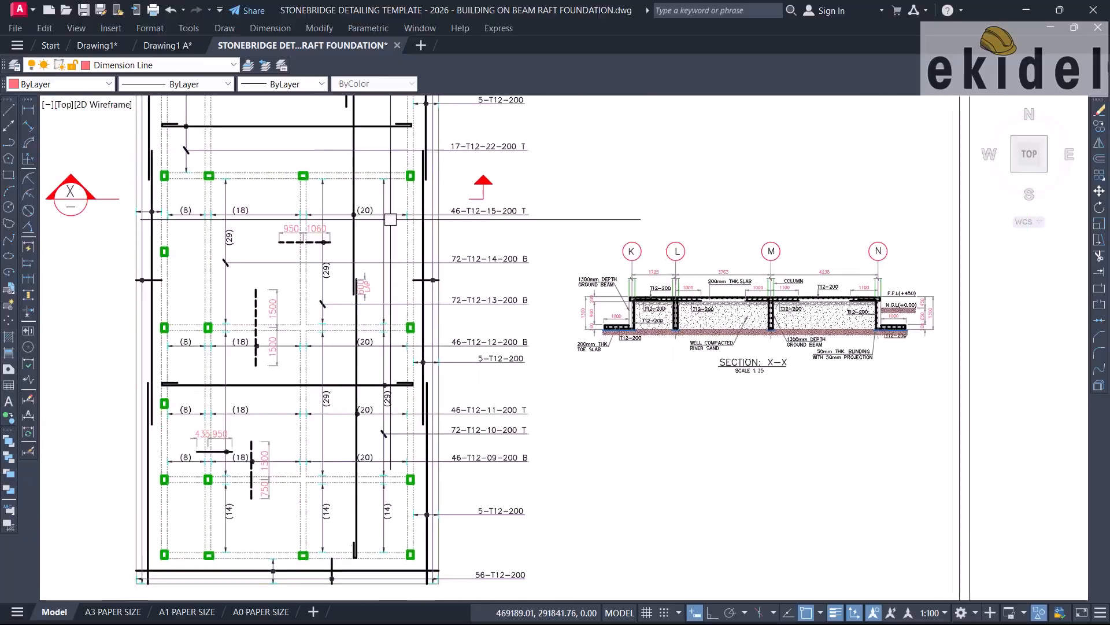
Examine section X-X beside the raft foundation slab reinforcement plan.
middle_click_drag(290, 280, 290, 294)
middle_click_drag(865, 330, 574, 295)
scroll(574, 294, "up", 5)
scroll(574, 294, "up", 4)
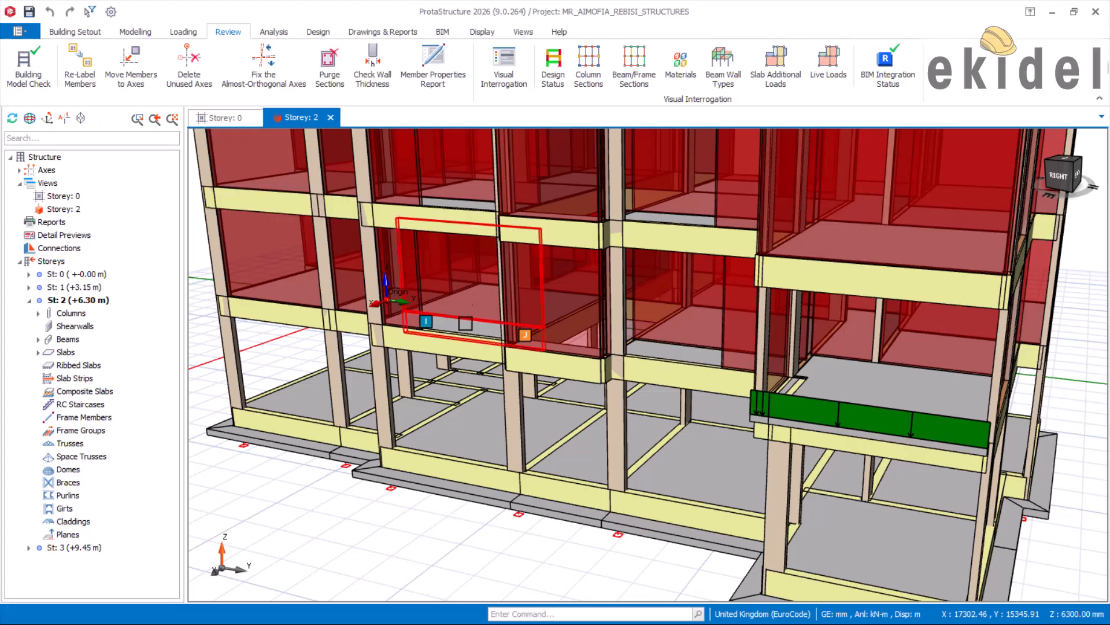
Switch to ProtaStructure and inspect the perimeter ground beam and toe slab at the corner of the 3D building model.
scroll(421, 365, "down", 3)
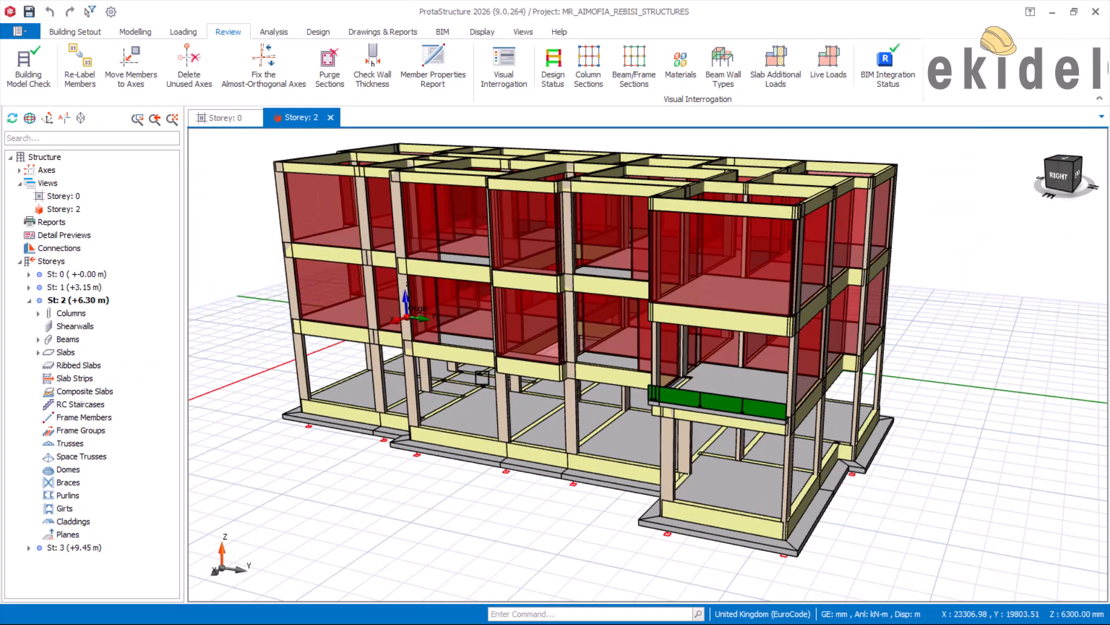
scroll(460, 362, "up", 3)
scroll(461, 362, "up", 8)
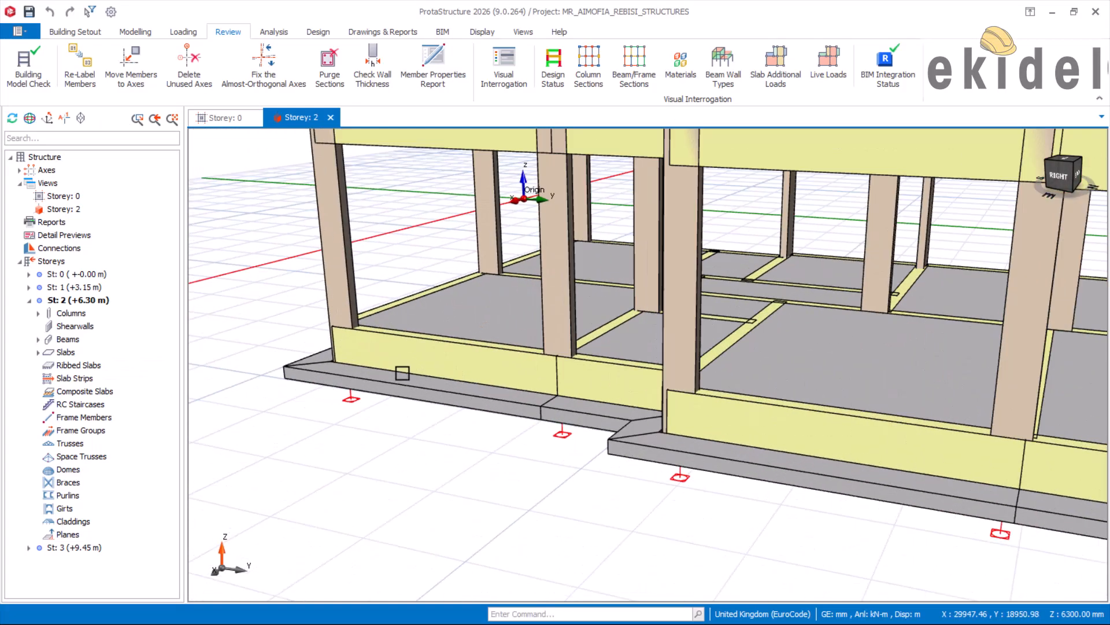
middle_click_drag(406, 367, 429, 352)
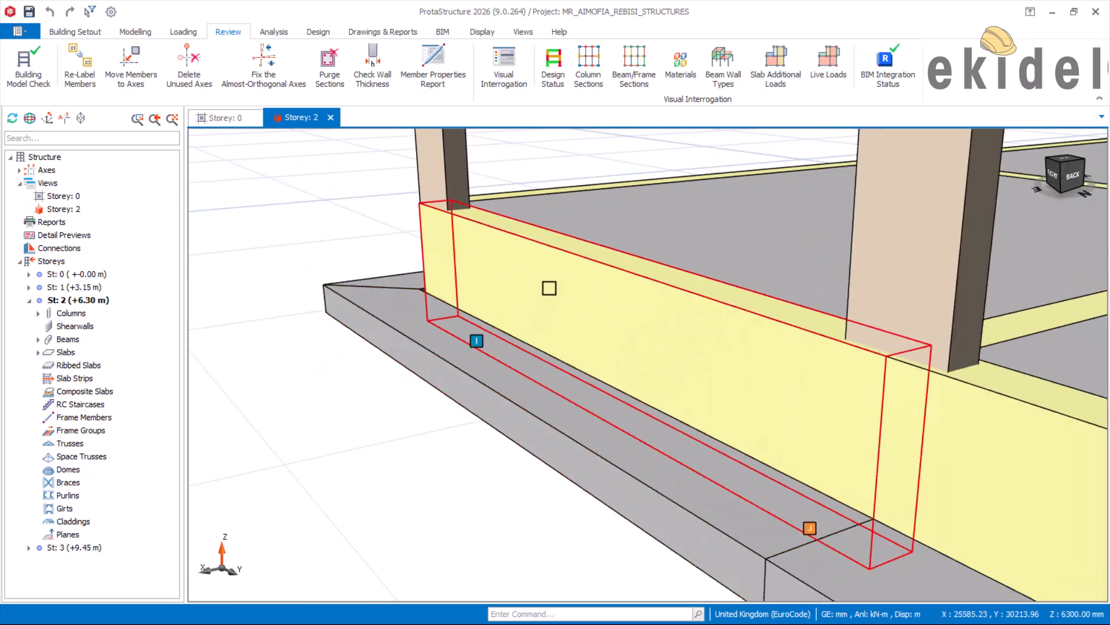
mouse_move(615, 208)
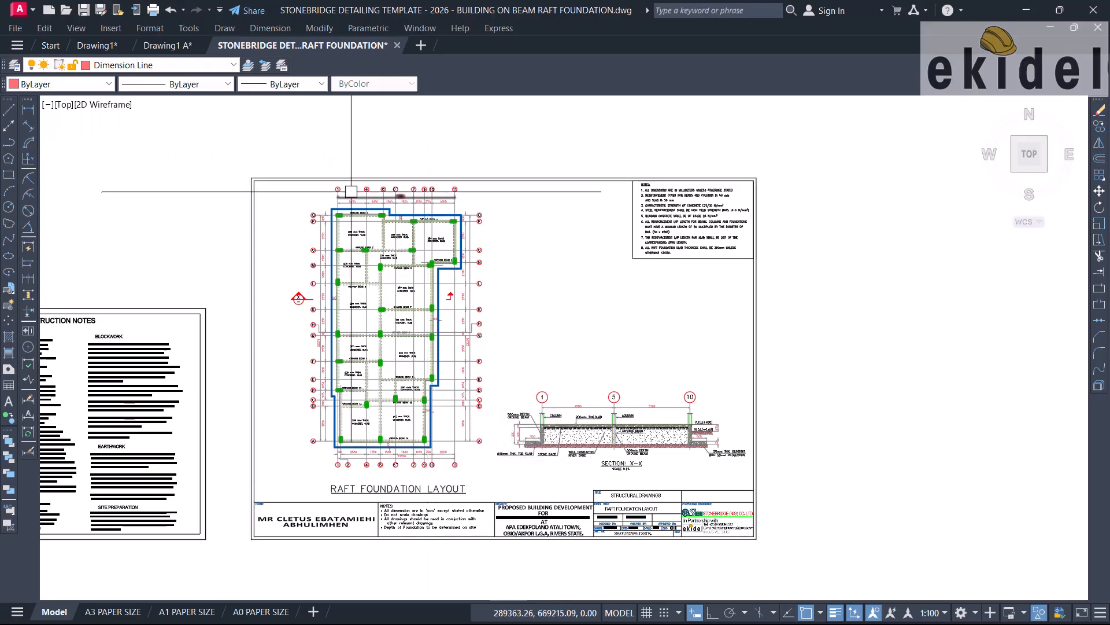
Switch to AutoCAD and examine the raft foundation layout's ground beams and slab panels together with its 1:25 section X-X.
scroll(360, 234, "up", 4)
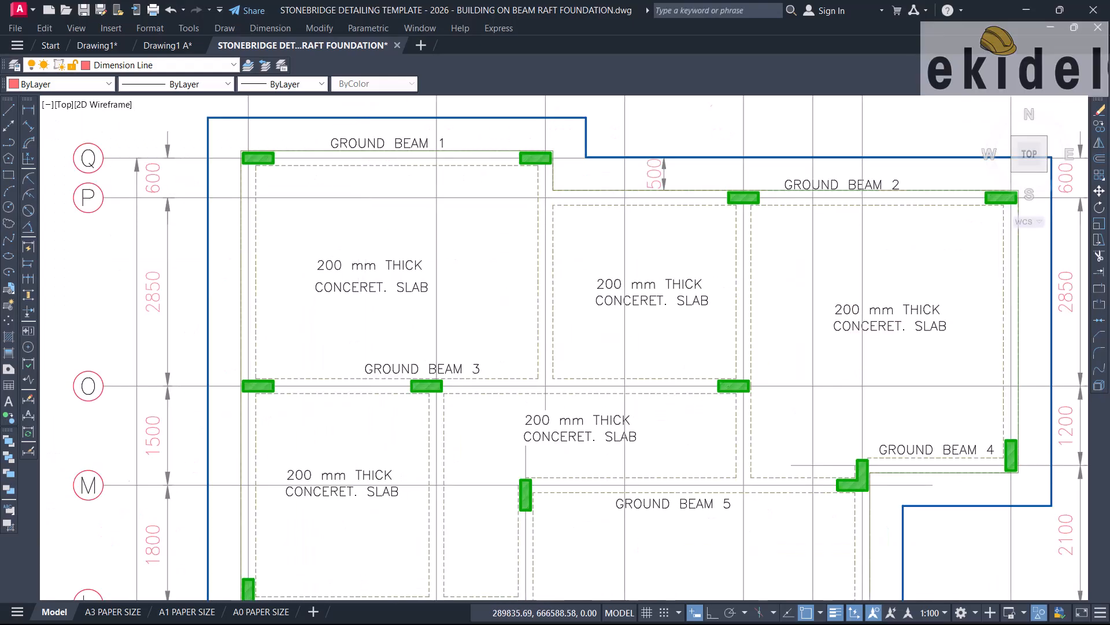
scroll(420, 203, "down", 2)
scroll(364, 264, "up", 3)
scroll(382, 283, "down", 3)
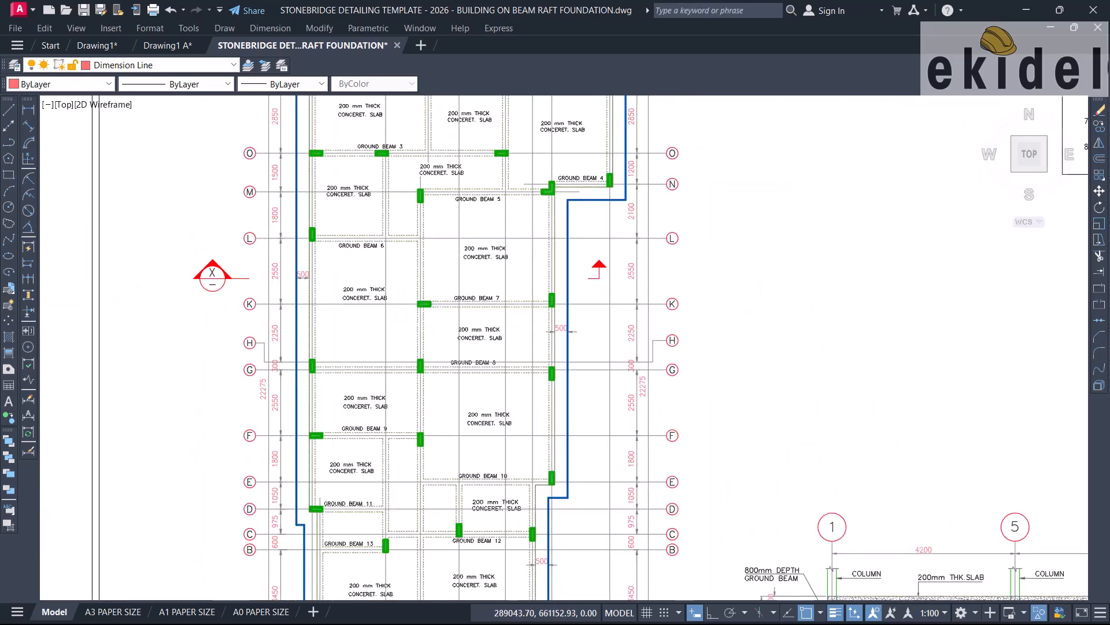
scroll(382, 284, "up", 3)
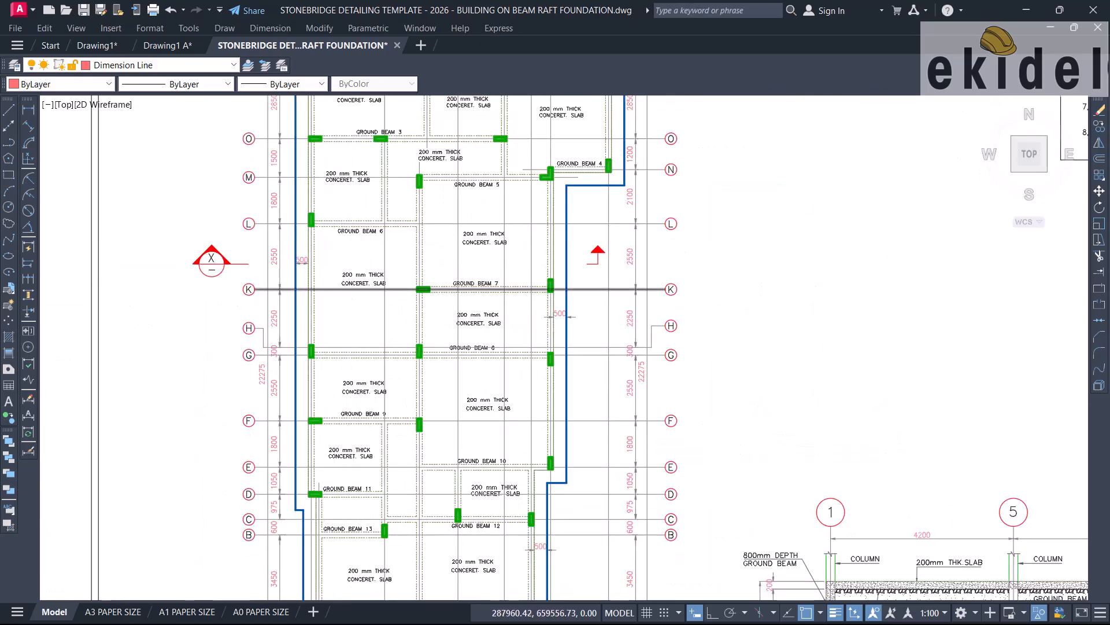
scroll(379, 289, "down", 3)
scroll(737, 503, "up", 5)
scroll(283, 317, "down", 2)
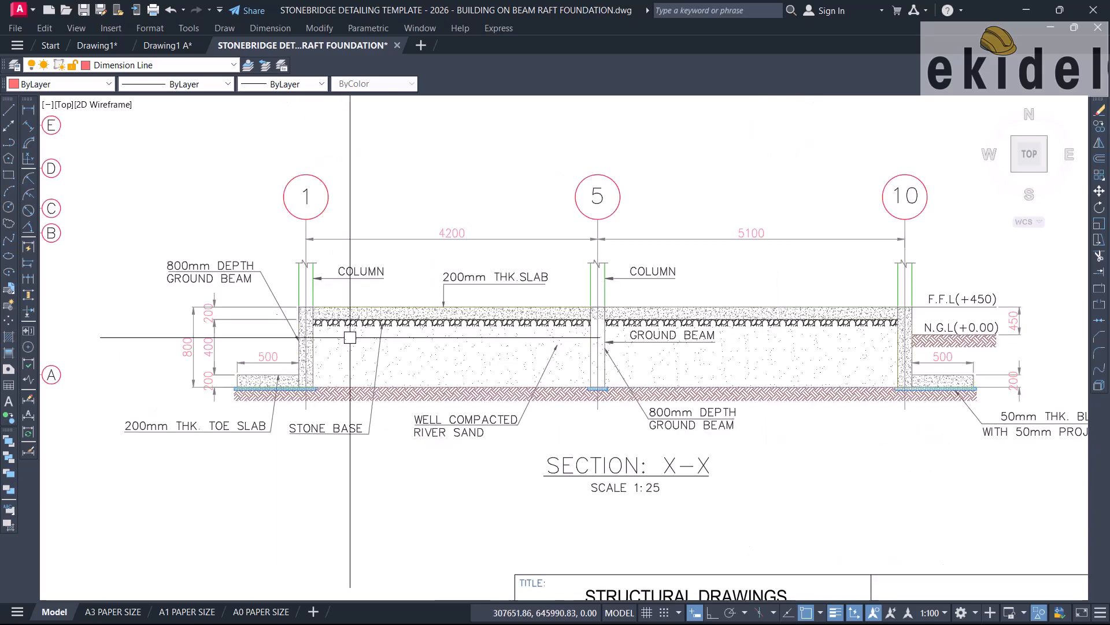
scroll(233, 371, "up", 5)
scroll(232, 370, "down", 4)
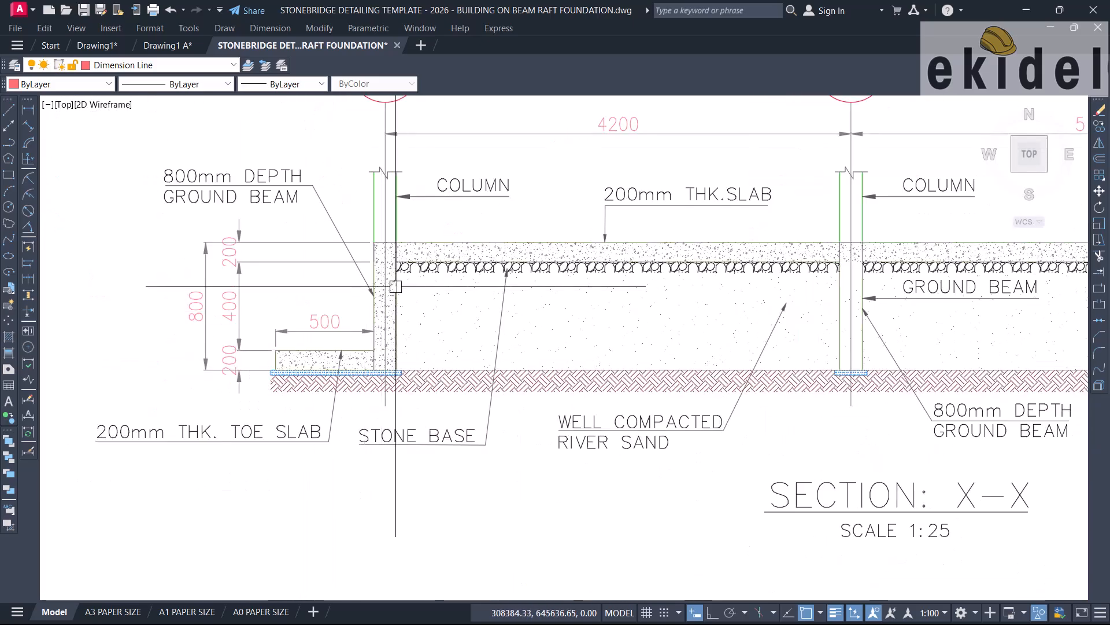
scroll(473, 267, "down", 3)
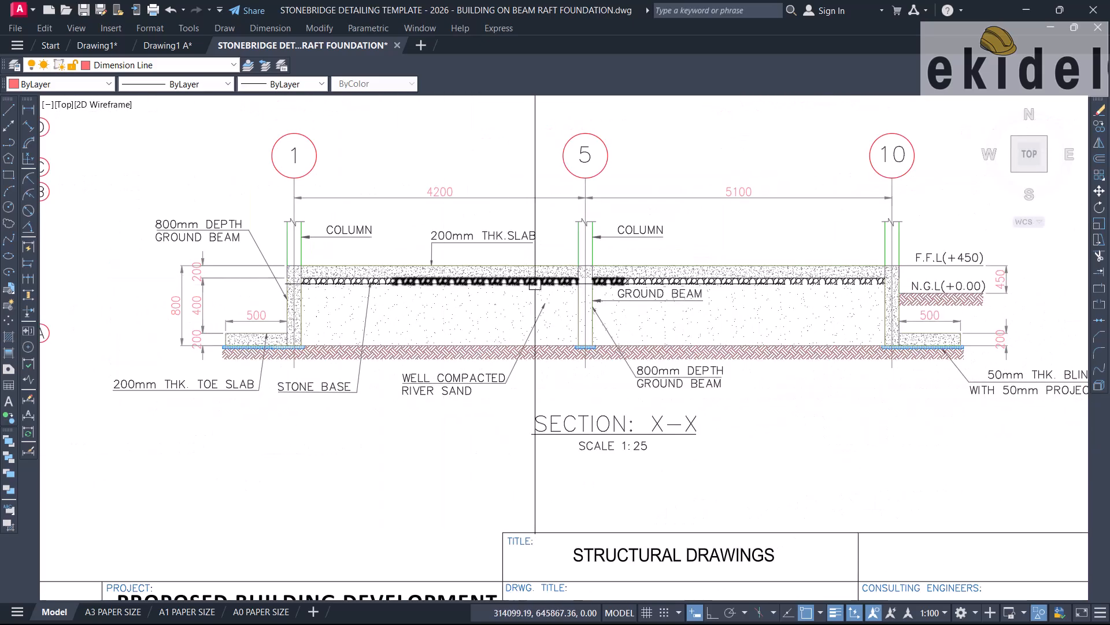
middle_click_drag(560, 258, 506, 250)
scroll(531, 230, "down", 2)
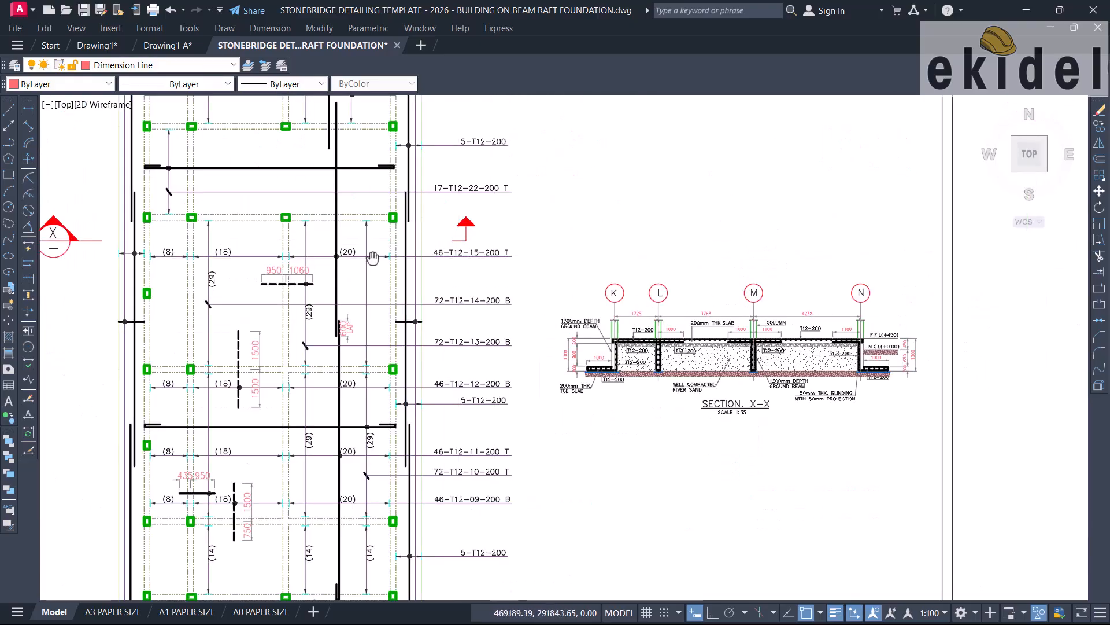
Examine the bar callouts, additional support bars and lap on the raft slab reinforcement plan.
middle_click_drag(373, 258, 390, 219)
scroll(217, 342, "up", 2)
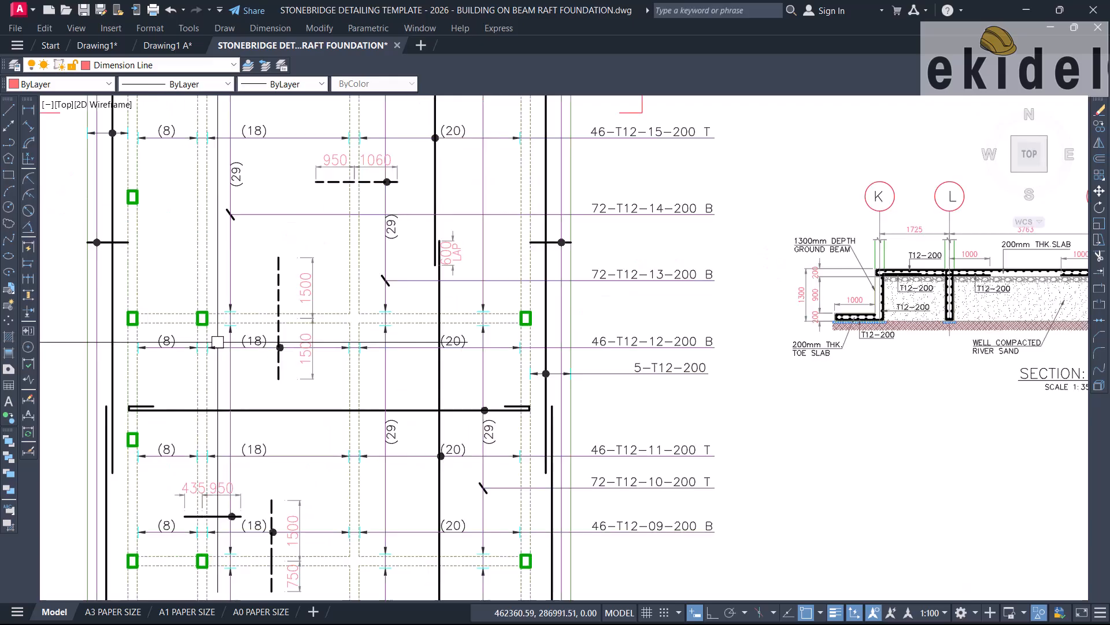
scroll(284, 277, "up", 2)
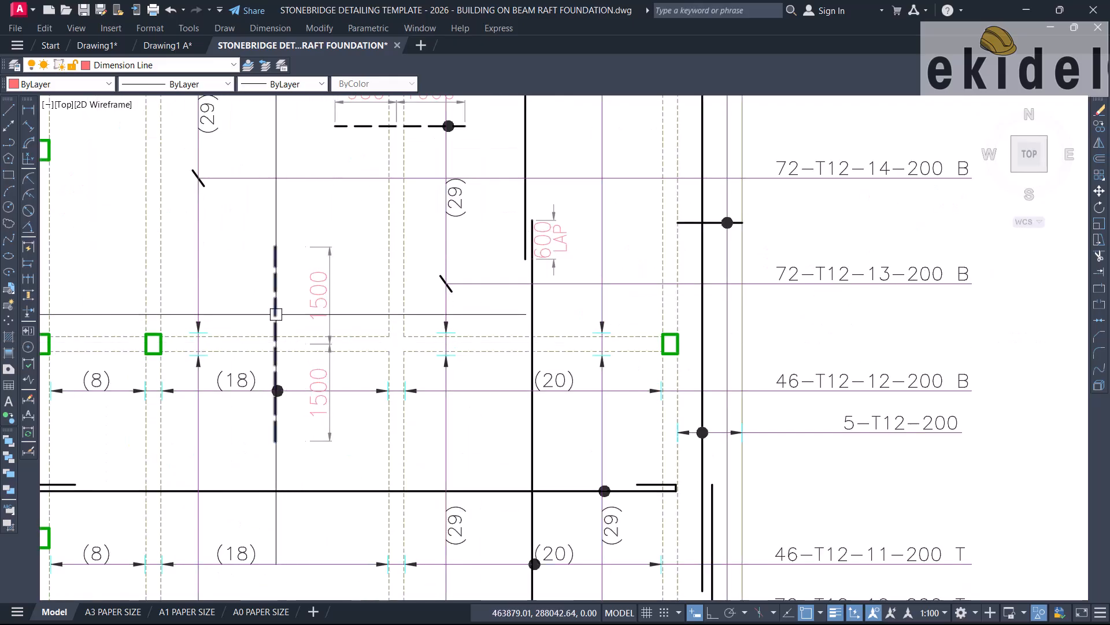
scroll(276, 314, "down", 2)
scroll(310, 317, "up", 2)
scroll(277, 174, "down", 4)
Examine the toe slab, ground beam and slab reinforcement in the 1:35 section X-X from axis K to axis N.
scroll(636, 278, "up", 10)
middle_click_drag(564, 297, 486, 345)
scroll(463, 380, "down", 2)
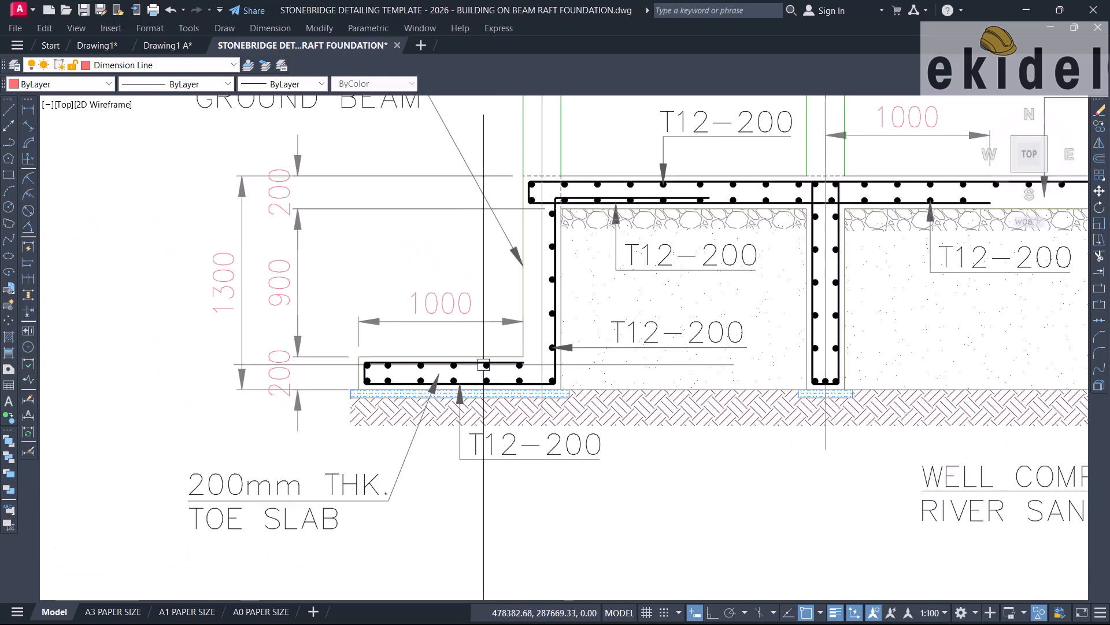
middle_click_drag(532, 192, 512, 206)
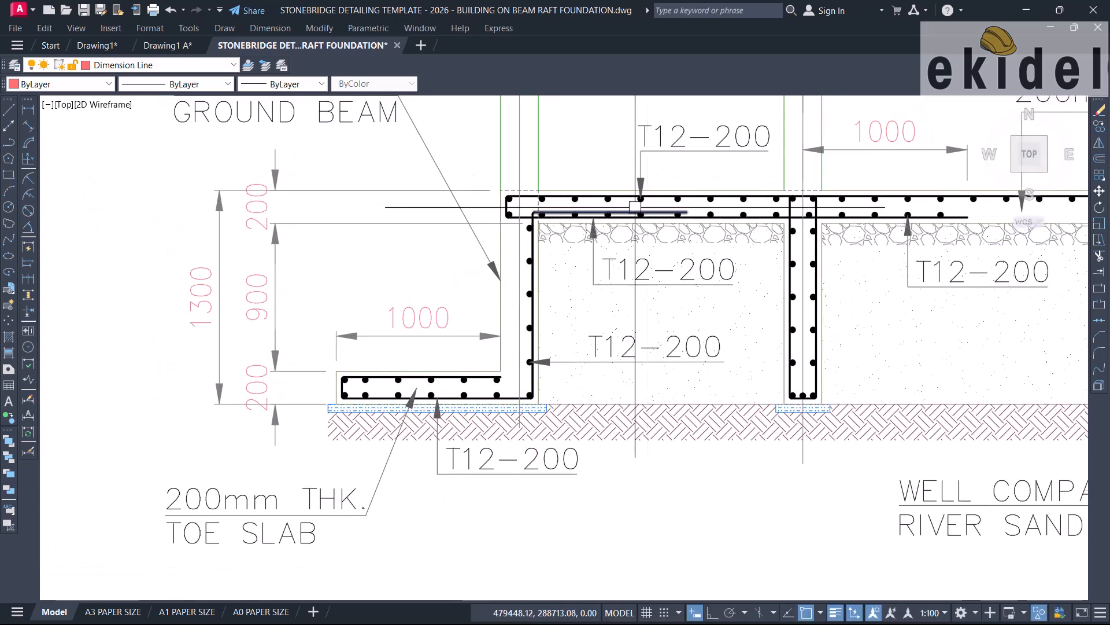
scroll(648, 206, "up", 2)
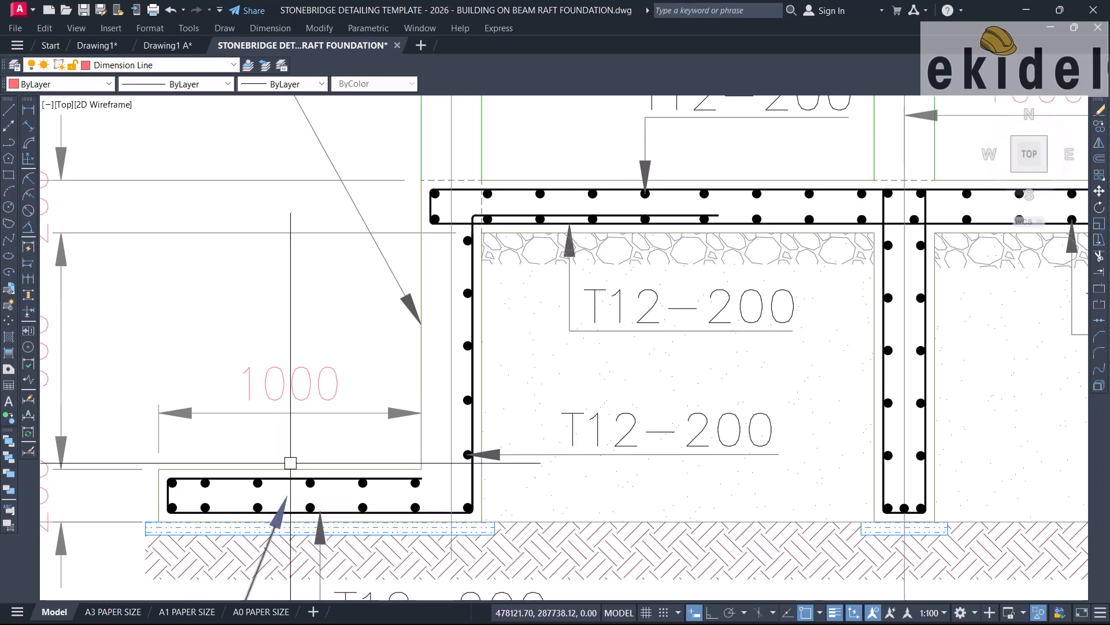
scroll(292, 454, "down", 4)
middle_click_drag(641, 333, 438, 325)
middle_click_drag(458, 289, 528, 285)
scroll(569, 282, "down", 2)
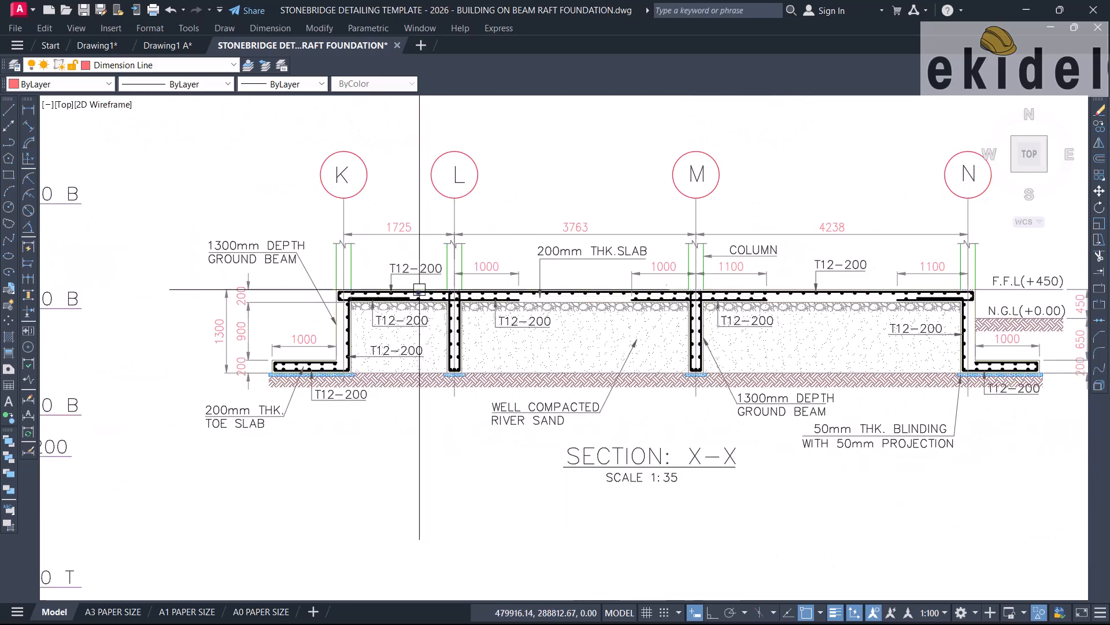
scroll(420, 289, "up", 2)
scroll(515, 287, "down", 4)
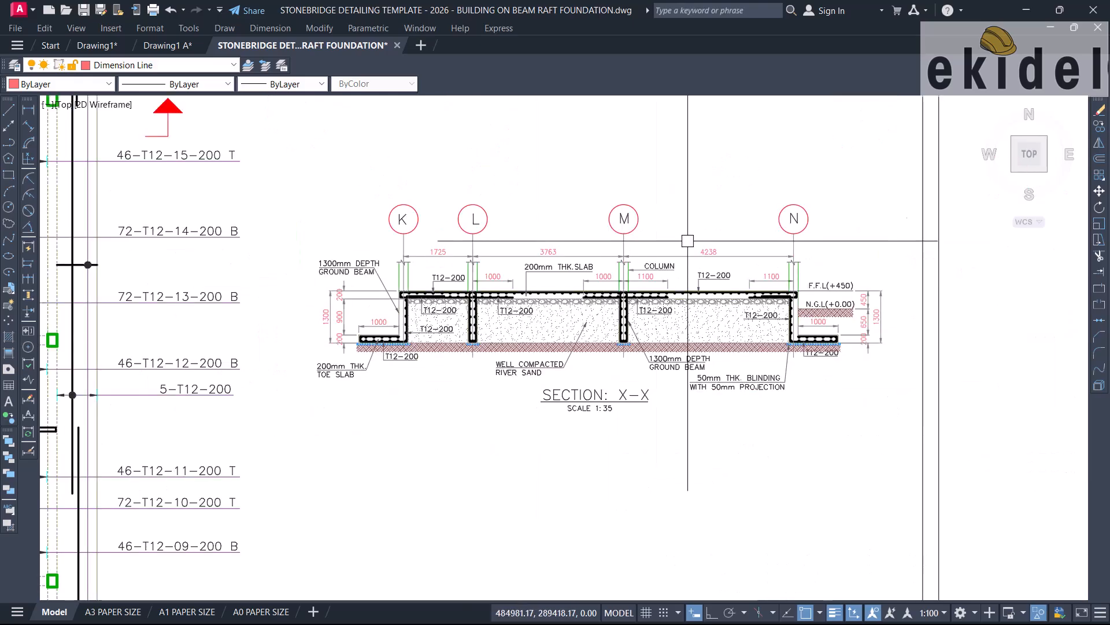
middle_click_drag(381, 305, 485, 321)
scroll(411, 298, "down", 2)
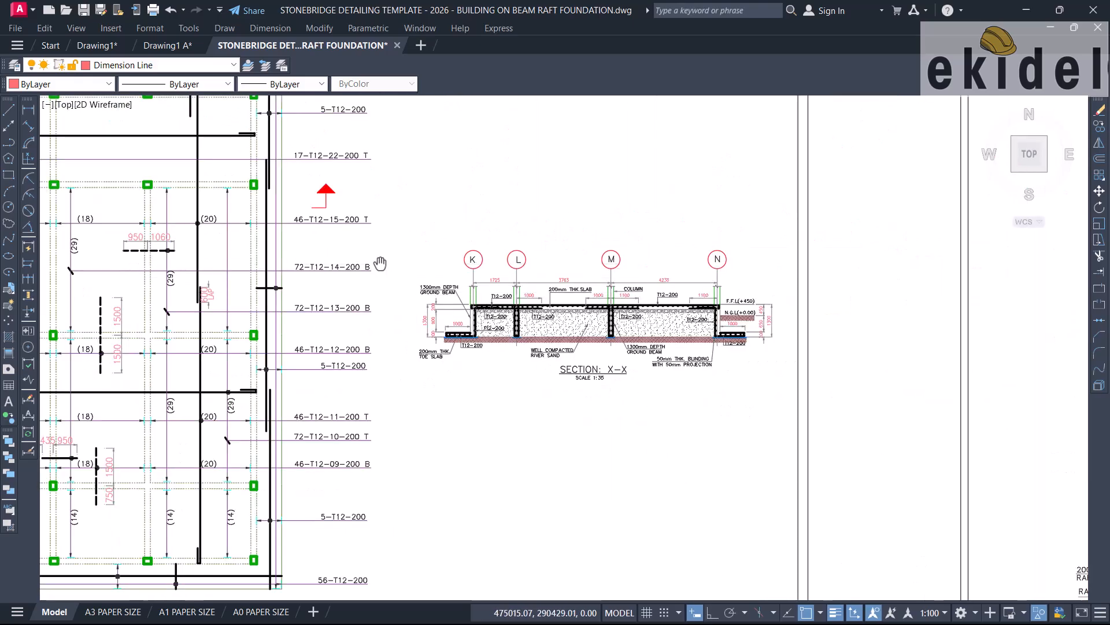
Examine the column detail sheet, including the starter bars and T12-200 reinforcement at the raft beam and toe slab.
middle_click_drag(377, 263, 476, 337)
scroll(421, 274, "down", 4)
mouse_move(422, 264)
middle_mouse_down()
mouse_move(461, 303)
mouse_move(763, 441)
middle_mouse_up()
scroll(353, 235, "down", 4)
scroll(517, 353, "up", 10)
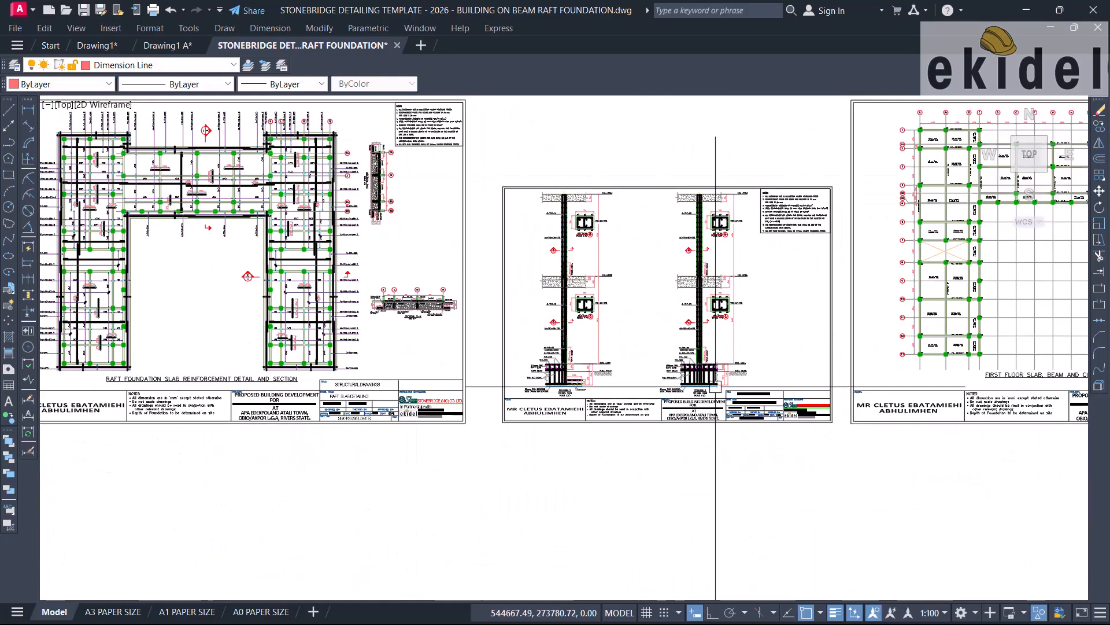
scroll(516, 353, "up", 2)
middle_click_drag(508, 409, 502, 336)
scroll(515, 353, "down", 4)
middle_click_drag(521, 237, 510, 426)
middle_click_drag(513, 260, 505, 406)
middle_click_drag(502, 256, 492, 398)
middle_click_drag(521, 224, 510, 117)
scroll(511, 119, "down", 2)
middle_click_drag(521, 496, 497, 328)
scroll(495, 328, "up", 8)
middle_click_drag(417, 358, 549, 272)
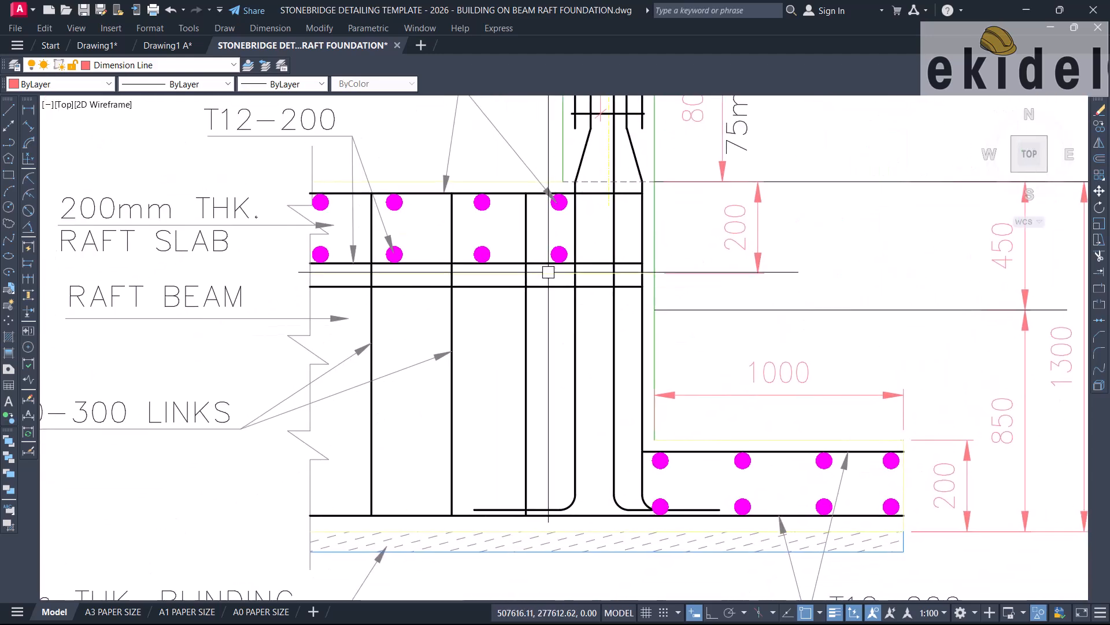
Return to the raft foundation layout sheet and review its ground beams, columns and 200 mm slab panels.
scroll(490, 305, "down", 8)
scroll(454, 317, "down", 2)
scroll(548, 357, "down", 6)
mouse_move(557, 346)
middle_mouse_down()
mouse_move(600, 473)
mouse_move(639, 535)
middle_mouse_up()
middle_click_drag(518, 317, 515, 440)
scroll(416, 342, "up", 12)
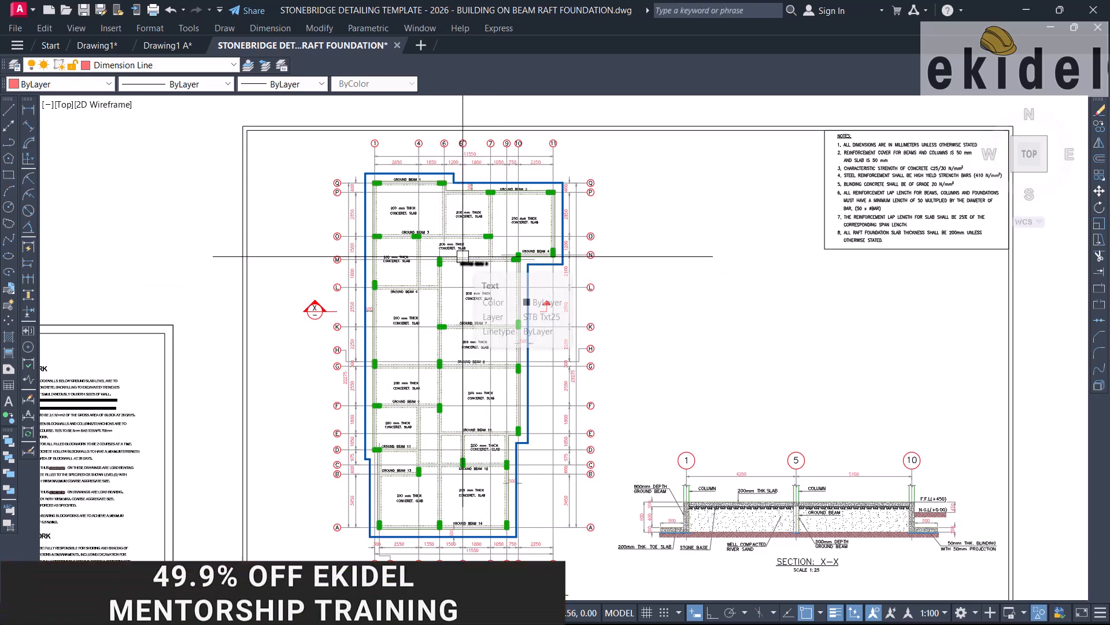
middle_click_drag(485, 298, 466, 255)
scroll(470, 222, "up", 2)
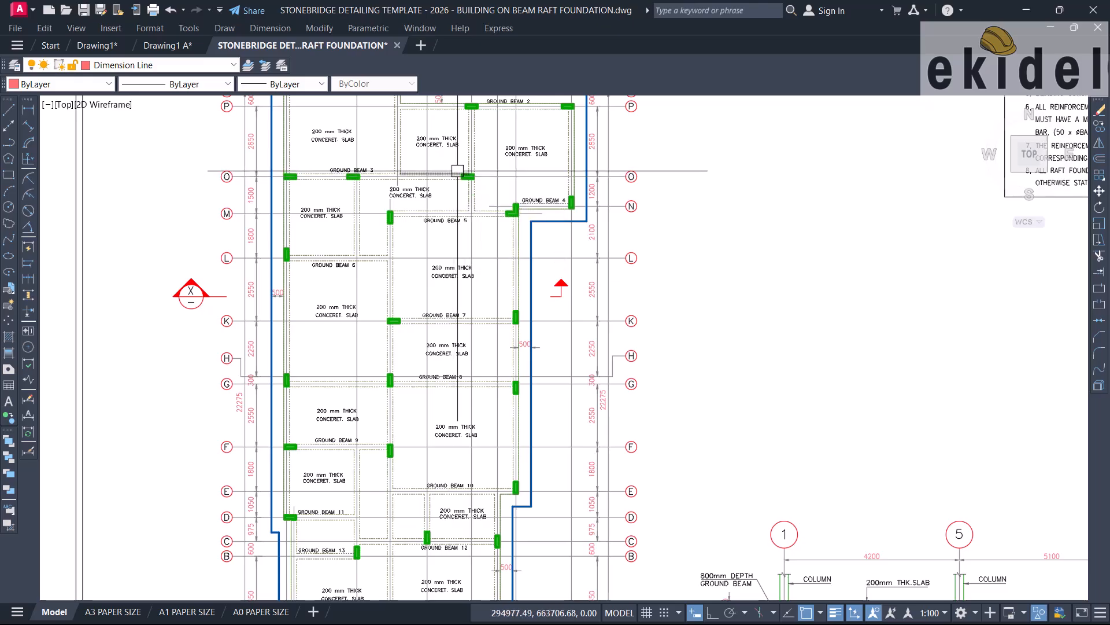
scroll(578, 249, "down", 5)
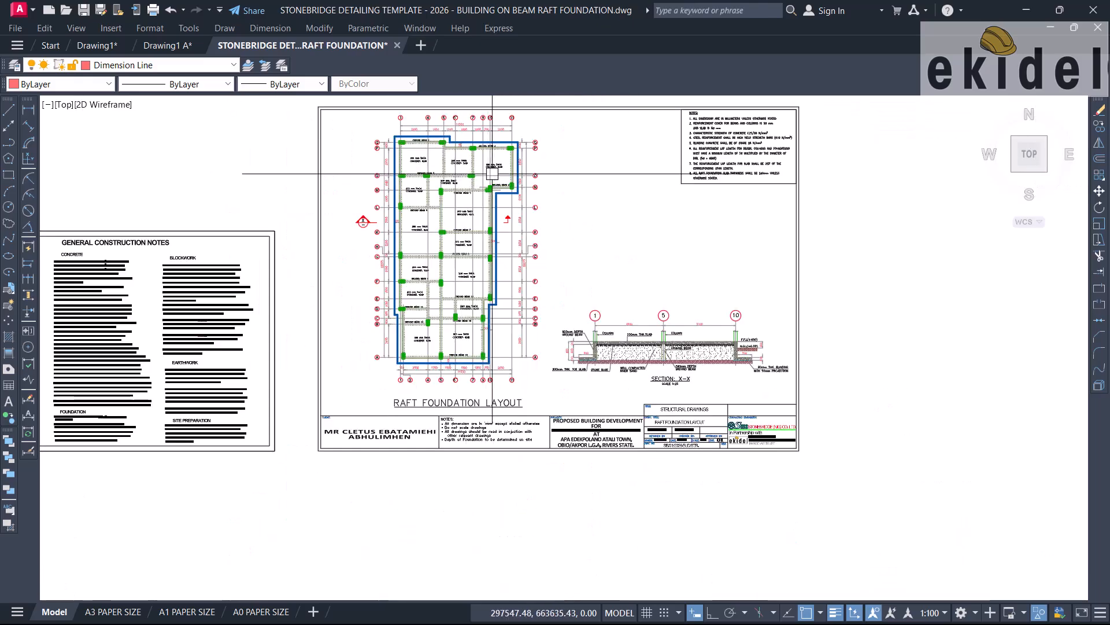
Review the 800 mm ground beams, toe slabs, stone base and blinding in the layout sheet's 1:25 section X-X.
scroll(560, 299, "up", 2)
scroll(636, 399, "up", 6)
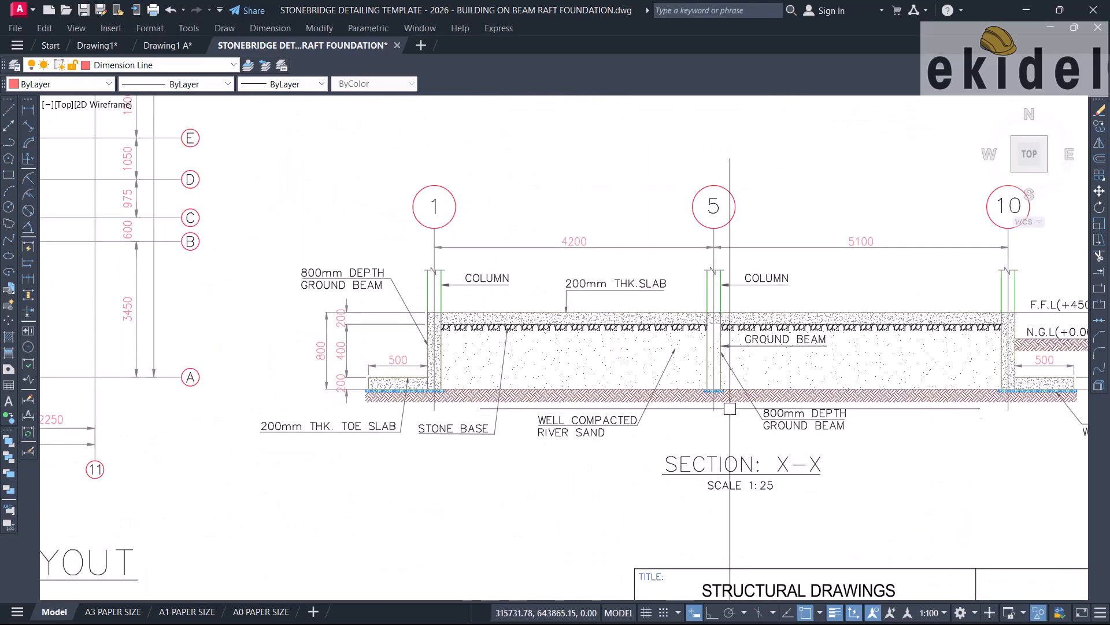
middle_click_drag(660, 404, 540, 408)
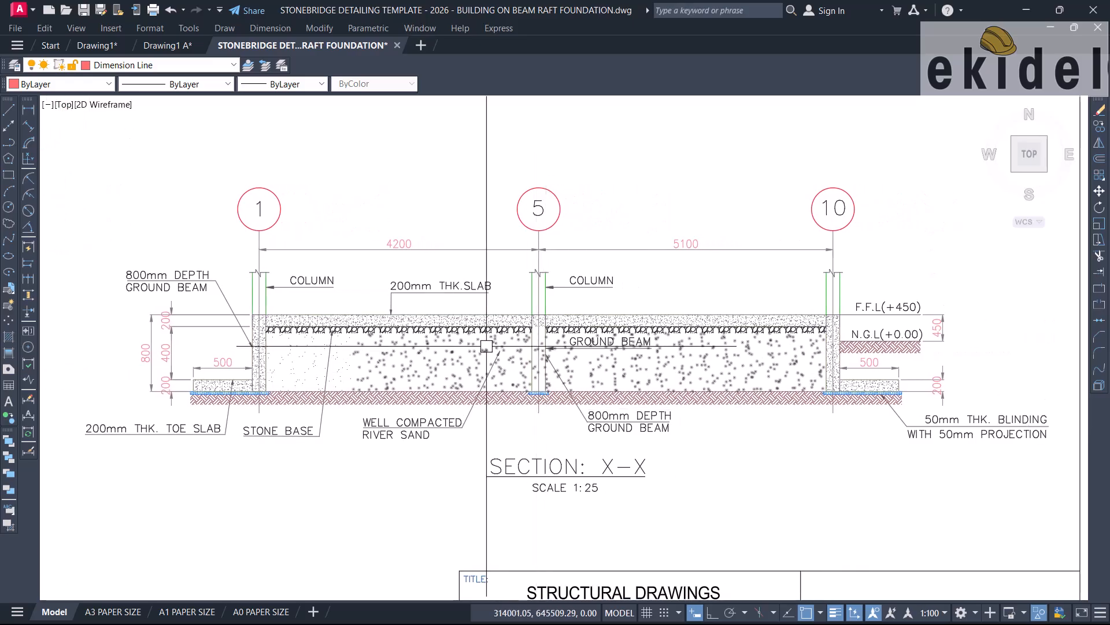
scroll(504, 319, "down", 2)
scroll(498, 317, "up", 3)
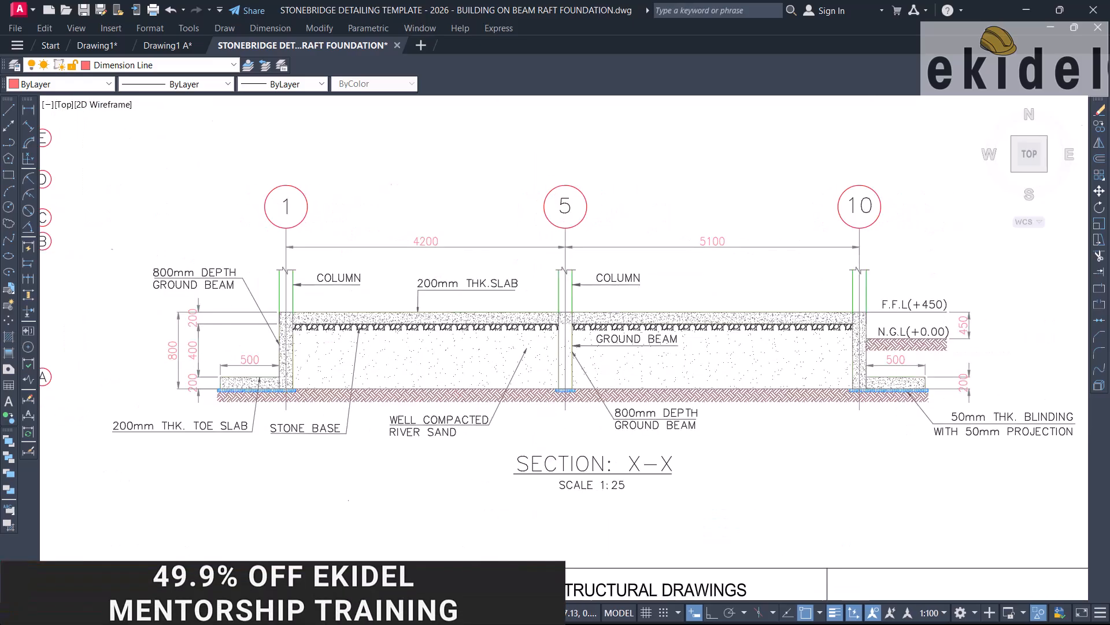
scroll(493, 312, "down", 2)
scroll(493, 313, "down", 4)
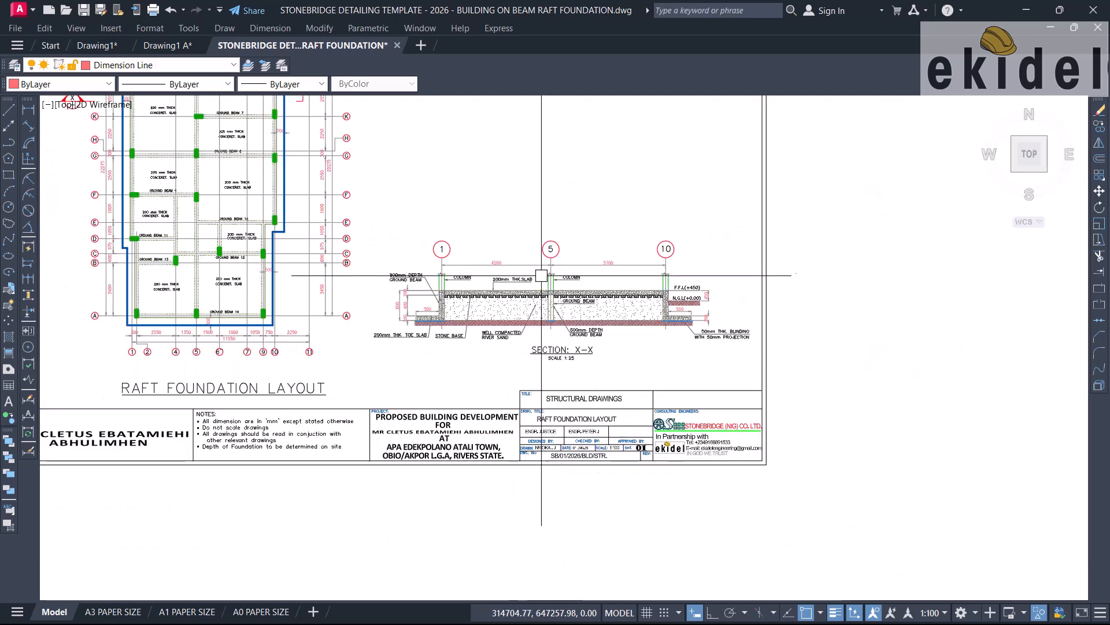
scroll(481, 240, "up", 4)
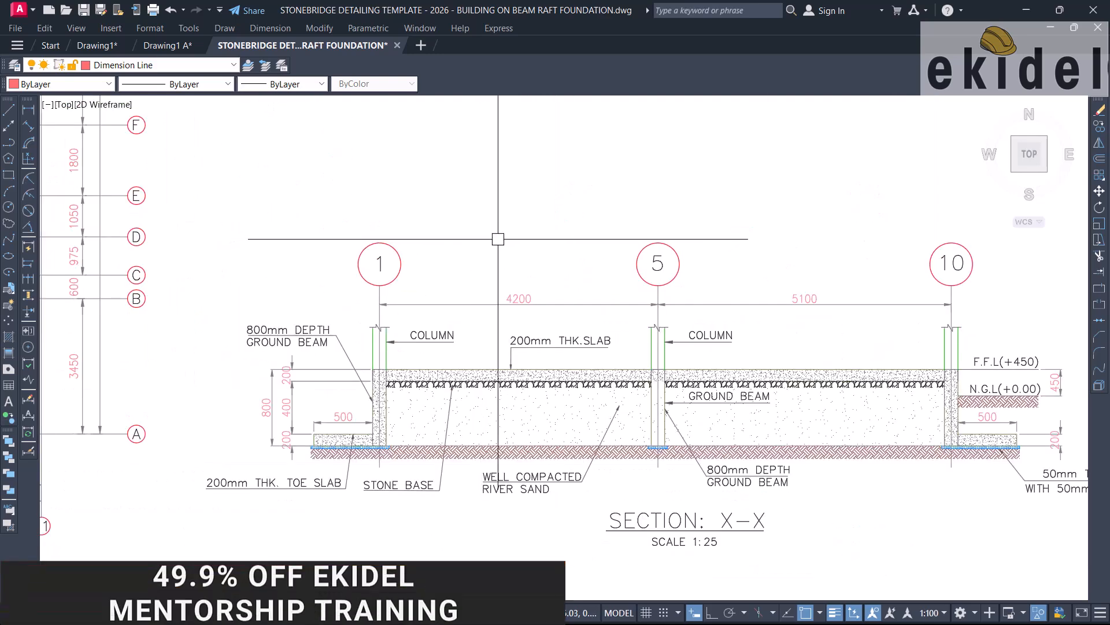
scroll(499, 239, "down", 2)
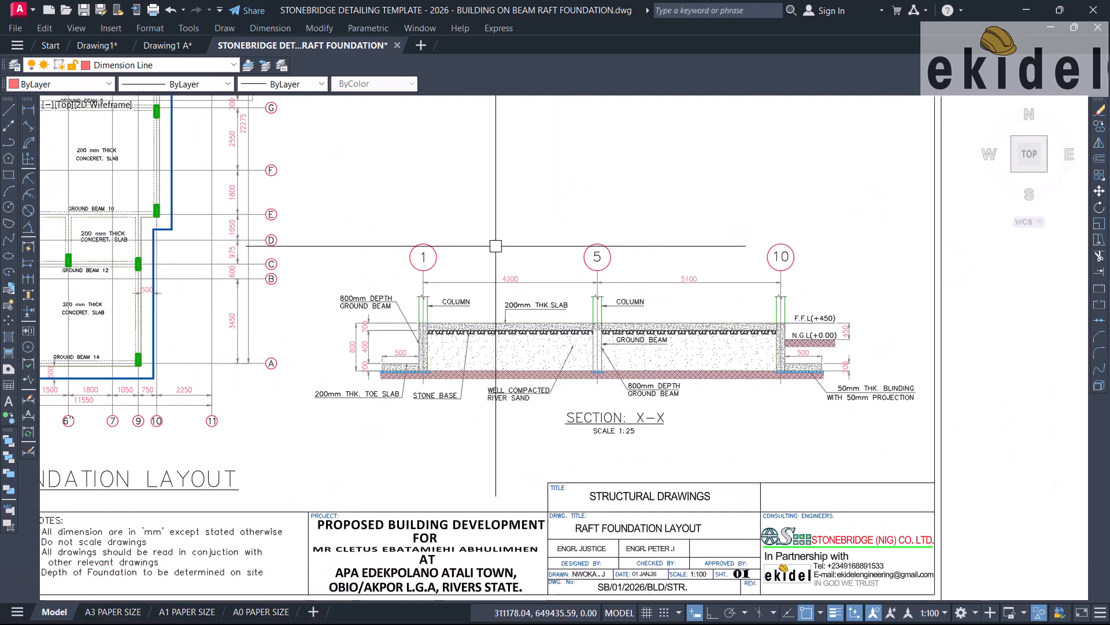
scroll(500, 262, "up", 2)
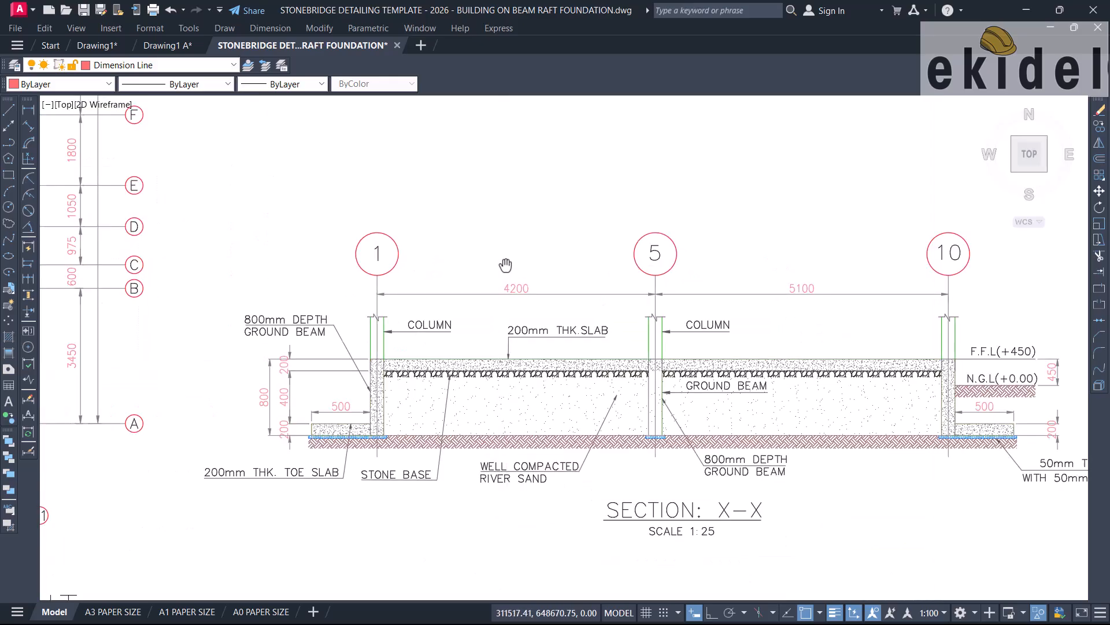
middle_click_drag(506, 265, 405, 259)
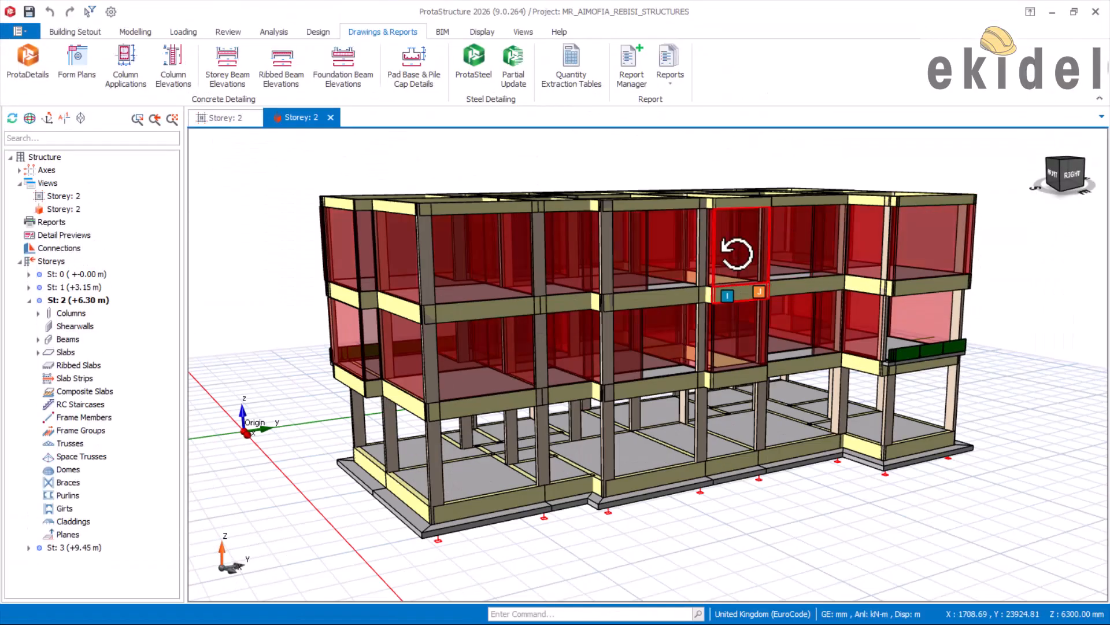
Colour the 3D building model by member design status.
middle_click_drag(738, 254, 624, 275)
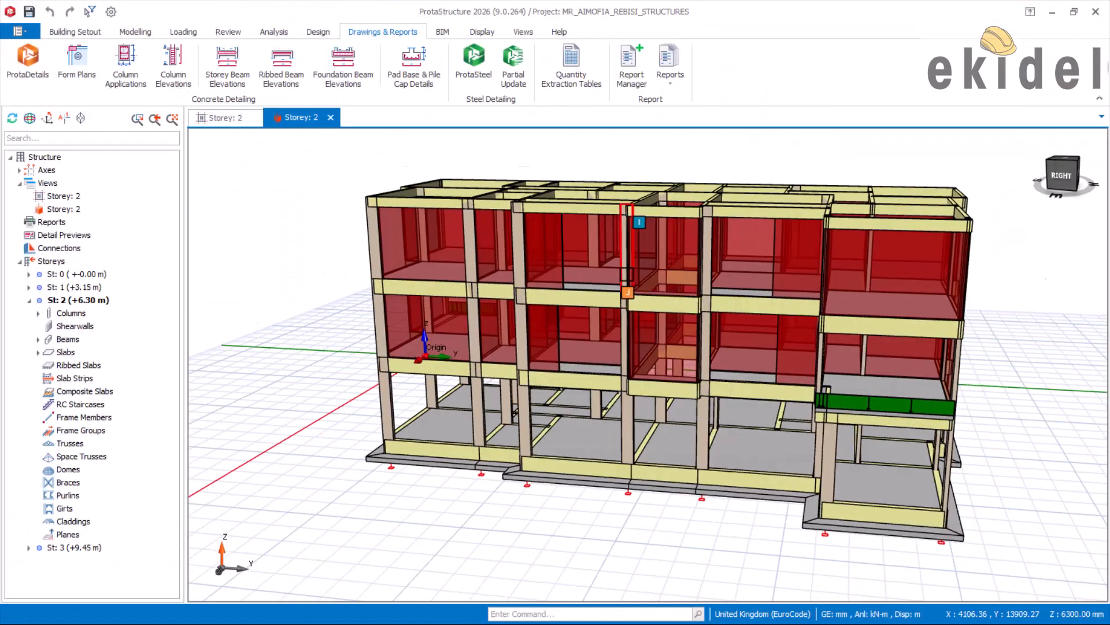
scroll(621, 278, "up", 1)
left_click(228, 34)
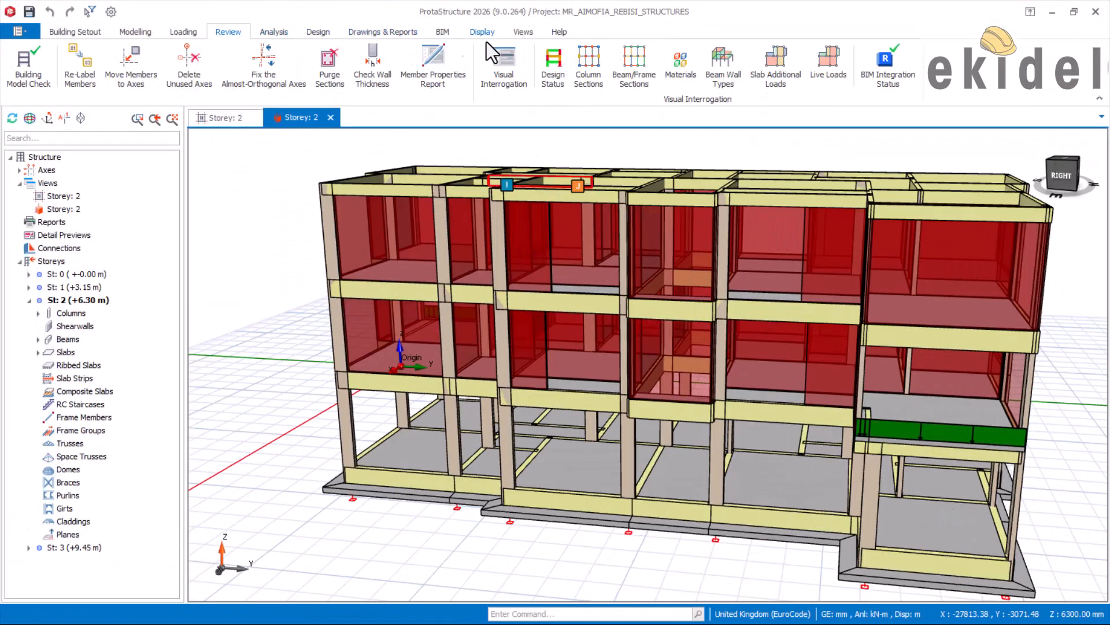
left_click(550, 67)
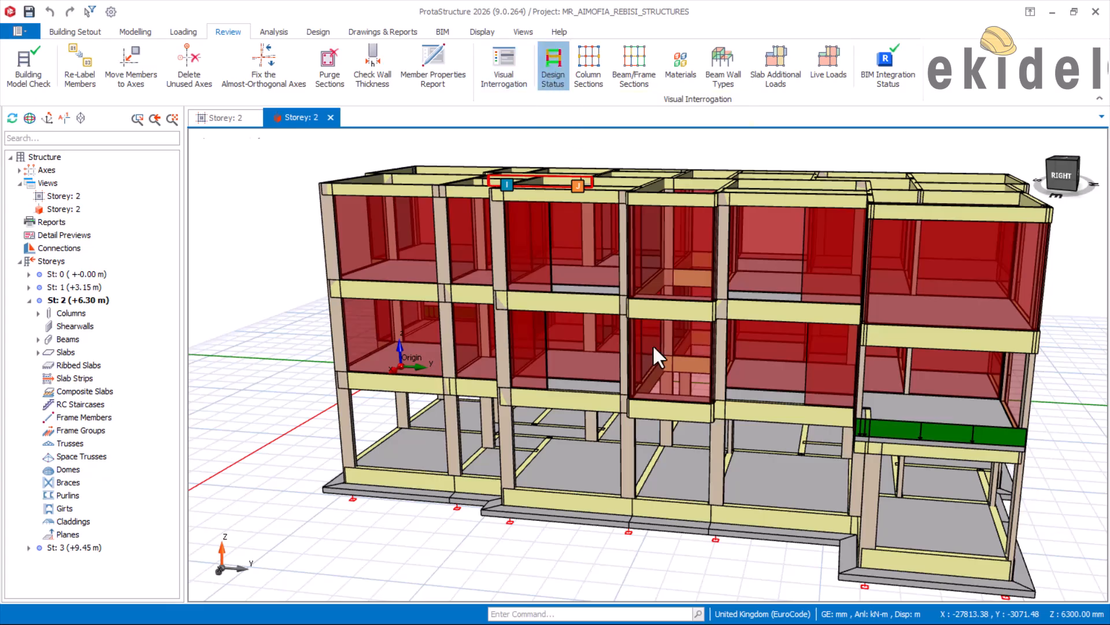
Examine the design status of the raft foundation, ground beams and lower columns around the model's balcony end.
scroll(631, 512, "up", 2)
scroll(697, 512, "down", 1)
mouse_move(697, 512)
middle_mouse_down()
mouse_move(718, 471)
mouse_move(758, 466)
mouse_move(565, 468)
mouse_move(646, 464)
middle_mouse_up()
scroll(688, 465, "down", 2)
middle_click_drag(737, 454, 657, 434)
scroll(684, 474, "up", 3)
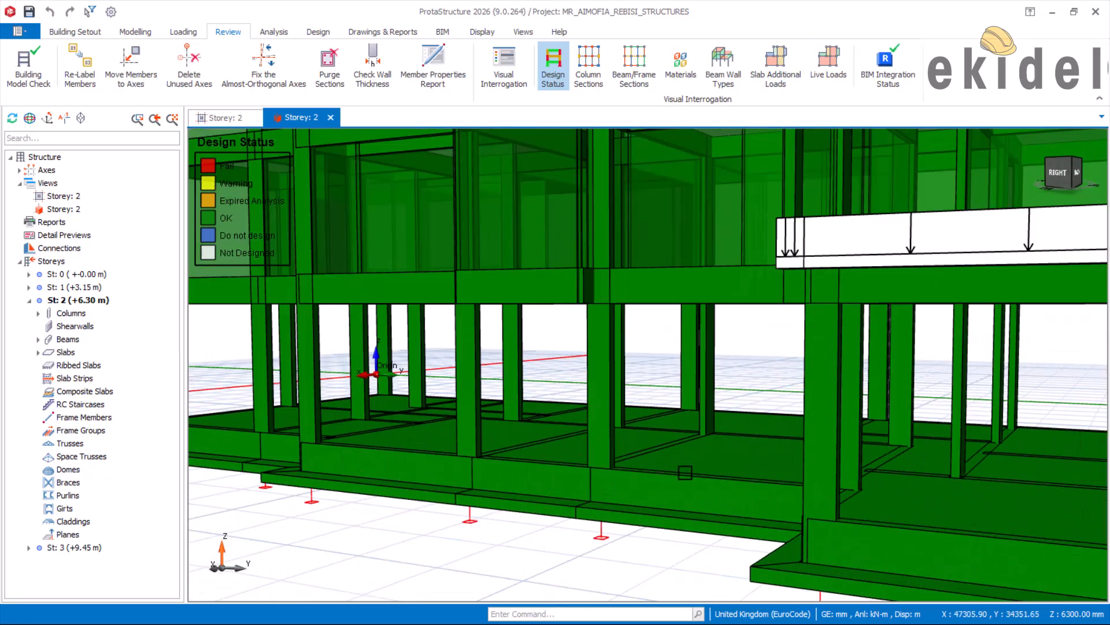
middle_click_drag(684, 474, 712, 480)
scroll(712, 480, "down", 5)
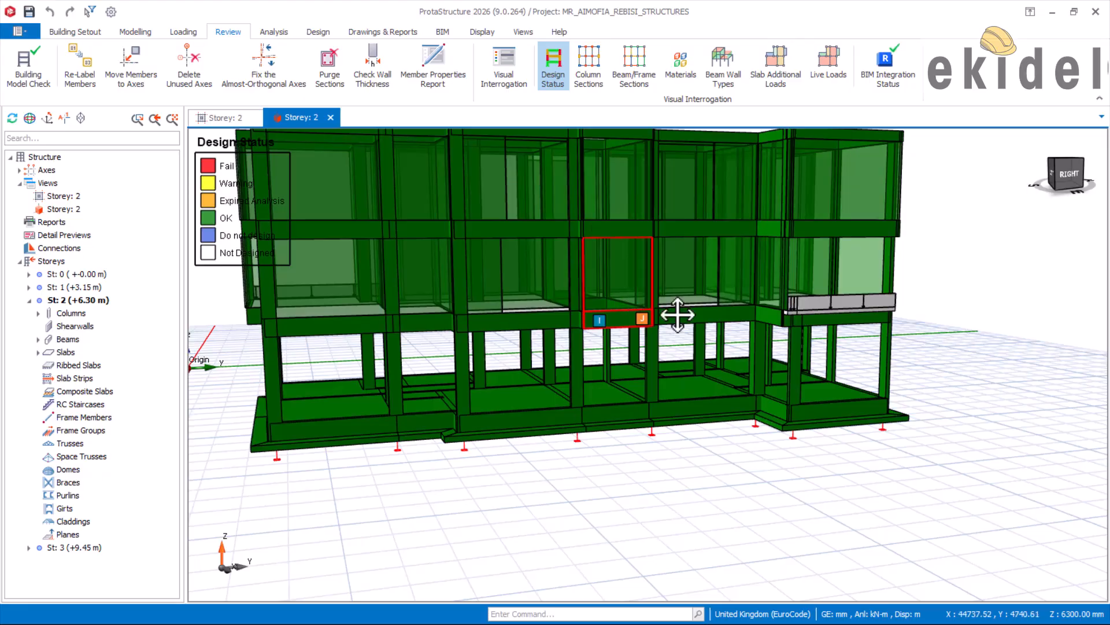
Examine the design status of the raft edge, ground beams and columns at the building corner nearest the origin.
middle_click_drag(678, 314, 868, 340)
scroll(488, 488, "up", 4)
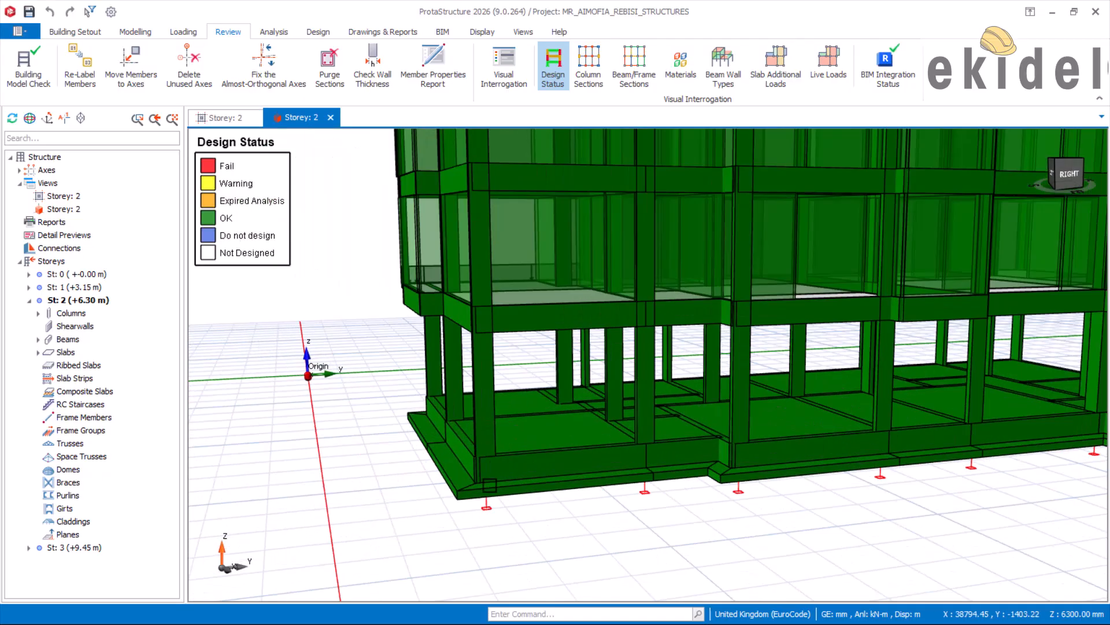
scroll(499, 455, "down", 2)
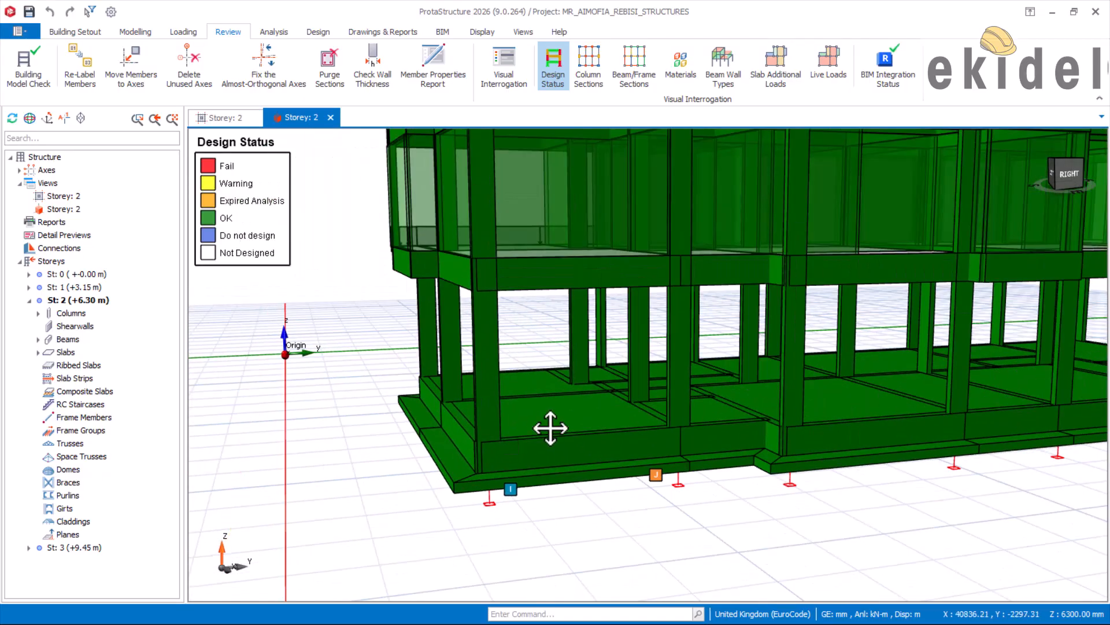
middle_click_drag(552, 426, 457, 485)
scroll(457, 484, "down", 1)
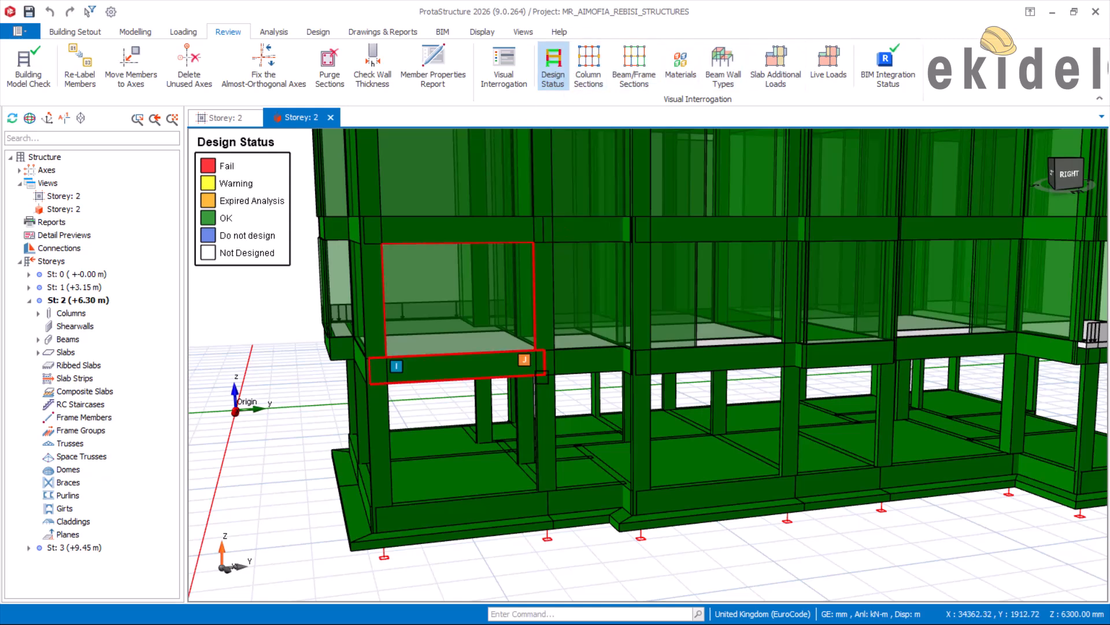
scroll(549, 391, "down", 1)
Turn off the design status colouring and inspect the whole 3D model from its balcony corner.
left_click(550, 57)
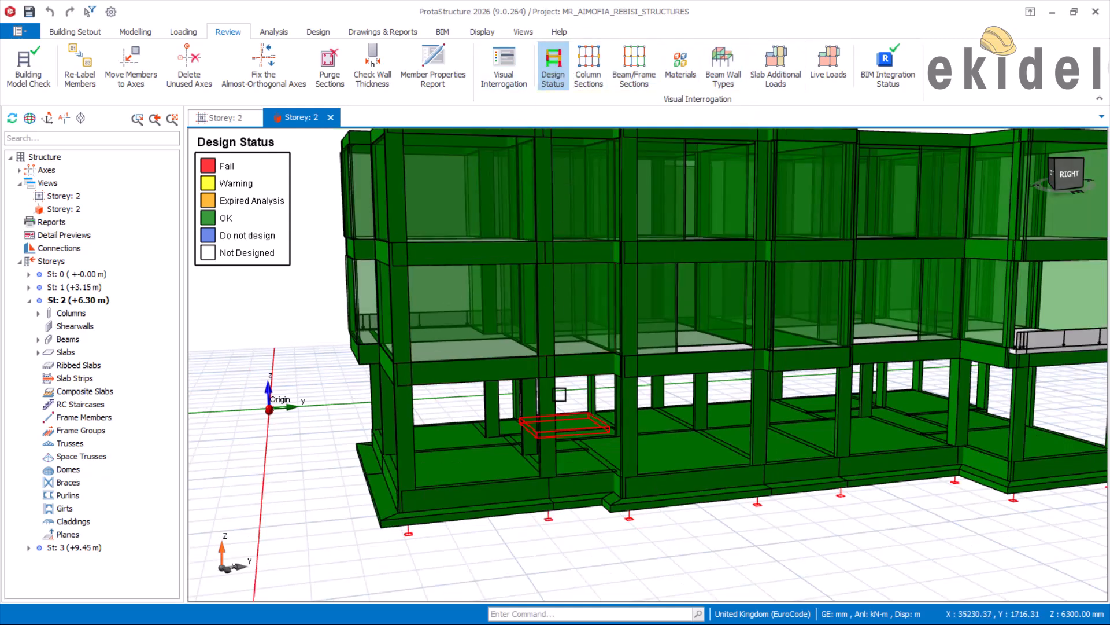
left_click(556, 86)
scroll(602, 441, "up", 1)
scroll(553, 411, "down", 2)
middle_click_drag(721, 422, 646, 414)
middle_click_drag(832, 444, 676, 455)
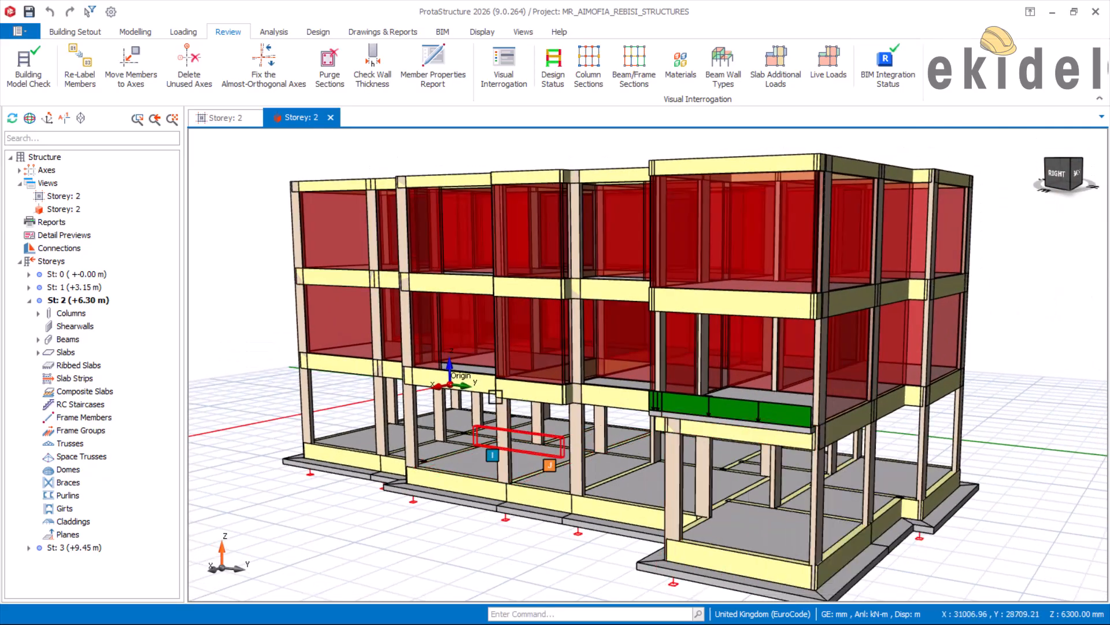
Open the plan of storey St: 0 and examine the Y12 slab reinforcement around panels FS14 to FS18.
left_click(238, 119)
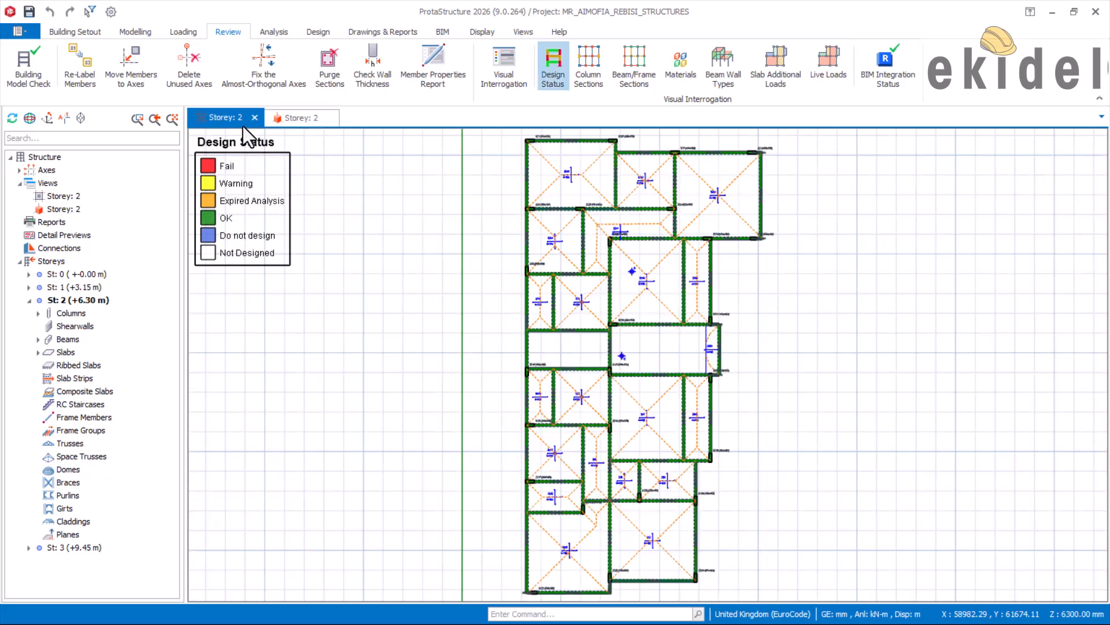
left_click(86, 273)
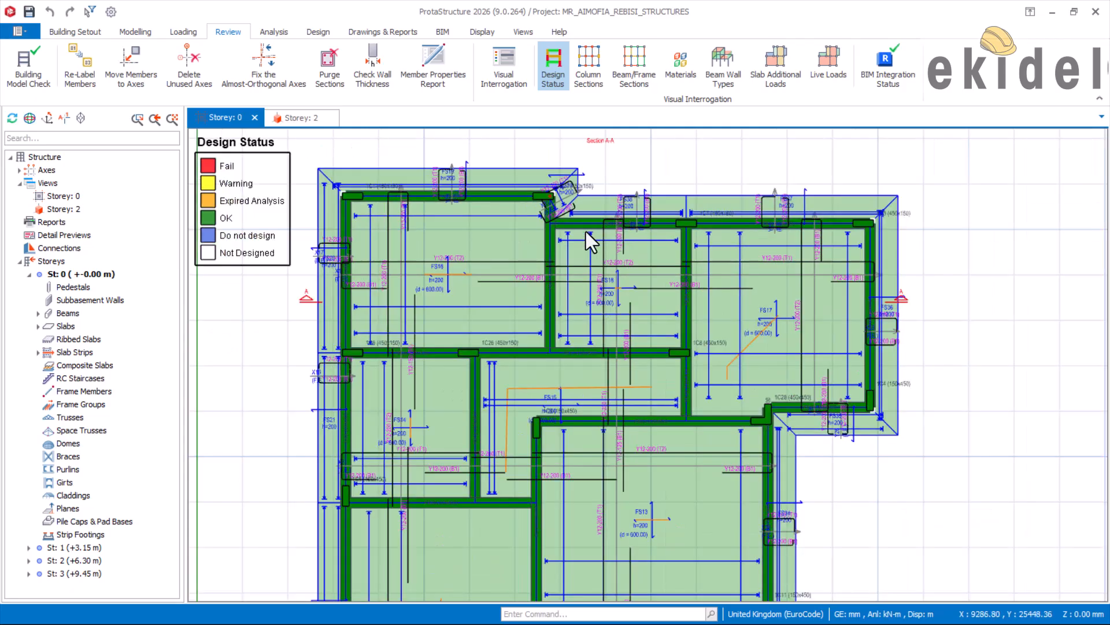
scroll(592, 312, "up", 2)
scroll(561, 255, "down", 3)
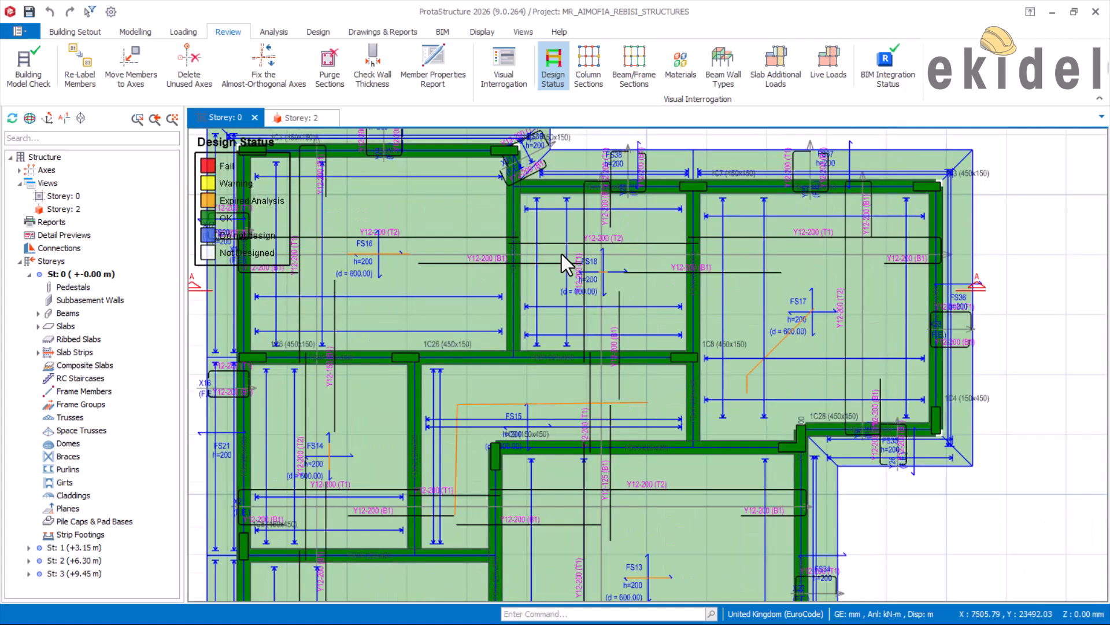
scroll(516, 285, "up", 4)
scroll(515, 285, "down", 2)
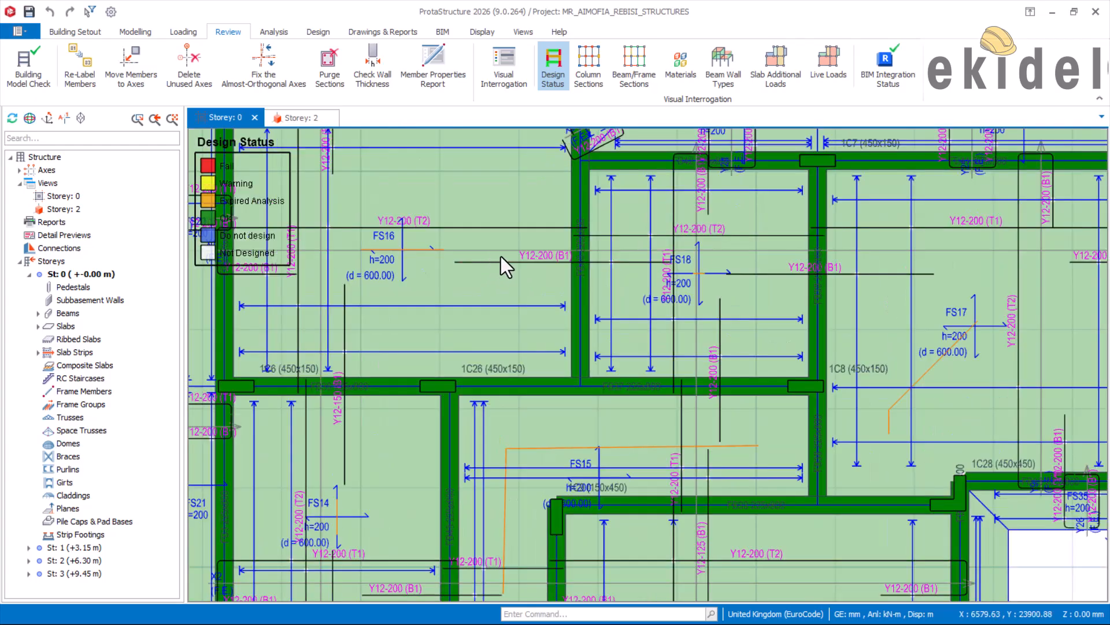
scroll(550, 261, "up", 1)
middle_click_drag(550, 261, 604, 365)
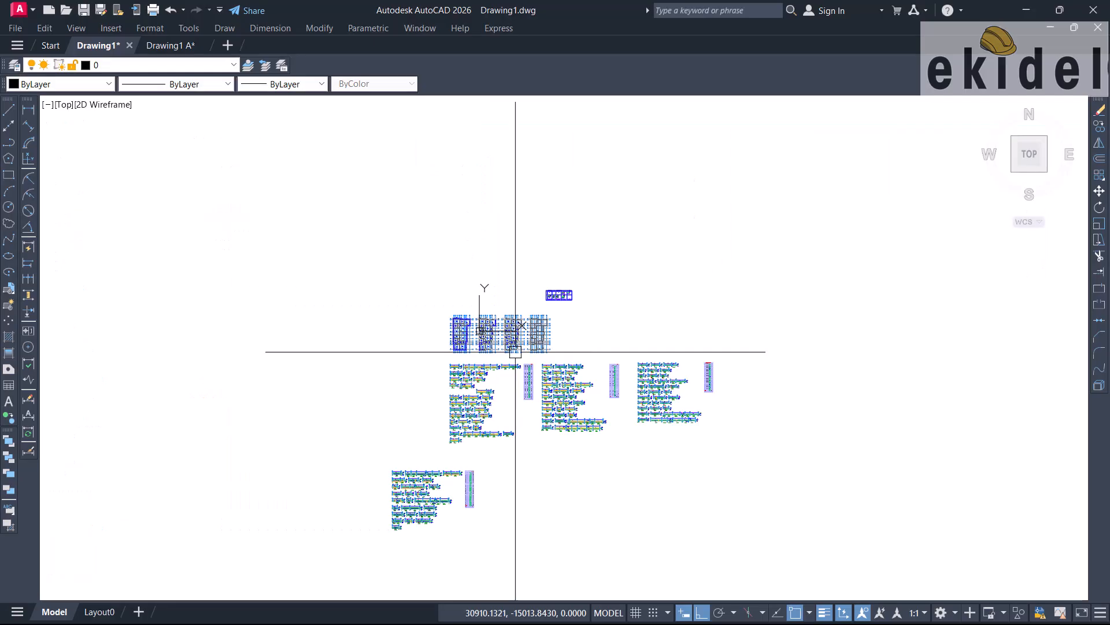
Switch to AutoCAD and review the foundation slab plan beside the upper storey layouts, including panels FS14 to FS18.
scroll(515, 351, "up", 8)
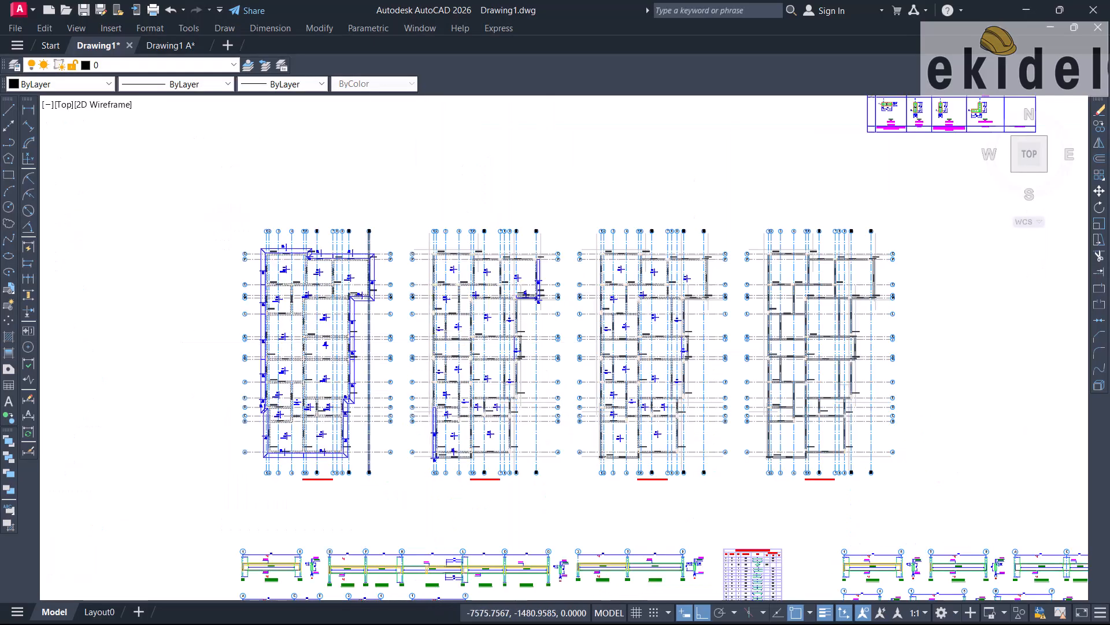
scroll(365, 344, "up", 2)
middle_click_drag(430, 331, 526, 359)
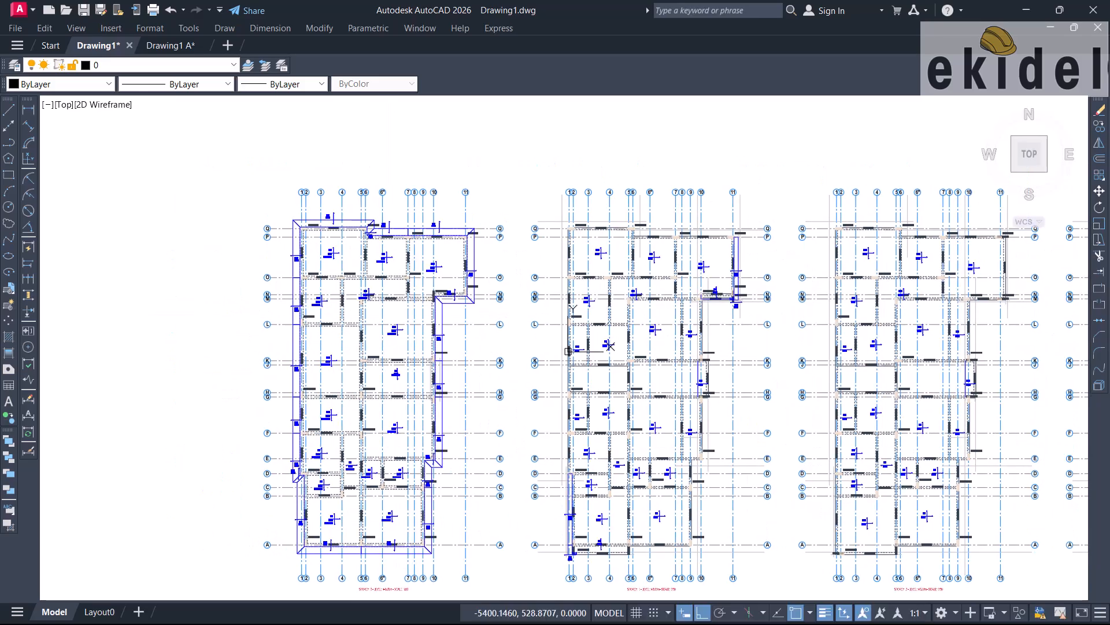
scroll(444, 299, "up", 4)
scroll(436, 277, "down", 5)
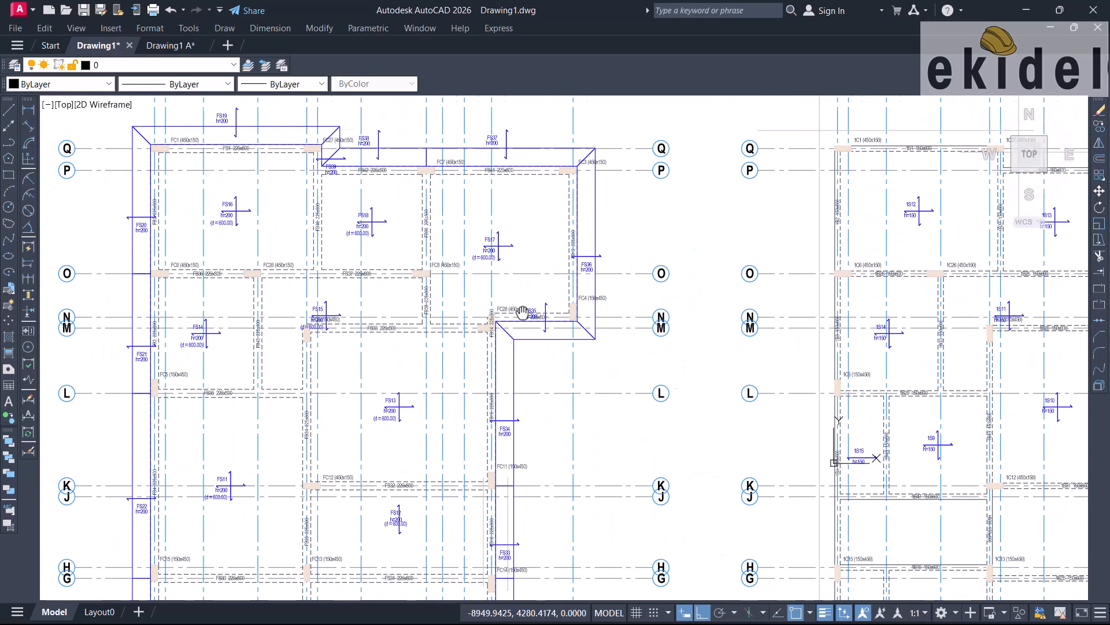
scroll(469, 331, "down", 2)
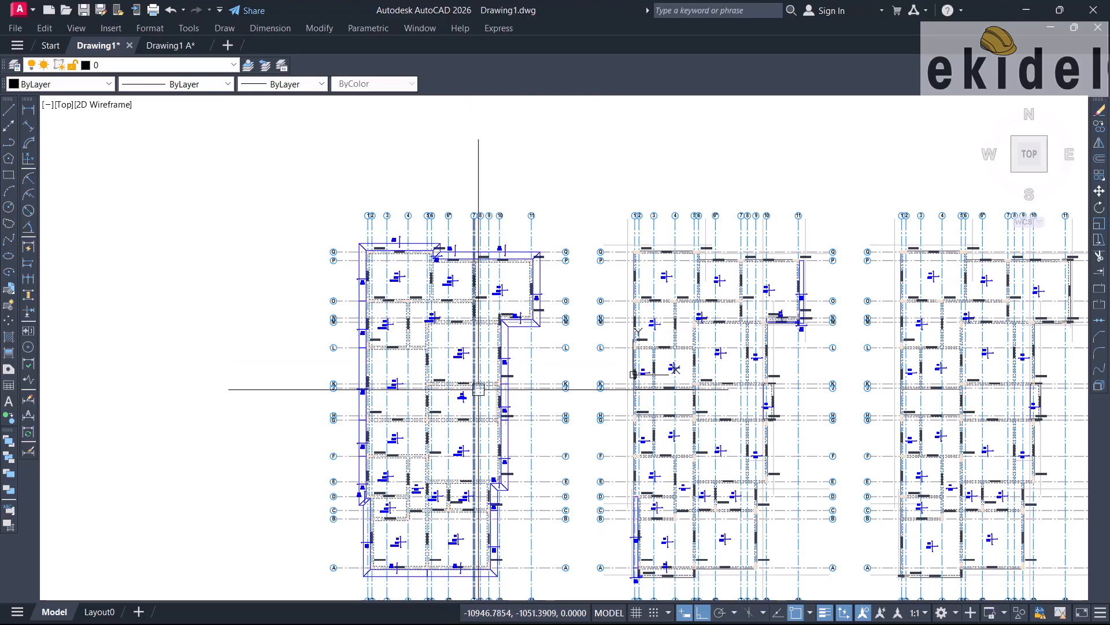
Examine the 200 mm foundation panels around FS13 and FS8 together with their 225x800 ground beams and columns.
scroll(478, 378, "up", 6)
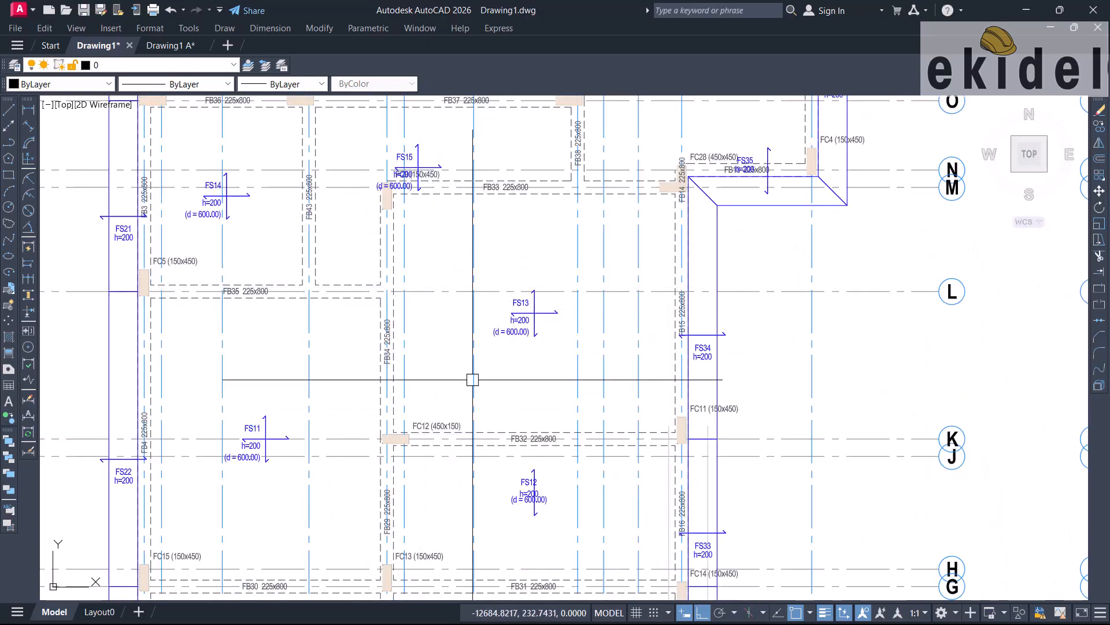
scroll(602, 339, "up", 4)
scroll(412, 381, "down", 8)
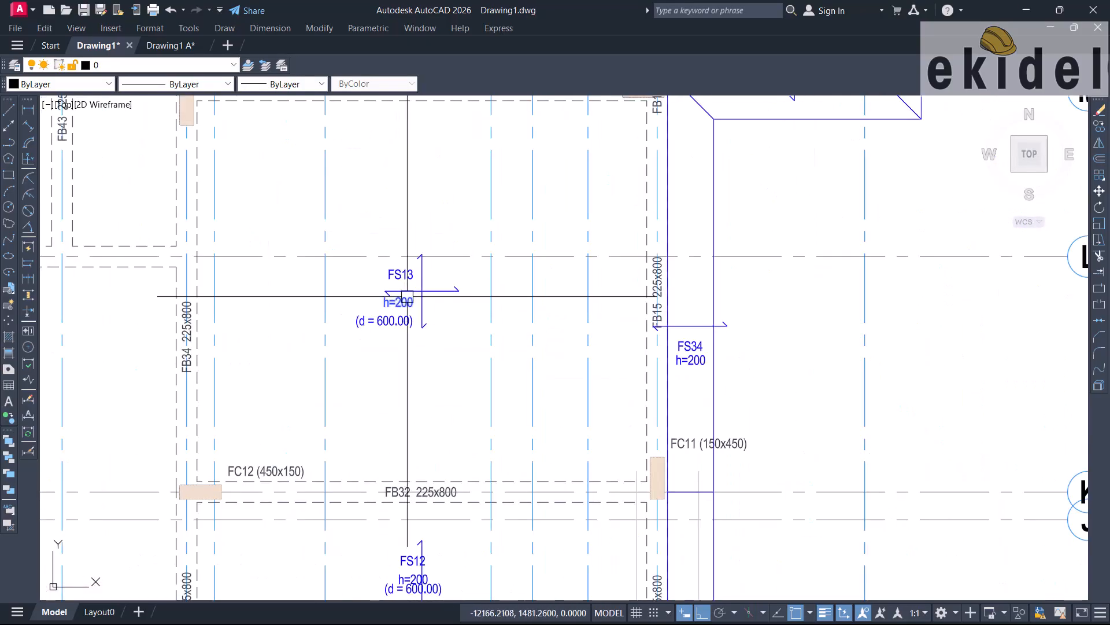
scroll(521, 234, "down", 4)
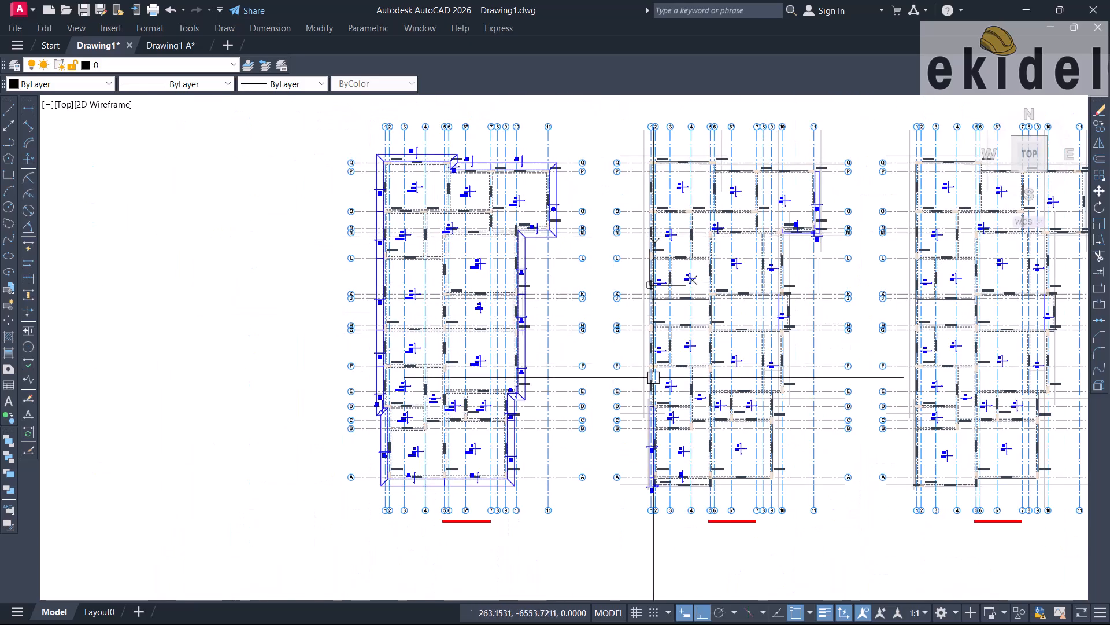
scroll(460, 436, "up", 8)
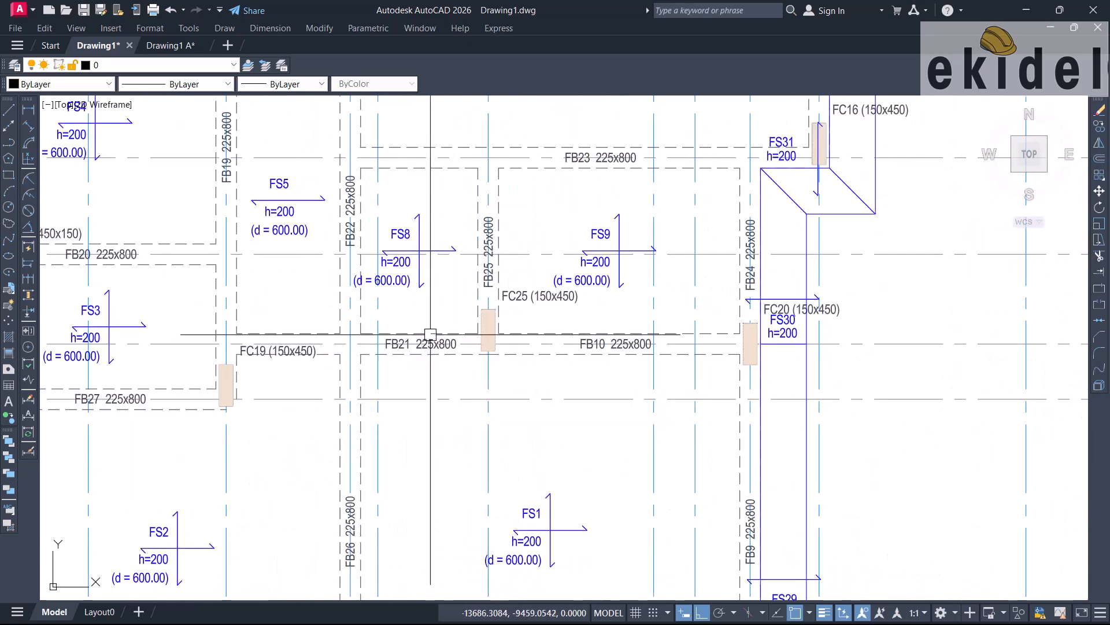
Examine the reinforcement in the 150x600 beam elevation running from 1B6 to 1B2.
scroll(463, 324, "down", 7)
scroll(469, 405, "down", 2)
scroll(441, 372, "up", 10)
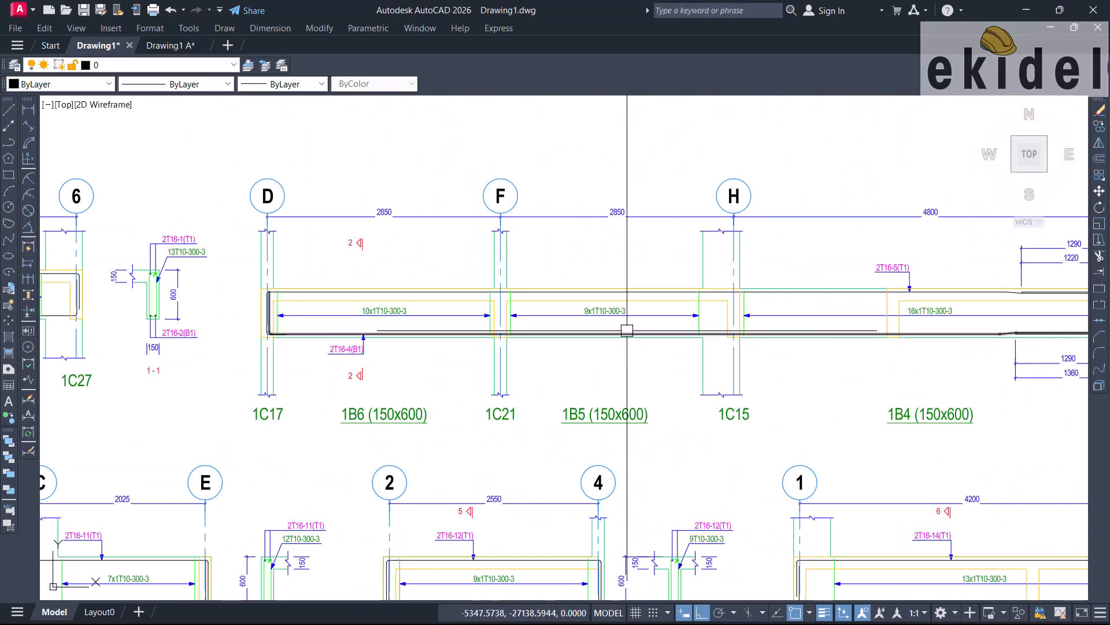
middle_click_drag(627, 330, 377, 339)
mouse_move(761, 343)
middle_mouse_down()
mouse_move(550, 349)
mouse_move(454, 329)
middle_mouse_up()
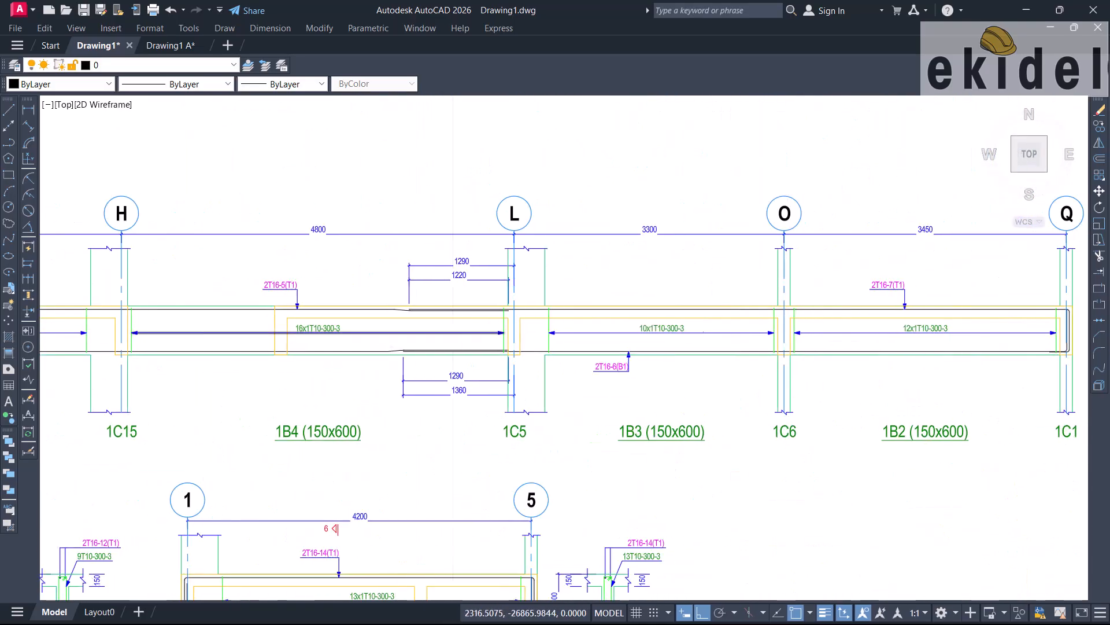
scroll(628, 305, "down", 4)
scroll(704, 315, "up", 5)
scroll(595, 310, "down", 7)
scroll(580, 446, "down", 4)
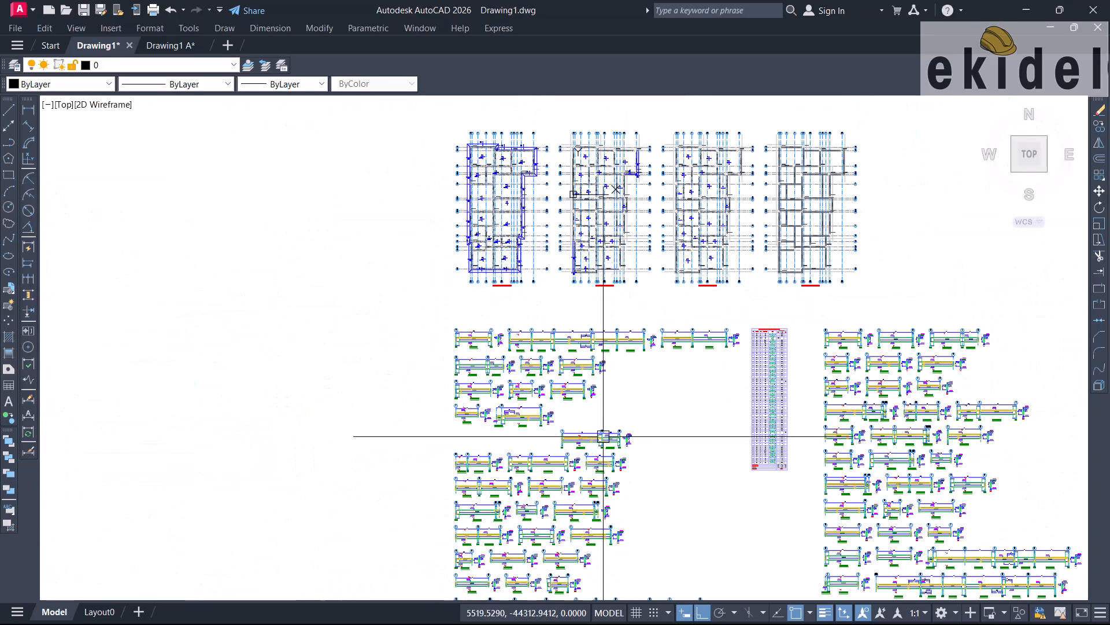
Examine the elevation and section 1-1 of foundation beam FB1 (225x800), including its Y16 bars and Y10-300 links.
scroll(481, 343, "down", 2)
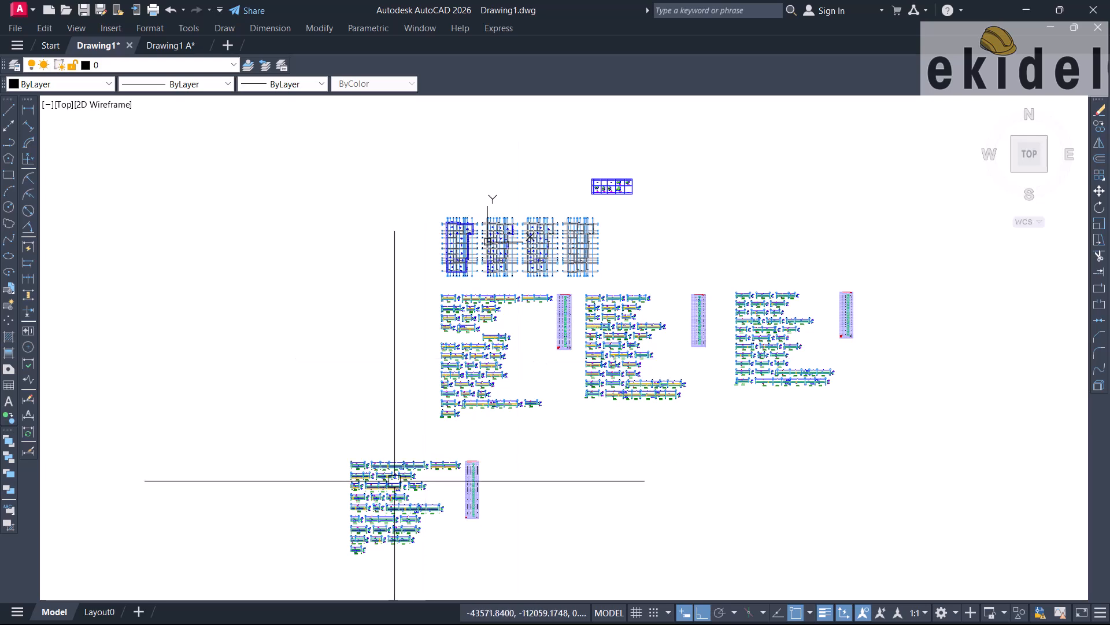
scroll(491, 478, "up", 8)
middle_click_drag(300, 294, 503, 322)
scroll(152, 379, "up", 6)
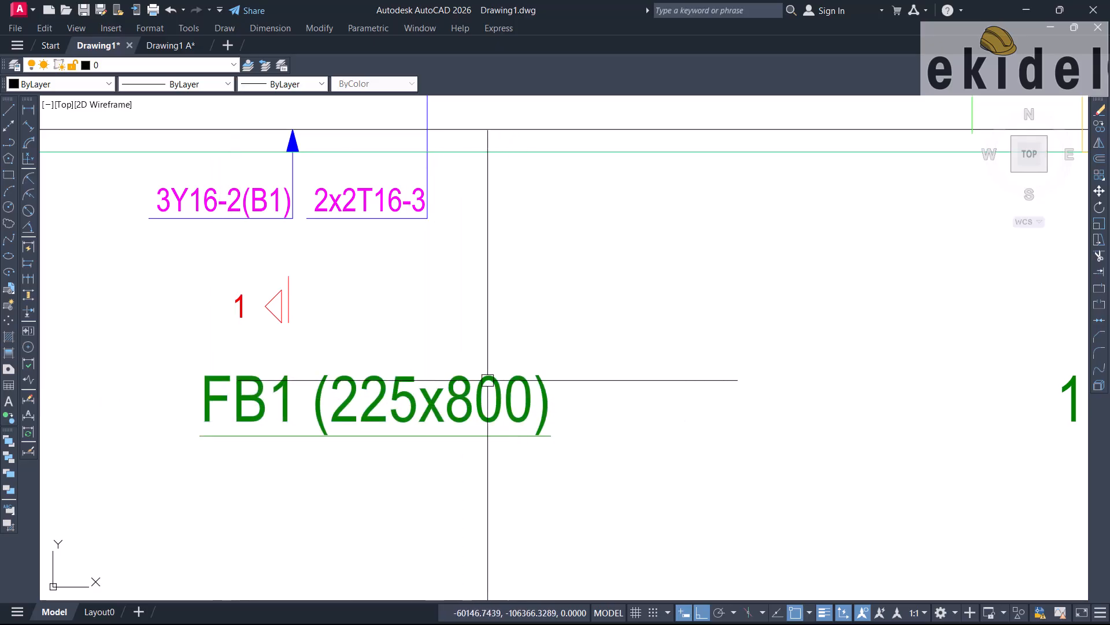
scroll(442, 407, "down", 5)
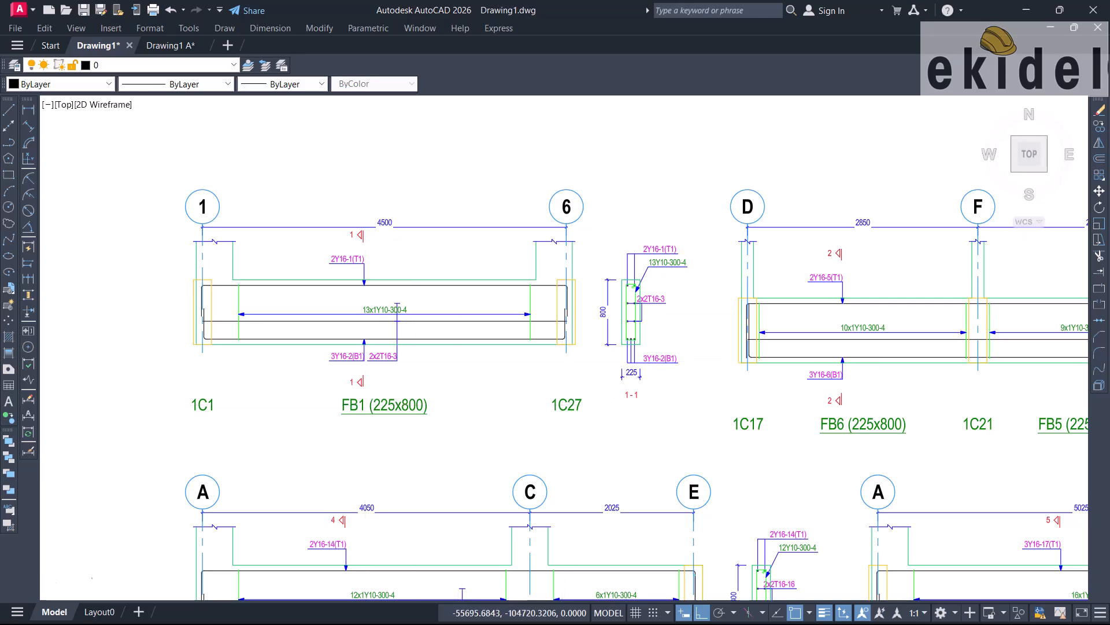
scroll(657, 308, "up", 4)
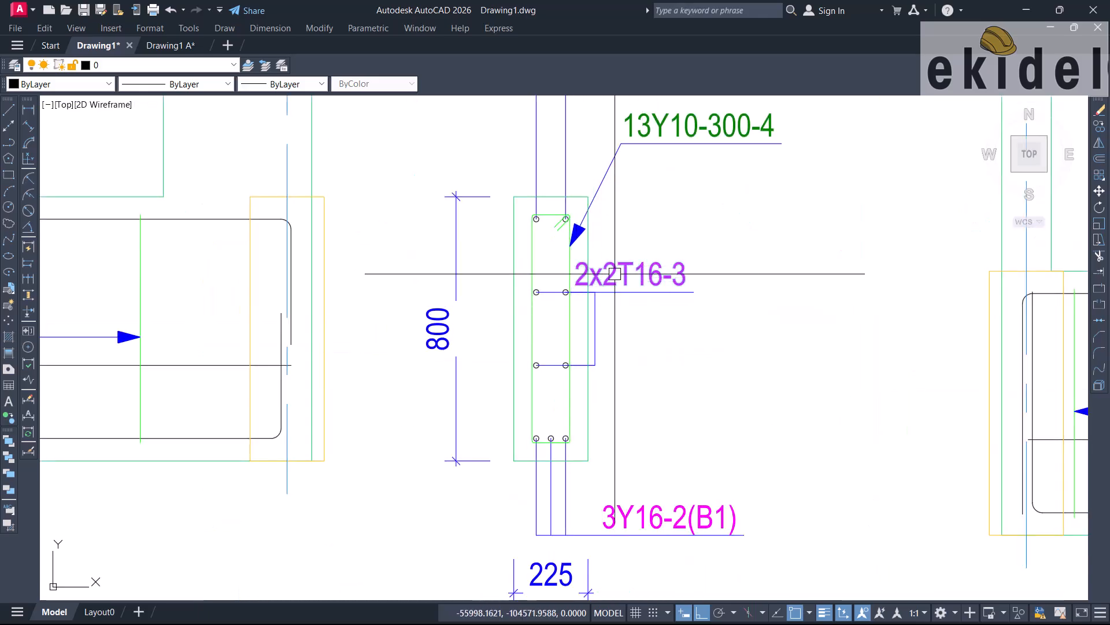
Review the foundation beam details quantity take-off table for St: 0.
scroll(507, 297, "down", 8)
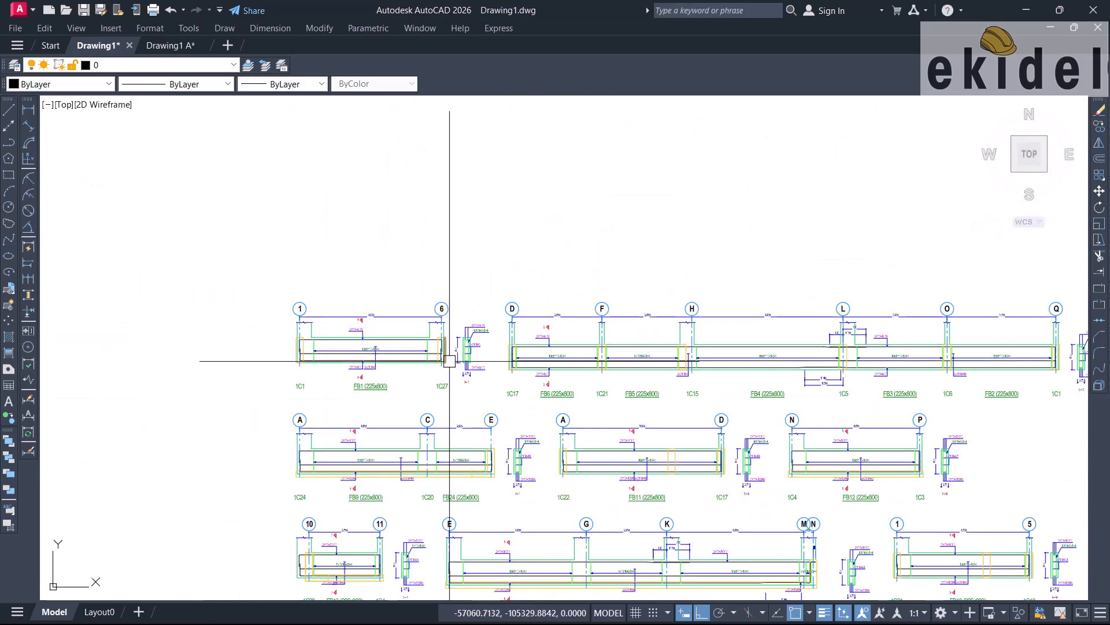
scroll(768, 355, "up", 10)
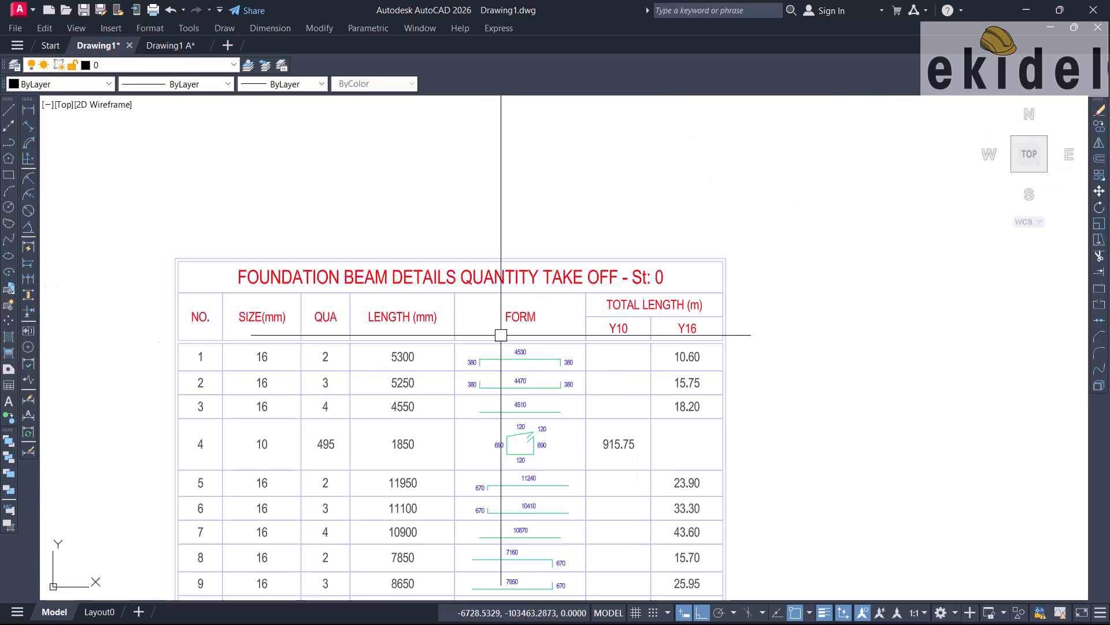
scroll(543, 295, "down", 10)
Examine the column schedule's sections, T16 main bars and T10 links at each storey.
middle_click_drag(543, 295, 557, 409)
middle_click_drag(567, 338, 409, 495)
scroll(408, 495, "down", 3)
middle_click_drag(532, 409, 680, 450)
scroll(602, 310, "up", 12)
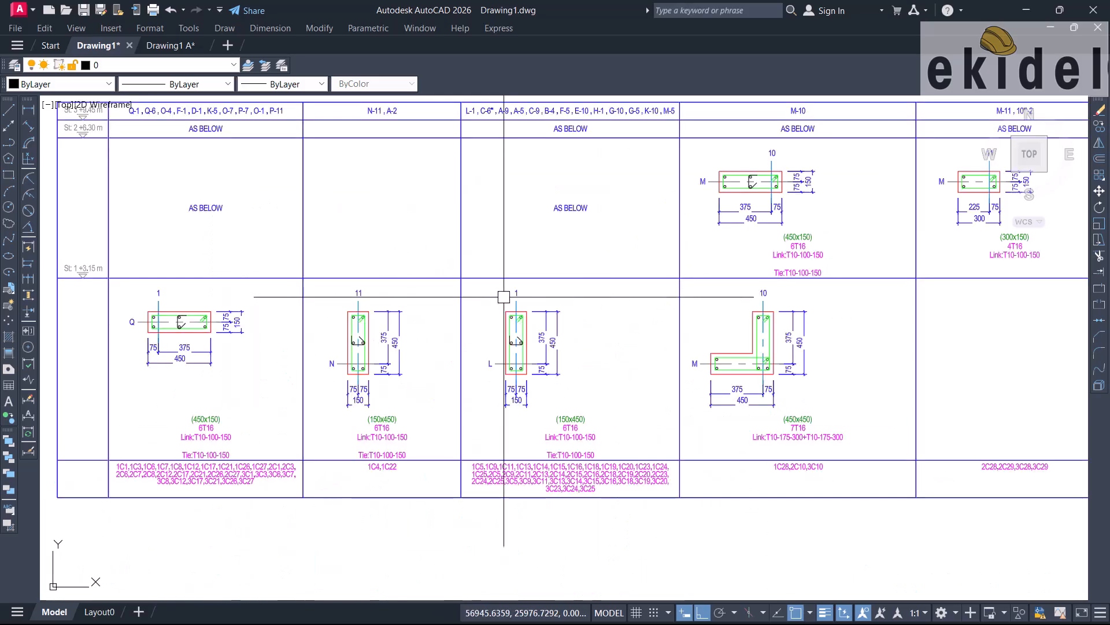
scroll(740, 321, "down", 5)
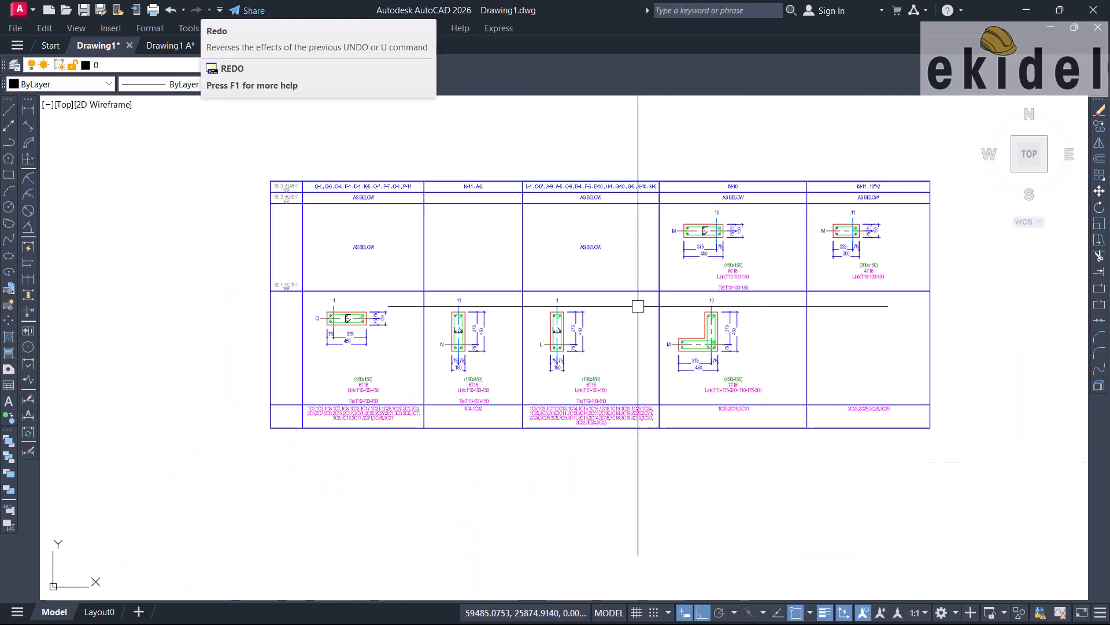
scroll(644, 300, "up", 5)
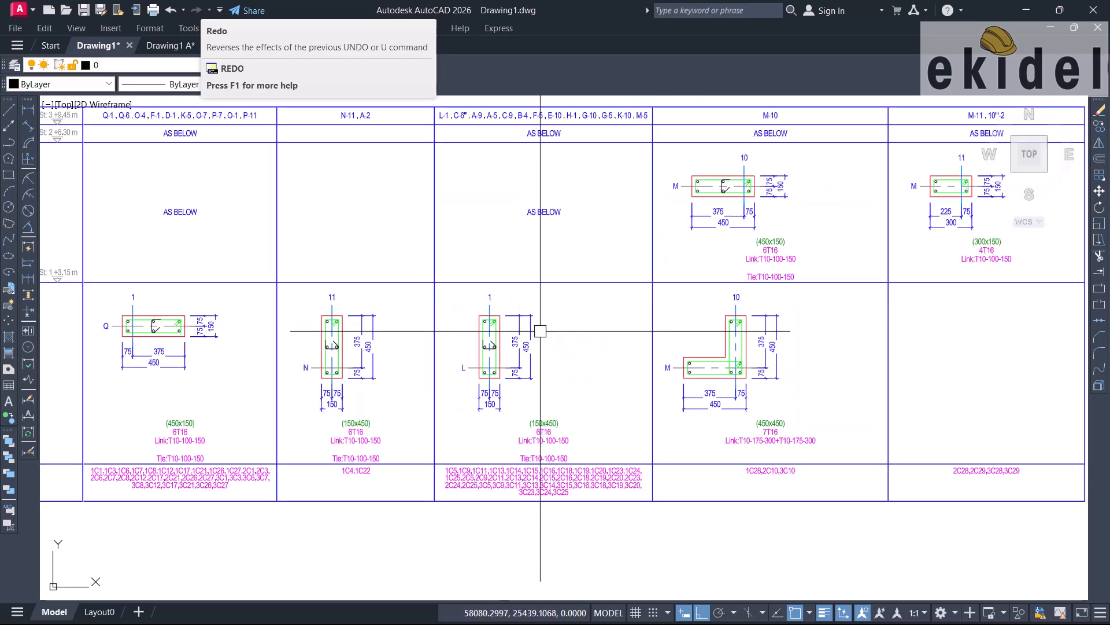
Survey the full set of floor layouts, beam elevations, quantity tables and the column schedule in Drawing1.
scroll(590, 283, "down", 6)
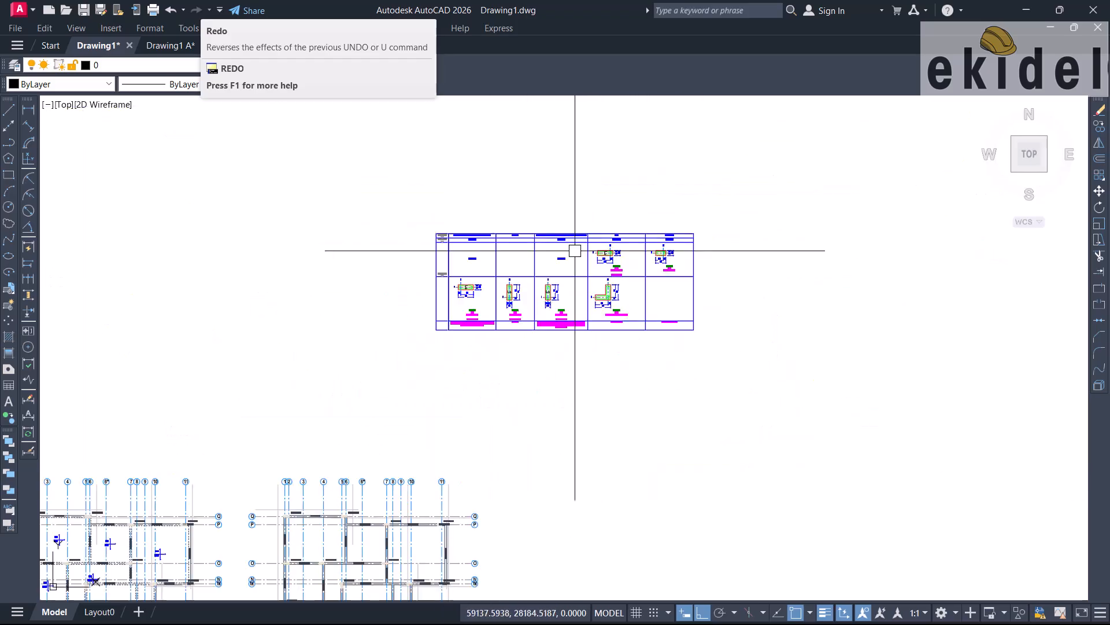
scroll(521, 268, "down", 2)
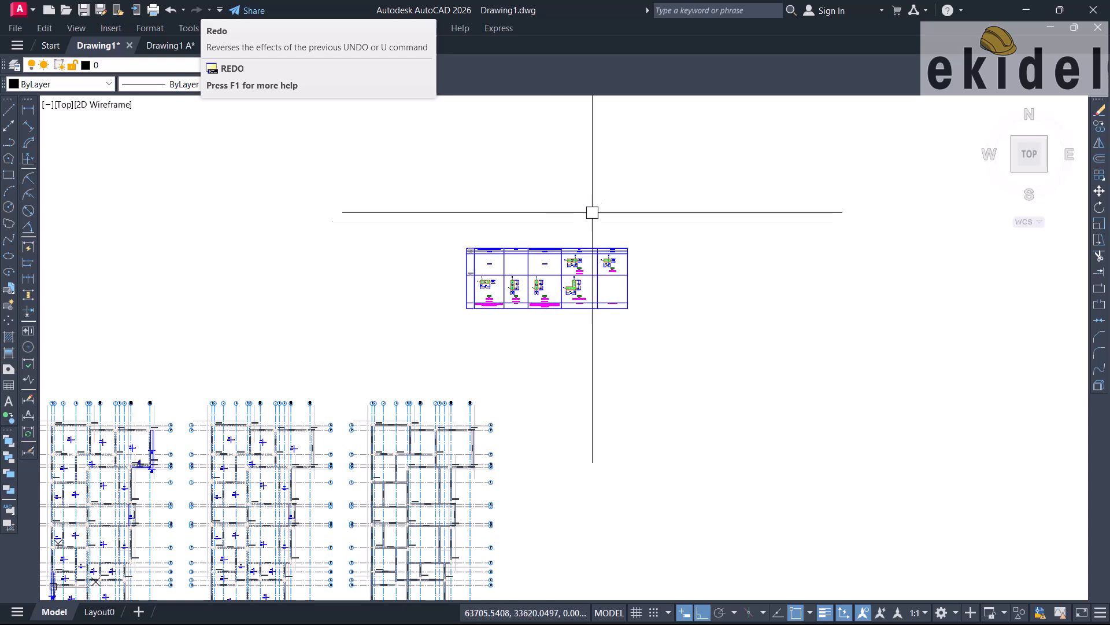
scroll(589, 233, "down", 3)
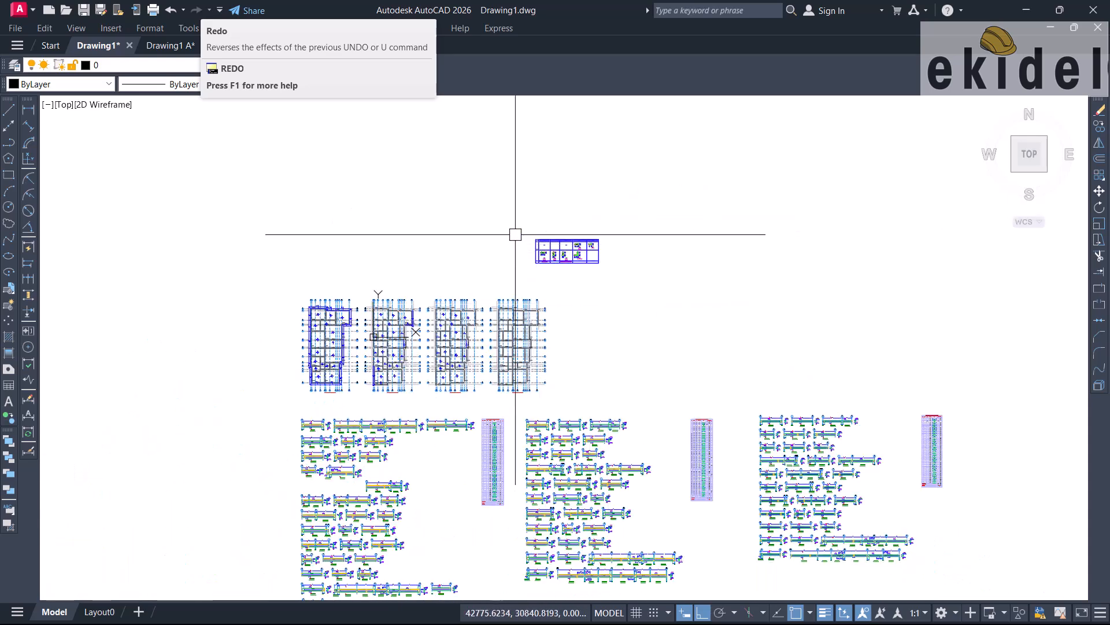
scroll(564, 250, "up", 4)
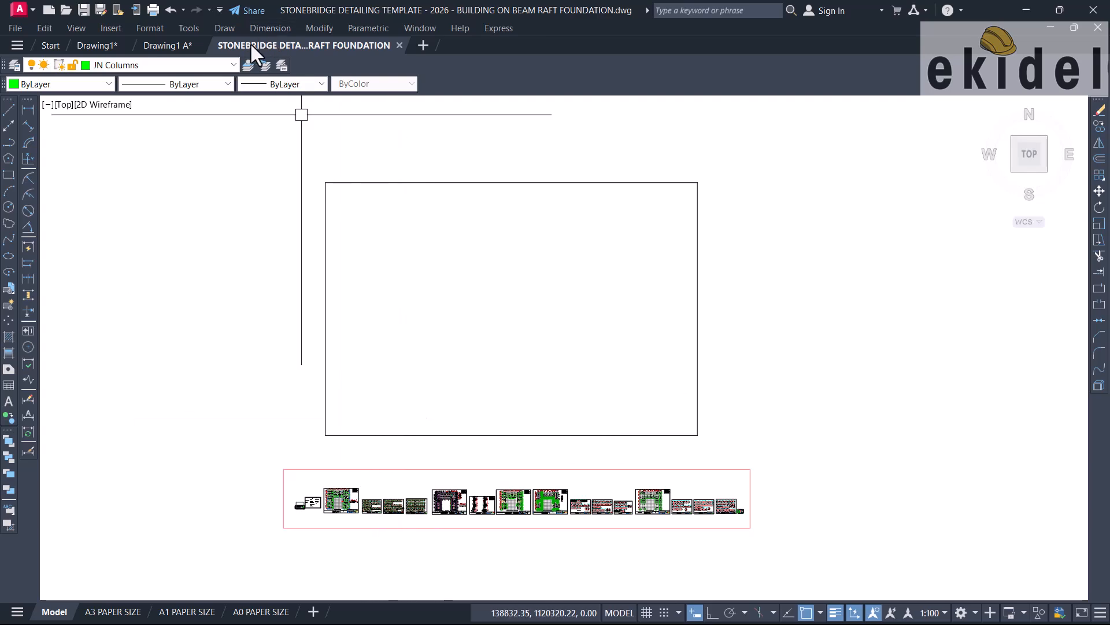
Look over the Stonebridge detailing template's sheets, including the structural drawings cover and the general construction notes.
scroll(342, 515, "up", 4)
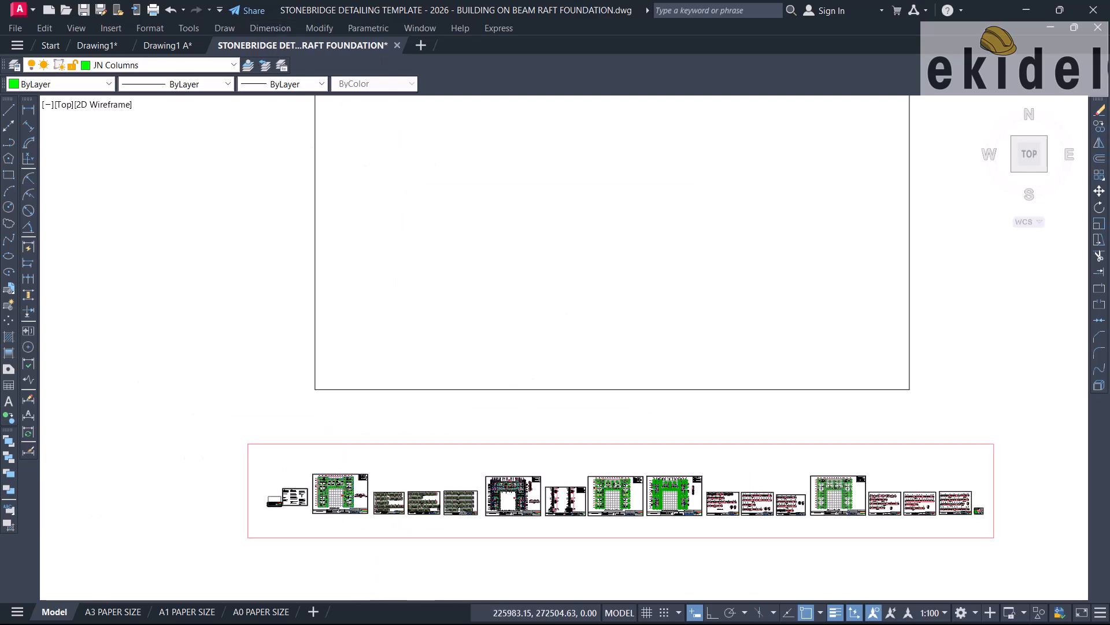
scroll(301, 496, "up", 6)
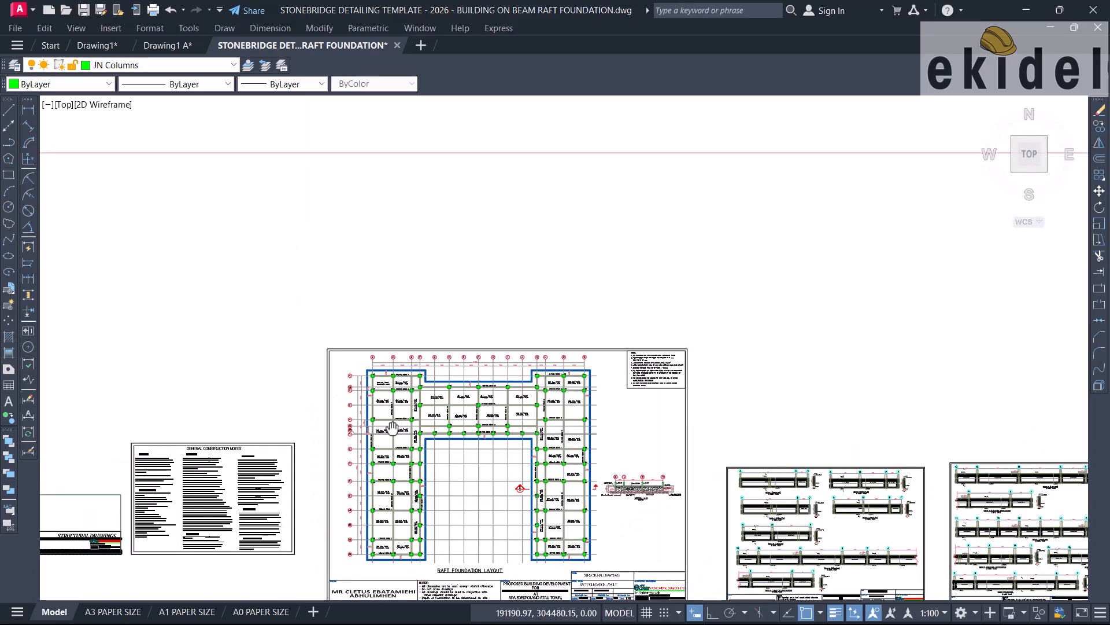
scroll(482, 454, "up", 5)
scroll(297, 470, "down", 3)
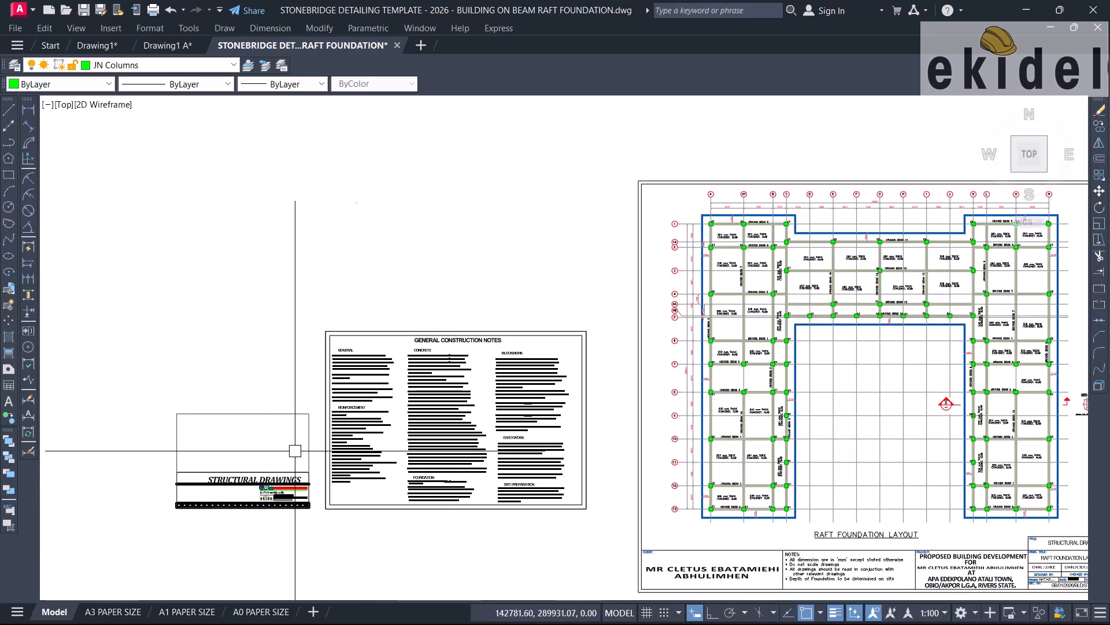
scroll(298, 471, "up", 4)
middle_click_drag(482, 457, 324, 444)
scroll(324, 444, "down", 2)
Examine the template's raft foundation layout, including its ground beams, C1 and C2 columns, slab panels and grid dimensions.
middle_click_drag(658, 283, 434, 297)
scroll(432, 249, "up", 2)
scroll(347, 278, "up", 4)
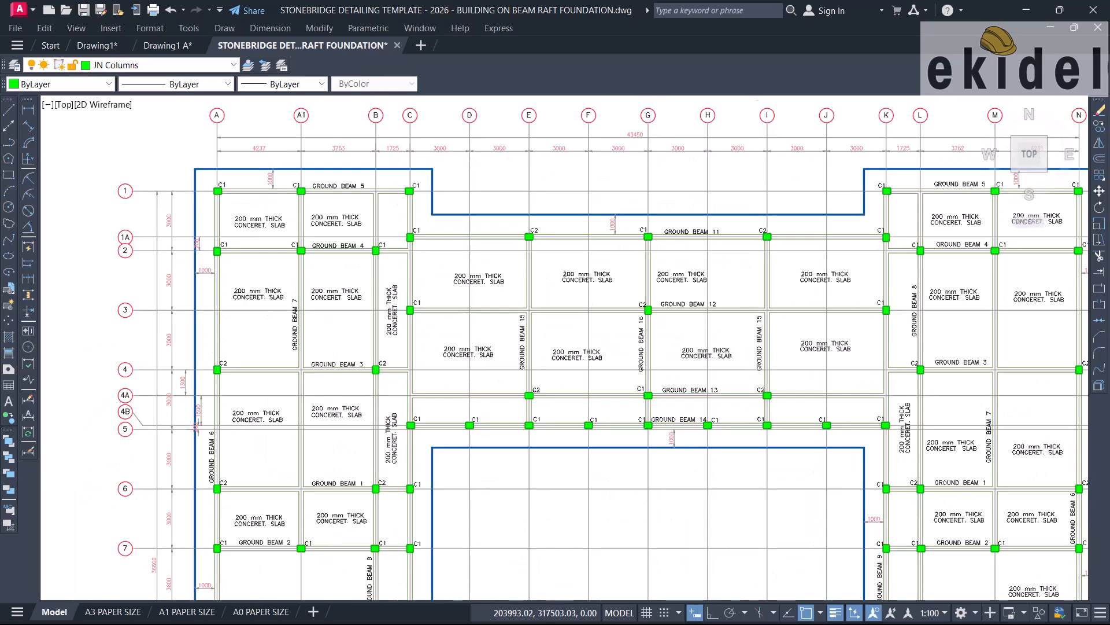
scroll(342, 299, "down", 2)
scroll(317, 250, "down", 2)
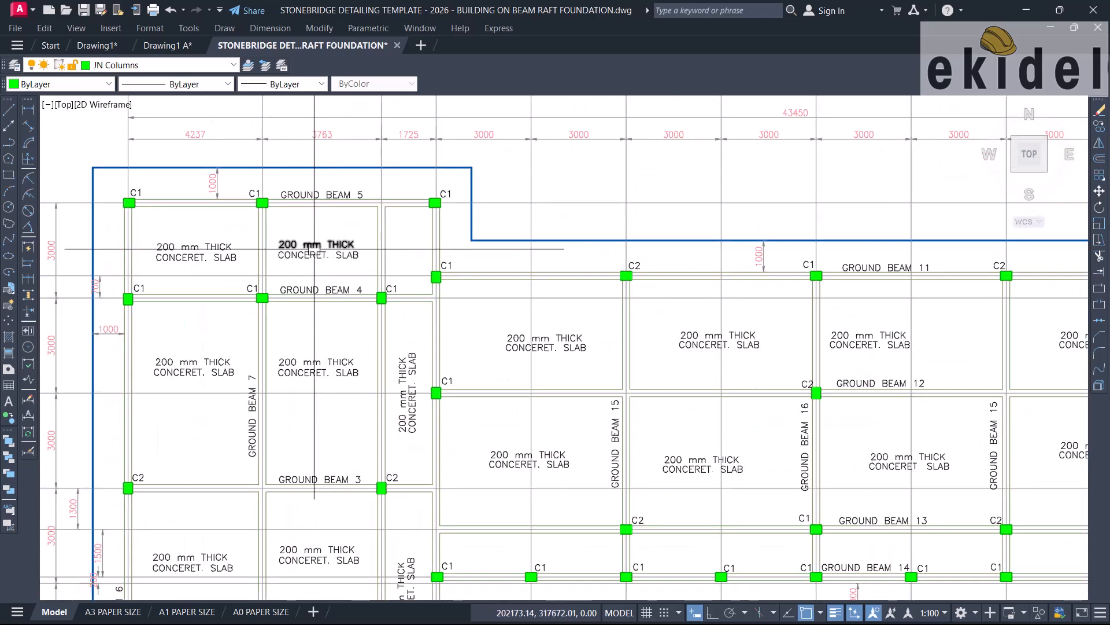
scroll(315, 248, "down", 2)
scroll(314, 249, "down", 2)
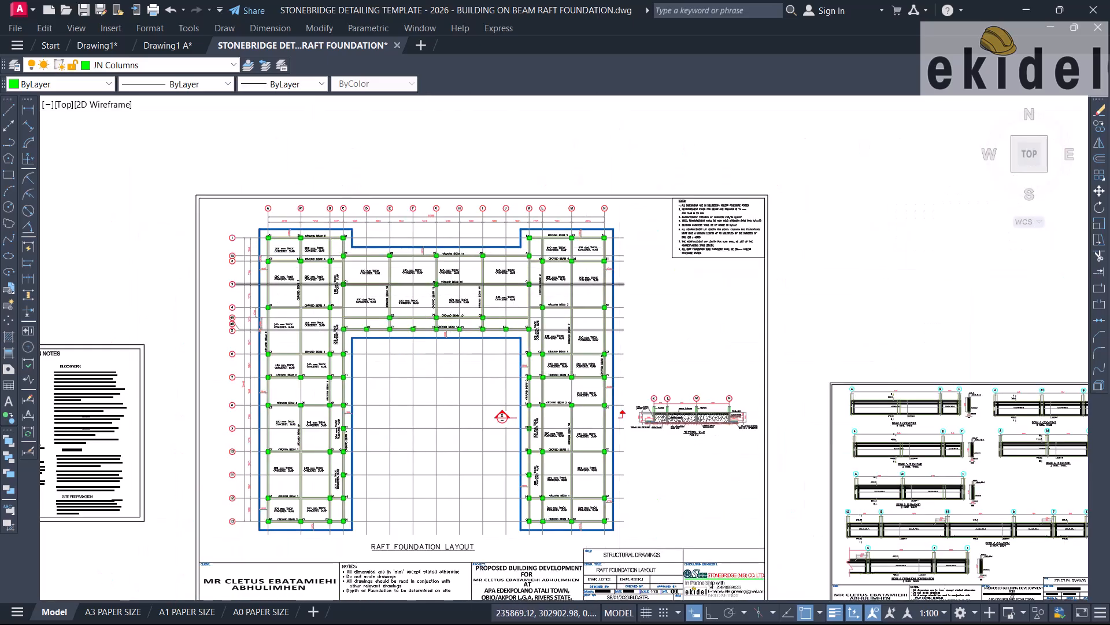
scroll(587, 297, "down", 1)
Examine the template's ground beam detail sheets, including the reinforcement of Beam 2 and Beam 4.
scroll(775, 362, "up", 6)
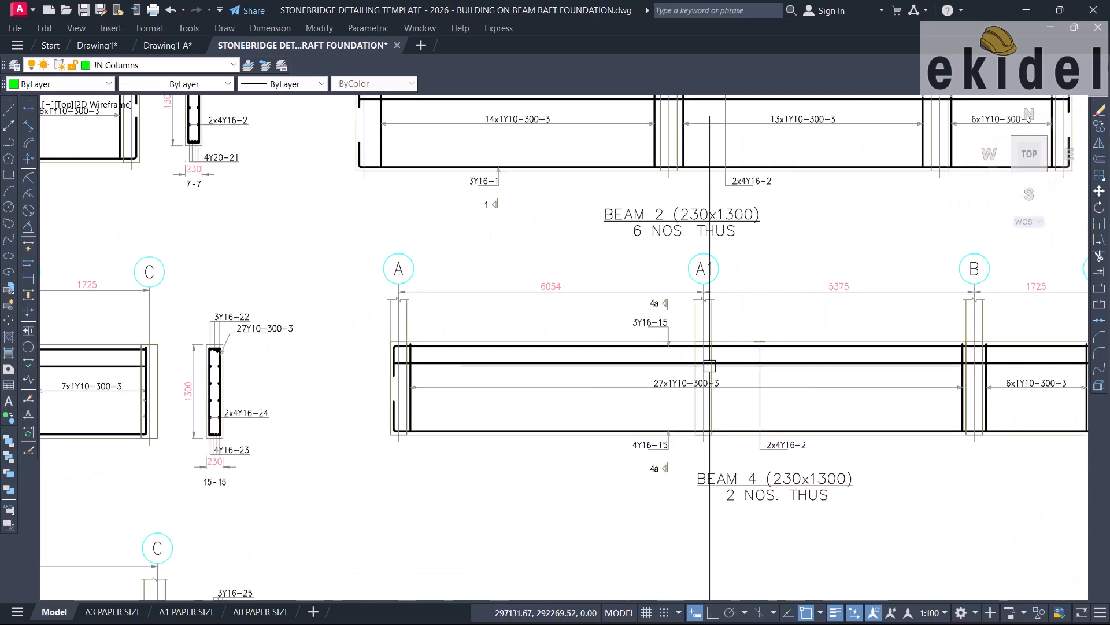
scroll(628, 345, "down", 2)
scroll(627, 344, "down", 2)
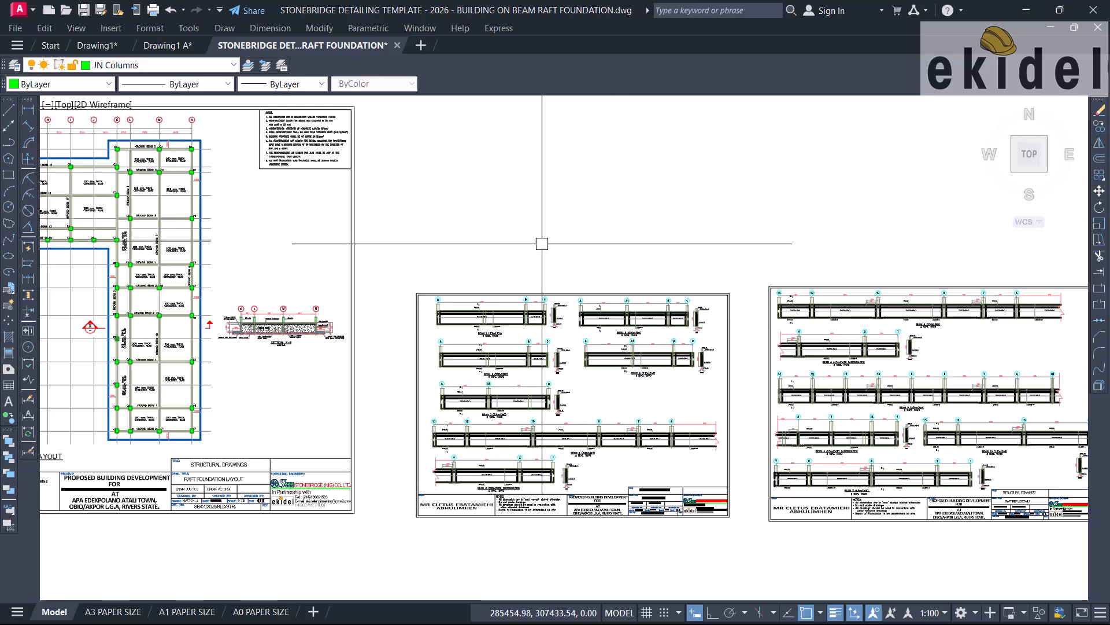
middle_click_drag(567, 243, 669, 392)
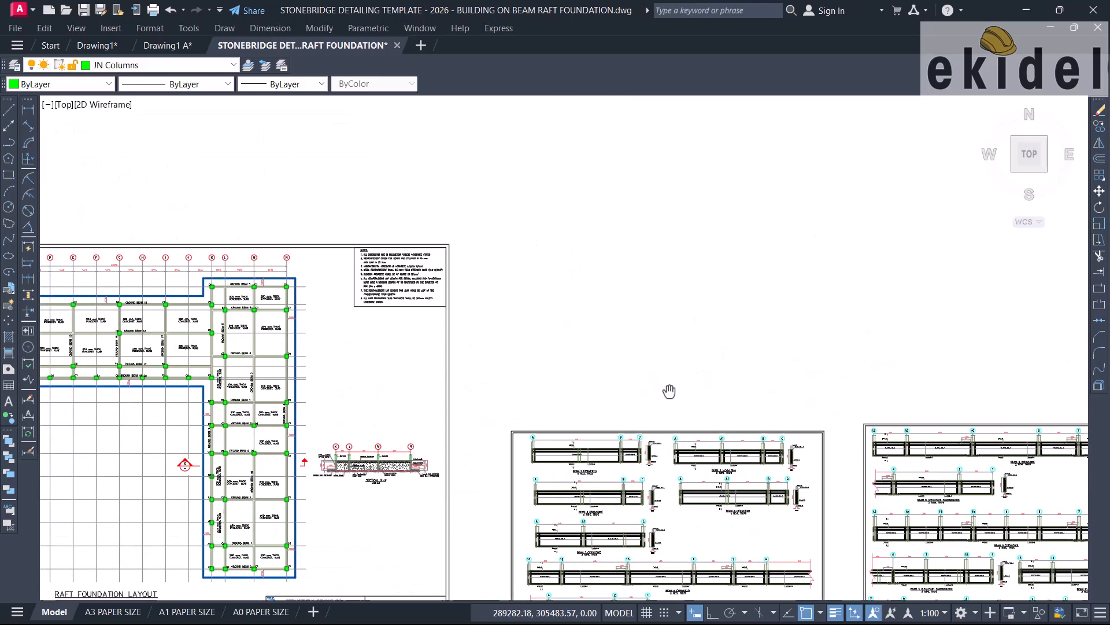
Copy all floor layouts, beam elevations, quantity tables and the column schedule from Drawing1 to the clipboard.
left_click(104, 48)
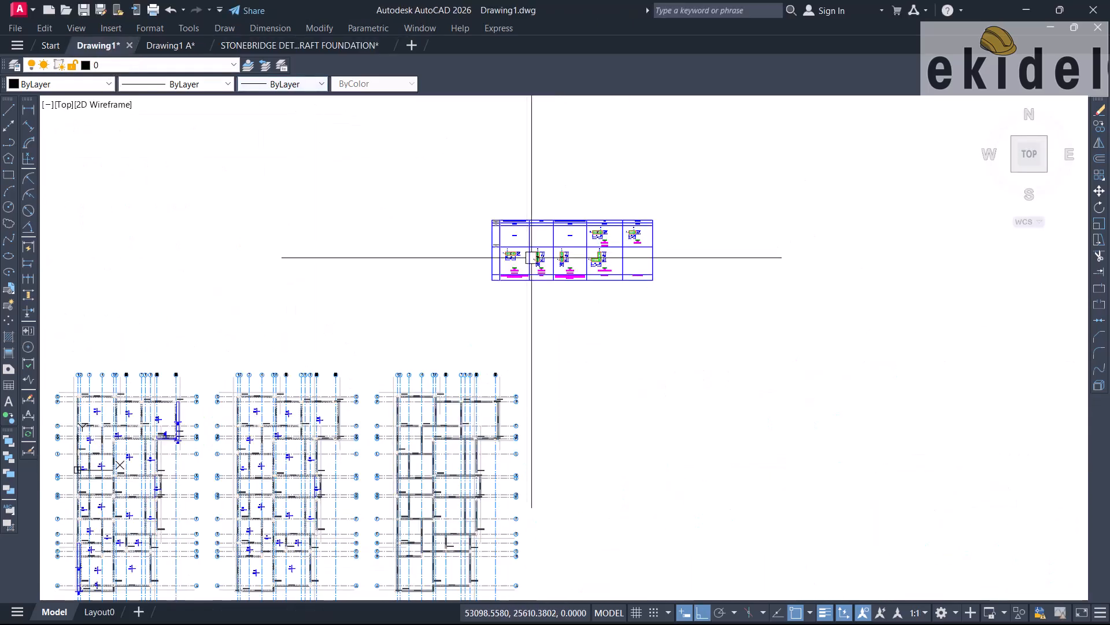
scroll(613, 260, "down", 3)
scroll(555, 312, "down", 2)
middle_click_drag(528, 342, 536, 280)
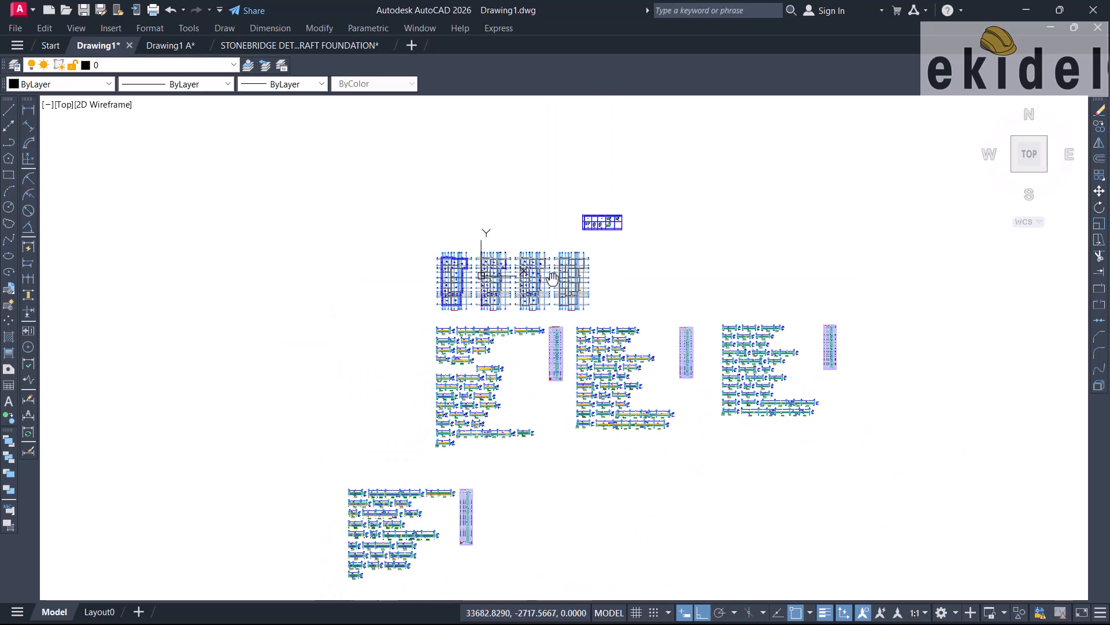
scroll(436, 359, "up", 8)
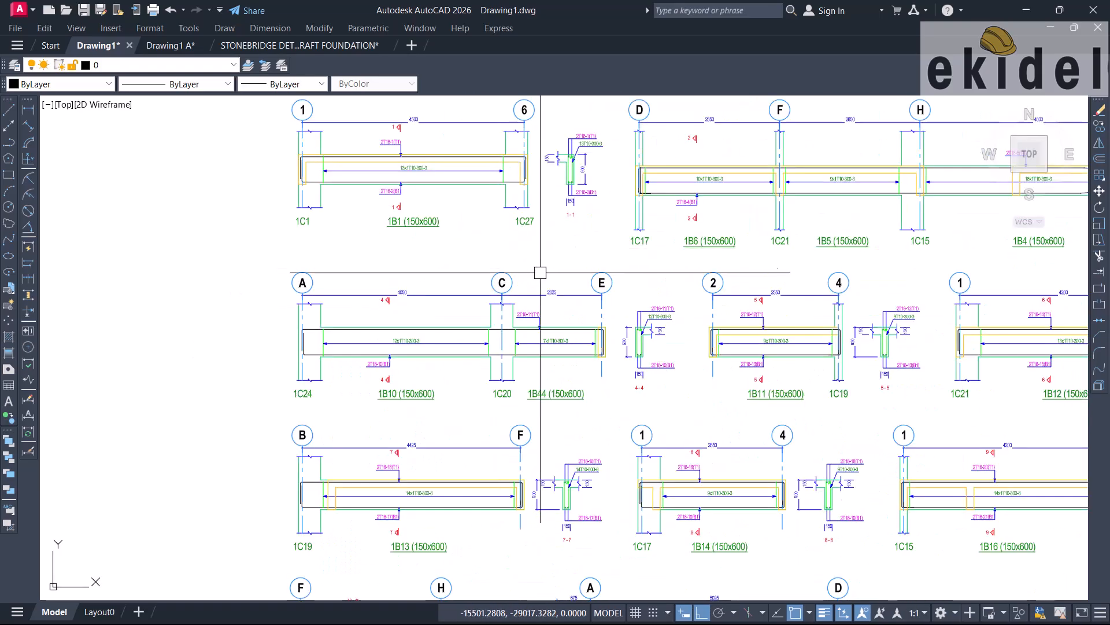
scroll(538, 280, "down", 6)
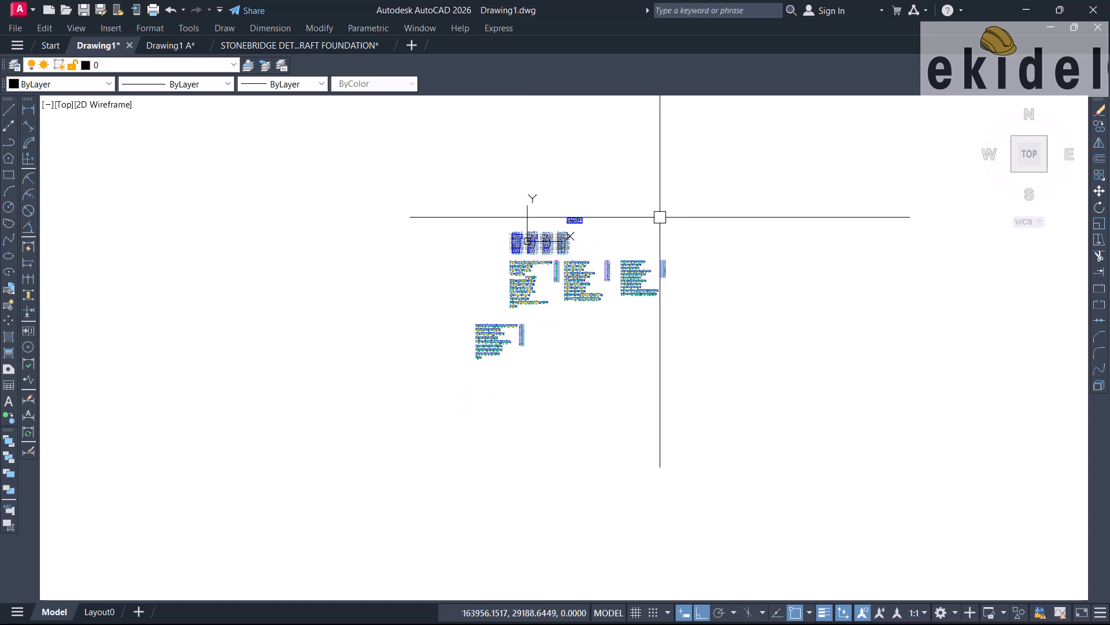
left_click(705, 171)
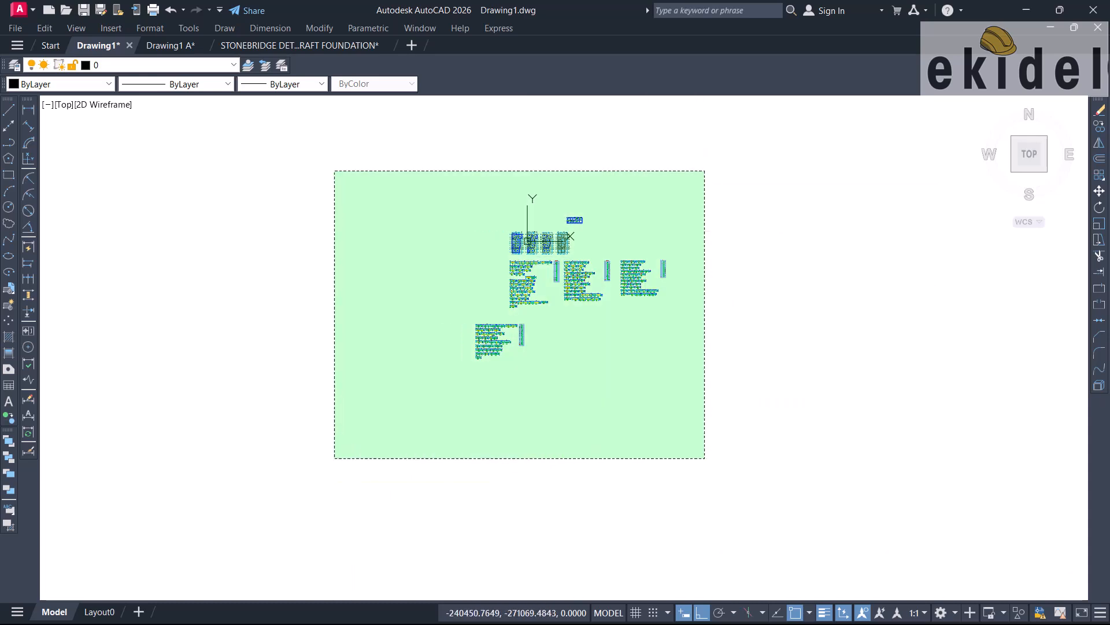
left_click(334, 458)
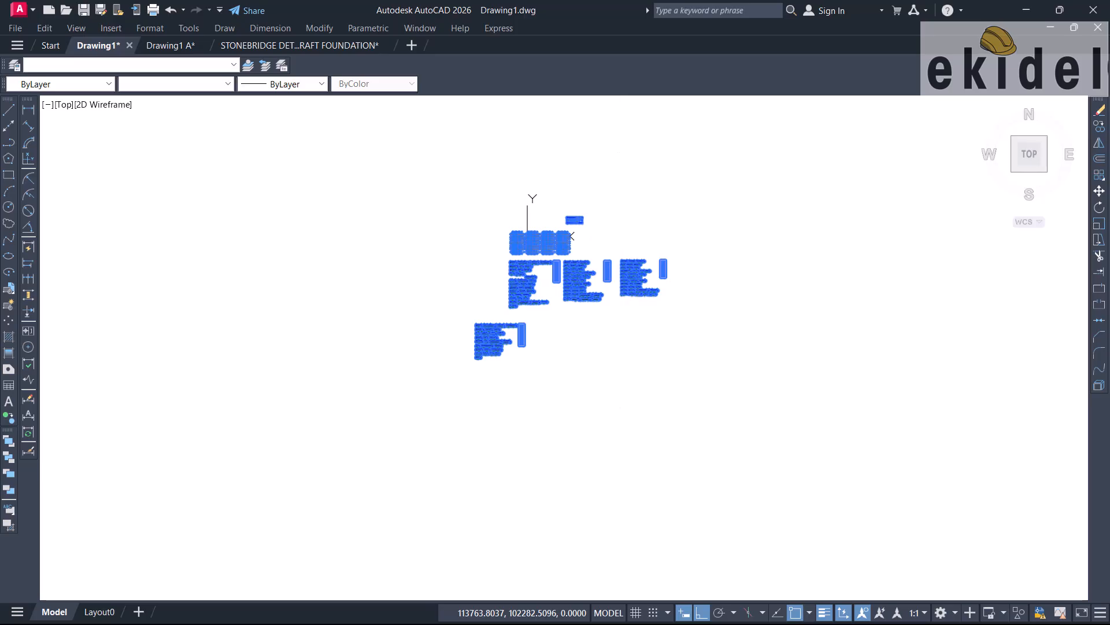
right_click(638, 201)
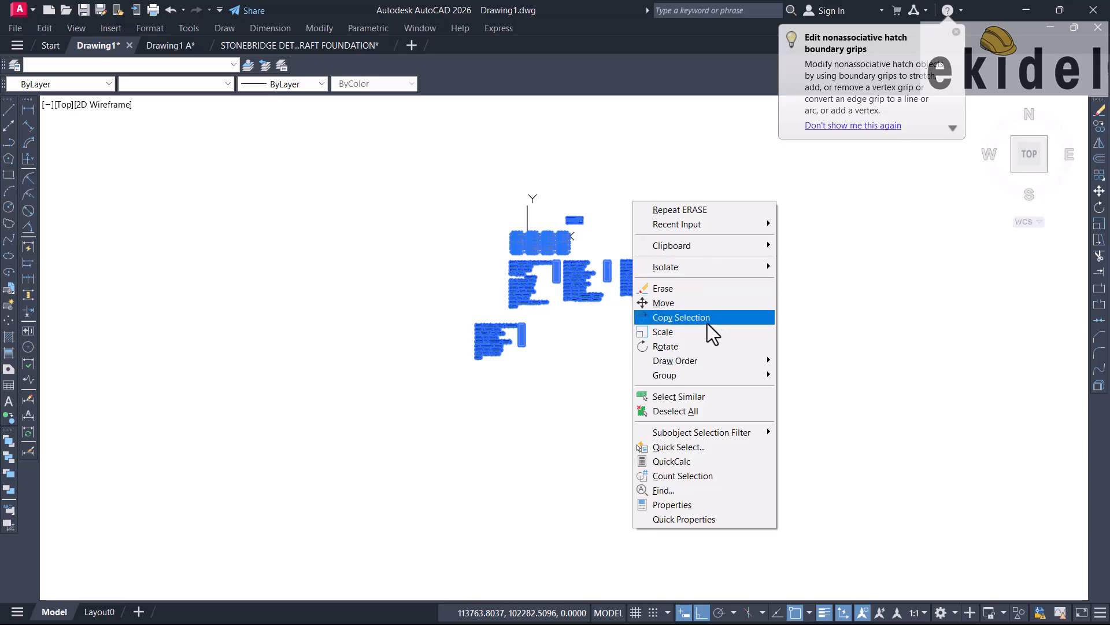
mouse_move(740, 248)
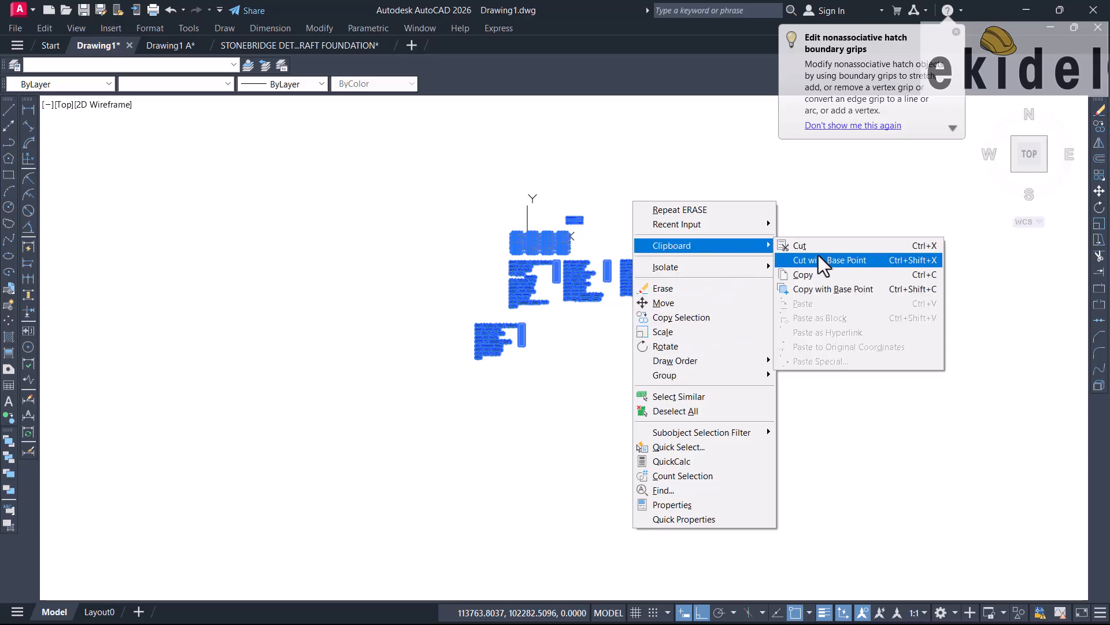
left_click(803, 274)
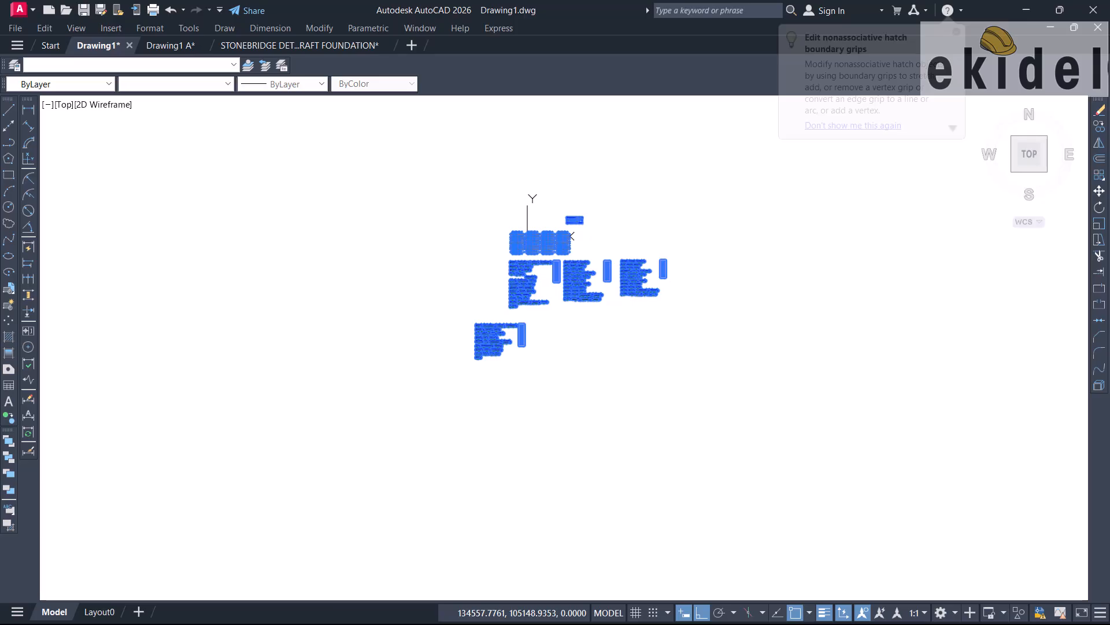
Paste the copied Drawing1 details inside the empty rectangular frame above the sheets in the Stonebridge template drawing.
left_click(293, 43)
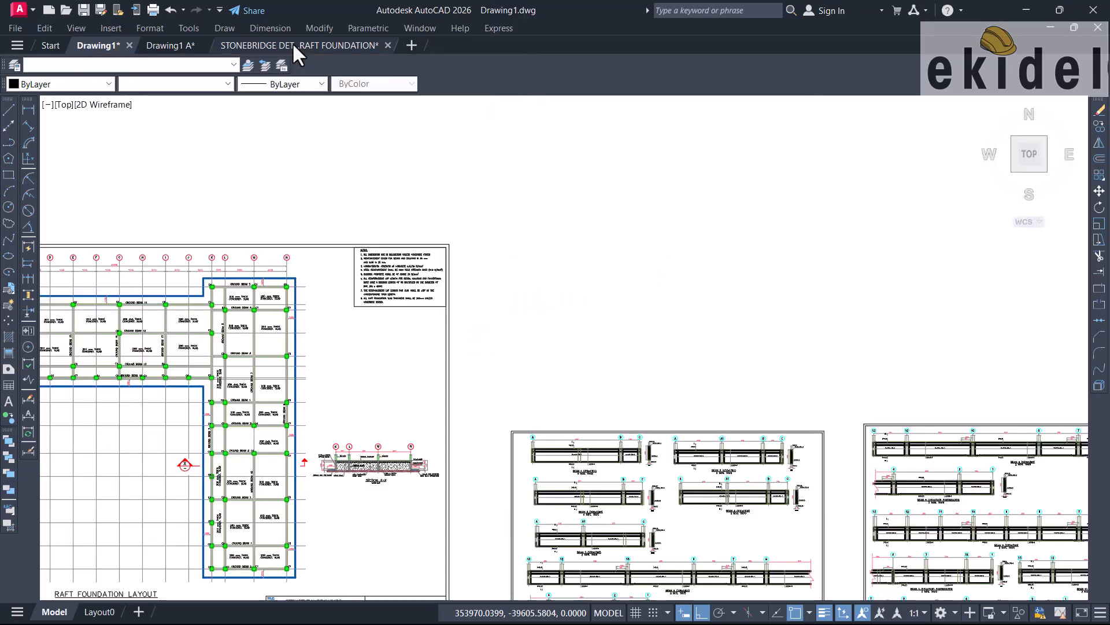
scroll(441, 292, "down", 10)
mouse_move(471, 273)
middle_mouse_down()
mouse_move(498, 262)
mouse_move(445, 462)
middle_mouse_up()
middle_click_drag(515, 317, 528, 339)
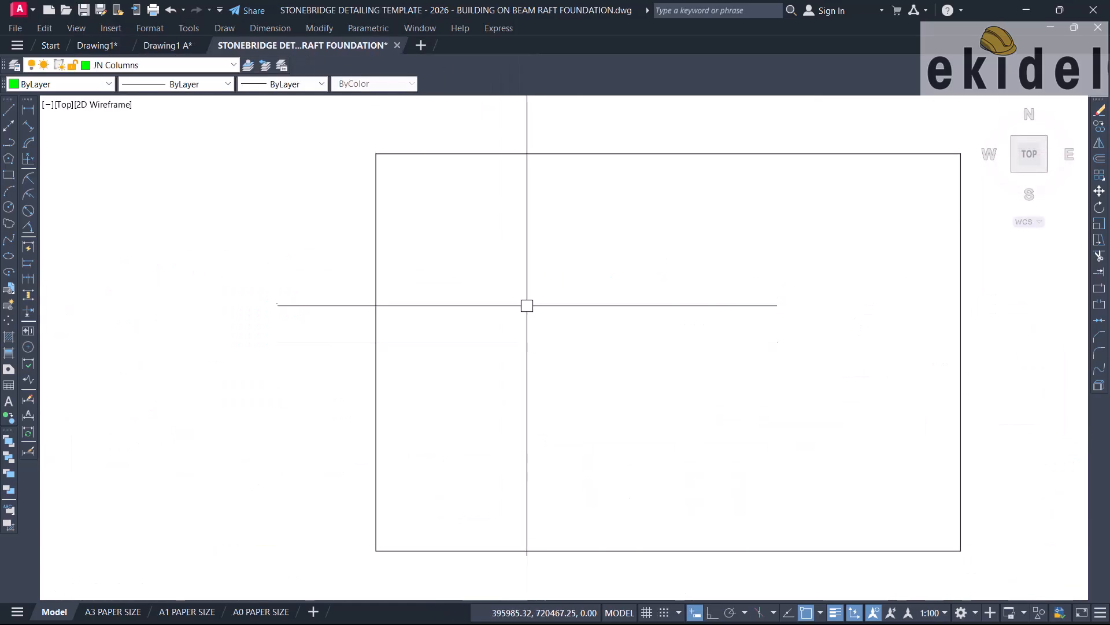
right_click(519, 252)
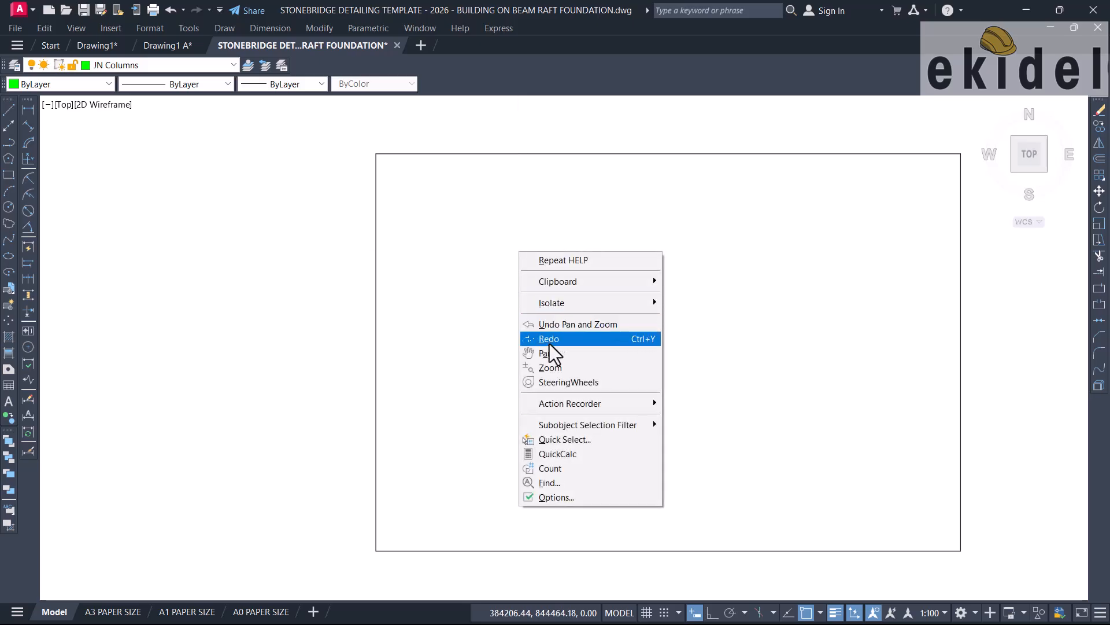
mouse_move(578, 282)
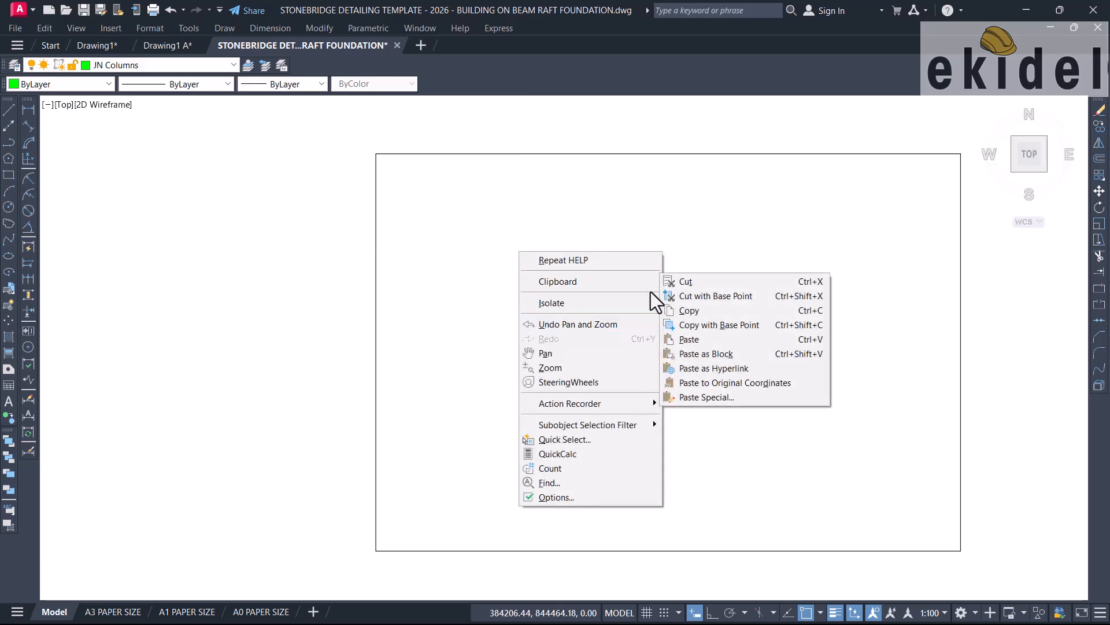
left_click(707, 342)
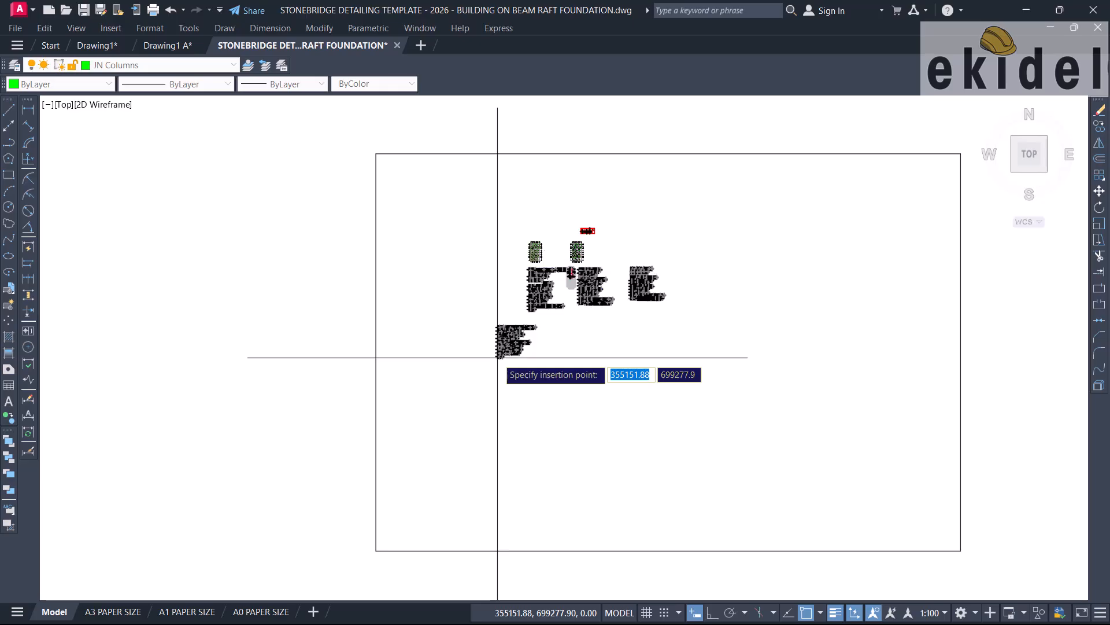
left_click(497, 357)
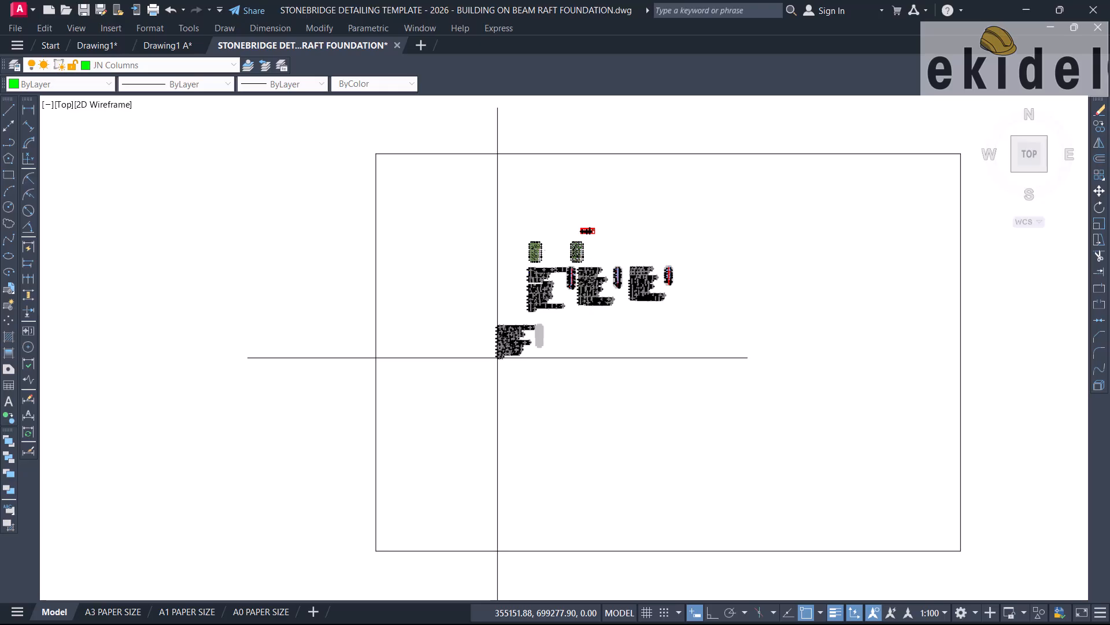
Compare the pasted 1B1 (150x600) beam elevation in the template with its original in Drawing1.
scroll(545, 266, "up", 5)
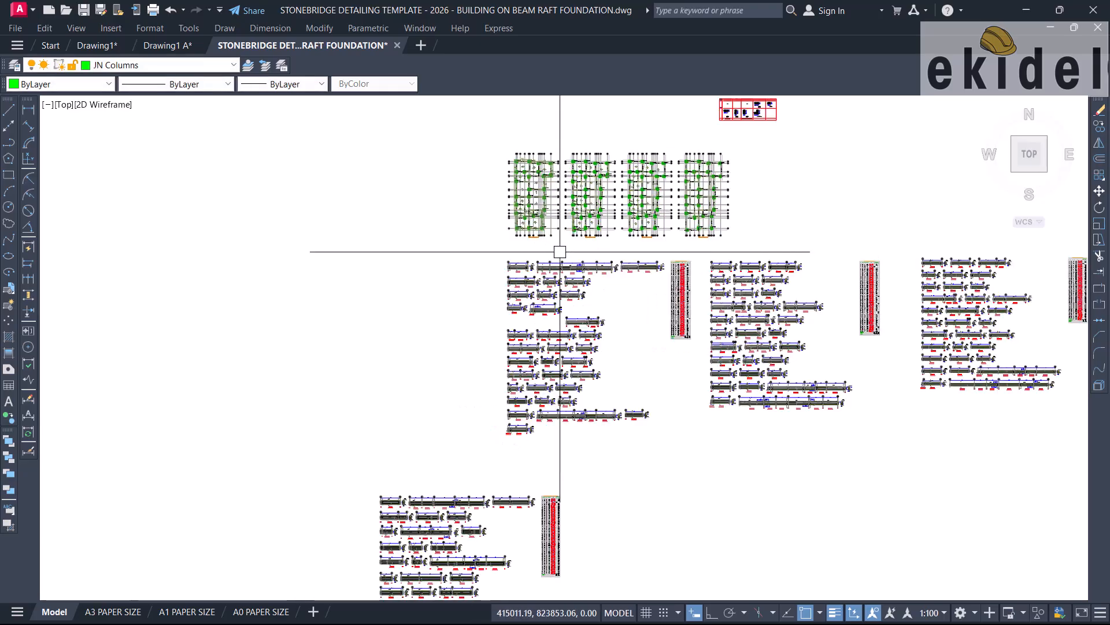
middle_click_drag(558, 229, 556, 314)
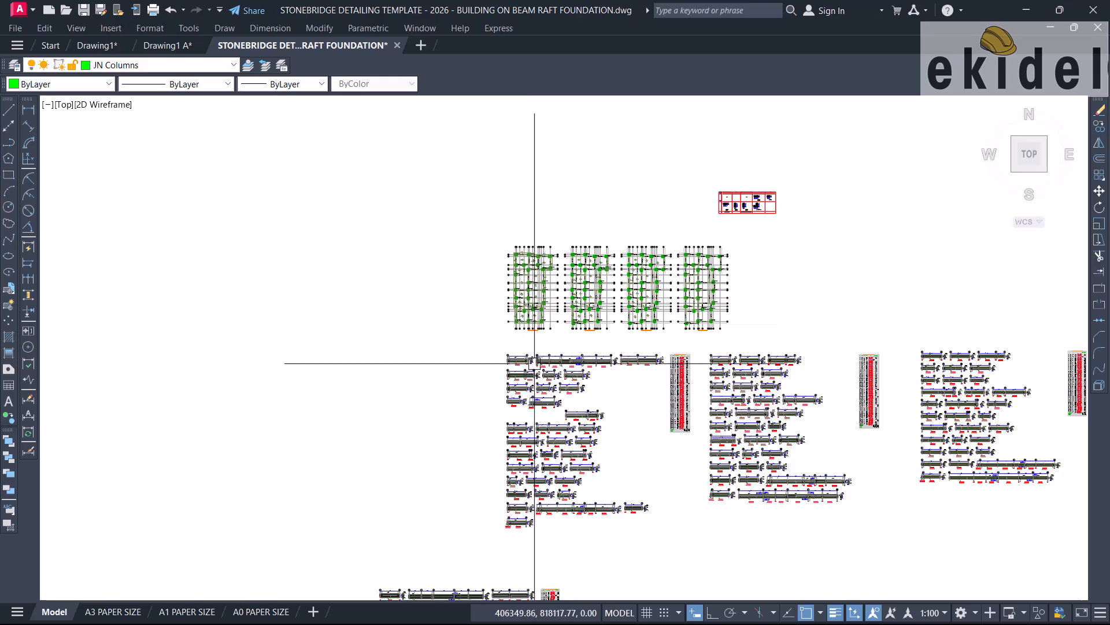
scroll(554, 358, "up", 4)
scroll(644, 371, "up", 10)
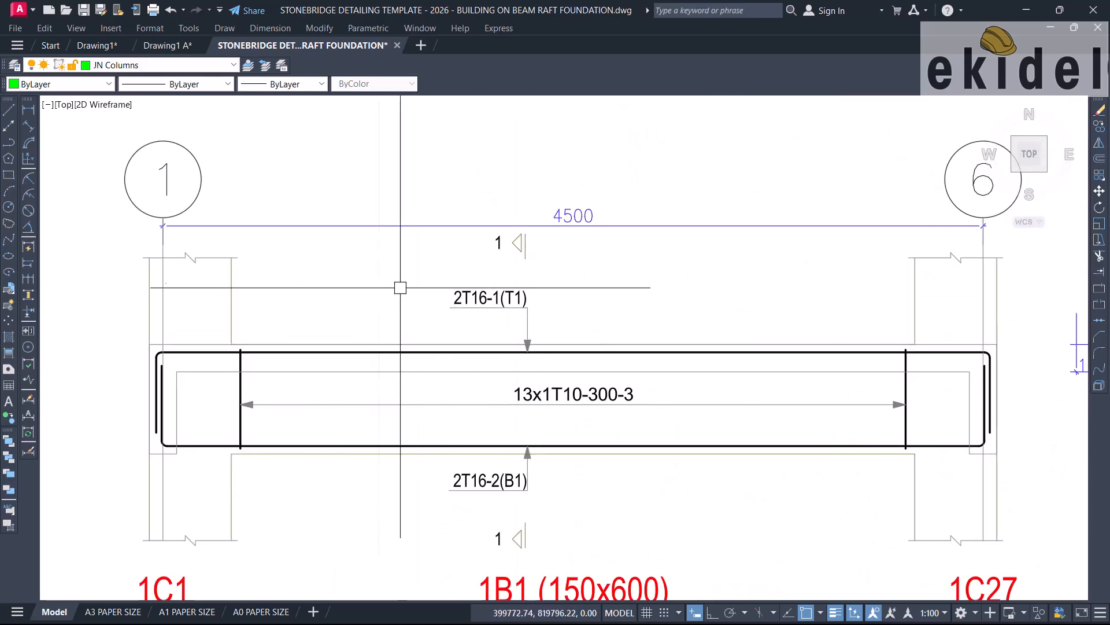
scroll(555, 266, "down", 2)
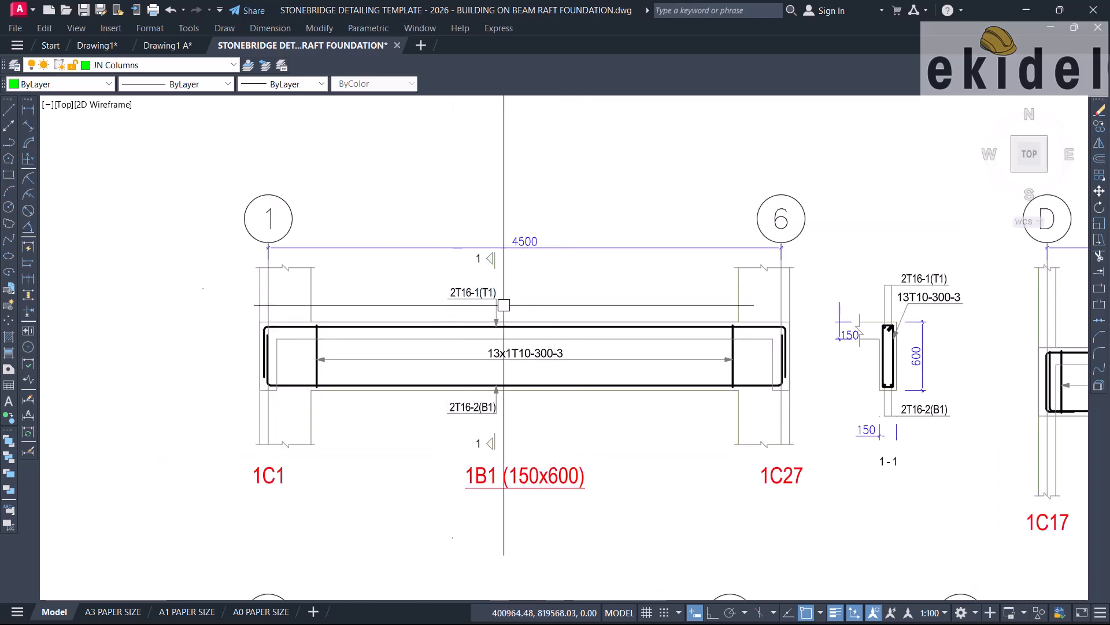
left_click(97, 45)
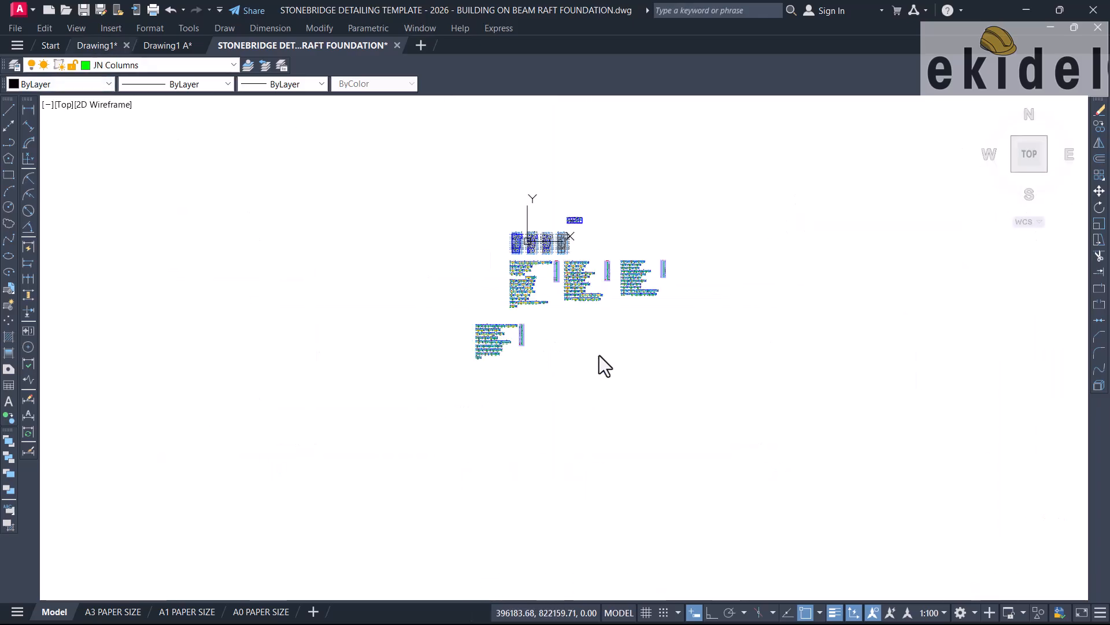
scroll(515, 266, "up", 10)
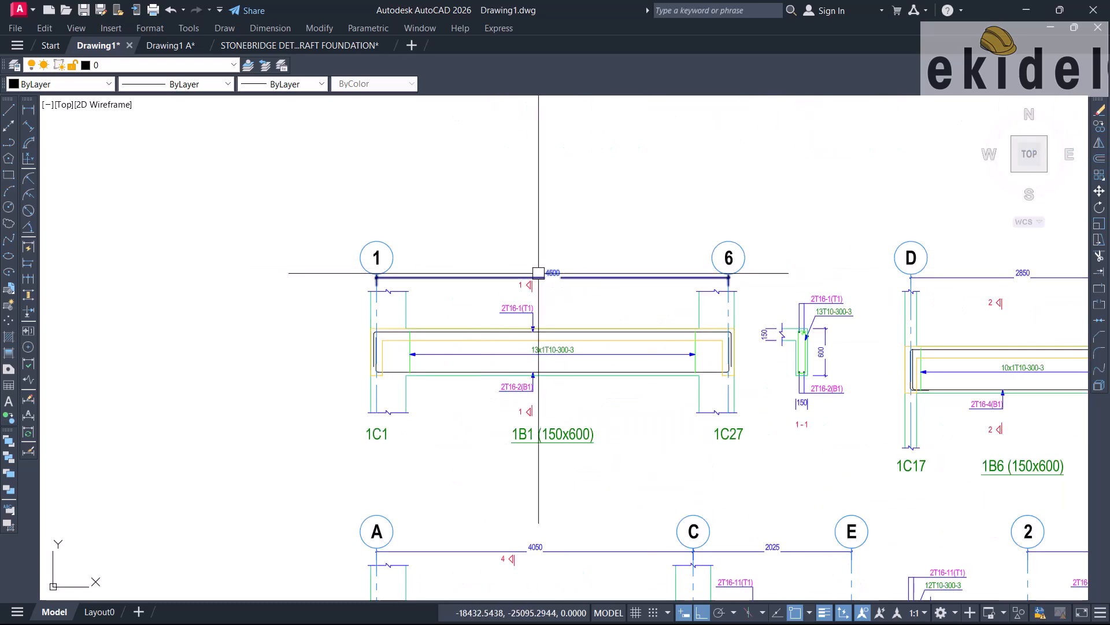
left_click(312, 45)
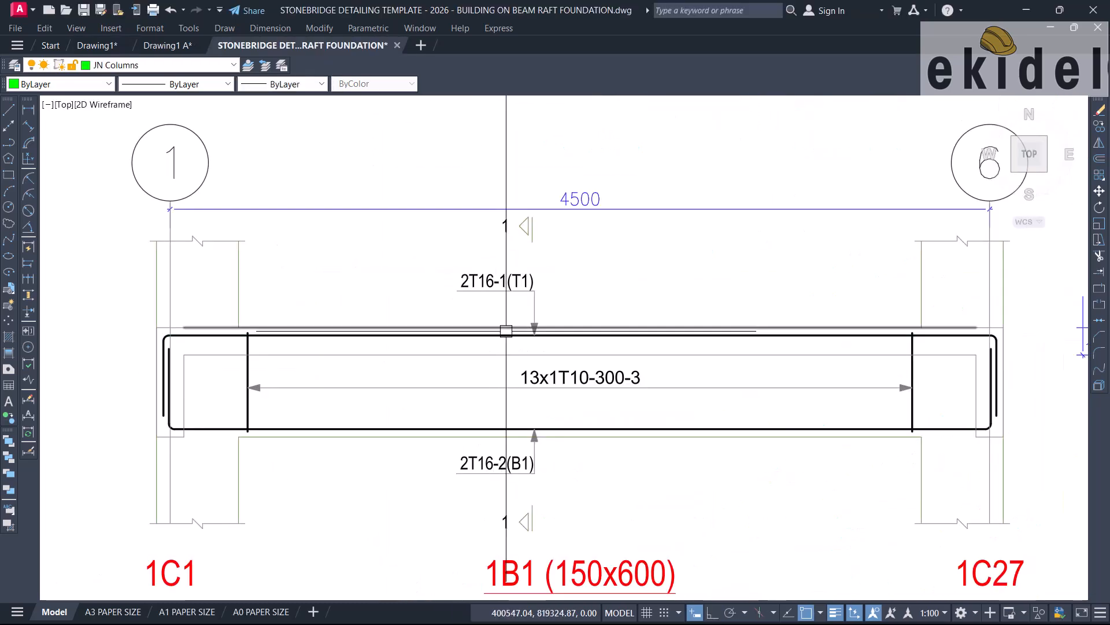
Examine the reinforcement labels and dimensions of the pasted 1B1 (150x600) elevation and its section 1-1.
scroll(503, 324, "up", 5)
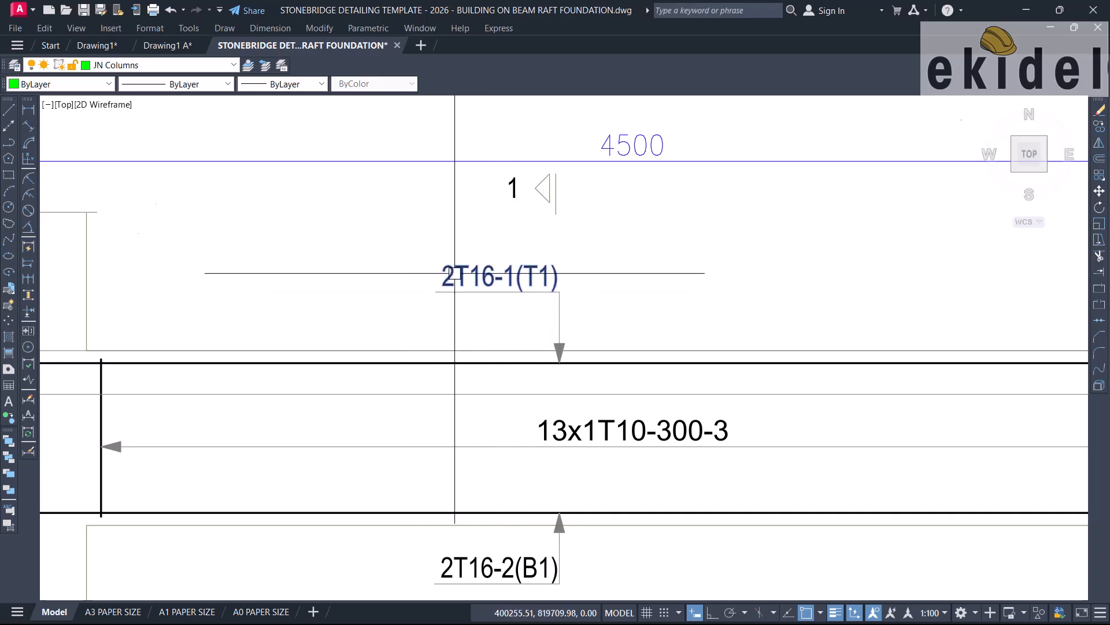
scroll(511, 300, "down", 4)
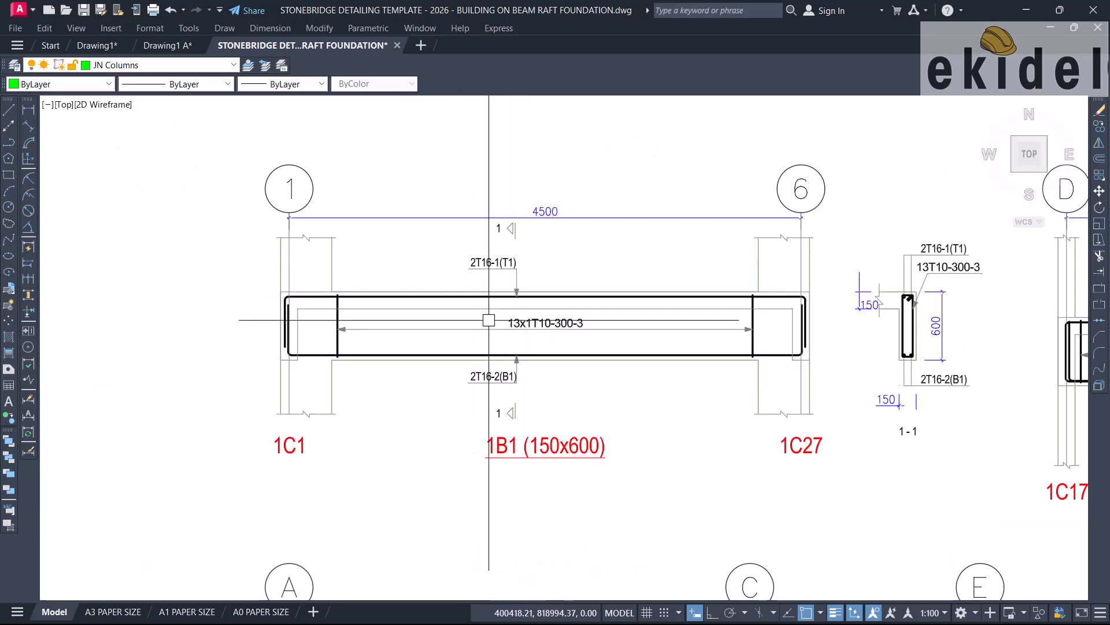
scroll(604, 318, "down", 2)
scroll(621, 307, "down", 4)
middle_click_drag(640, 260, 645, 441)
middle_click_drag(720, 186, 584, 413)
scroll(692, 306, "down", 2)
middle_click_drag(674, 348, 690, 173)
scroll(620, 388, "up", 10)
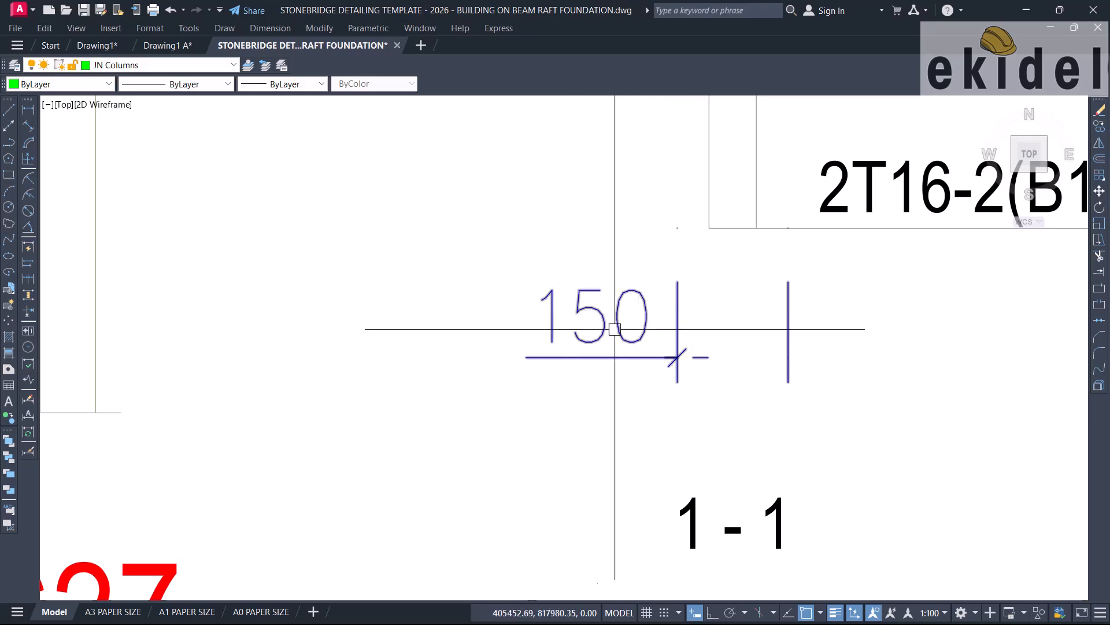
scroll(558, 292, "down", 6)
scroll(580, 267, "down", 6)
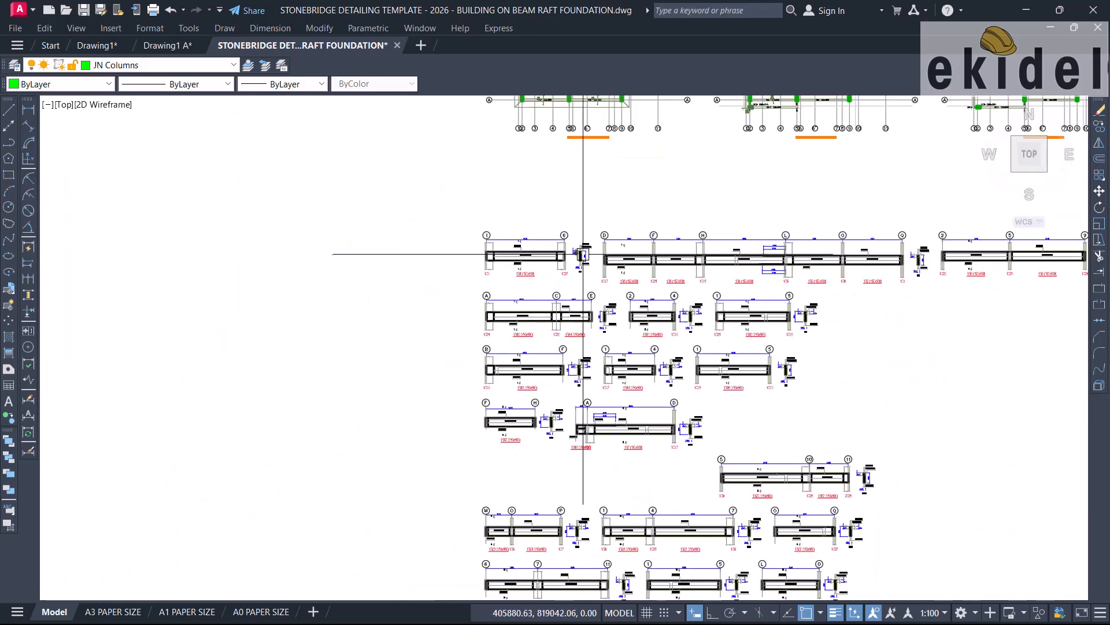
Inspect the dimension appearance on section 6-6 in the template's beam detail sheets for comparison with the pasted details.
scroll(586, 253, "down", 4)
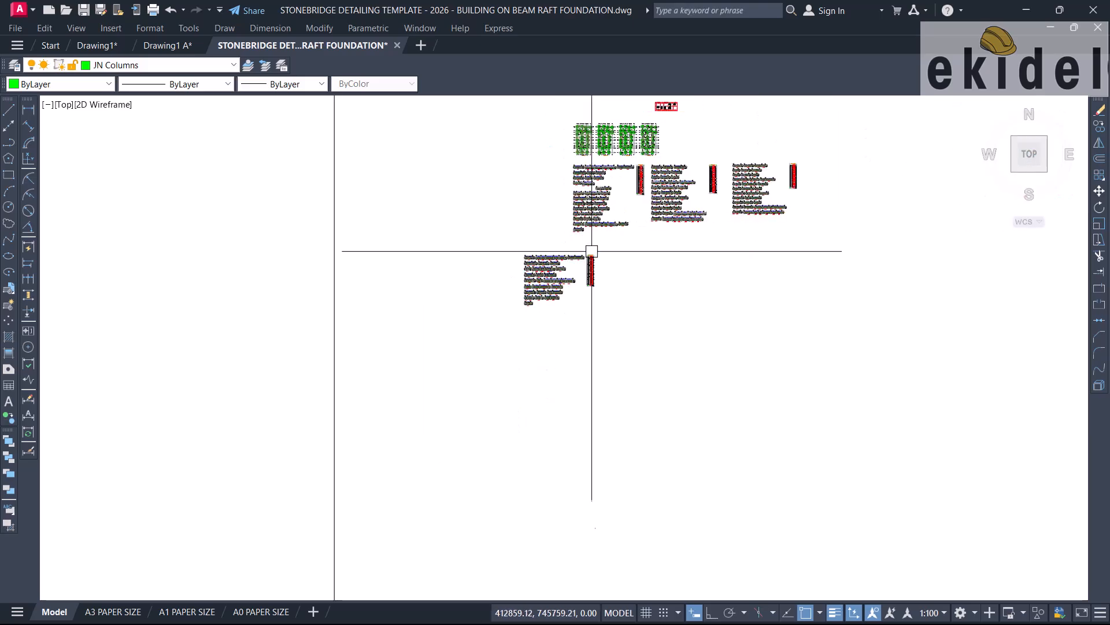
scroll(602, 364, "down", 2)
middle_click_drag(597, 367, 618, 167)
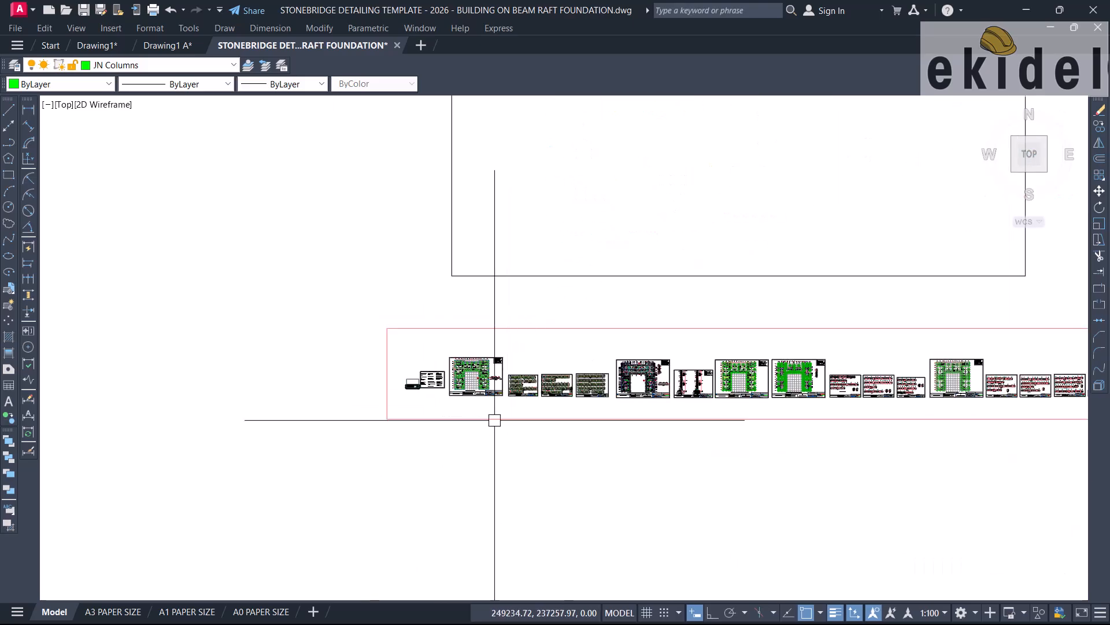
scroll(496, 421, "up", 6)
scroll(415, 415, "up", 10)
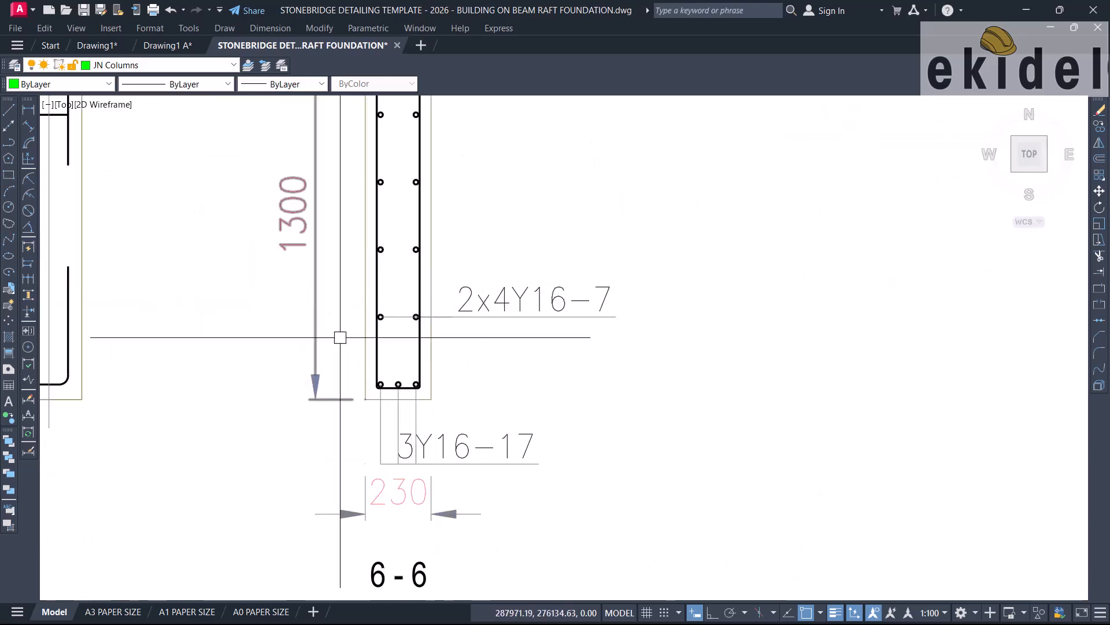
scroll(364, 344, "down", 4)
scroll(354, 281, "down", 8)
scroll(545, 255, "up", 4)
scroll(544, 255, "down", 4)
Select all dimensions similar to the depth dimension of section 3-3 beside foundation beam FB8 (225x800).
middle_click_drag(549, 300, 552, 522)
scroll(608, 335, "down", 2)
middle_click_drag(609, 335, 594, 577)
middle_click_drag(625, 291, 585, 559)
middle_click_drag(659, 187, 639, 317)
middle_click_drag(700, 217, 629, 377)
scroll(604, 449, "up", 8)
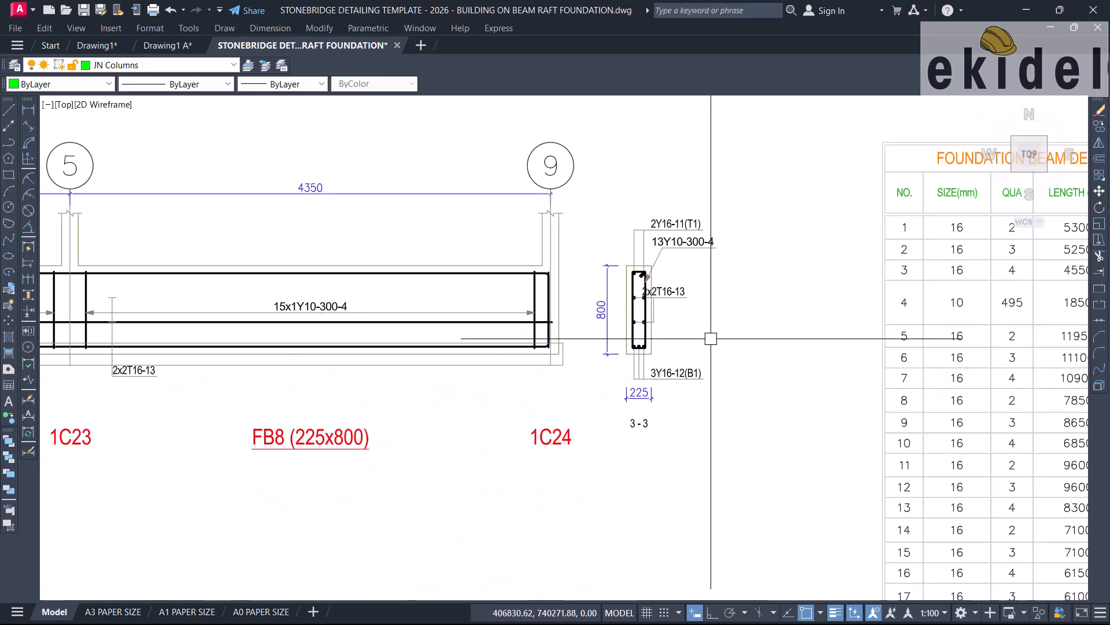
scroll(659, 334, "up", 2)
left_click(564, 291)
right_click(789, 213)
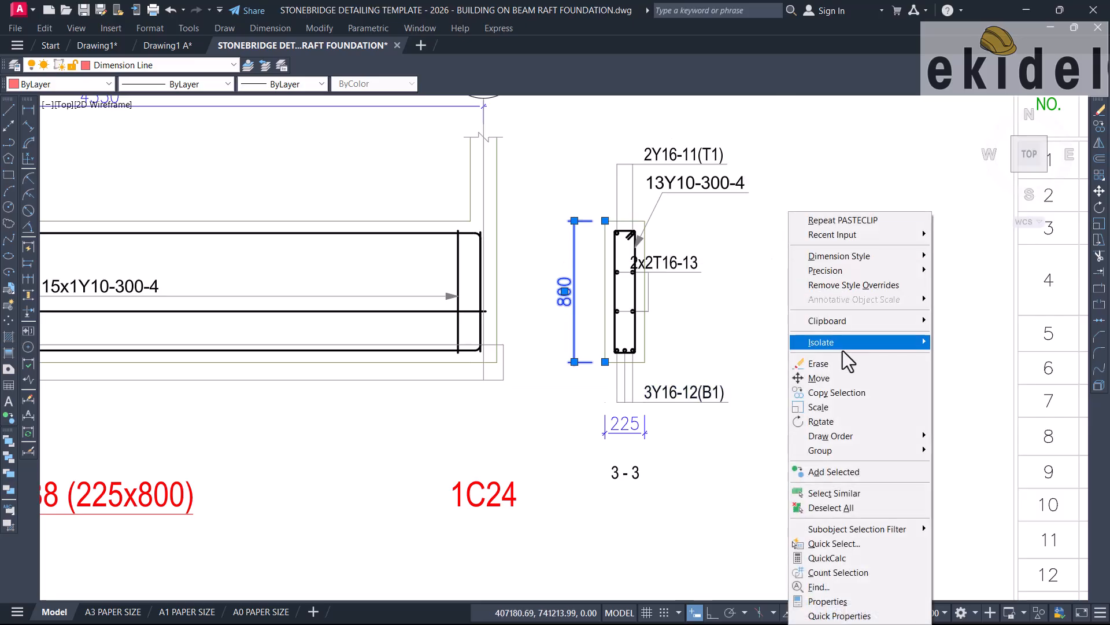
left_click(841, 492)
Remove the dimensions in the row of template sheets below the frame from the selection.
scroll(554, 268, "down", 10)
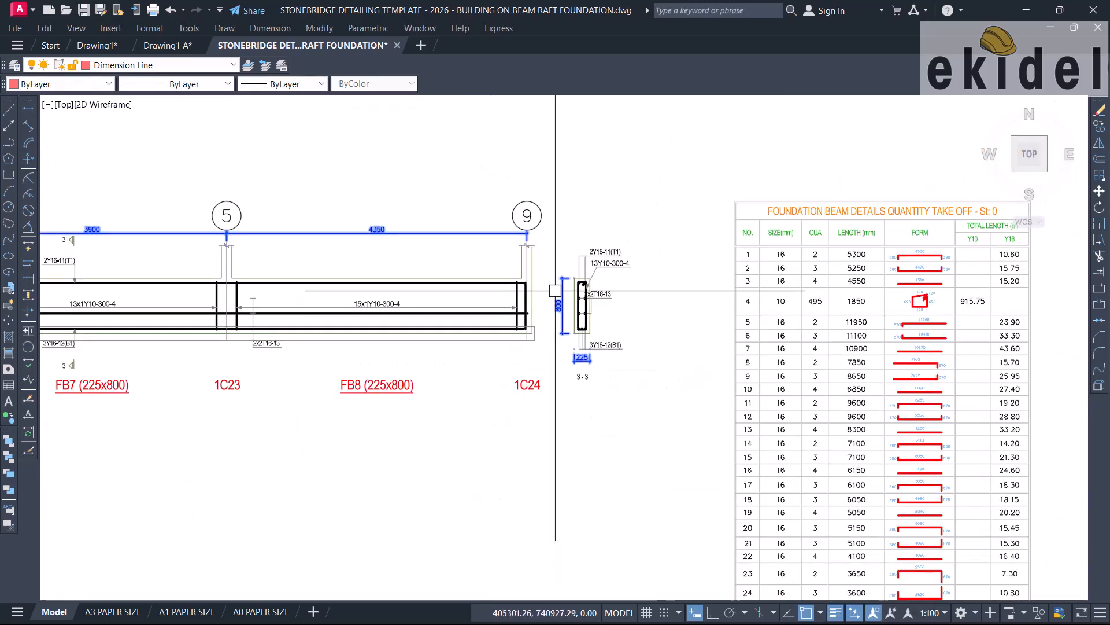
scroll(554, 269, "down", 8)
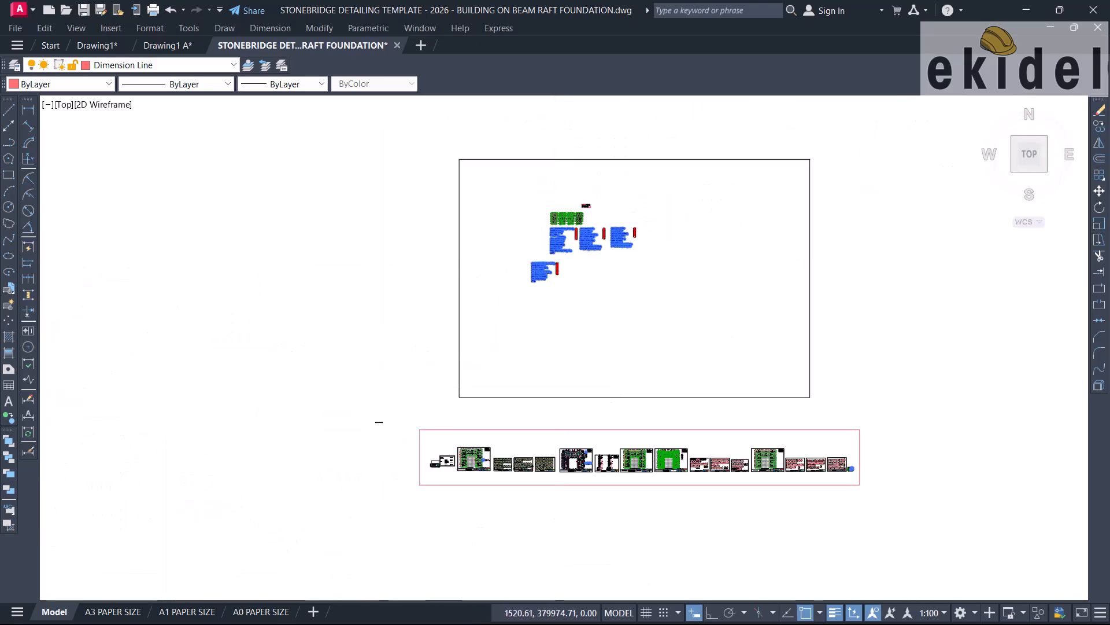
left_click(375, 422)
left_click(1031, 528)
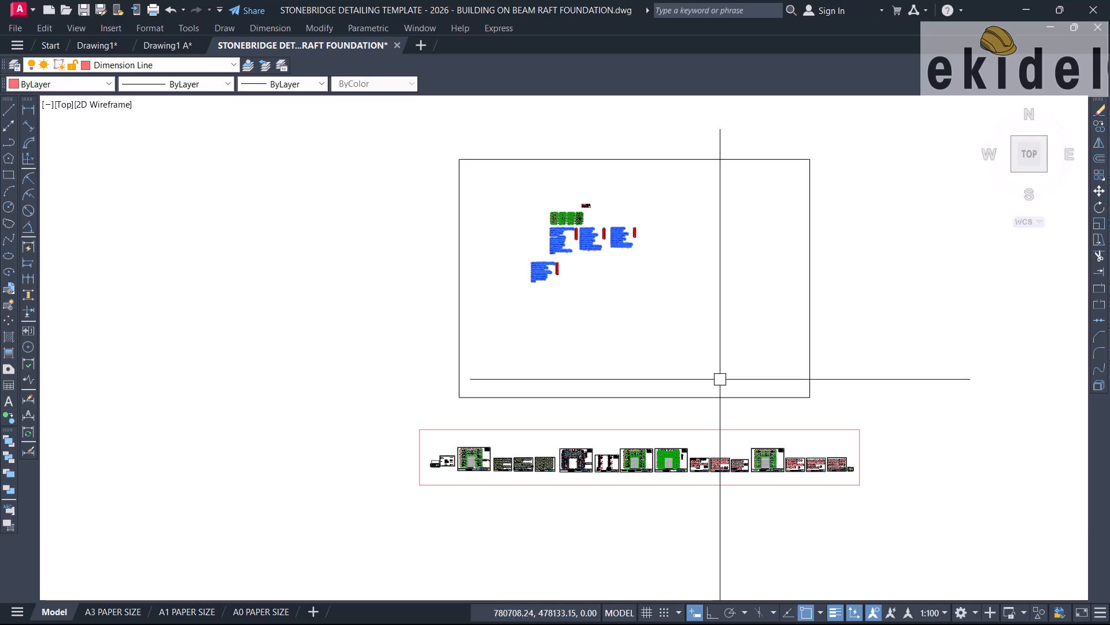
Open the properties of the selected dimensions in the pasted beam details.
scroll(553, 240, "up", 8)
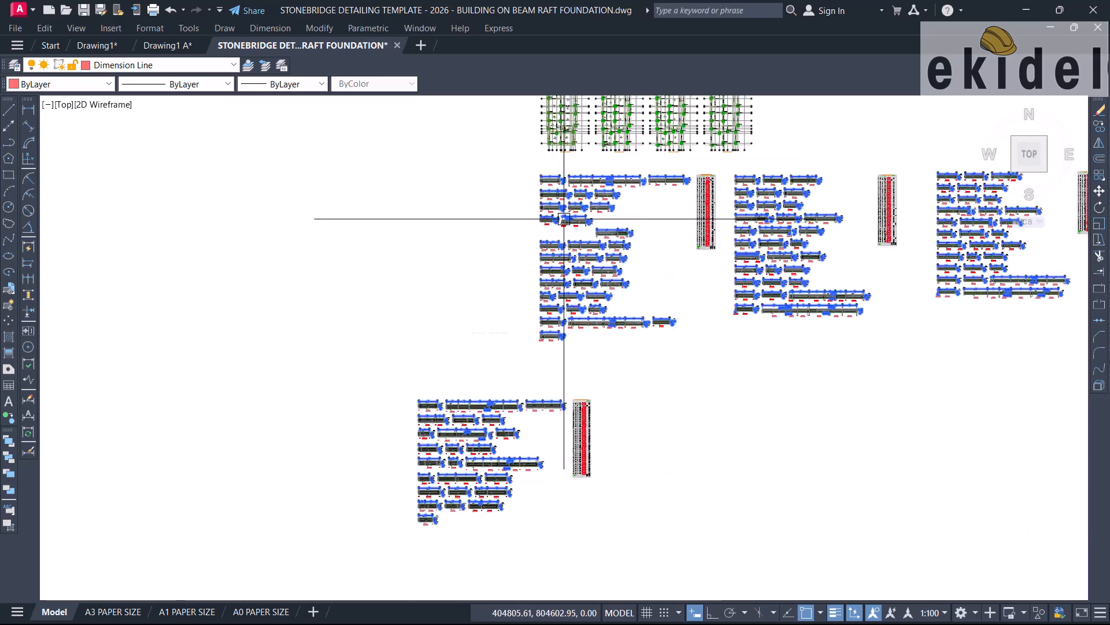
middle_click_drag(584, 195, 618, 302)
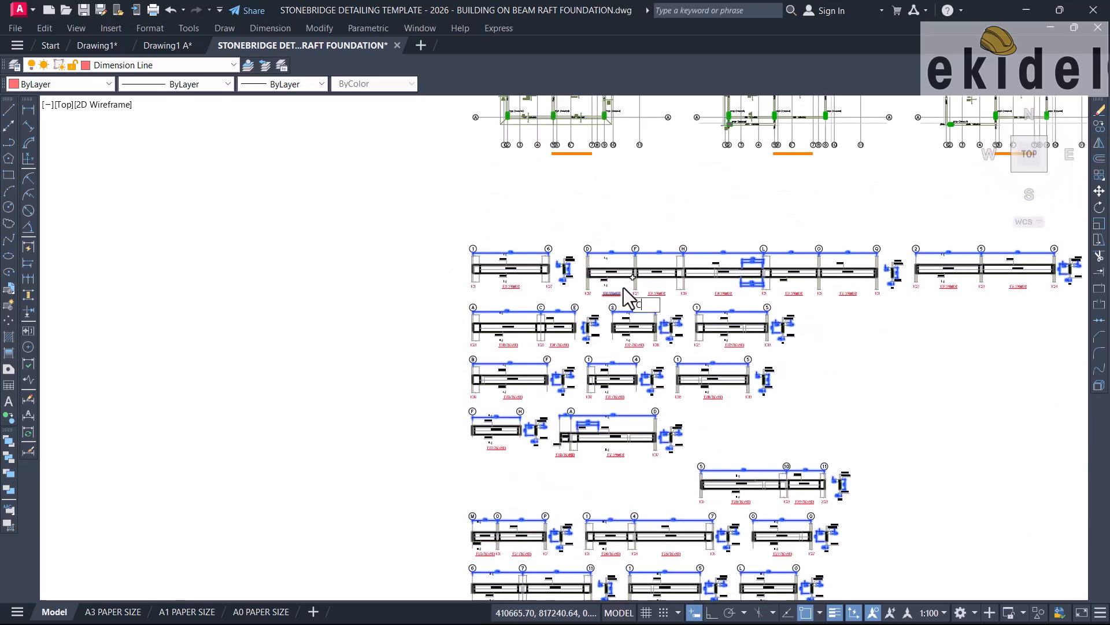
type("CH")
key("Return")
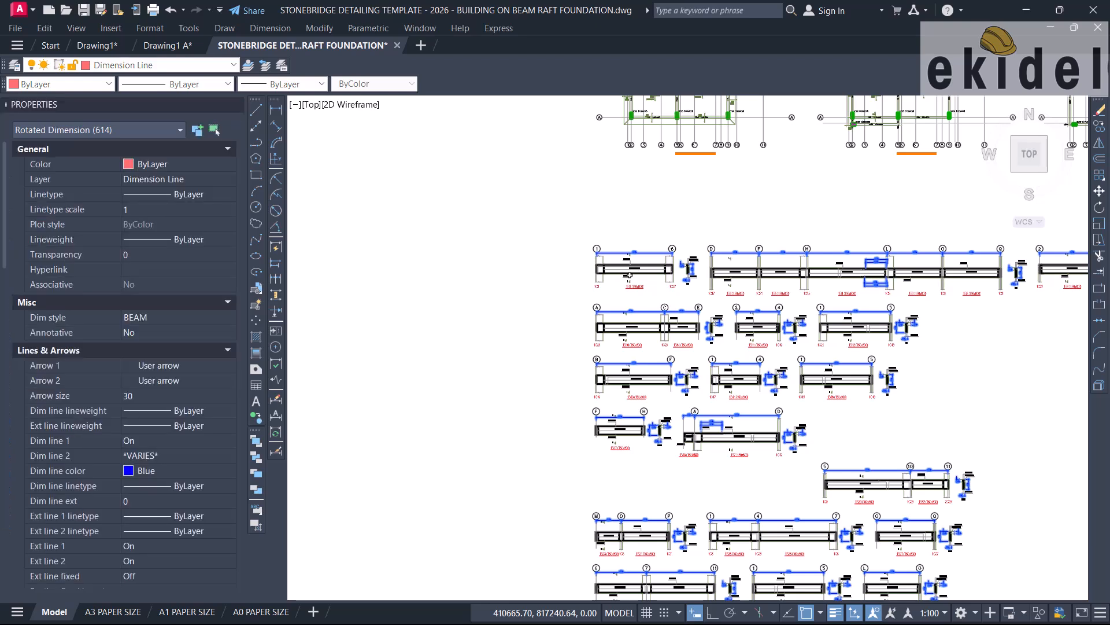
Change the dimension style of the selected pasted beam dimensions to STB BEAM - DIMENSION.
scroll(669, 242, "up", 10)
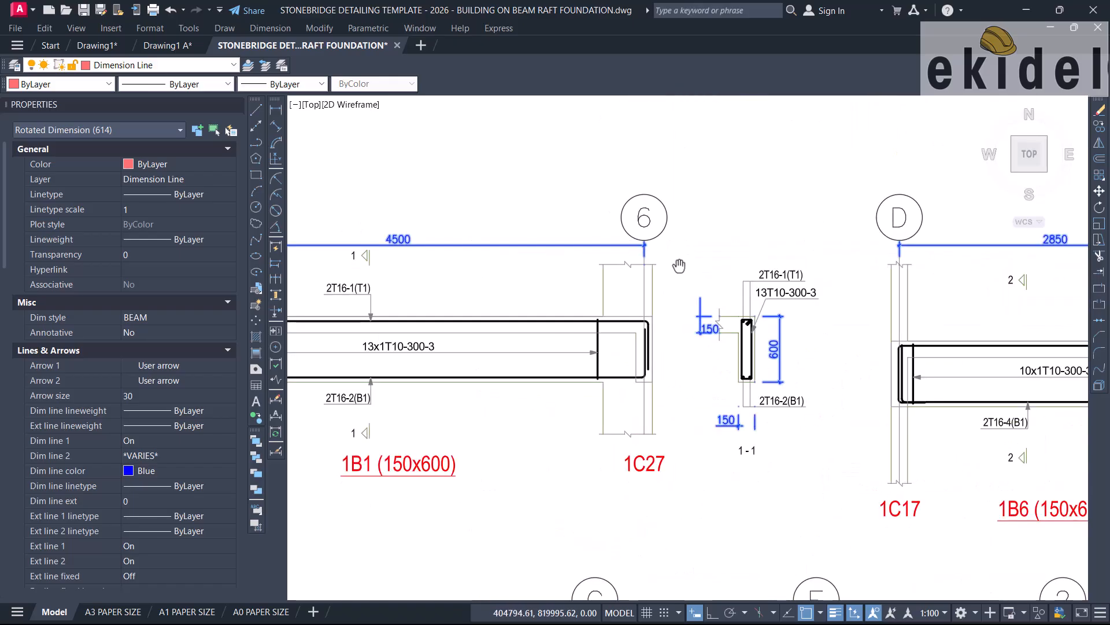
scroll(719, 292, "down", 10)
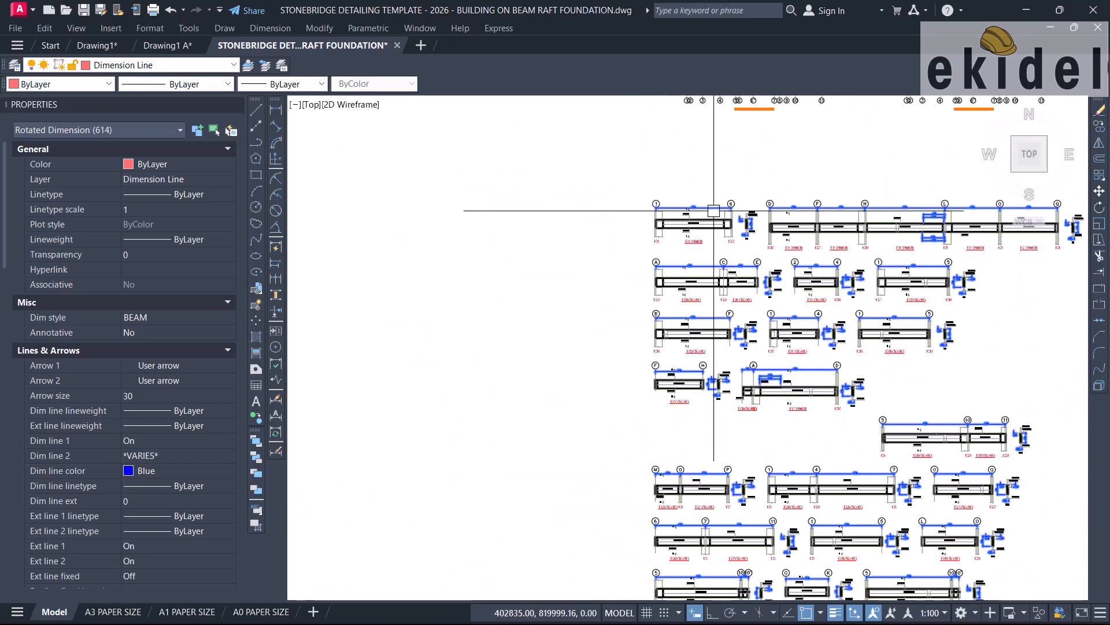
scroll(766, 330, "up", 3)
scroll(922, 299, "up", 8)
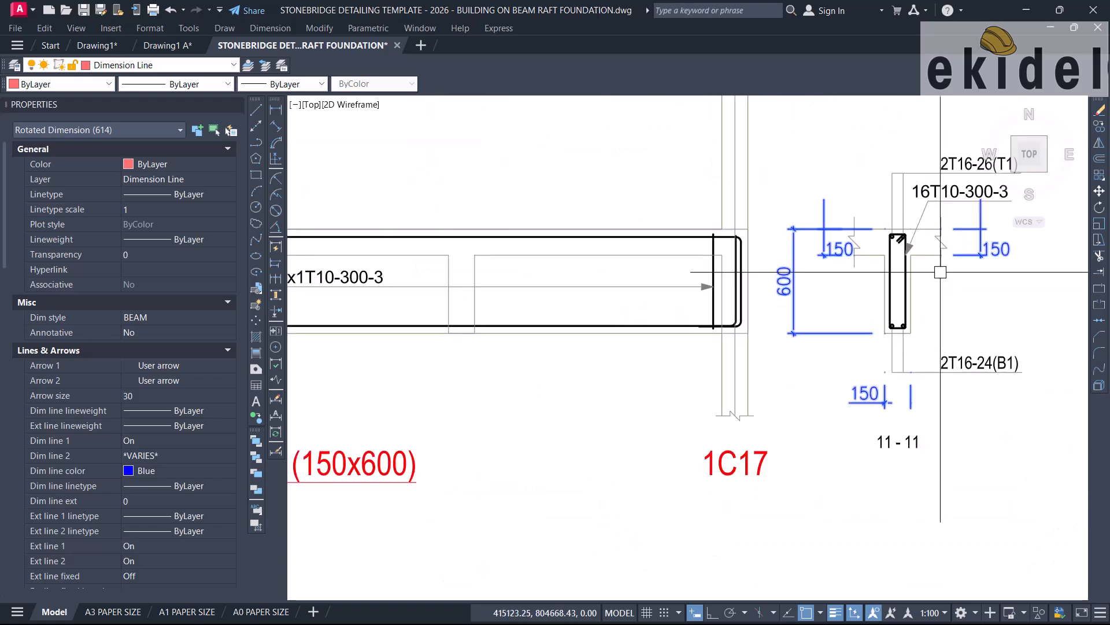
scroll(773, 183, "down", 12)
scroll(726, 370, "down", 3)
scroll(789, 371, "up", 12)
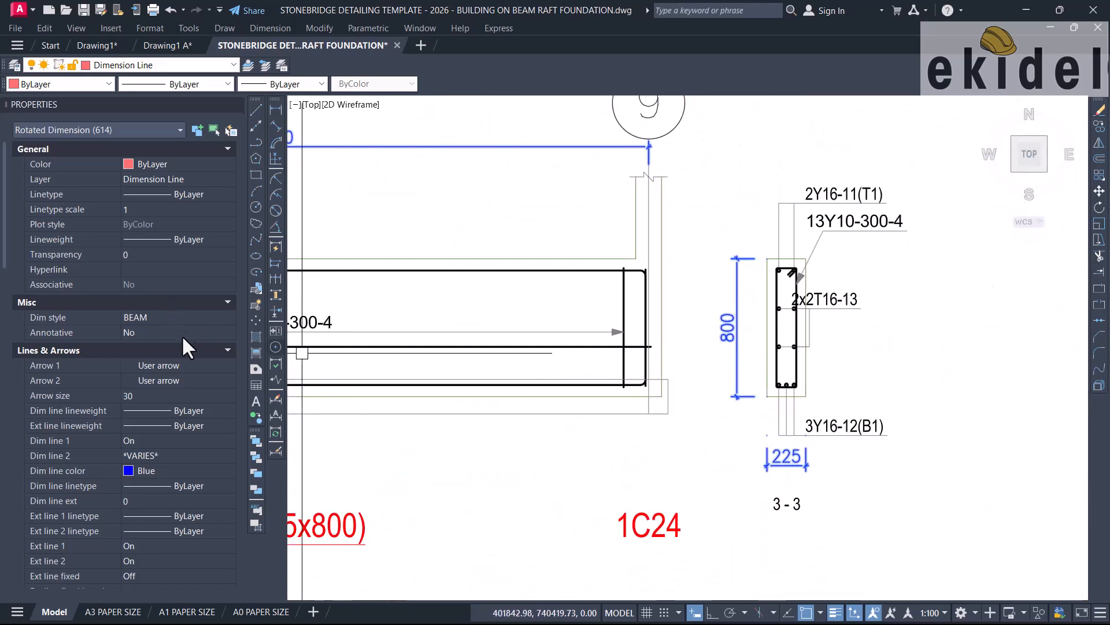
left_click(162, 318)
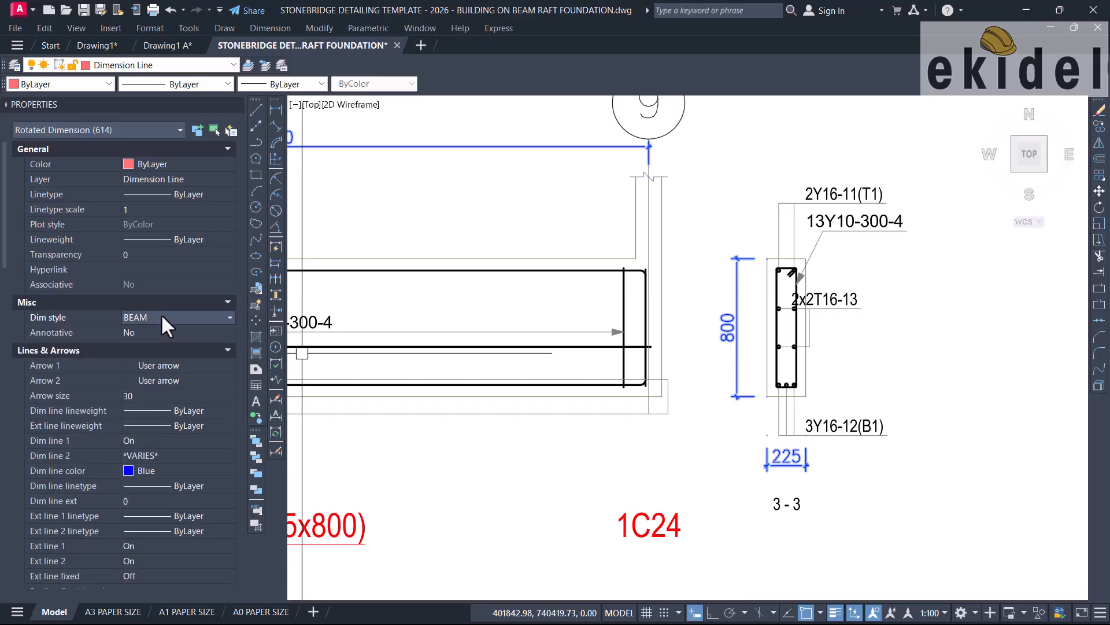
left_click(162, 317)
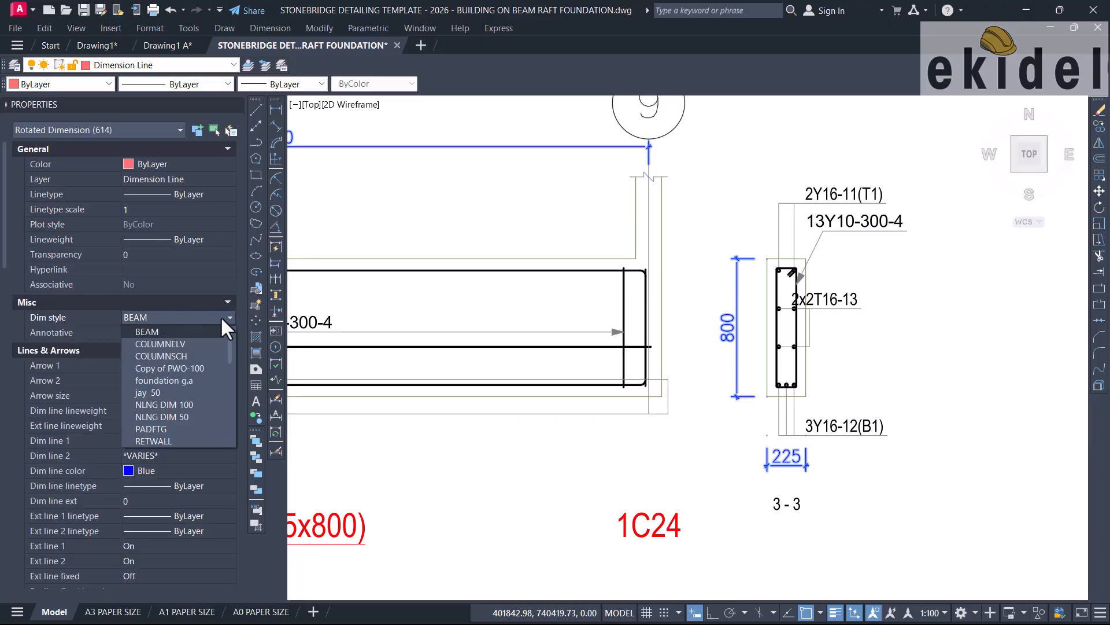
left_click_drag(231, 344, 230, 367)
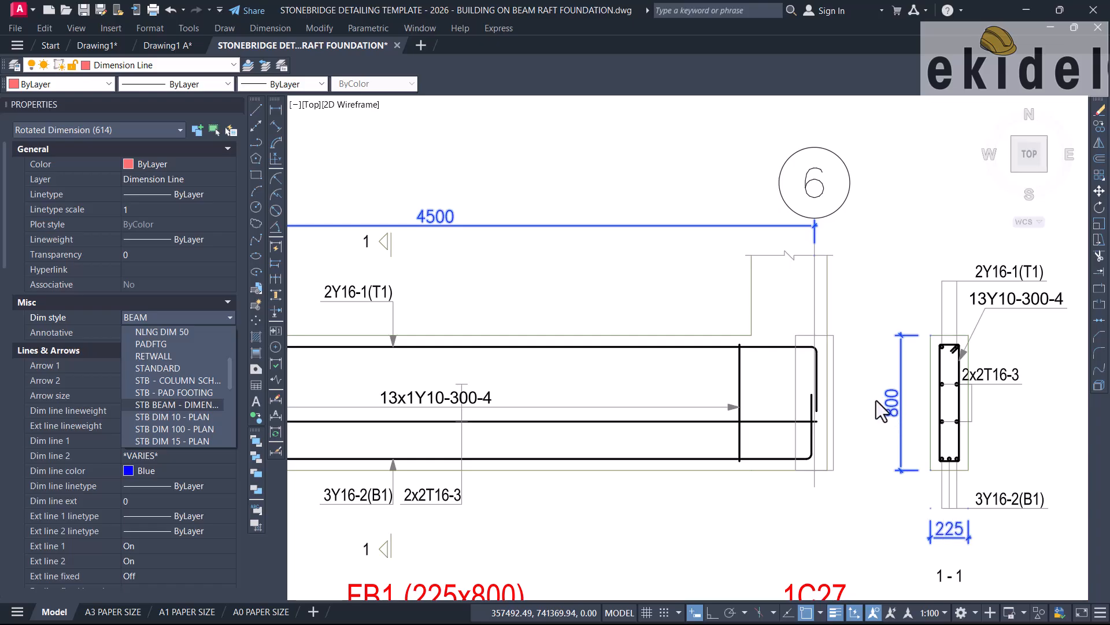
left_click(189, 404)
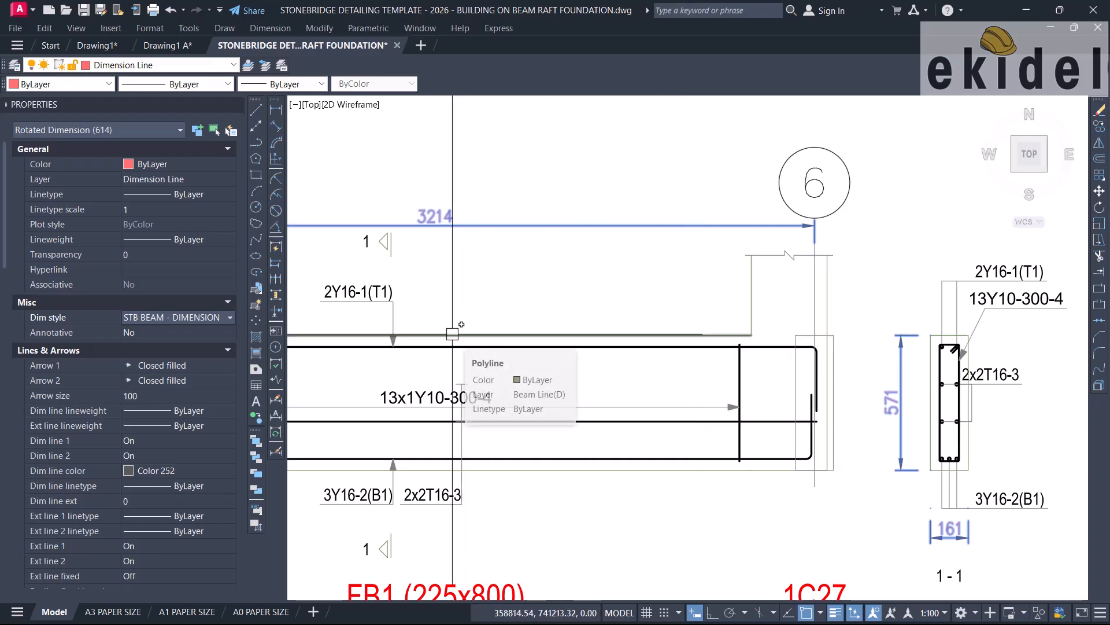
Check the restyled dimensions on the FB1 (225x800) elevation, its section 1-1 and the other foundation beams.
scroll(453, 334, "down", 2)
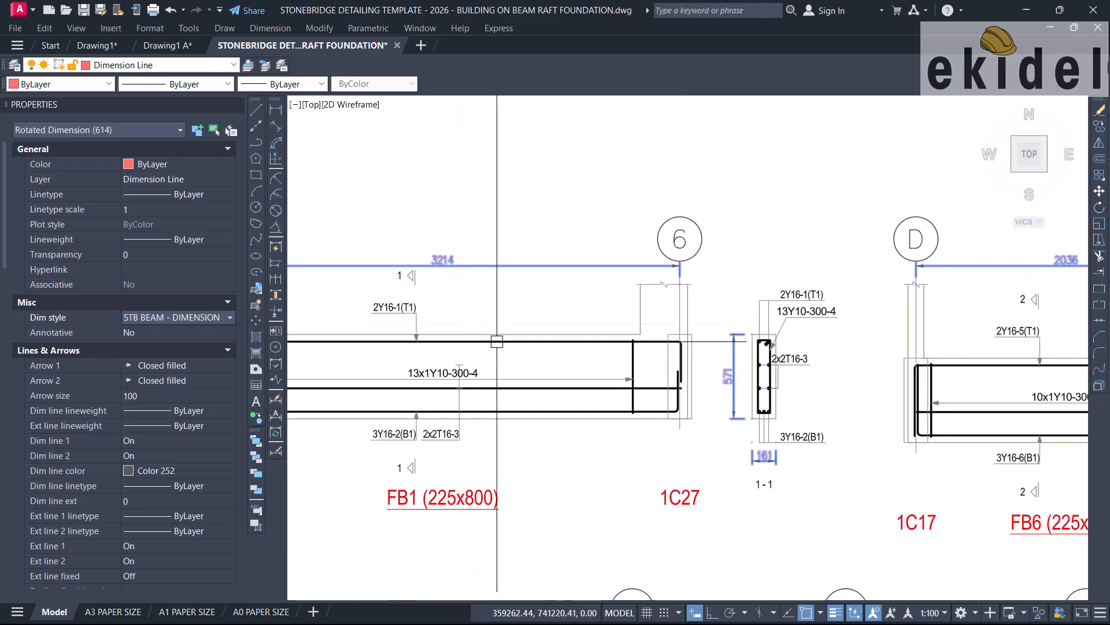
scroll(746, 420, "up", 2)
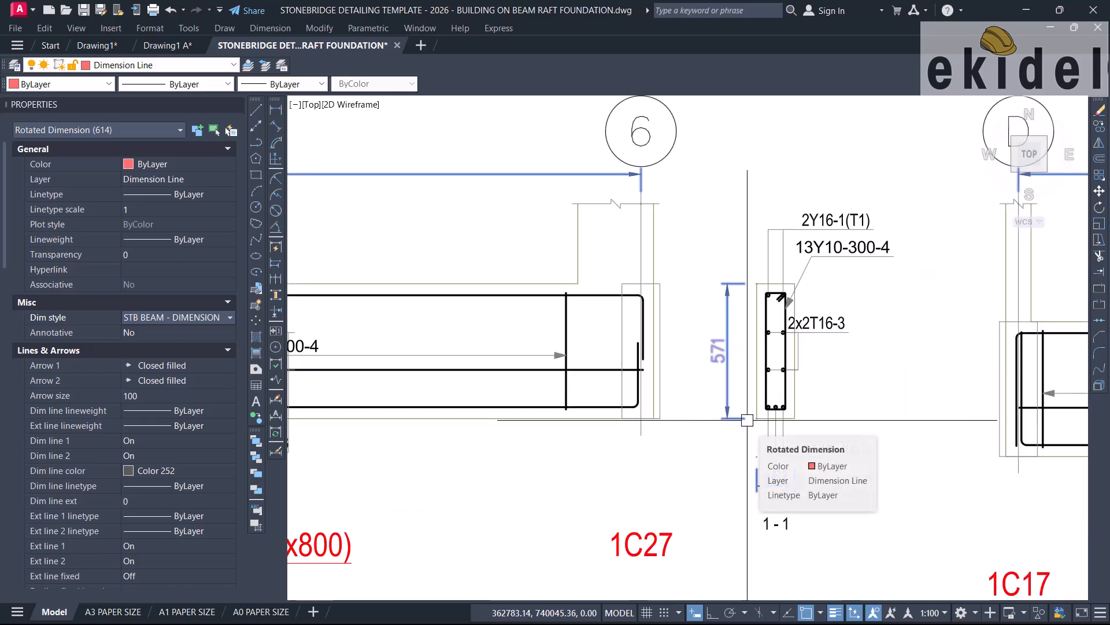
scroll(747, 420, "down", 5)
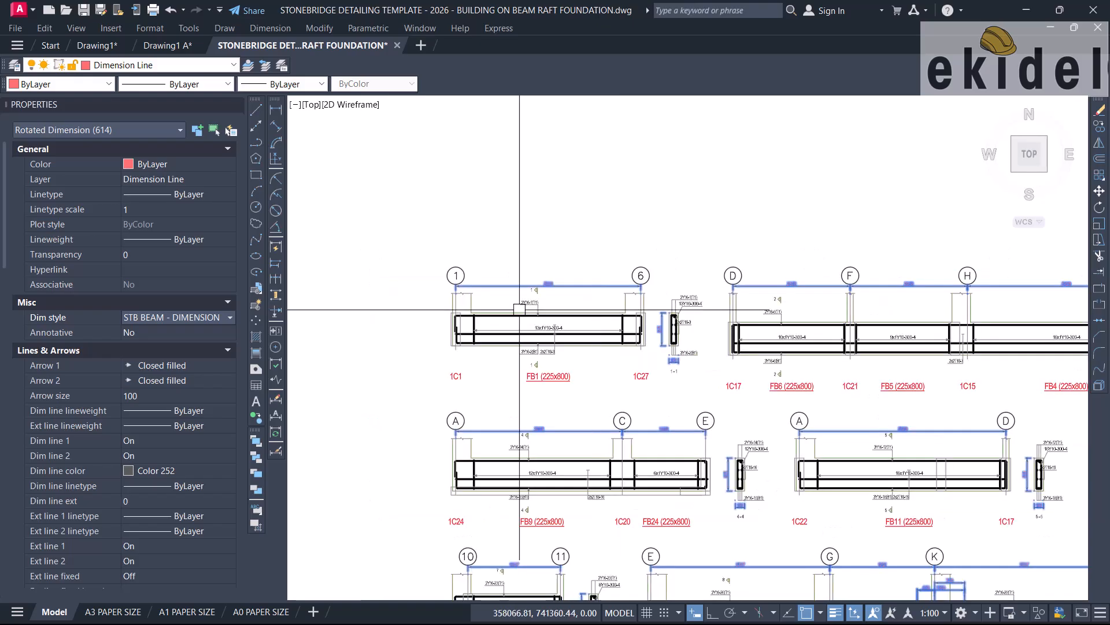
scroll(509, 307, "down", 4)
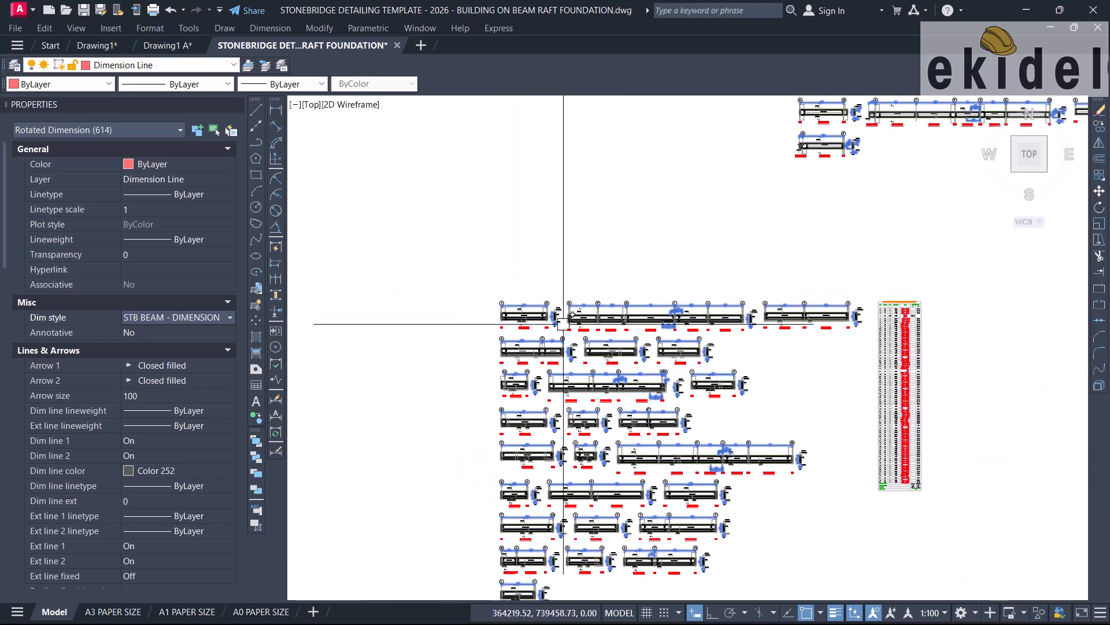
scroll(555, 321, "up", 5)
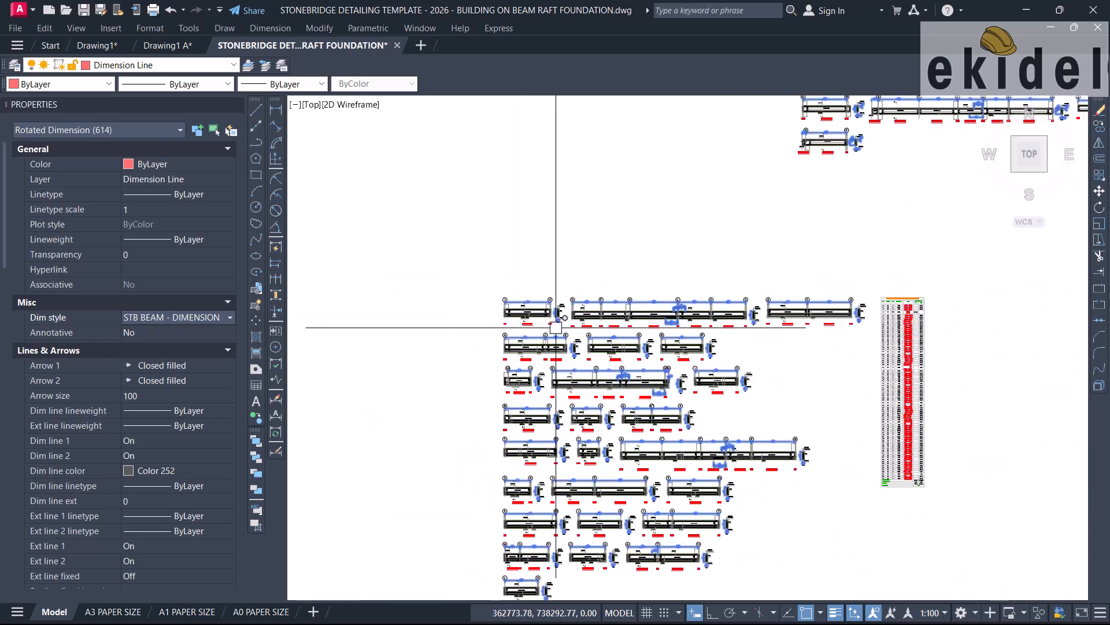
scroll(528, 317, "down", 4)
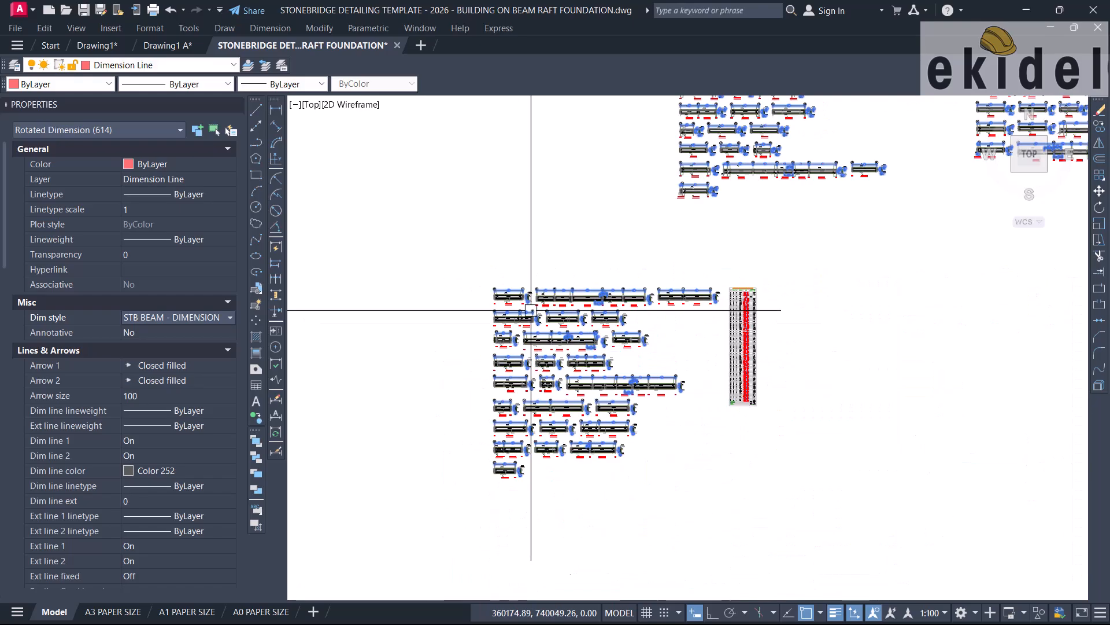
Check the restyled dimensions on section 12-12 and on the 1B20, 1B52 and 1B27 (150x600) beam elevations.
scroll(713, 195, "up", 5)
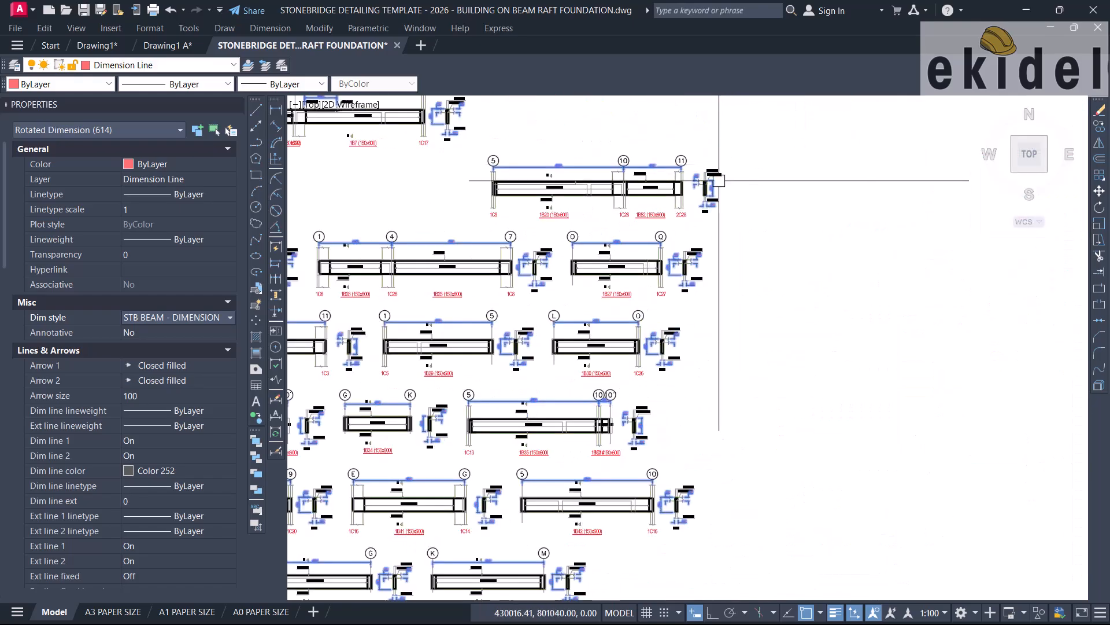
scroll(686, 315, "up", 3)
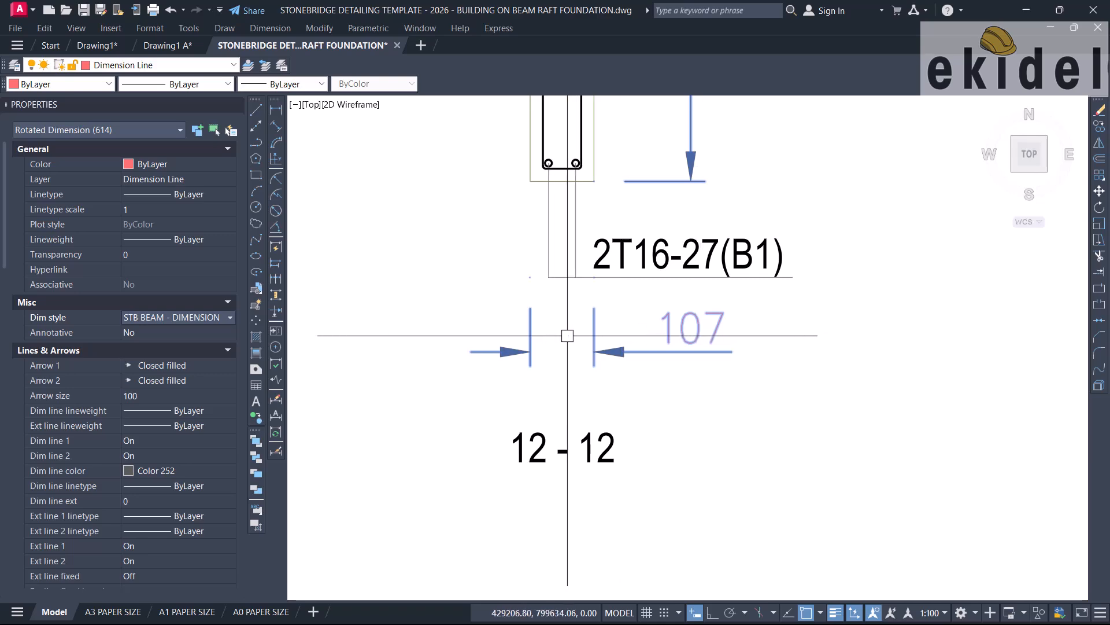
scroll(676, 340, "down", 3)
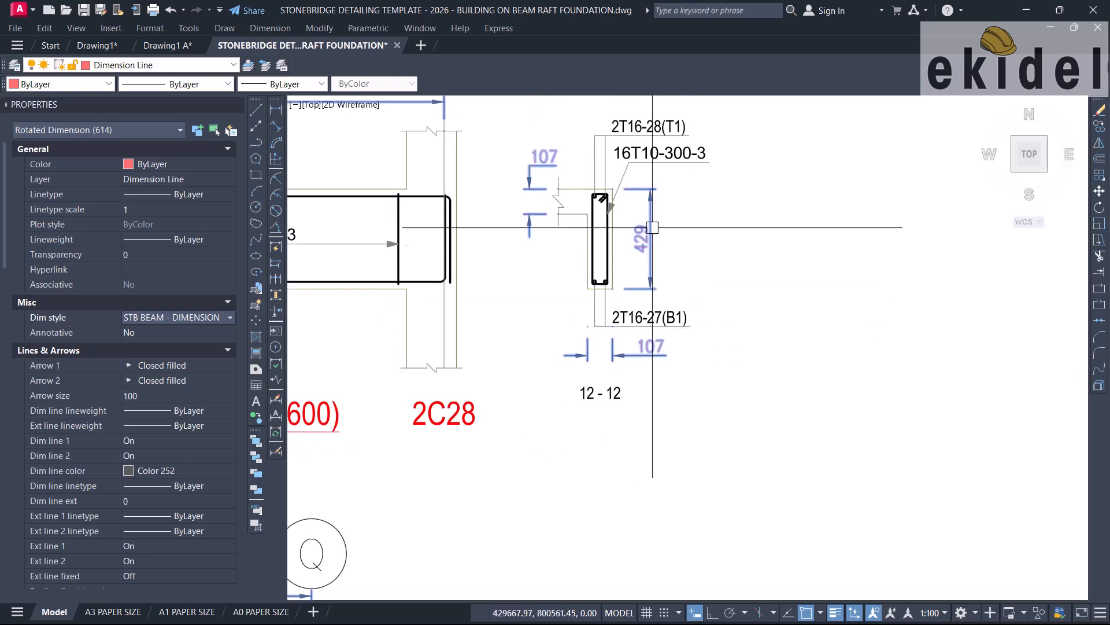
scroll(648, 208, "up", 1)
scroll(679, 225, "down", 6)
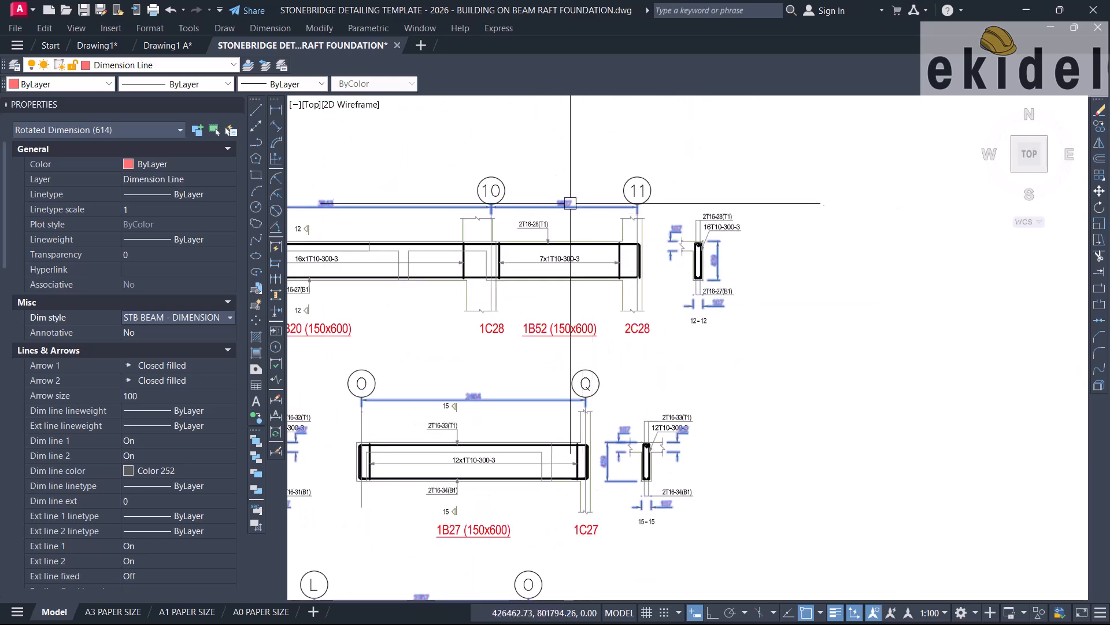
scroll(568, 202, "up", 4)
scroll(647, 199, "down", 4)
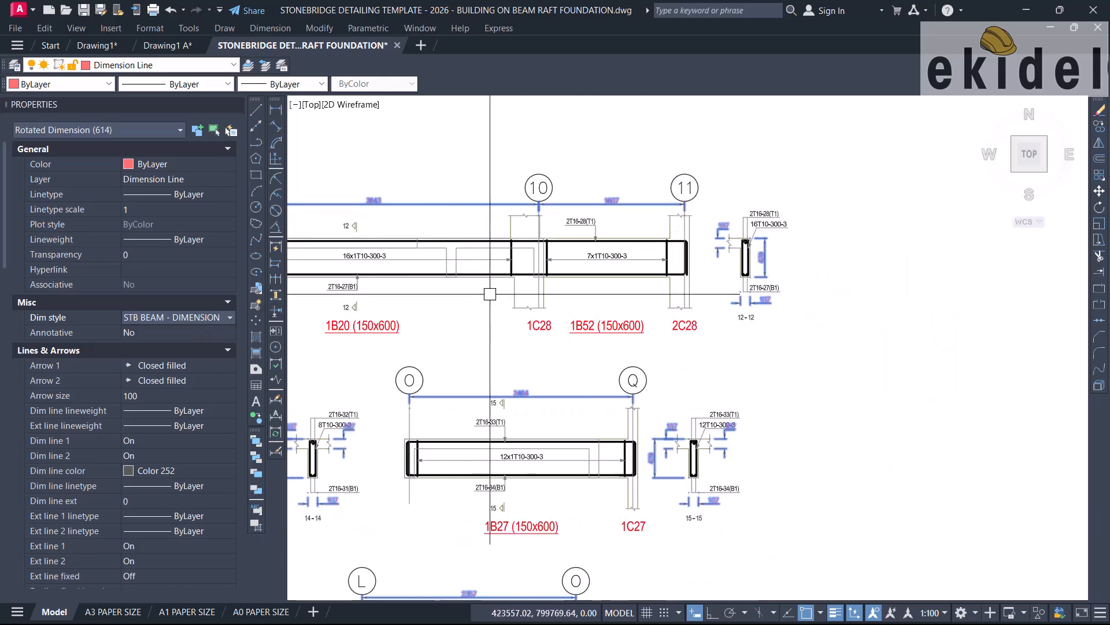
scroll(578, 278, "down", 6)
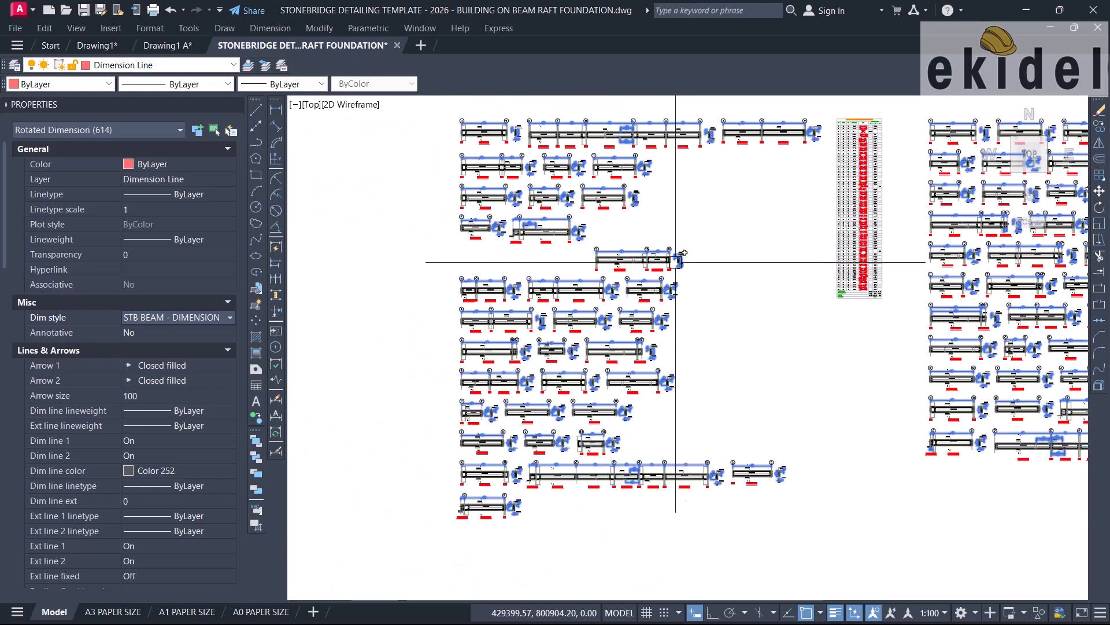
Set the linear dimension scale of the selected pasted beam dimensions to 0.7.
scroll(627, 320, "down", 2)
scroll(497, 448, "up", 12)
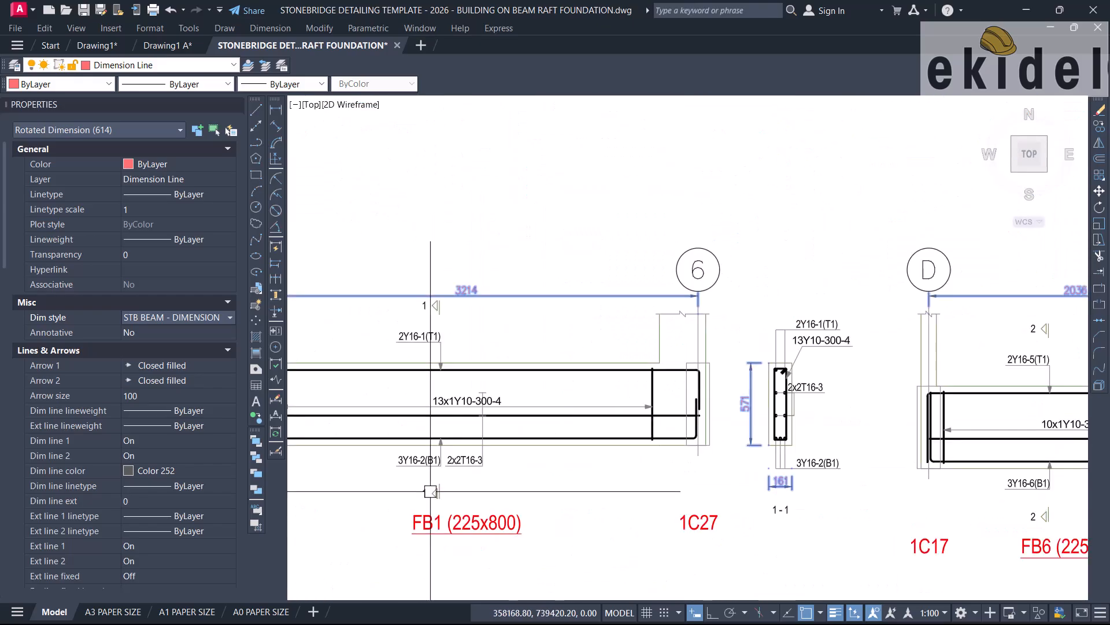
scroll(764, 470, "up", 2)
scroll(186, 362, "down", 3)
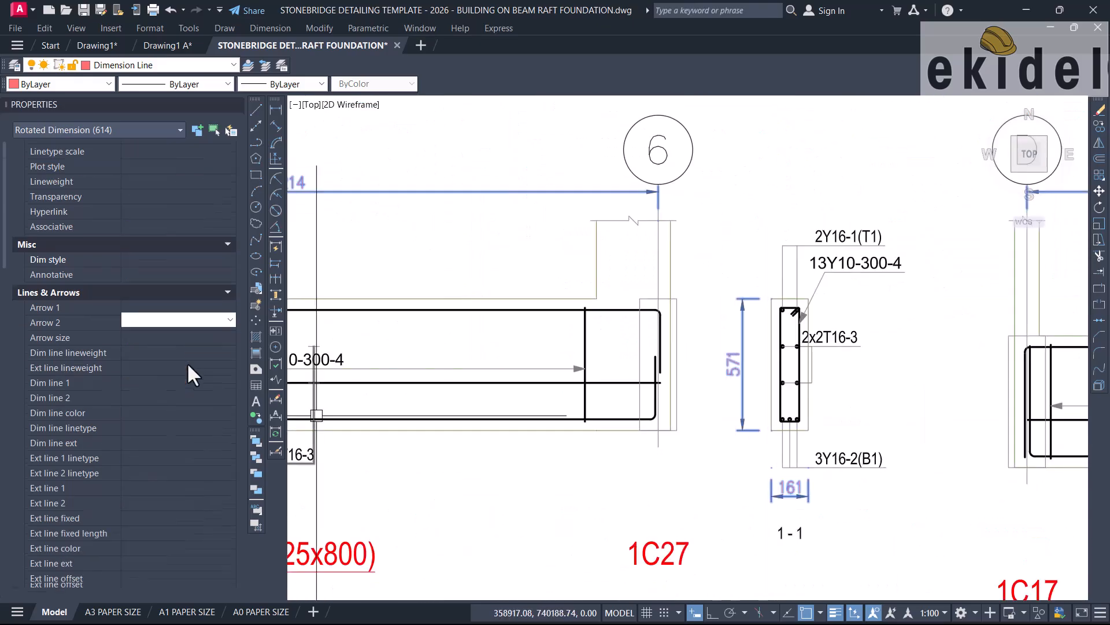
scroll(183, 404, "down", 8)
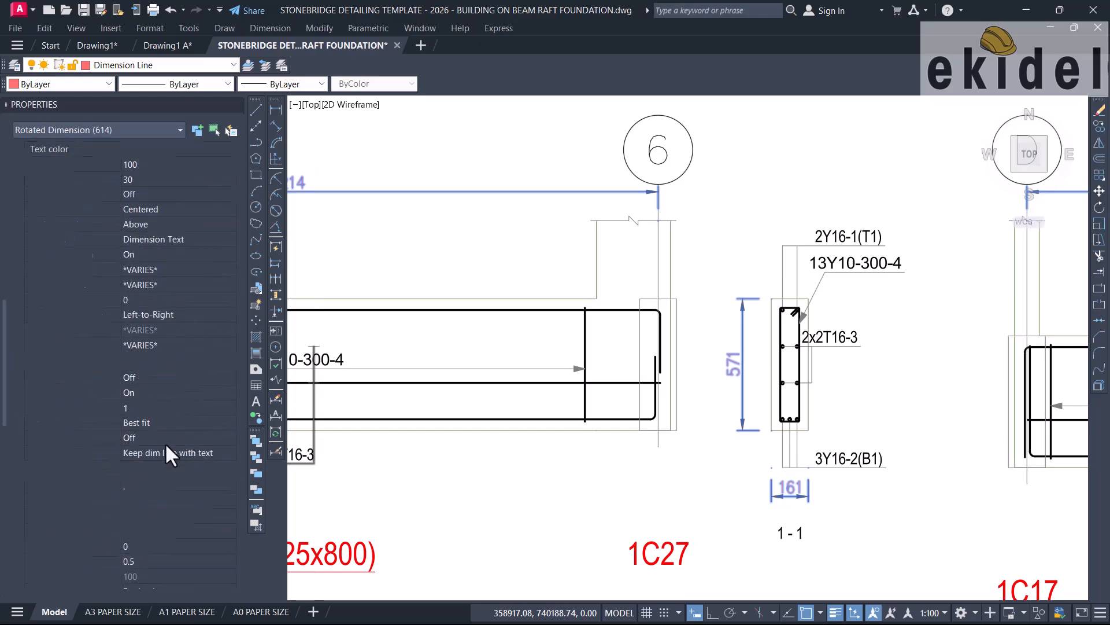
scroll(163, 445, "down", 3)
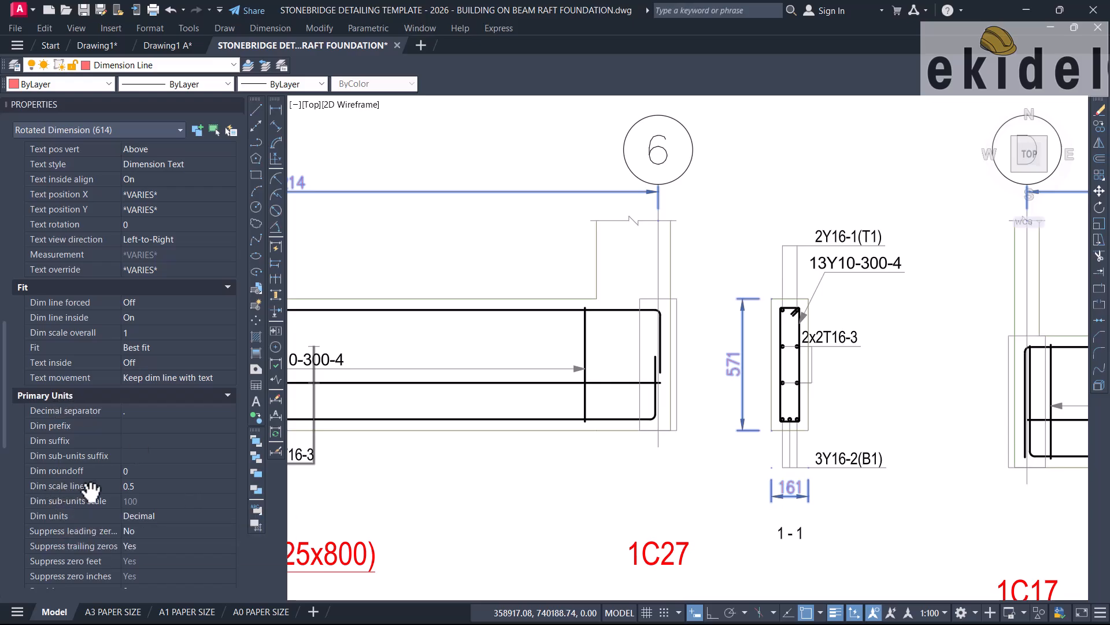
left_click(140, 487)
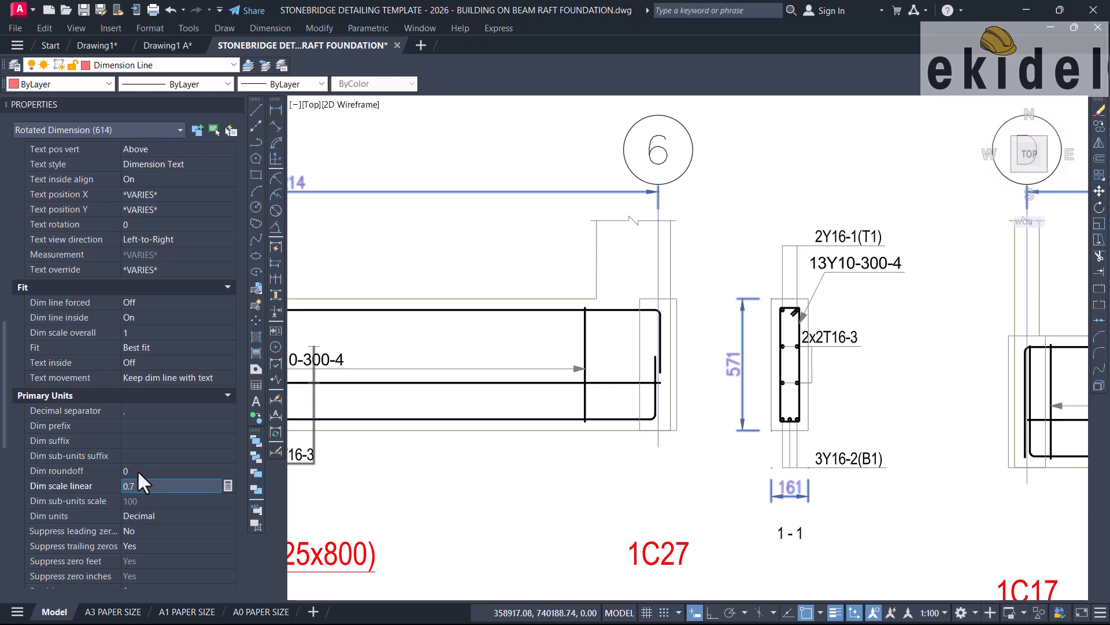
left_click(137, 470)
type("0.7")
key("Return")
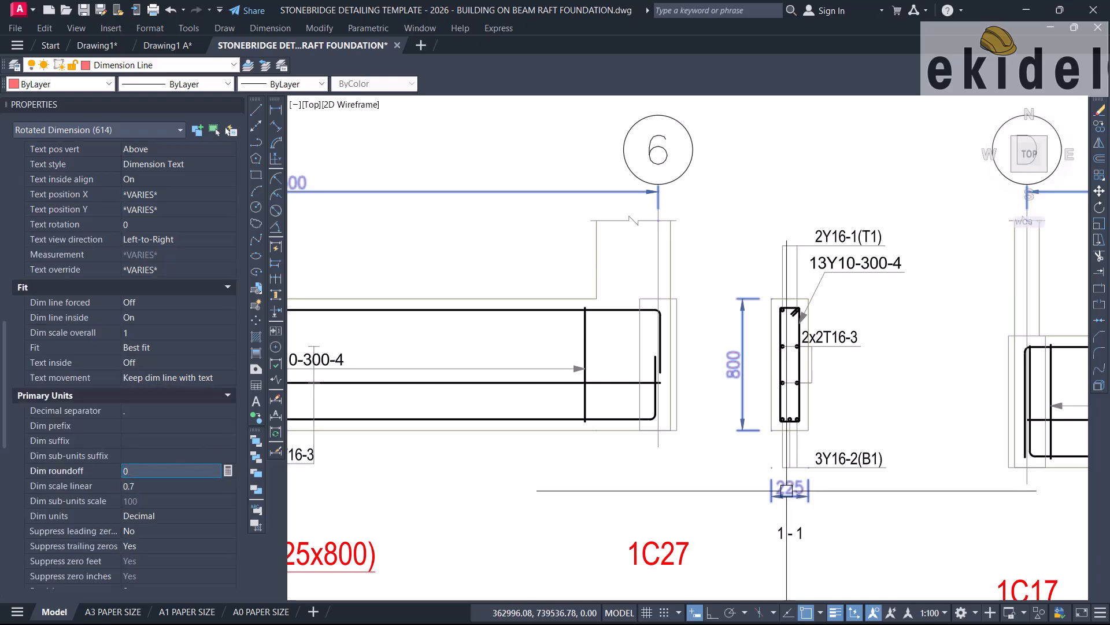
Check the rescaled dimensions on section 1-1 and between grids 1 and 6 on the FB1 (225x800) elevation, ending with nothing selected.
scroll(801, 488, "up", 1)
scroll(807, 500, "down", 1)
scroll(803, 491, "up", 2)
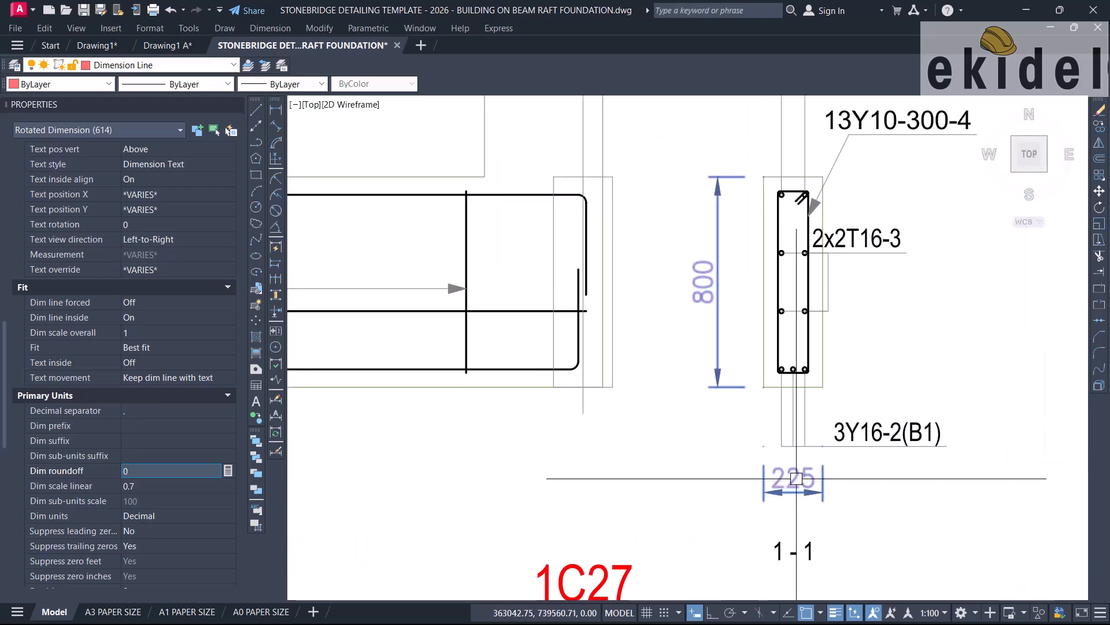
scroll(867, 431, "down", 3)
scroll(509, 313, "up", 1)
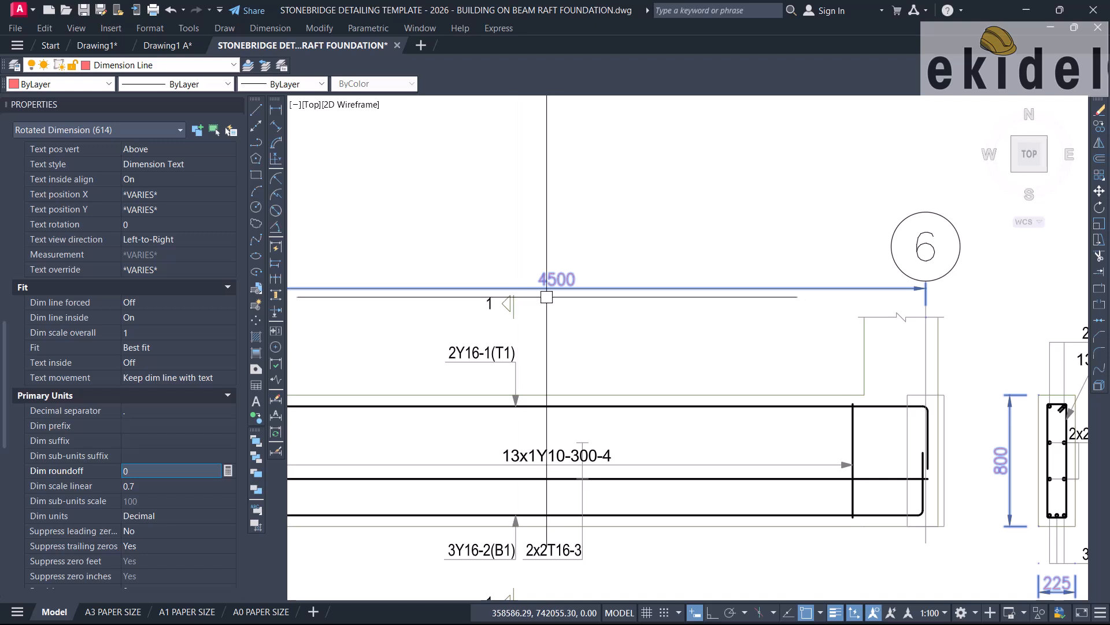
scroll(673, 311, "up", 1)
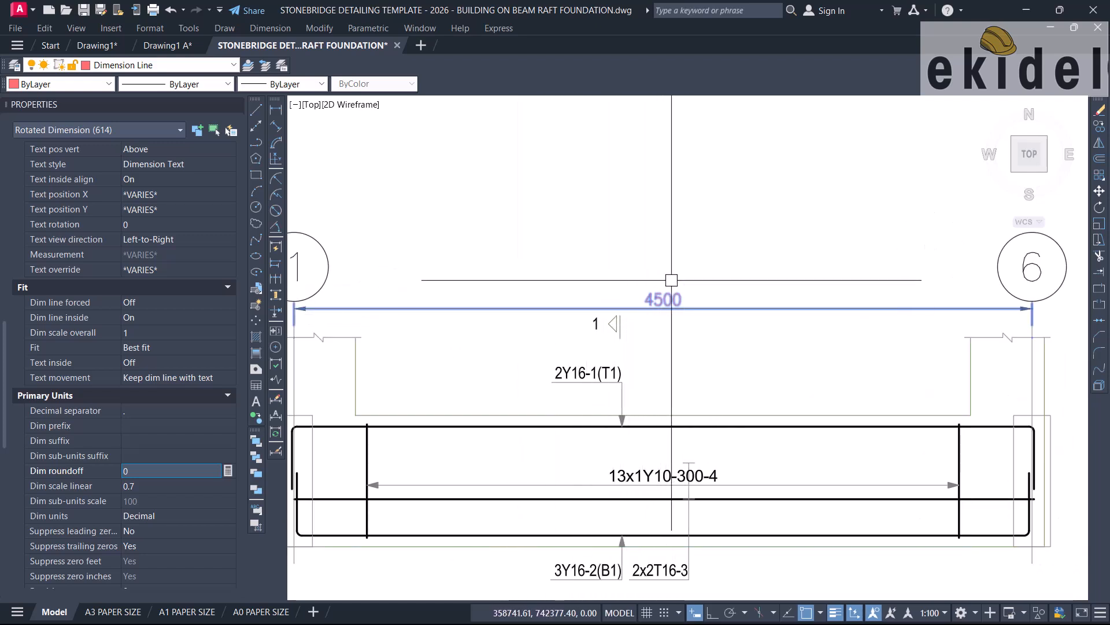
scroll(448, 285, "down", 2)
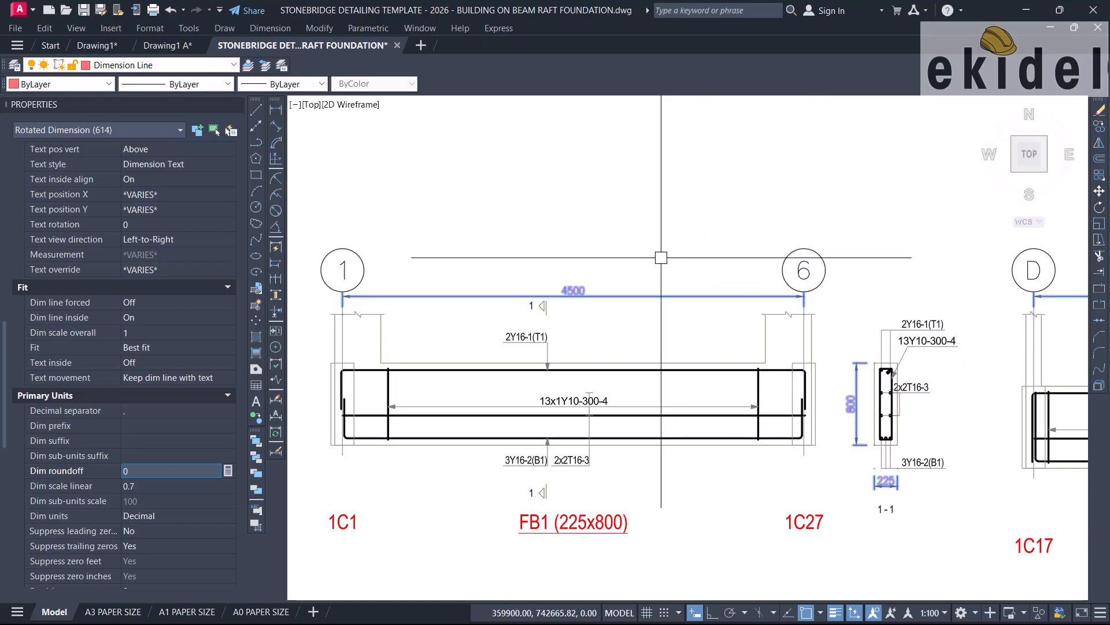
key("Escape")
Locate beam FB1 on the foundation layout and identify grid lines 1 and 6 that bound its span.
scroll(665, 263, "down", 4)
middle_click_drag(677, 264, 684, 412)
scroll(689, 380, "down", 10)
middle_click_drag(740, 316, 665, 471)
scroll(488, 397, "up", 12)
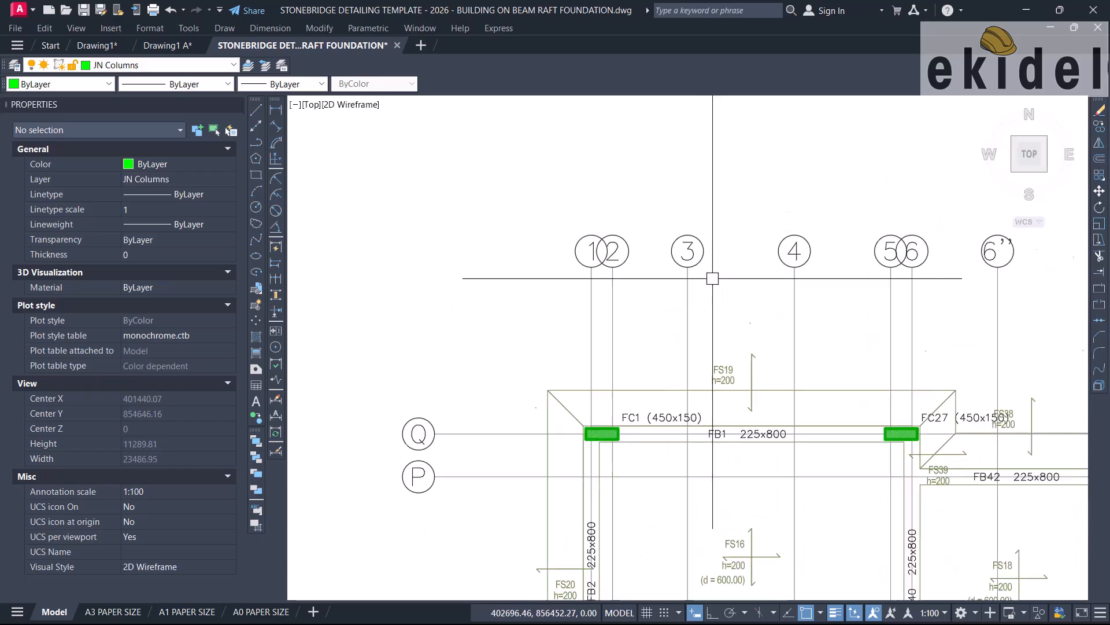
scroll(723, 273, "up", 4)
left_click(535, 286)
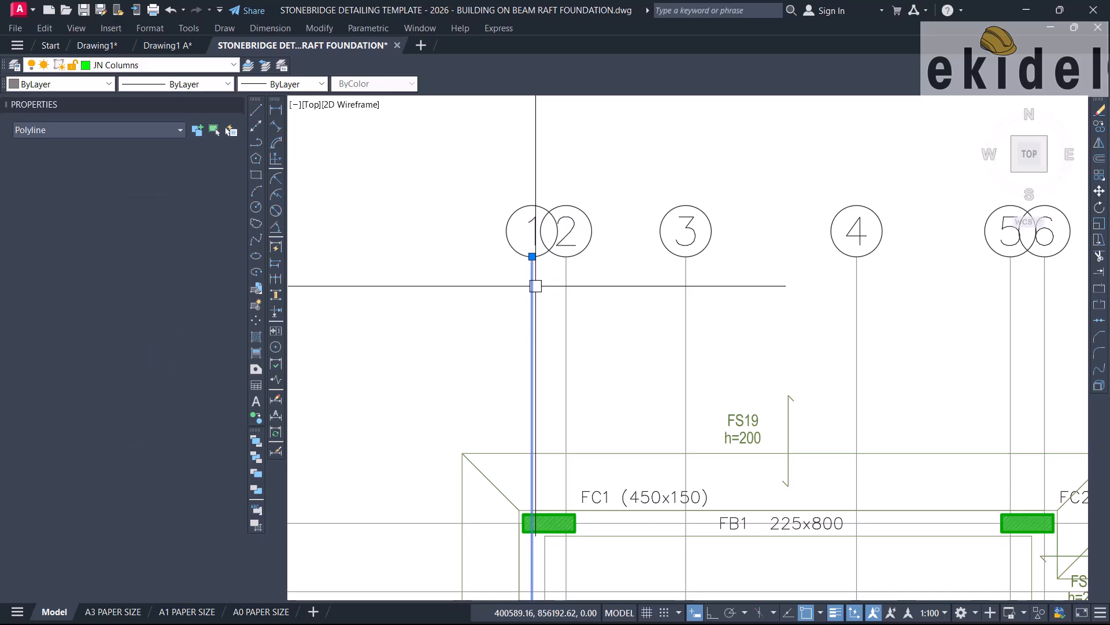
scroll(638, 322, "down", 2)
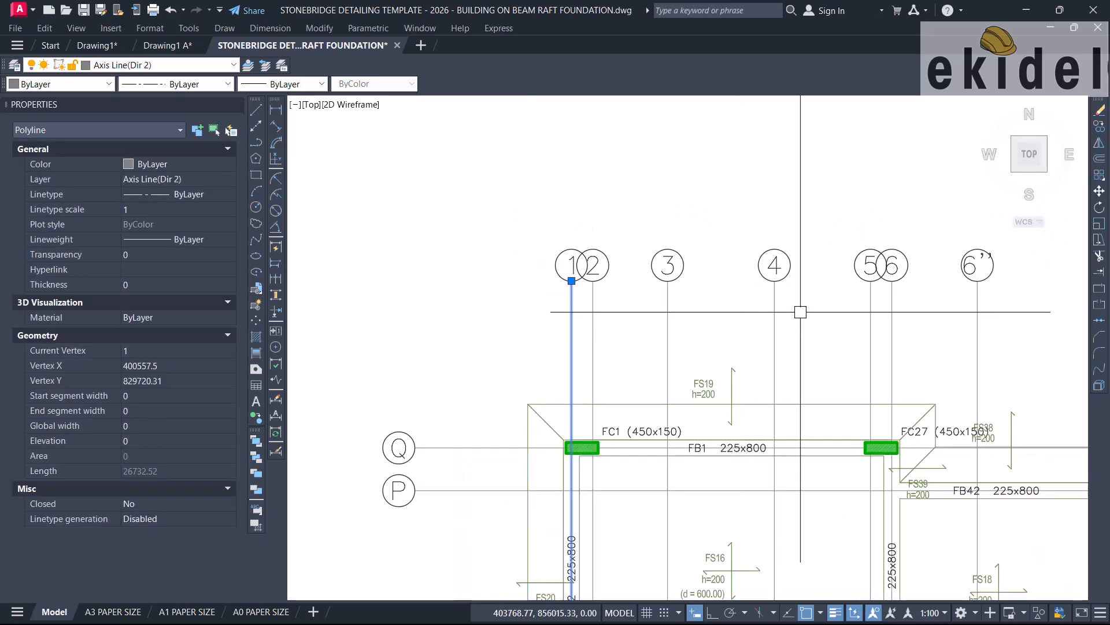
left_click(892, 313)
scroll(732, 447, "up", 2)
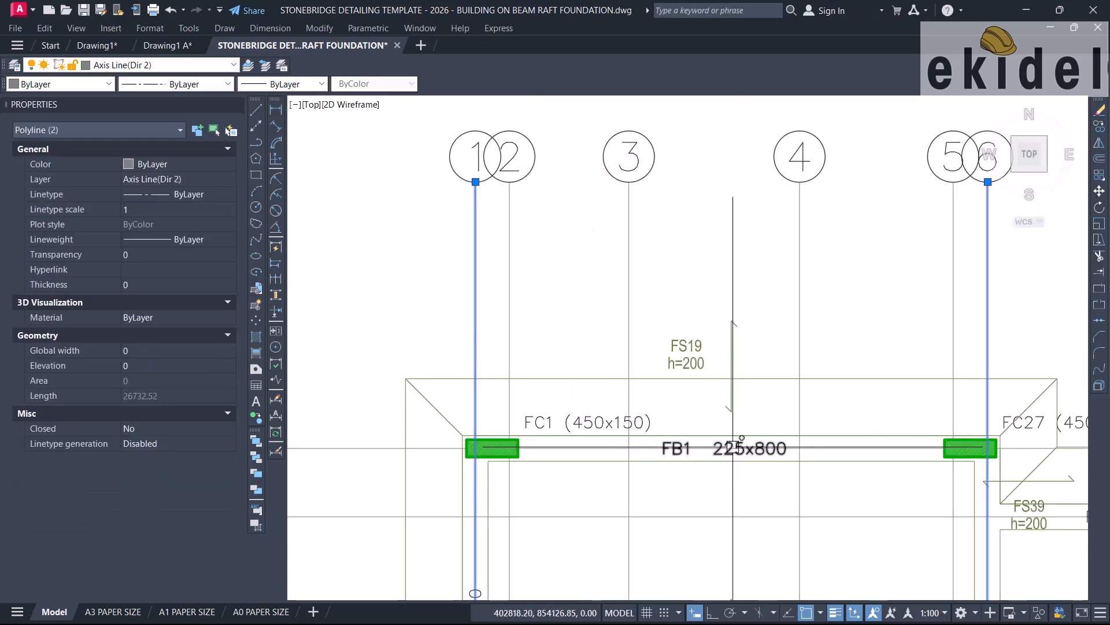
scroll(749, 443, "down", 2)
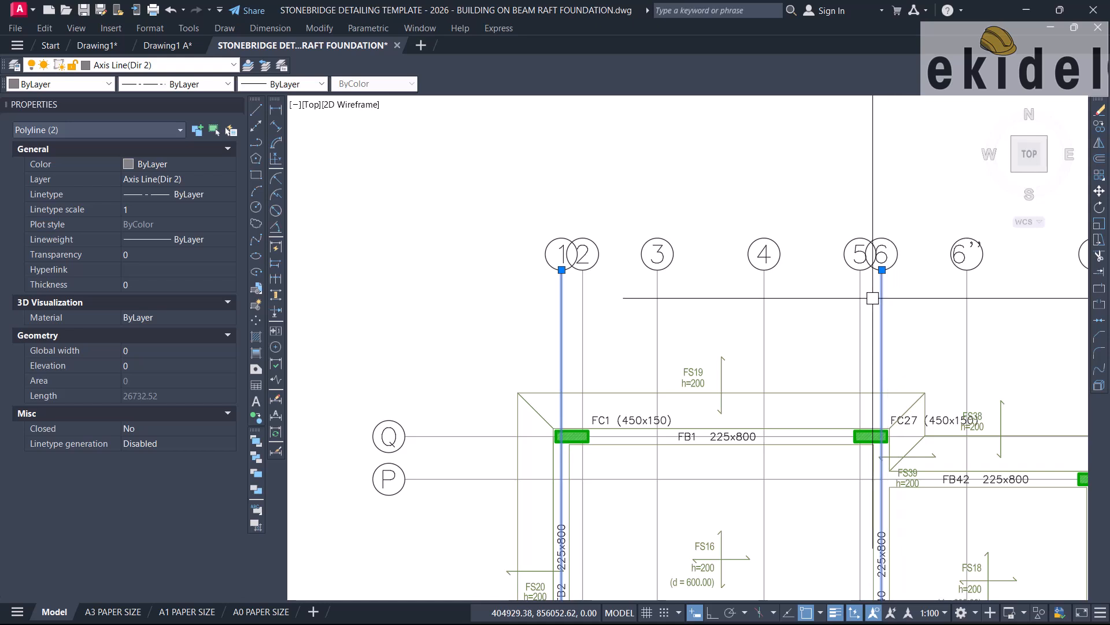
key("Escape")
scroll(616, 304, "down", 2)
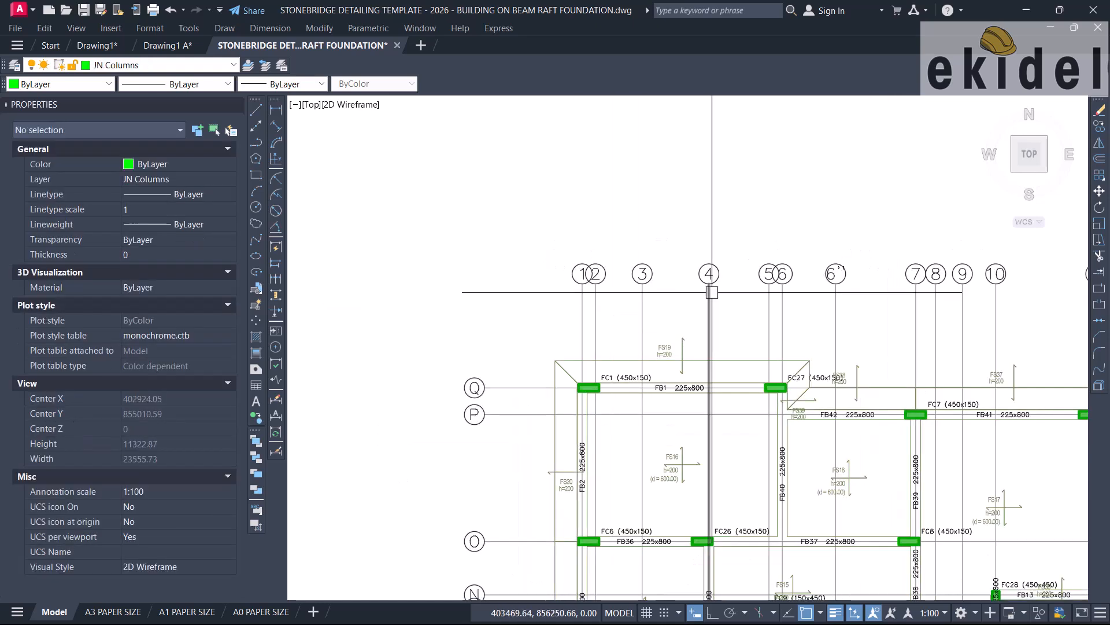
Make STB DIM 100 - PLAN the current dimension style.
scroll(712, 292, "up", 2)
type("d")
key("Return")
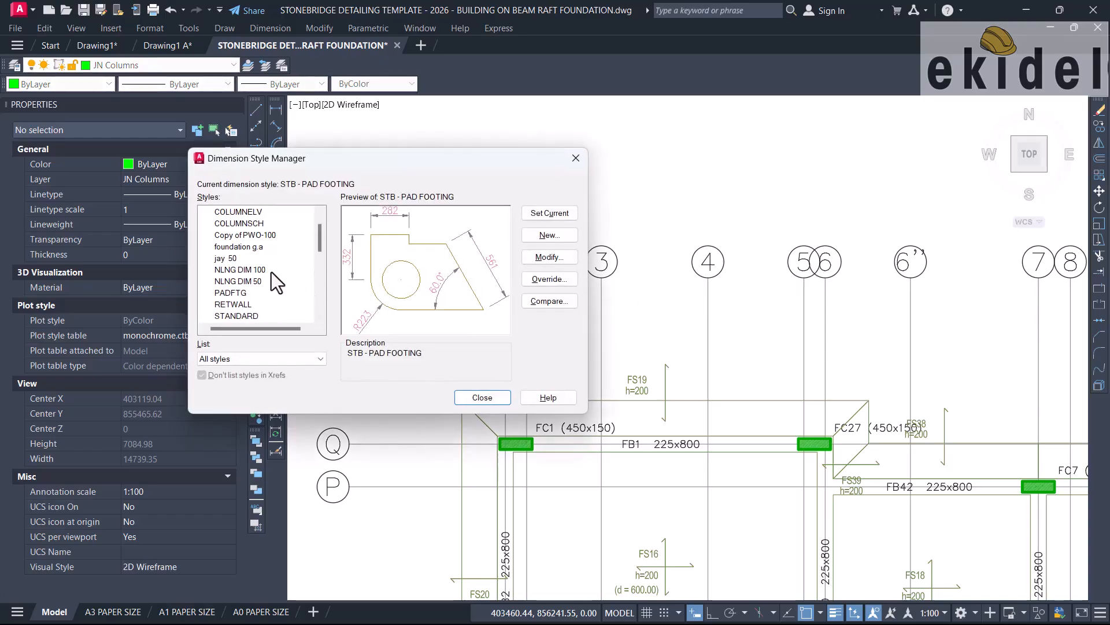
scroll(263, 296, "down", 2)
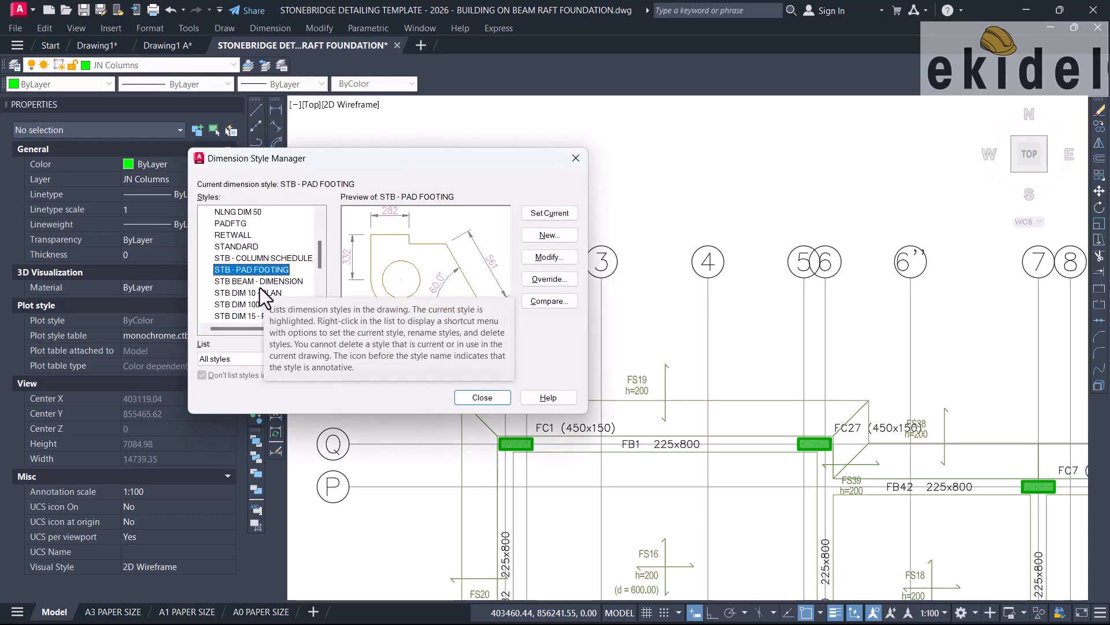
scroll(243, 294, "down", 1)
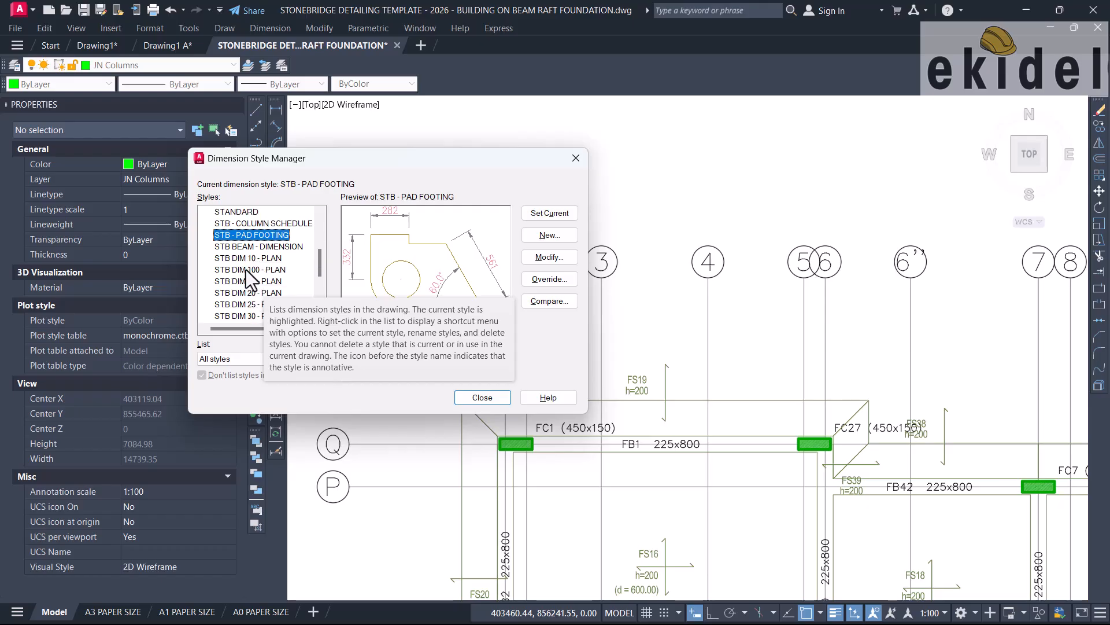
left_click(250, 270)
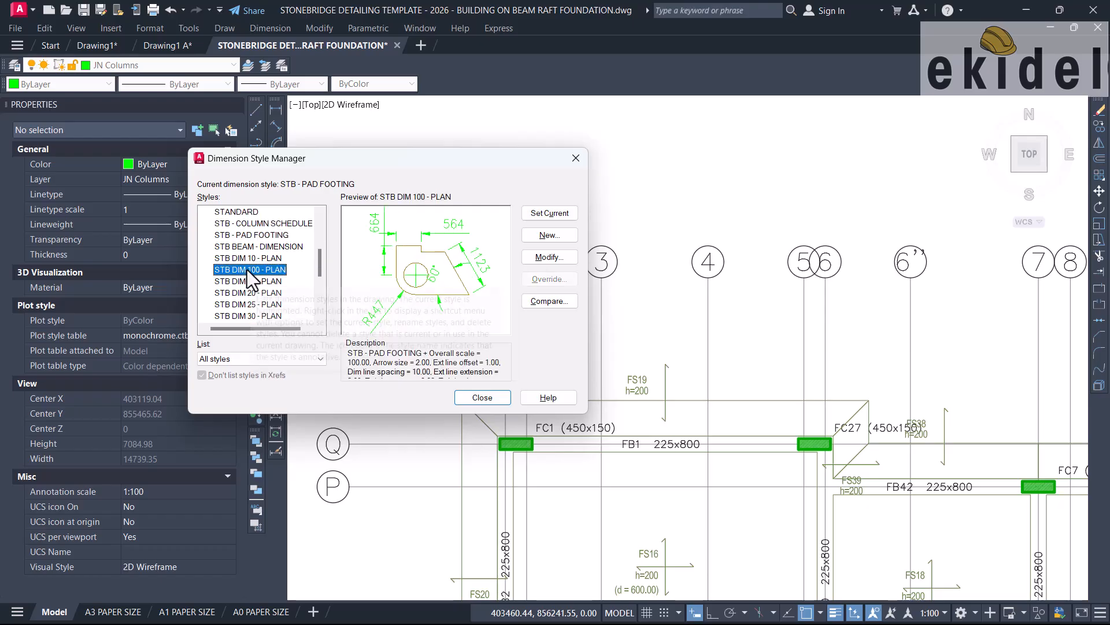
left_click(550, 213)
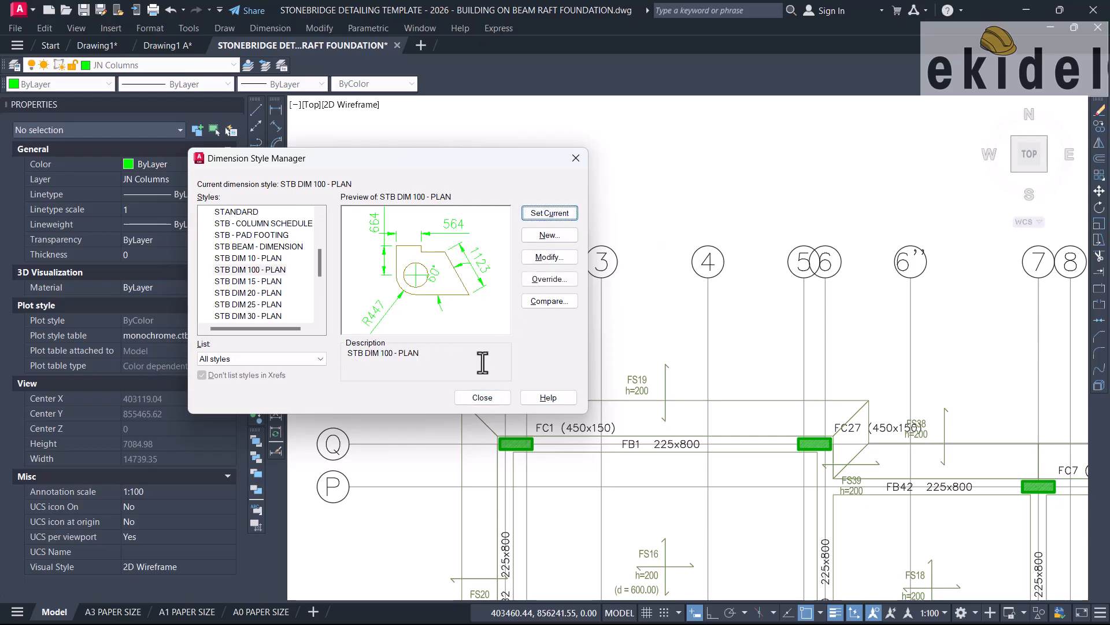
left_click(478, 396)
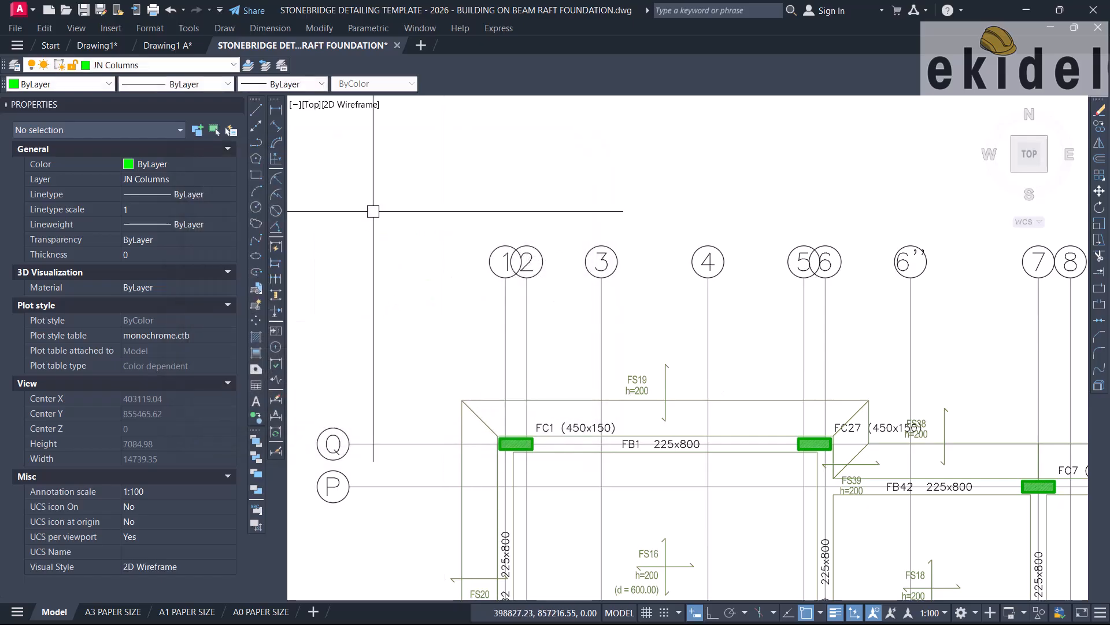
Make Dimension Line the current layer.
left_click(176, 65)
scroll(156, 92, "up", 5)
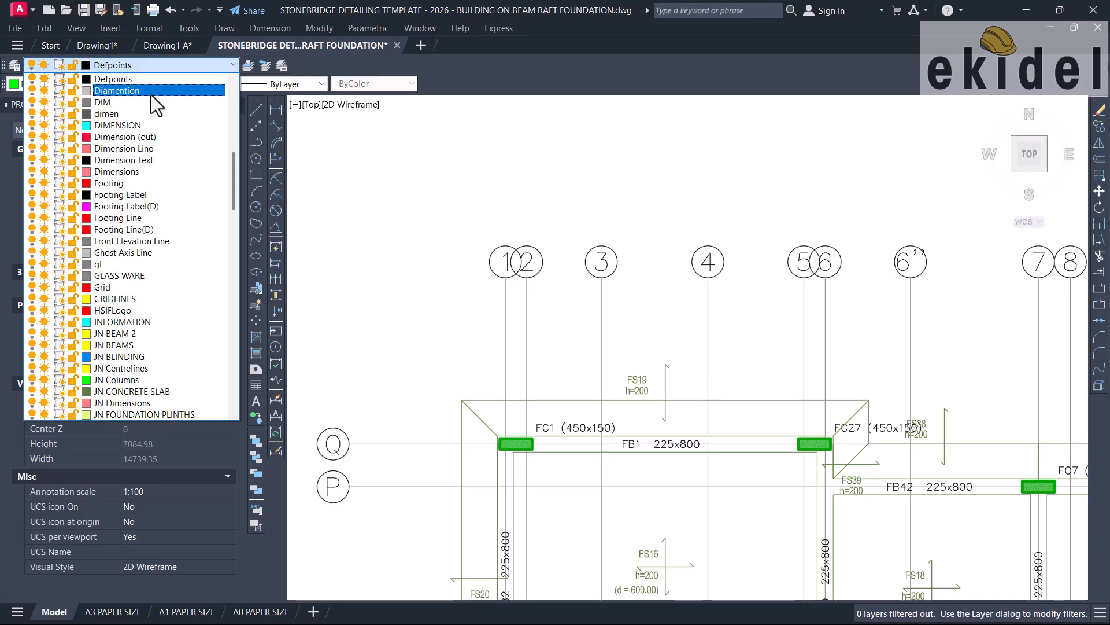
left_click(130, 147)
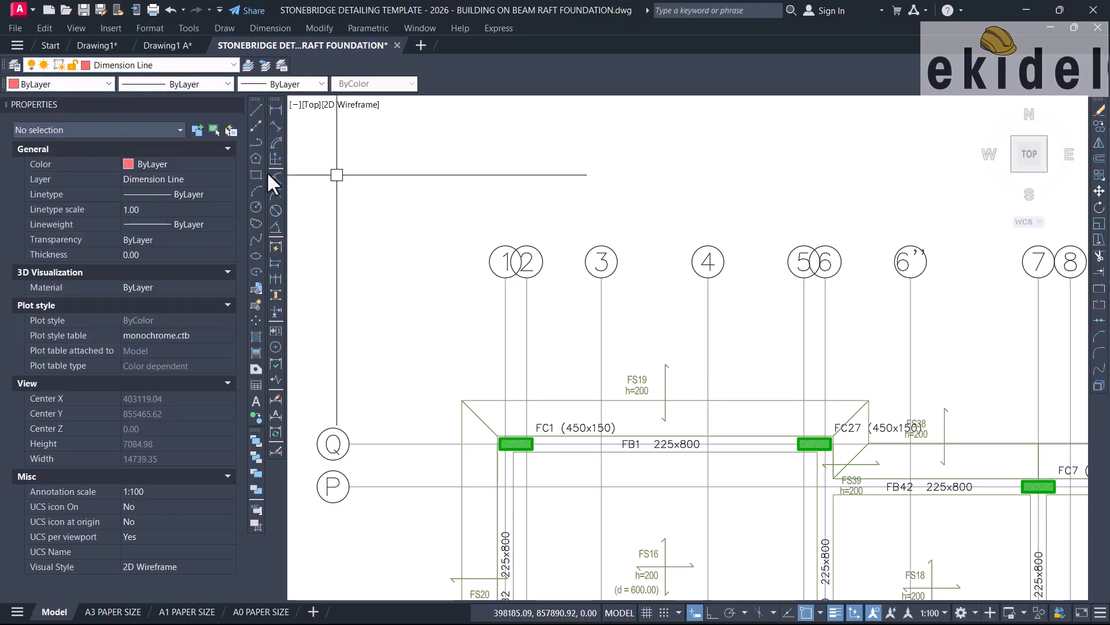
Add a linear dimension between grid lines 1 and 6 above beam FB1 on the foundation layout.
left_click(276, 110)
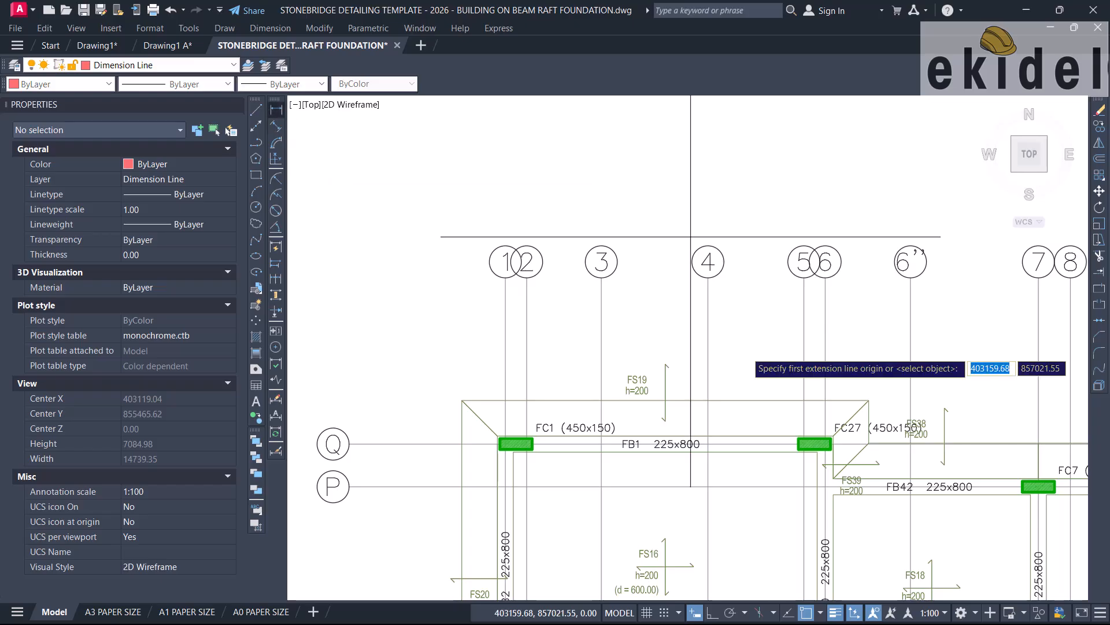
left_click(505, 313)
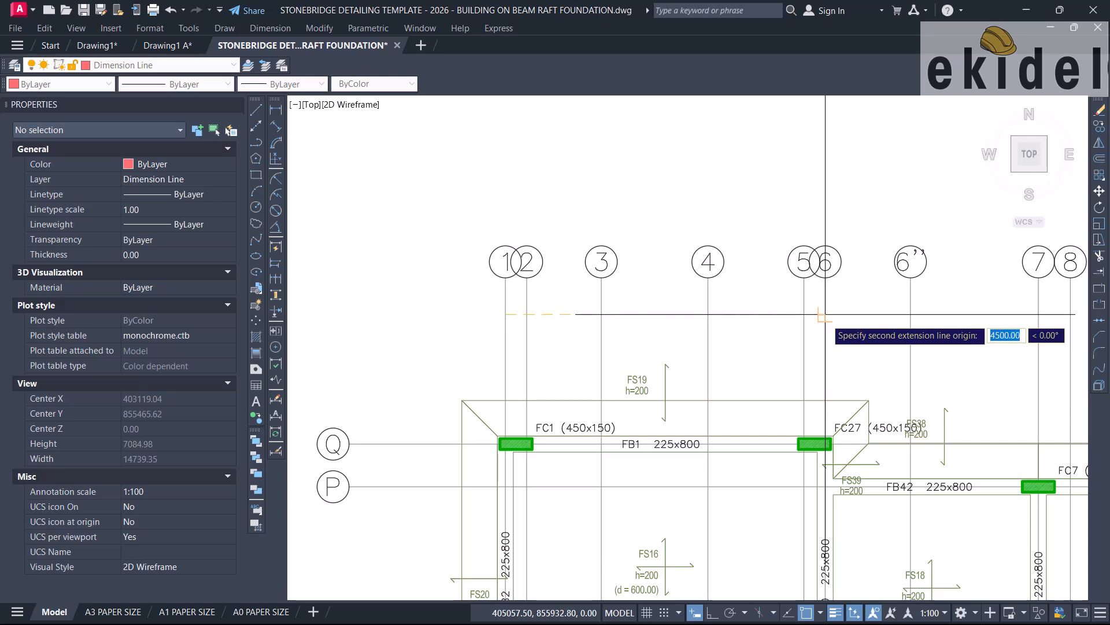
left_click(825, 315)
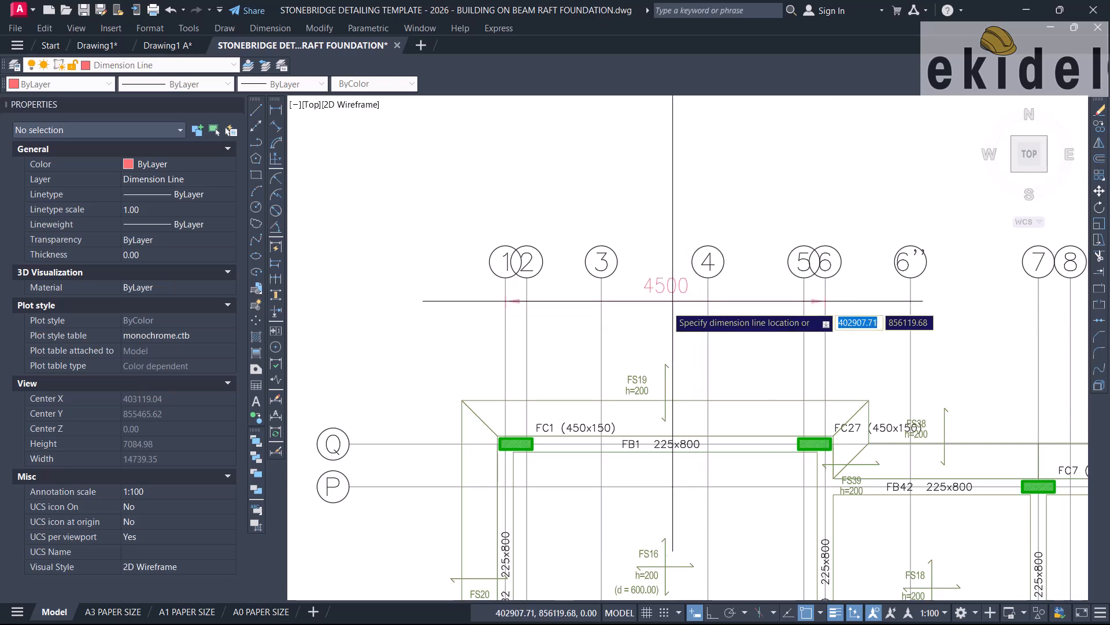
scroll(661, 260, "down", 2)
scroll(661, 277, "up", 2)
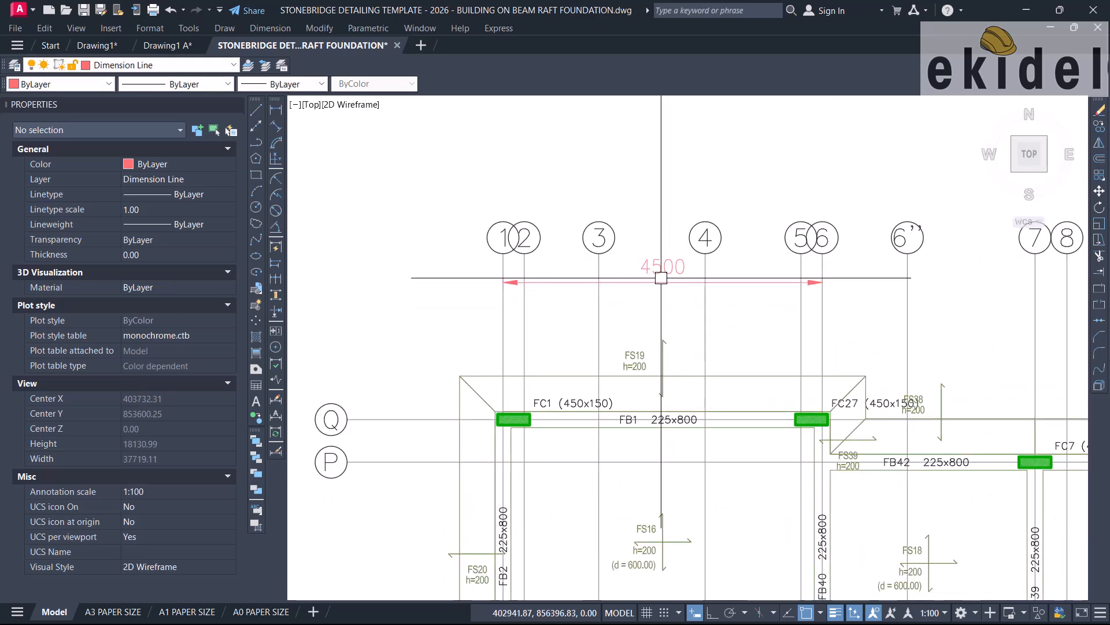
Delete the dimension between grid lines 1 and 6 above beam FB1.
left_click(661, 278)
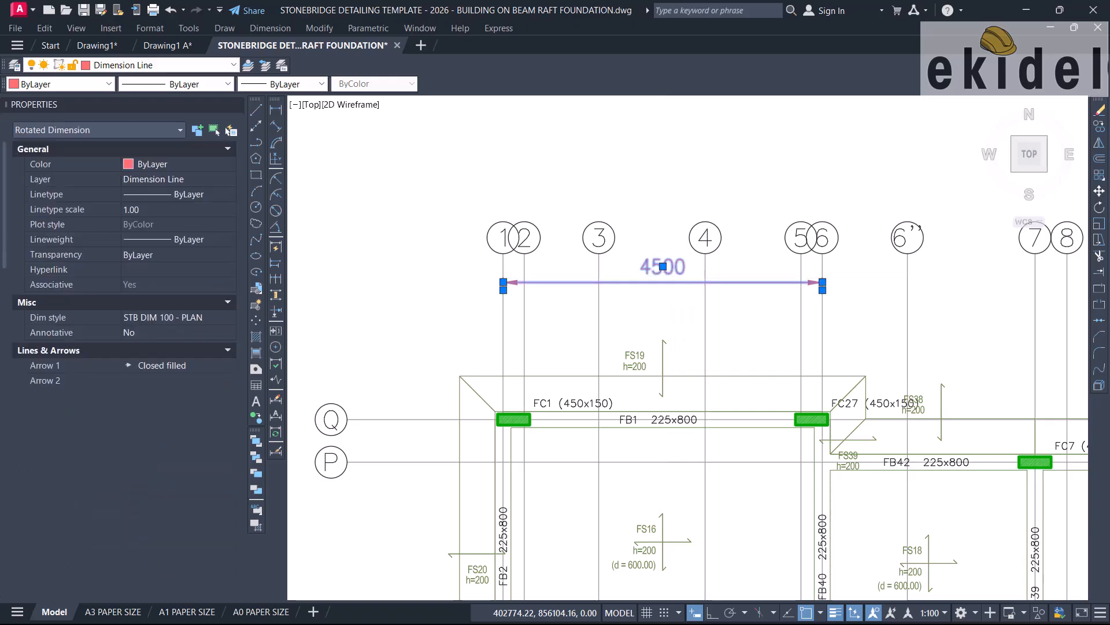
scroll(670, 142, "down", 2)
key("Delete")
Examine the dimensions on the 1B1 (150x600) elevation and its section 1-1, and survey the surrounding beam detail groups.
scroll(757, 241, "down", 8)
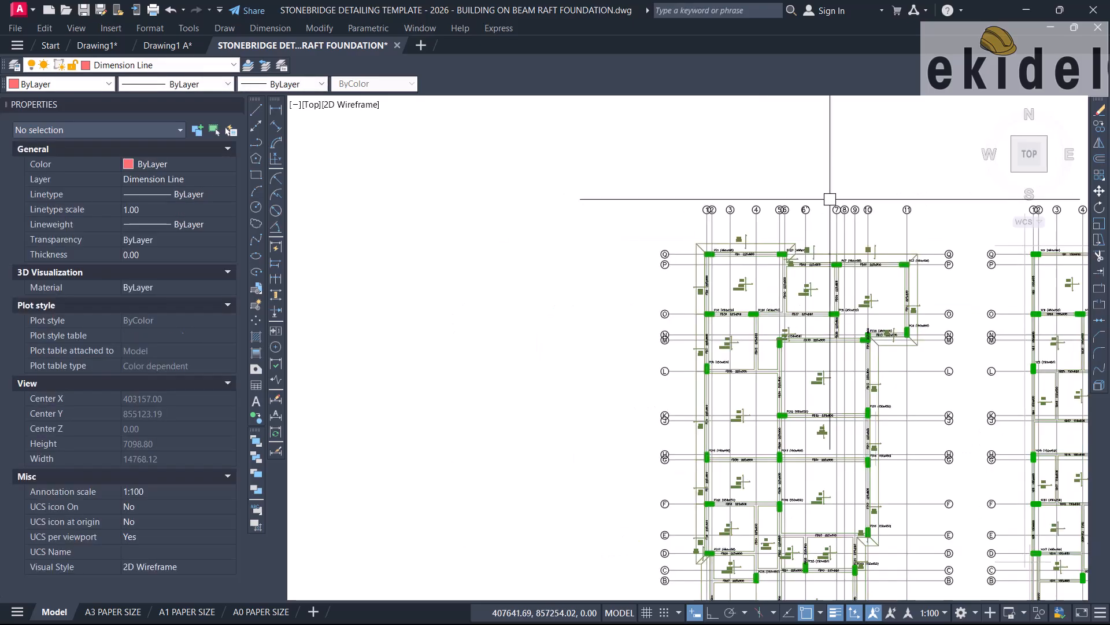
scroll(804, 337, "up", 12)
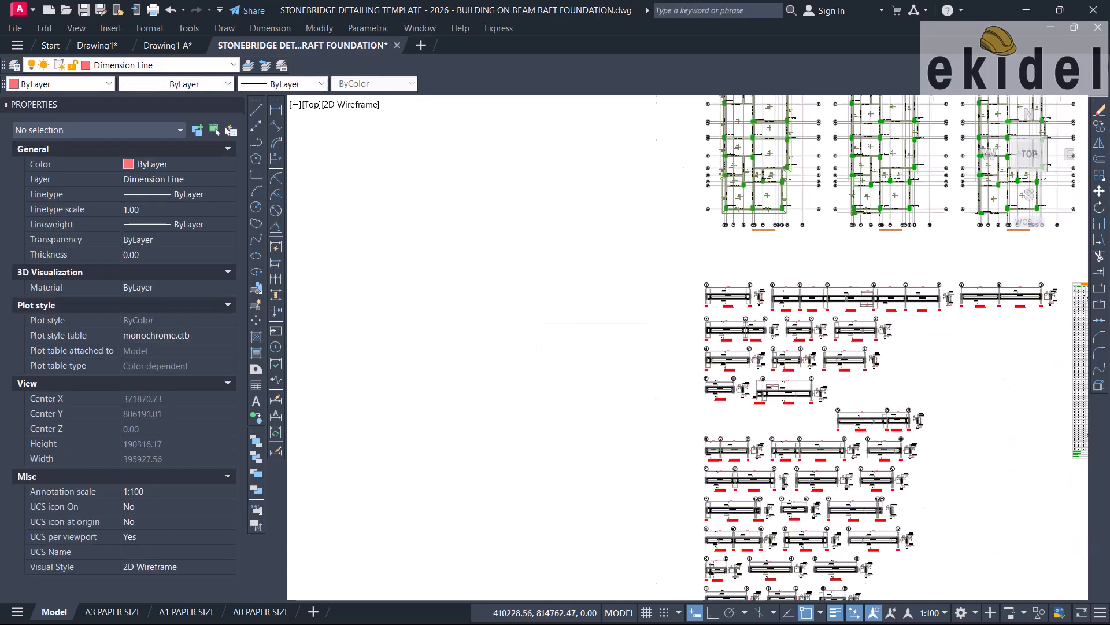
scroll(583, 217, "up", 4)
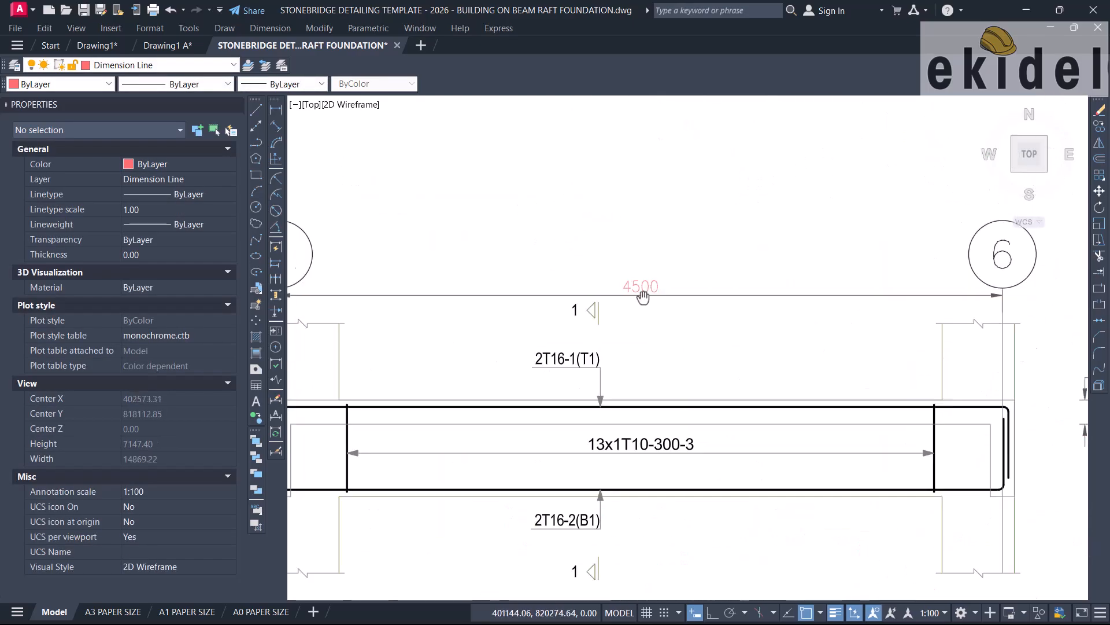
scroll(655, 266, "down", 2)
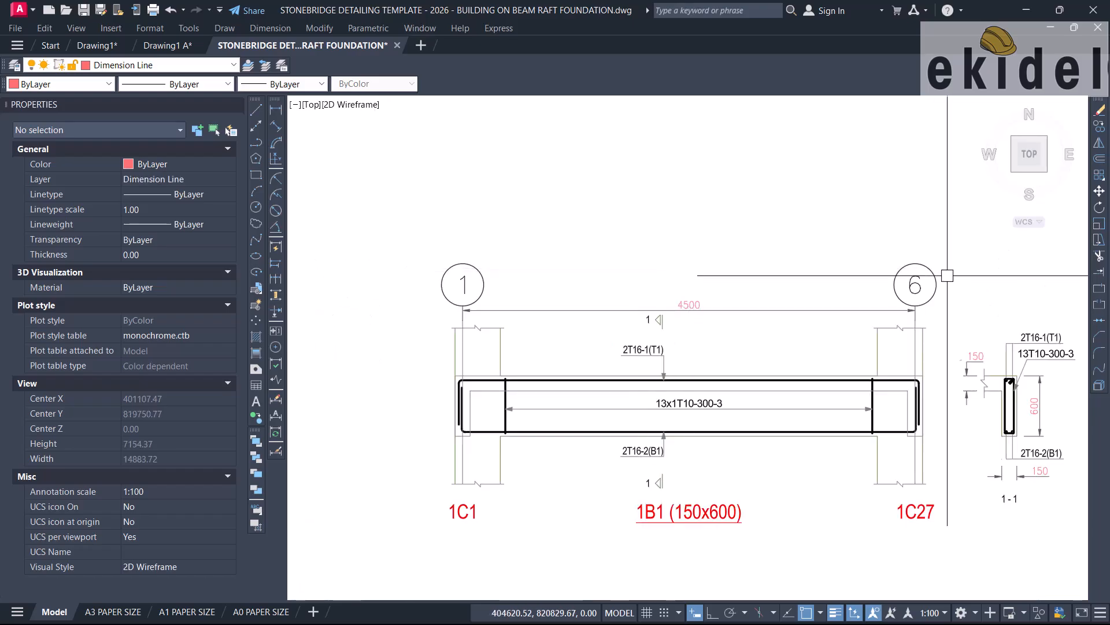
scroll(709, 302, "up", 2)
scroll(709, 302, "down", 2)
scroll(640, 397, "down", 10)
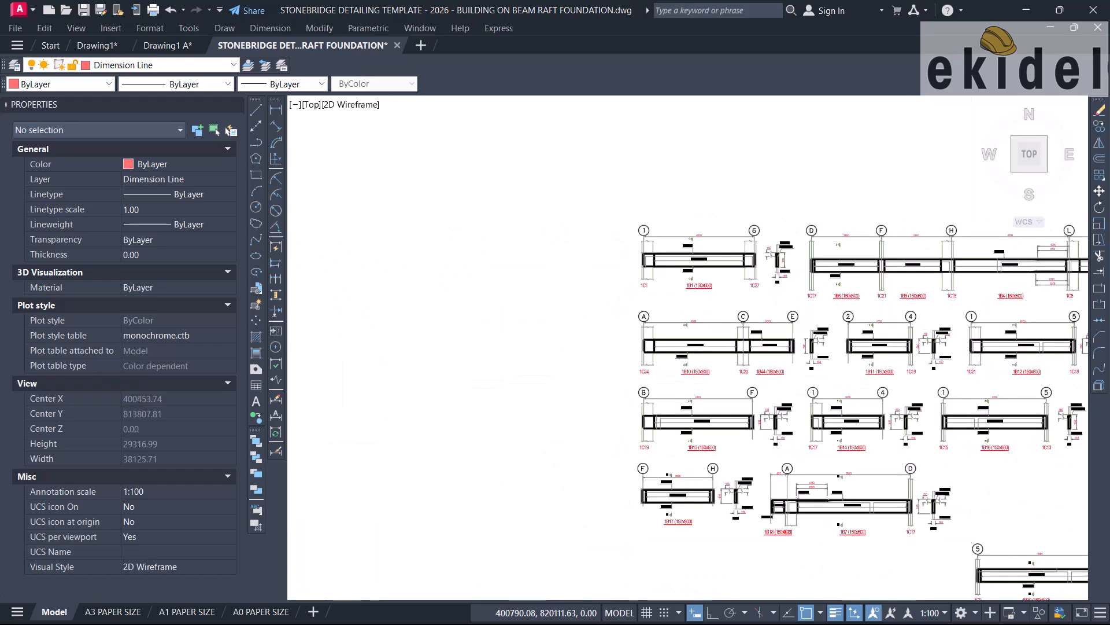
mouse_move(639, 397)
middle_mouse_down()
mouse_move(662, 293)
mouse_move(676, 317)
middle_mouse_up()
scroll(588, 489, "up", 7)
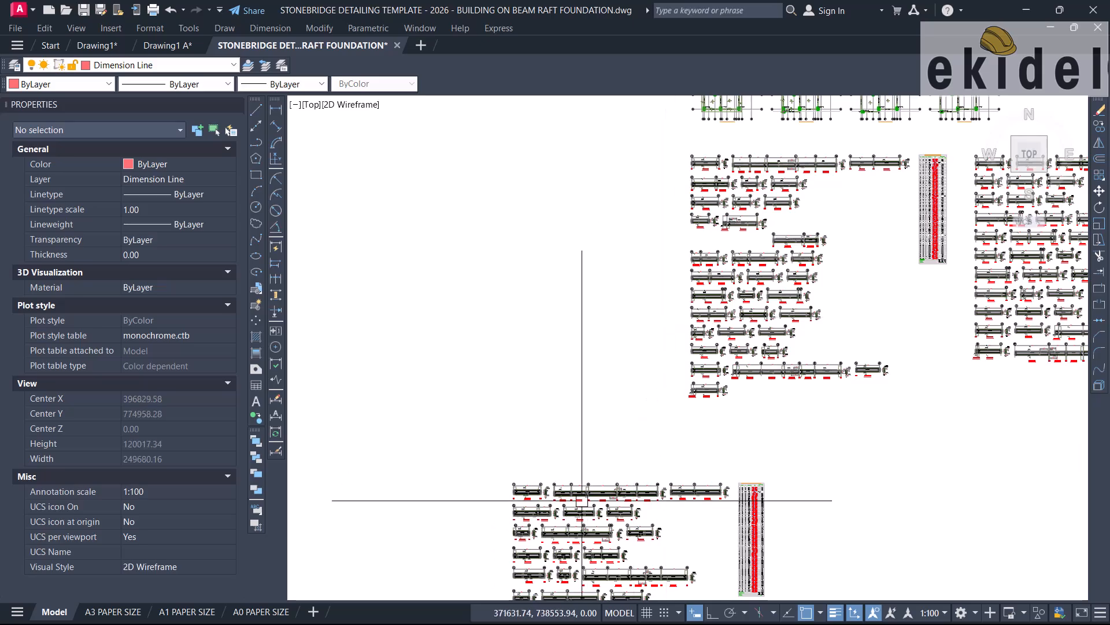
Examine the dimensions on beam FB1 (225x800) and section 1-1, and survey the beam details of the other floor groups.
mouse_move(440, 407)
middle_mouse_down()
mouse_move(465, 404)
mouse_move(510, 364)
middle_mouse_up()
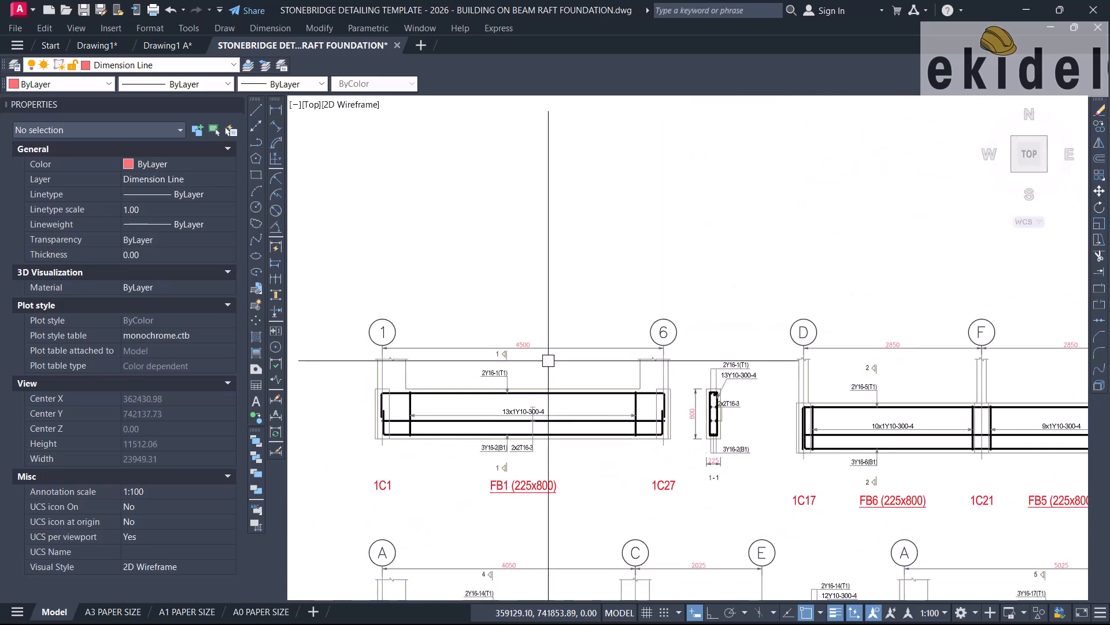
scroll(705, 429, "up", 2)
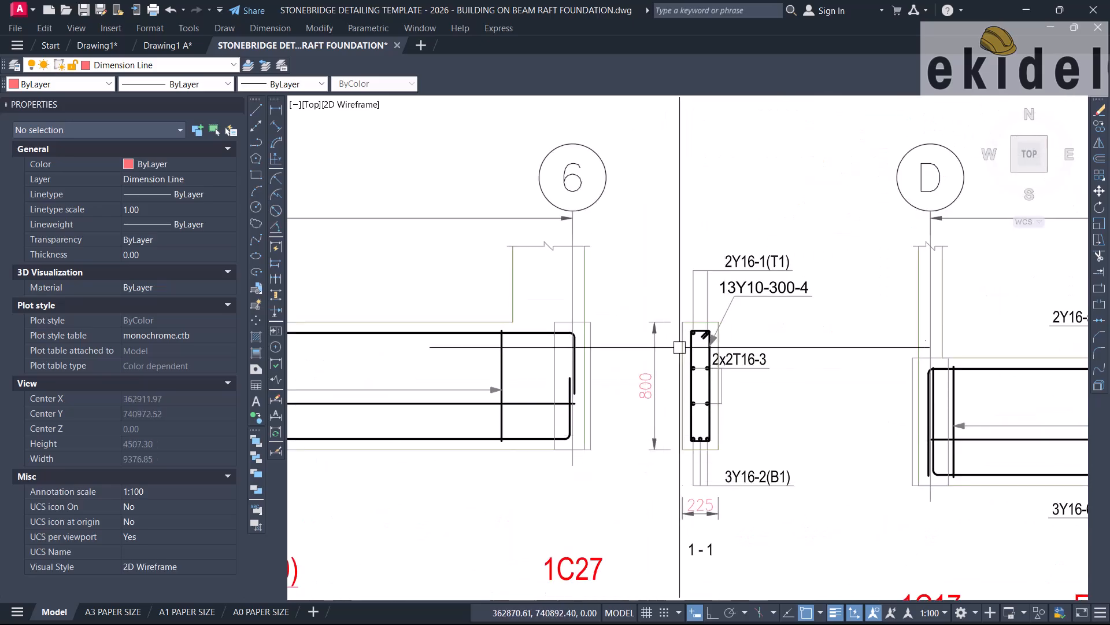
scroll(702, 511, "up", 4)
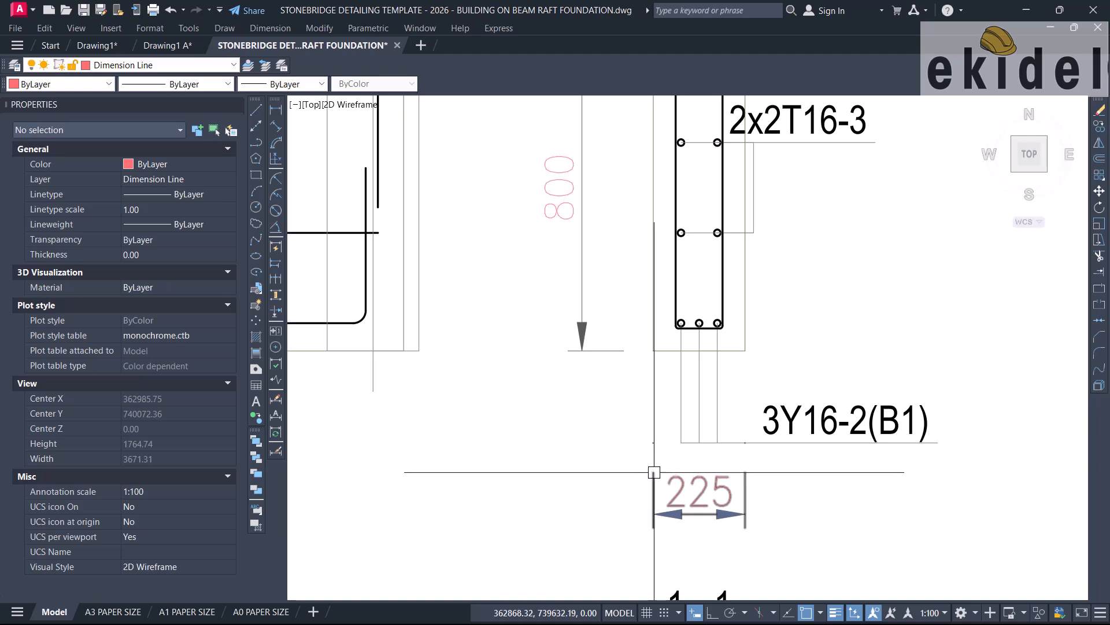
scroll(654, 473, "down", 14)
scroll(699, 385, "down", 6)
scroll(943, 364, "up", 7)
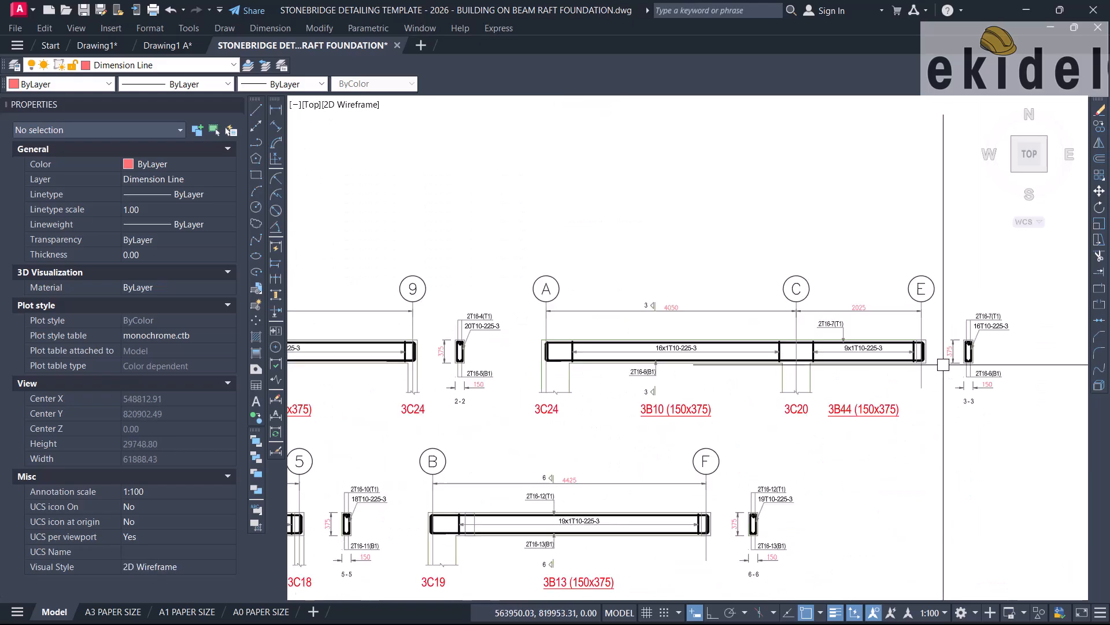
scroll(701, 409, "down", 15)
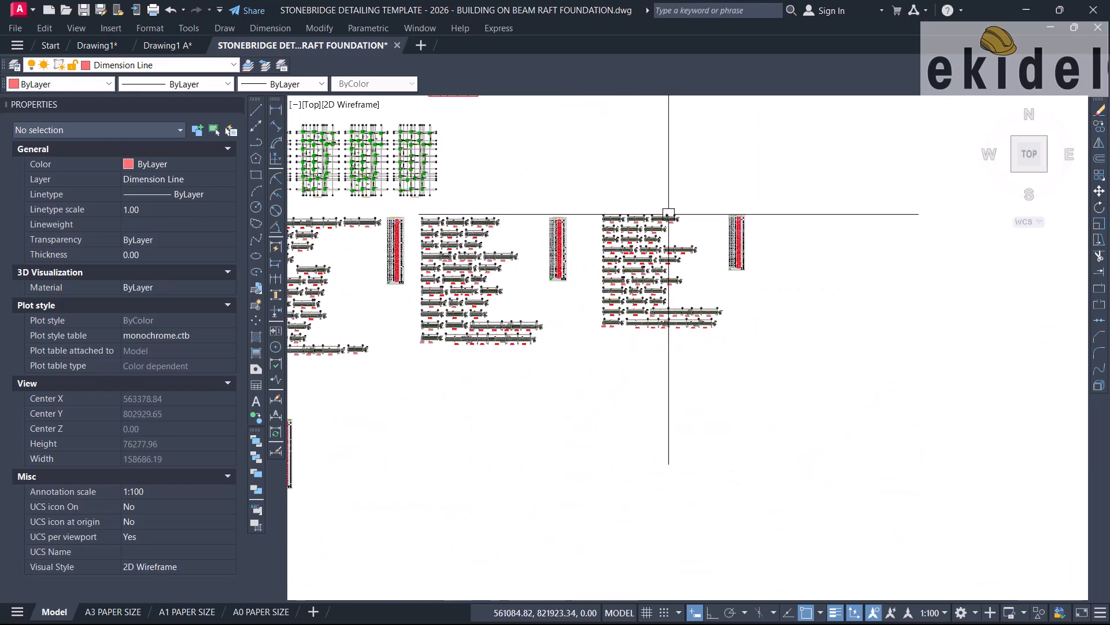
Examine the template's BEAM 1 (230x1300) detail and its section 7-7 for the dimension and label styling.
middle_click_drag(589, 551, 632, 389)
scroll(632, 390, "up", 6)
scroll(724, 389, "up", 10)
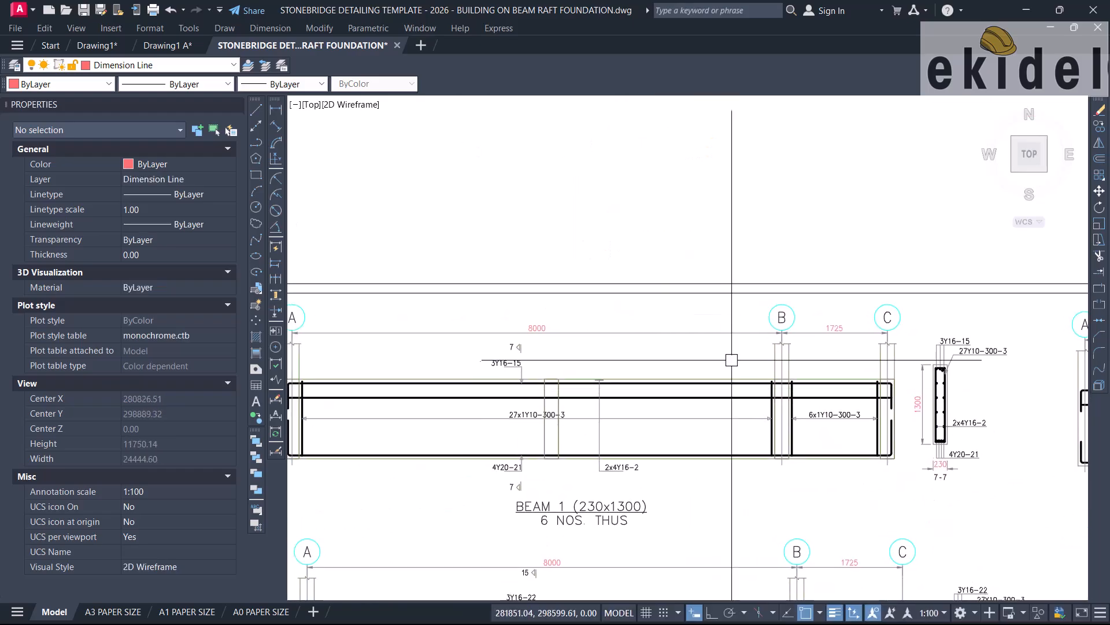
scroll(732, 360, "down", 8)
mouse_move(719, 324)
middle_mouse_down()
mouse_move(686, 391)
mouse_move(677, 459)
middle_mouse_up()
scroll(732, 350, "down", 1)
middle_click_drag(512, 410, 679, 296)
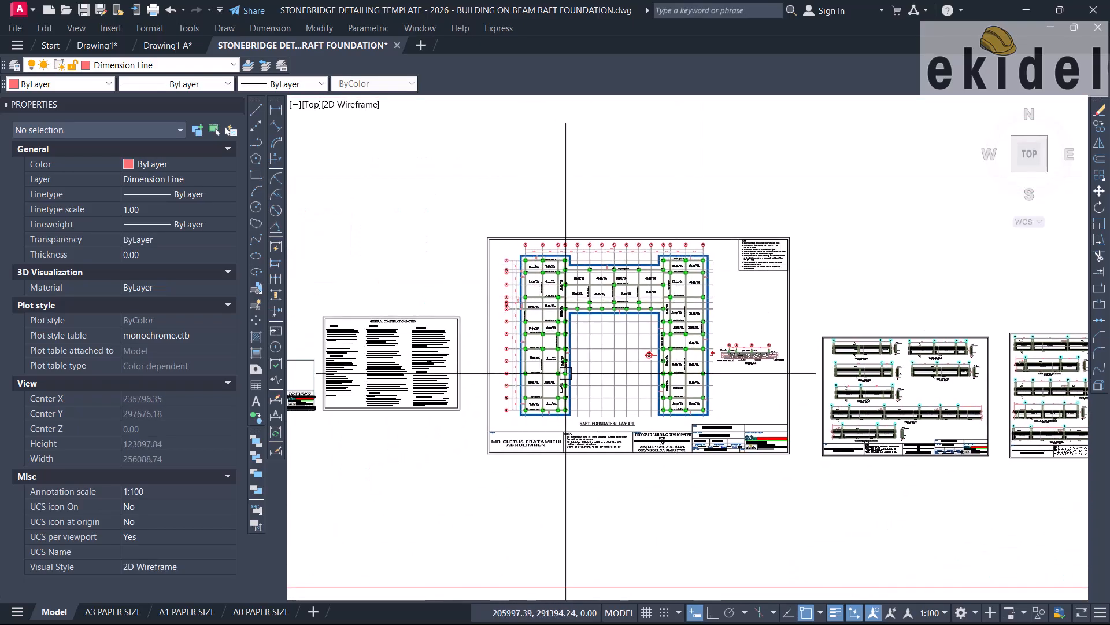
Examine the template's raft foundation layout sheet, including its grid dimensions, slab and beam labels, and Section X-X.
scroll(664, 321, "up", 2)
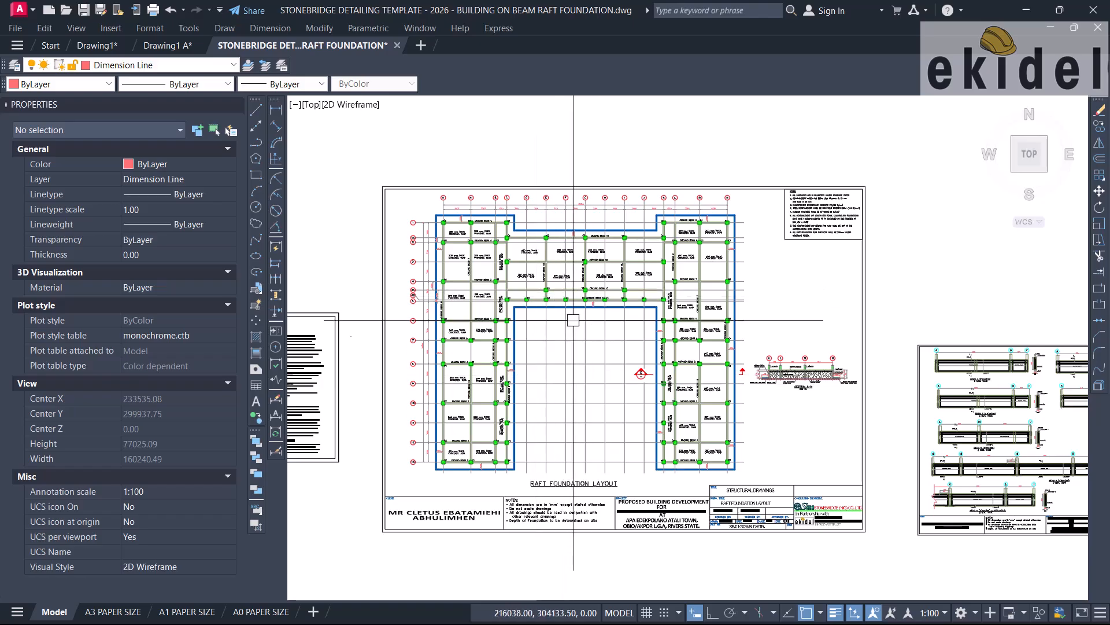
scroll(810, 373, "up", 7)
scroll(782, 375, "down", 4)
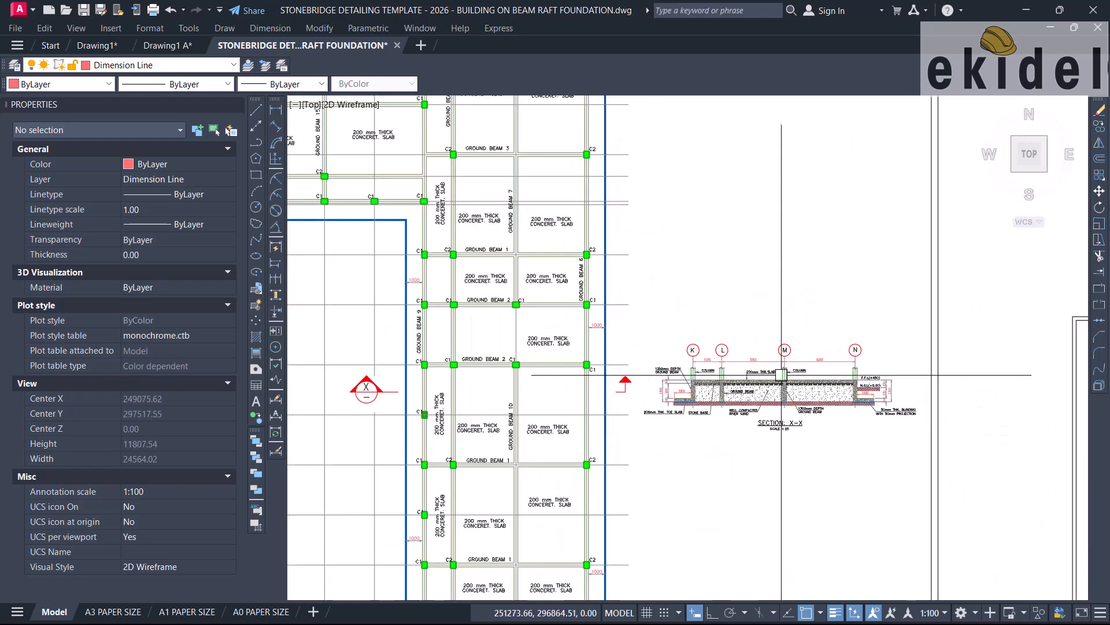
scroll(696, 377, "down", 4)
middle_click_drag(565, 363, 650, 364)
scroll(486, 227, "up", 2)
scroll(486, 225, "up", 3)
scroll(632, 205, "down", 2)
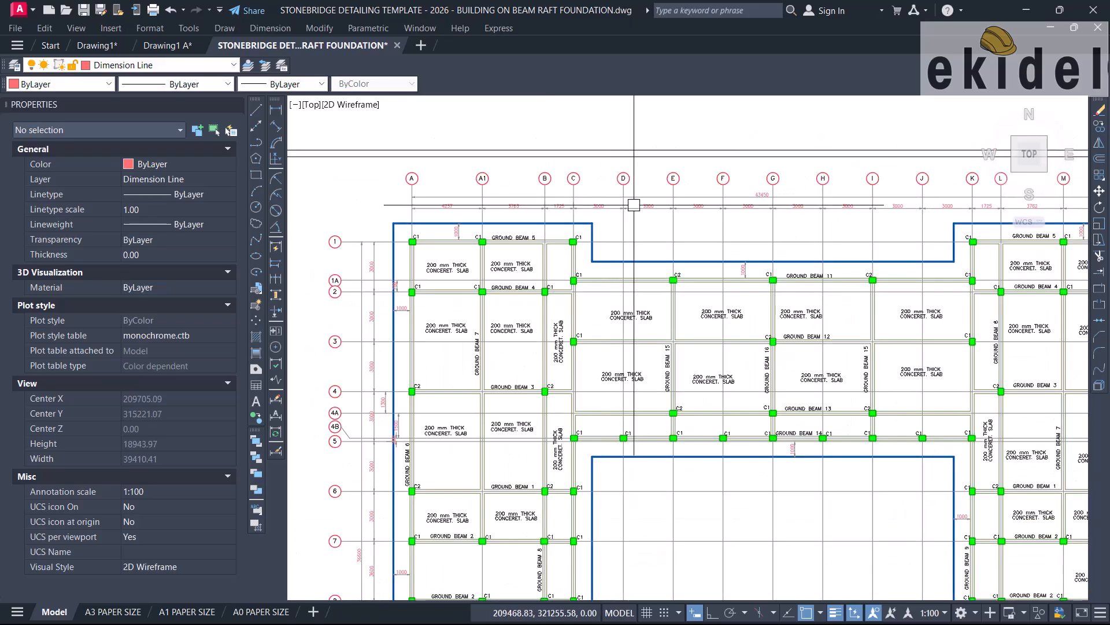
scroll(636, 295, "down", 8)
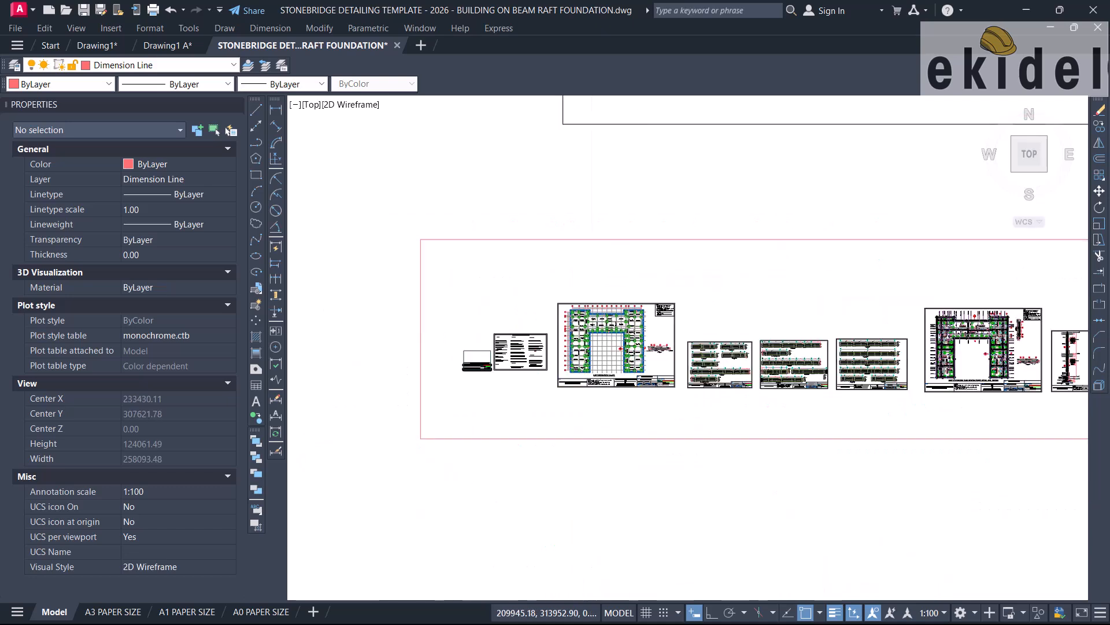
Move the whole foundation layout into the clear space left of the other floor layouts and close the Properties palette.
middle_click_drag(731, 215, 675, 562)
scroll(692, 502, "up", 8)
scroll(737, 513, "up", 12)
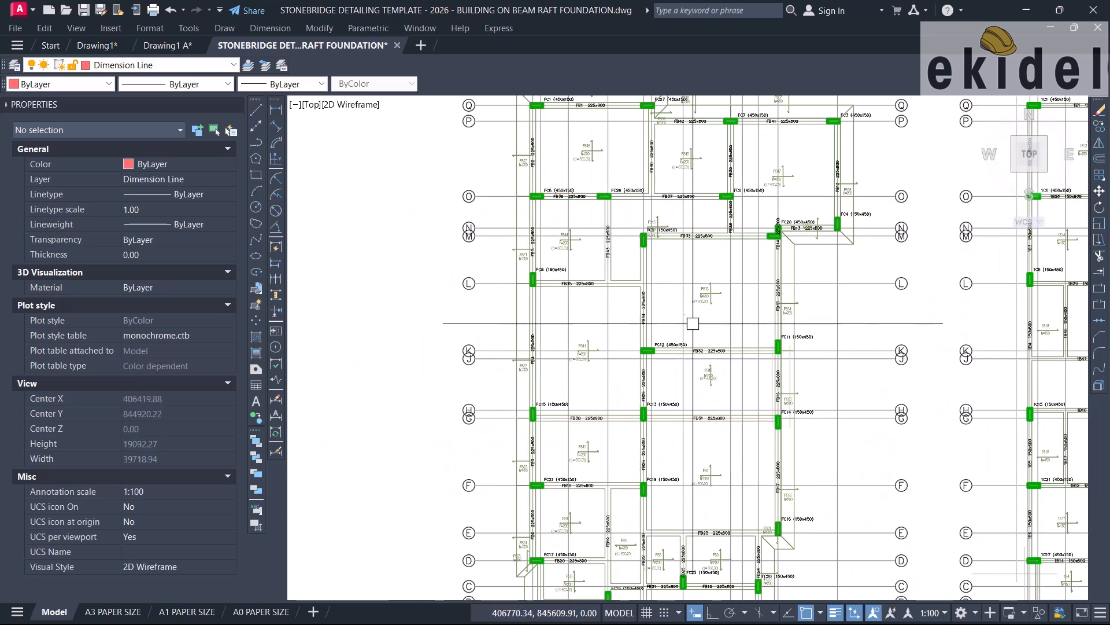
scroll(683, 331, "down", 4)
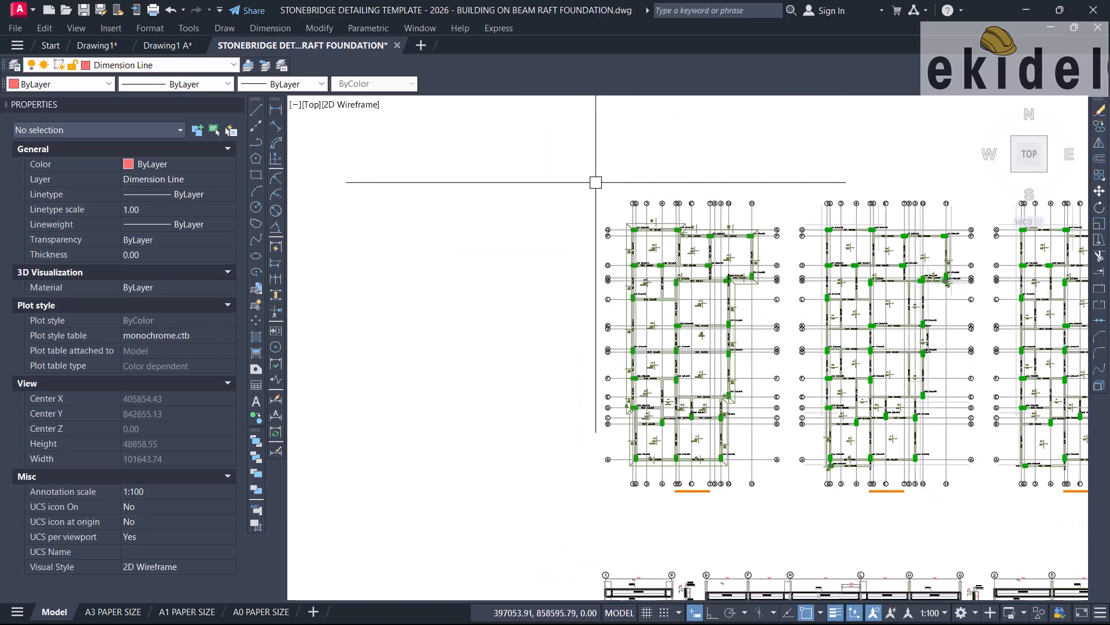
left_click(582, 170)
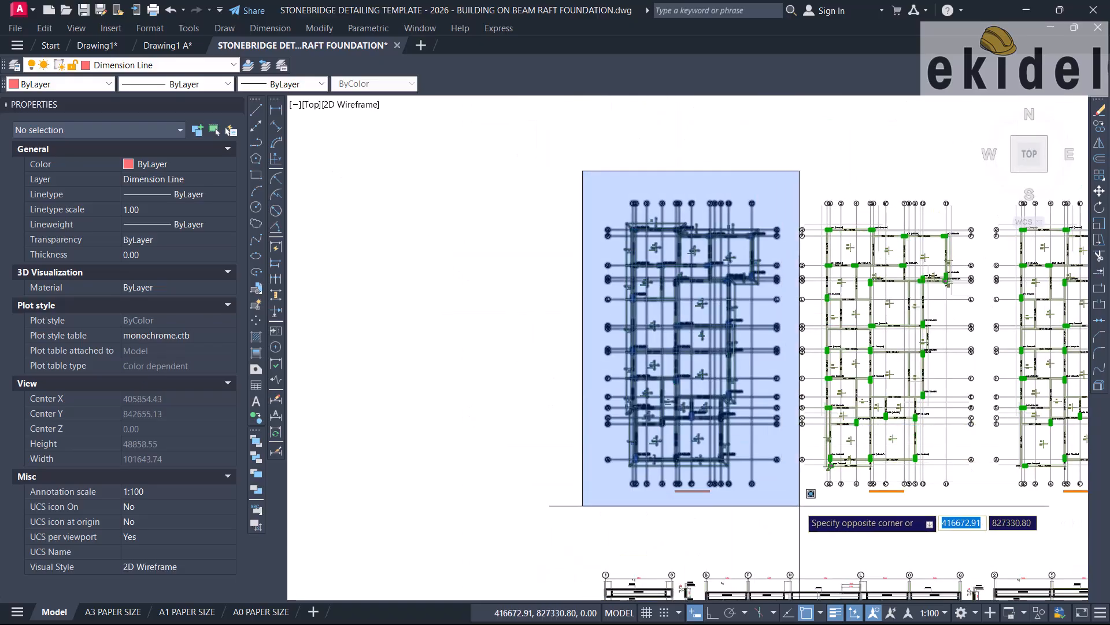
left_click(799, 505)
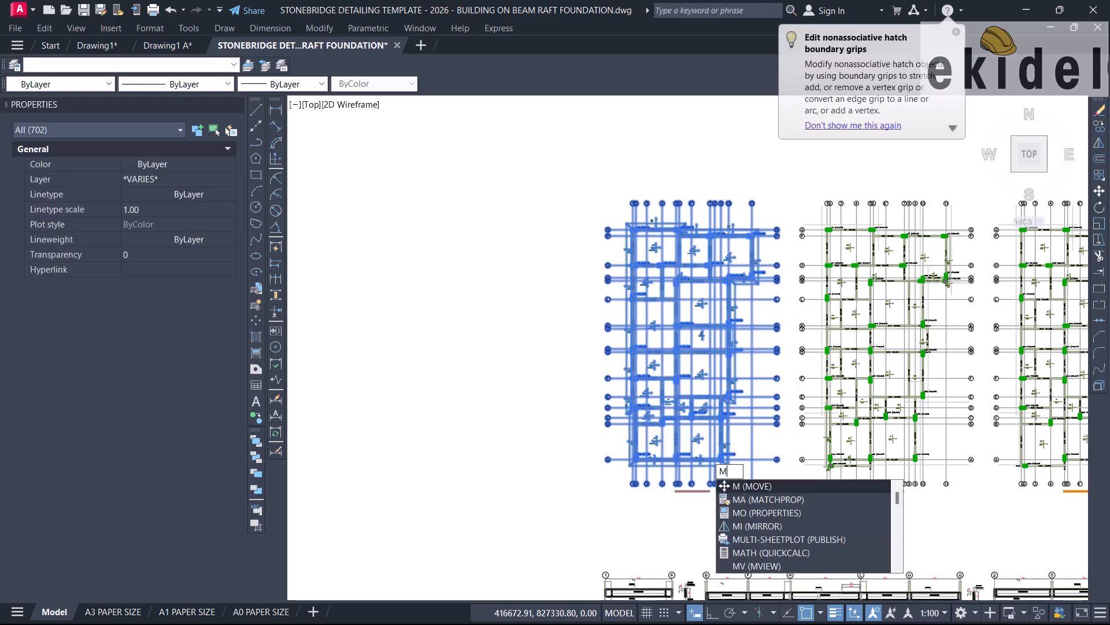
key("Return")
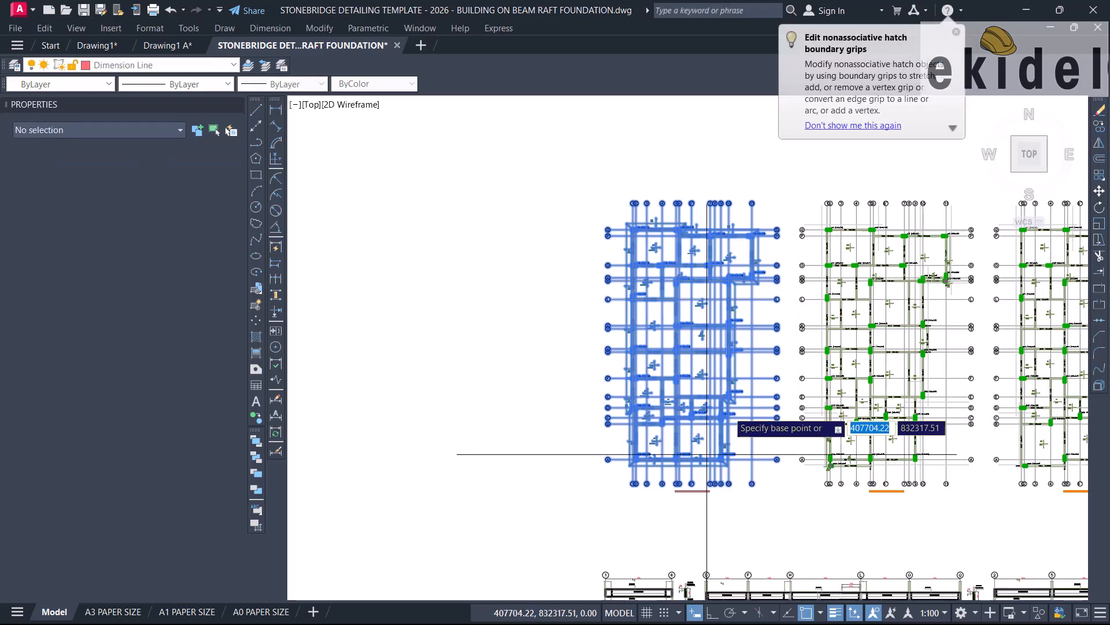
scroll(719, 298, "down", 8)
left_click(784, 340)
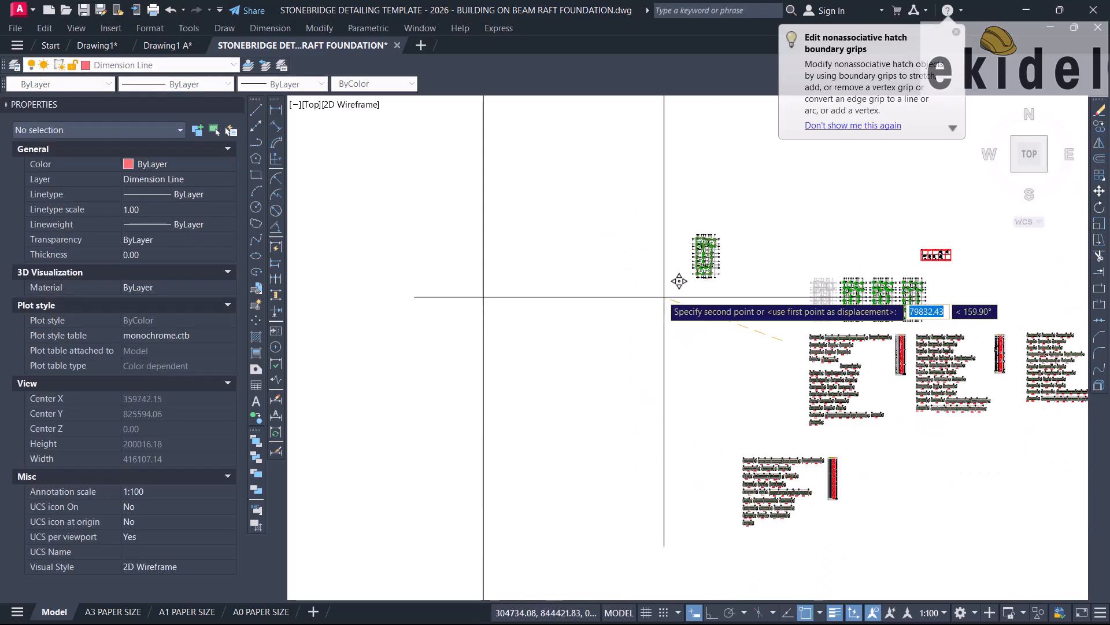
left_click(594, 294)
scroll(659, 215, "up", 5)
scroll(651, 236, "down", 9)
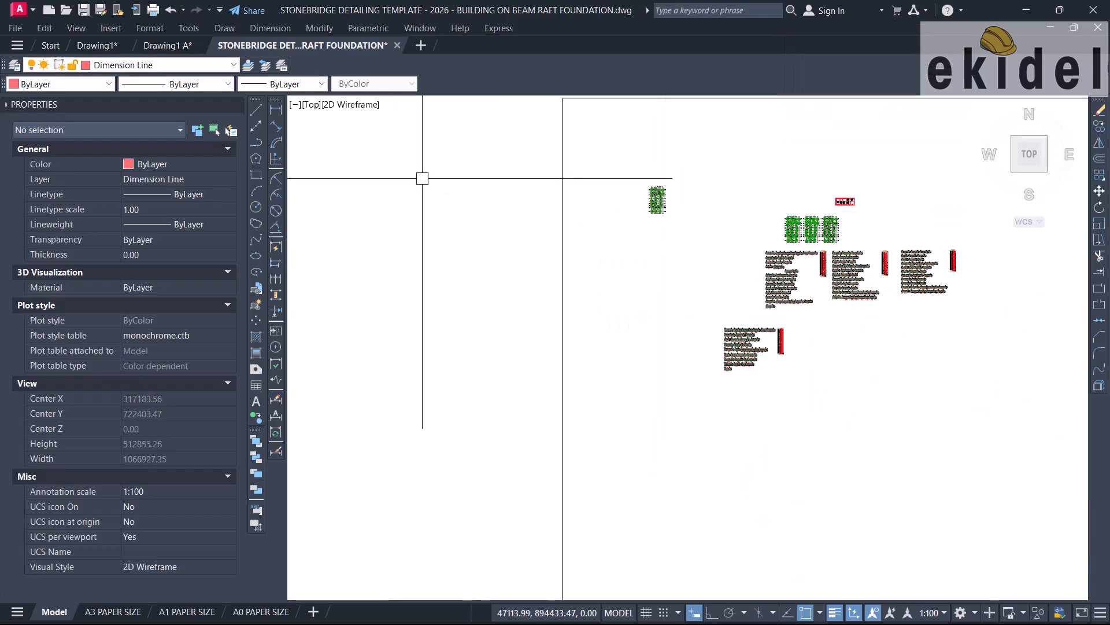
left_click(234, 103)
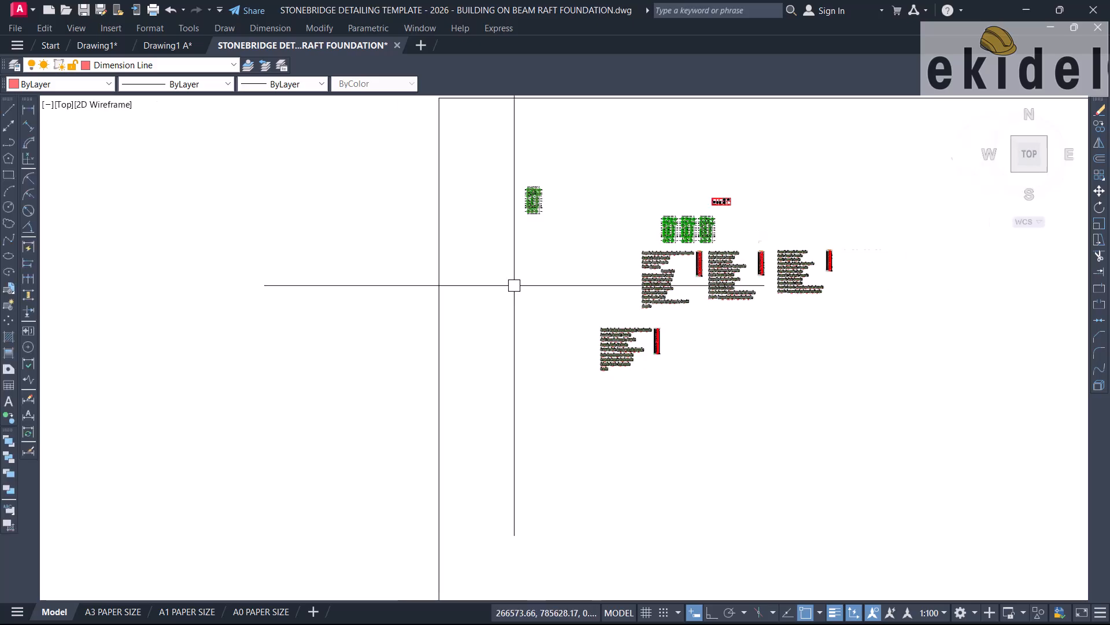
scroll(615, 302, "down", 6)
scroll(615, 295, "up", 2)
scroll(614, 251, "up", 5)
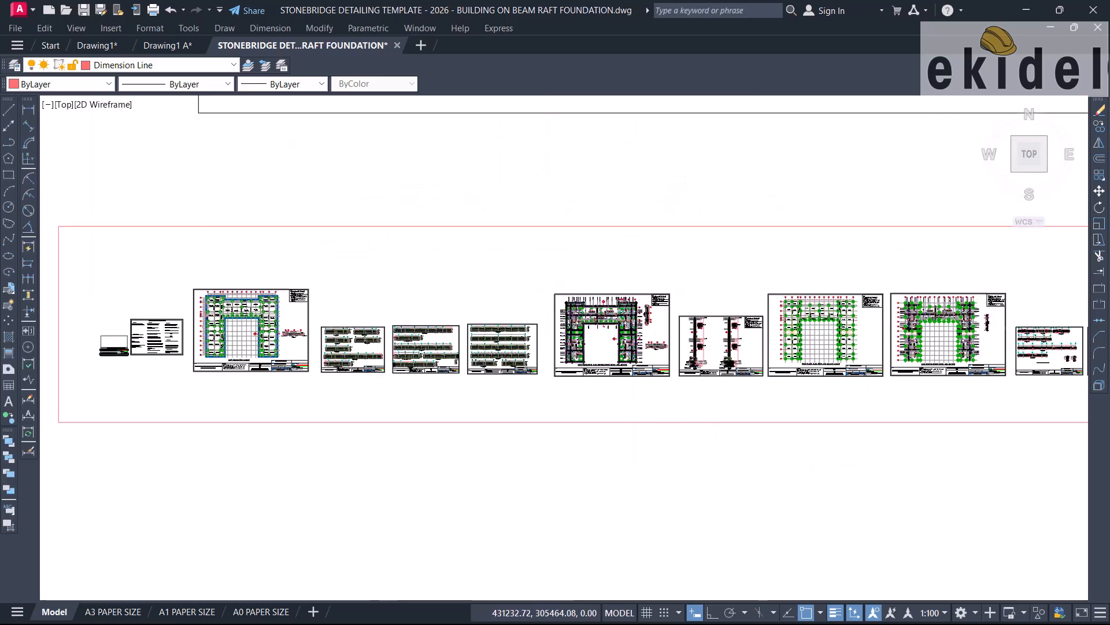
left_click(547, 268)
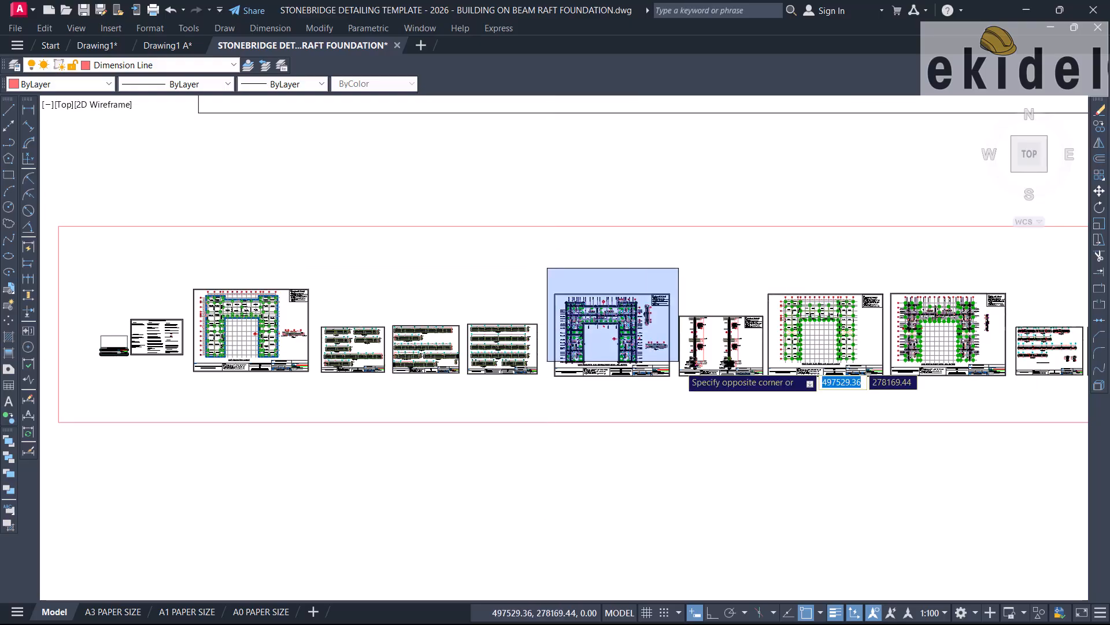
middle_click_drag(679, 361, 684, 351)
key("Escape")
scroll(209, 276, "up", 2)
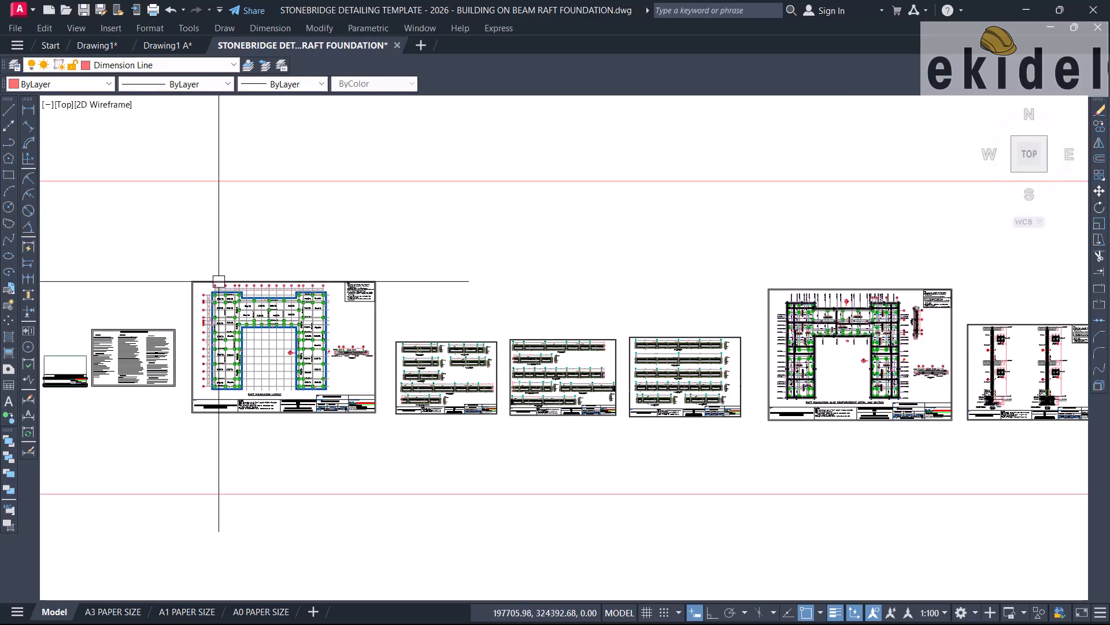
Copy the template's complete raft foundation layout sheet to the space just right of the relocated foundation layout.
left_click(184, 251)
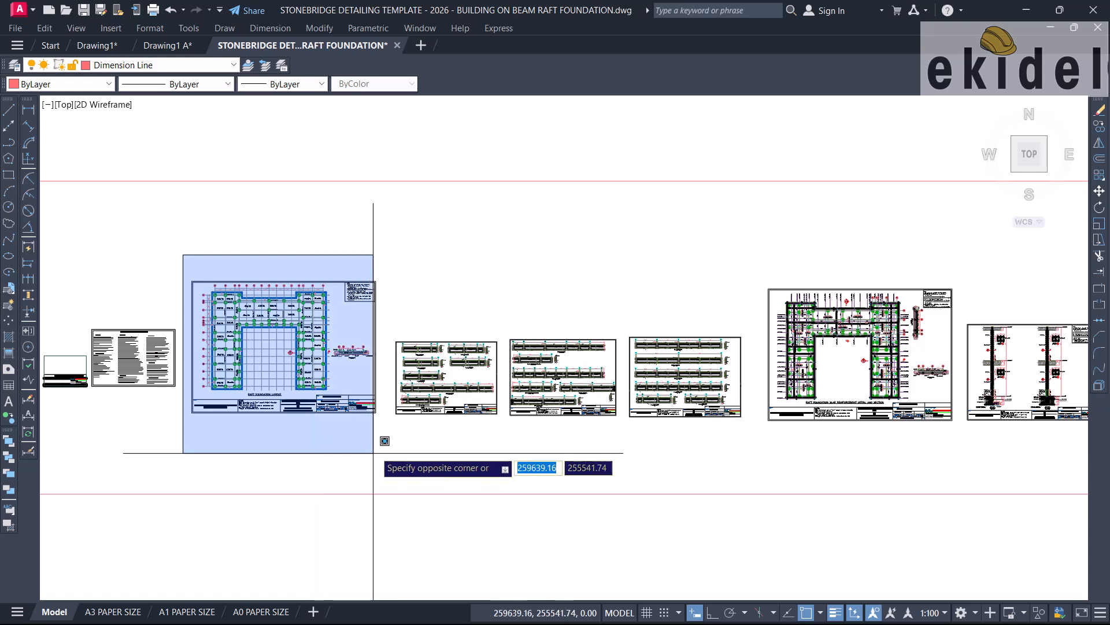
left_click(385, 436)
type("co")
key("Return")
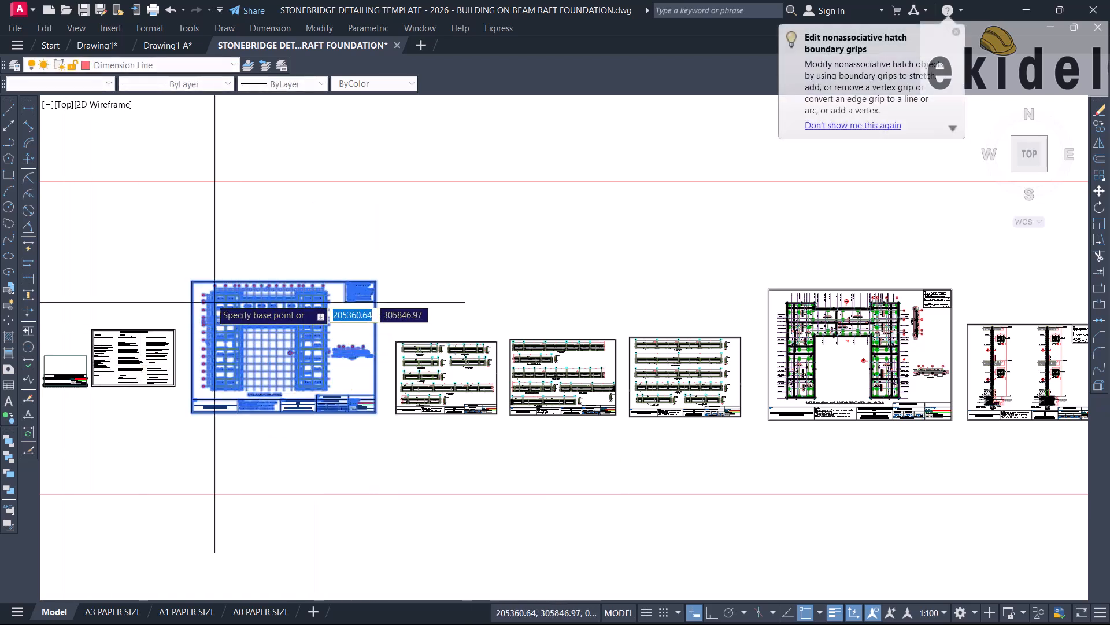
left_click(192, 282)
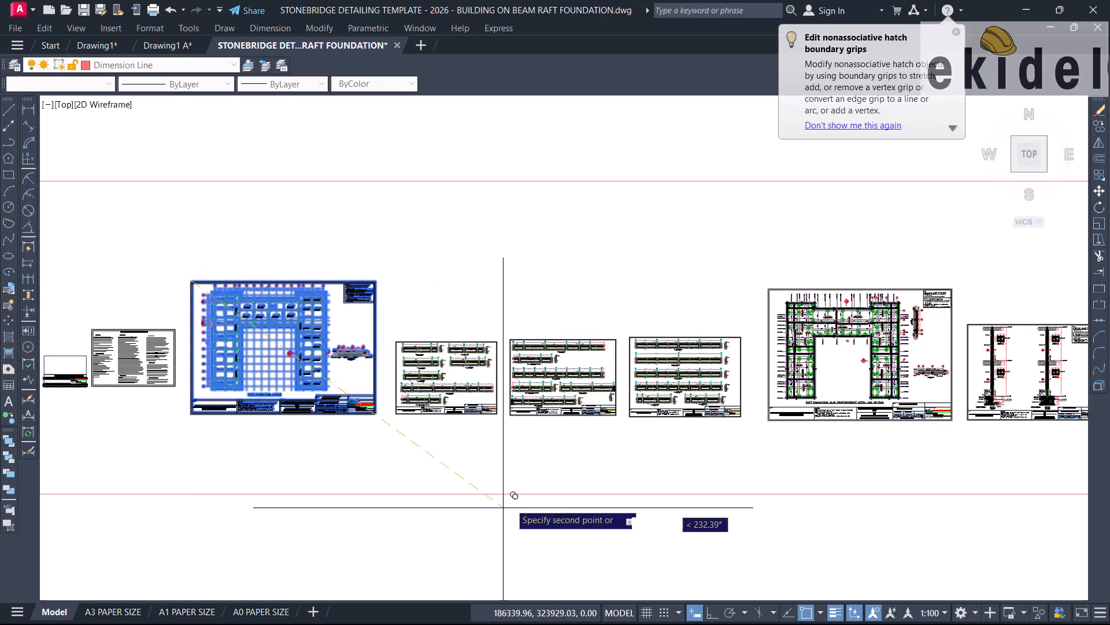
scroll(521, 484, "down", 6)
scroll(536, 389, "up", 6)
scroll(492, 312, "up", 6)
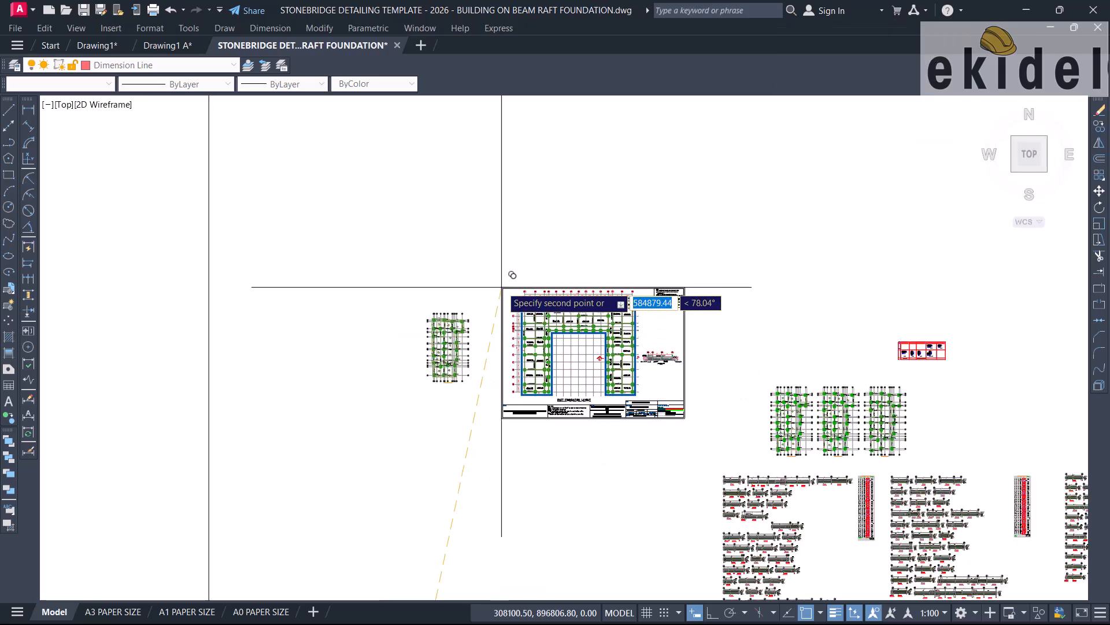
left_click(474, 255)
key("Escape")
scroll(512, 315, "up", 2)
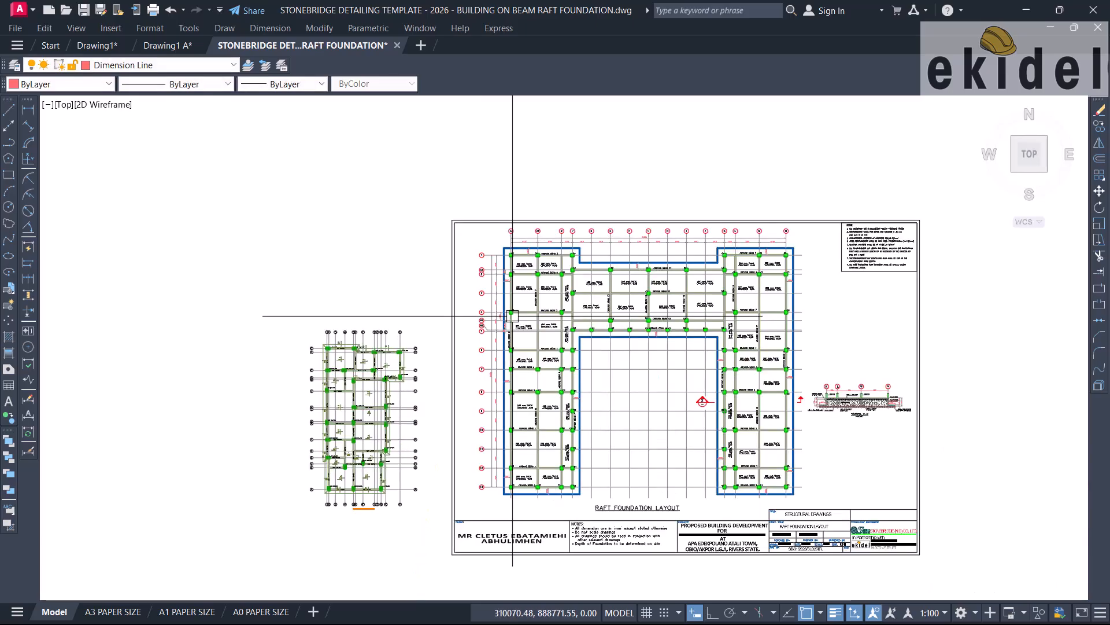
Match the slab edge line above beam FB1 to the properties of the copied sheet's blue raft outline.
scroll(514, 315, "up", 4)
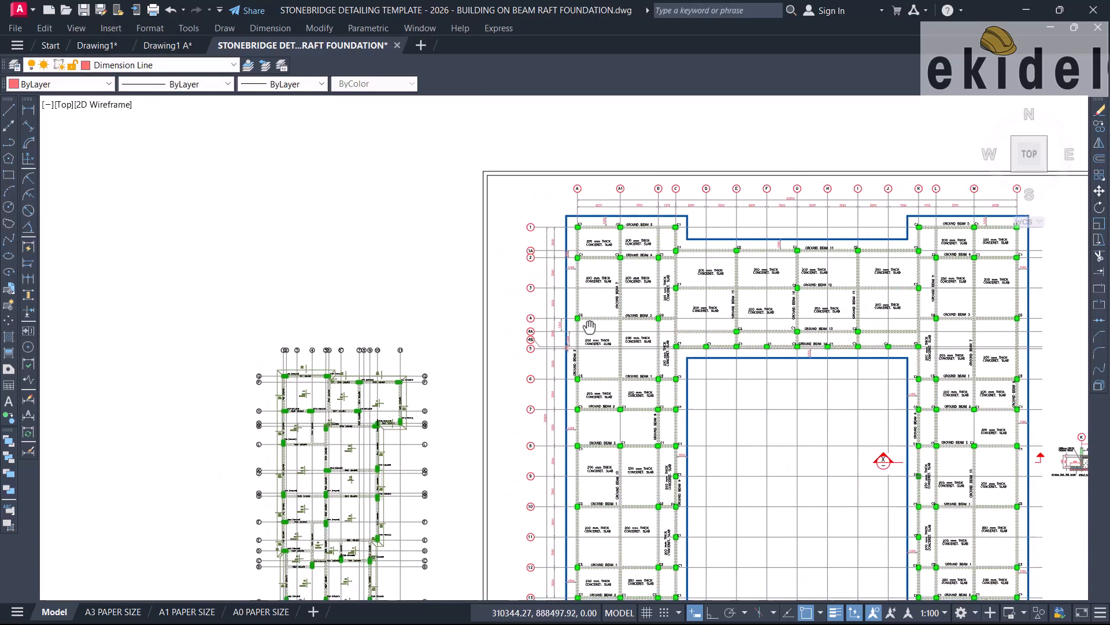
scroll(709, 142, "up", 4)
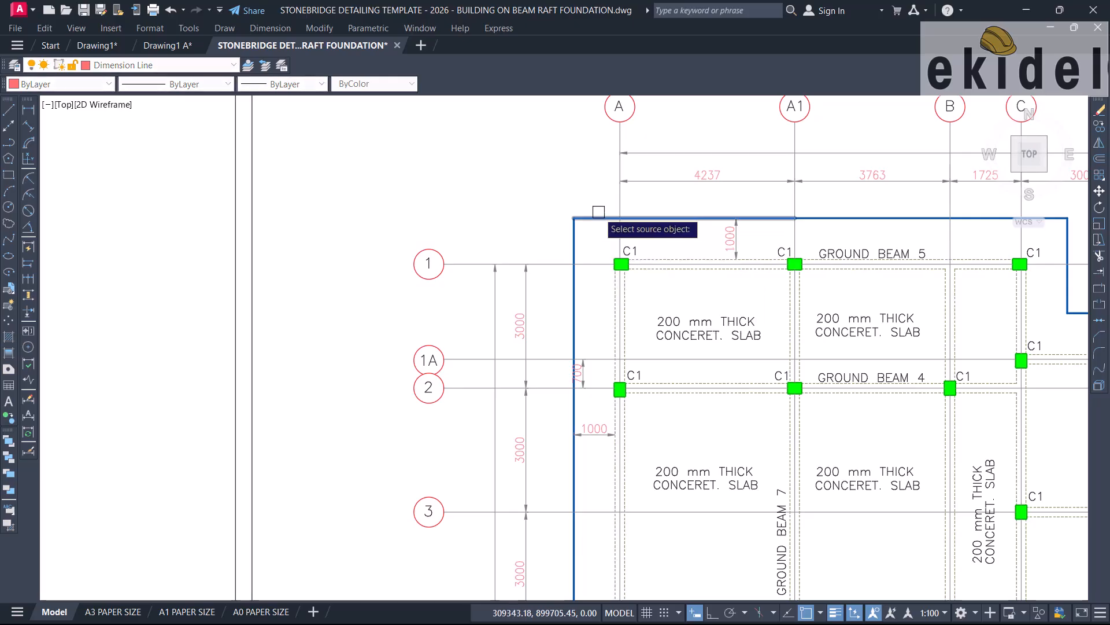
scroll(597, 215, "down", 8)
scroll(578, 266, "up", 8)
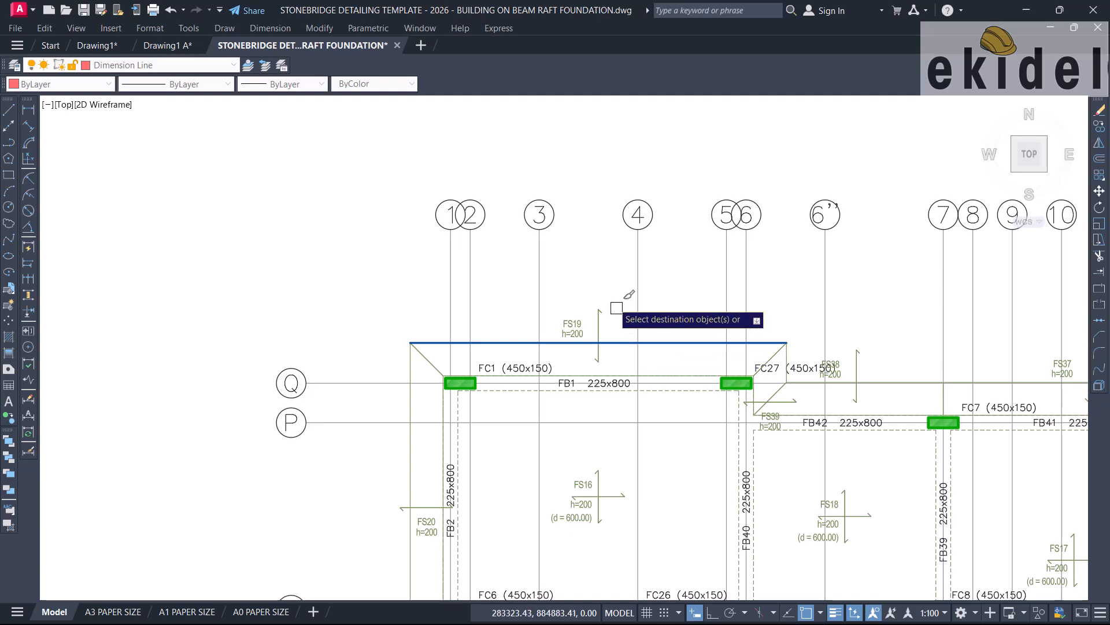
scroll(573, 327, "up", 4)
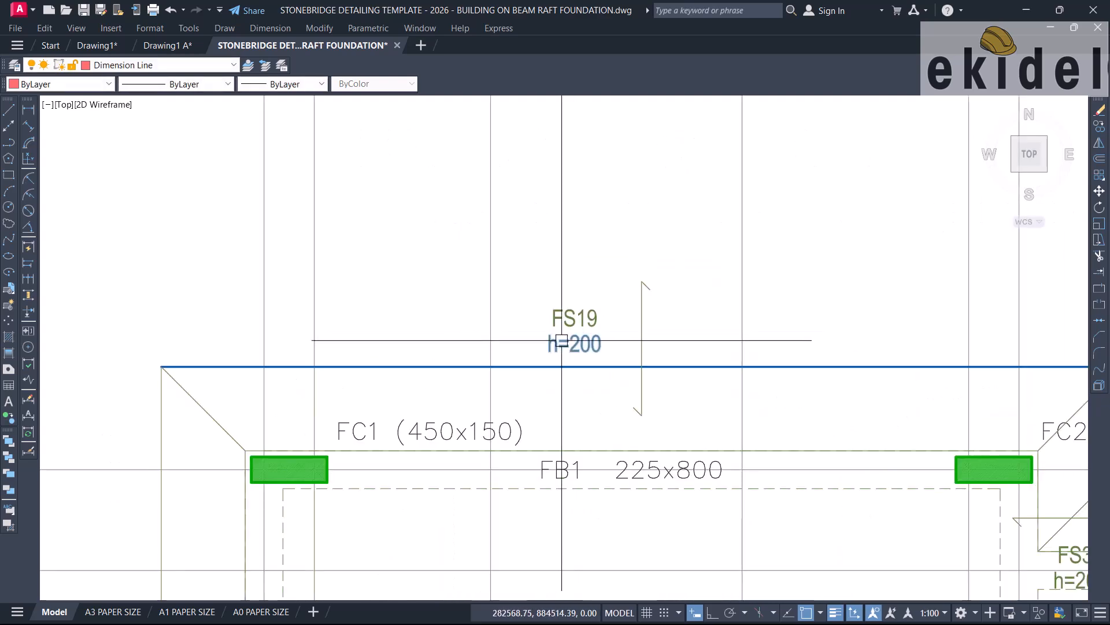
Compare the slab label FS19 above beam FB1 with the slab thickness notes on the copied raft foundation sheet.
scroll(559, 313, "down", 6)
scroll(559, 313, "up", 8)
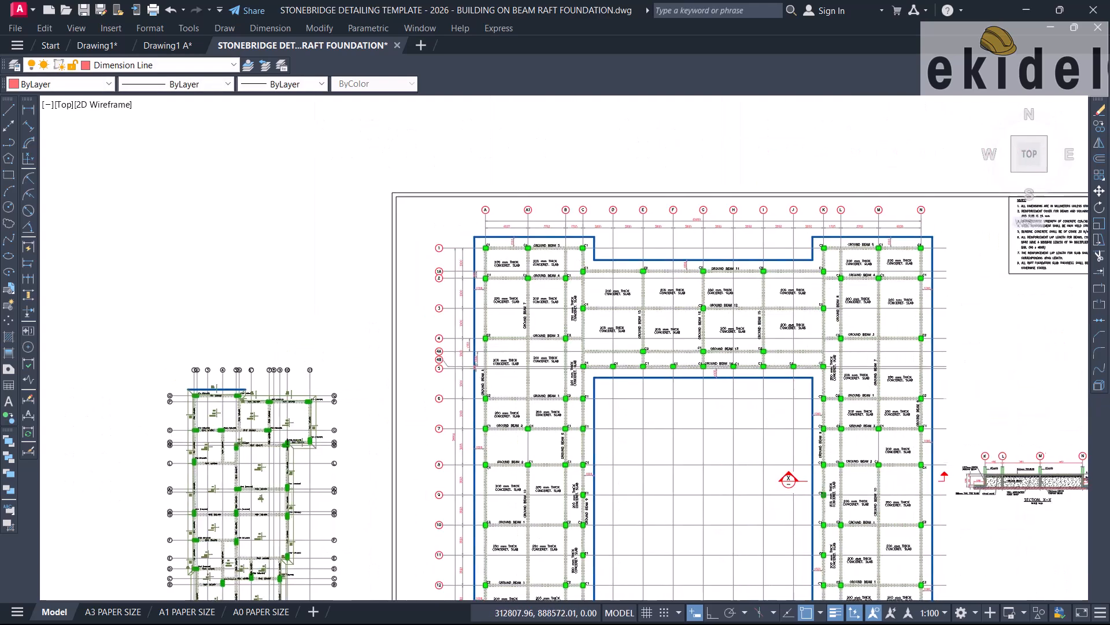
scroll(628, 286, "down", 4)
middle_click_drag(528, 300, 729, 354)
scroll(550, 275, "up", 4)
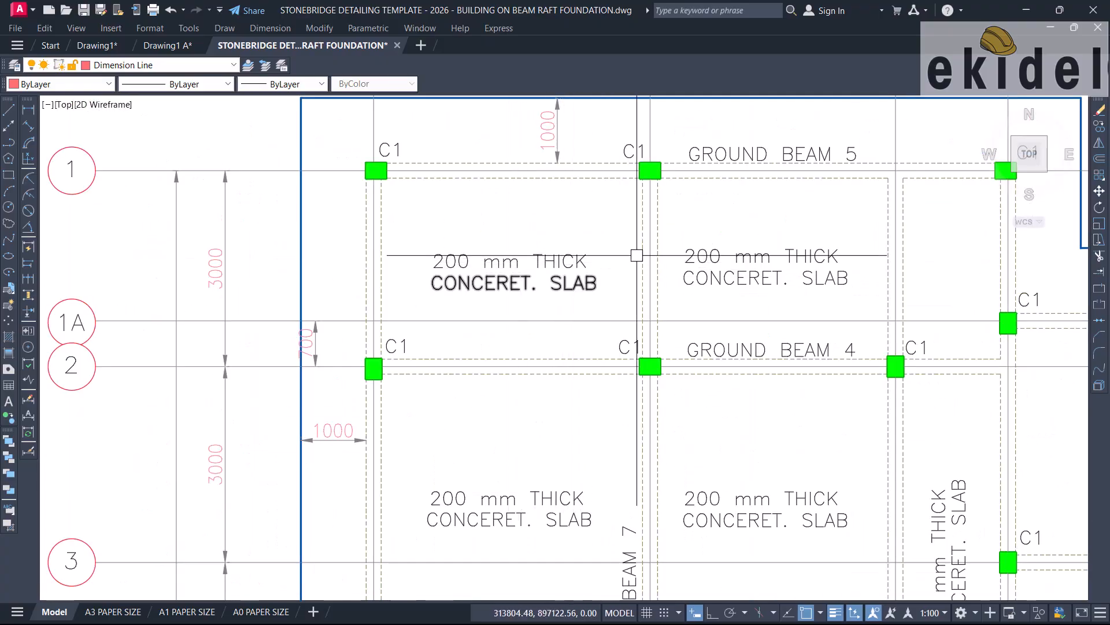
scroll(613, 260, "down", 6)
scroll(441, 352, "up", 12)
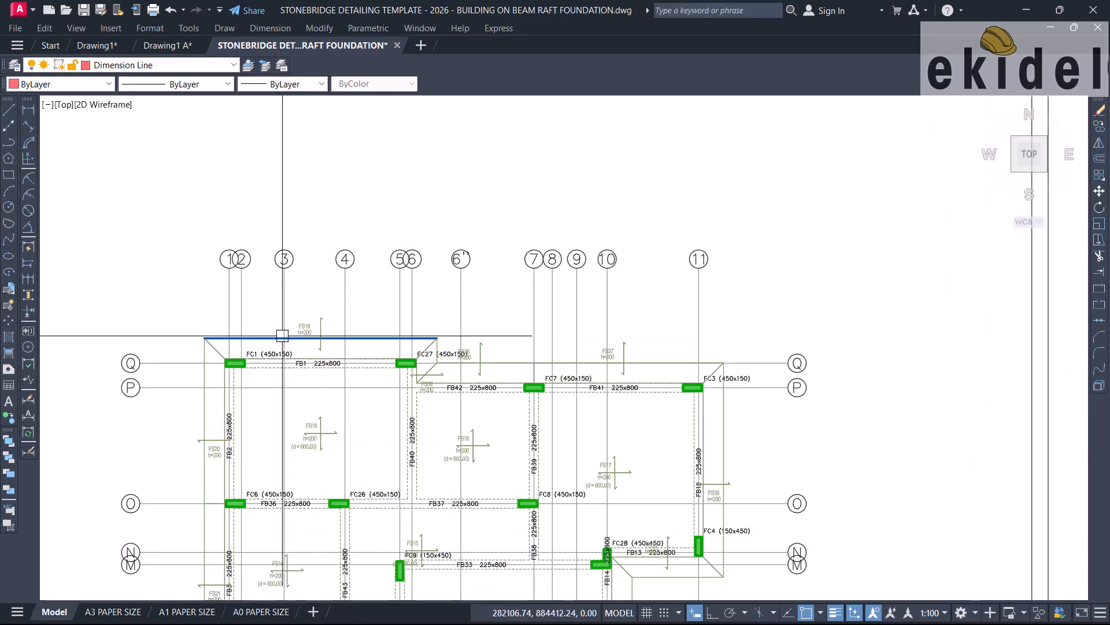
Select the FS19 label and its span arrow, extend the selection to all similar objects, and erase them throughout the drawing.
left_click(348, 318)
left_click(357, 337)
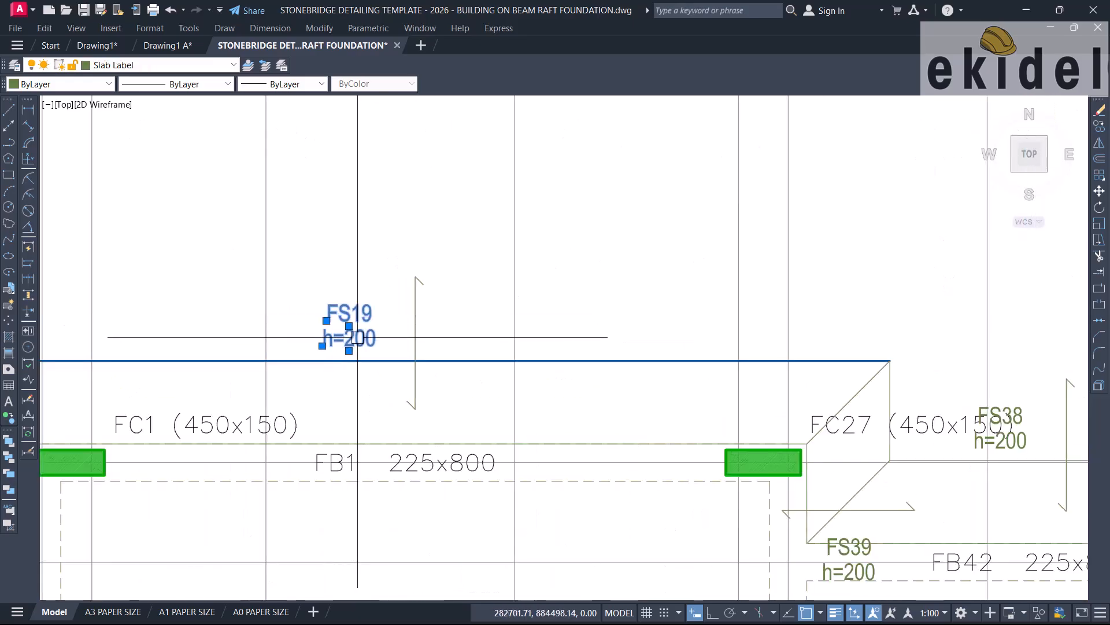
left_click(421, 299)
left_click(392, 308)
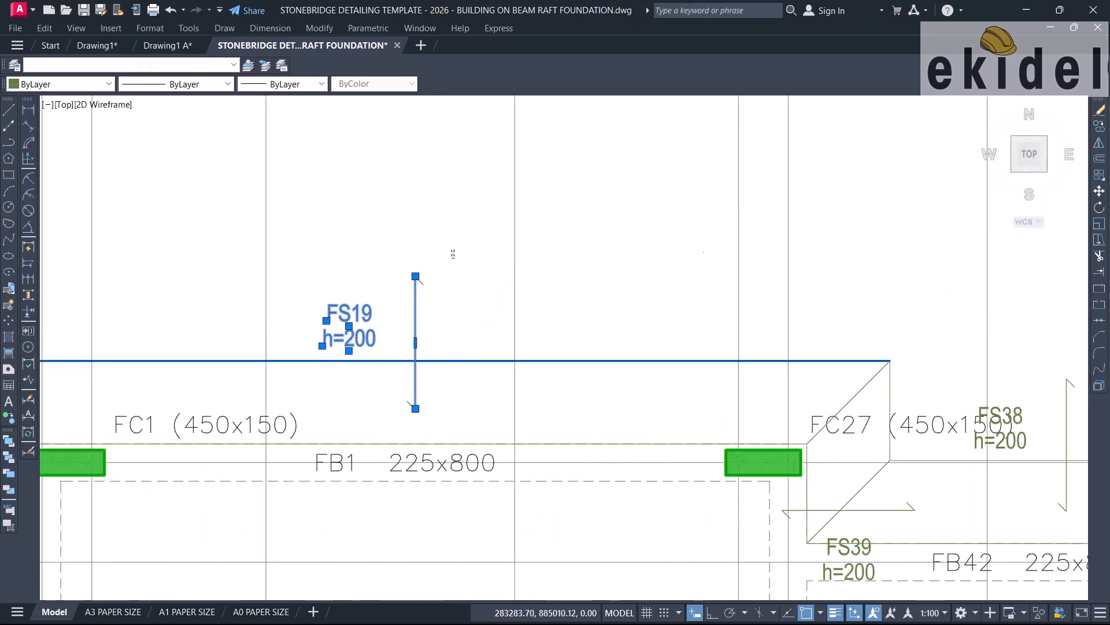
scroll(445, 251, "down", 5)
right_click(453, 248)
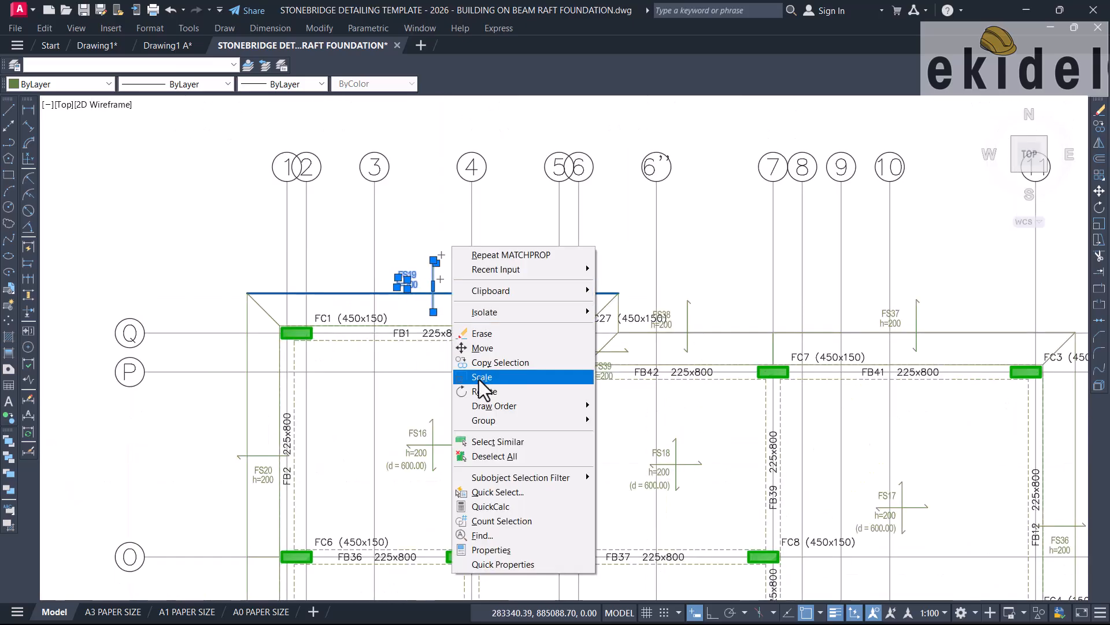
left_click(488, 441)
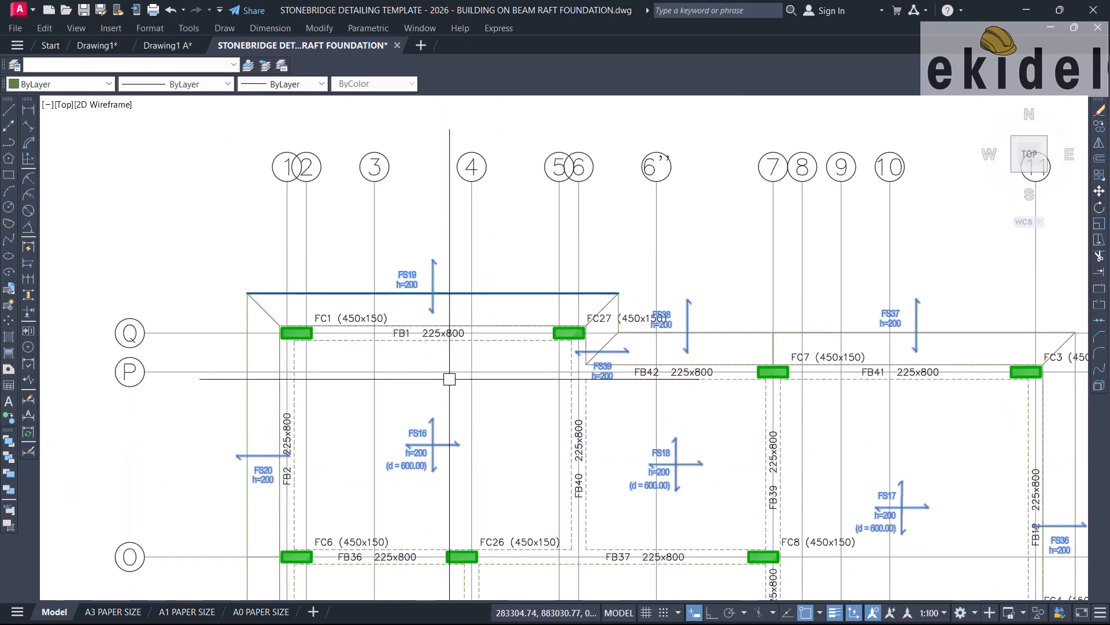
scroll(440, 288, "down", 8)
scroll(440, 288, "down", 1)
scroll(434, 283, "up", 8)
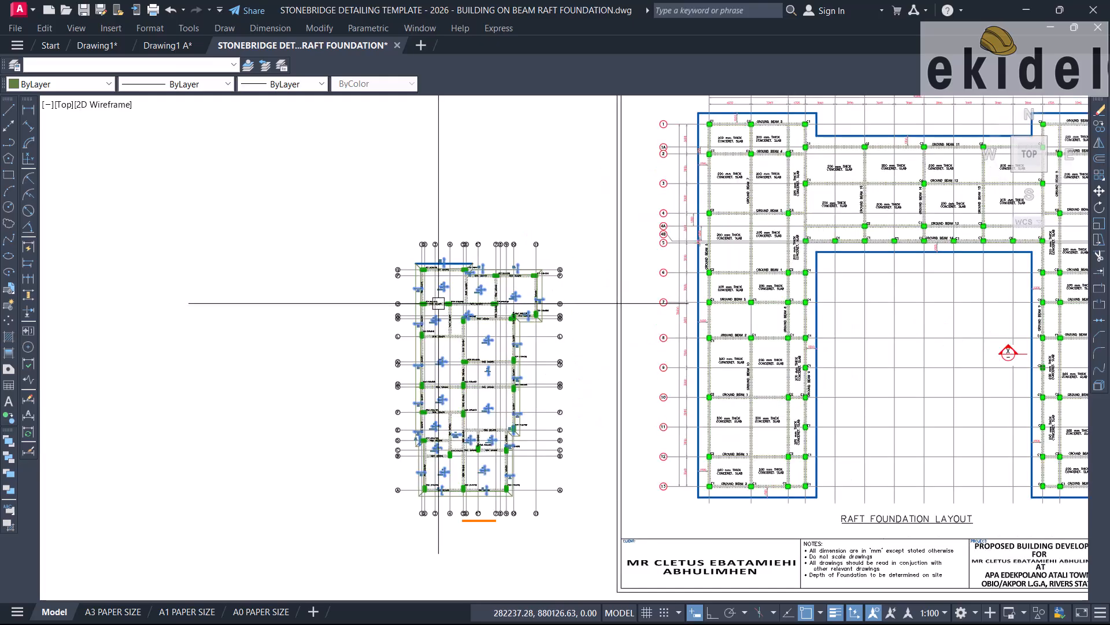
scroll(426, 276, "up", 2)
scroll(405, 260, "down", 12)
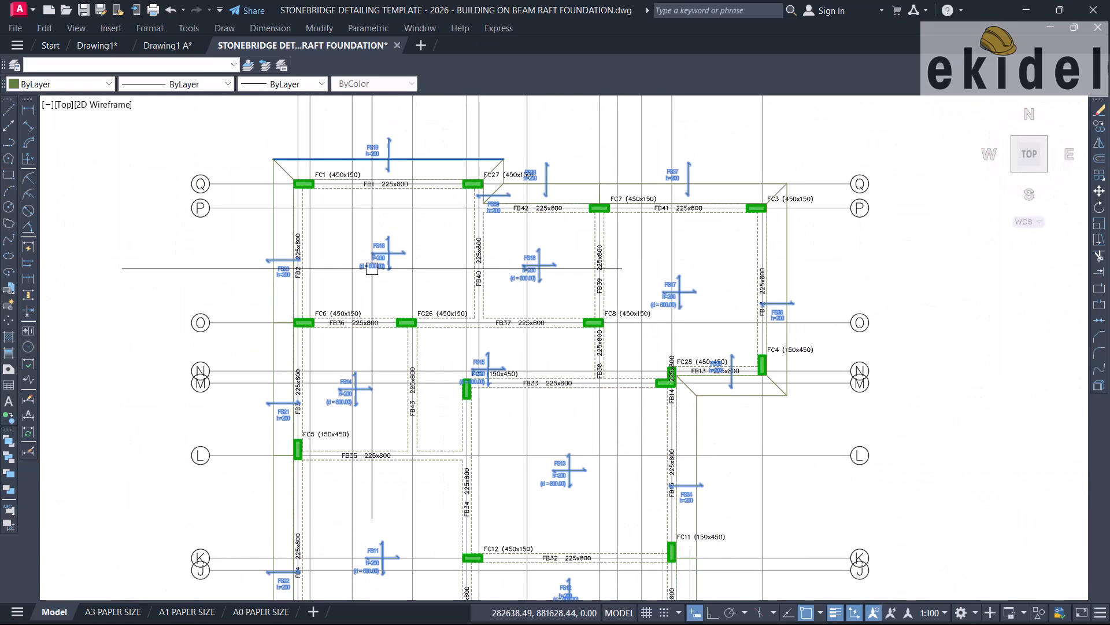
scroll(488, 267, "down", 4)
scroll(488, 267, "up", 12)
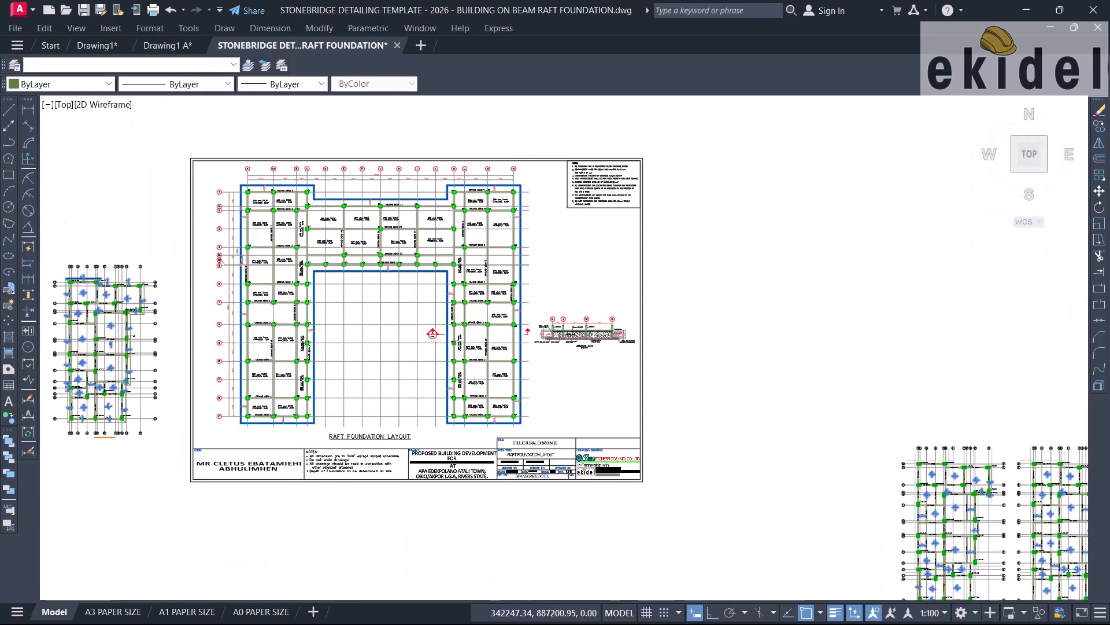
scroll(463, 249, "down", 12)
scroll(525, 240, "down", 3)
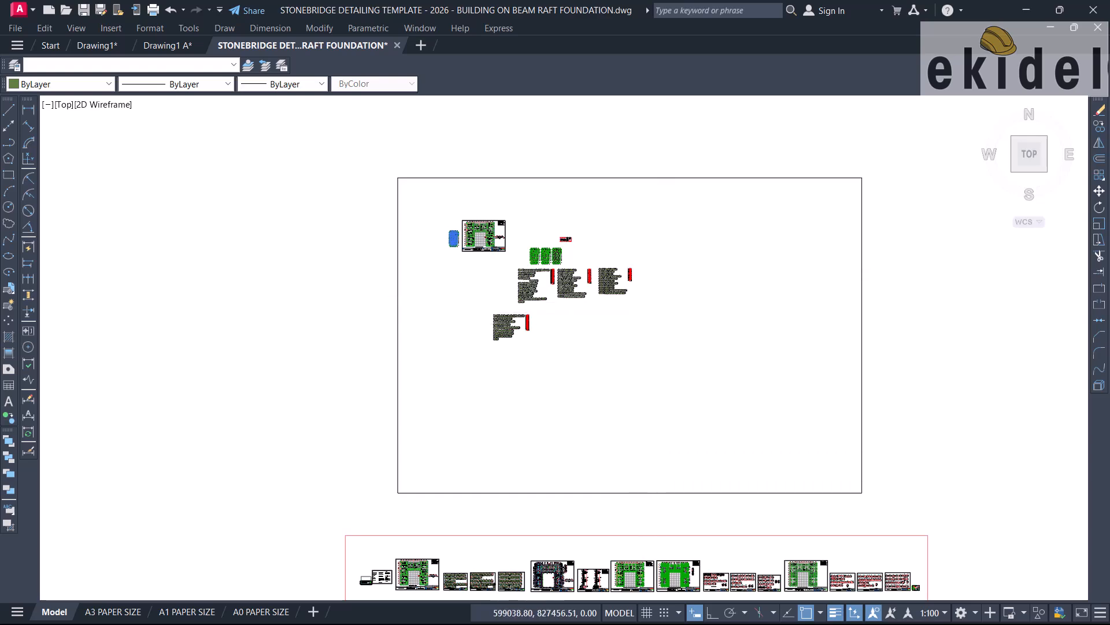
scroll(638, 258, "down", 2)
scroll(526, 461, "up", 4)
middle_click_drag(530, 342, 569, 542)
middle_click_drag(572, 344, 593, 582)
scroll(572, 349, "up", 2)
scroll(570, 327, "up", 3)
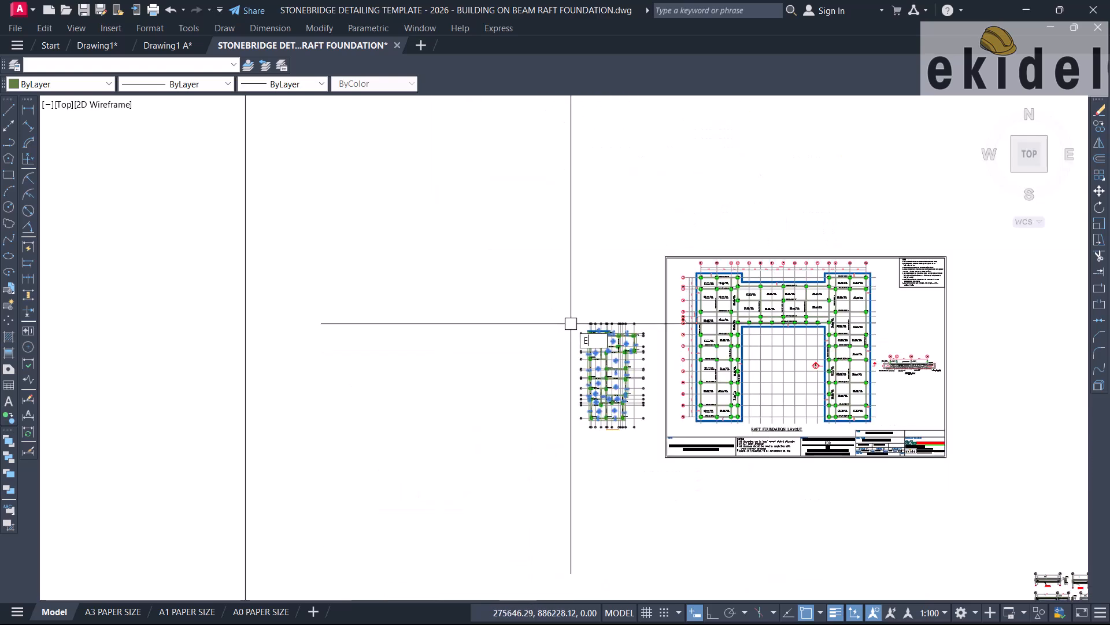
scroll(610, 345, "up", 5)
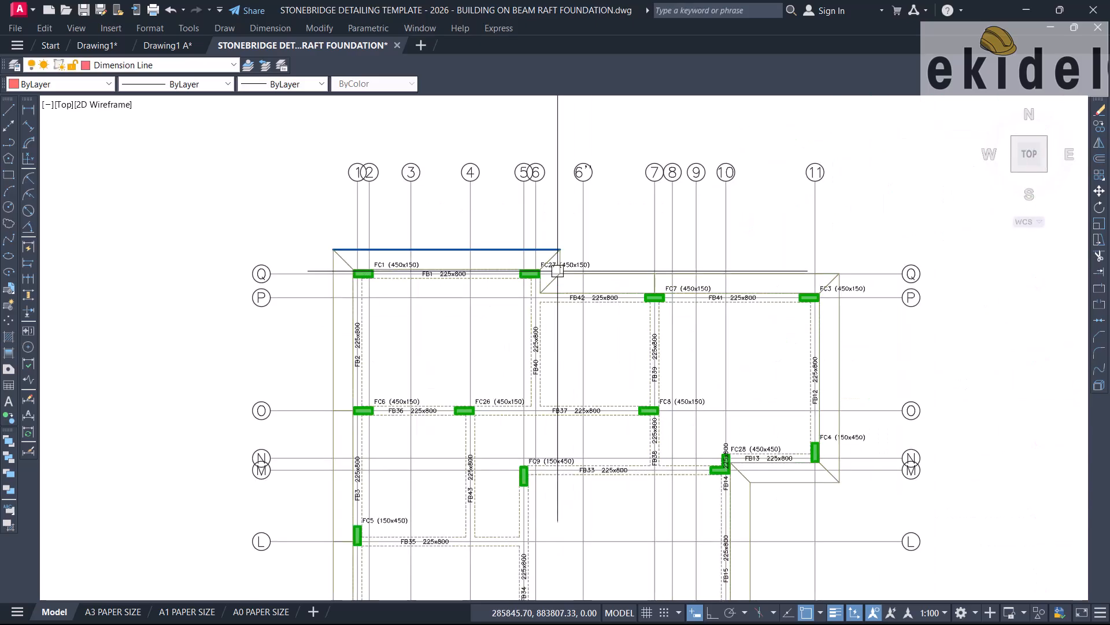
Match the foundation layout's left slab edge, from grid Q down to grid G, to the copied sheet's blue raft outline.
middle_click_drag(561, 268, 596, 347)
key("Return")
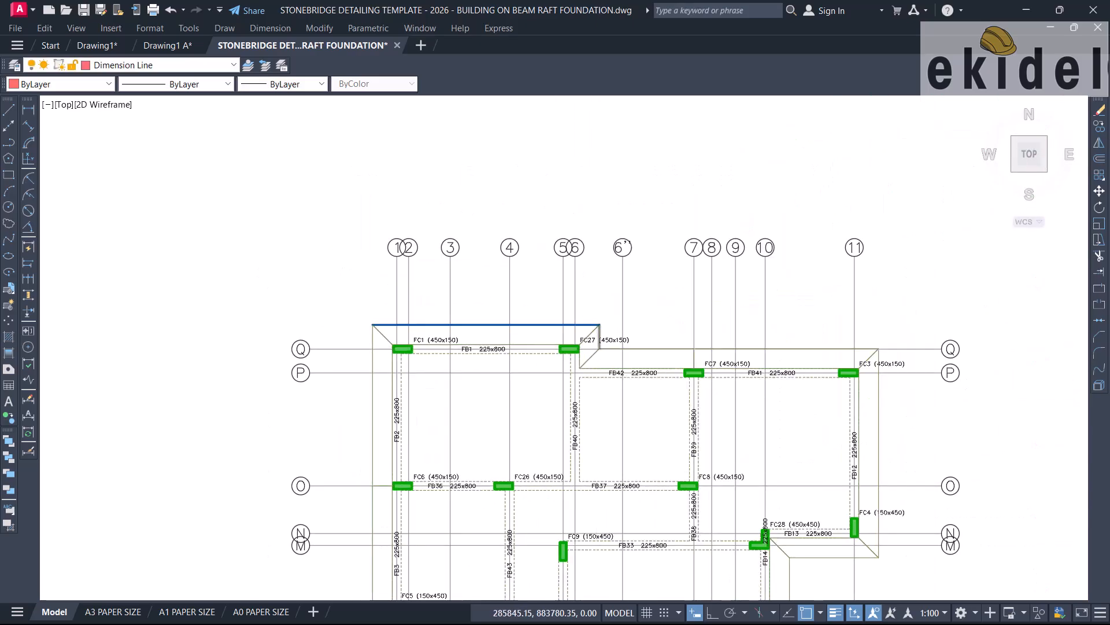
scroll(522, 351, "down", 5)
scroll(759, 273, "up", 4)
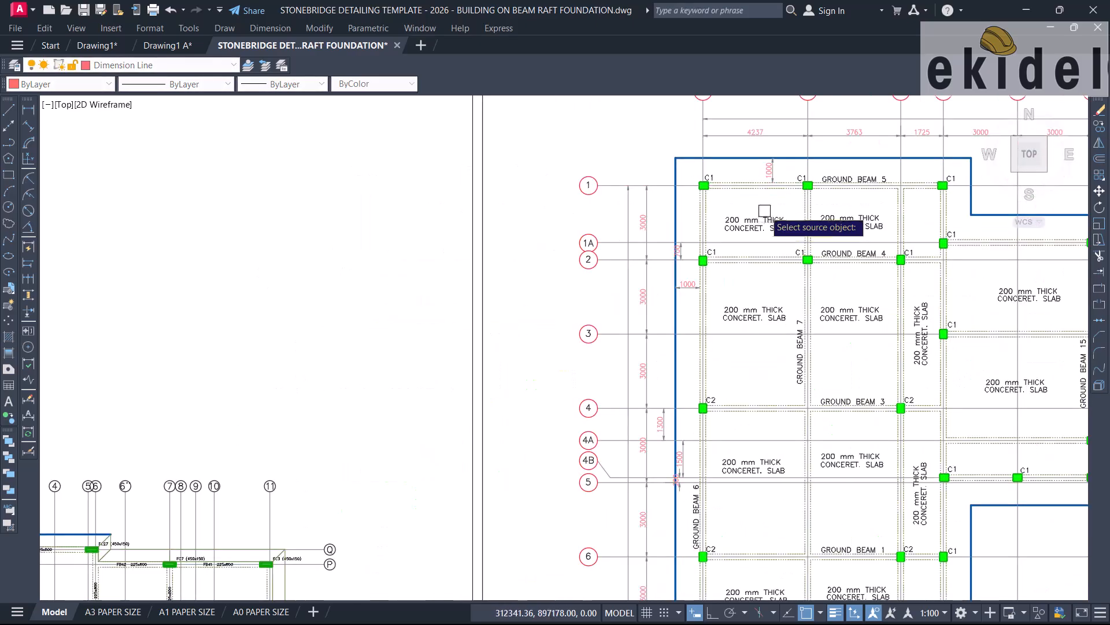
left_click(752, 159)
scroll(596, 258, "down", 5)
scroll(553, 312, "up", 6)
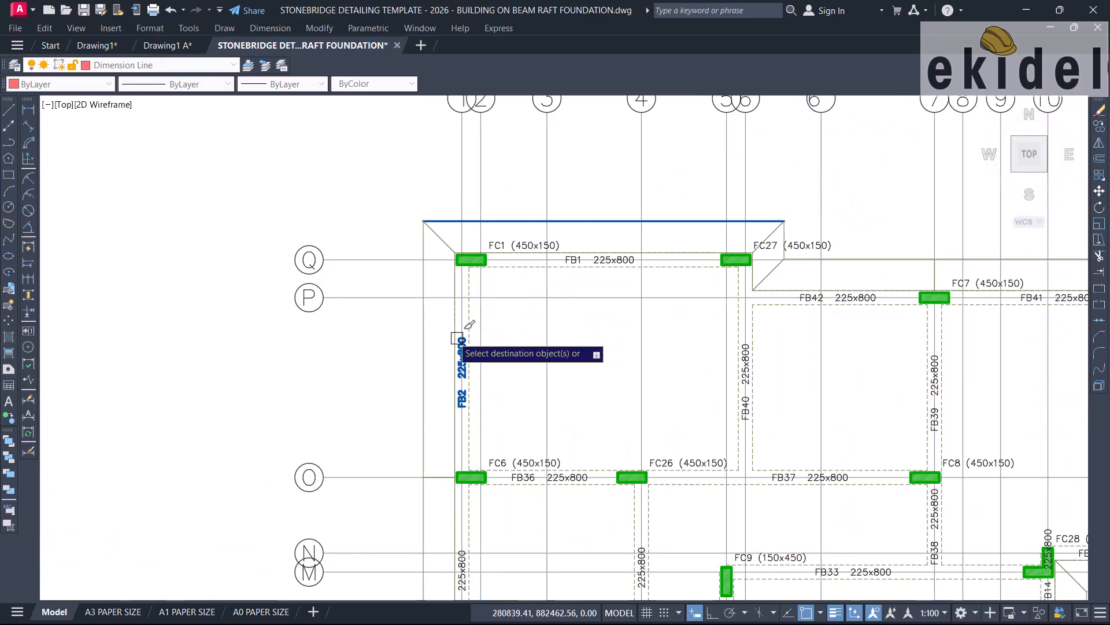
scroll(427, 323, "down", 2)
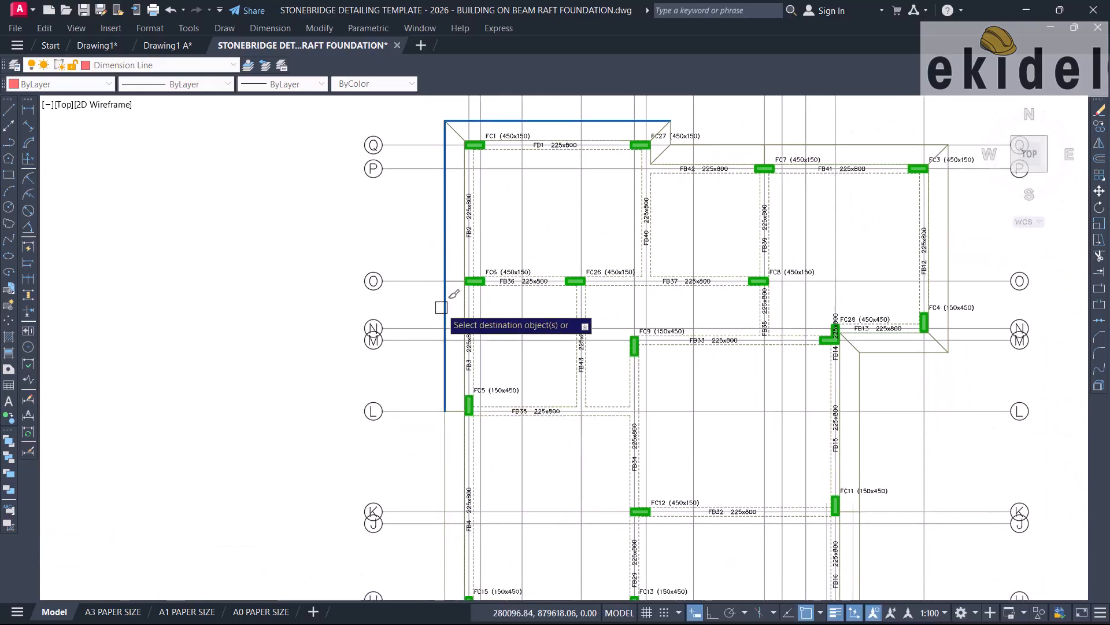
left_click(463, 324)
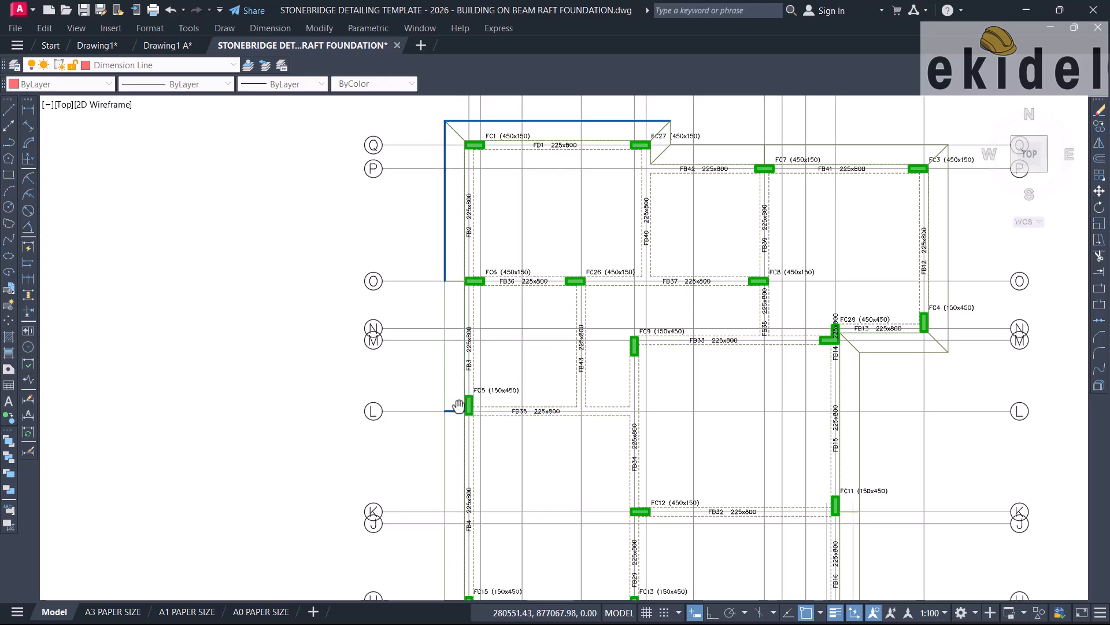
middle_click_drag(448, 399, 446, 314)
left_click(443, 355)
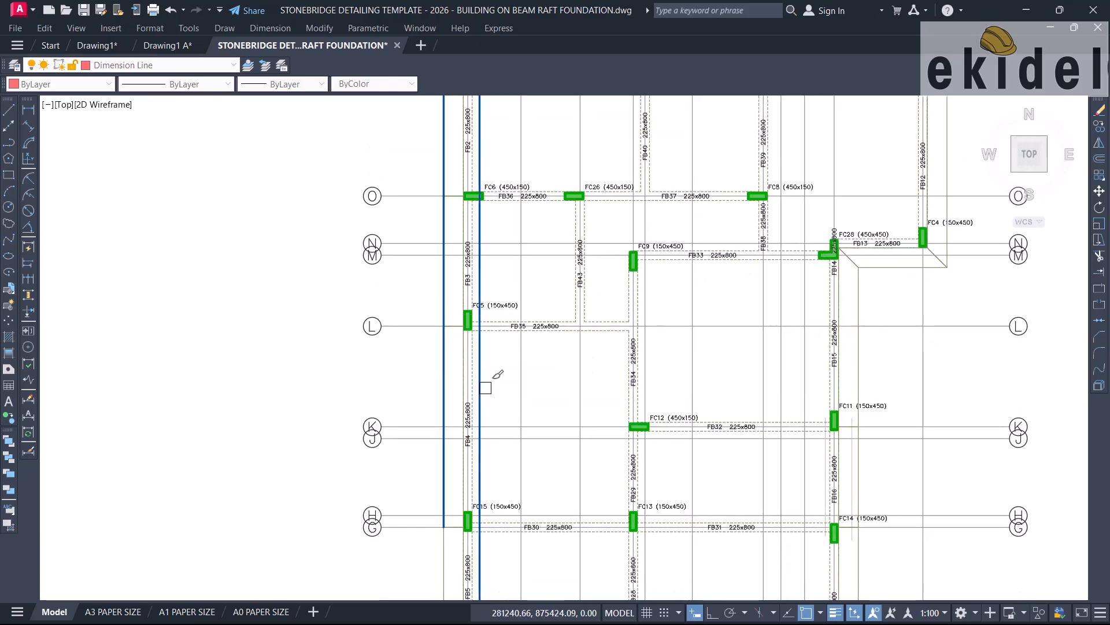
Give the left slab edge below grid G and the stepped corner beside column FC17 the same blue outline properties.
middle_click_drag(485, 388, 469, 283)
middle_click_drag(506, 431, 463, 292)
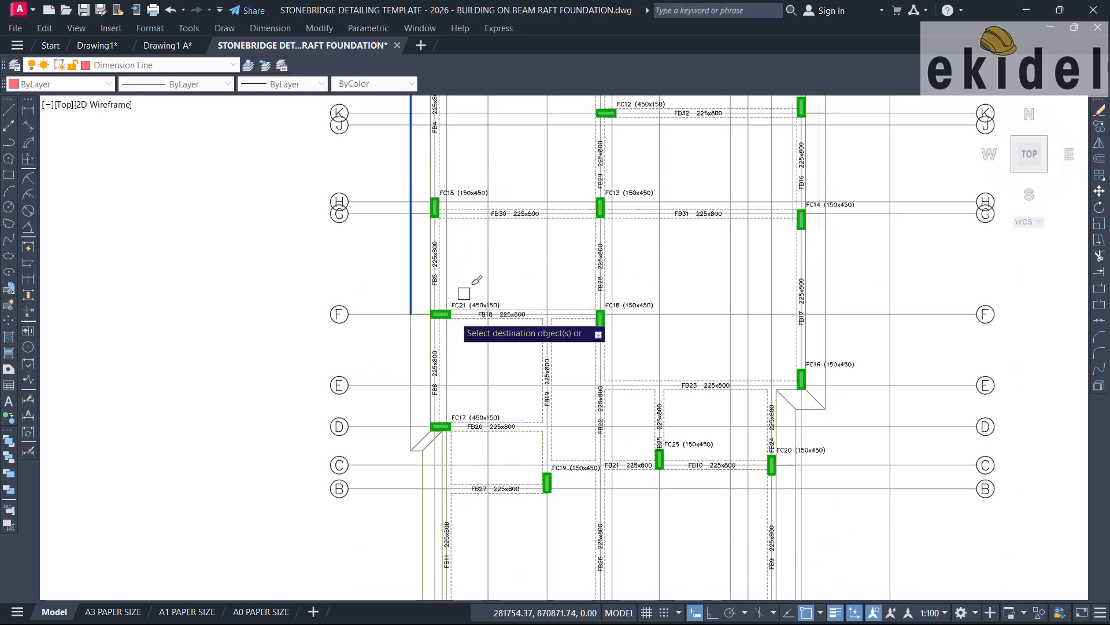
scroll(431, 455, "up", 5)
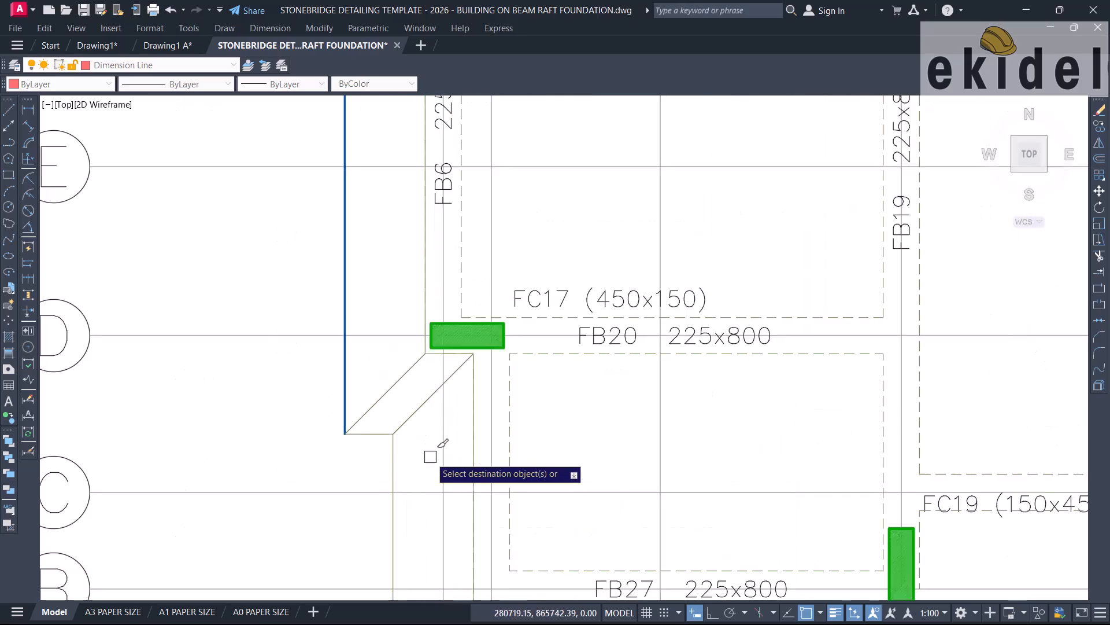
left_click(393, 453)
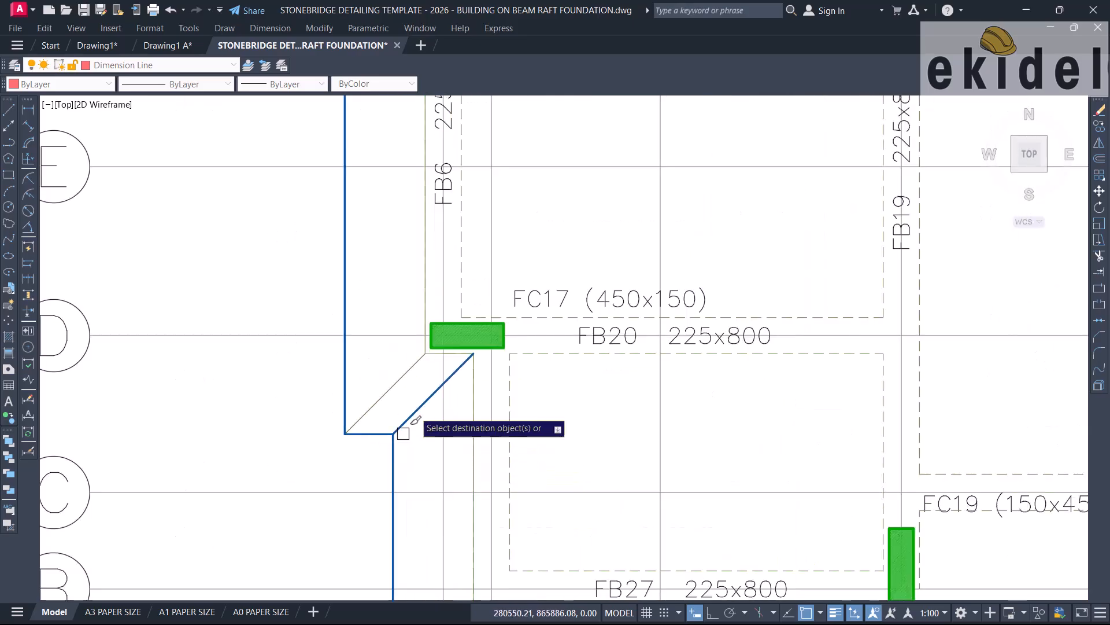
Apply the blue outline properties to the bottom slab edge below beams FB7 and FB8.
scroll(404, 428, "down", 4)
scroll(459, 524, "up", 1)
scroll(460, 525, "up", 2)
left_click(540, 528)
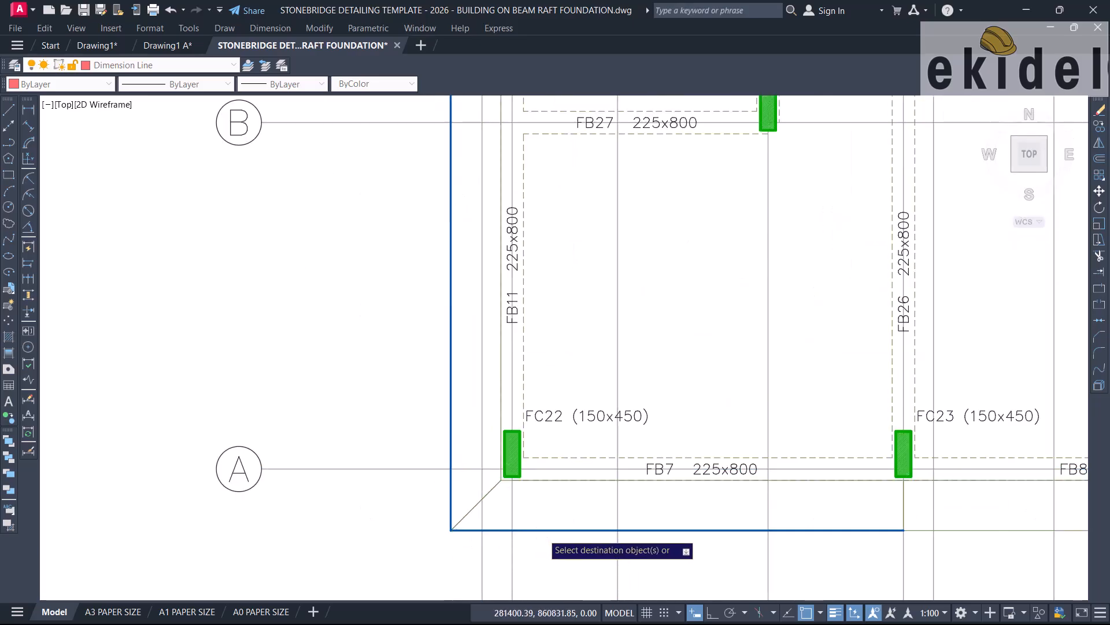
scroll(471, 465, "down", 4)
scroll(693, 513, "up", 2)
scroll(693, 512, "up", 2)
left_click(678, 483)
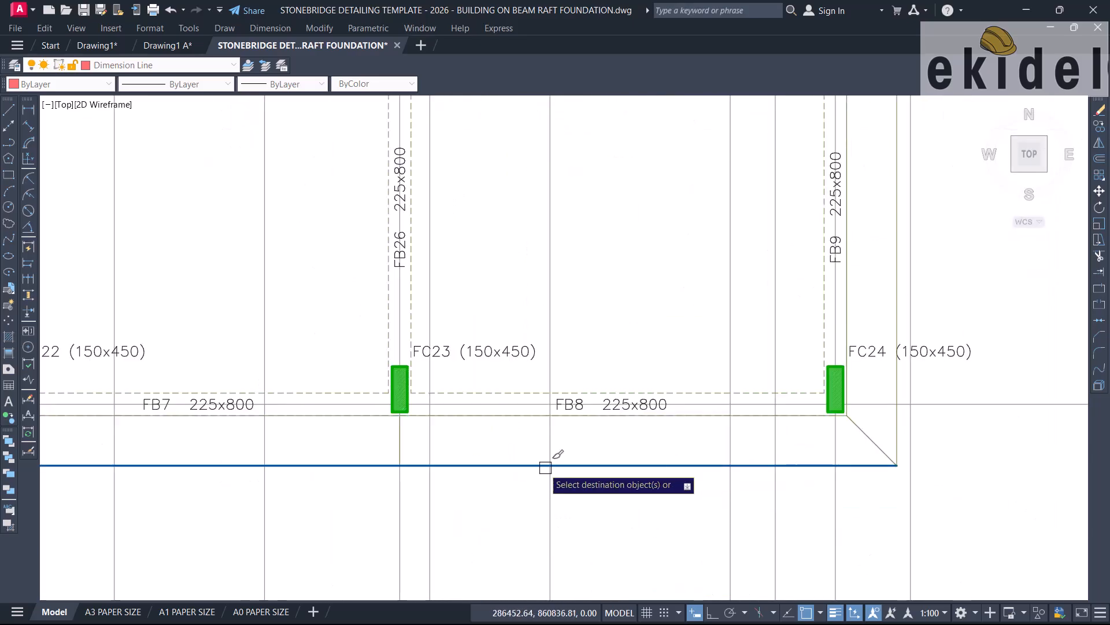
Match the right slab edge beside beam FB9 and the step below column FC16 to the blue raft outline.
scroll(545, 467, "down", 2)
left_click(762, 351)
left_click(764, 297)
middle_click_drag(765, 292, 694, 547)
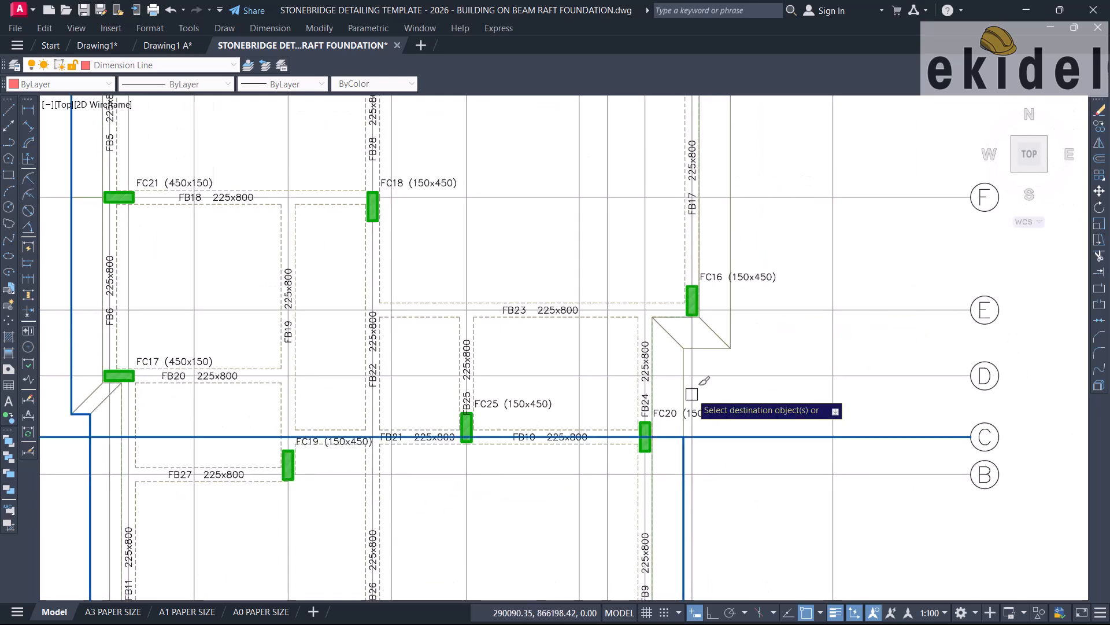
scroll(691, 361, "up", 2)
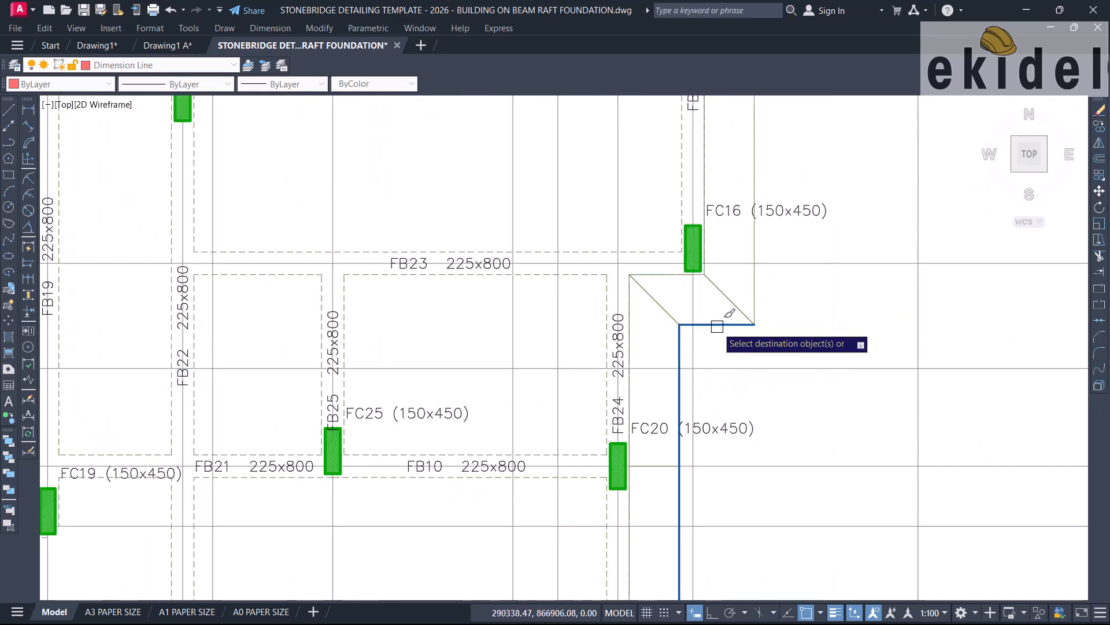
Match the right slab edge from column FC16 up past FC11, and the edge below beam FB13, to the blue outline.
scroll(752, 295, "down", 3)
scroll(744, 446, "up", 4)
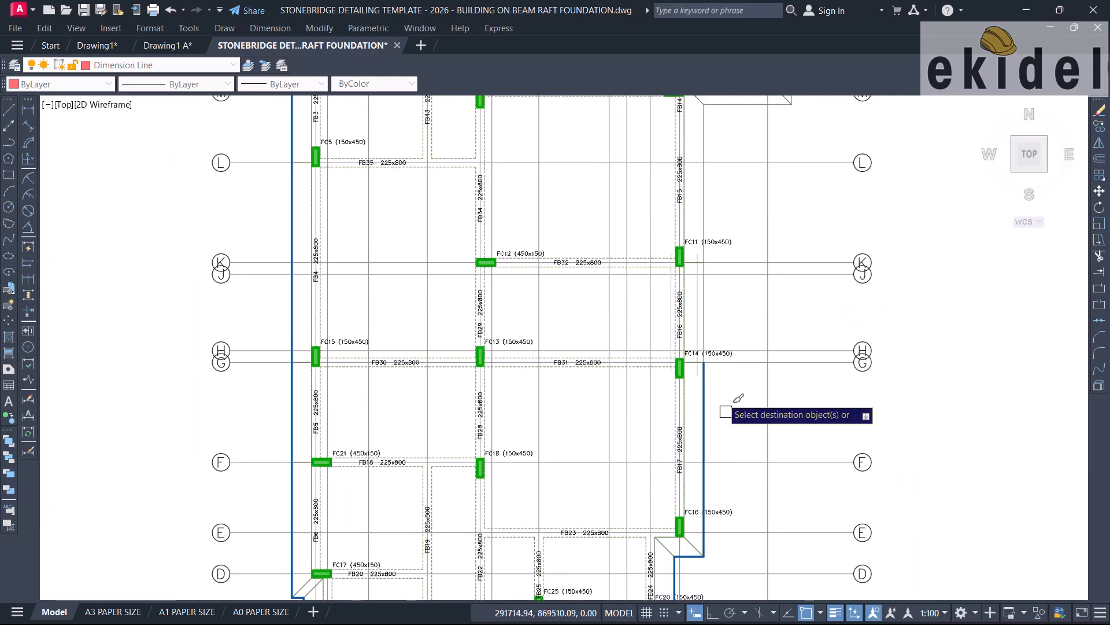
middle_click_drag(722, 290, 705, 508)
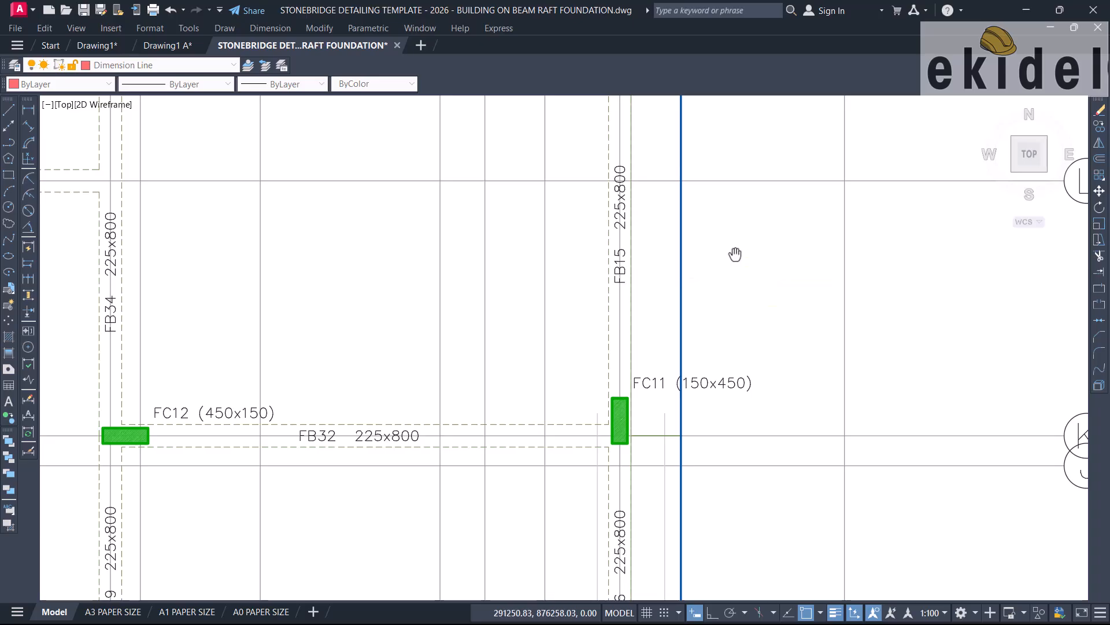
middle_click_drag(735, 254, 733, 506)
scroll(735, 290, "up", 2)
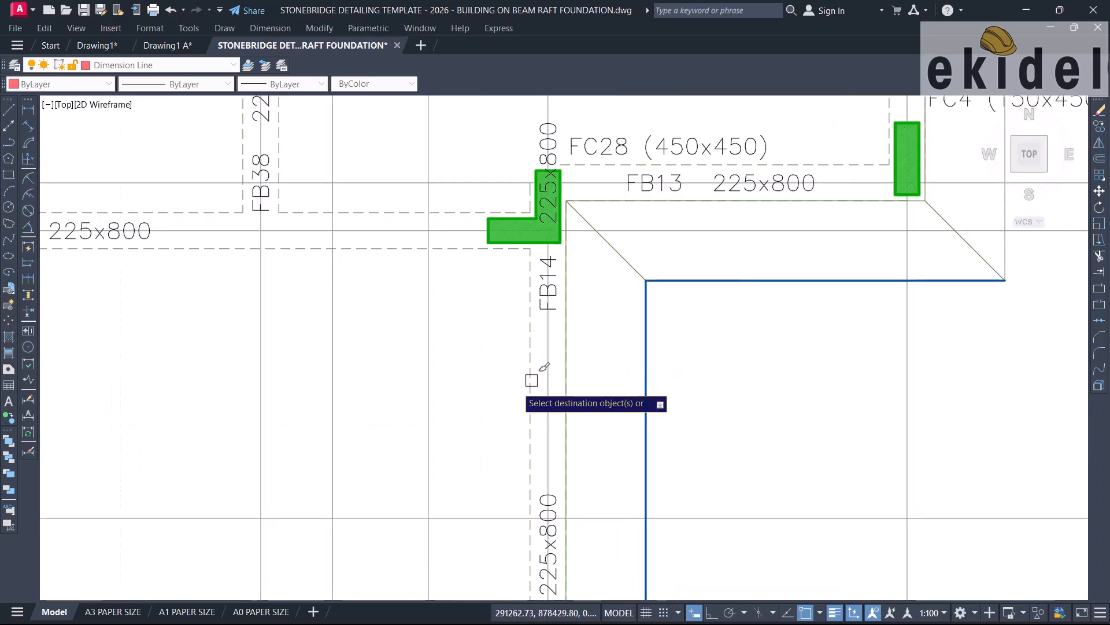
Match the slab edges beside FB12, above FB41 and FB42, and at the FC27 step to the blue outline, completing the perimeter.
scroll(526, 381, "down", 4)
scroll(709, 292, "up", 2)
left_click(707, 290)
scroll(690, 381, "down", 4)
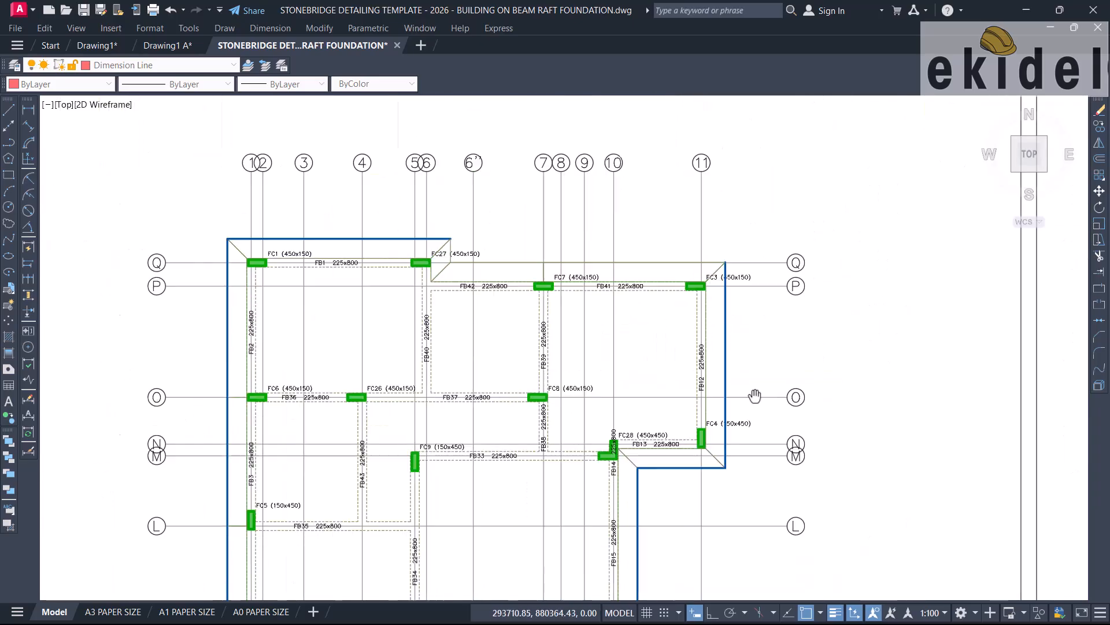
middle_click_drag(730, 316, 759, 404)
scroll(676, 254, "up", 2)
left_click(394, 300)
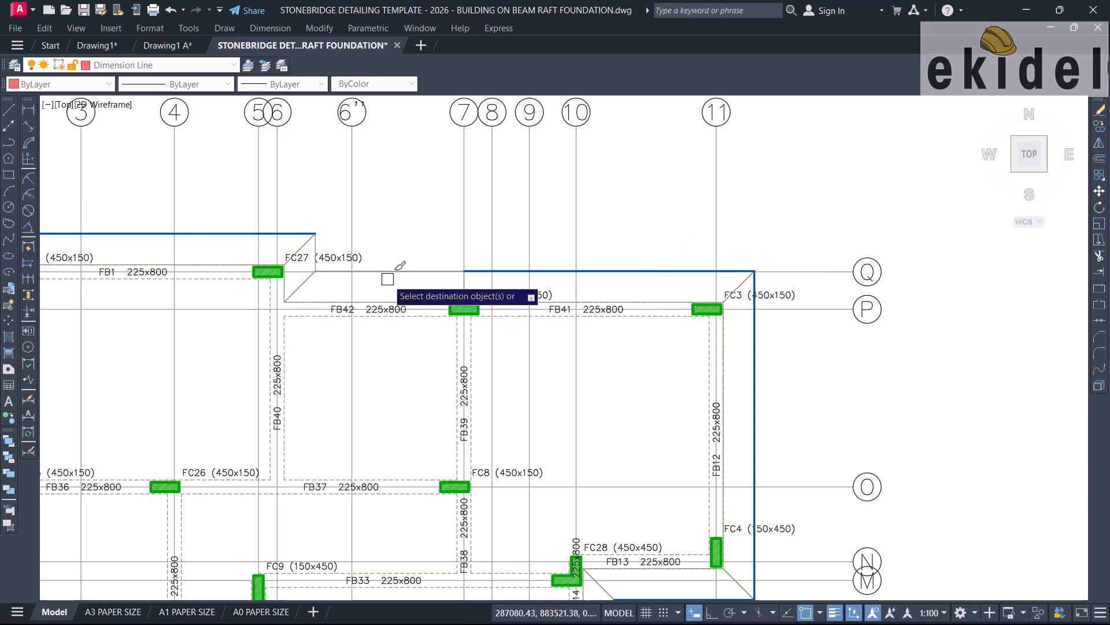
scroll(312, 245, "up", 2)
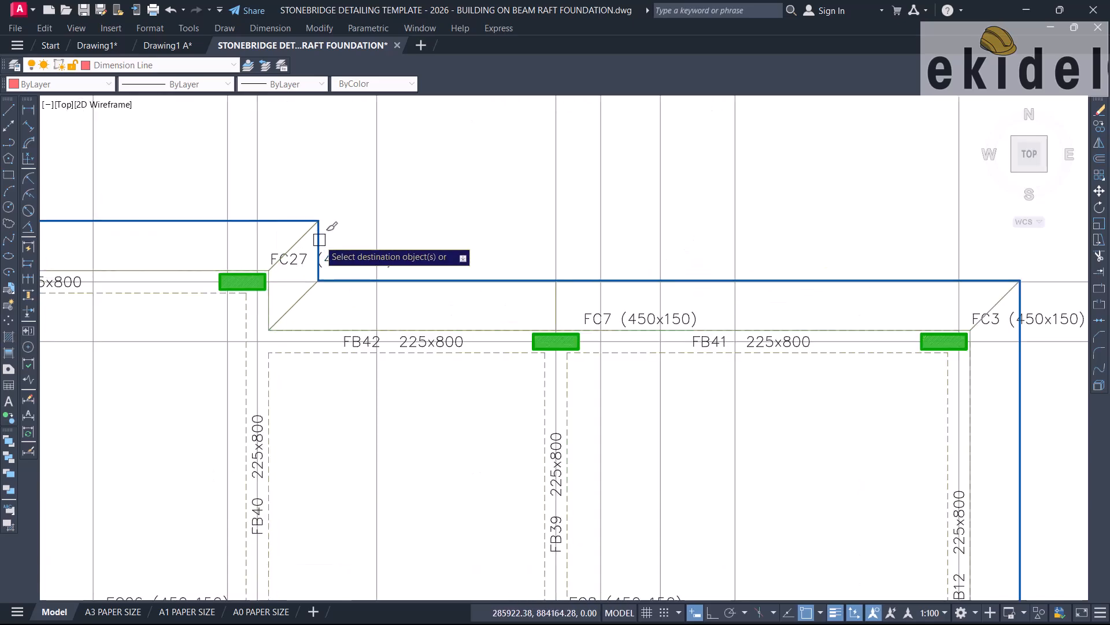
key("Escape")
Compare the restyled foundation layout with the copied raft sheet's outline, edge dimensions, grid dimensions and ground beam labels.
scroll(554, 304, "down", 4)
middle_click_drag(757, 290, 415, 417)
scroll(375, 430, "up", 2)
scroll(407, 434, "up", 6)
scroll(364, 448, "down", 6)
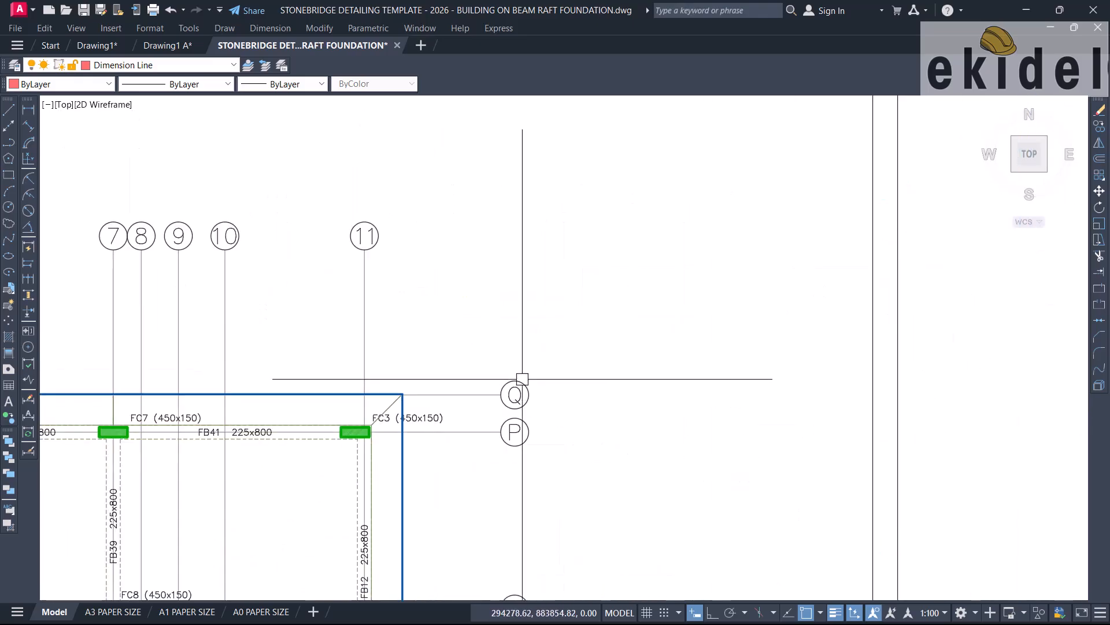
scroll(541, 285, "up", 3)
scroll(709, 271, "up", 2)
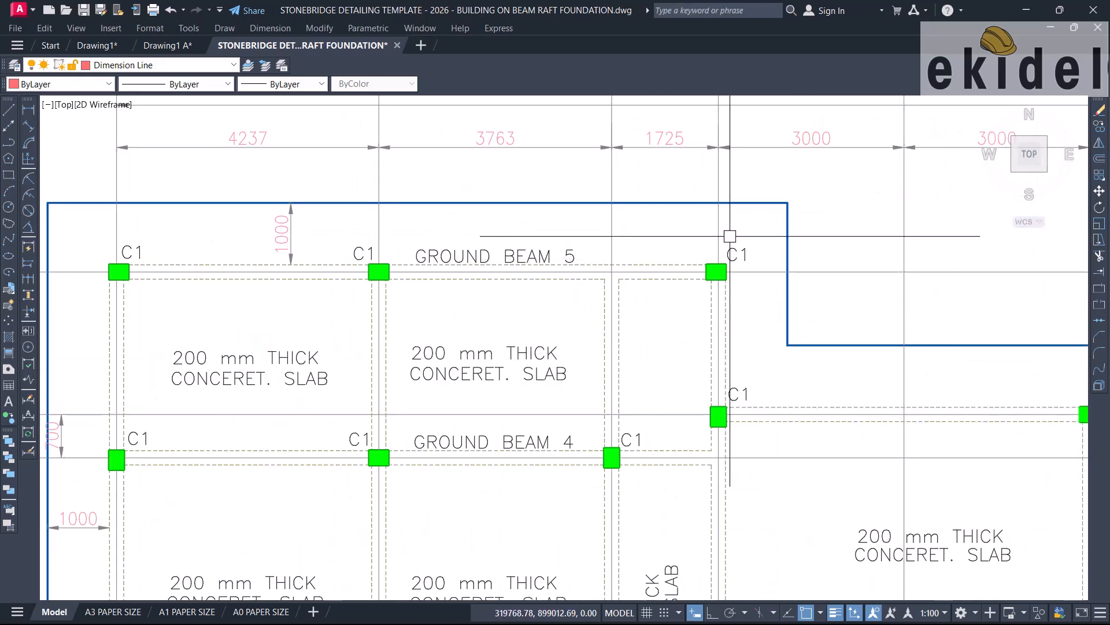
scroll(756, 297, "down", 5)
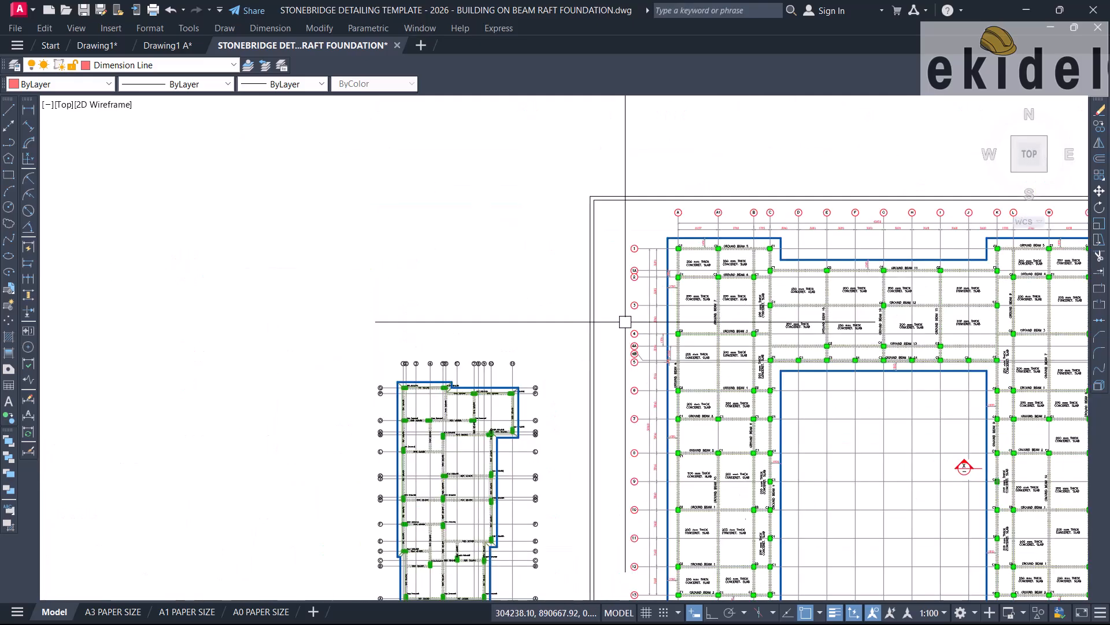
Examine the diagonal slab edge lines joining the beam corners to the blue outline around the foundation layout.
scroll(441, 392, "up", 3)
scroll(399, 405, "up", 2)
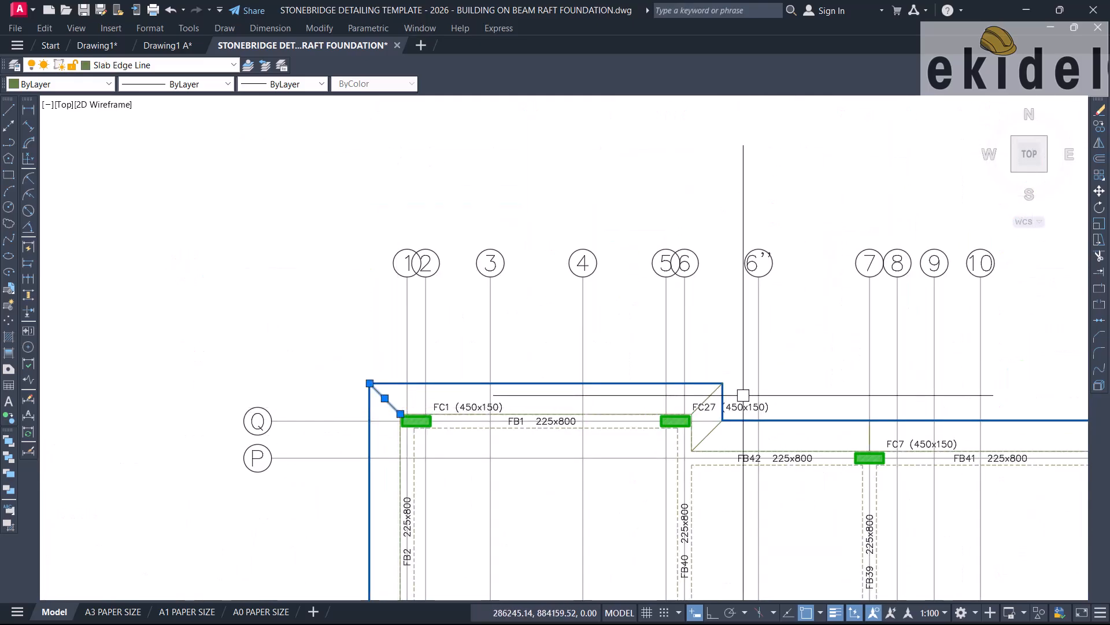
scroll(720, 395, "up", 2)
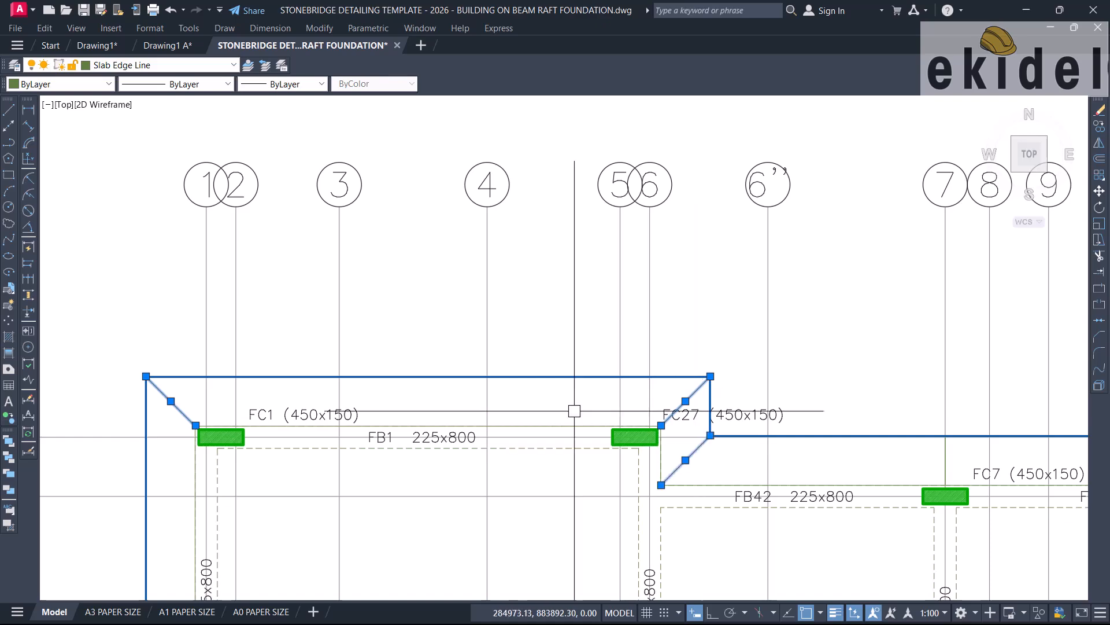
scroll(637, 359, "down", 2)
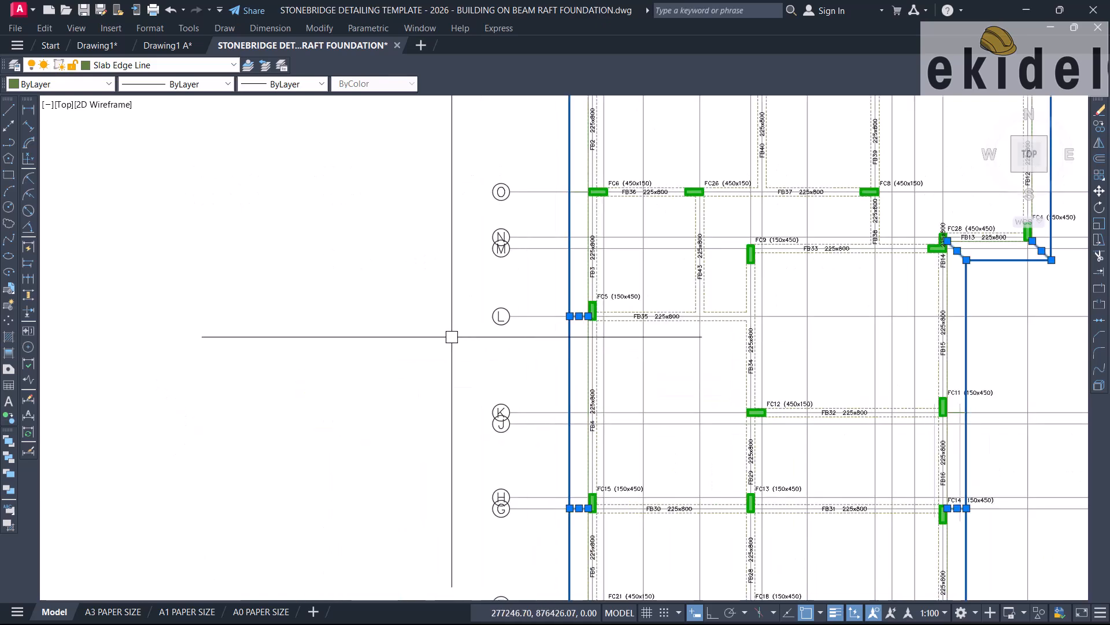
scroll(456, 324, "down", 4)
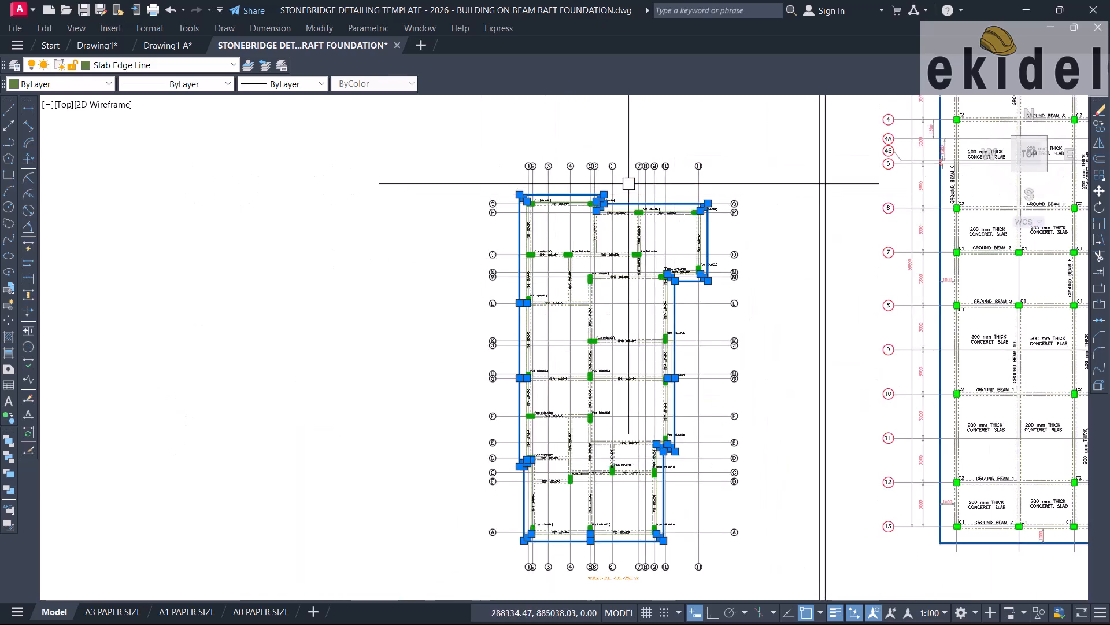
scroll(564, 201, "up", 4)
scroll(518, 205, "up", 4)
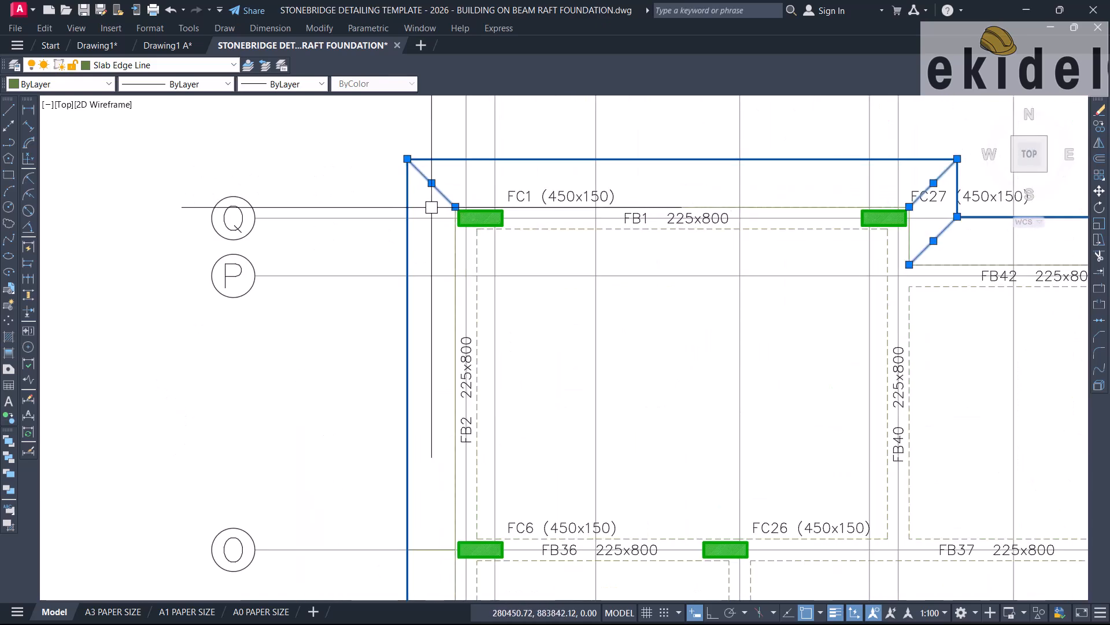
scroll(456, 213, "down", 4)
scroll(930, 226, "up", 4)
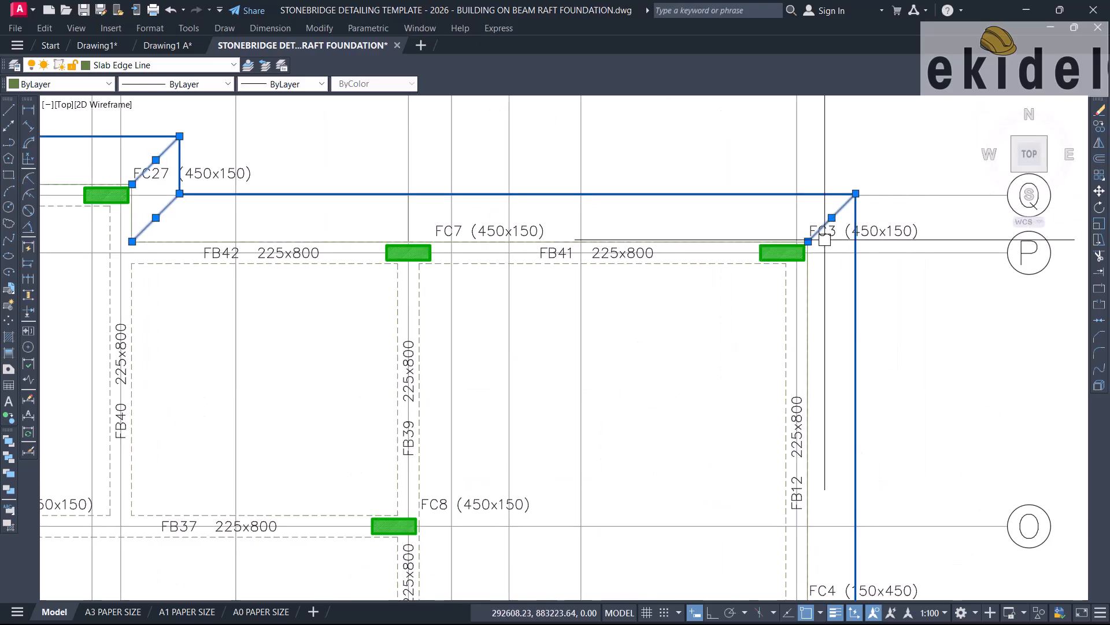
scroll(798, 461, "down", 3)
scroll(794, 432, "up", 3)
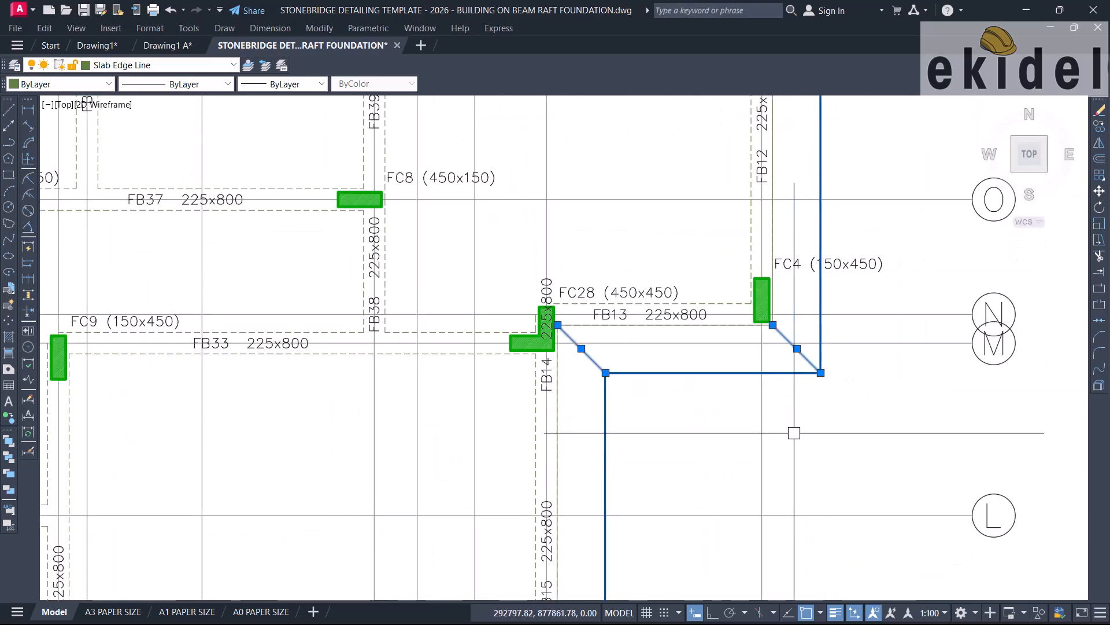
scroll(792, 399, "down", 2)
scroll(788, 372, "up", 5)
Erase the diagonal slab edge lines at the outline corners beside columns FC4 and FC28.
left_click(720, 383)
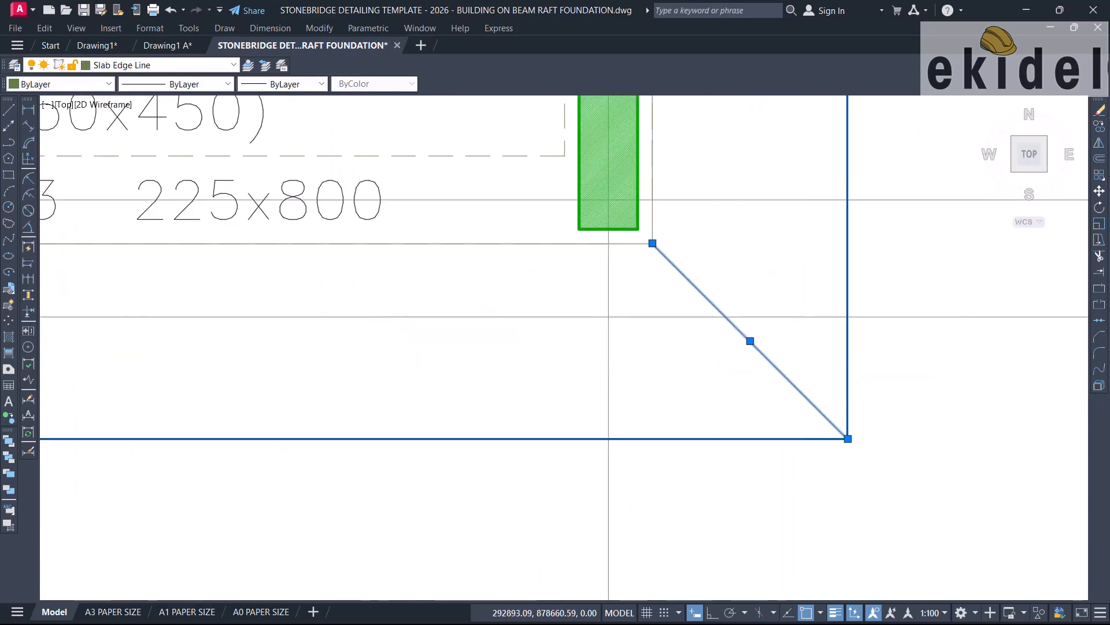
scroll(843, 366, "down", 4)
scroll(506, 371, "up", 2)
left_click(496, 366)
left_click(457, 396)
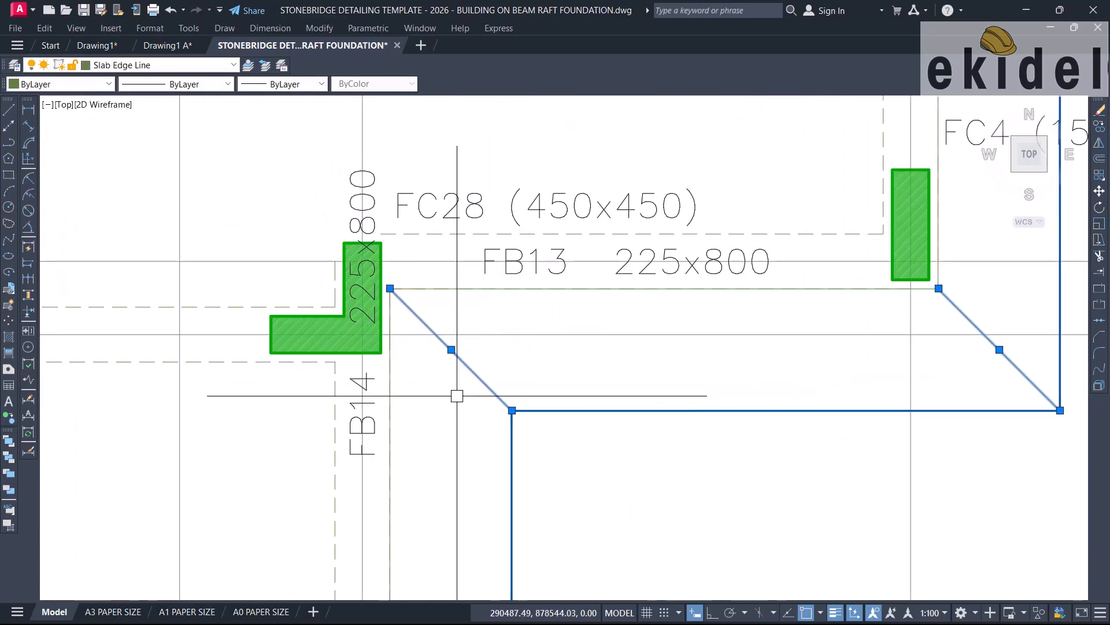
key("Escape")
scroll(721, 372, "down", 2)
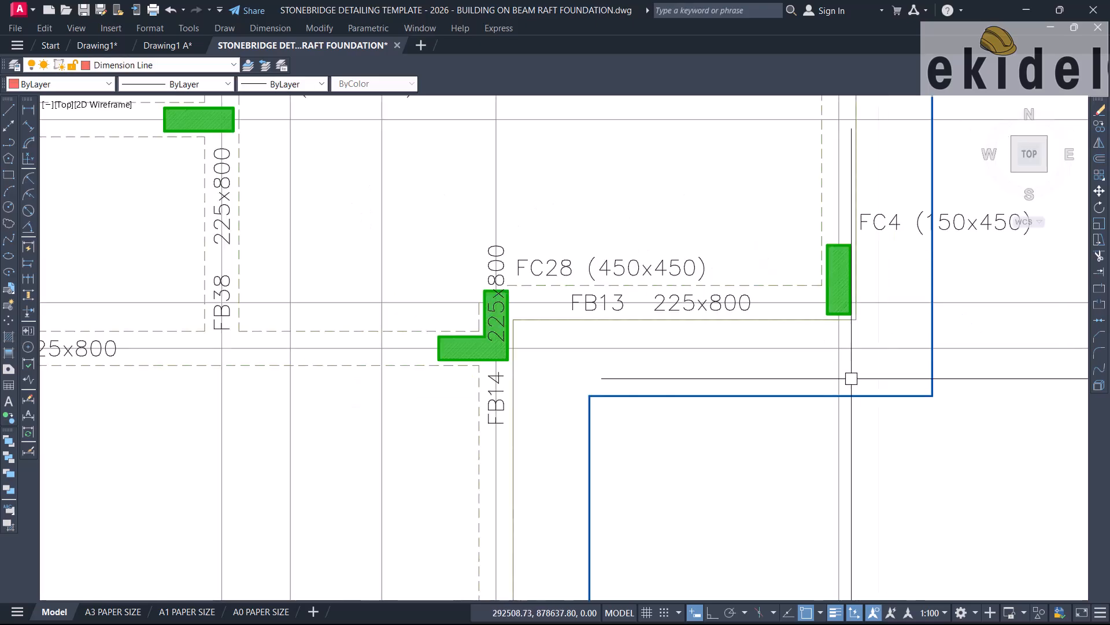
Erase the diagonal slab edge lines at the FC3 corner, the FC27 step and the FC1 corner.
scroll(508, 455, "down", 4)
scroll(734, 267, "up", 6)
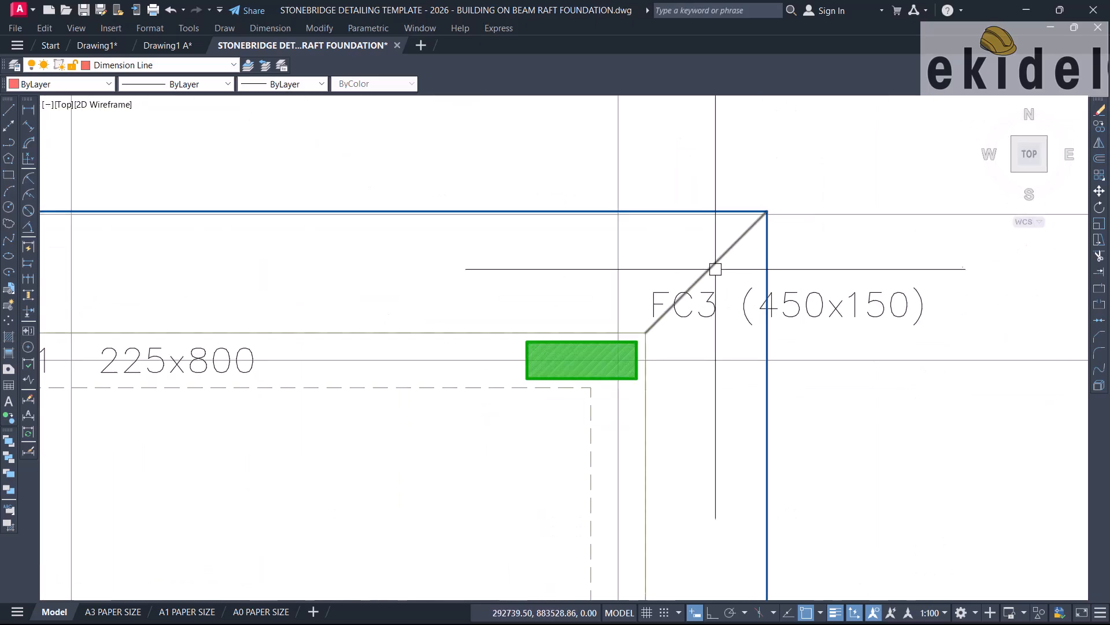
left_click(717, 261)
scroll(486, 278, "down", 5)
scroll(435, 277, "up", 5)
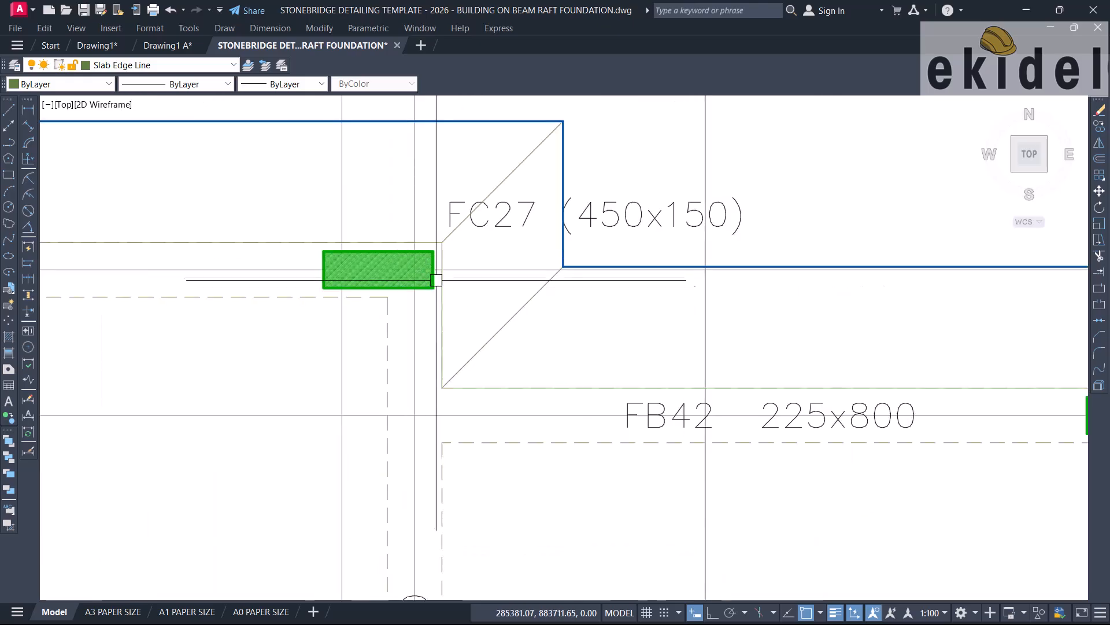
left_click(512, 318)
left_click(545, 170)
left_click(536, 139)
scroll(392, 260, "down", 3)
scroll(158, 219, "up", 4)
left_click(154, 216)
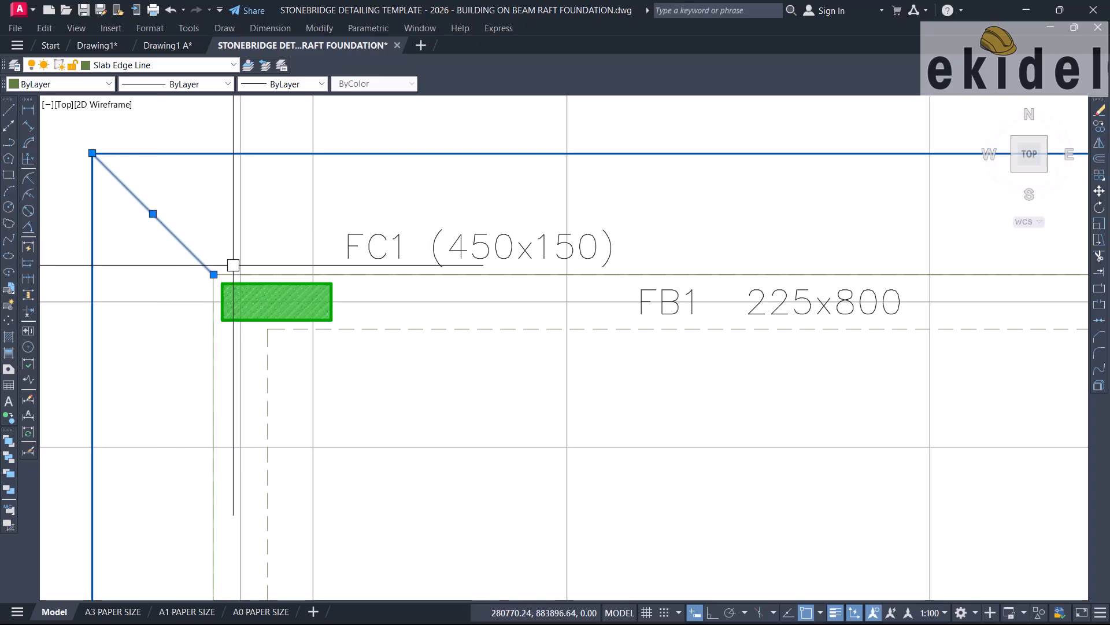
Erase the remaining diagonal lines at the lower outline corners near FC16, FC17, FC22 and FC24.
scroll(233, 264, "down", 6)
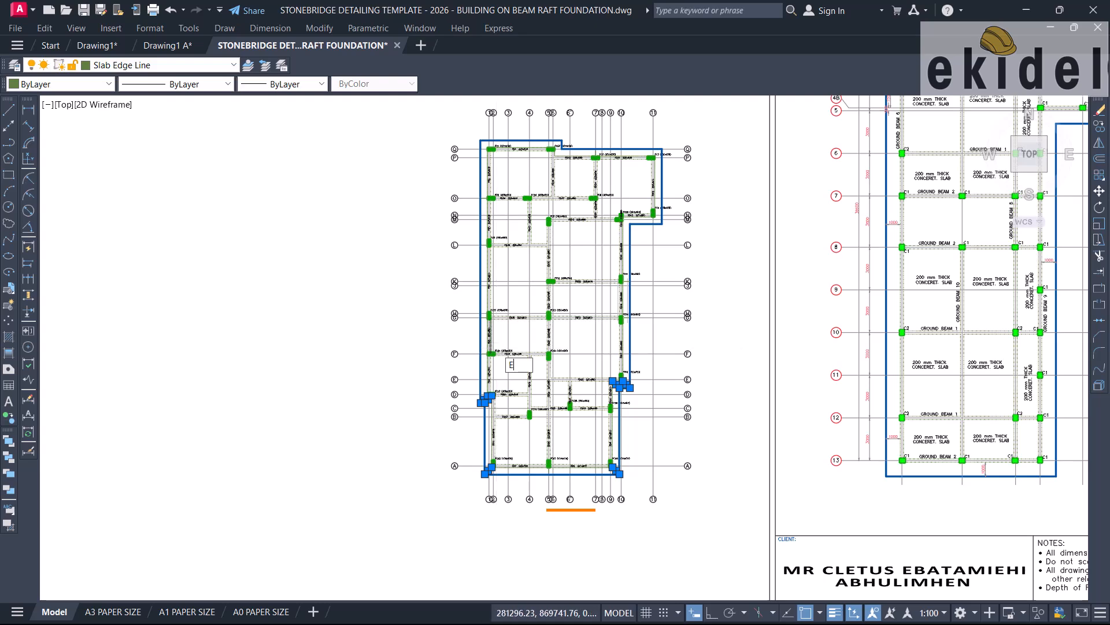
scroll(457, 431, "up", 6)
middle_click_drag(553, 327, 500, 548)
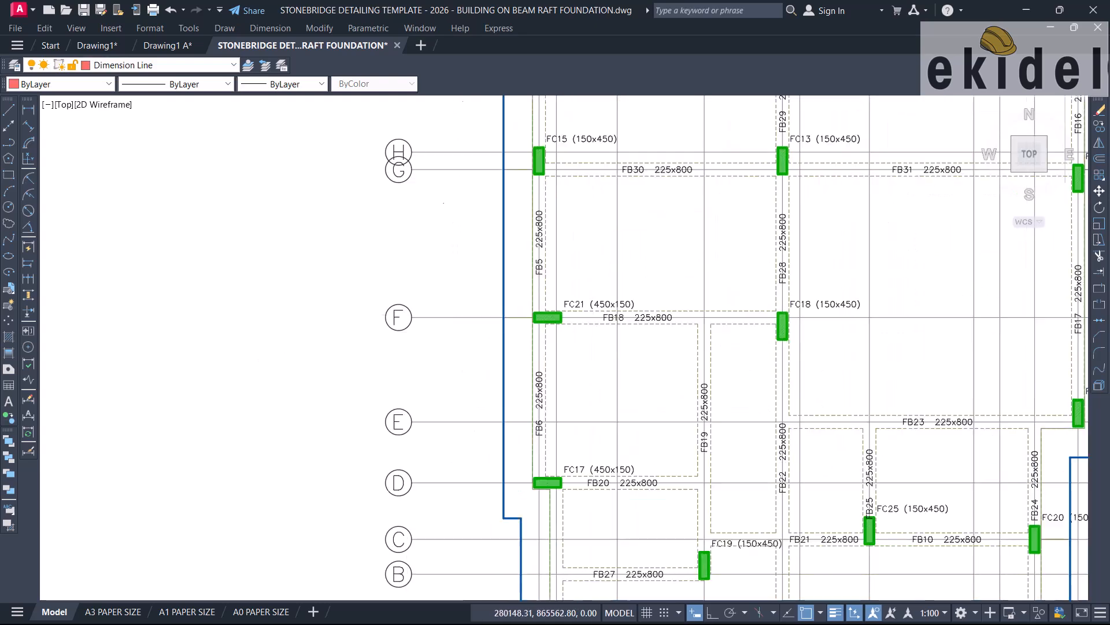
middle_click_drag(507, 372, 473, 578)
middle_click_drag(511, 316, 424, 362)
middle_click_drag(701, 379, 425, 359)
scroll(525, 312, "down", 4)
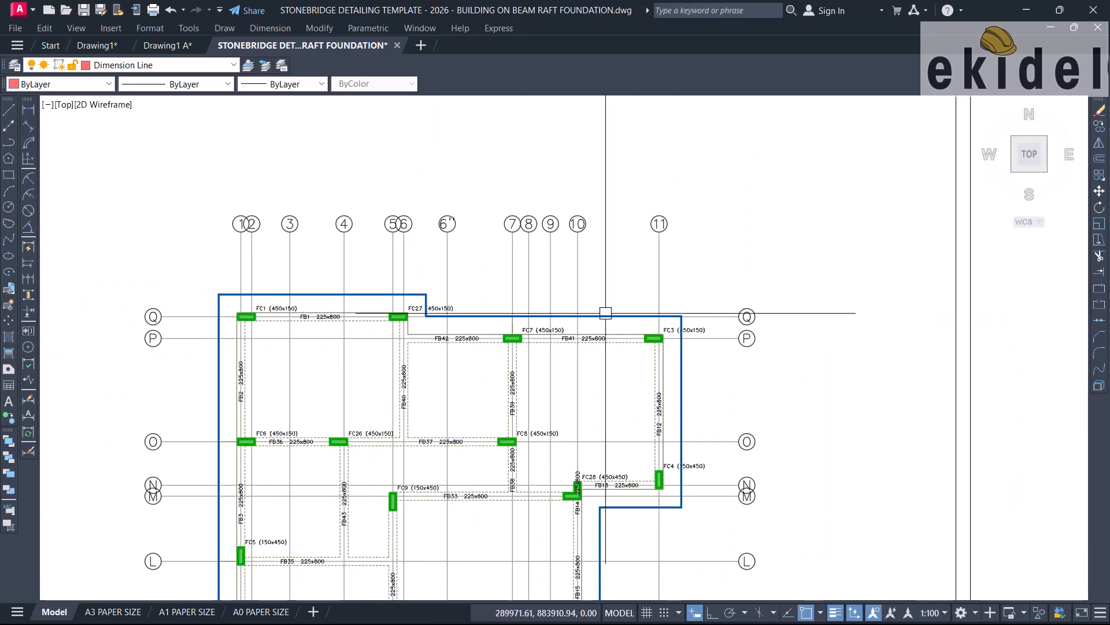
Copy the "200 mm THICK CONCERET. SLAB" label from the raft sheet into the panel between beams FB1 and FB36.
middle_click_drag(679, 352, 447, 428)
scroll(513, 295, "up", 10)
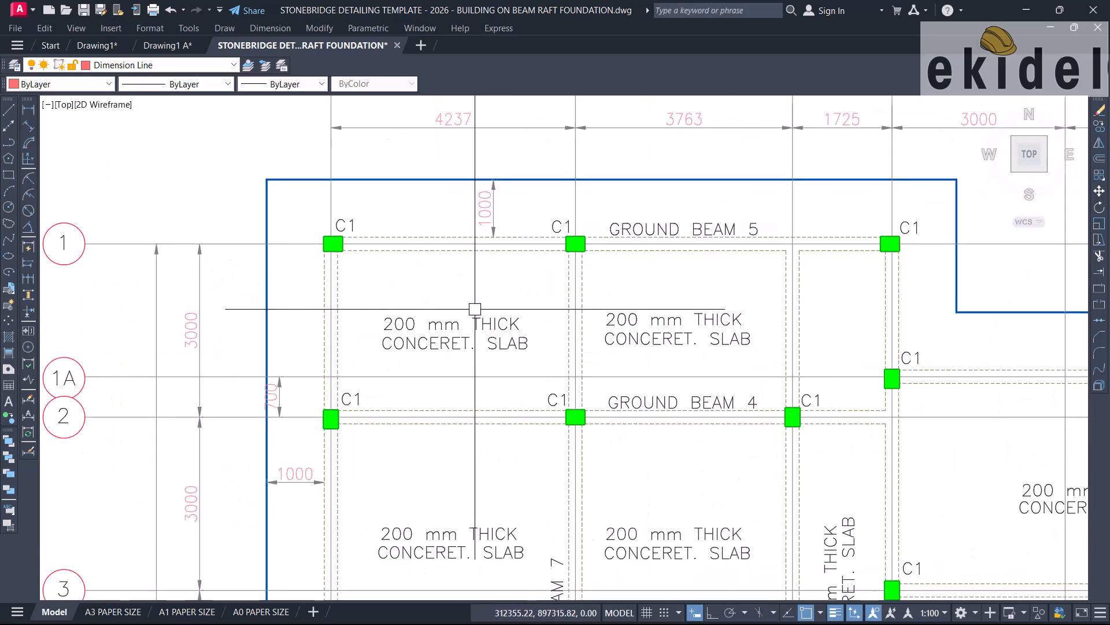
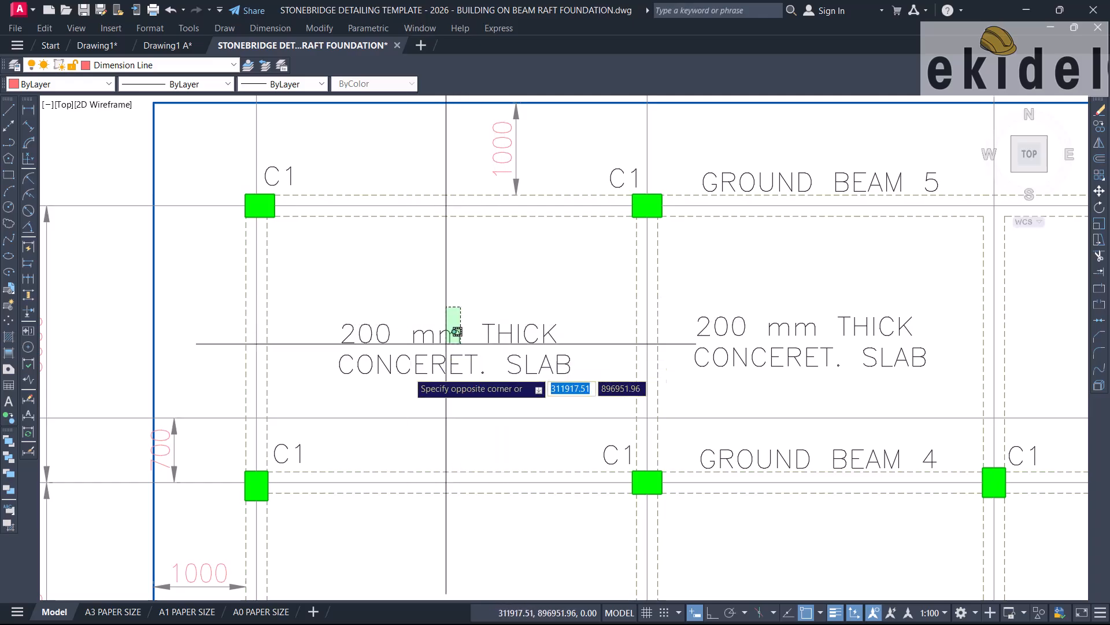
type("co")
key("Return")
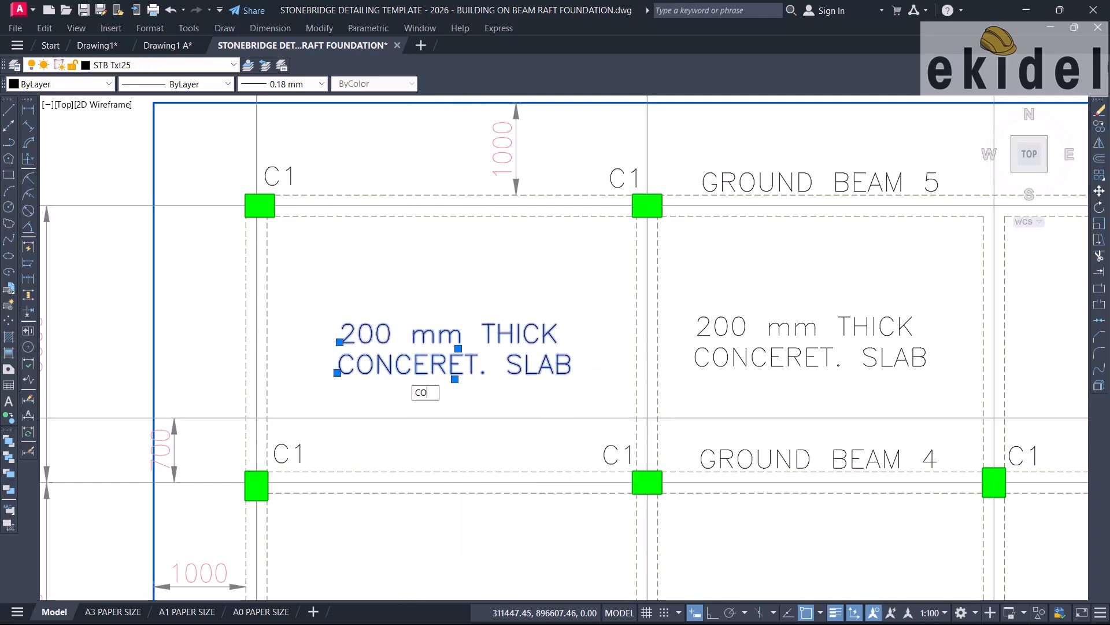
scroll(790, 296, "down", 5)
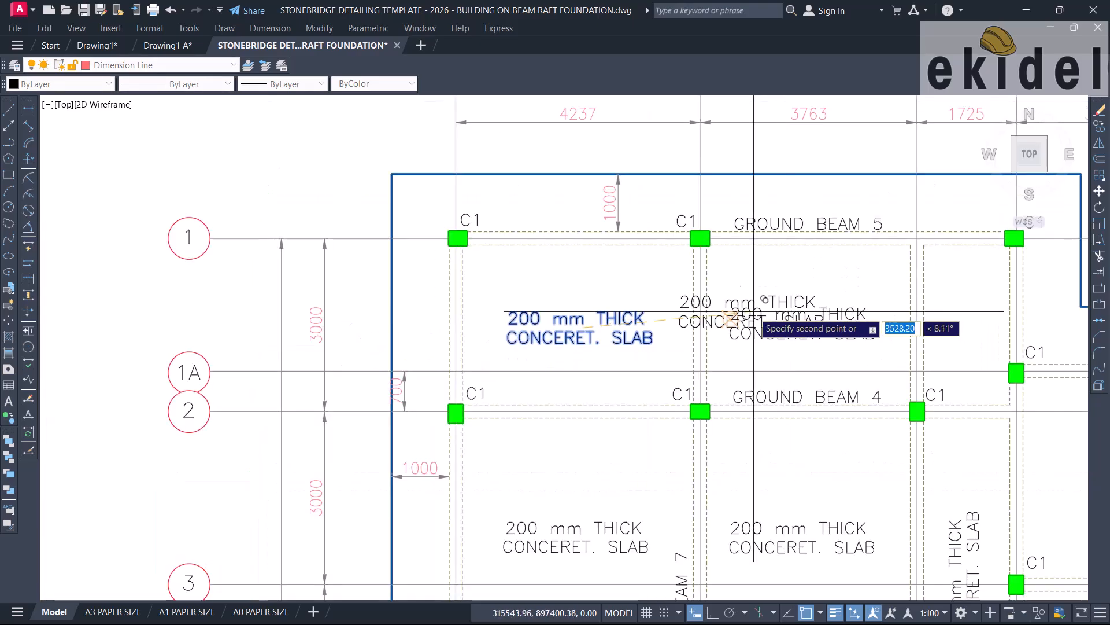
middle_click_drag(441, 356, 855, 236)
scroll(855, 236, "down", 2)
scroll(572, 337, "down", 4)
scroll(469, 438, "up", 6)
scroll(512, 375, "up", 4)
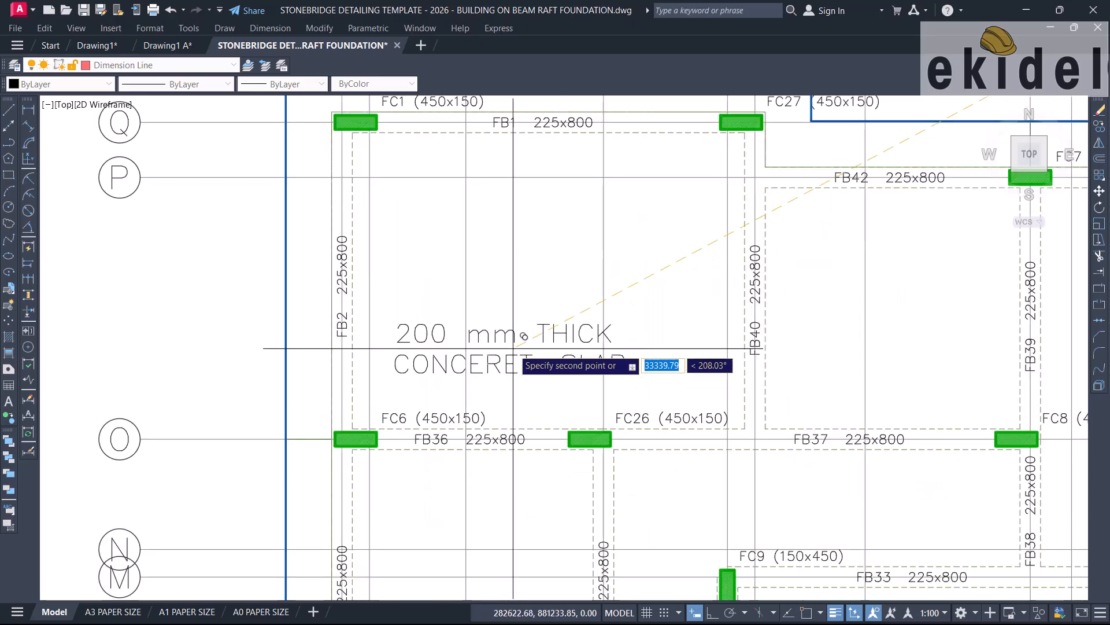
scroll(538, 286, "down", 4)
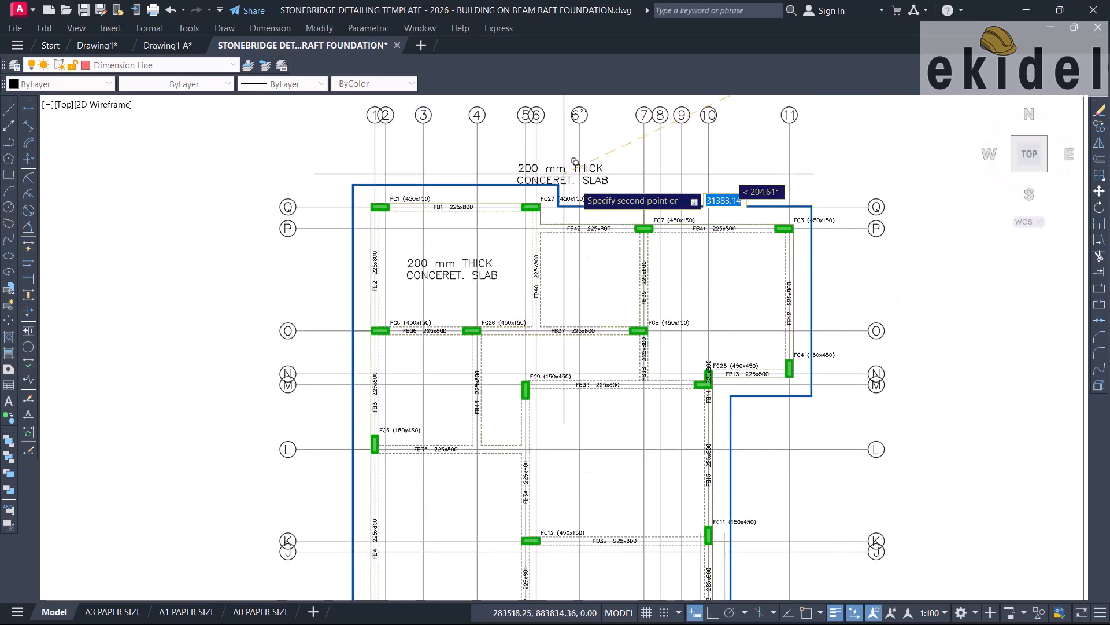
Place slab thickness label copies in the panel between FB33 and FB32 and the panel between FB35 and FB30.
left_click(618, 467)
middle_click_drag(618, 467, 672, 291)
scroll(504, 358, "up", 4)
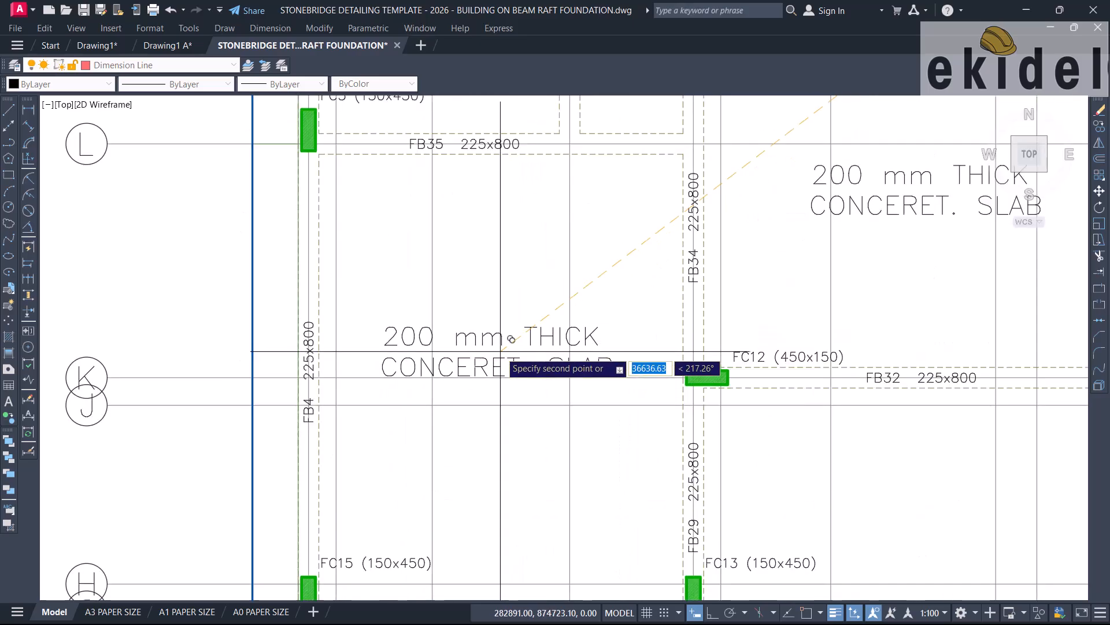
scroll(510, 324, "down", 6)
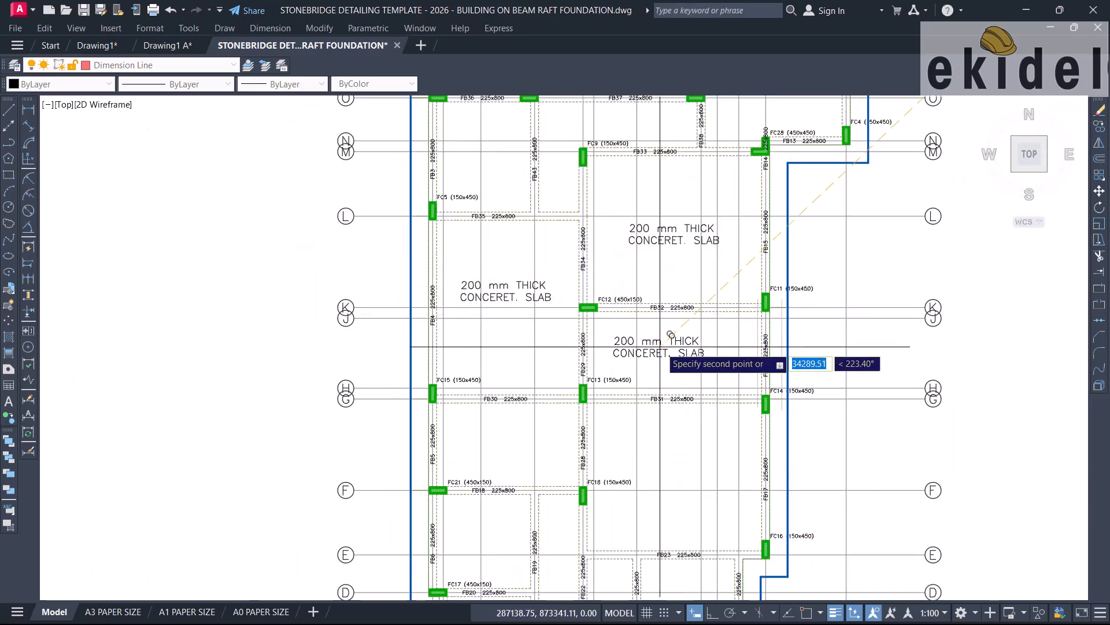
Place slab thickness label copies in the panels between FB32 and FB31, FB31 and FB23, and FB30 and FB18.
scroll(683, 333, "up", 4)
scroll(674, 235, "down", 3)
scroll(694, 416, "up", 3)
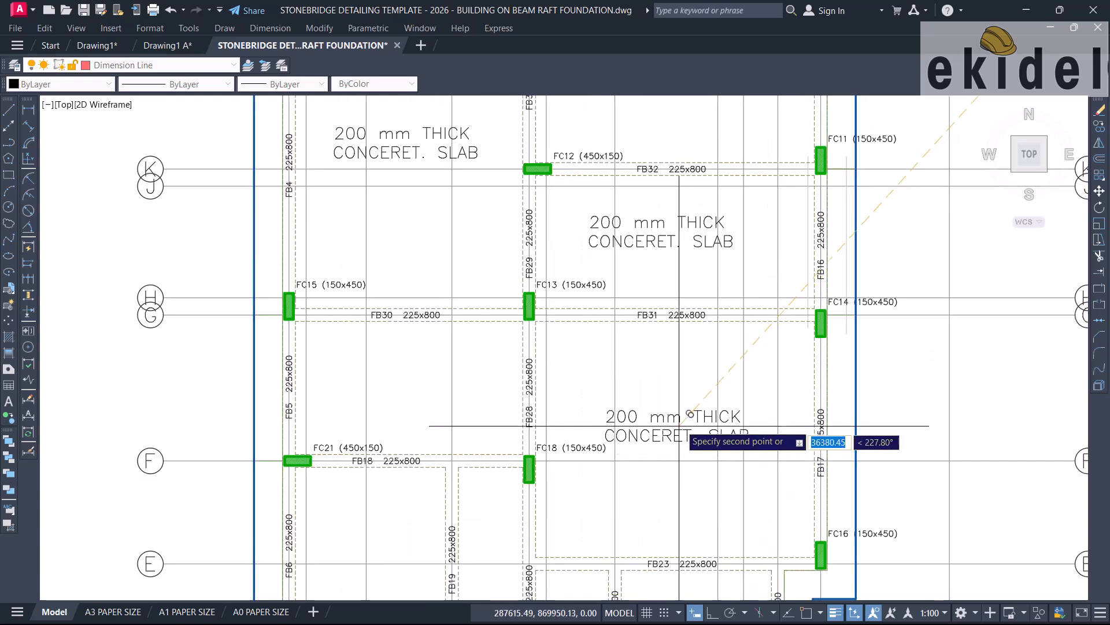
left_click(421, 371)
Place slab thickness label copies in the two bottom panels above beams FB8 and FB7.
middle_click_drag(491, 437, 519, 187)
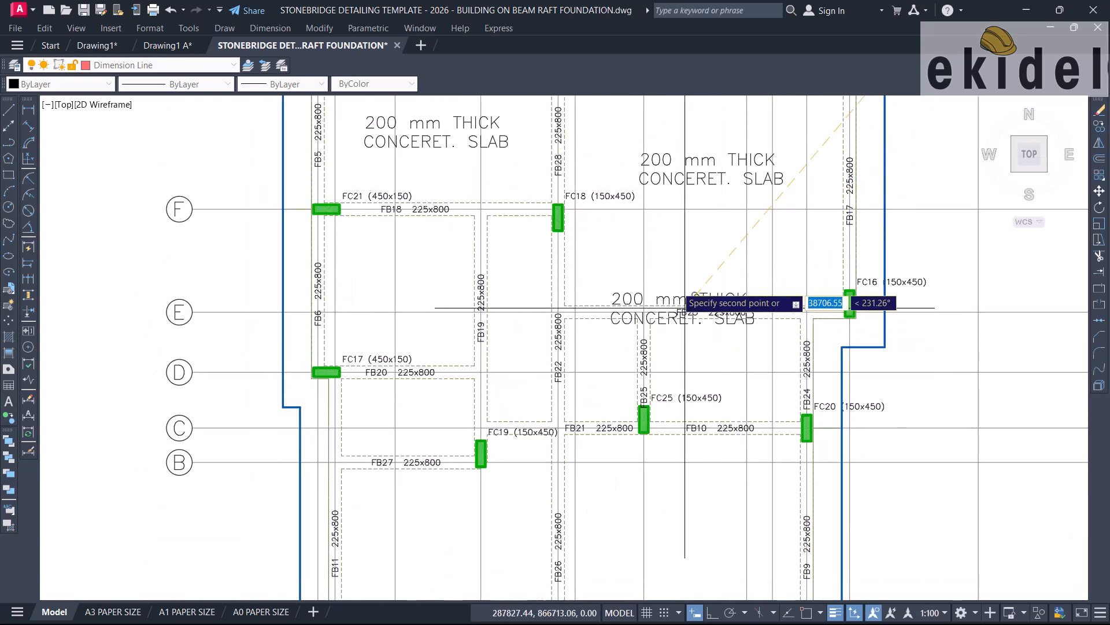
middle_click_drag(682, 305, 683, 186)
left_click(680, 410)
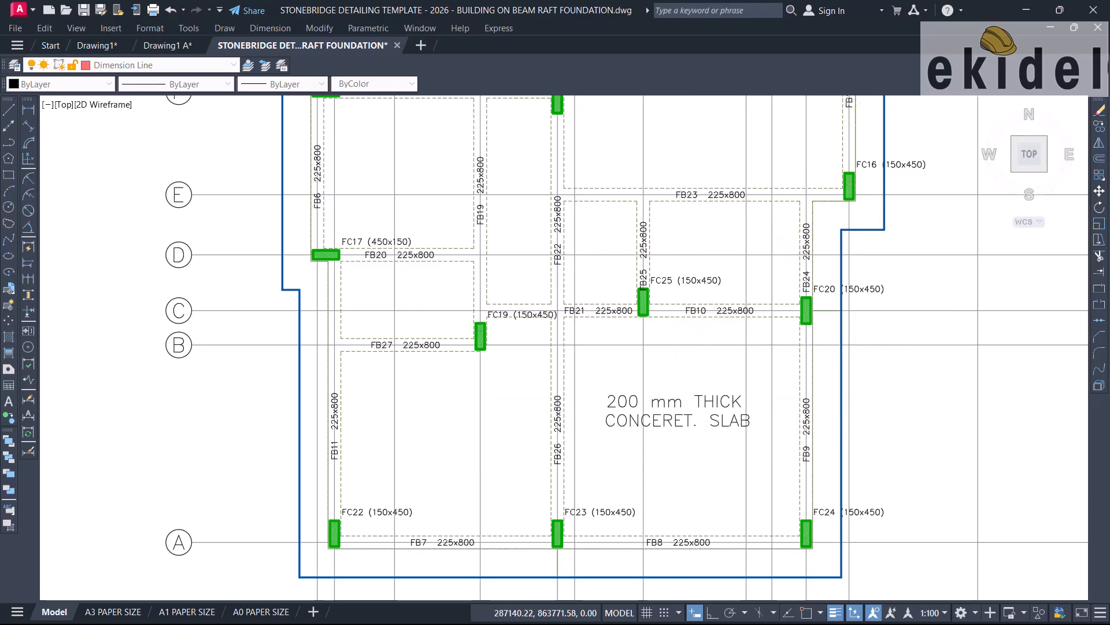
left_click(460, 418)
Place one more slab label copy outside the blue outline, between gridlines F and E, and finish copying.
middle_click_drag(462, 417, 521, 550)
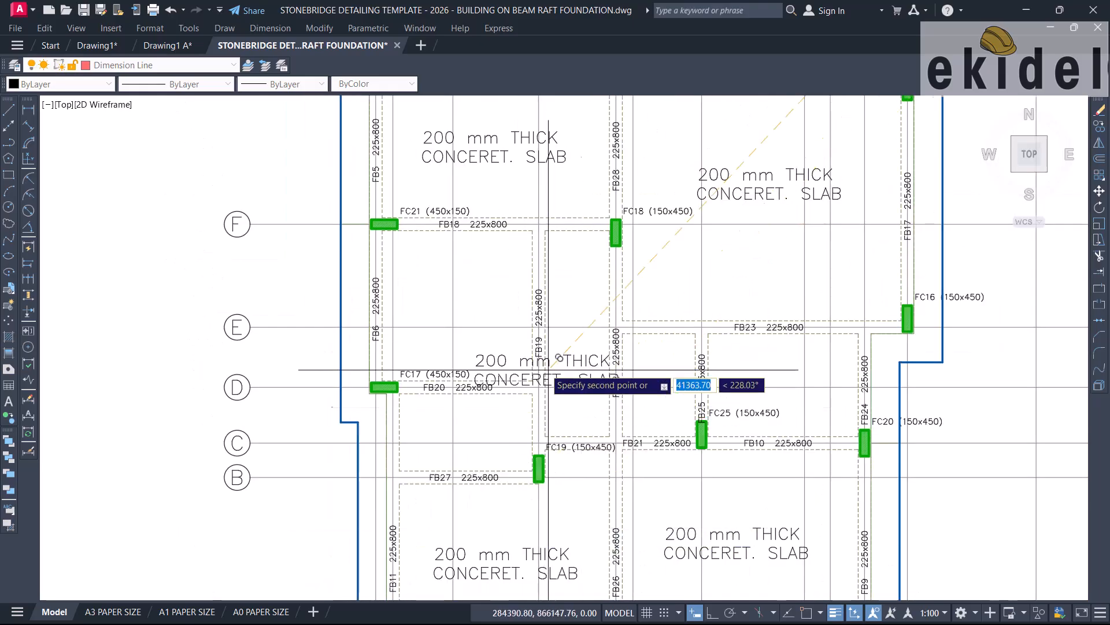
scroll(484, 304, "up", 2)
middle_click_drag(483, 303, 639, 361)
left_click(269, 318)
key("Escape")
Scale the slab label outside the outline by a factor of 0.75.
left_click(299, 319)
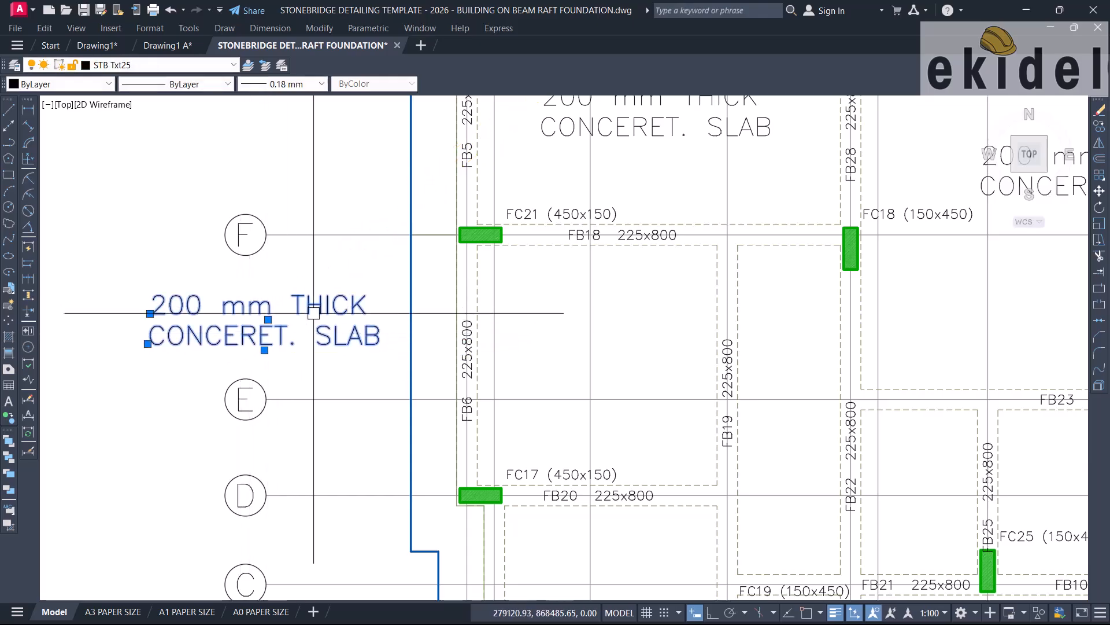
key("Return")
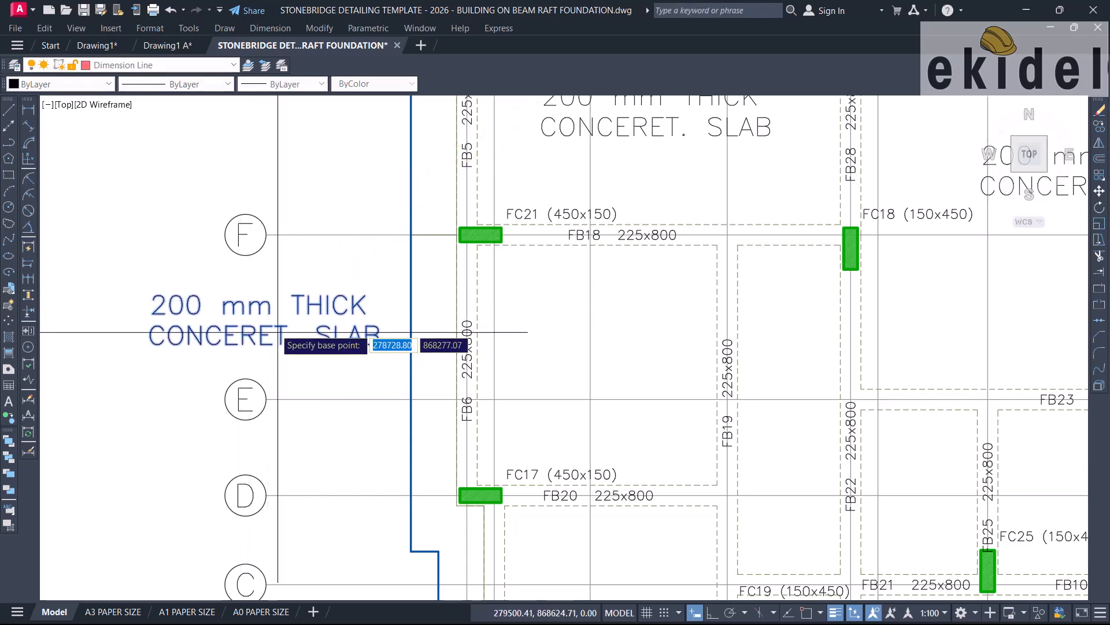
left_click(270, 318)
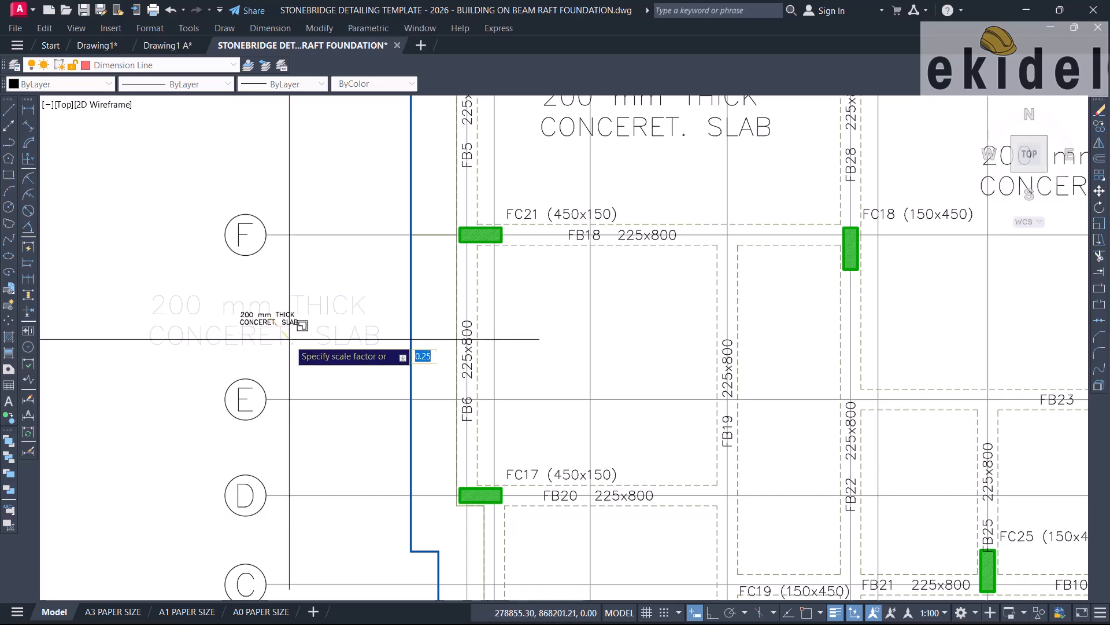
type("0.75")
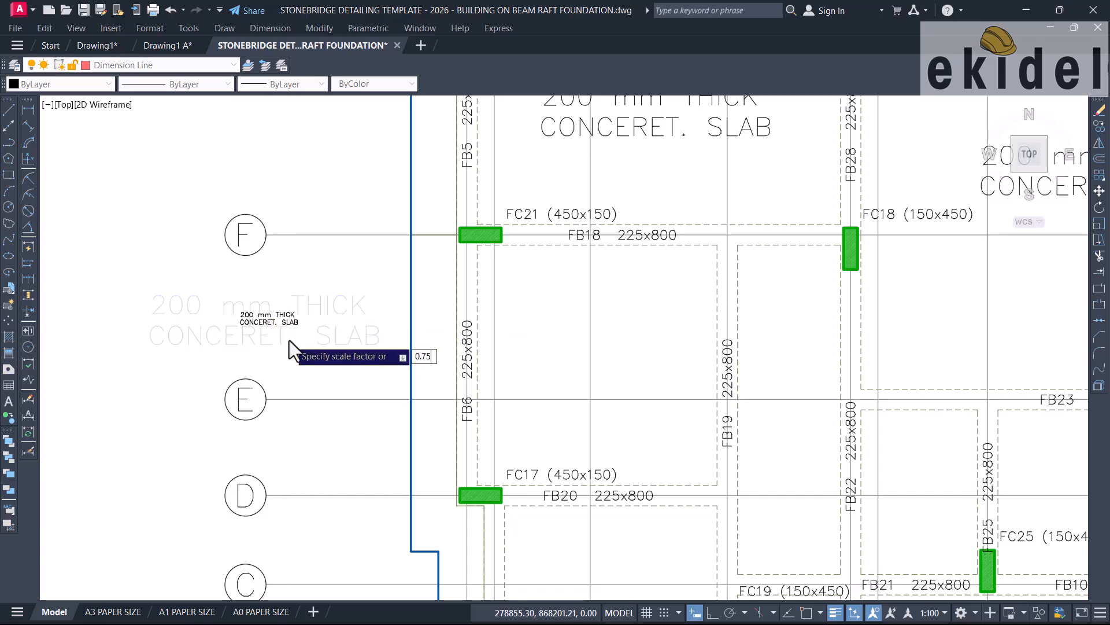
key("Return")
Move the reduced slab label into the panel between beams FB18 and FB20, beside FB6.
left_click(320, 283)
left_click(295, 344)
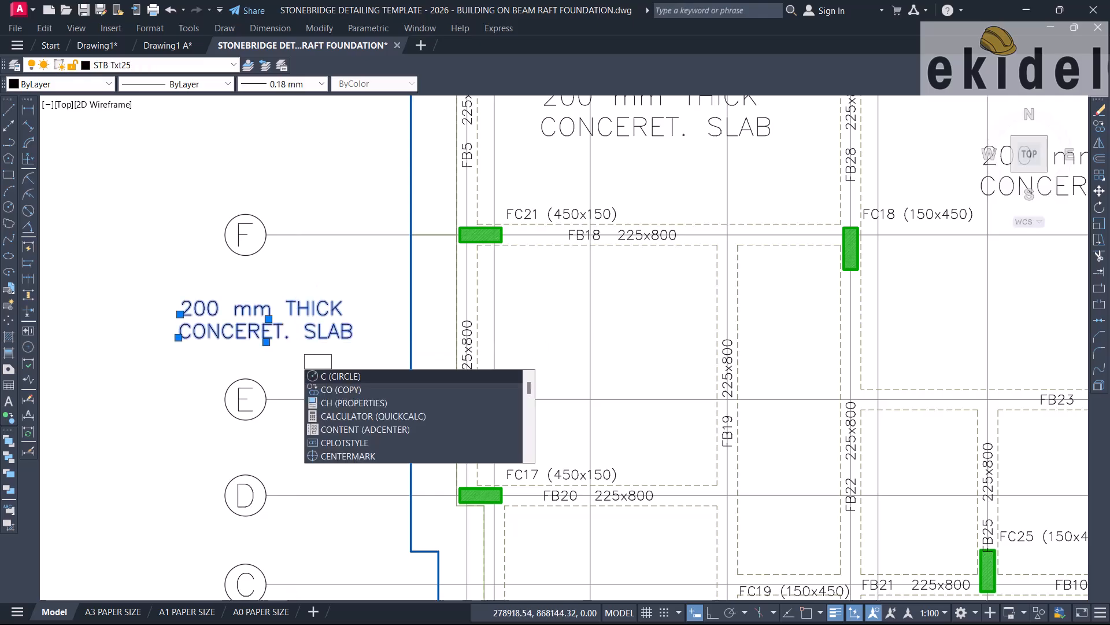
key("BackSpace")
type("m")
key("Return")
left_click(257, 328)
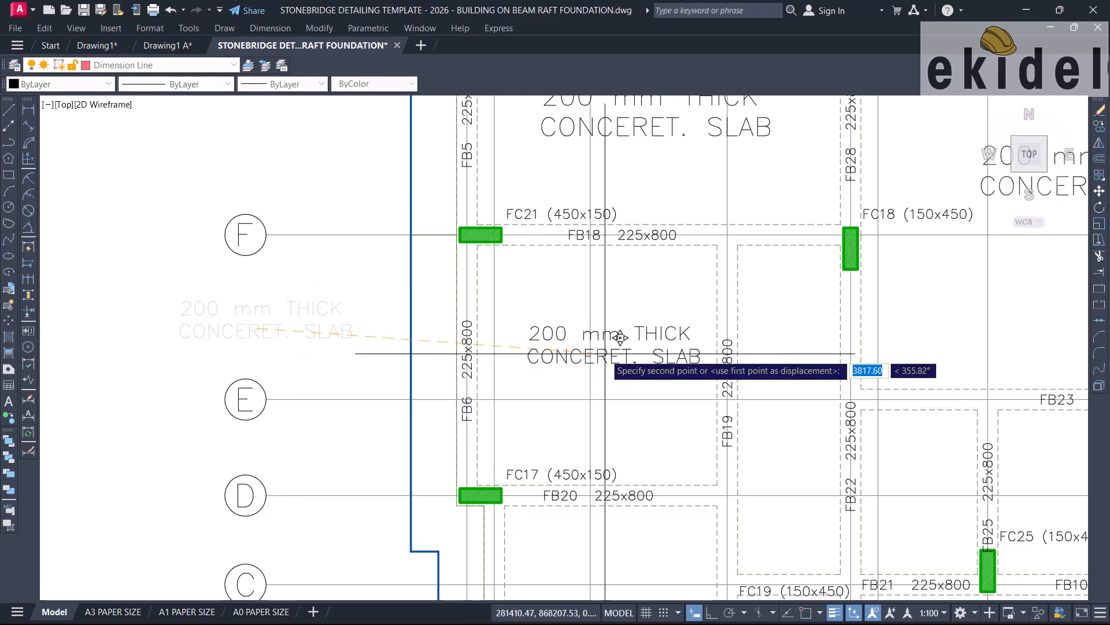
left_click(613, 340)
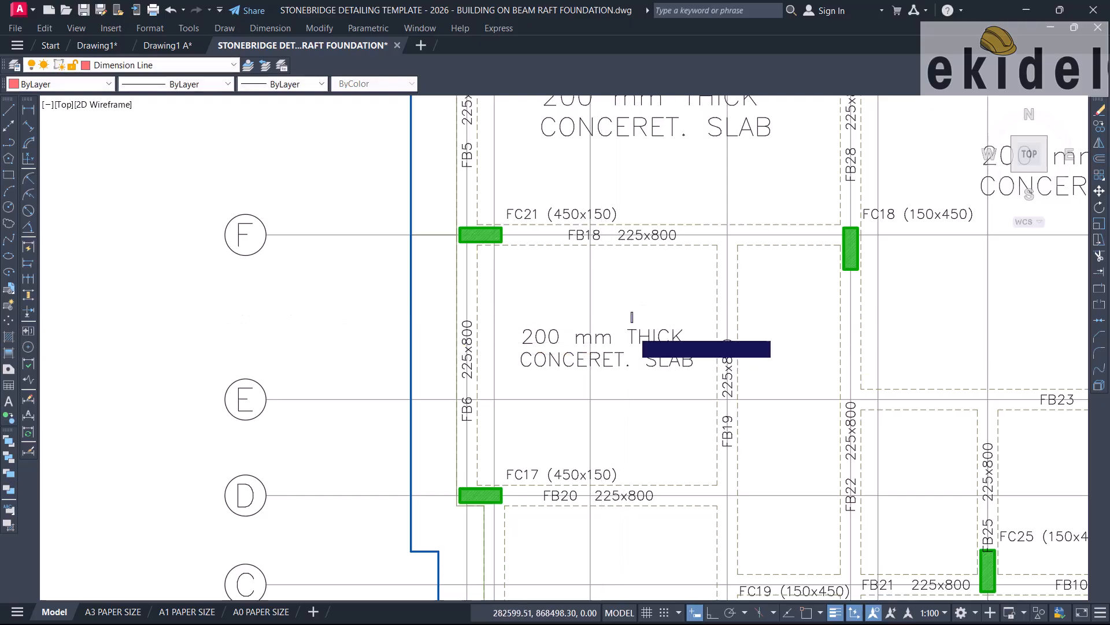
Copy the reduced slab label beside FB6 into the panel between FB23 and FB10 and the panel above FB30.
left_click(631, 341)
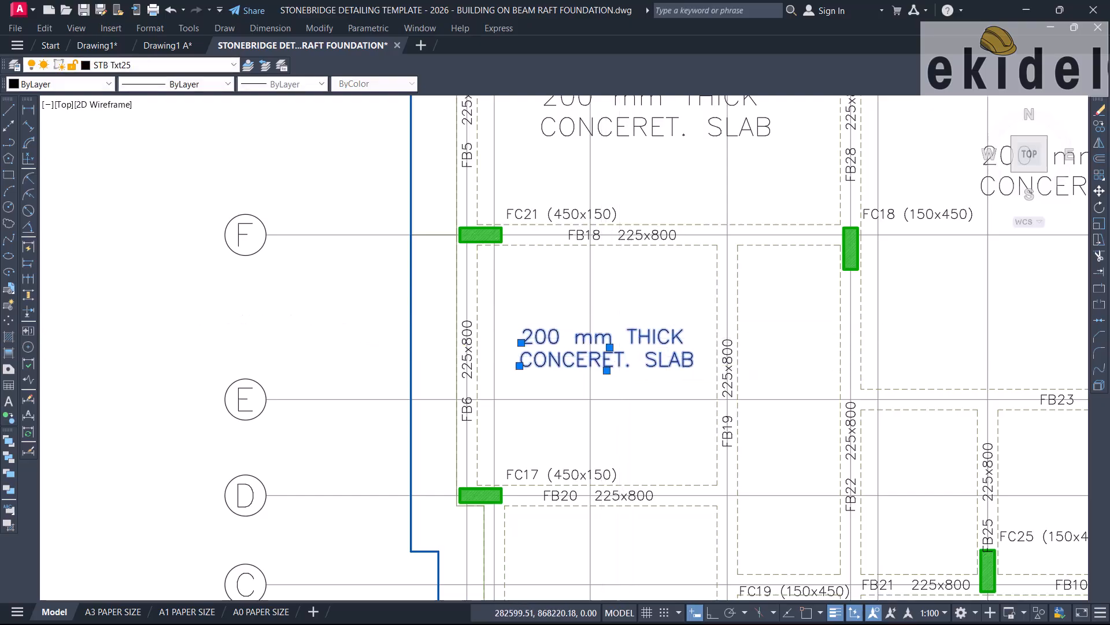
scroll(358, 330, "down", 2)
middle_click_drag(663, 405, 480, 331)
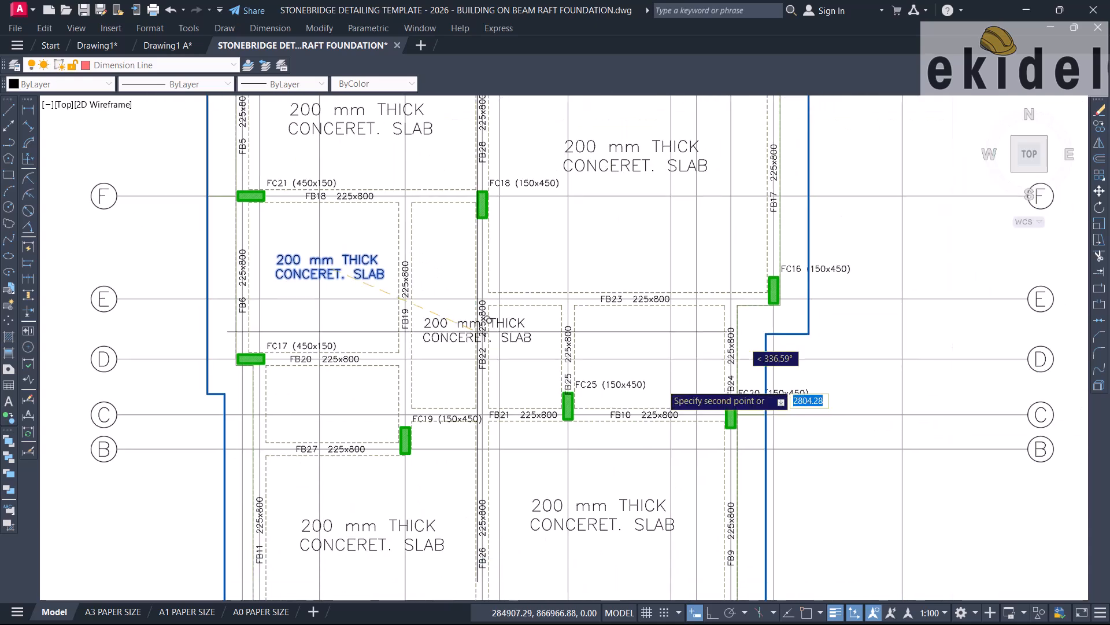
scroll(665, 361, "up", 2)
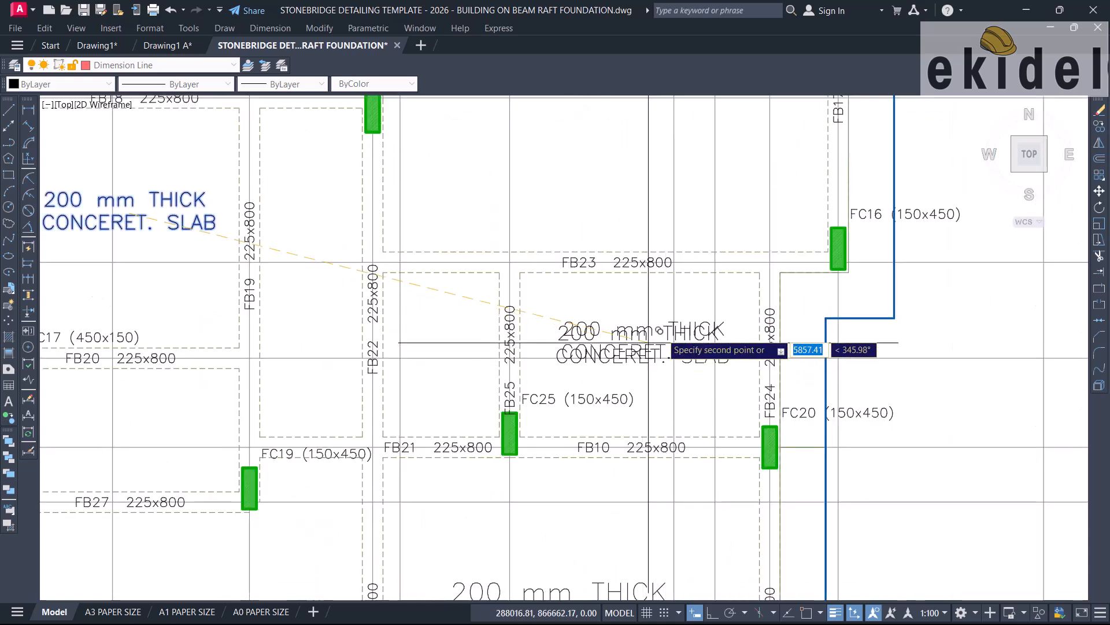
scroll(649, 342, "down", 4)
middle_click_drag(615, 386, 617, 549)
middle_click_drag(618, 365, 634, 436)
scroll(477, 344, "up", 2)
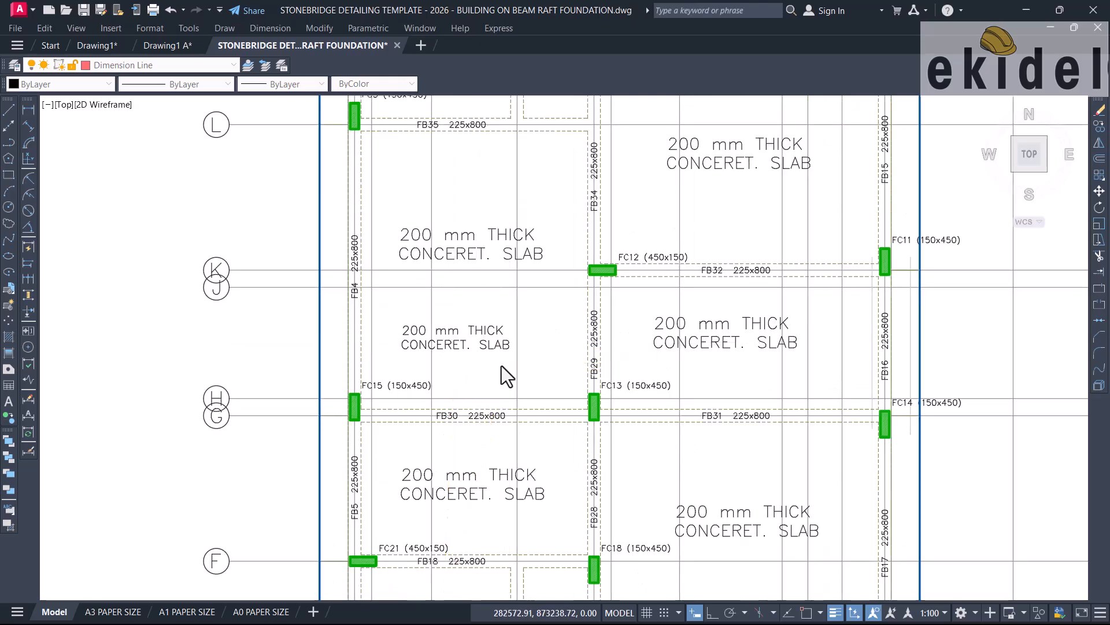
left_click(456, 338)
Place reduced slab label copies in the panel between FB3 and FB43 and the panel below FB37.
scroll(551, 365, "down", 2)
middle_click_drag(581, 340, 607, 461)
scroll(640, 246, "up", 4)
left_click(619, 245)
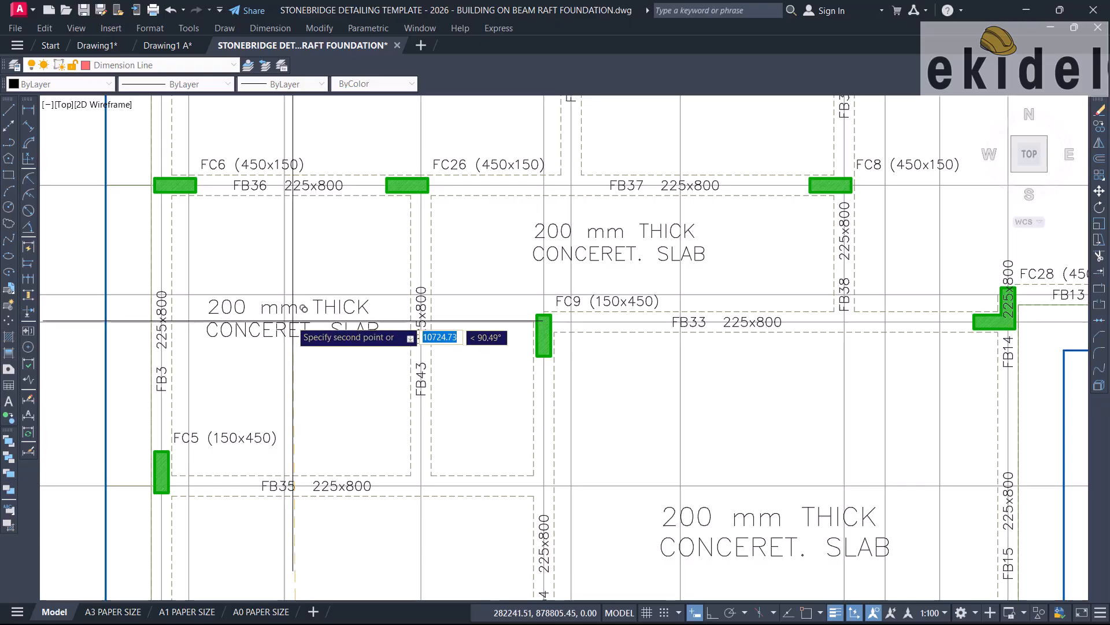
Place reduced slab label copies in the panels below FB42 and FB41, and finish copying.
middle_click_drag(509, 329, 526, 367)
scroll(636, 422, "down", 2)
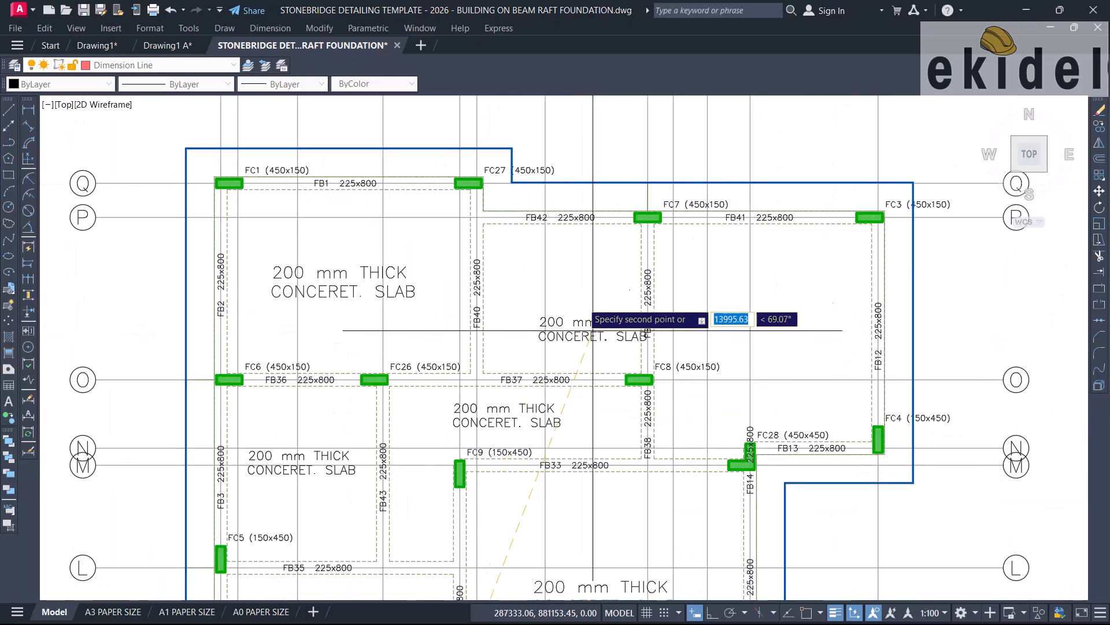
left_click(570, 300)
left_click(775, 321)
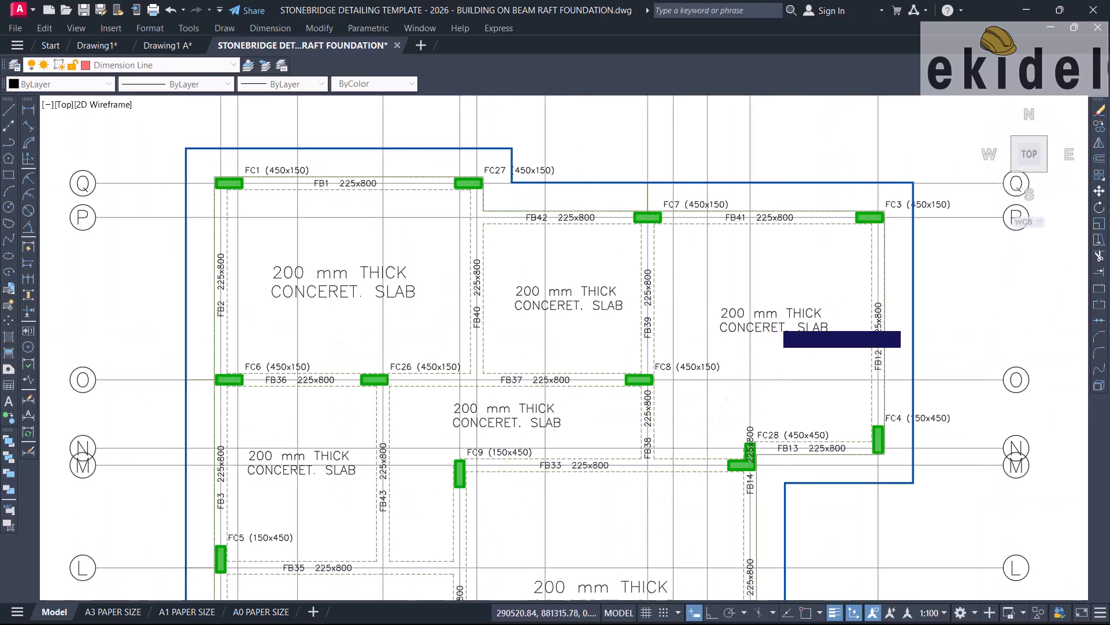
key("Escape")
Match the properties of the reduced slab label below FB42 onto the larger slab label below FB1.
type("A")
key("Return")
left_click(599, 291)
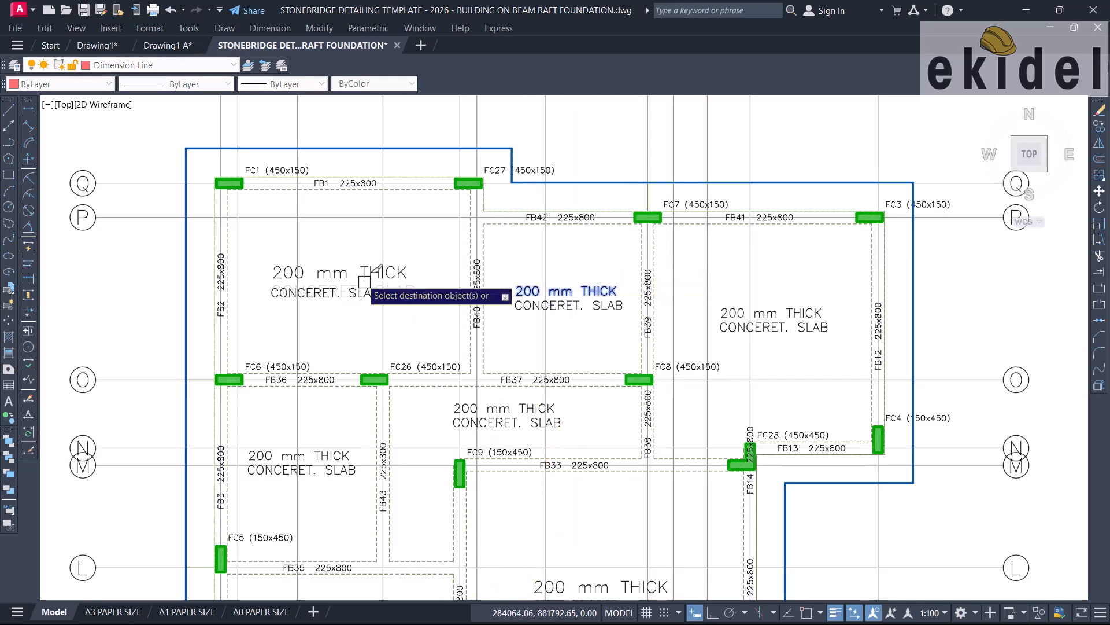
scroll(496, 263, "down", 4)
scroll(539, 351, "up", 8)
left_click(504, 317)
left_click(541, 395)
Match the reduced text properties onto the slab labels beside FB4, between FB33 and FB32, and between FB32 and FB31.
scroll(580, 324, "down", 4)
middle_click_drag(407, 397, 417, 228)
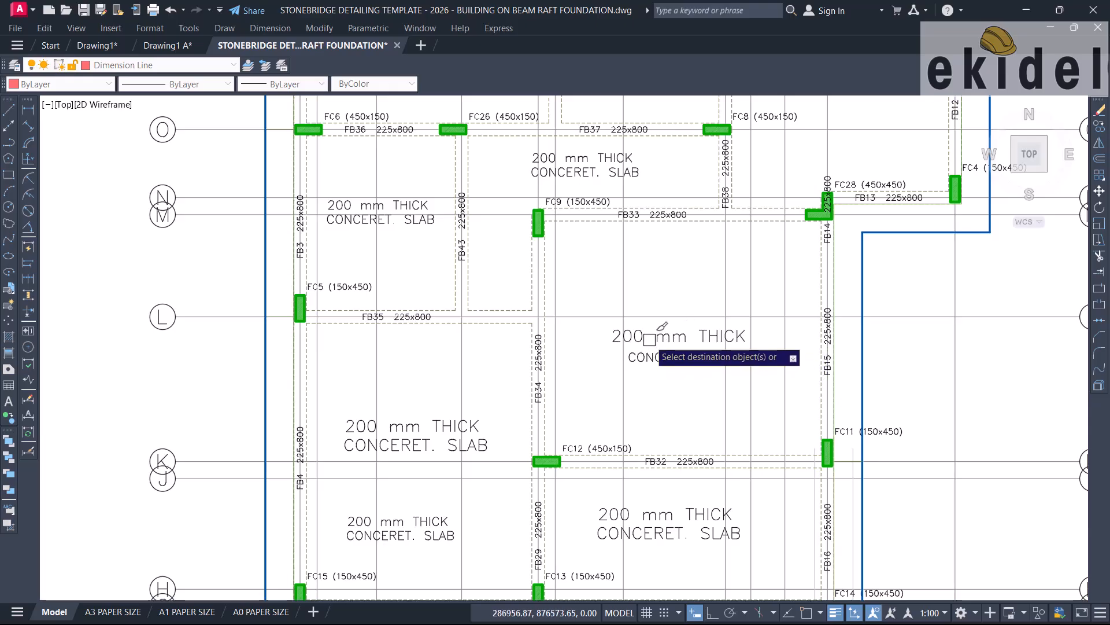
left_click(634, 335)
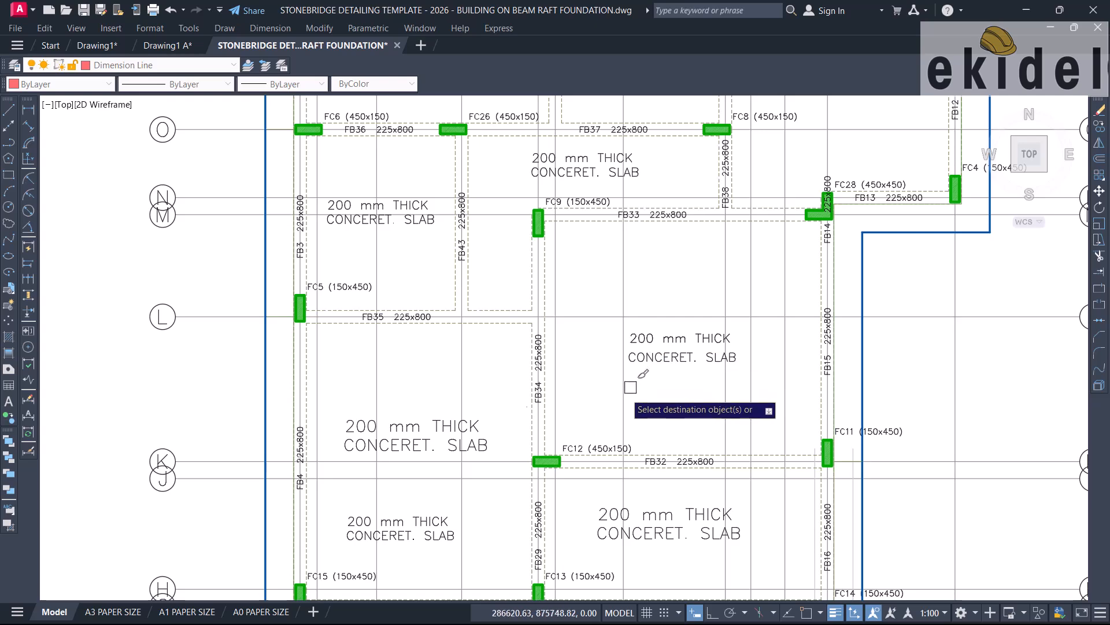
middle_click_drag(581, 470, 573, 284)
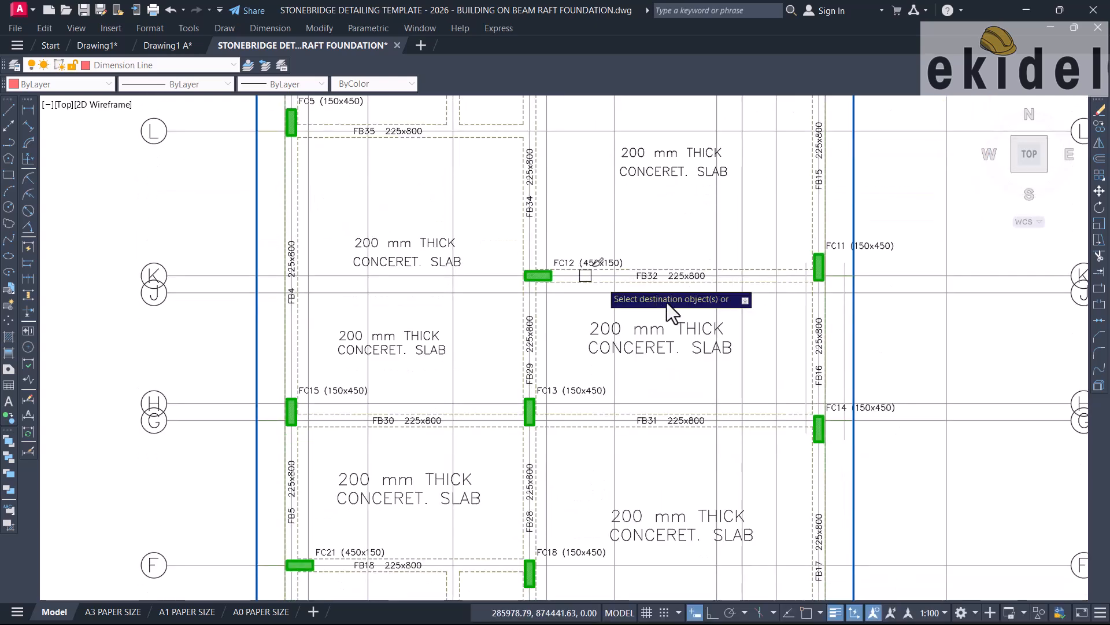
left_click(696, 313)
left_click(653, 363)
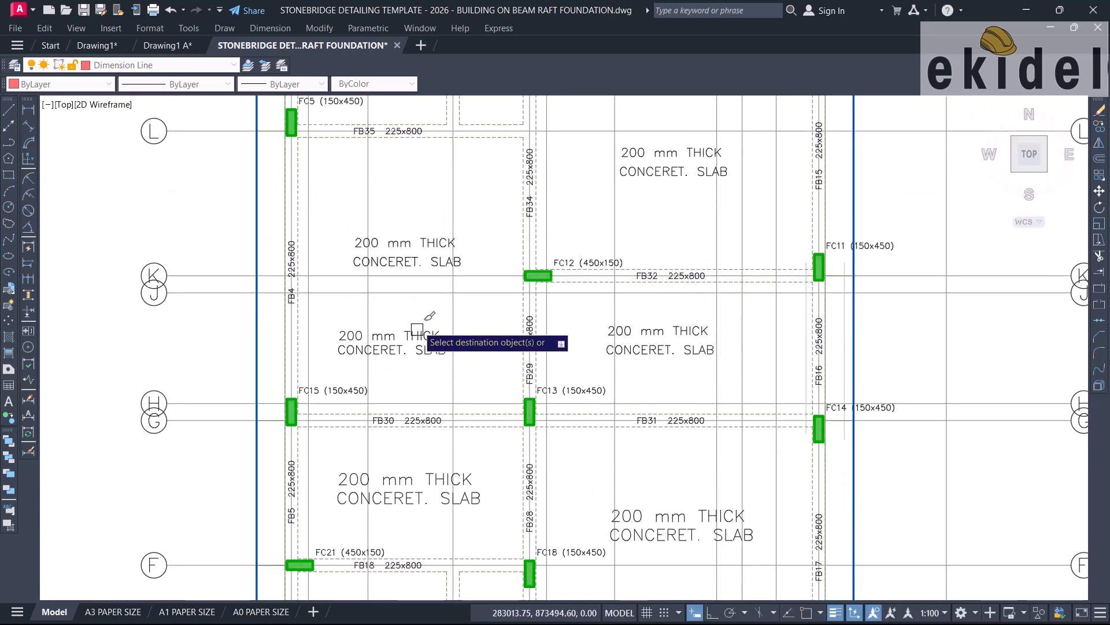
Match the reduced text properties onto the slab labels in the panels below FB30 and FB31.
middle_click_drag(445, 382, 476, 225)
left_click(473, 307)
left_click(465, 356)
left_click(690, 337)
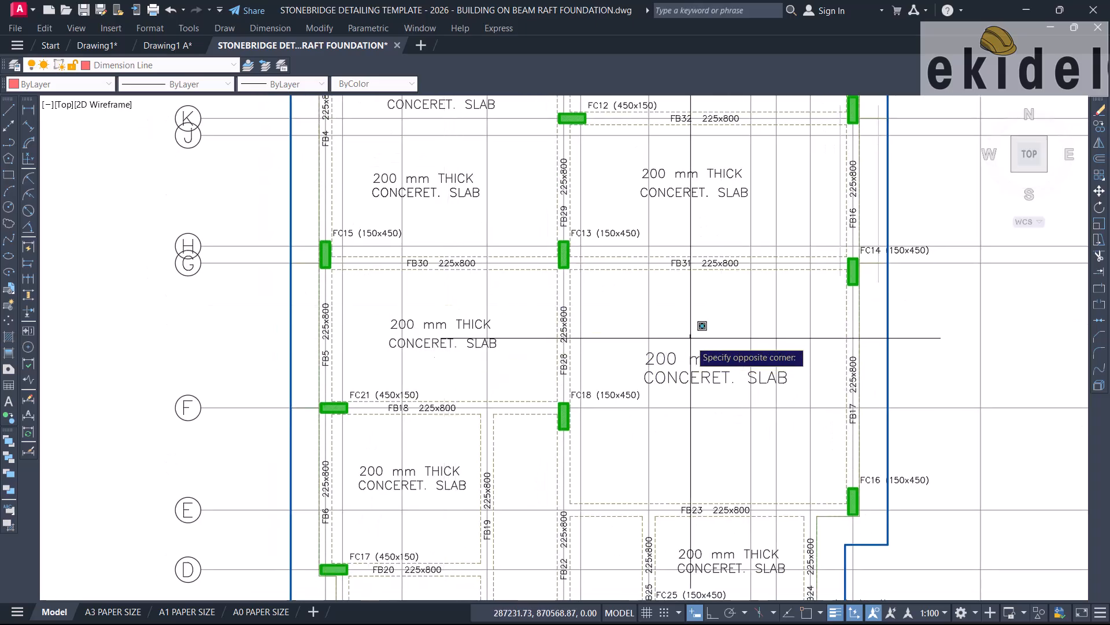
left_click(665, 377)
middle_click_drag(536, 480, 542, 334)
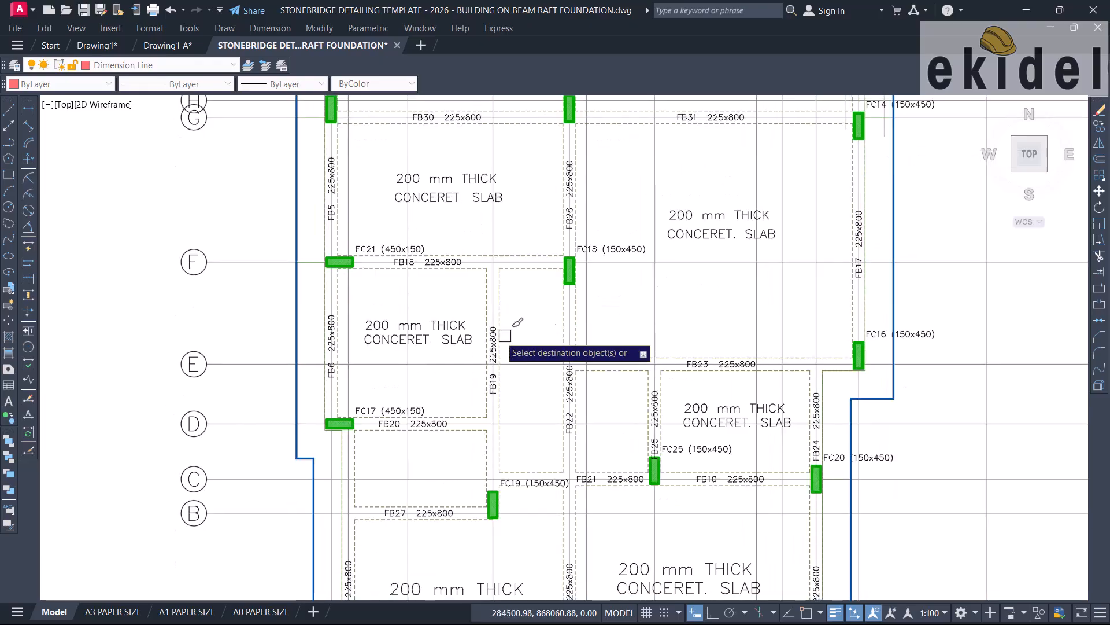
left_click(455, 303)
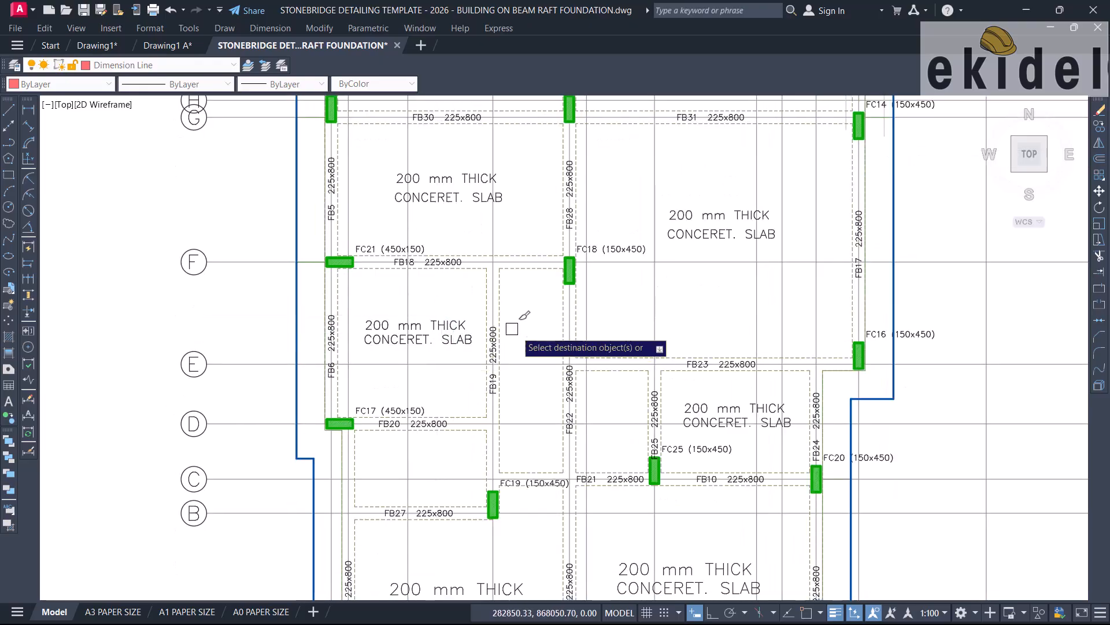
Match the reduced text properties onto the slab labels above FB7 and FB8, and end property matching.
middle_click_drag(533, 405, 437, 360)
scroll(376, 312, "up", 4)
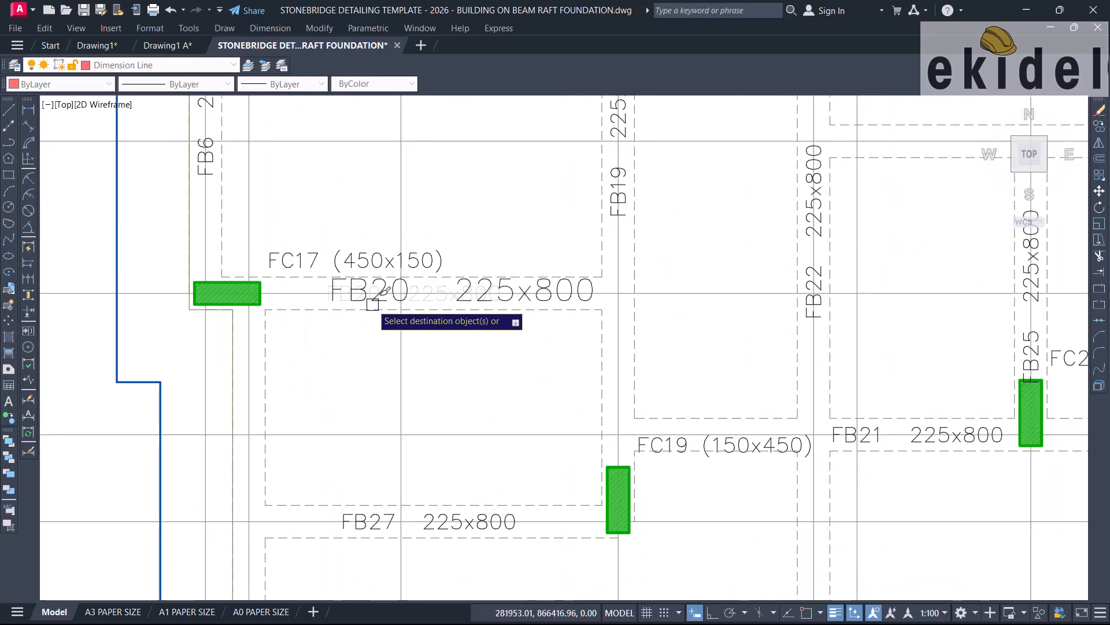
scroll(467, 318, "down", 4)
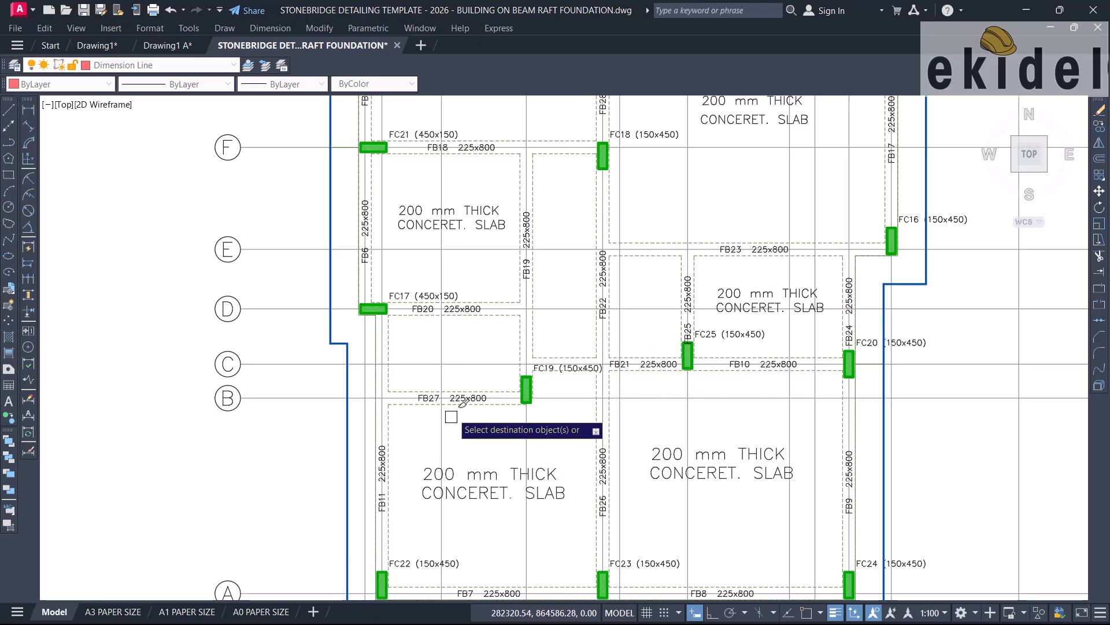
scroll(454, 423, "up", 2)
scroll(590, 408, "down", 2)
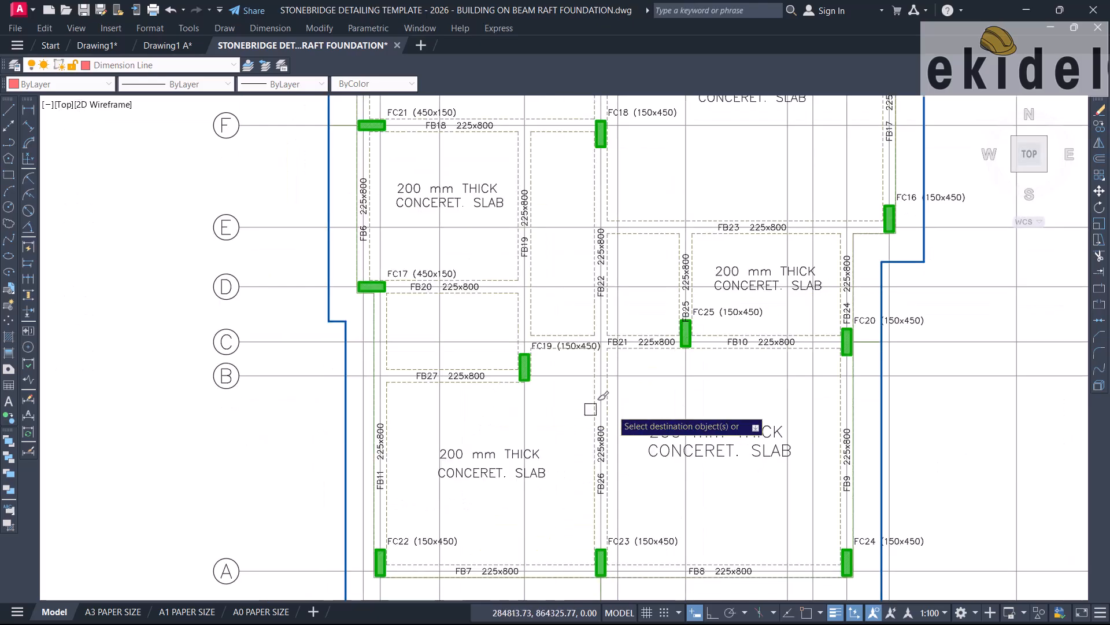
left_click(741, 403)
scroll(719, 464, "down", 2)
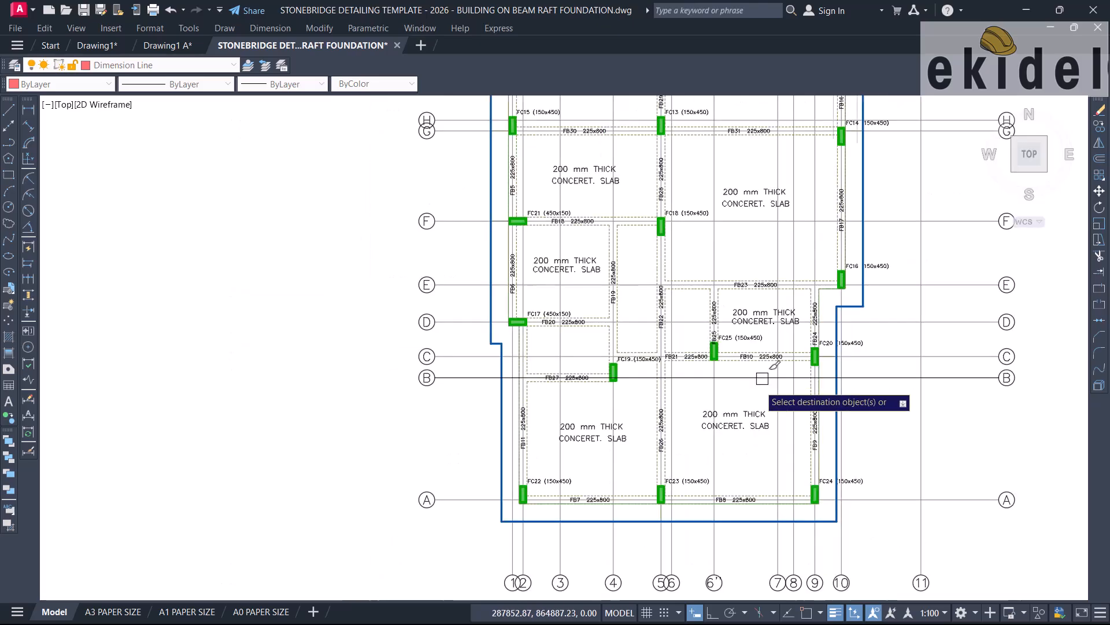
scroll(753, 310, "up", 2)
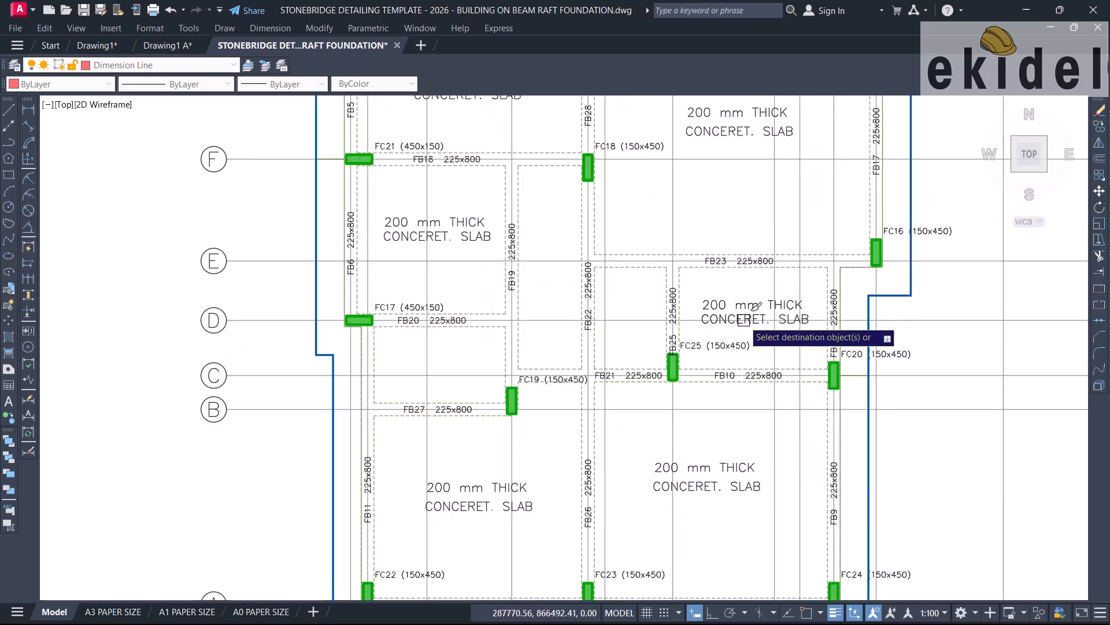
scroll(746, 318, "up", 3)
scroll(754, 369, "down", 3)
key("Escape")
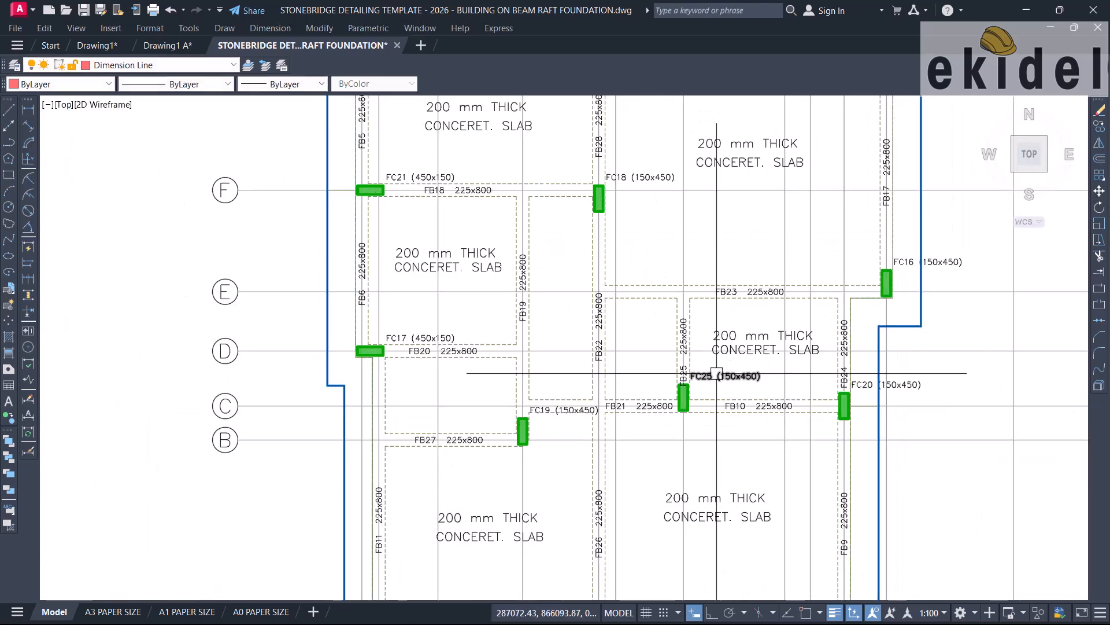
Select all column labels similar to FC25, leaving out those in the other layouts beyond the raft foundation sheet.
left_click(717, 375)
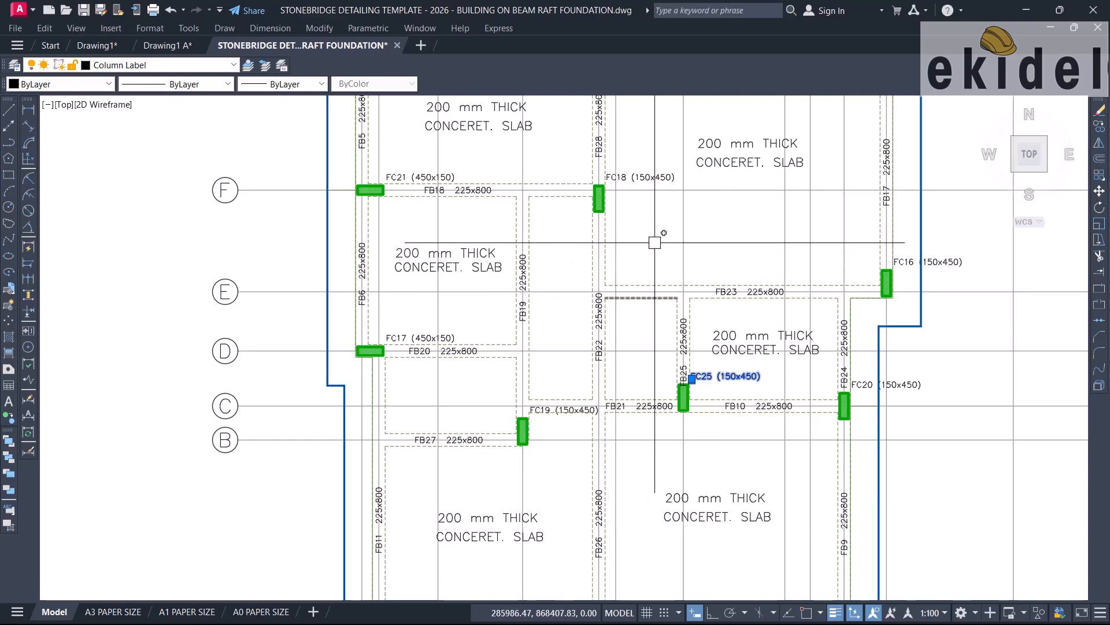
scroll(654, 241, "down", 5)
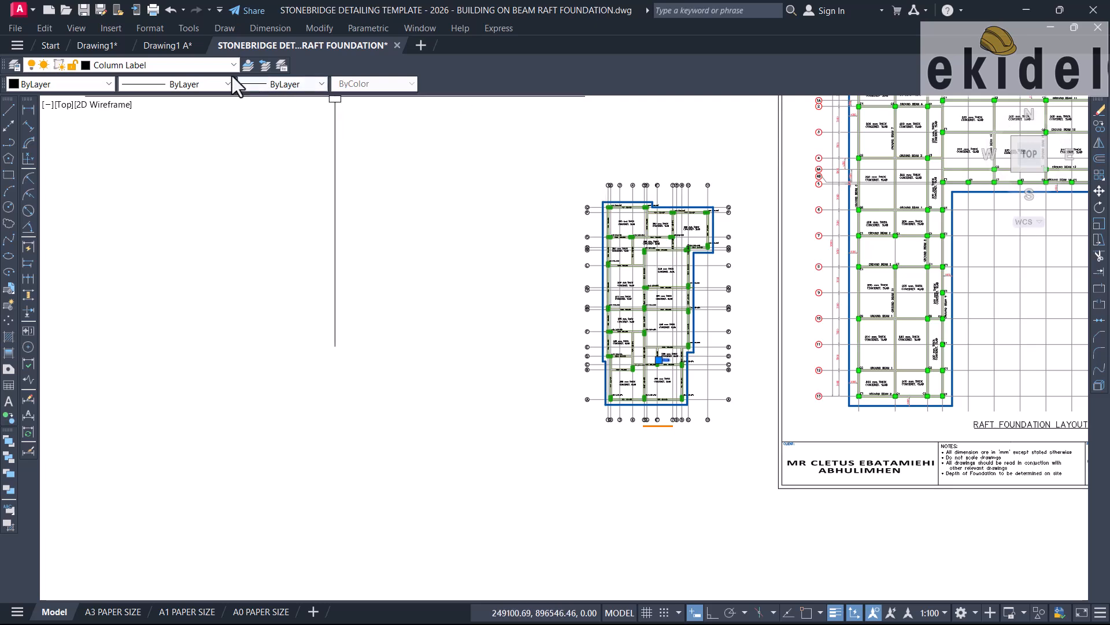
right_click(639, 156)
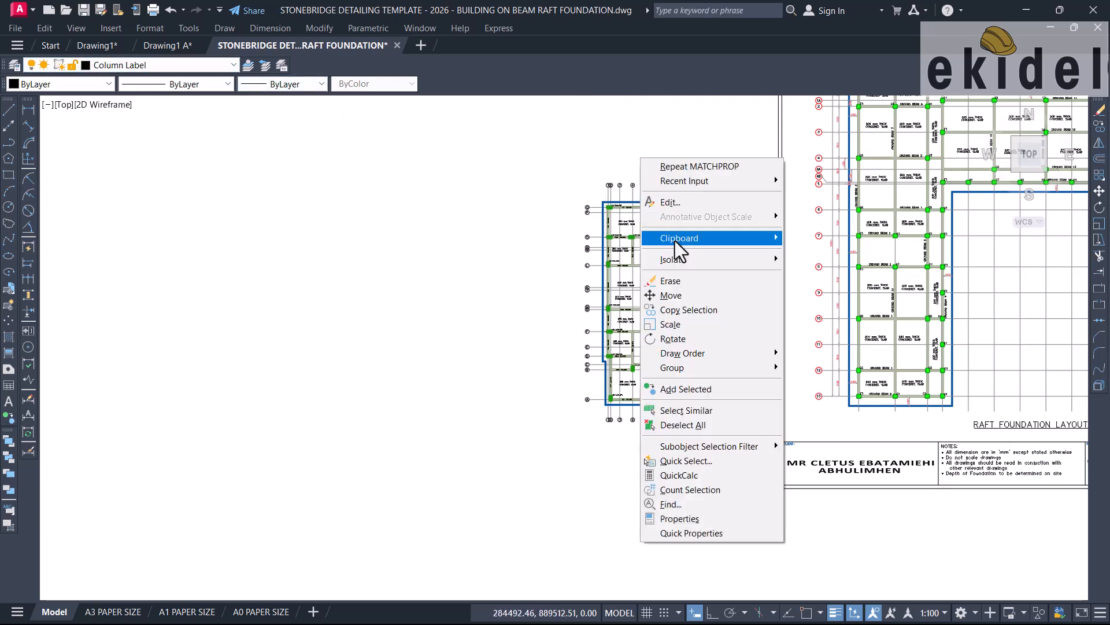
left_click(693, 411)
scroll(528, 322, "down", 5)
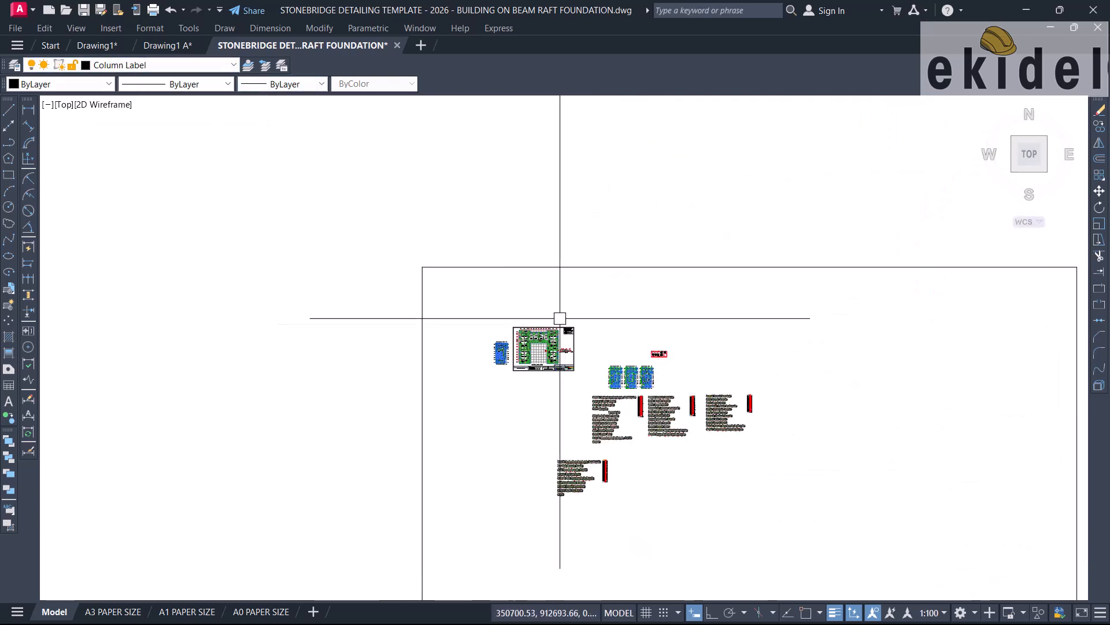
left_click(595, 315)
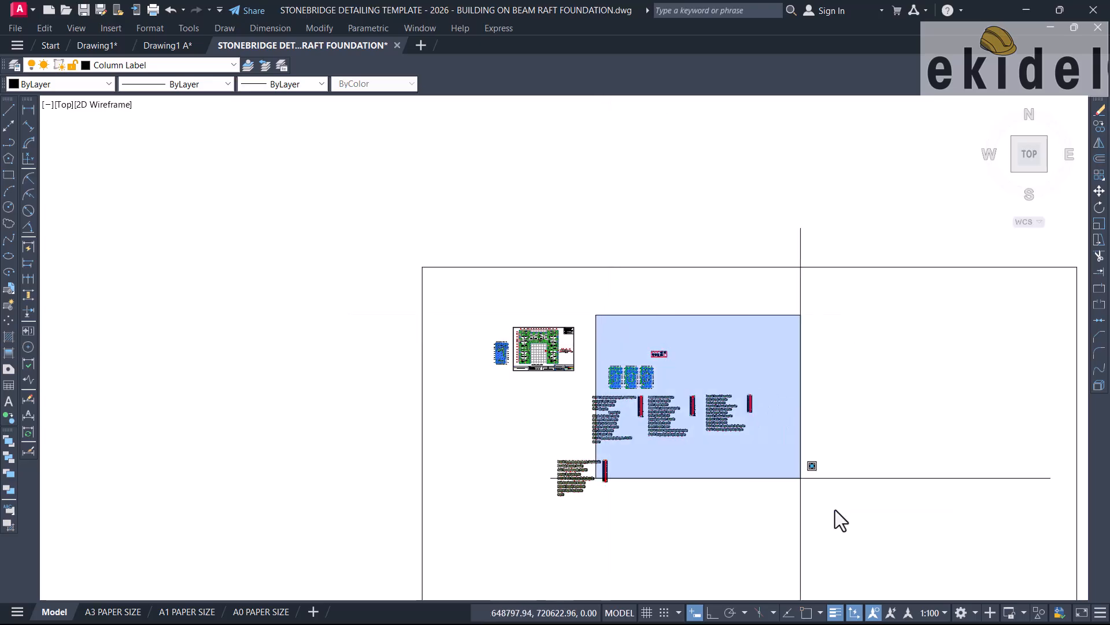
left_click(842, 513)
Hide the selected column labels of the foundation layout with HIDEOBJECTS.
scroll(508, 366, "up", 6)
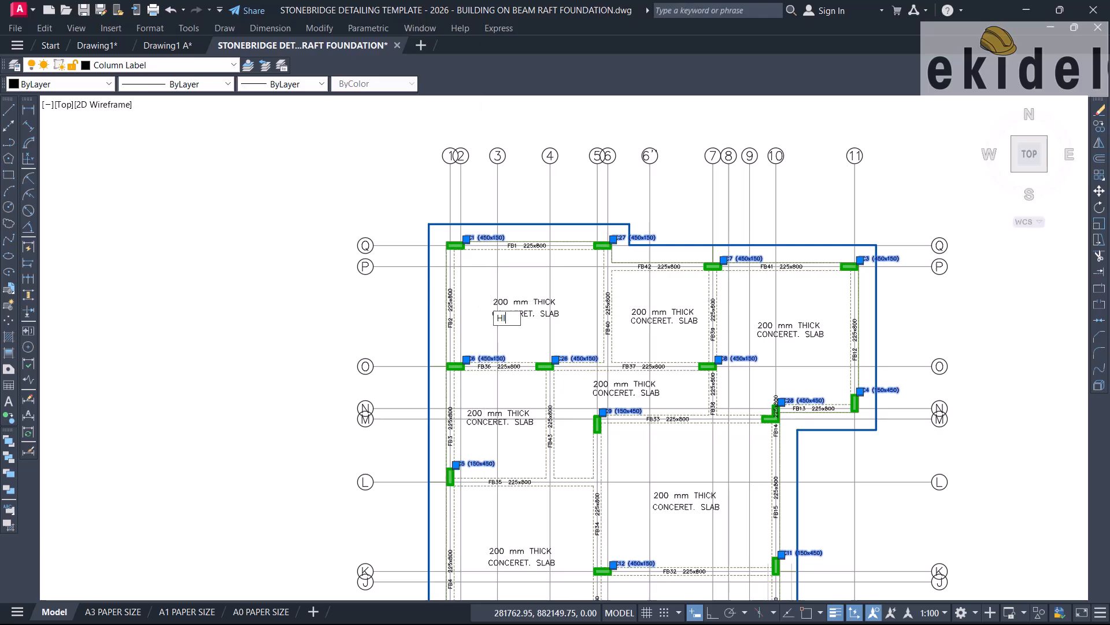
key("BackSpace")
type("DE")
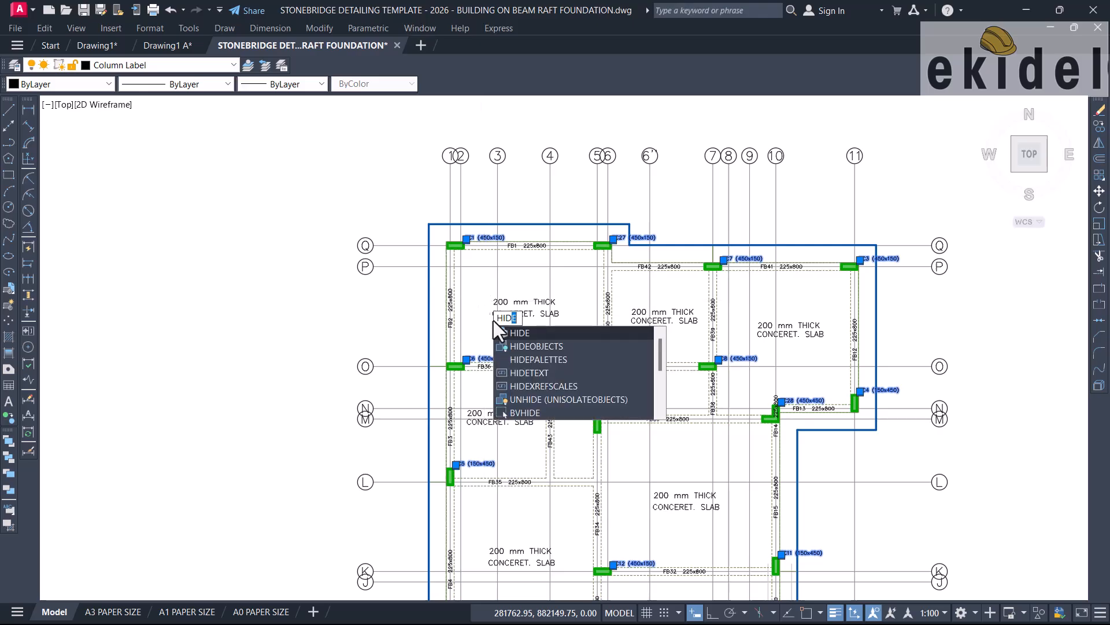
left_click(536, 332)
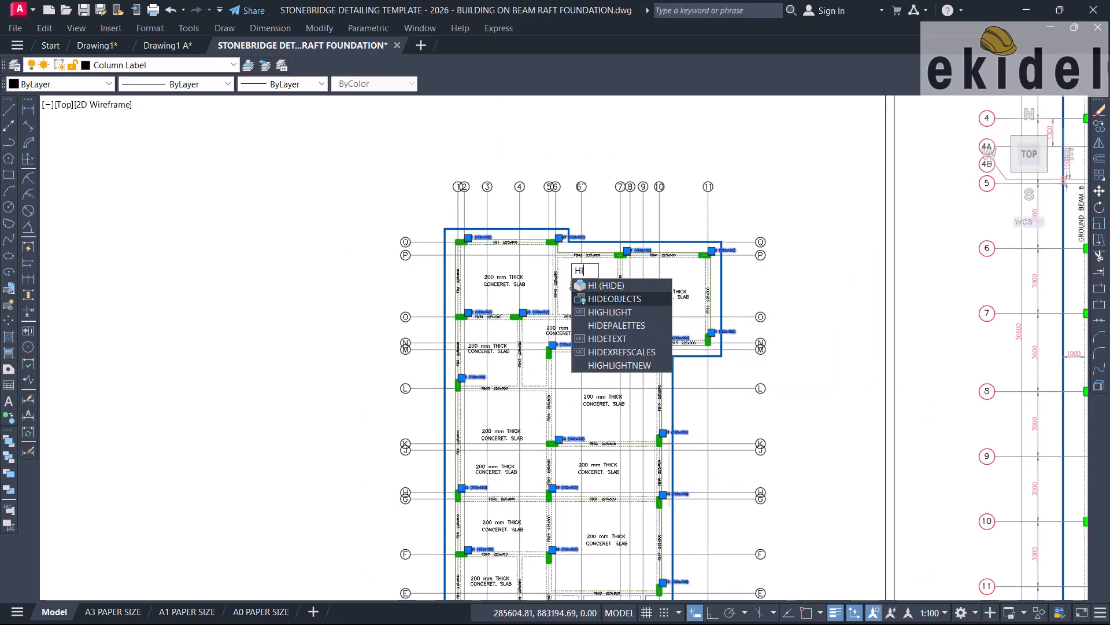
left_click(605, 297)
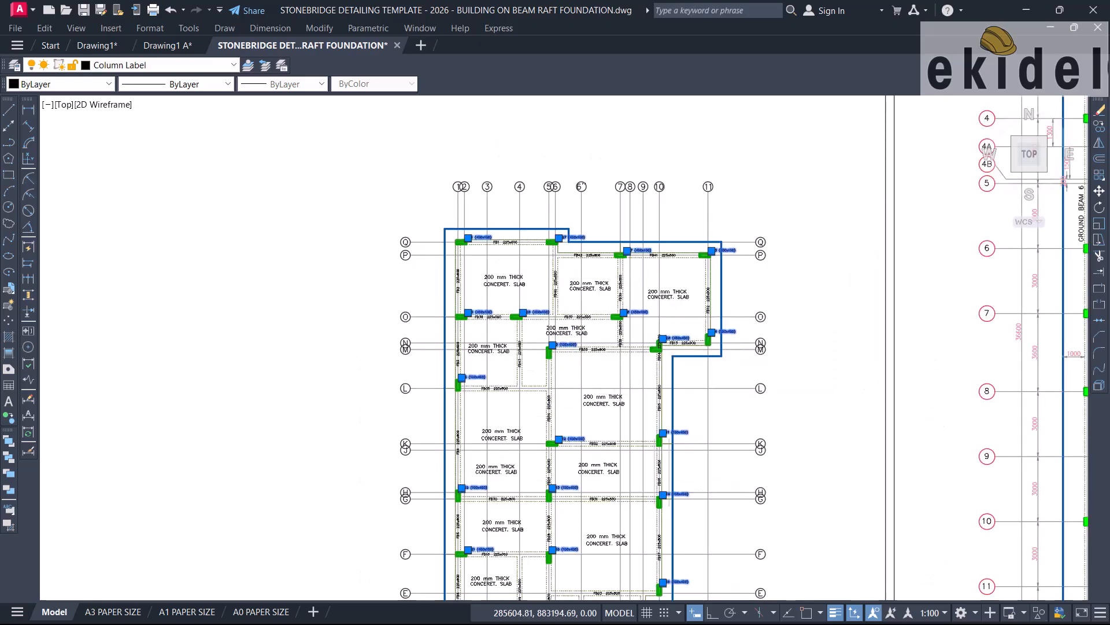
Examine the foundation layout's beams and gridlines against the neighbouring raft foundation sheet.
scroll(452, 236, "up", 3)
scroll(457, 237, "up", 2)
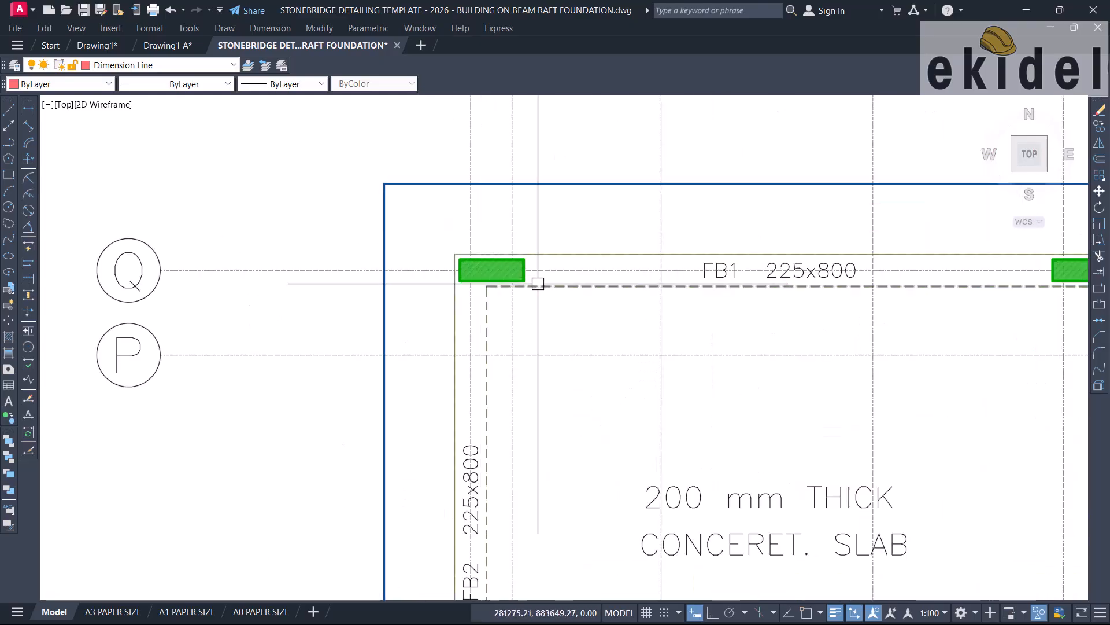
scroll(521, 275, "down", 2)
scroll(506, 269, "down", 4)
scroll(675, 329, "up", 2)
middle_click_drag(674, 330, 588, 351)
scroll(573, 347, "down", 5)
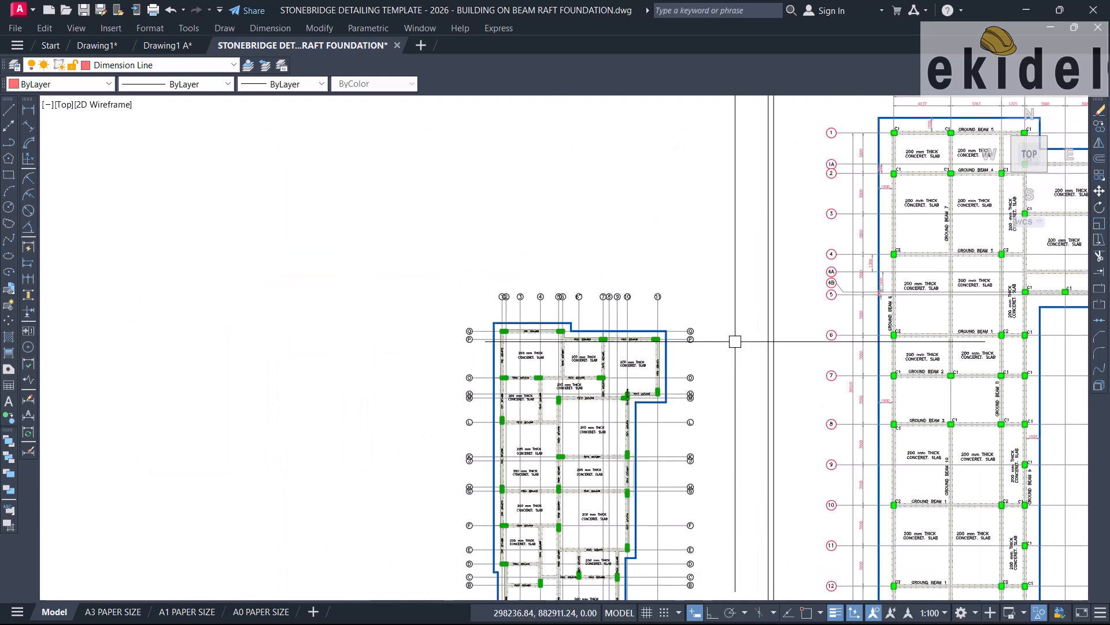
middle_click_drag(728, 341, 428, 436)
middle_click_drag(596, 345, 669, 337)
Hide the vertical gridlines 1 to 11 with their upper bubbles and the horizontal gridlines Q to M.
scroll(669, 324, "up", 3)
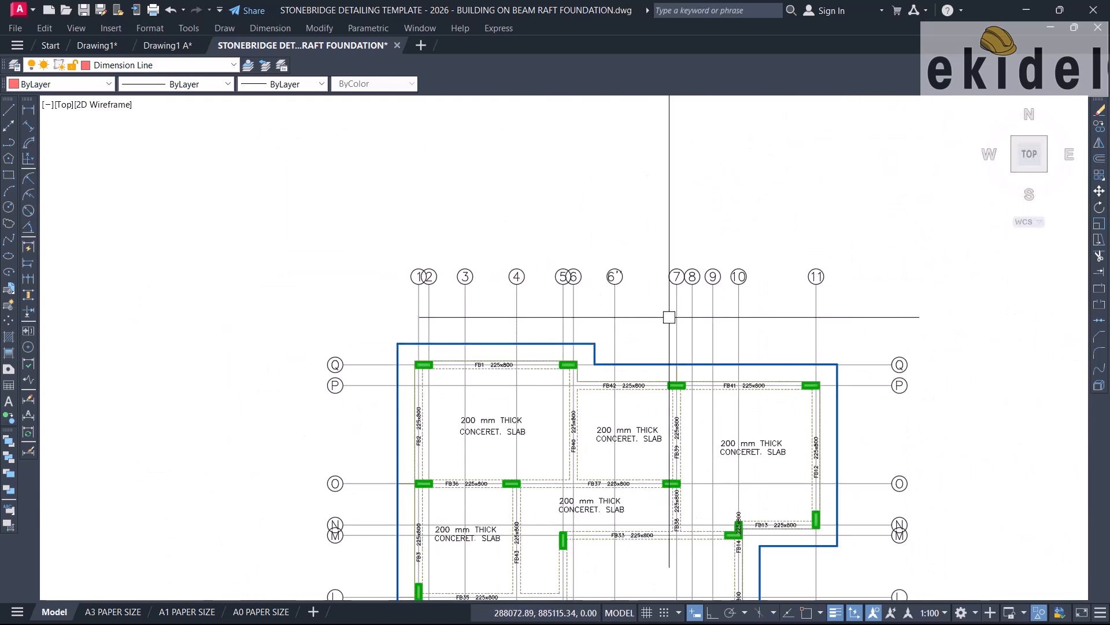
left_click(859, 238)
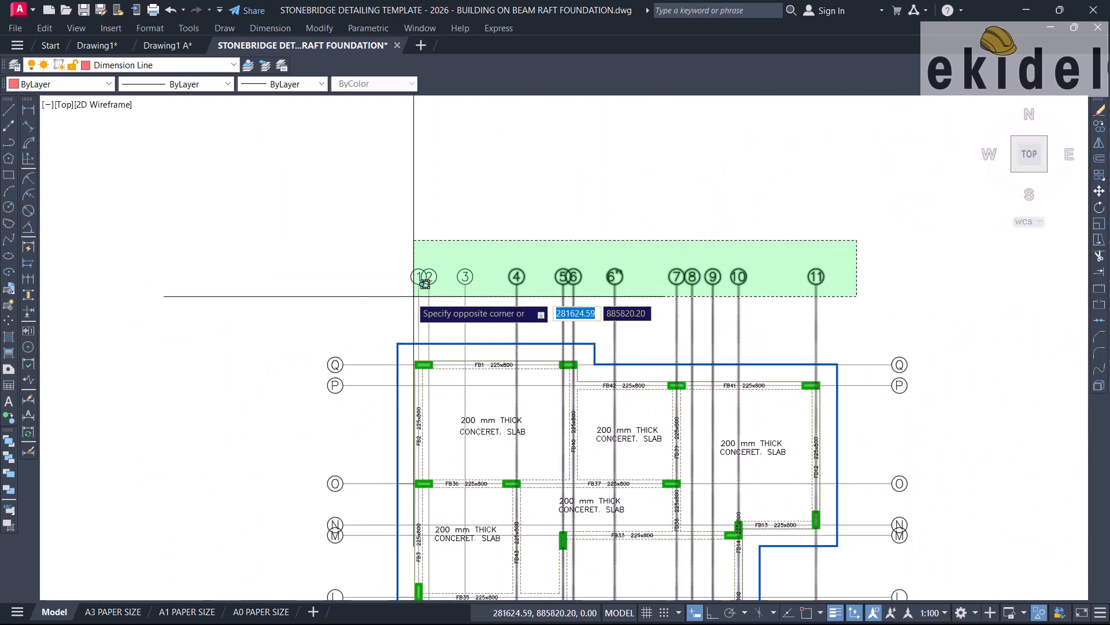
left_click(399, 294)
scroll(371, 316, "down", 2)
left_click(372, 339)
left_click(321, 460)
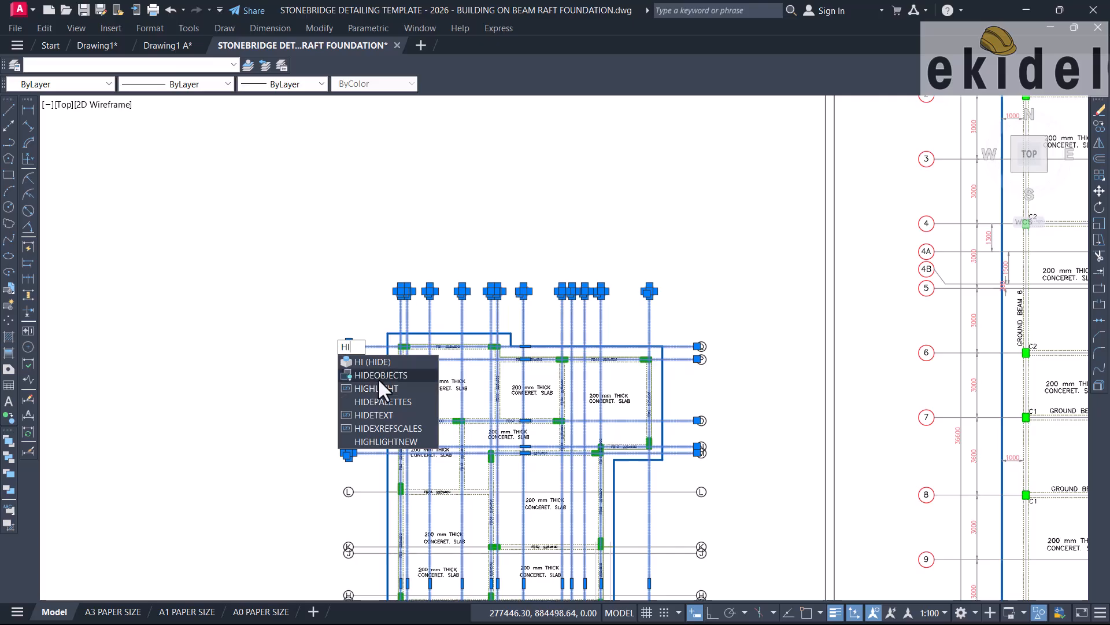
left_click(377, 376)
Select the remaining horizontal gridlines, all leftover grid bubbles and the line below the foundation layout for hiding.
middle_click_drag(756, 352, 535, 442)
scroll(535, 441, "down", 2)
middle_click_drag(766, 324, 657, 419)
scroll(721, 251, "down", 2)
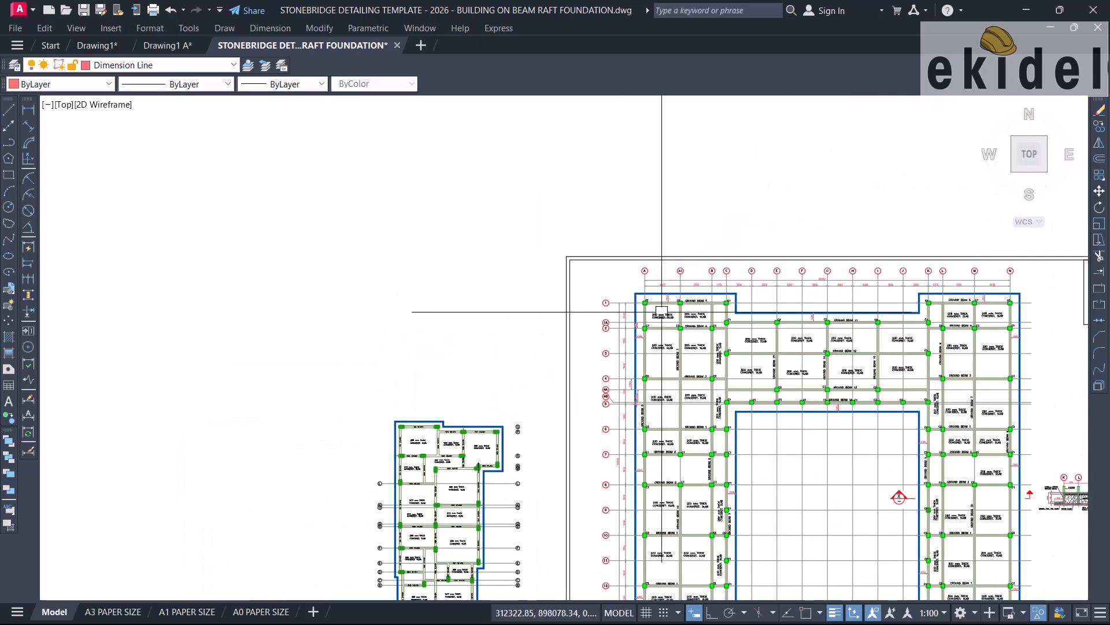
middle_click_drag(492, 492, 553, 320)
scroll(449, 292, "up", 2)
mouse_move(446, 289)
left_mouse_down()
mouse_move(409, 529)
mouse_move(390, 546)
left_mouse_up()
left_click_drag(683, 206, 405, 595)
right_click(295, 397)
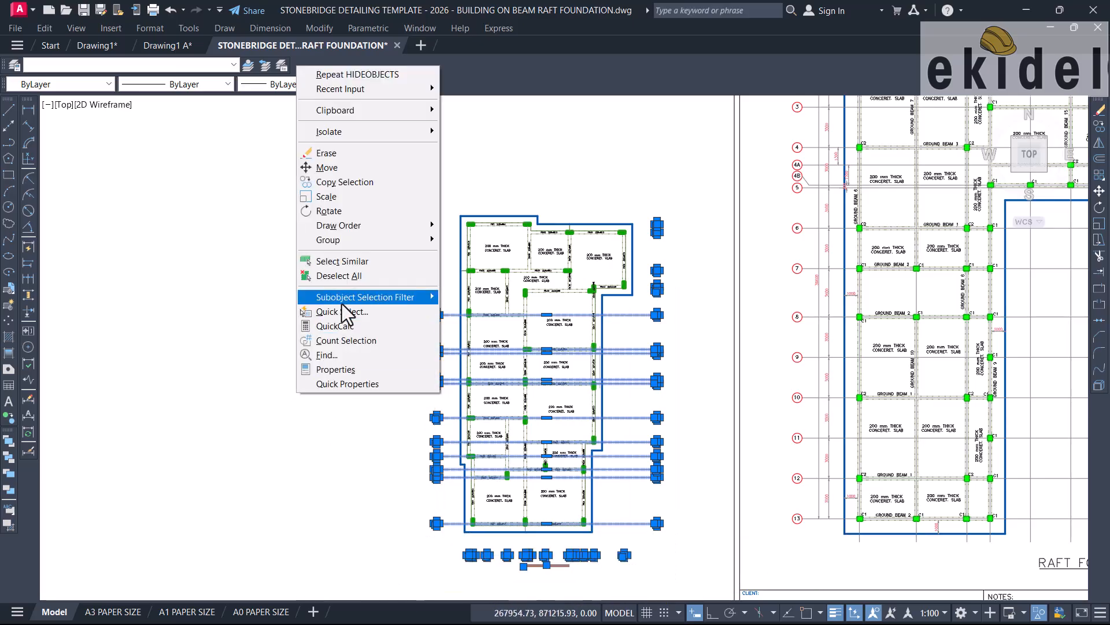
left_click(377, 426)
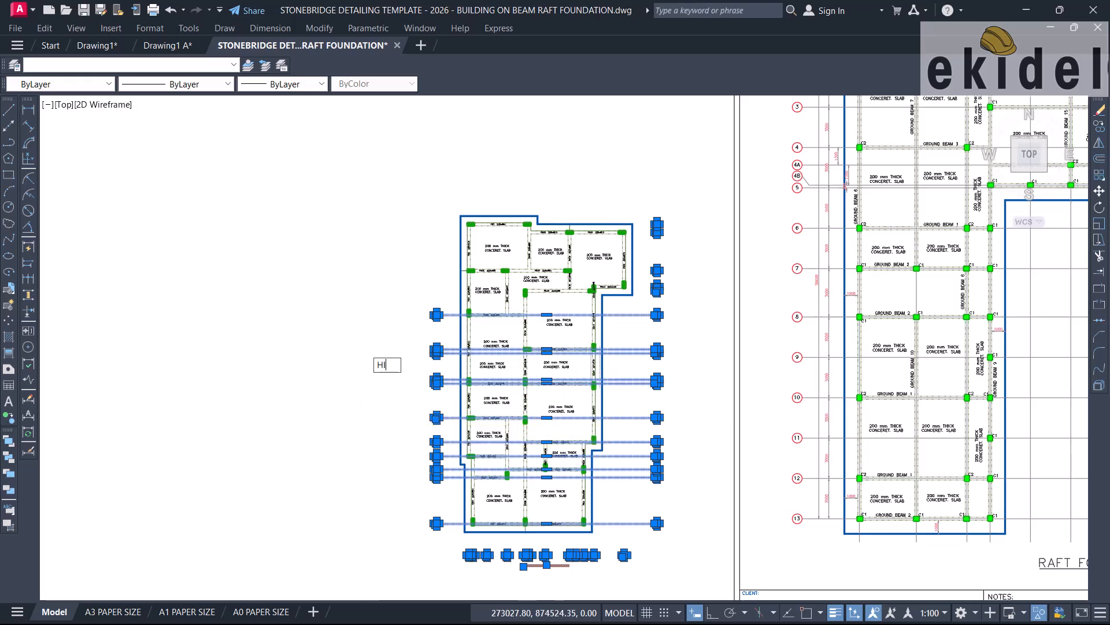
Hide the selected grid lines and grid bubbles of the foundation plan outside the sheet.
left_click(392, 391)
Copy the GROUND BEAM 5 label from the reference raft plan to just above beam FB1 in the new foundation plan.
middle_click_drag(624, 347, 495, 457)
scroll(650, 286, "up", 8)
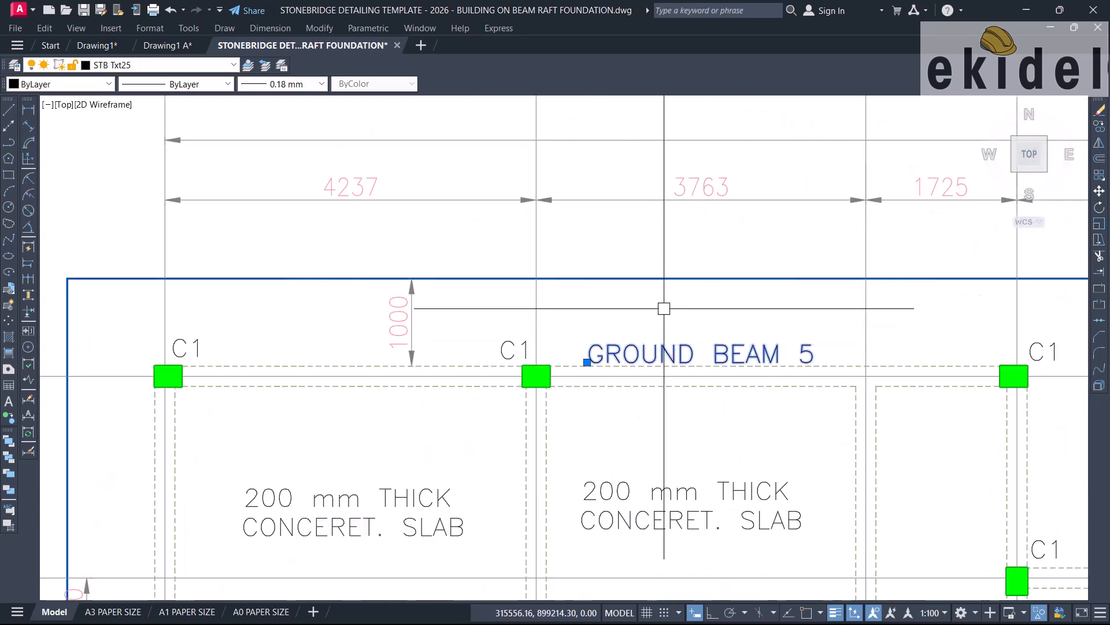
key("space")
left_click(655, 359)
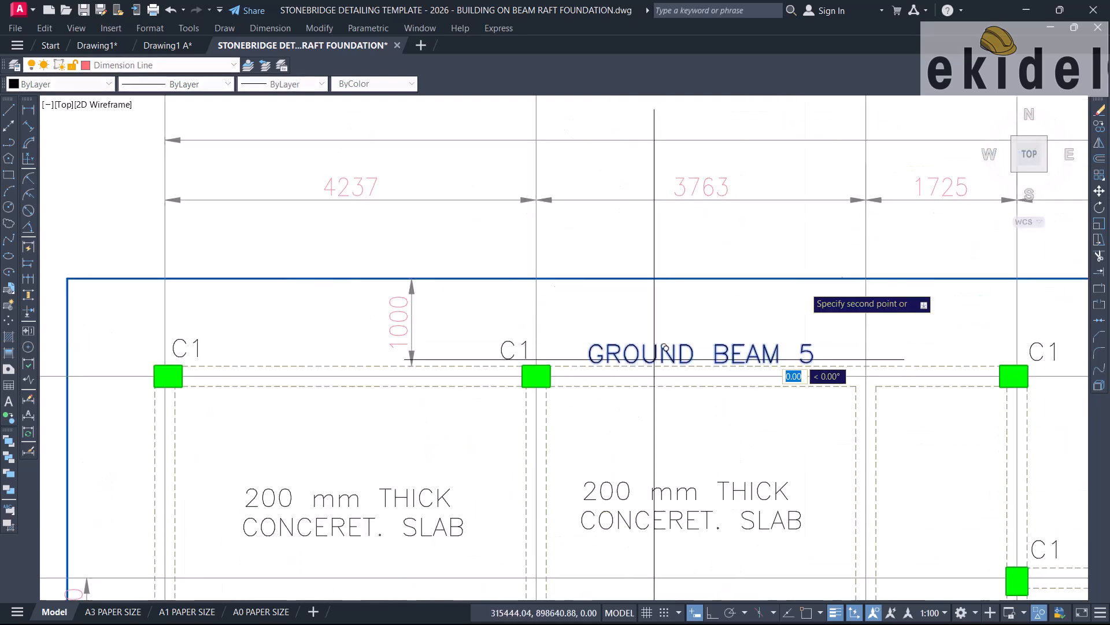
scroll(867, 259, "down", 4)
middle_click_drag(525, 406, 844, 290)
scroll(726, 313, "down", 2)
middle_click_drag(590, 396, 884, 173)
scroll(640, 281, "up", 2)
scroll(514, 339, "up", 6)
mouse_move(445, 391)
middle_mouse_down()
mouse_move(439, 381)
mouse_move(469, 366)
middle_mouse_up()
left_click(469, 354)
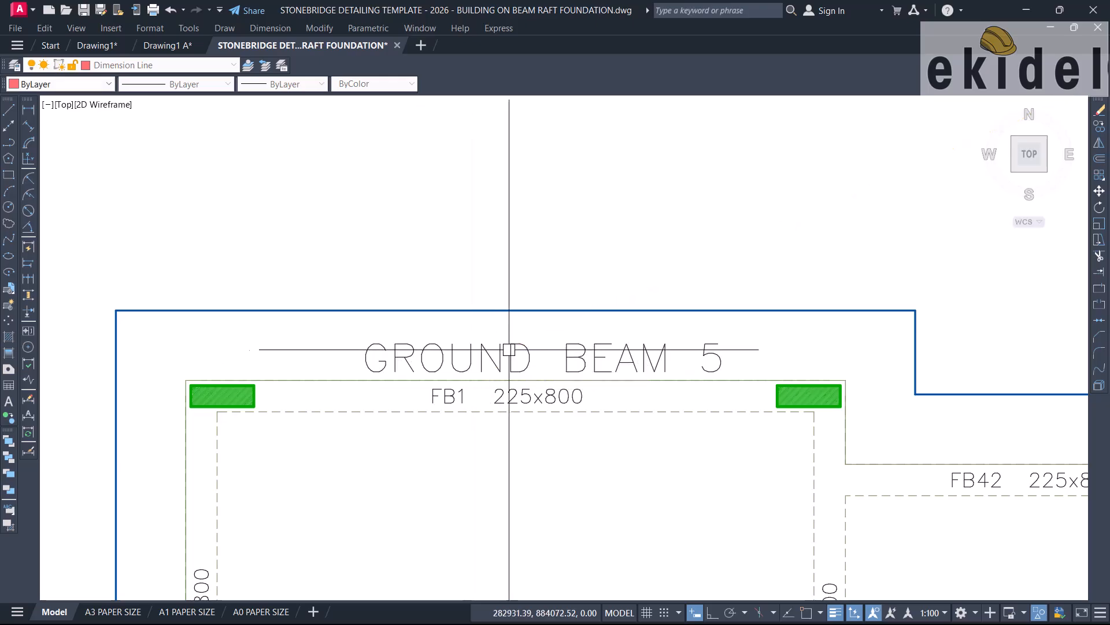
Scale the copied GROUND BEAM 5 label above FB1 by a factor of 0.75.
left_click(527, 355)
type("S")
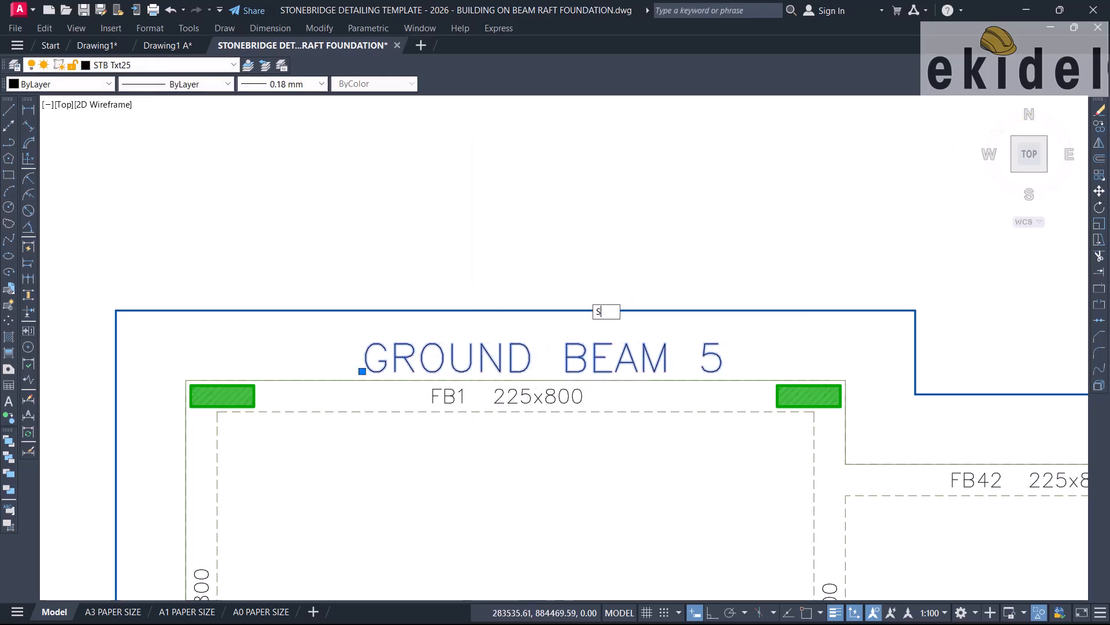
type("C")
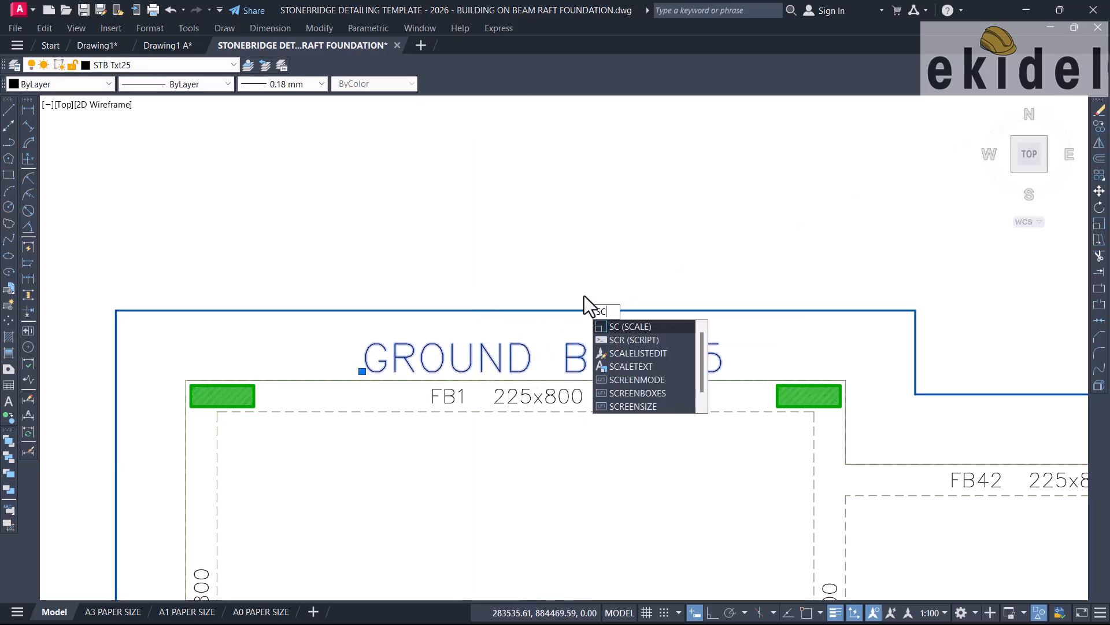
key("Return")
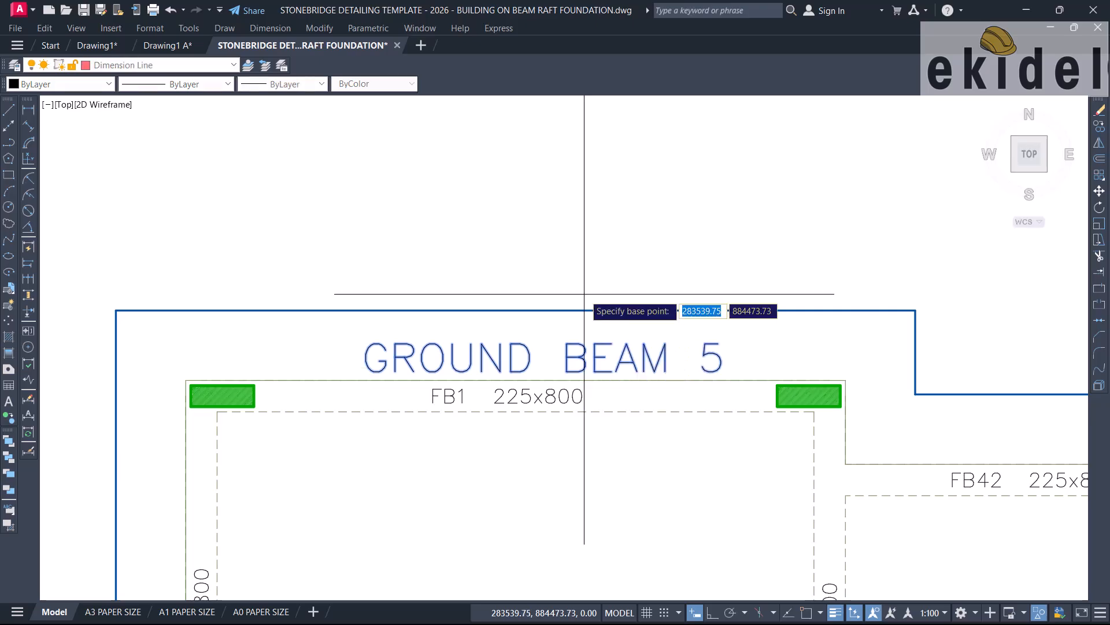
key("F3")
left_click(413, 381)
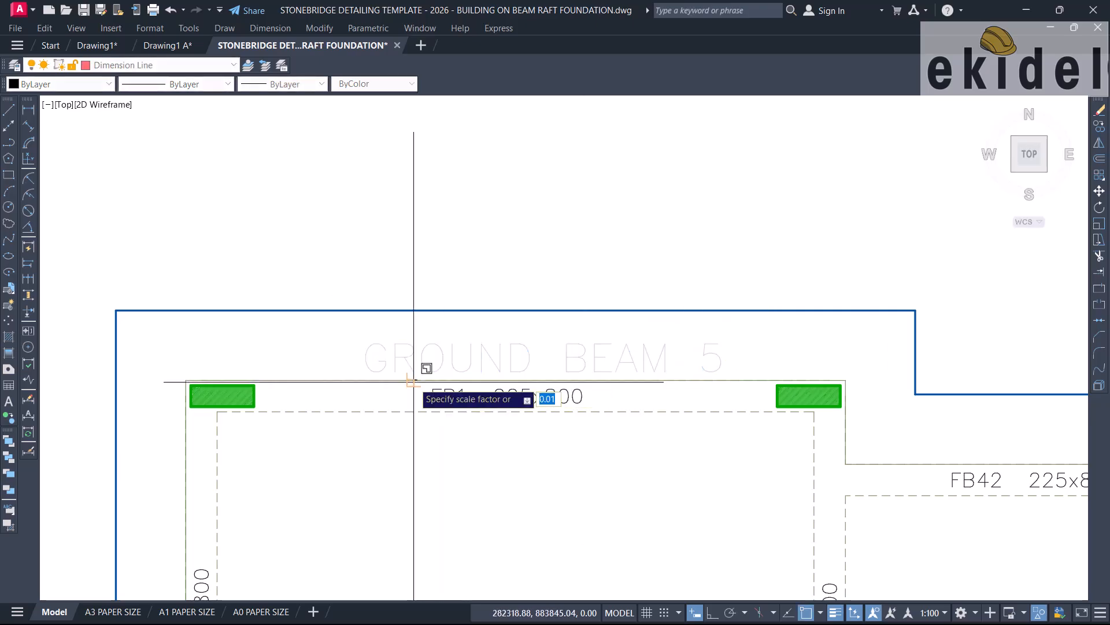
type("0")
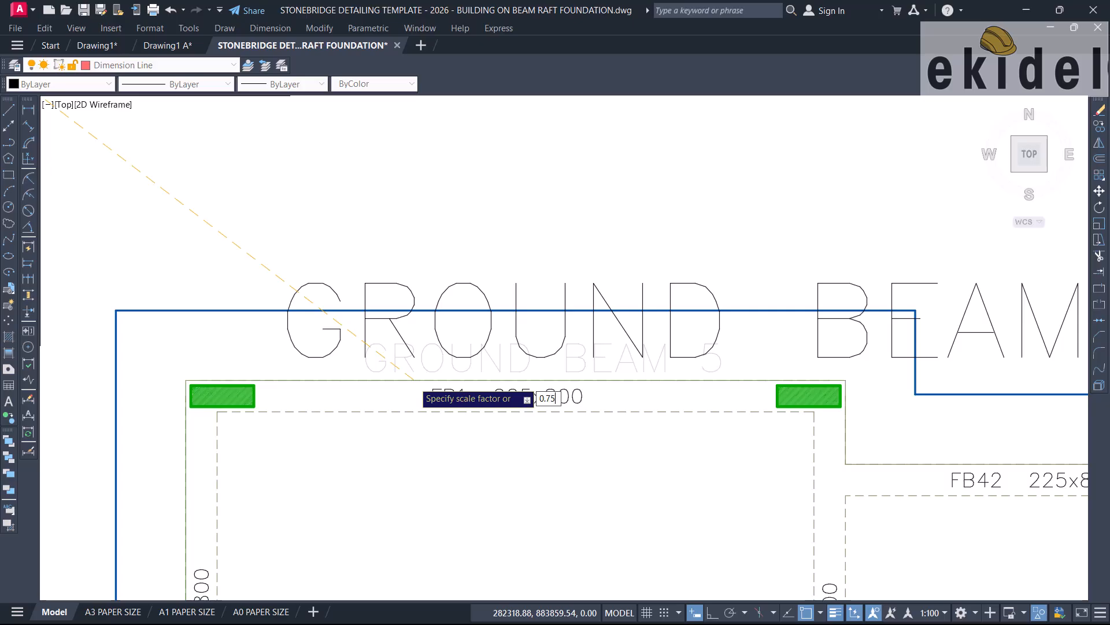
type(".75")
key("Return")
scroll(555, 323, "down", 3)
scroll(551, 341, "up", 3)
Change the label above beam FB1 to GROUND BEAM 1.
left_click(551, 341)
key("Escape")
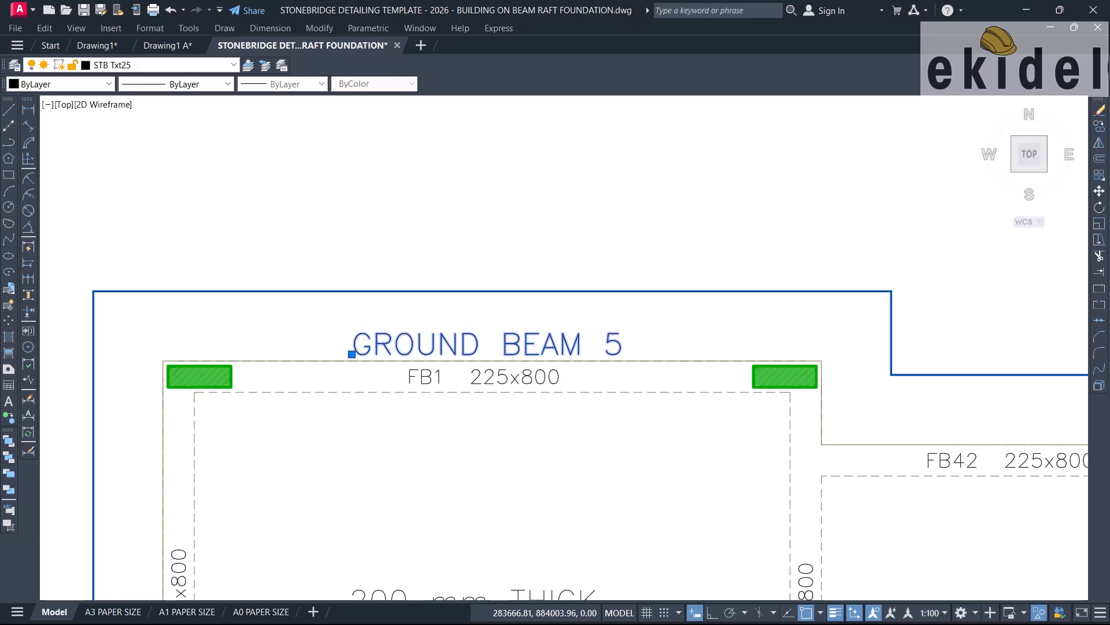
double_click(623, 347)
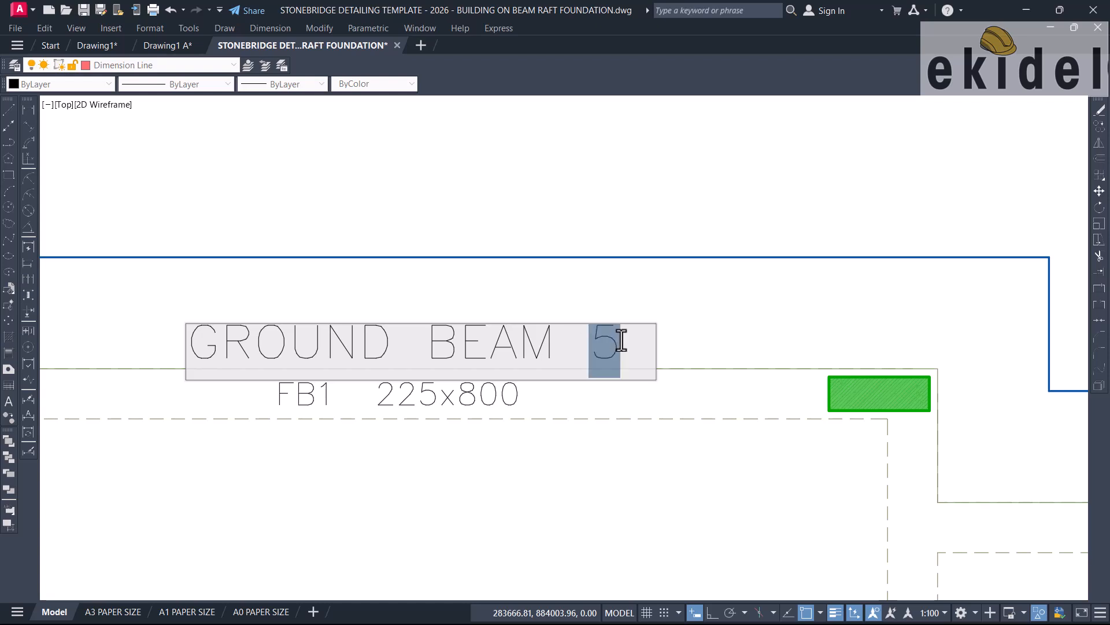
type("1")
left_click(630, 224)
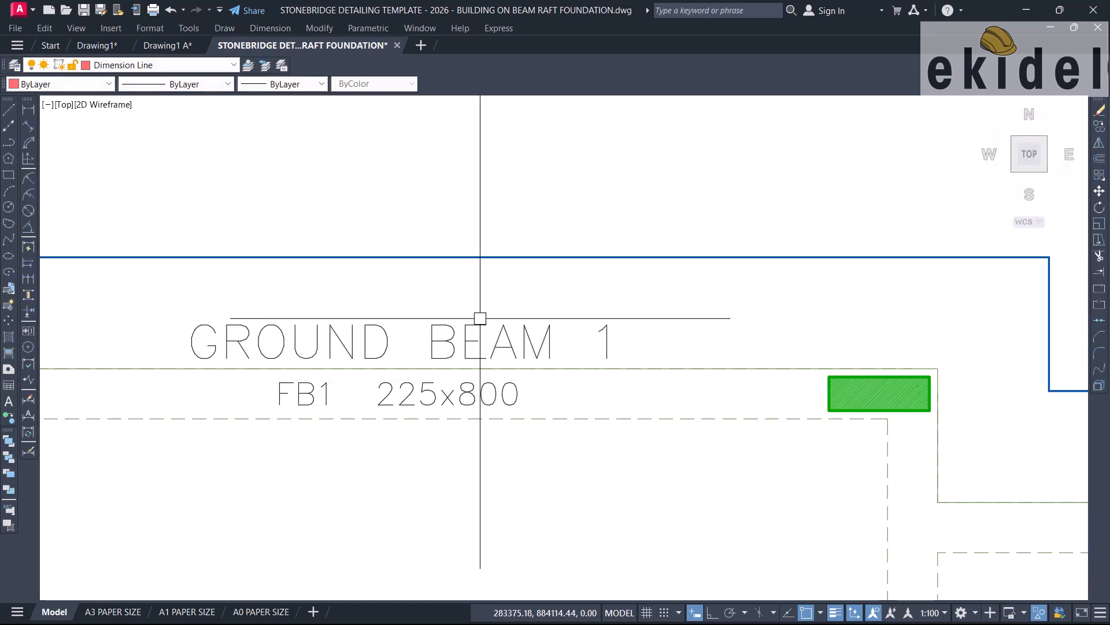
Copy the GROUND BEAM 1 label to above beam FB41 and delete the leftover grid line above the FB42–FB41 column.
left_click(471, 336)
key("Return")
left_click(186, 357)
scroll(402, 256, "down", 5)
key("F3")
middle_click_drag(739, 296, 668, 281)
scroll(648, 301, "up", 4)
scroll(649, 299, "up", 4)
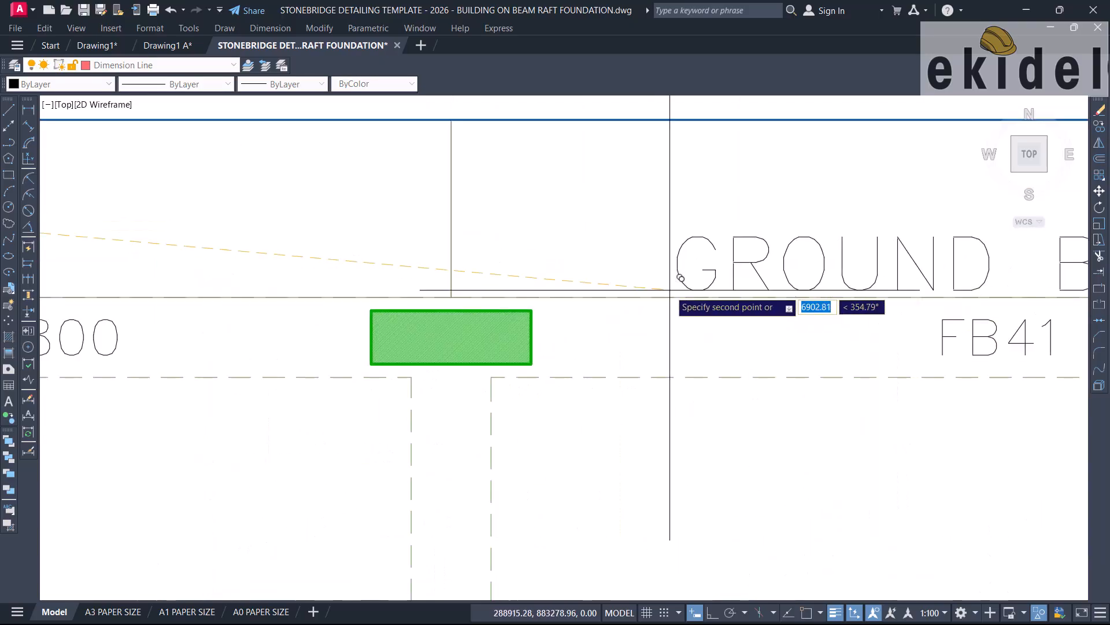
left_click(668, 296)
key("Escape")
left_click(451, 223)
scroll(423, 227, "down", 6)
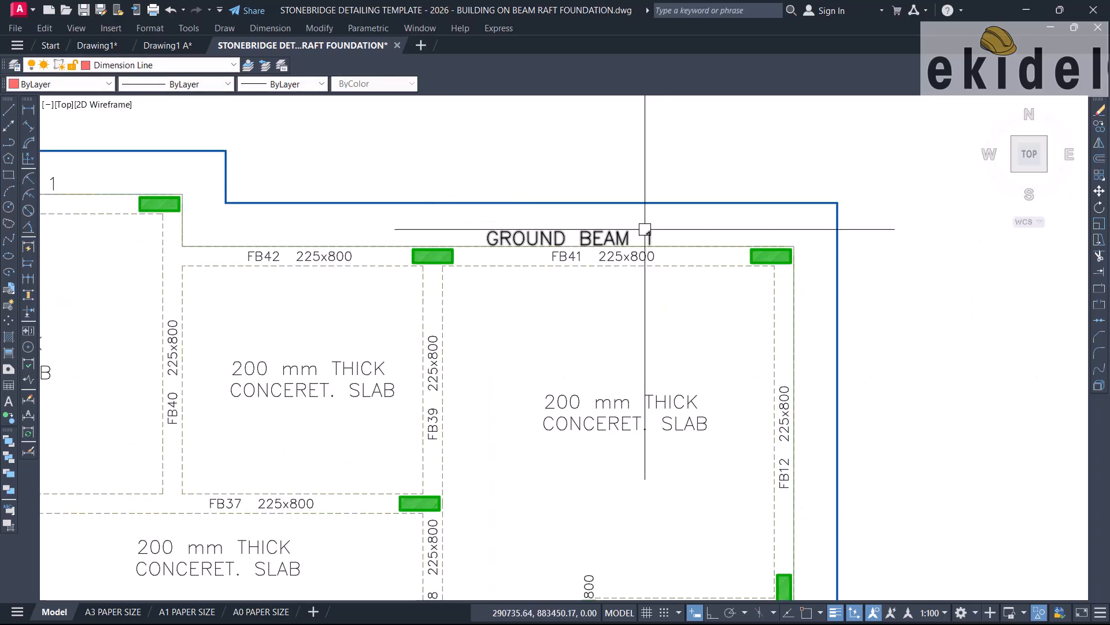
Copy the GROUND BEAM 1 label to above the FB36–FB37 beam line, above FB13 and below FB33.
key("Return")
left_click(573, 240)
scroll(685, 244, "down", 2)
middle_click_drag(477, 340, 591, 301)
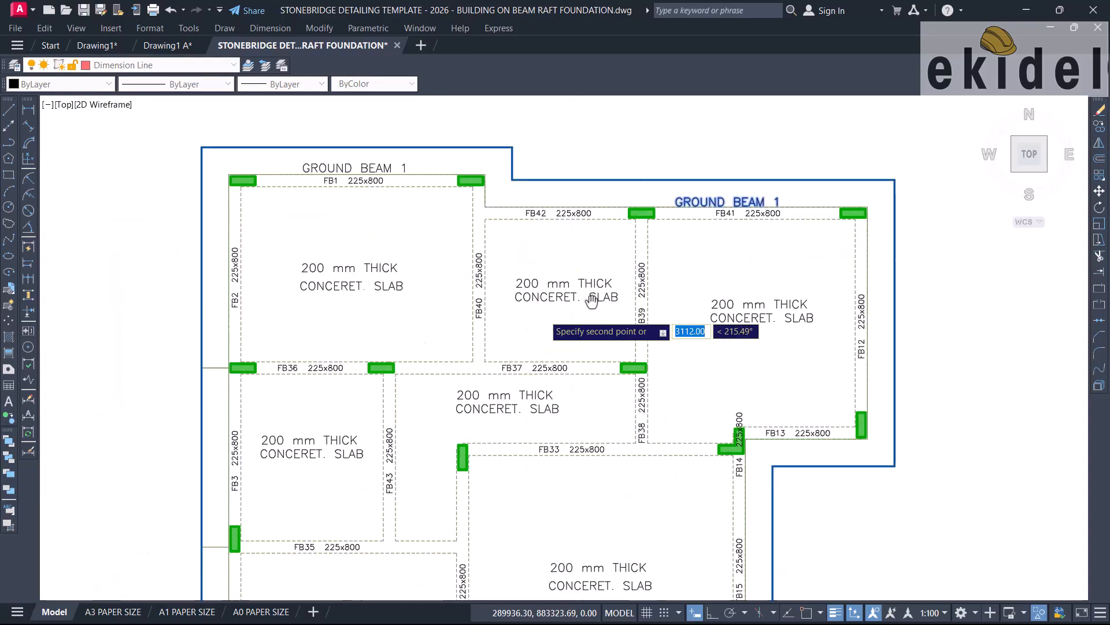
scroll(443, 338, "up", 5)
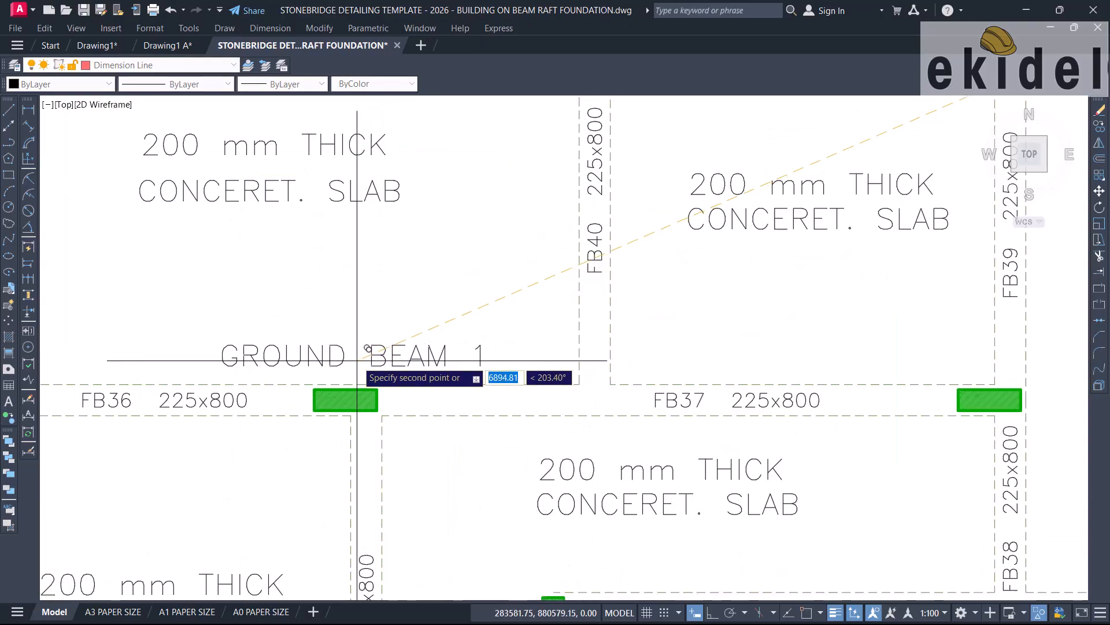
scroll(403, 313, "down", 2)
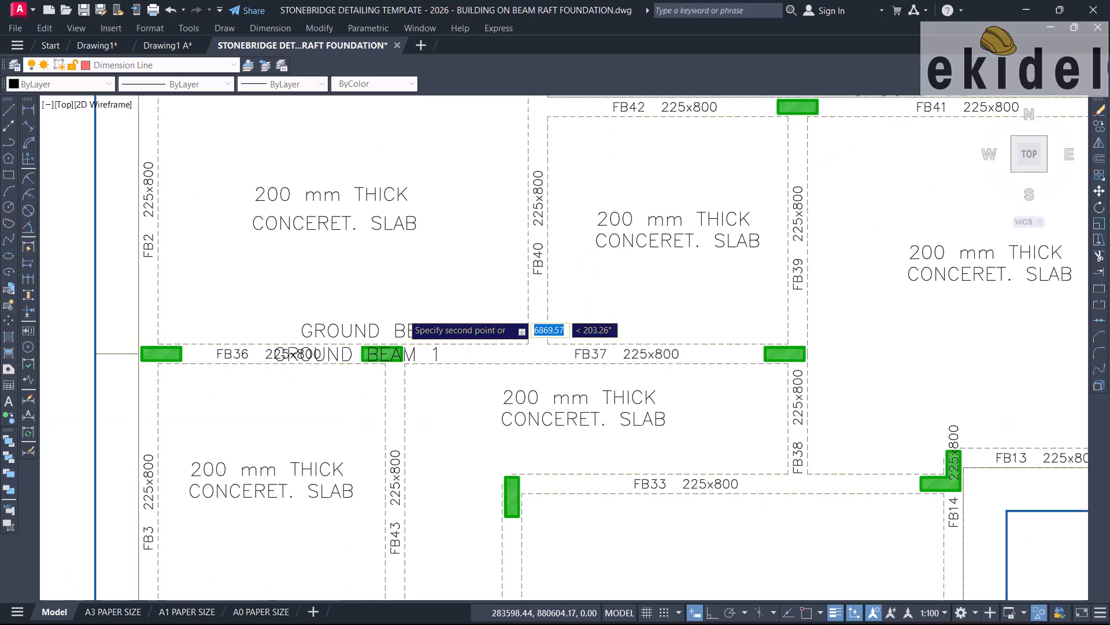
scroll(457, 267, "down", 2)
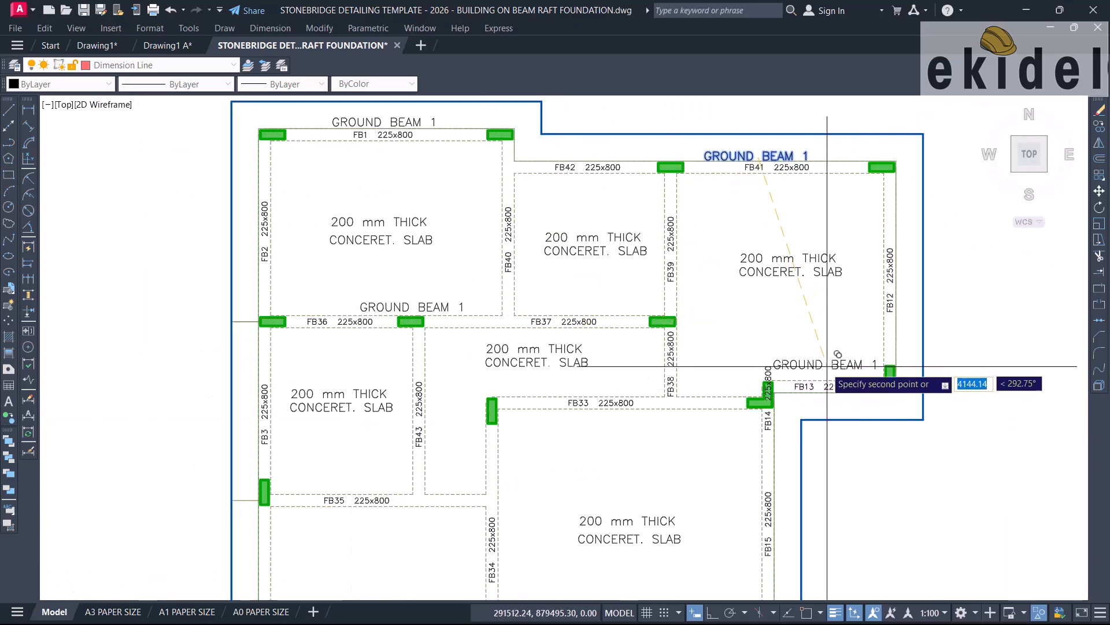
scroll(825, 368, "up", 4)
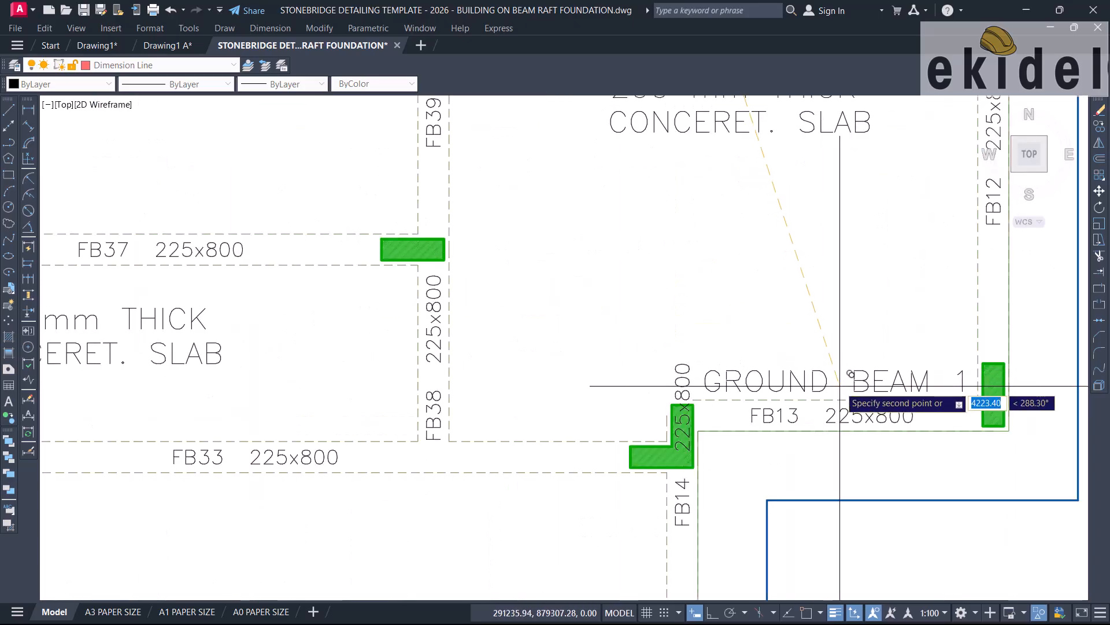
scroll(850, 324, "down", 2)
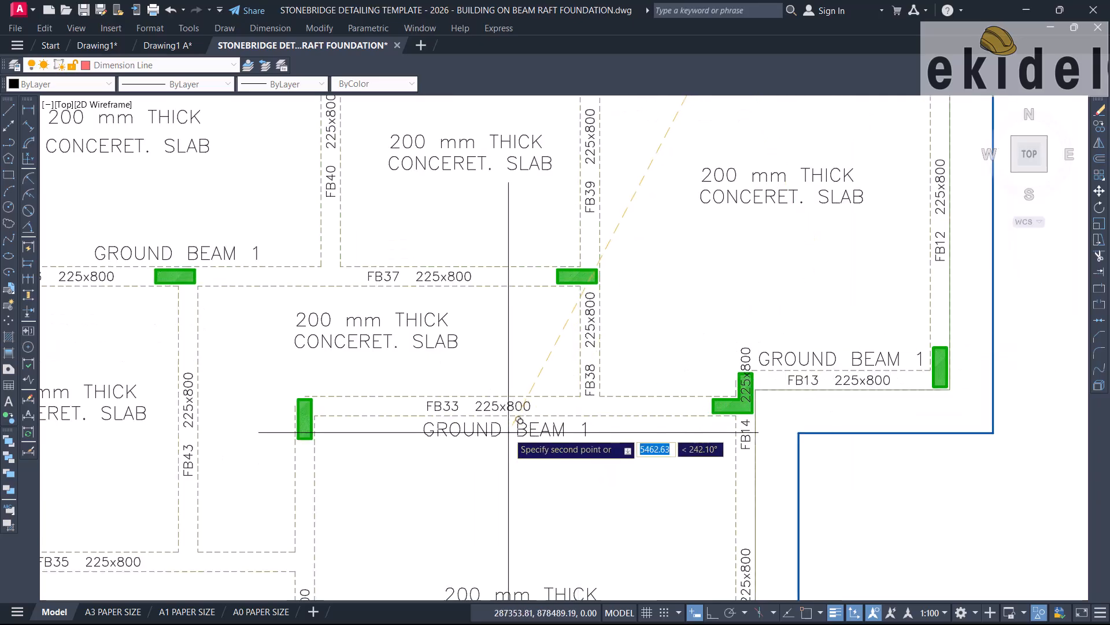
scroll(528, 421, "down", 2)
Place further copies of the GROUND BEAM 1 label below beam FB35 and above beams FB32 and FB31.
scroll(491, 377, "up", 4)
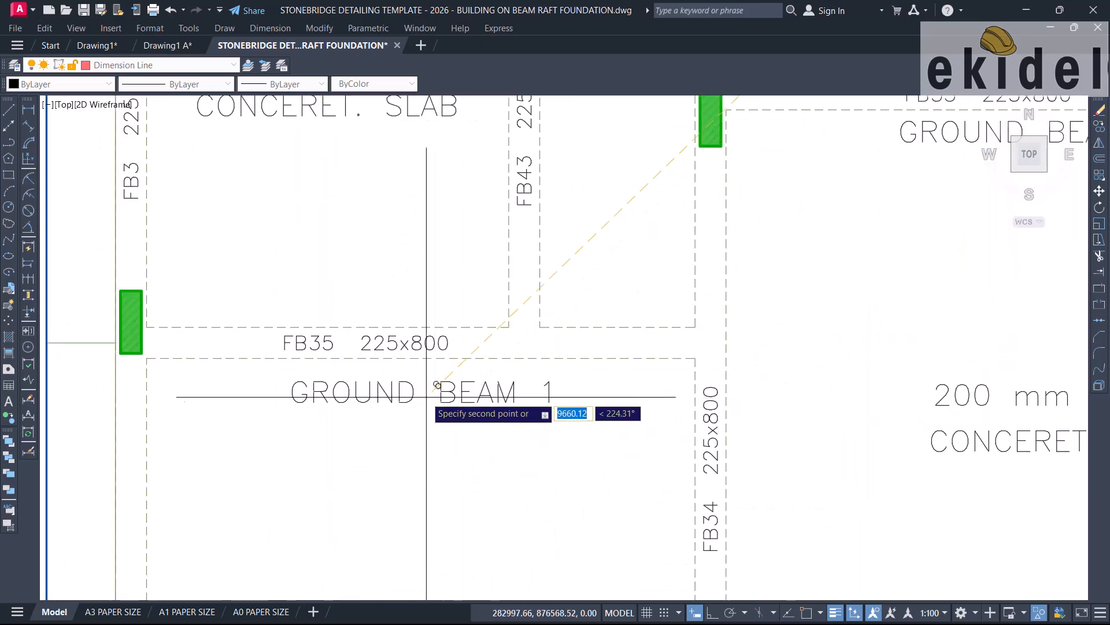
left_click(411, 386)
scroll(521, 284, "down", 4)
middle_click_drag(559, 382, 522, 324)
scroll(678, 379, "up", 2)
left_click(684, 372)
scroll(697, 264, "down", 2)
scroll(666, 460, "up", 2)
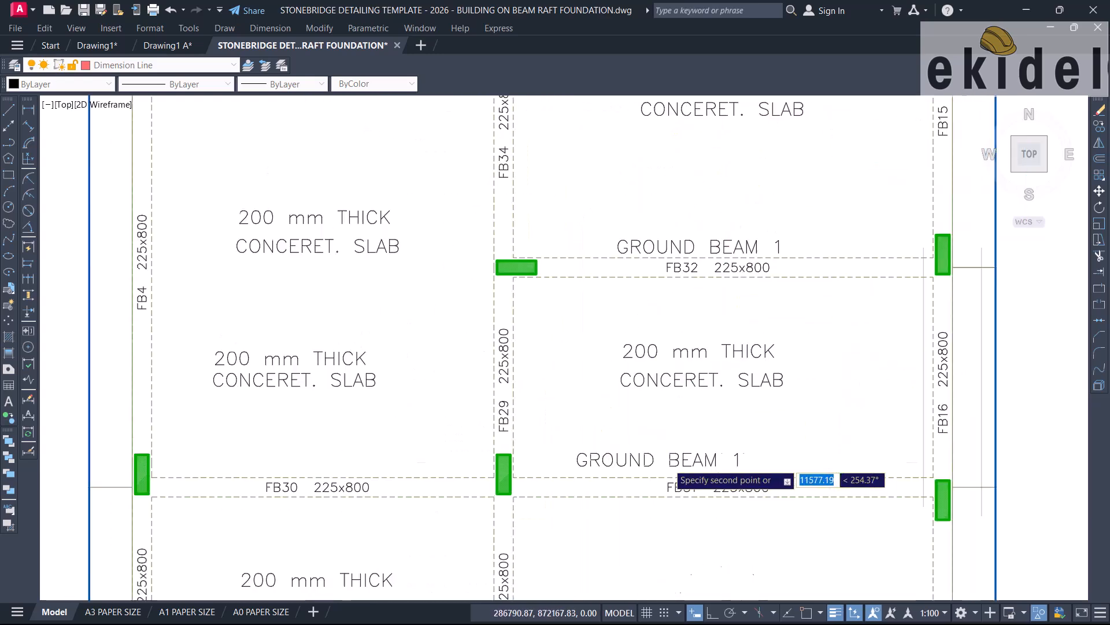
left_click(691, 464)
Place further copies of the GROUND BEAM 1 label above beams FB18, FB23 and FB20.
scroll(694, 344, "down", 5)
scroll(596, 405, "up", 5)
left_click(602, 376)
scroll(602, 375, "down", 2)
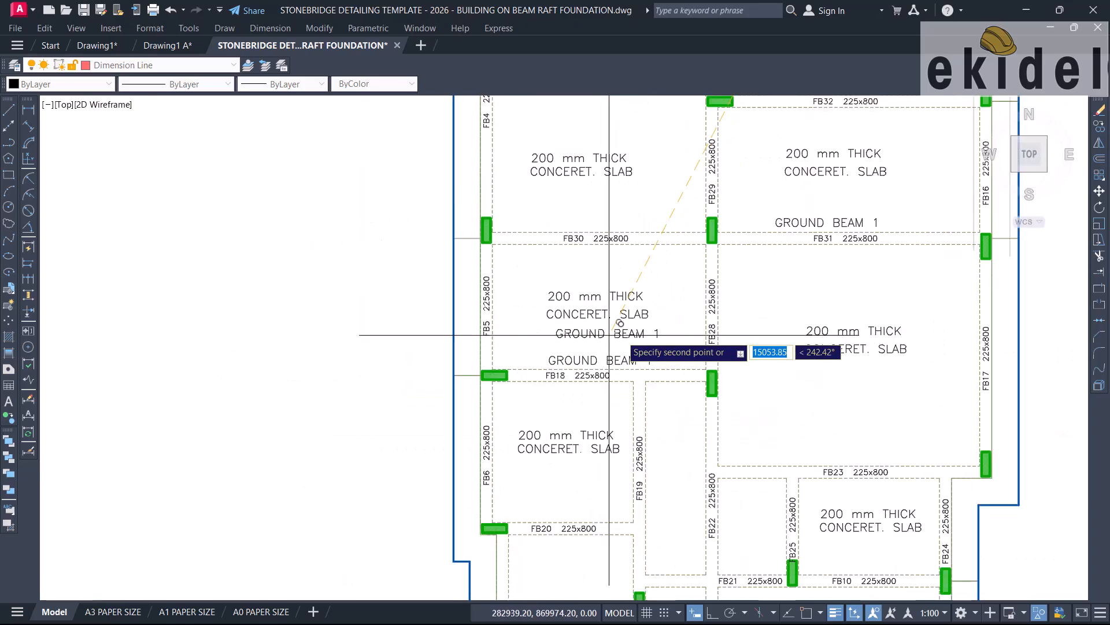
scroll(856, 451, "up", 4)
left_click(859, 449)
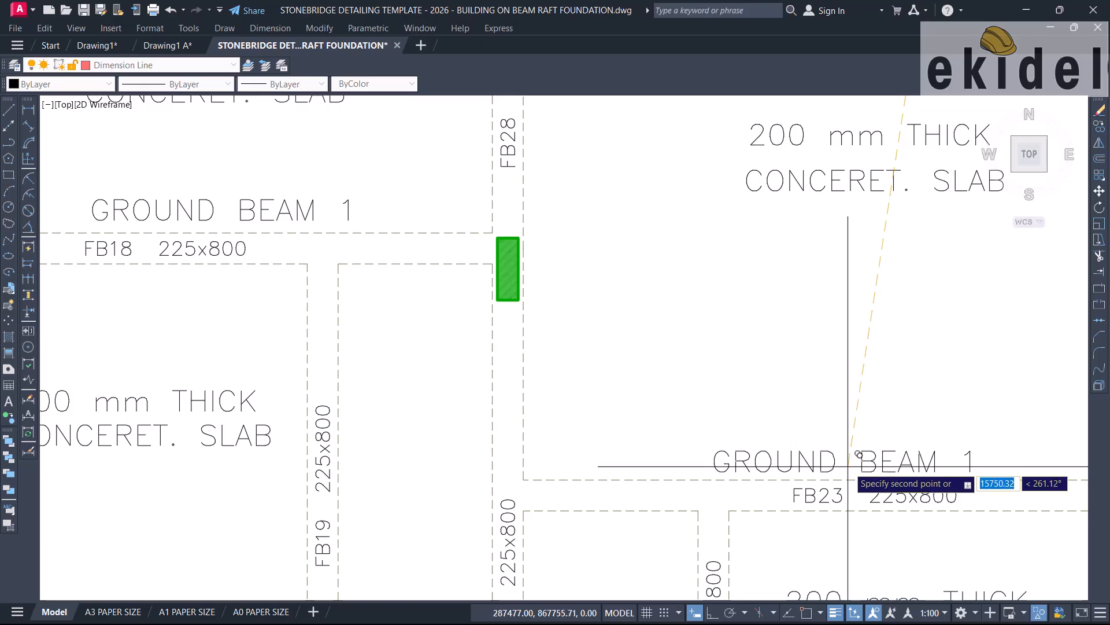
scroll(703, 390, "down", 3)
scroll(546, 388, "up", 1)
scroll(434, 405, "up", 2)
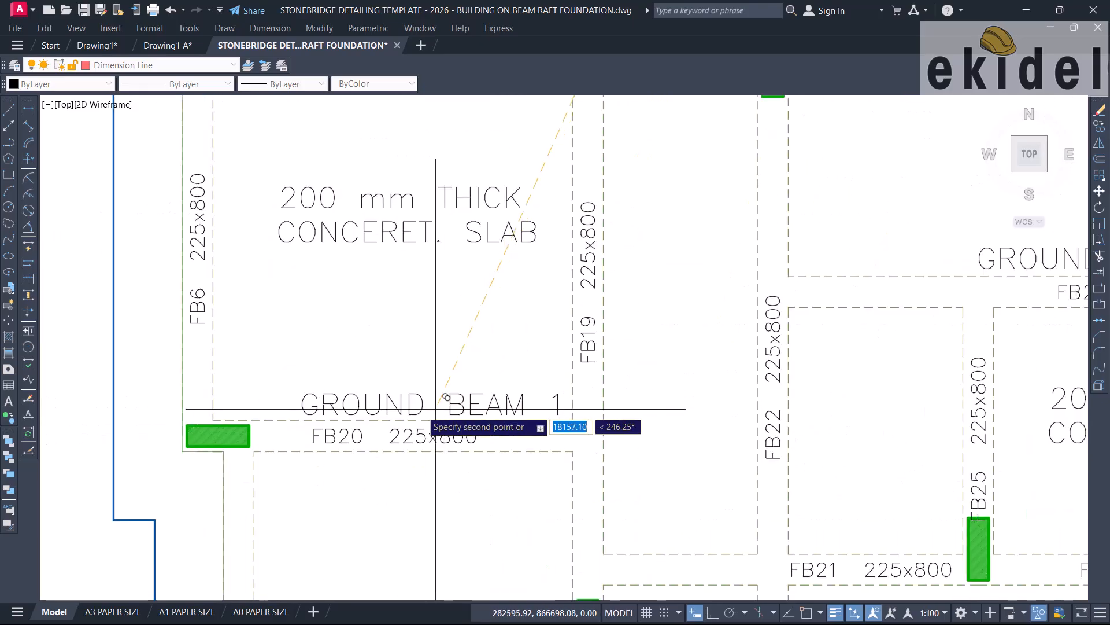
scroll(480, 353, "down", 2)
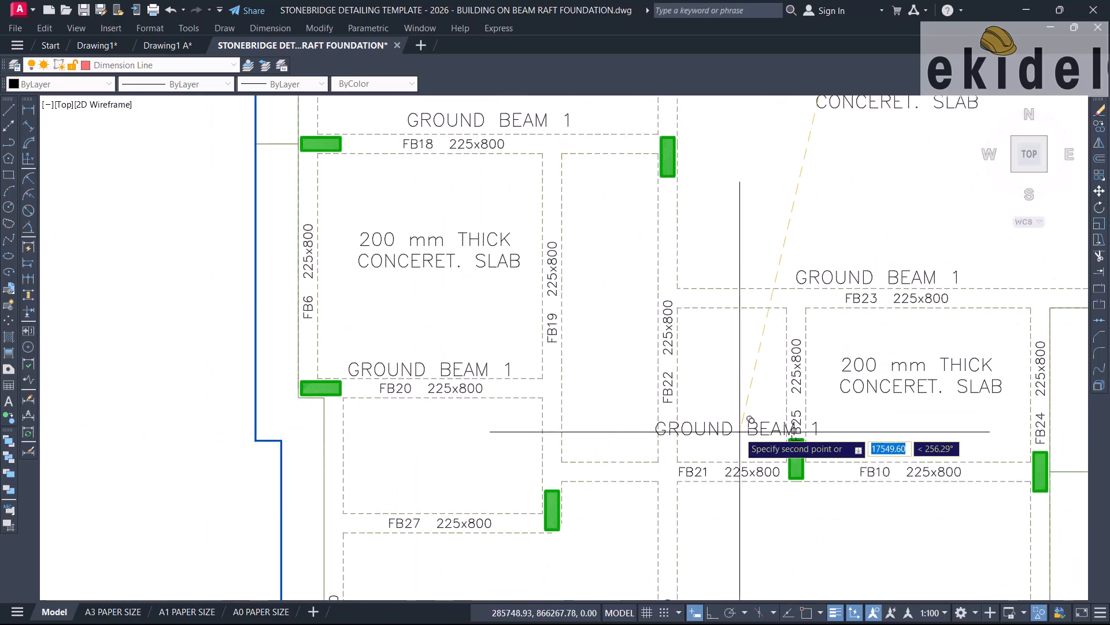
Place the last GROUND BEAM 1 copies below FB21–FB10 and above FB27 and FB8, and delete the grid line stub below the FB7–FB8 column.
scroll(781, 376, "up", 3)
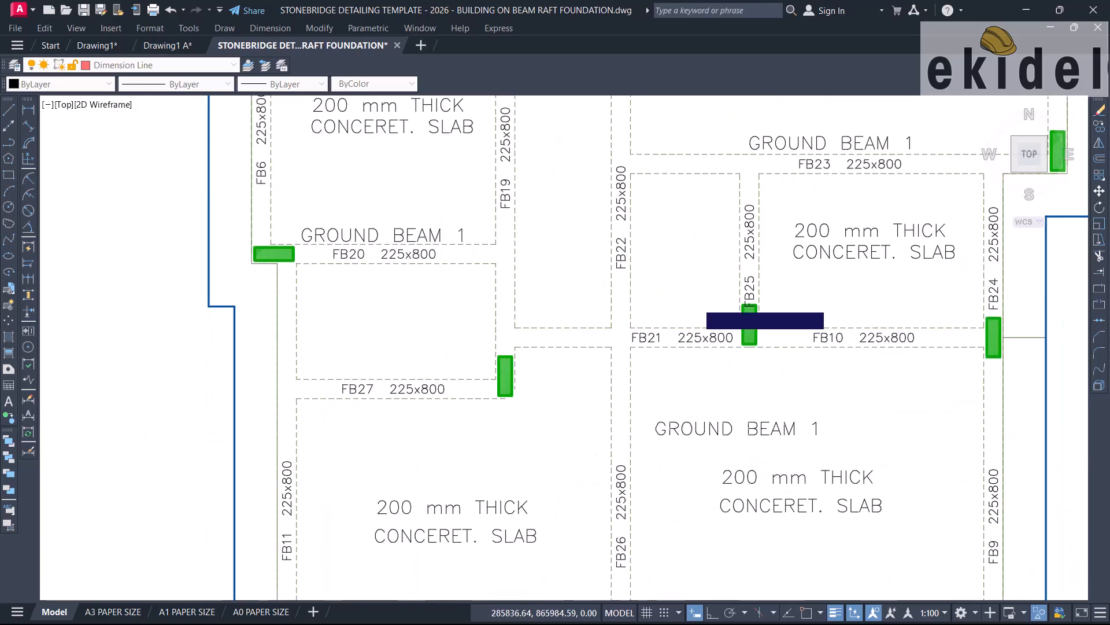
left_click(825, 349)
left_click(386, 372)
scroll(465, 305, "down", 2)
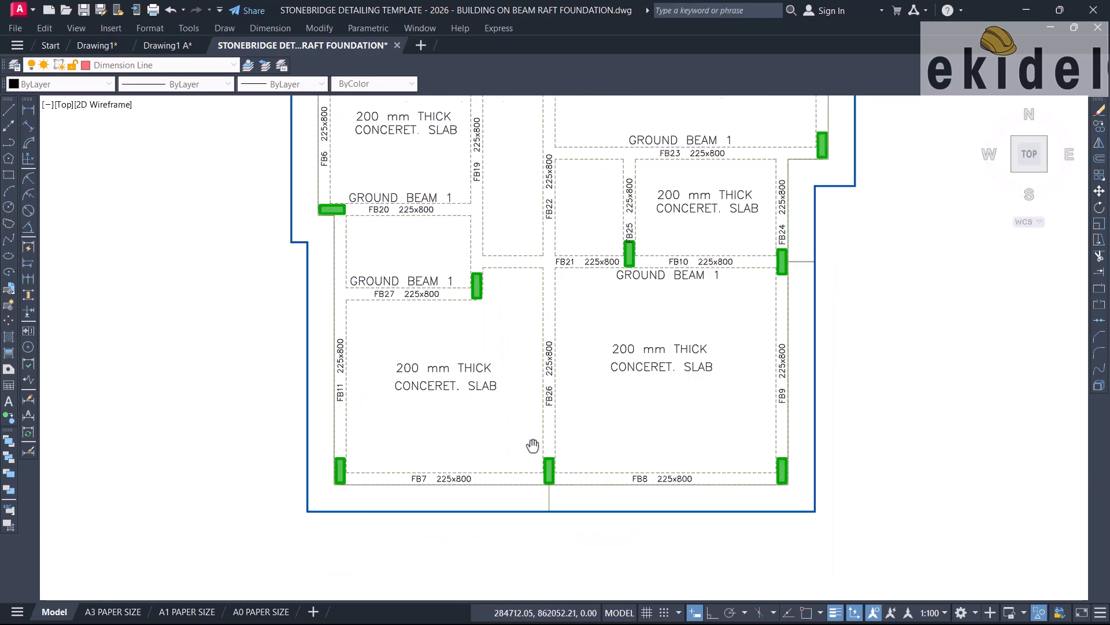
scroll(471, 445, "up", 2)
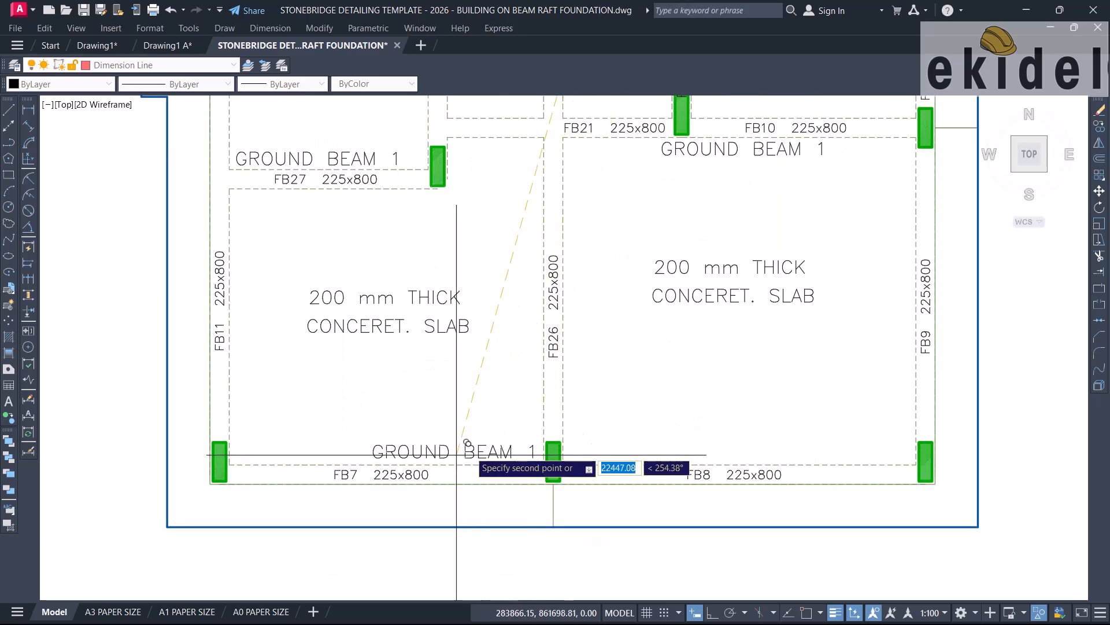
left_click(715, 454)
key("Escape")
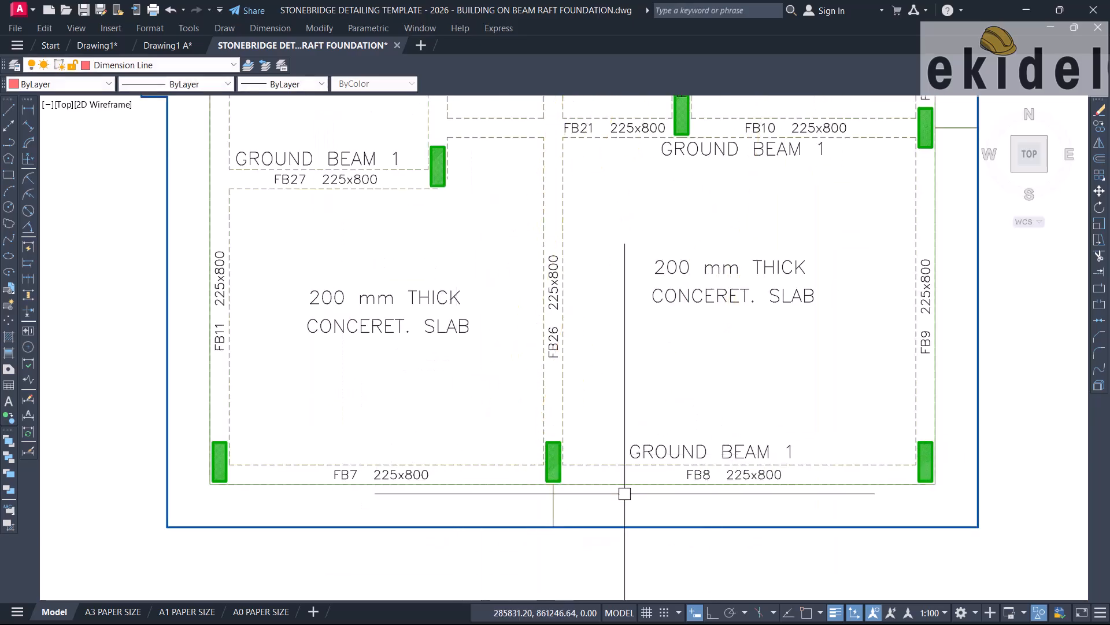
left_click(591, 511)
key("Delete")
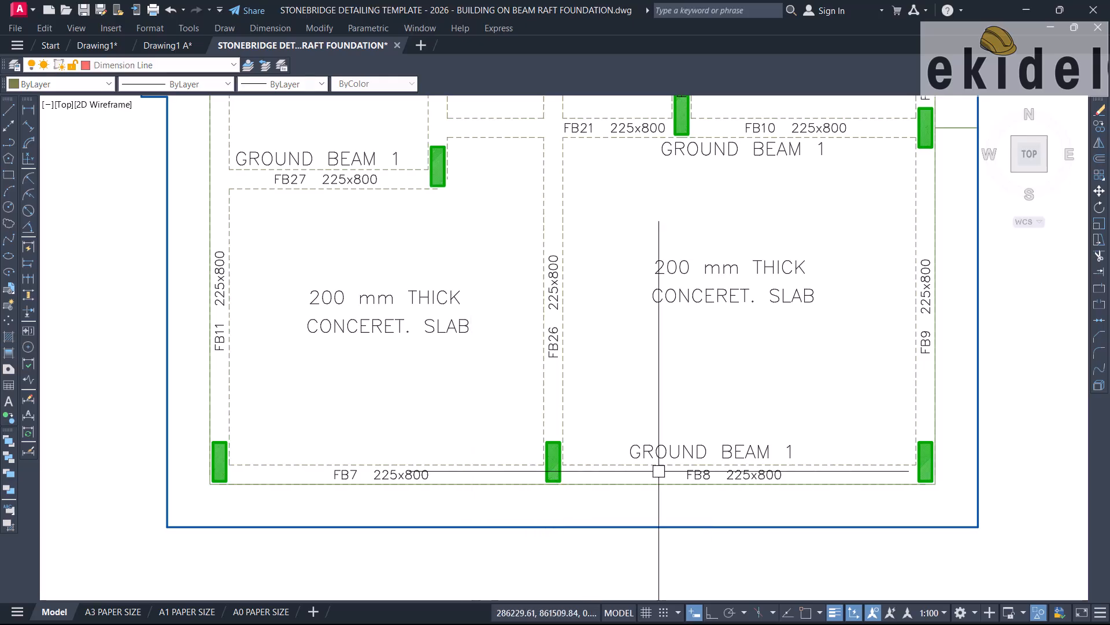
Change the label above beam FB8 to GROUND BEAM 14.
left_click(773, 450)
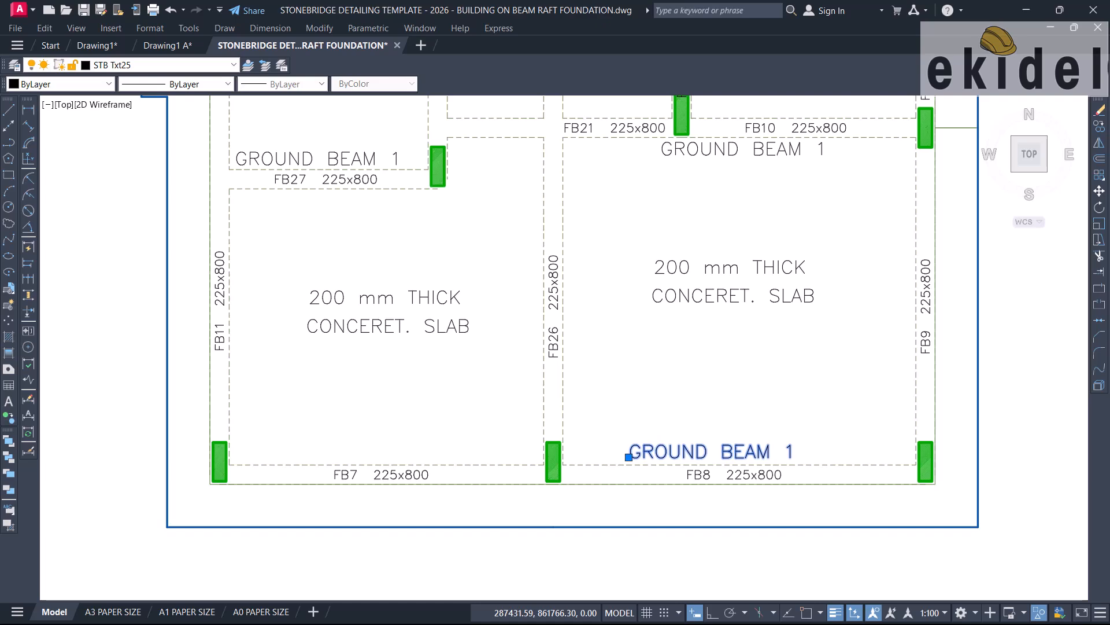
double_click(776, 452)
left_click(757, 456)
type("4")
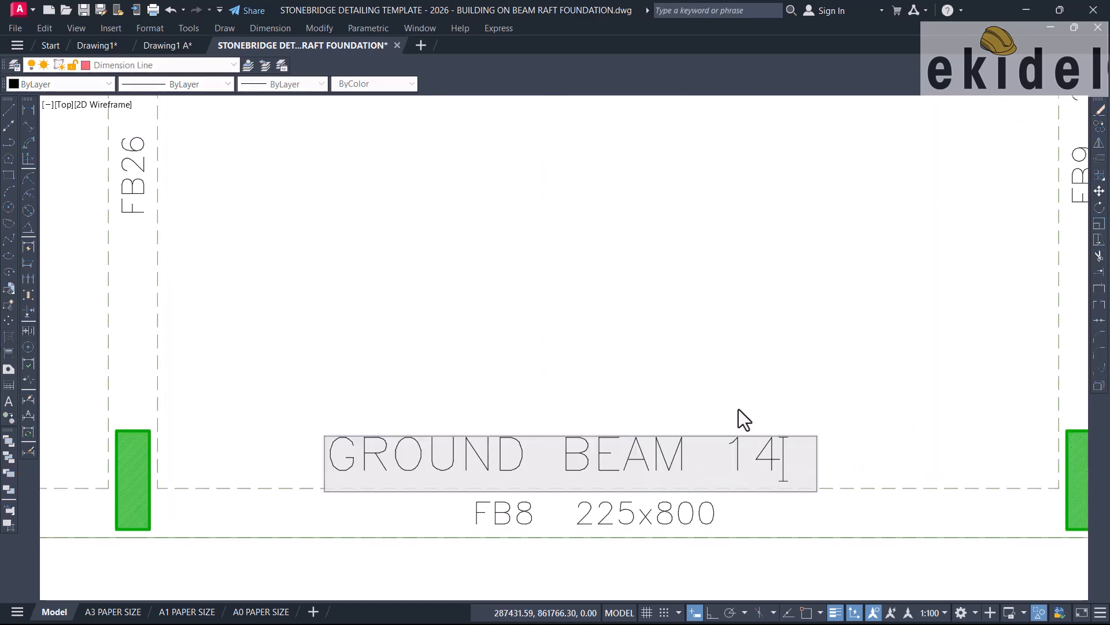
left_click(740, 429)
scroll(758, 474, "down", 4)
Change the label above beam FB27 to GROUND BEAM 13.
middle_click_drag(672, 380, 821, 480)
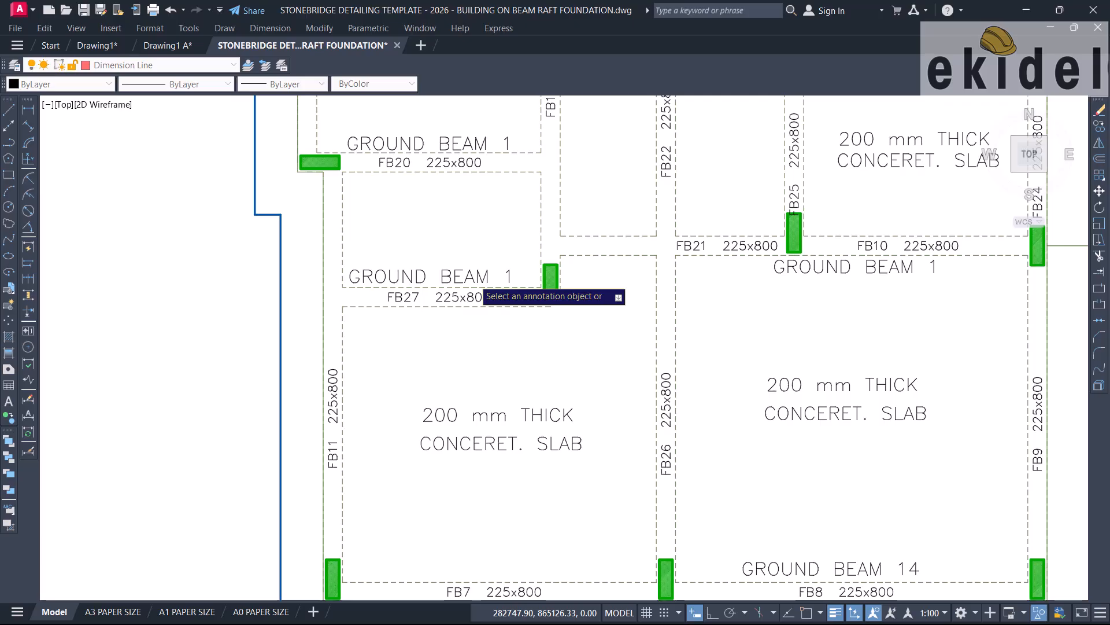
left_click(472, 278)
scroll(548, 273, "up", 3)
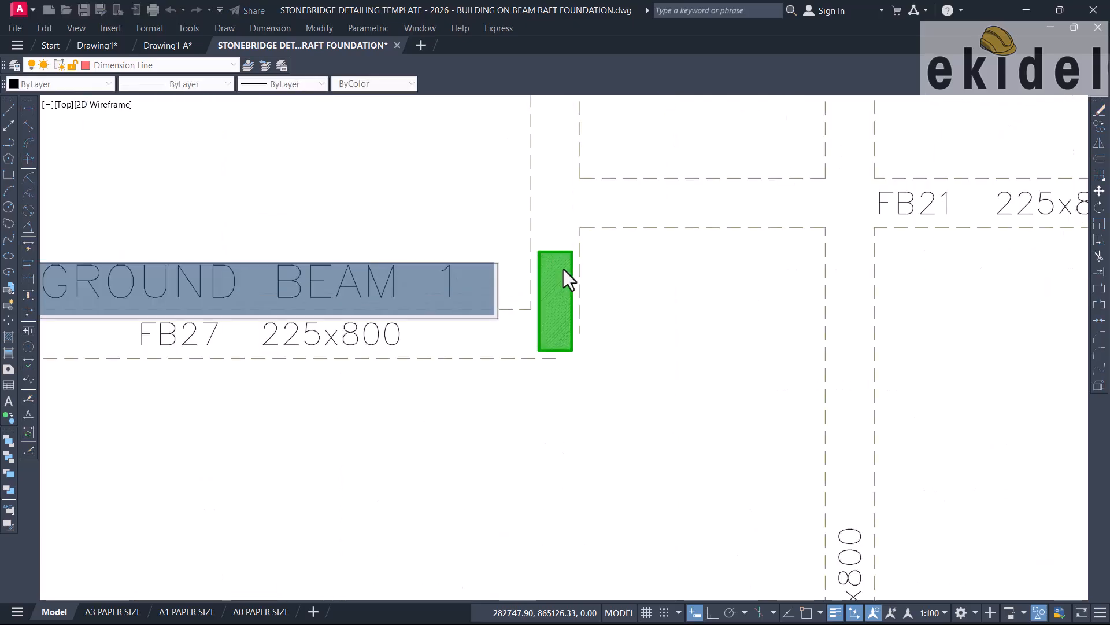
left_click(470, 280)
type("3")
left_click(453, 352)
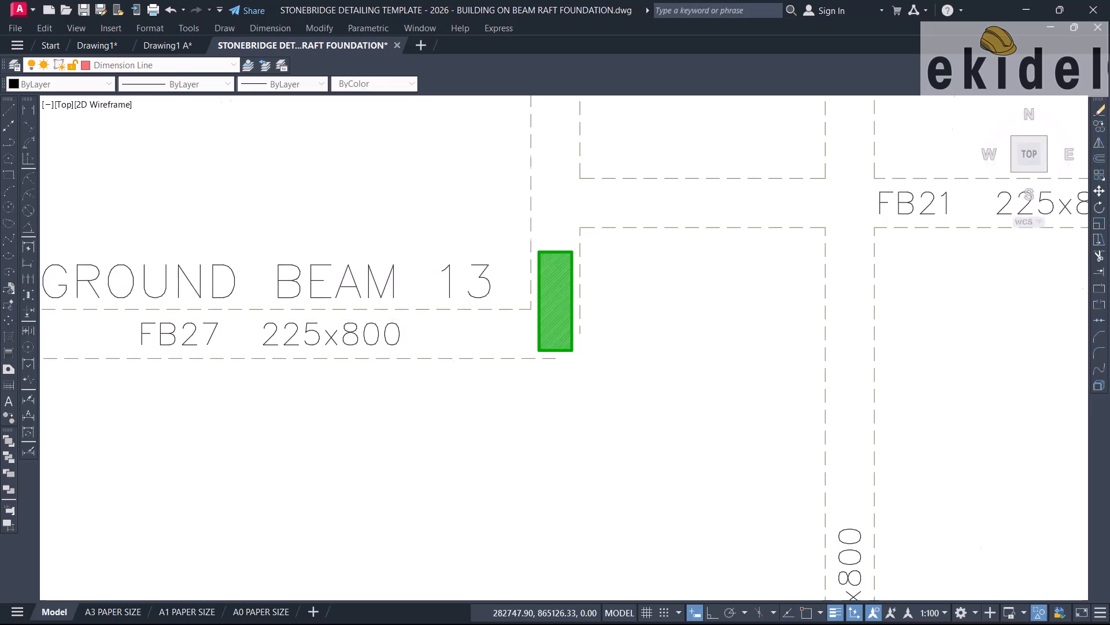
Change the label below beam FB10 to GROUND BEAM 12.
scroll(381, 391, "down", 3)
scroll(827, 325, "up", 2)
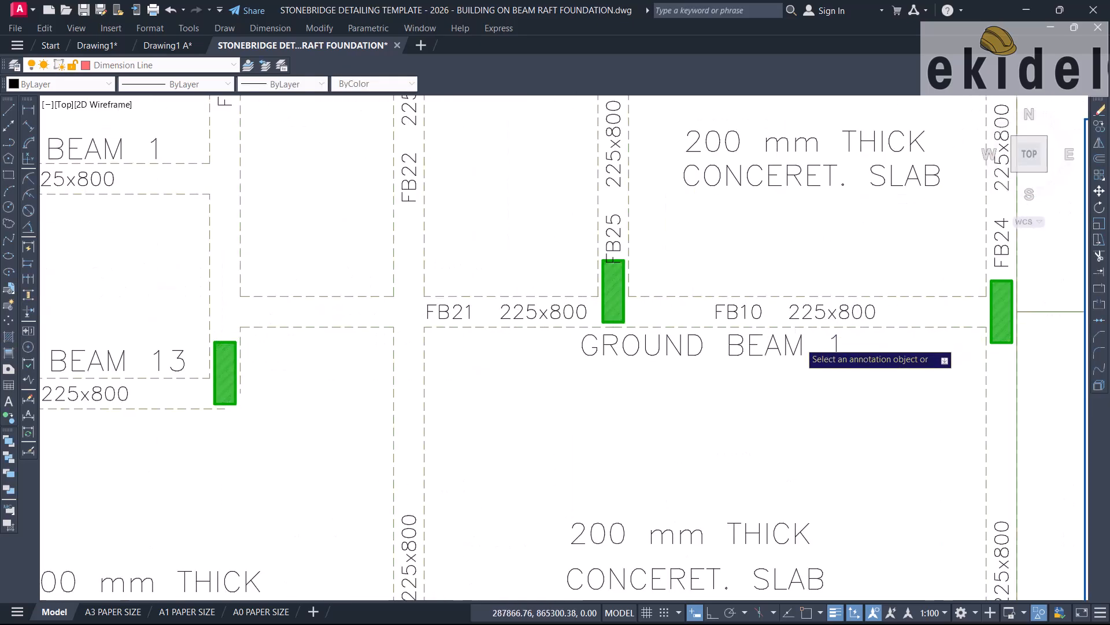
left_click(824, 347)
scroll(876, 355, "up", 2)
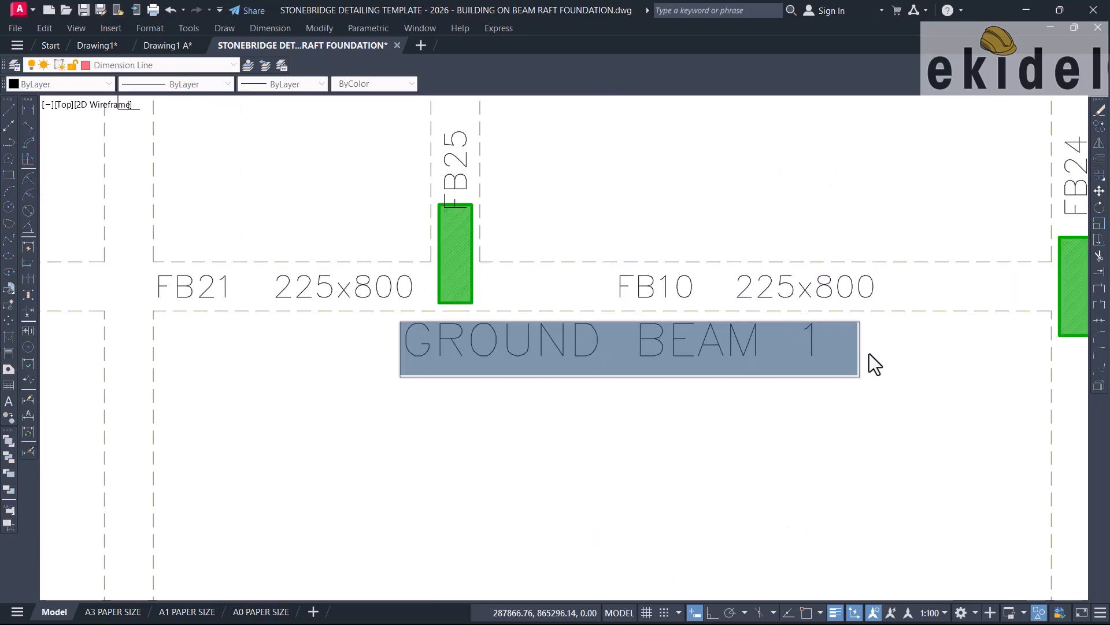
left_click(822, 342)
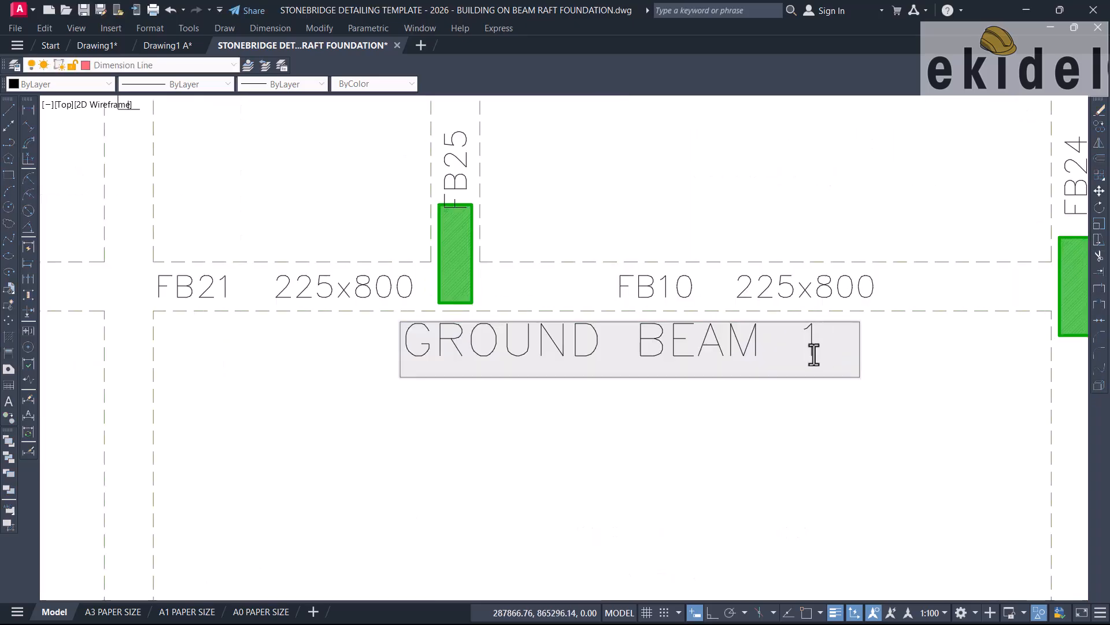
scroll(814, 353, "down", 4)
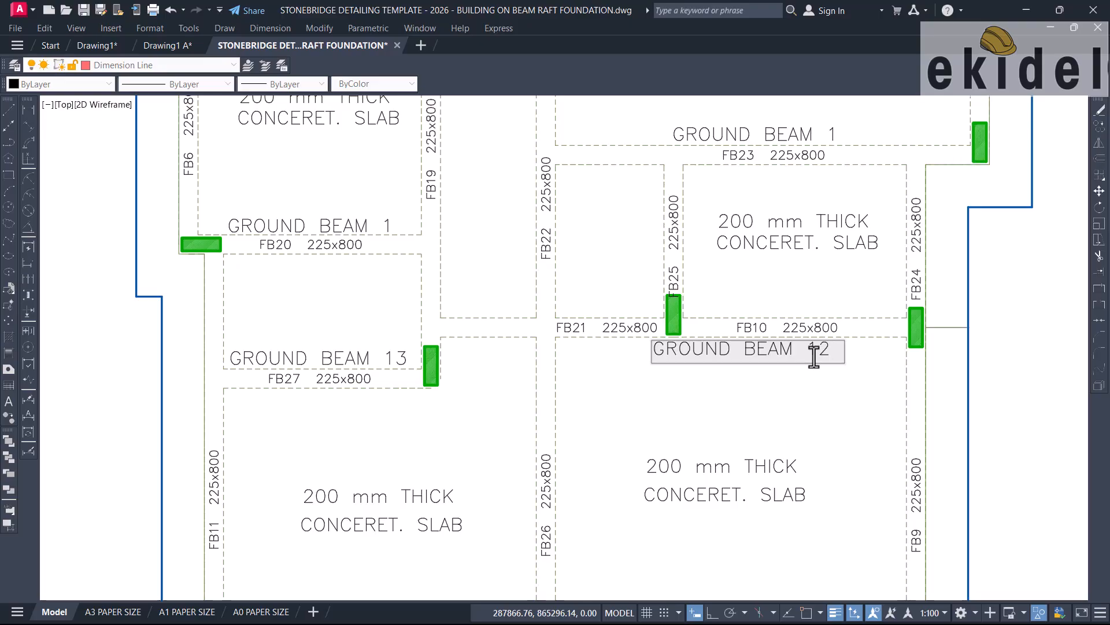
key("Escape")
Change the label above beam FB41 to GROUND BEAM 2.
scroll(775, 359, "up", 2)
middle_click_drag(450, 354, 726, 341)
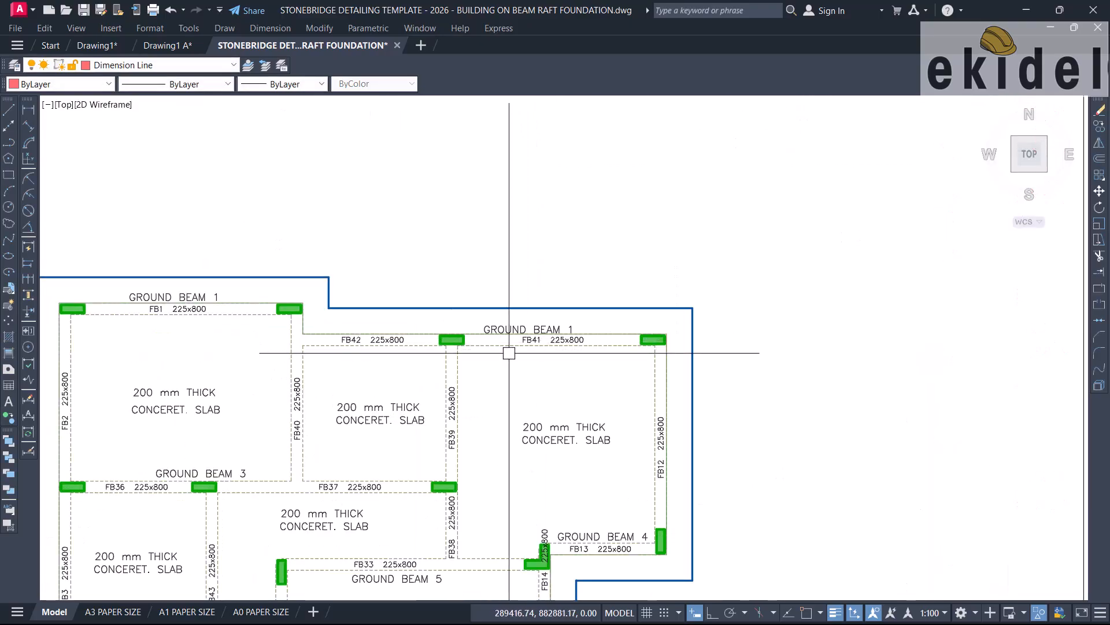
scroll(516, 330, "up", 4)
left_click(515, 329)
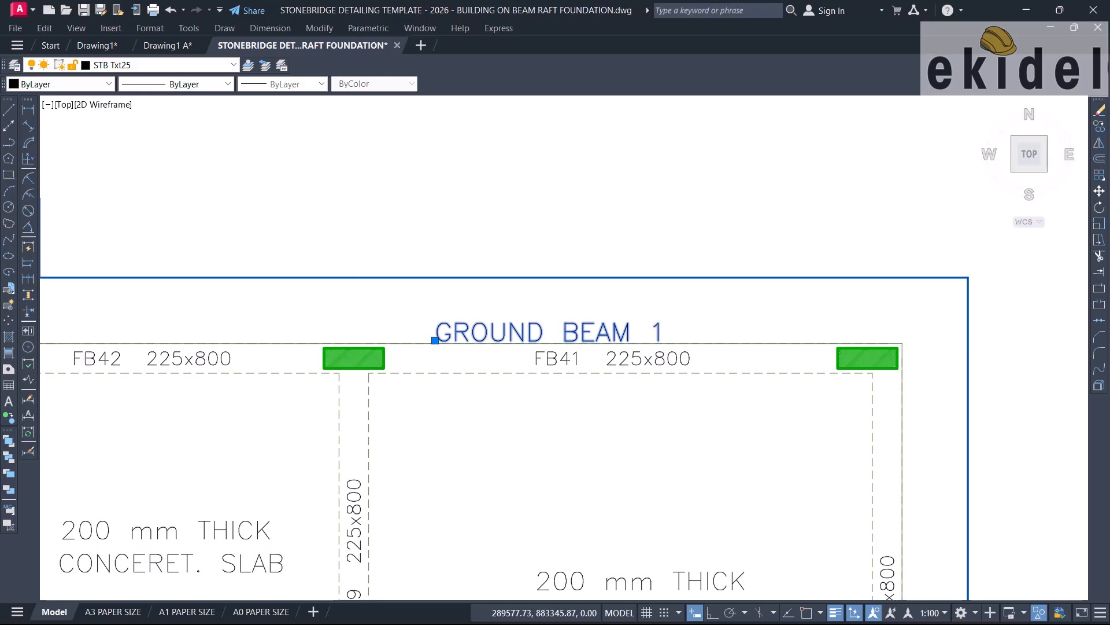
double_click(619, 336)
left_click(666, 329)
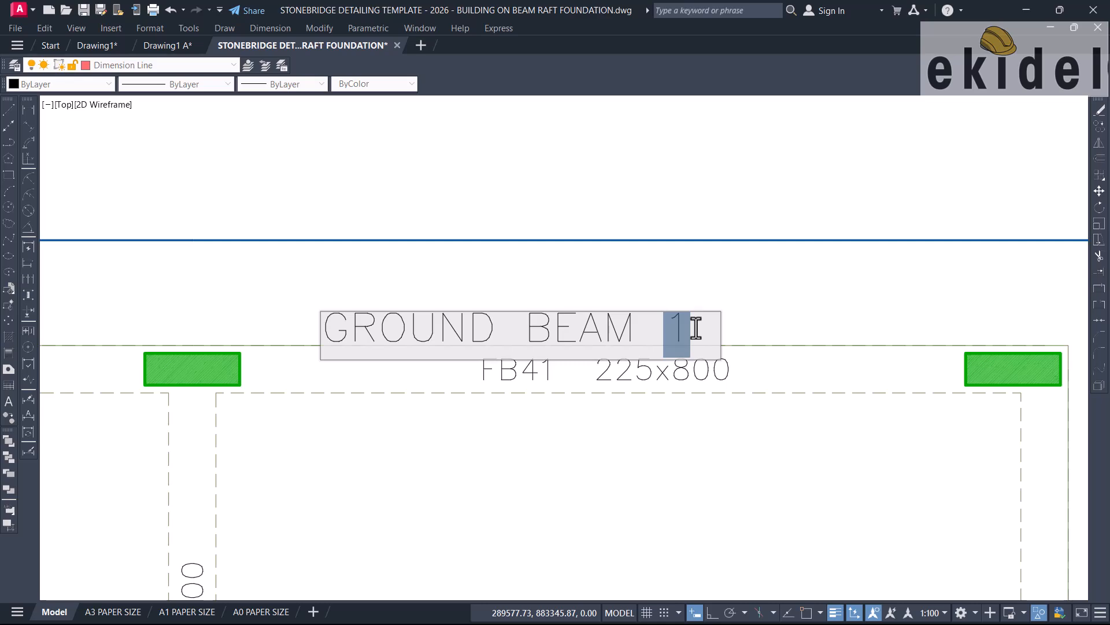
left_click(703, 301)
scroll(785, 250, "down", 5)
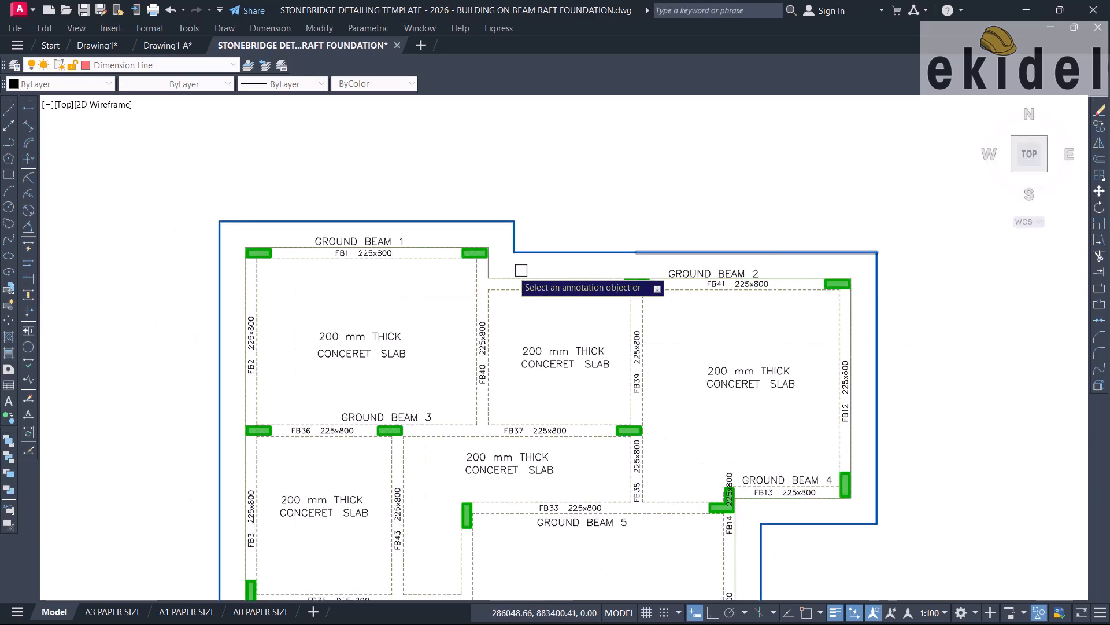
Review the renumbered ground beam labels and examine the grid bubbles and dimensions of the finished raft foundation layout.
scroll(376, 252, "up", 1)
scroll(482, 232, "down", 4)
scroll(610, 350, "up", 1)
scroll(613, 329, "up", 8)
scroll(476, 393, "down", 4)
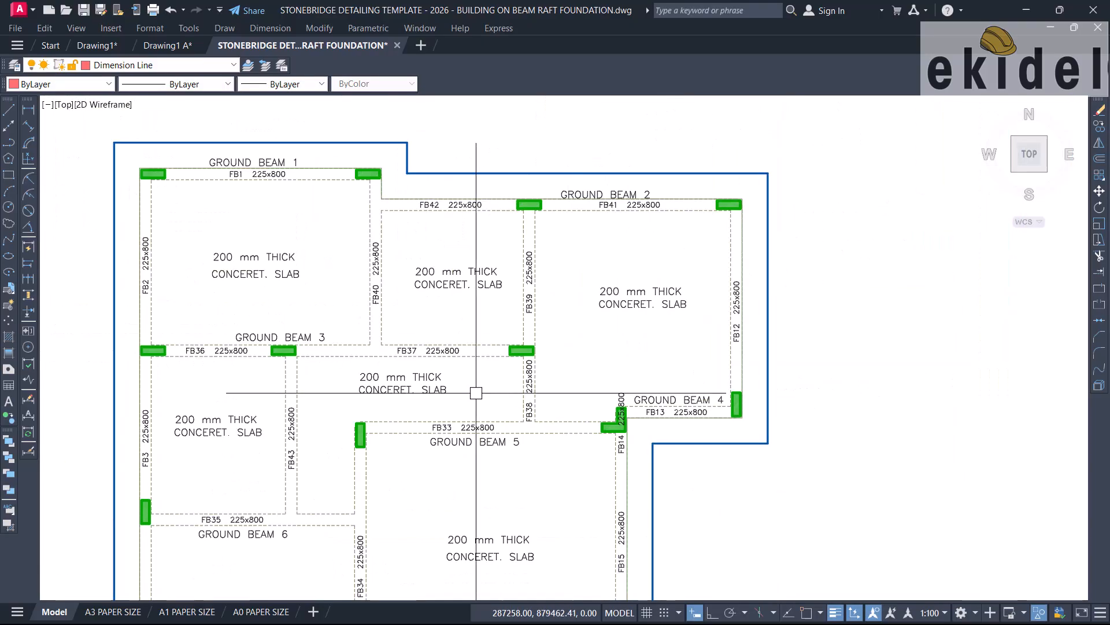
middle_click_drag(589, 361, 511, 446)
scroll(539, 414, "down", 2)
middle_click_drag(752, 345, 387, 501)
scroll(523, 455, "down", 4)
mouse_move(641, 393)
middle_mouse_down()
mouse_move(587, 417)
mouse_move(416, 455)
middle_mouse_up()
middle_click_drag(540, 359, 546, 301)
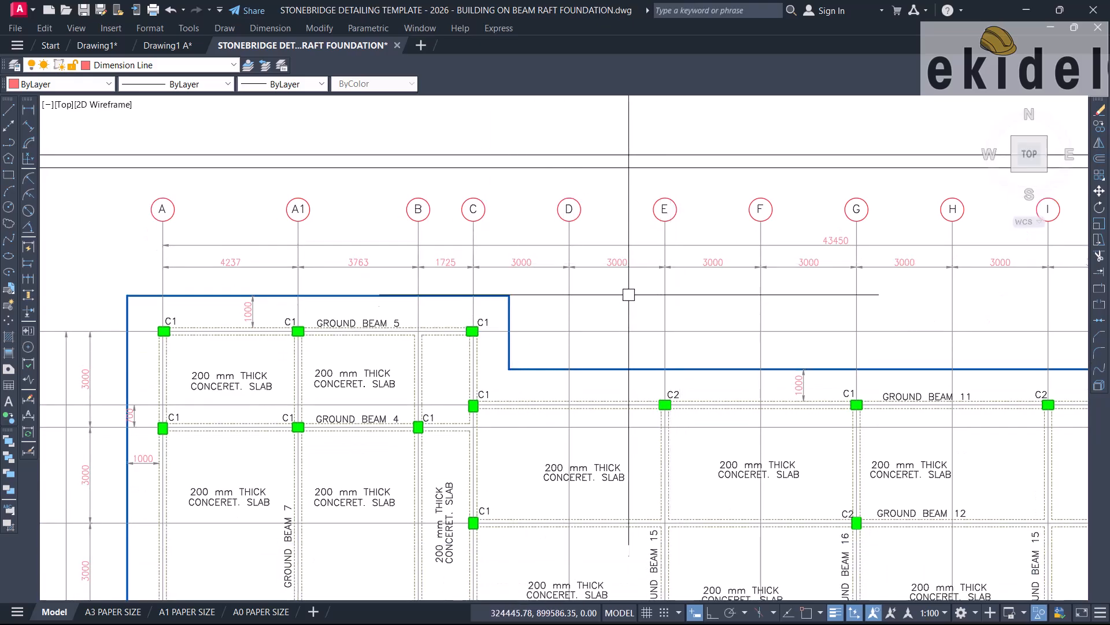
scroll(648, 277, "down", 6)
scroll(786, 273, "up", 2)
scroll(787, 273, "up", 2)
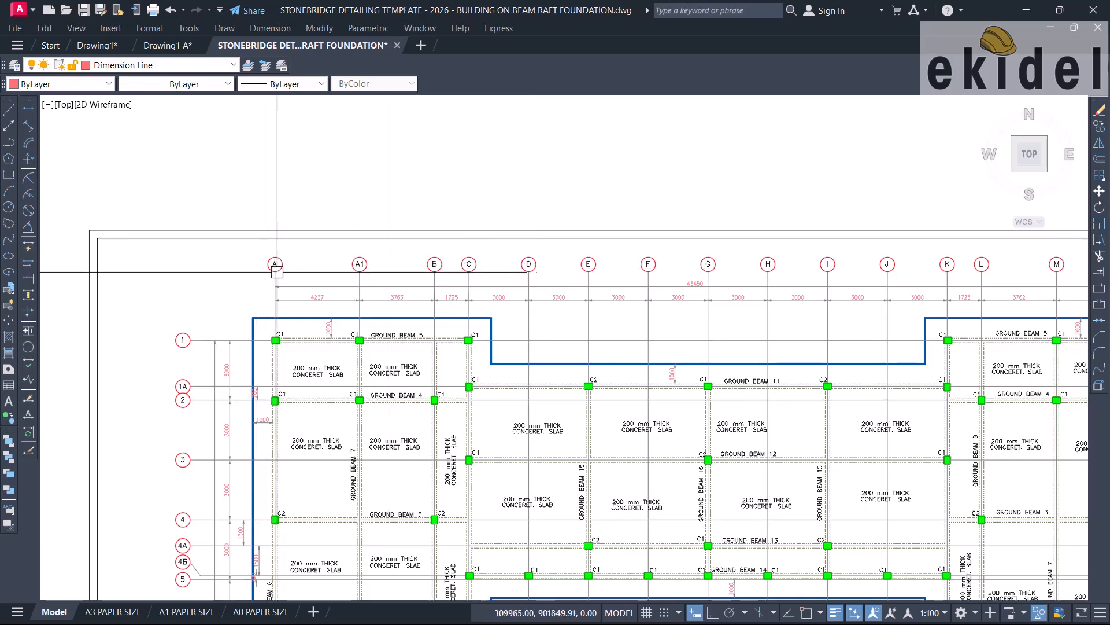
scroll(380, 294, "down", 4)
middle_click_drag(380, 293, 580, 315)
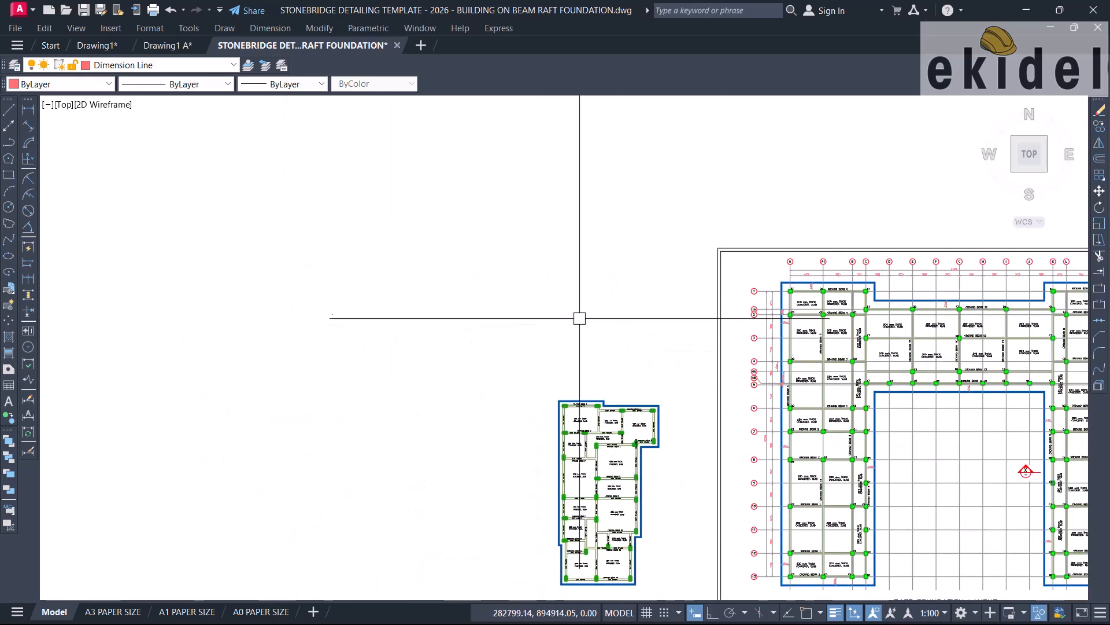
Bring back the plan's hidden grid lines and column labels with the UNHIDE command.
scroll(581, 315, "up", 3)
type("NHIDE")
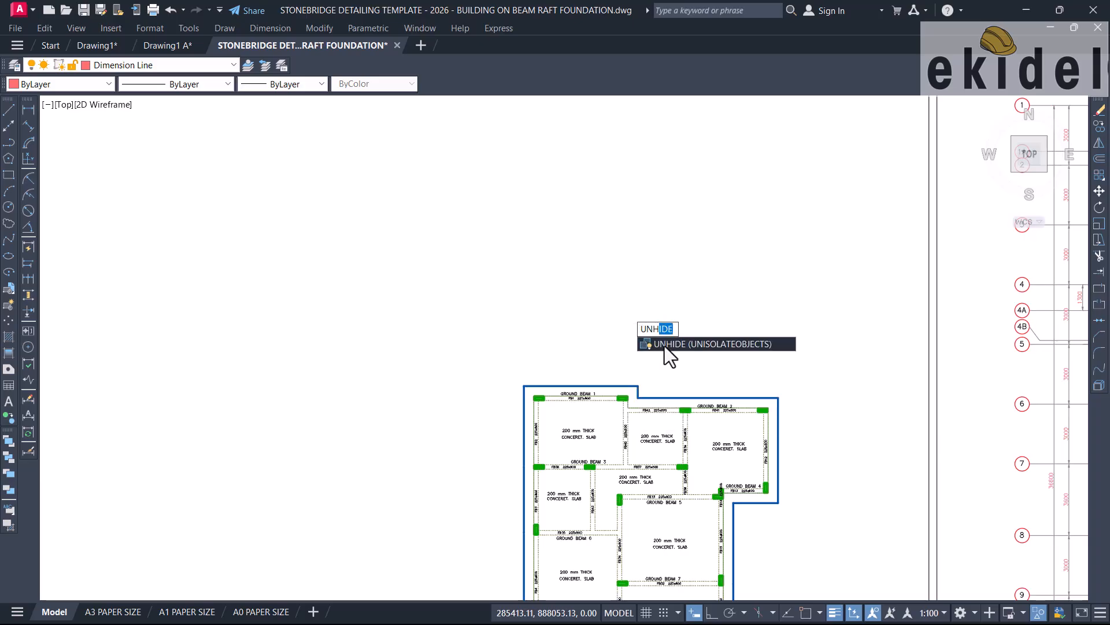
left_click(665, 344)
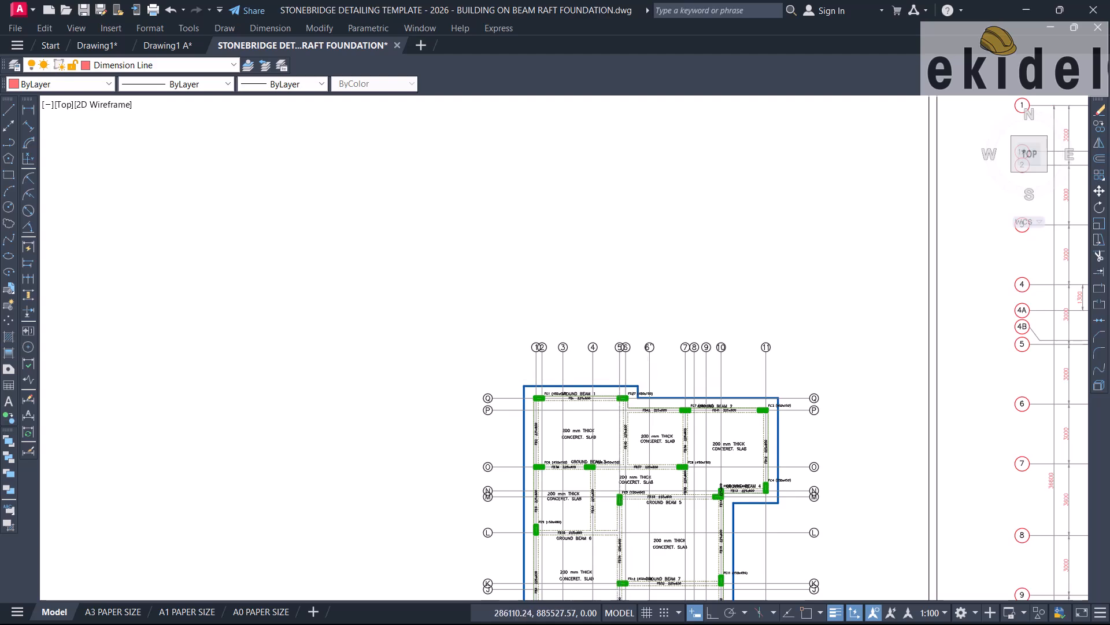
Examine the plan's numbered grid bubbles and check the layer of grid bubble A in the finished layout.
scroll(646, 359, "up", 6)
scroll(653, 310, "up", 2)
middle_click_drag(553, 294, 734, 361)
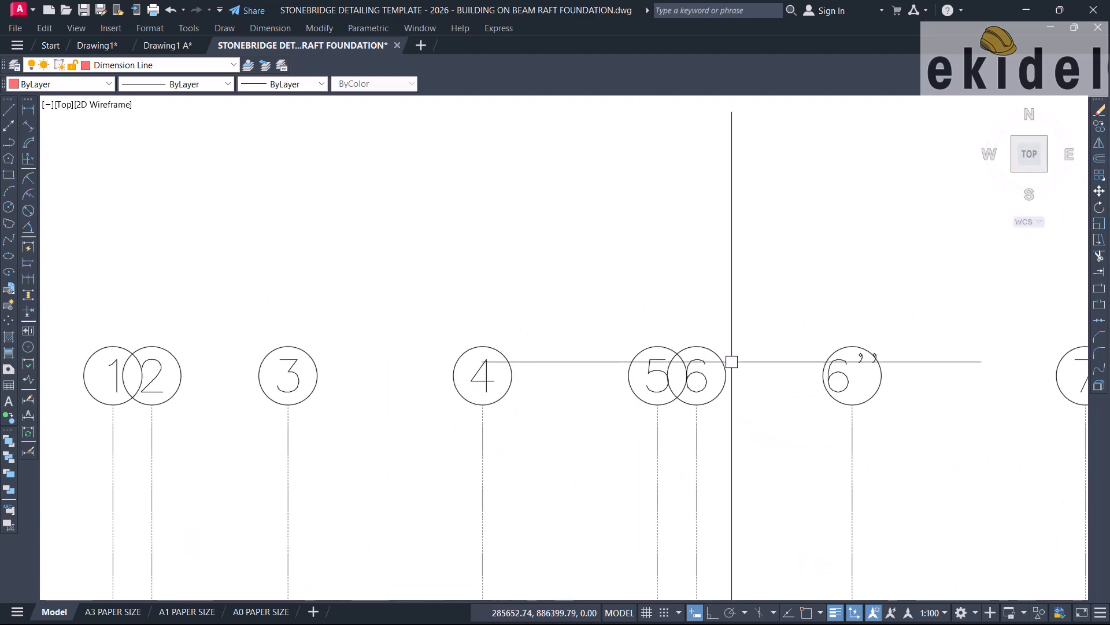
middle_click_drag(382, 355, 529, 371)
scroll(509, 371, "down", 6)
scroll(426, 466, "down", 3)
scroll(665, 347, "up", 7)
left_click(584, 409)
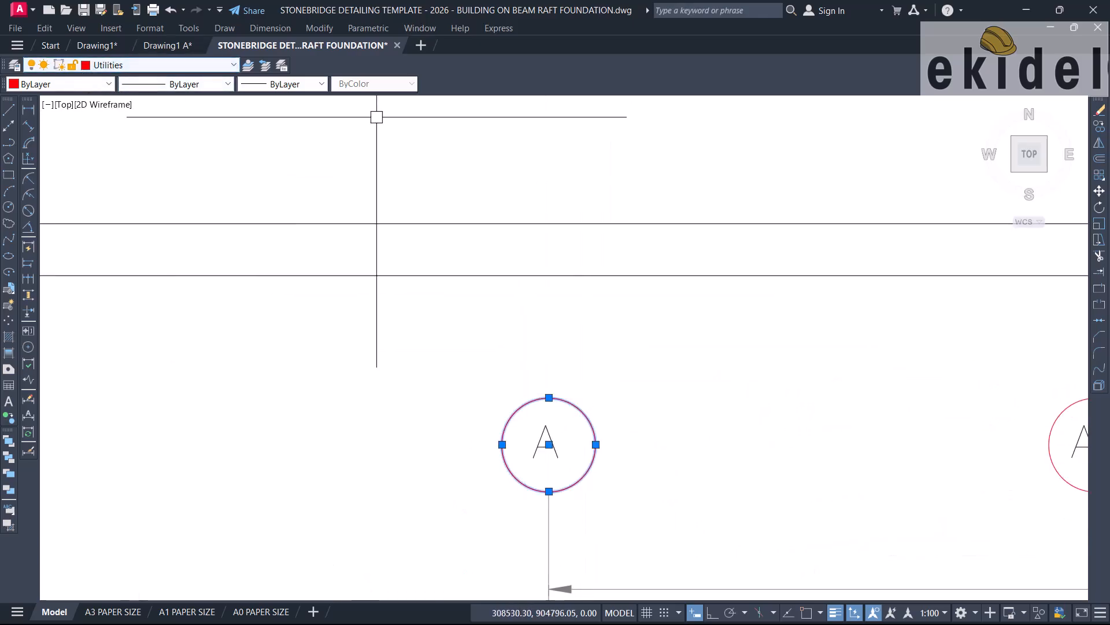
scroll(813, 310, "down", 6)
key("Escape")
Select the grid bubble circles 1 and Q together with all similar circles of the plan.
scroll(607, 424, "down", 2)
scroll(578, 413, "down", 2)
scroll(564, 413, "up", 5)
left_click(594, 440)
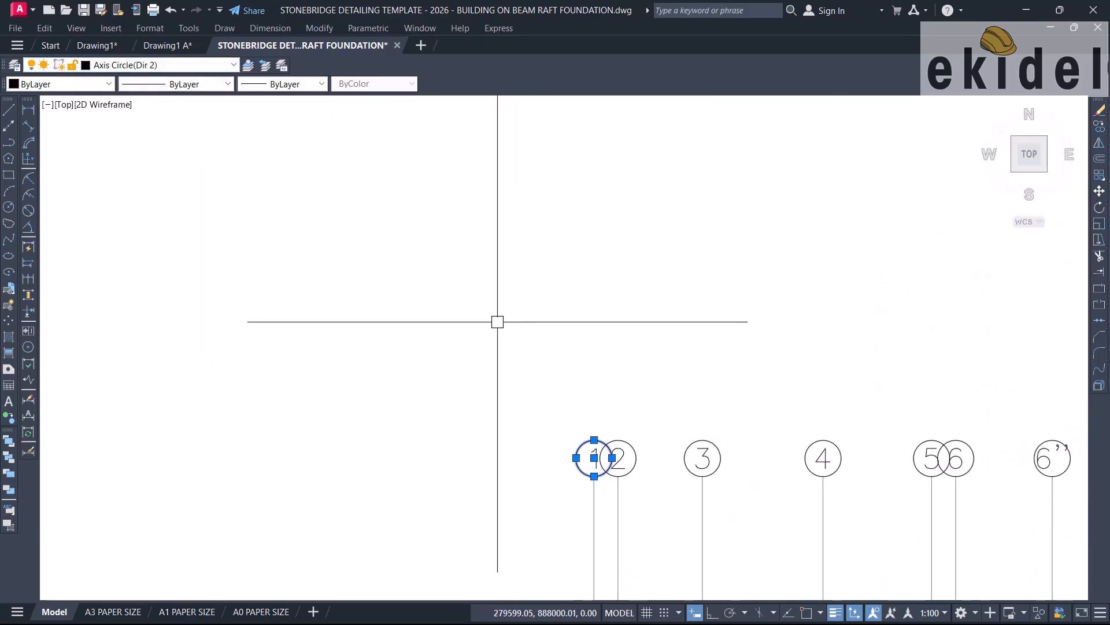
scroll(550, 372, "down", 3)
scroll(493, 439, "up", 3)
left_click(461, 415)
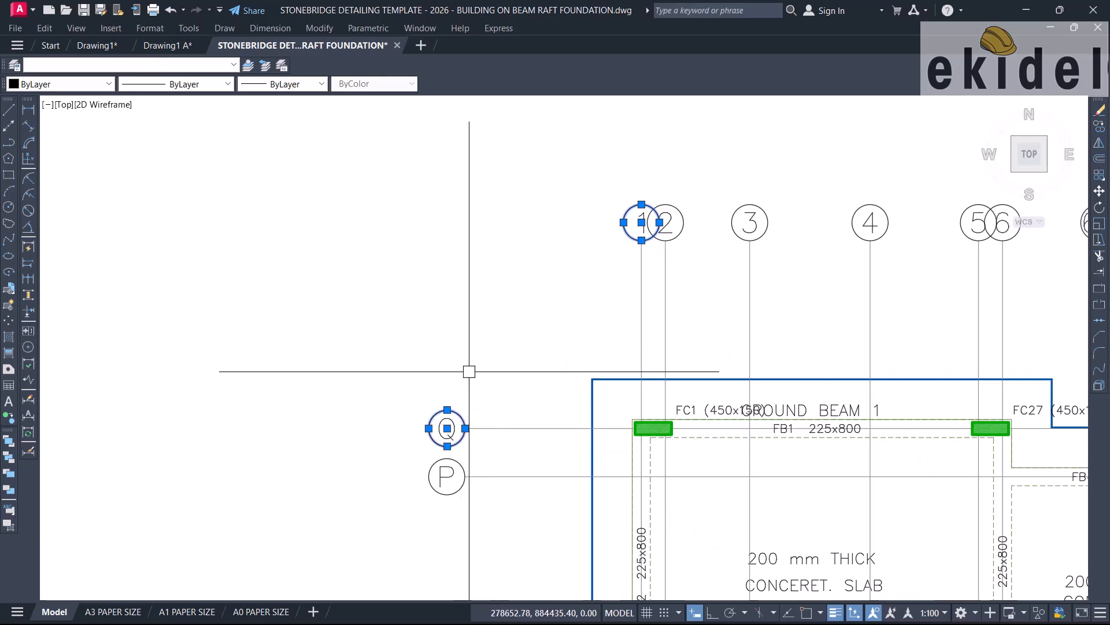
scroll(463, 357, "down", 3)
right_click(470, 289)
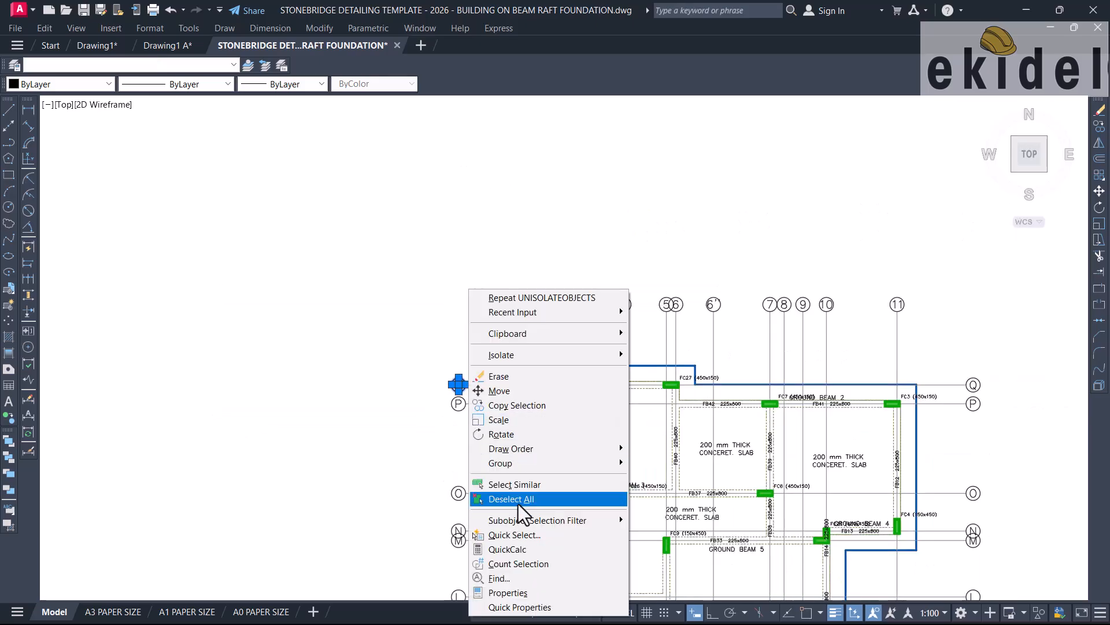
left_click(514, 485)
Move the selected grid bubble circles to the Utilities layer and clear the selection.
scroll(467, 329, "down", 3)
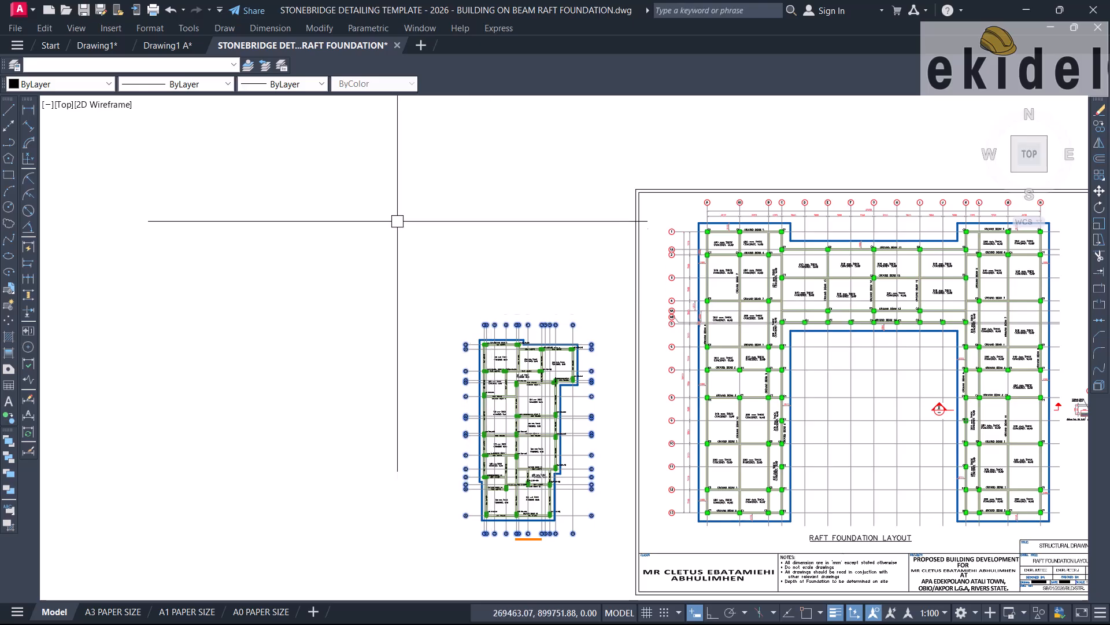
scroll(354, 248, "down", 2)
left_click(160, 66)
scroll(152, 78, "down", 15)
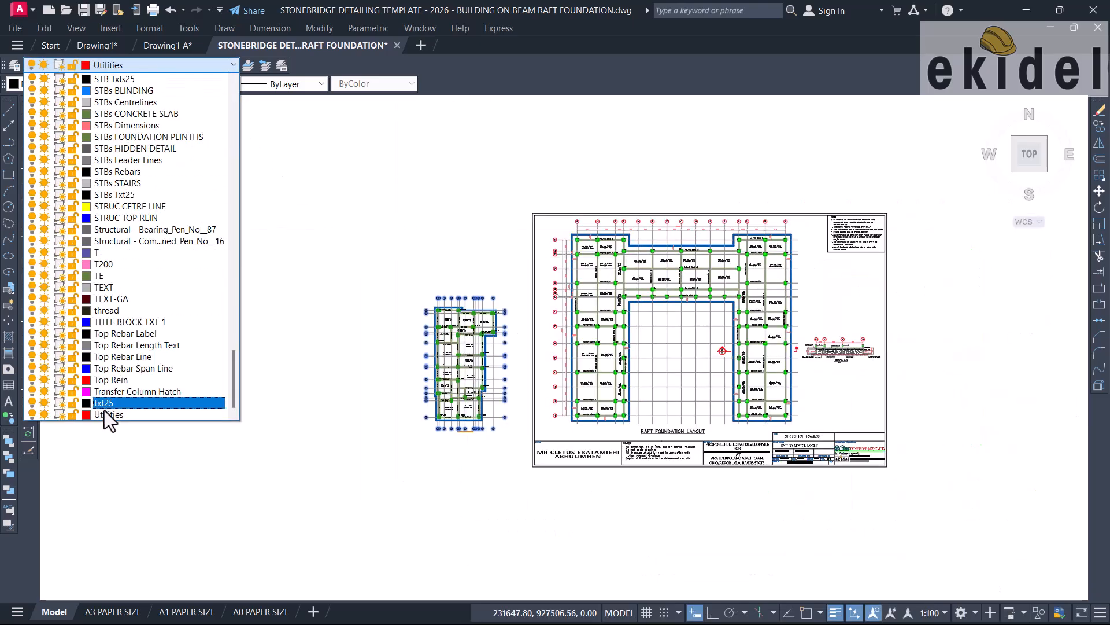
left_click(105, 420)
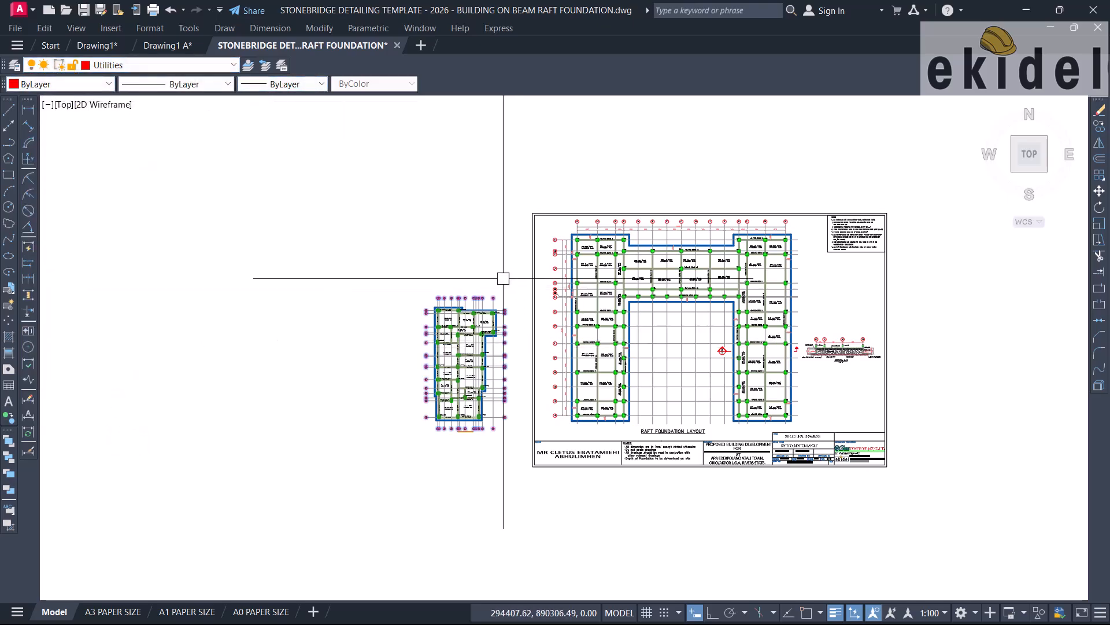
scroll(503, 281, "up", 6)
middle_click_drag(386, 281, 542, 286)
key("Escape")
Delete grid line 3 together with its bubbles and numbers at both ends.
middle_click_drag(434, 370, 446, 272)
scroll(467, 292, "down", 2)
middle_click_drag(447, 365, 492, 279)
mouse_move(446, 553)
middle_mouse_down()
mouse_move(448, 470)
mouse_move(461, 543)
middle_mouse_up()
scroll(466, 504, "up", 2)
left_click(477, 479)
left_click(461, 521)
middle_click_drag(457, 330, 465, 544)
middle_click_drag(480, 356, 487, 484)
middle_click_drag(478, 262, 495, 392)
scroll(510, 255, "up", 2)
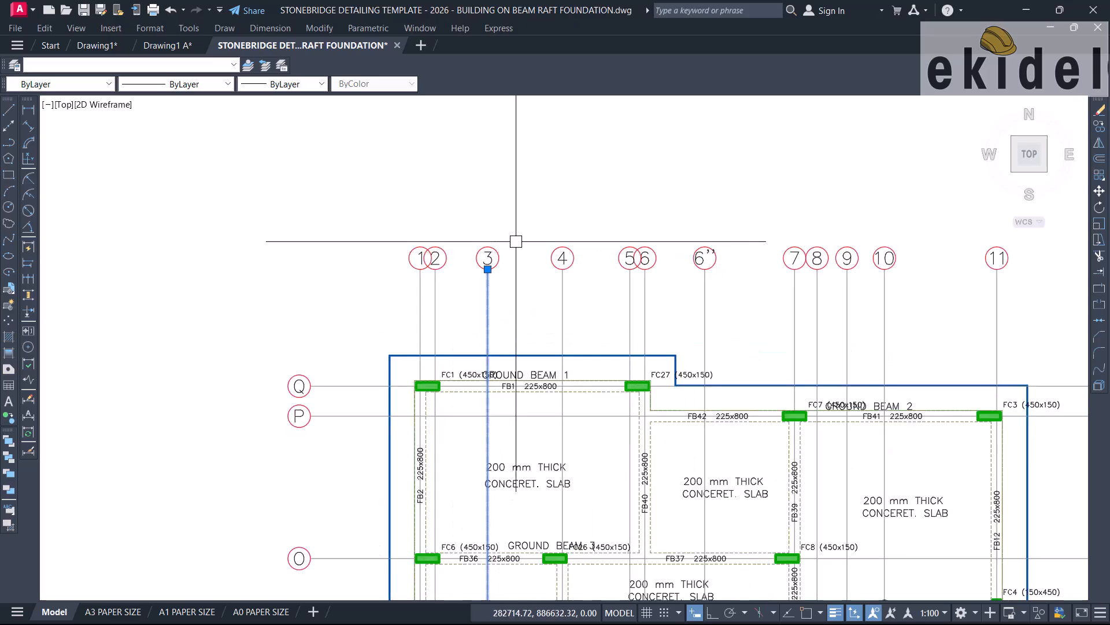
left_click(479, 294)
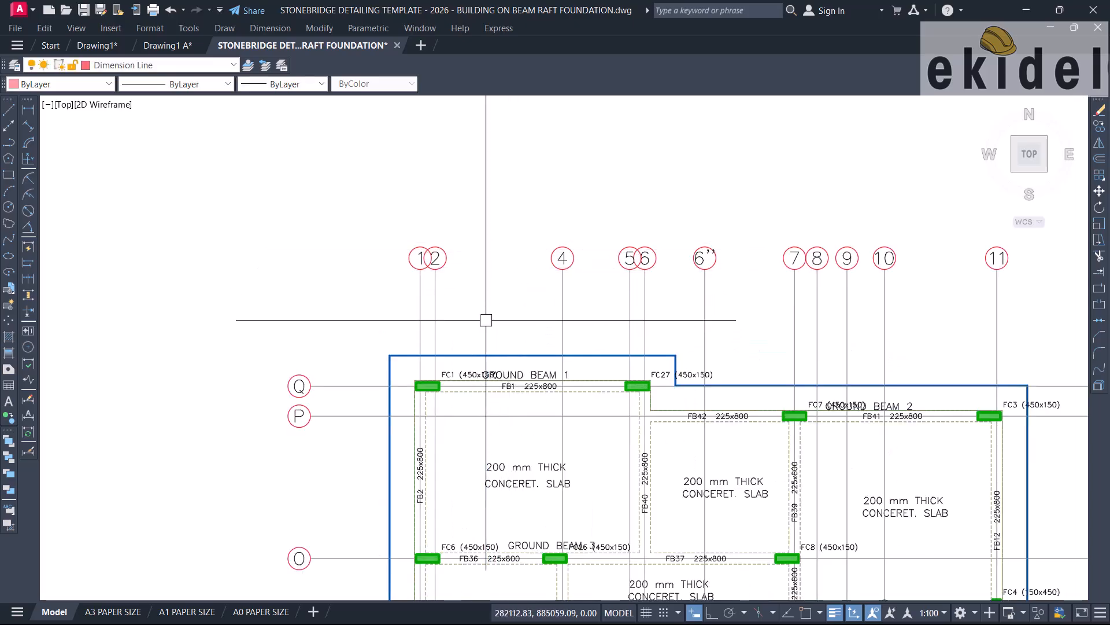
Delete grid line J together with its bubbles and letters at both ends.
scroll(550, 380, "down", 3)
middle_click_drag(604, 310, 597, 186)
middle_click_drag(634, 331, 617, 185)
middle_click_drag(631, 365, 699, 401)
middle_click_drag(518, 424, 528, 571)
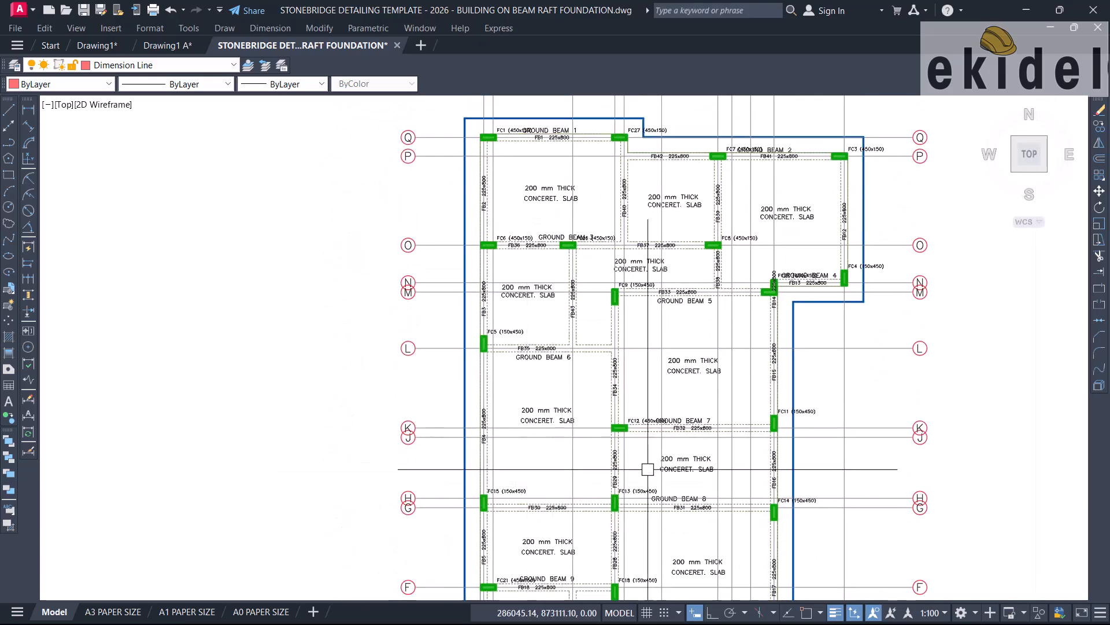
scroll(433, 447, "up", 6)
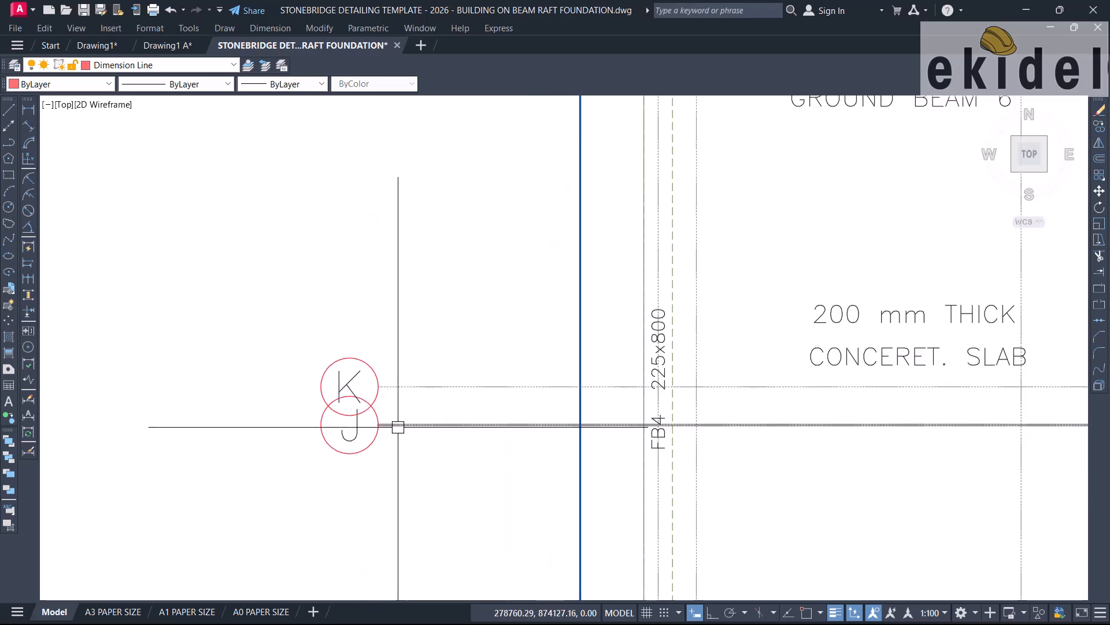
left_click(356, 420)
scroll(347, 426, "down", 6)
scroll(715, 422, "up", 4)
middle_click_drag(629, 434, 379, 408)
scroll(378, 408, "down", 2)
middle_click_drag(810, 406, 458, 402)
scroll(844, 401, "up", 4)
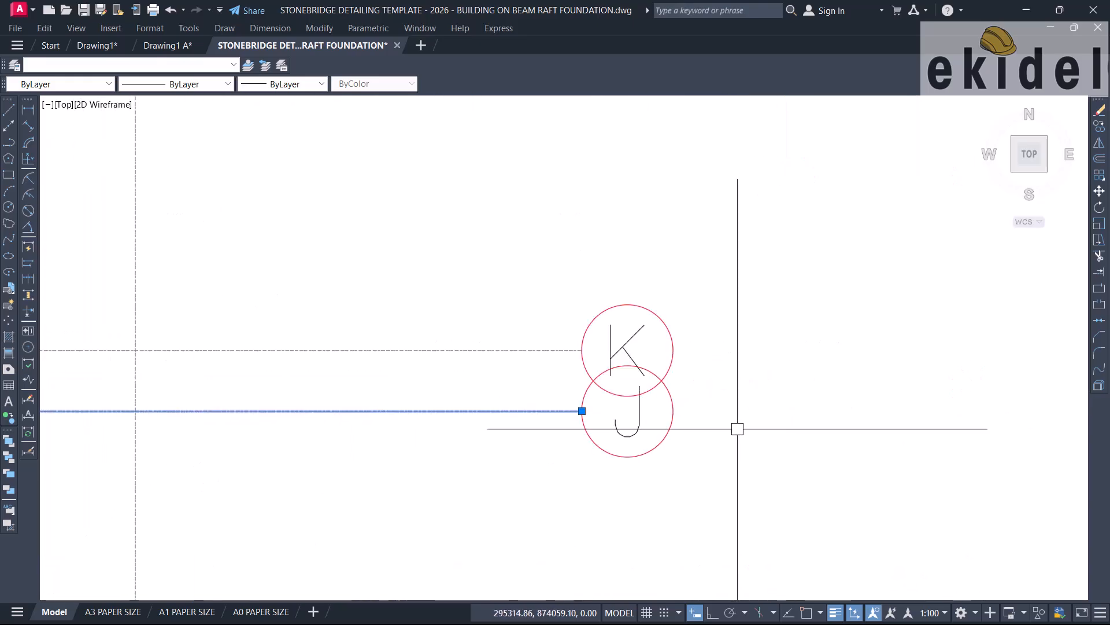
scroll(808, 456, "down", 4)
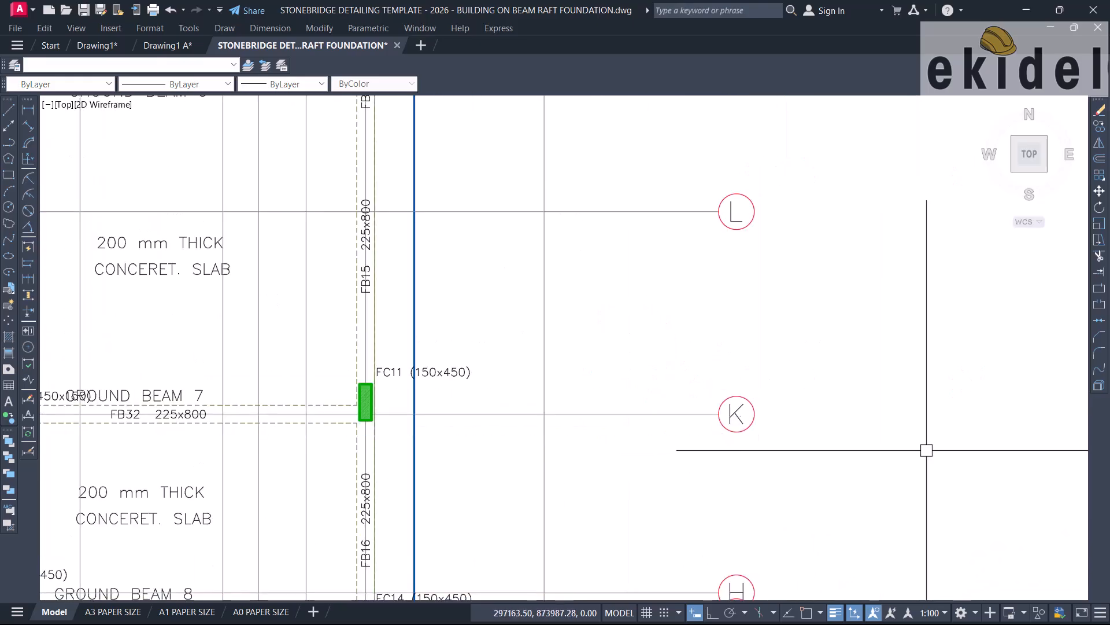
key("Delete")
Check the remaining grid lines against the columns and beams across the whole plan.
scroll(922, 447, "down", 2)
middle_click_drag(710, 431, 928, 503)
middle_click_drag(630, 413, 650, 507)
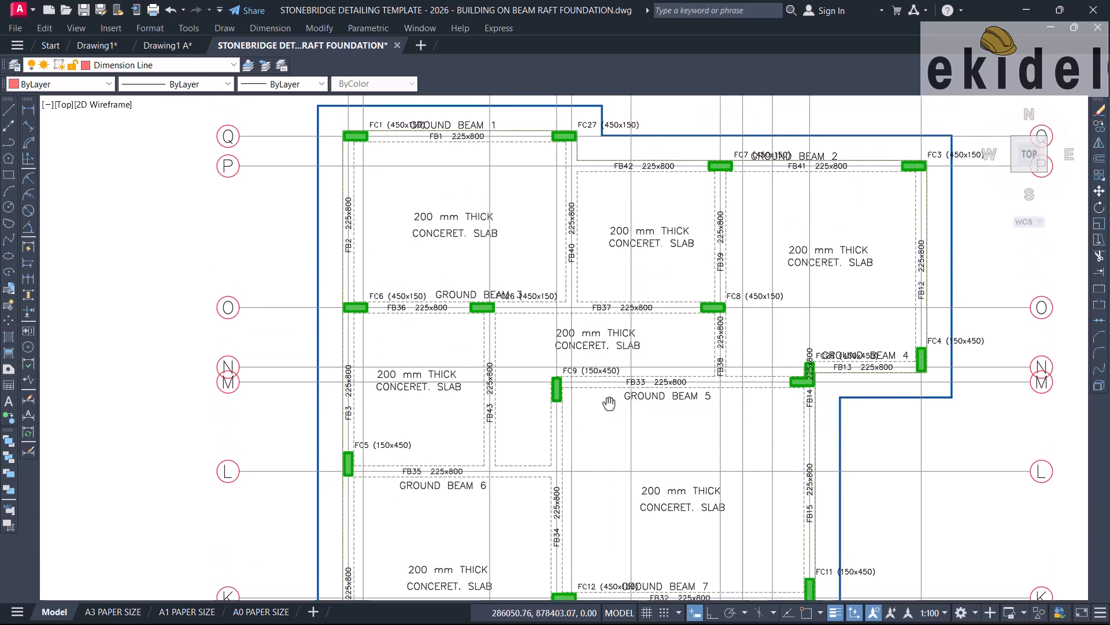
middle_click_drag(595, 363, 589, 447)
middle_click_drag(570, 402, 581, 377)
middle_click_drag(525, 407, 523, 313)
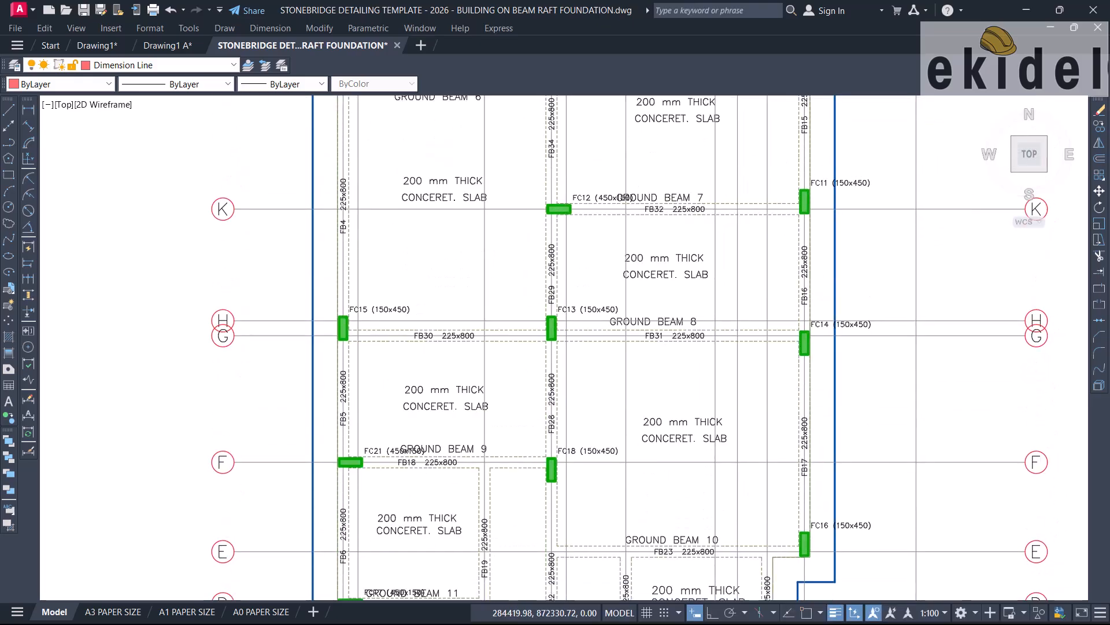
middle_click_drag(506, 432, 511, 320)
middle_click_drag(509, 378, 504, 278)
middle_click_drag(524, 415, 519, 359)
middle_click_drag(504, 447, 498, 377)
mouse_move(528, 446)
middle_mouse_down()
mouse_move(521, 410)
mouse_move(558, 468)
middle_mouse_up()
scroll(547, 417, "down", 3)
middle_click_drag(476, 376, 476, 424)
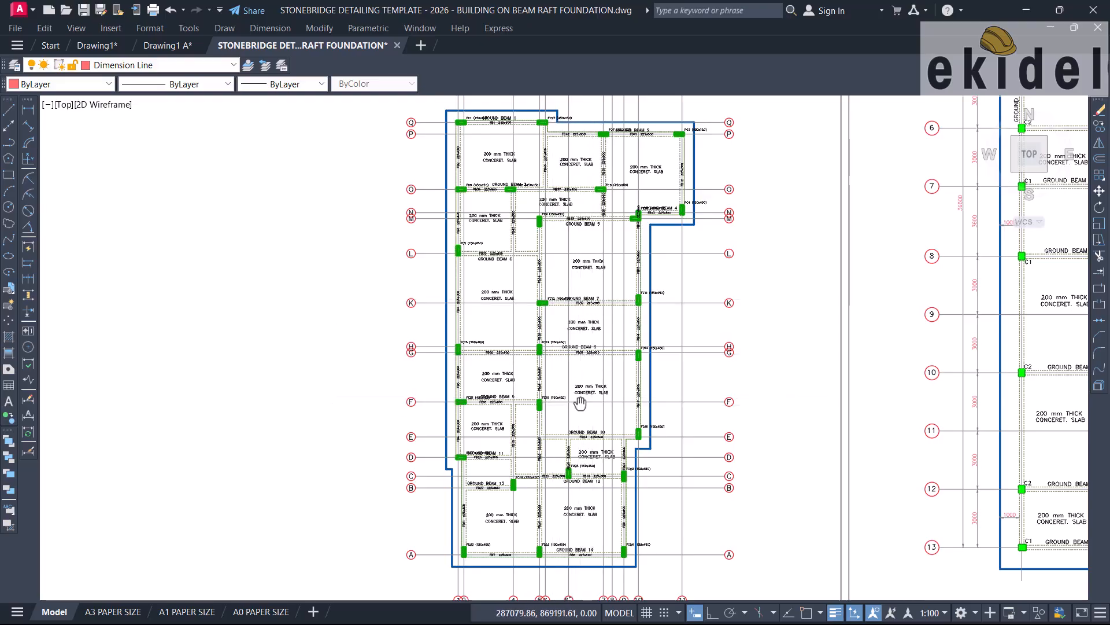
middle_click_drag(580, 403, 578, 406)
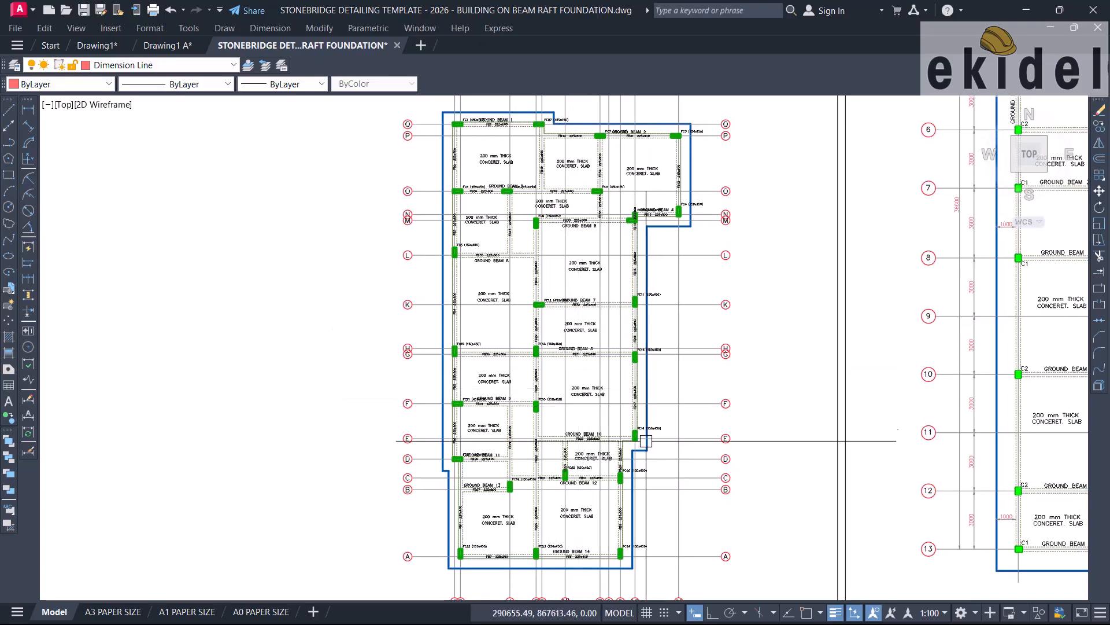
middle_click_drag(630, 368, 632, 394)
Delete grid line 8 together with its bubbles and numbers at both ends.
scroll(619, 205, "up", 8)
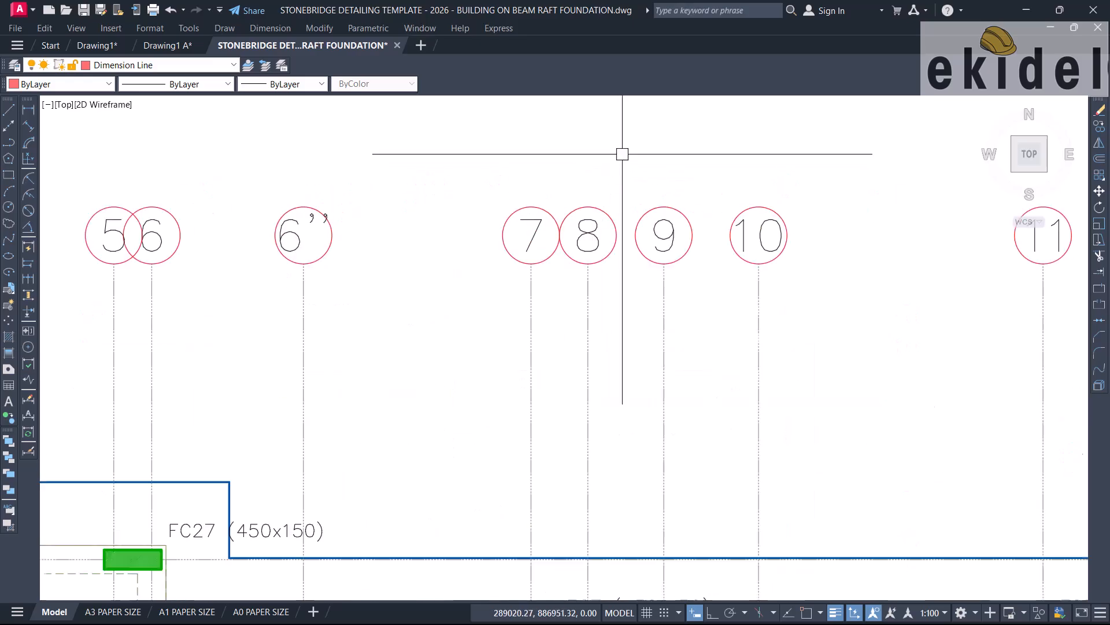
scroll(615, 198, "down", 4)
middle_click_drag(629, 412, 608, 206)
middle_click_drag(608, 376, 576, 214)
middle_click_drag(585, 370, 616, 266)
middle_click_drag(604, 480, 602, 441)
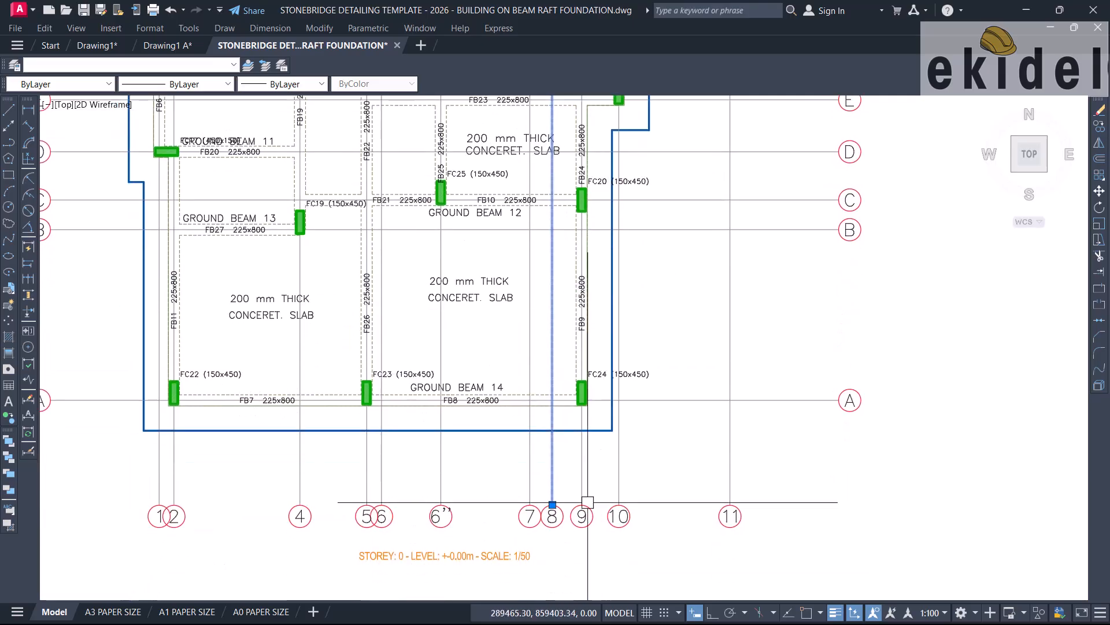
scroll(566, 535, "up", 4)
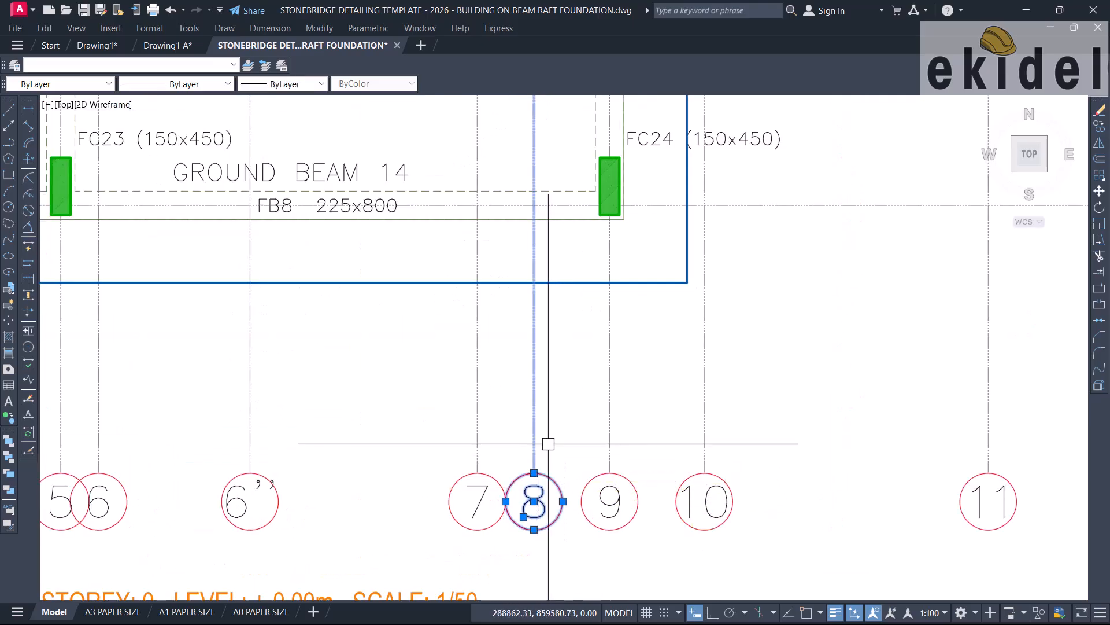
key("Delete")
scroll(580, 436, "down", 4)
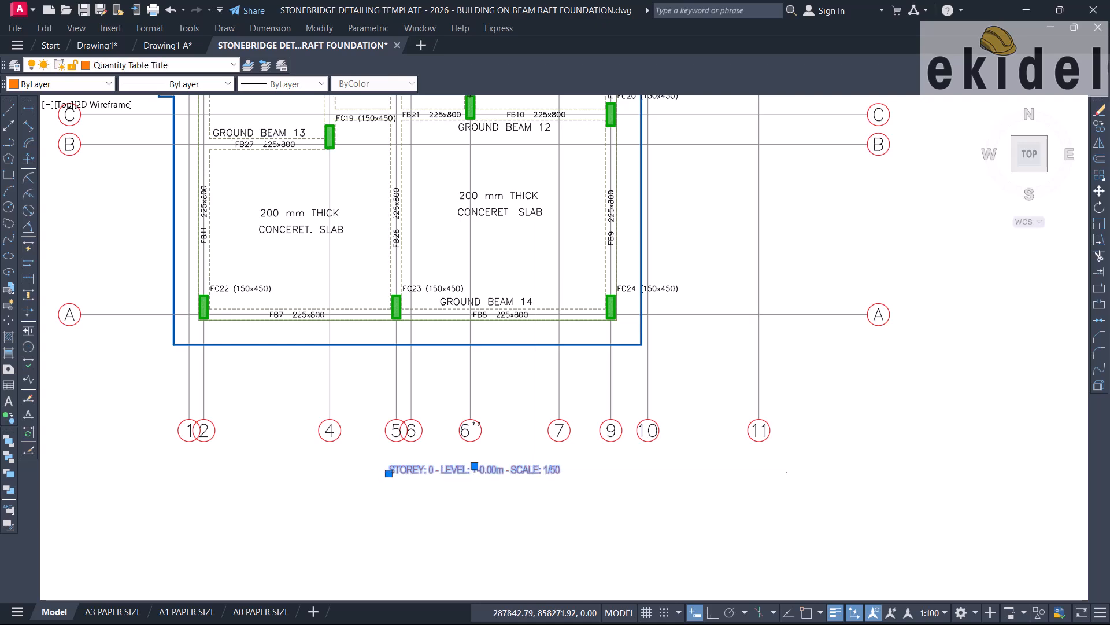
Examine how grid lines 1 and 2 pass through column FC1 at grid Q.
middle_click_drag(620, 399, 608, 542)
middle_click_drag(651, 392, 654, 508)
middle_click_drag(670, 351, 657, 486)
scroll(662, 462, "down", 2)
scroll(695, 316, "down", 3)
scroll(694, 204, "up", 2)
middle_click_drag(694, 204, 692, 293)
scroll(543, 235, "up", 4)
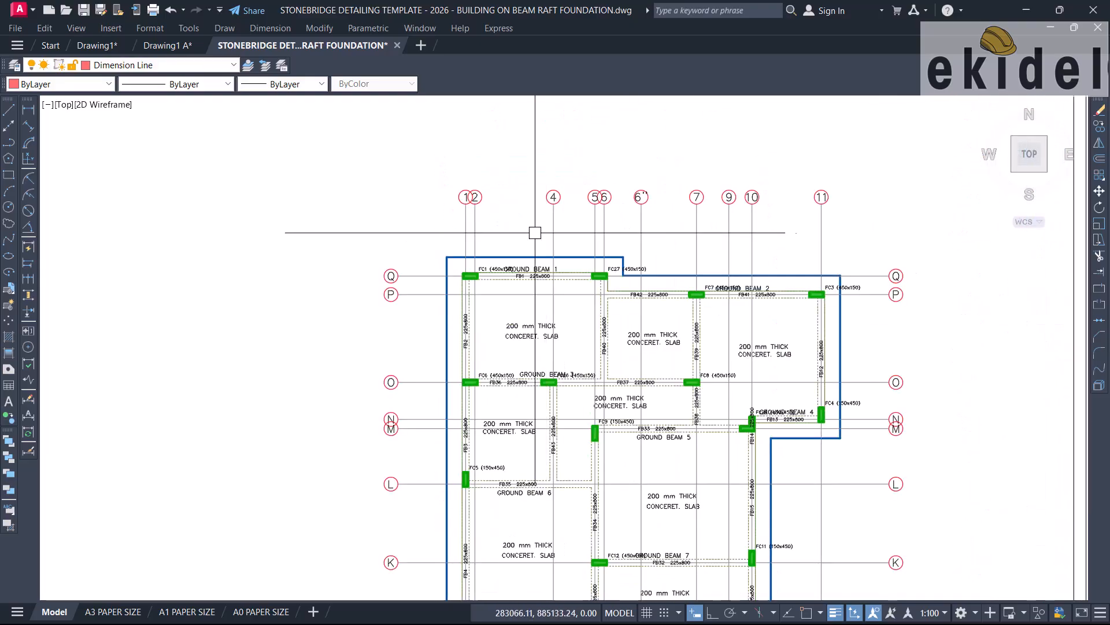
middle_click_drag(484, 279, 544, 317)
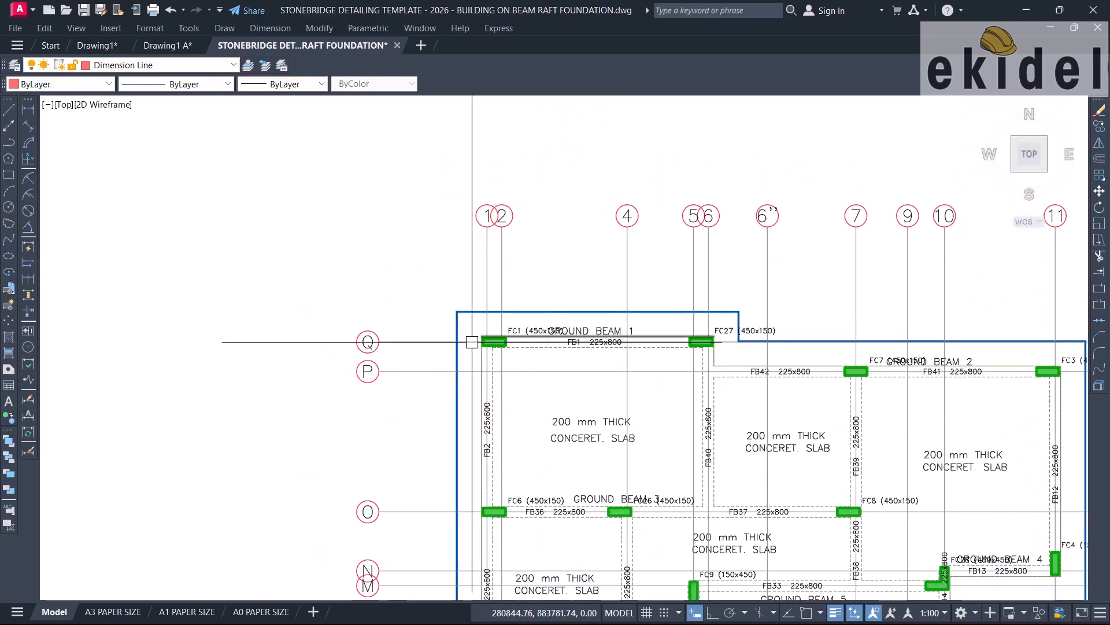
scroll(525, 348, "up", 2)
scroll(504, 348, "up", 4)
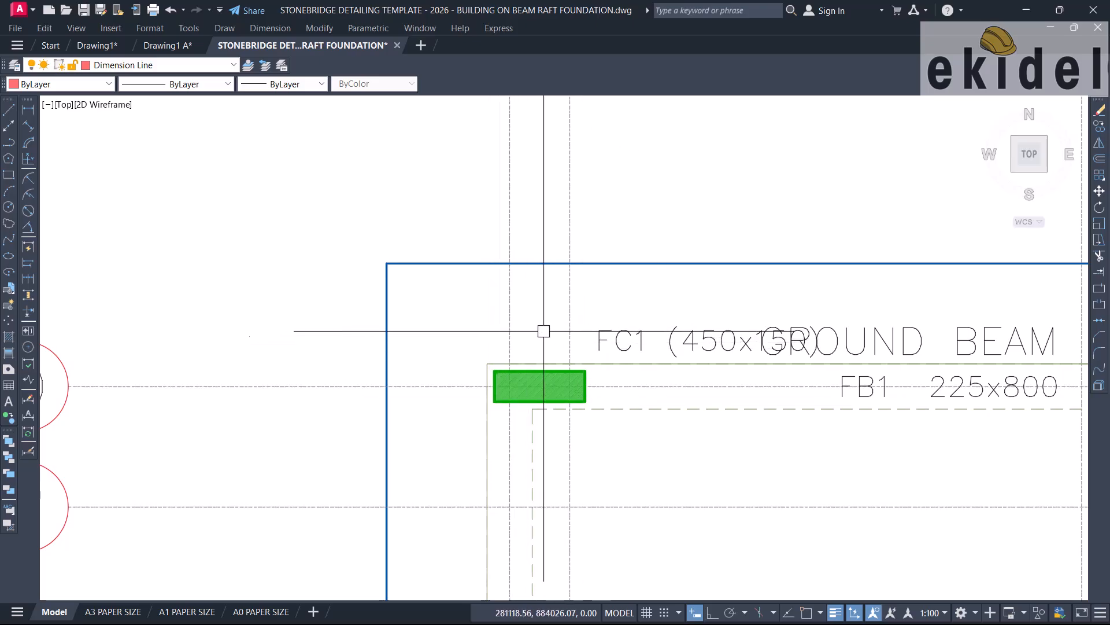
scroll(577, 384, "up", 2)
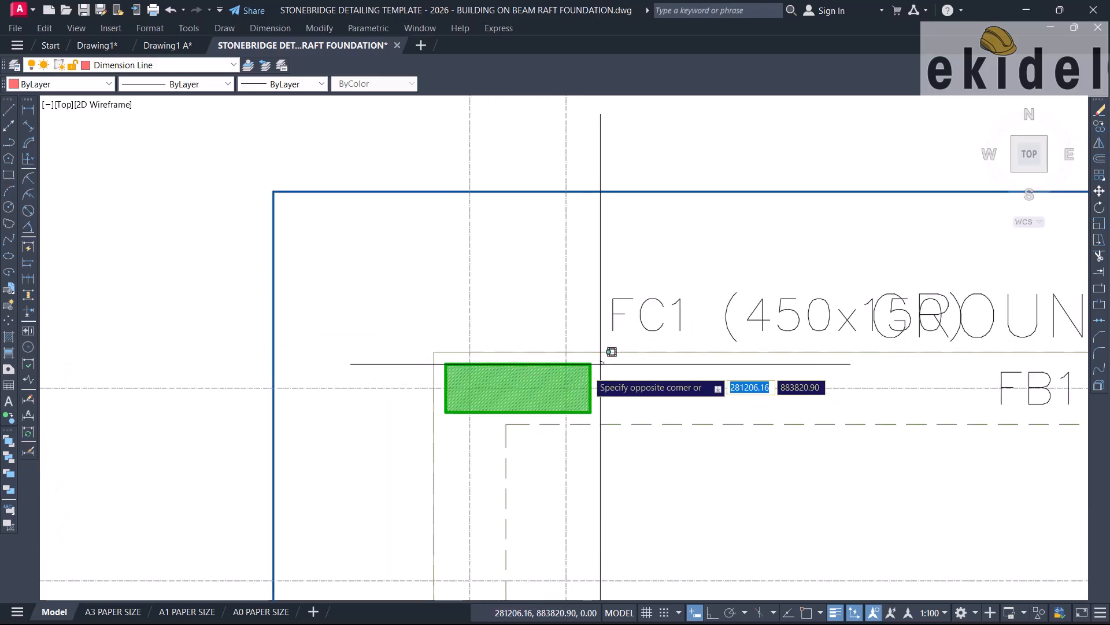
left_click(520, 382)
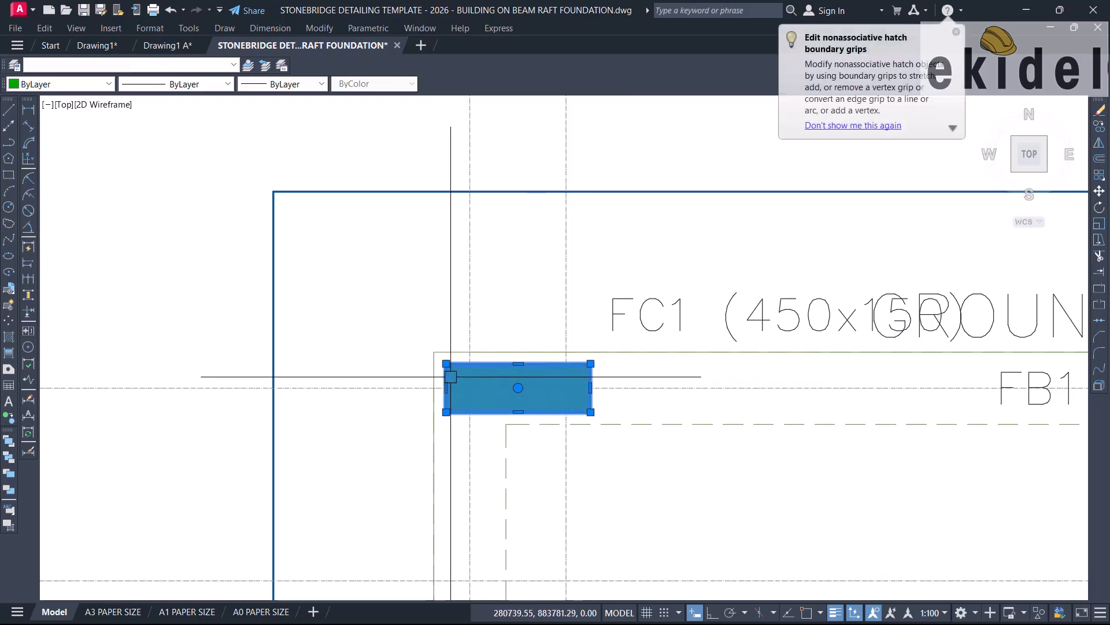
scroll(456, 386, "up", 4)
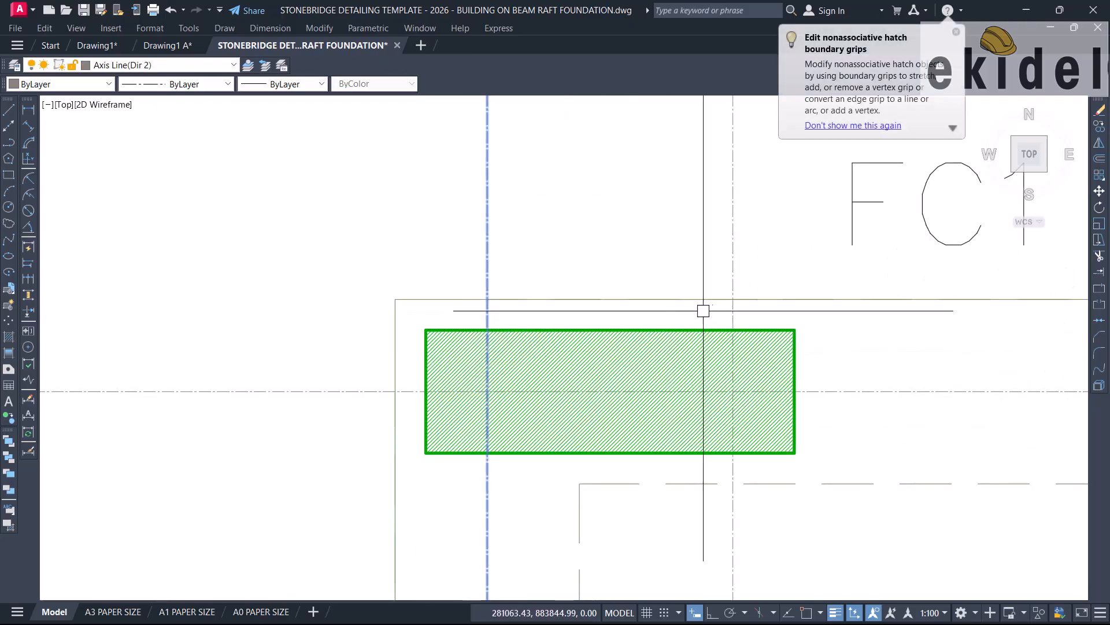
scroll(533, 347, "down", 4)
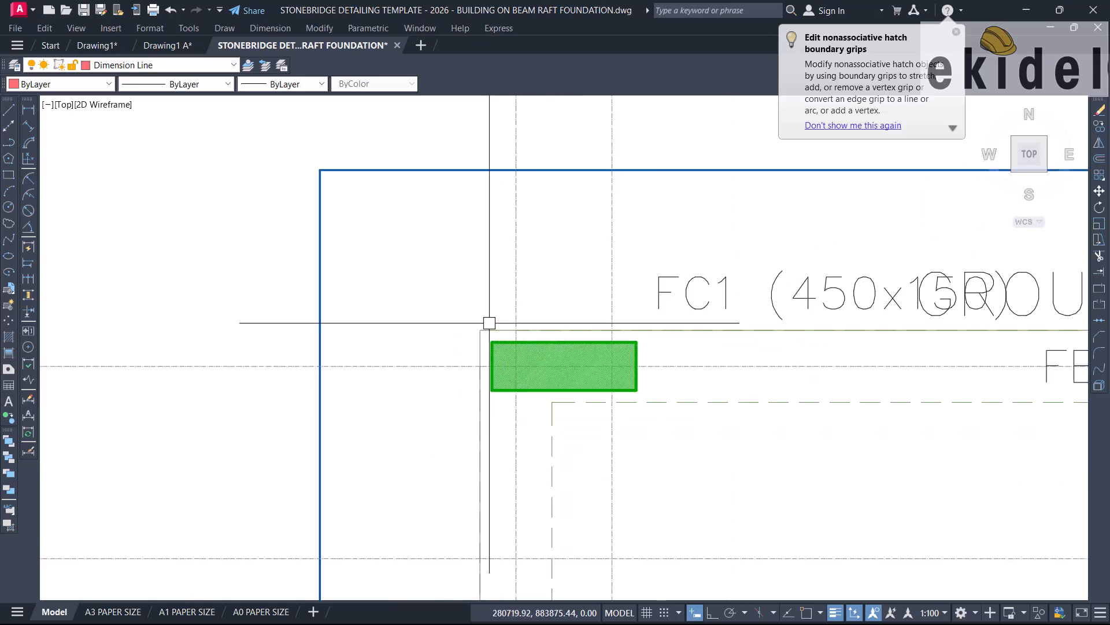
left_click(482, 304)
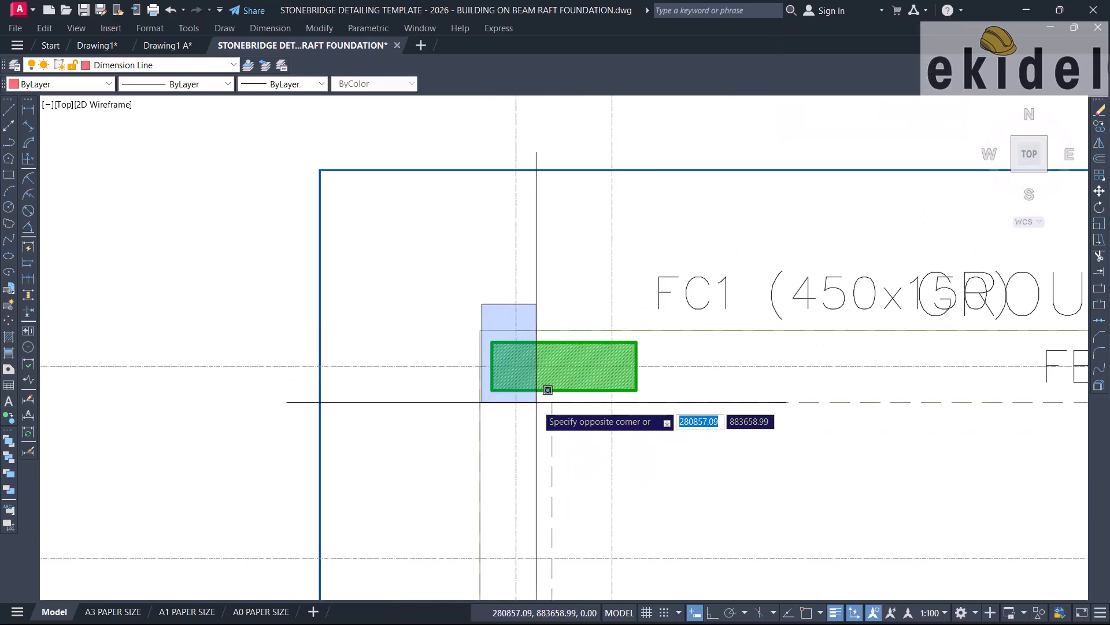
left_click(538, 401)
scroll(654, 366, "up", 4)
scroll(565, 277, "down", 4)
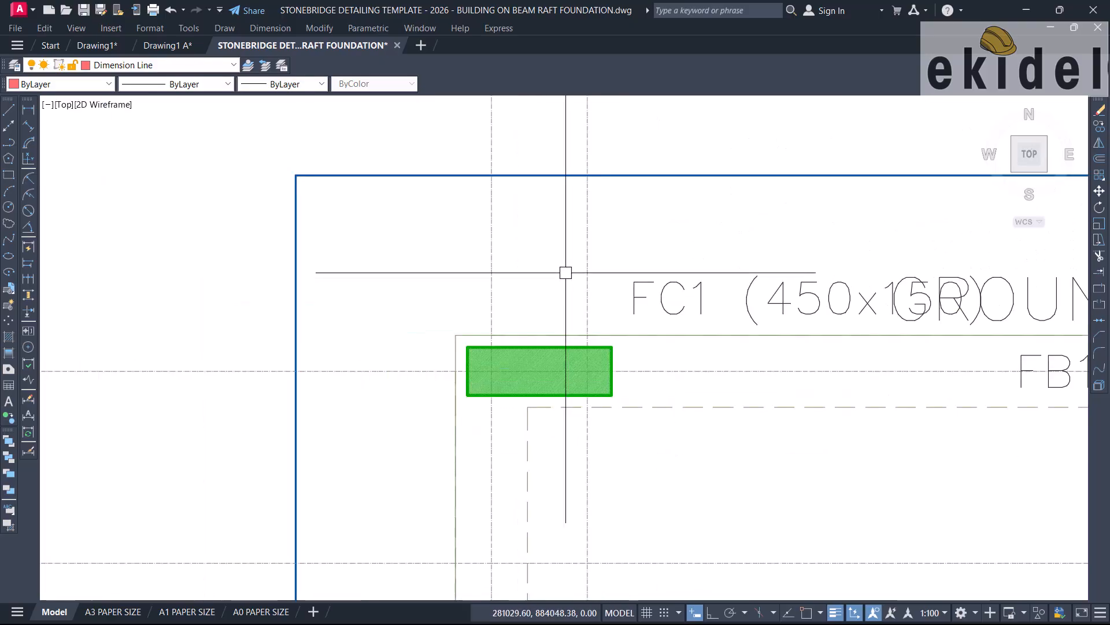
Break grid line 2 to remove its stretch from just above grid D up to its upper end.
type("br")
key("Return")
scroll(564, 297, "down", 8)
scroll(605, 301, "down", 2)
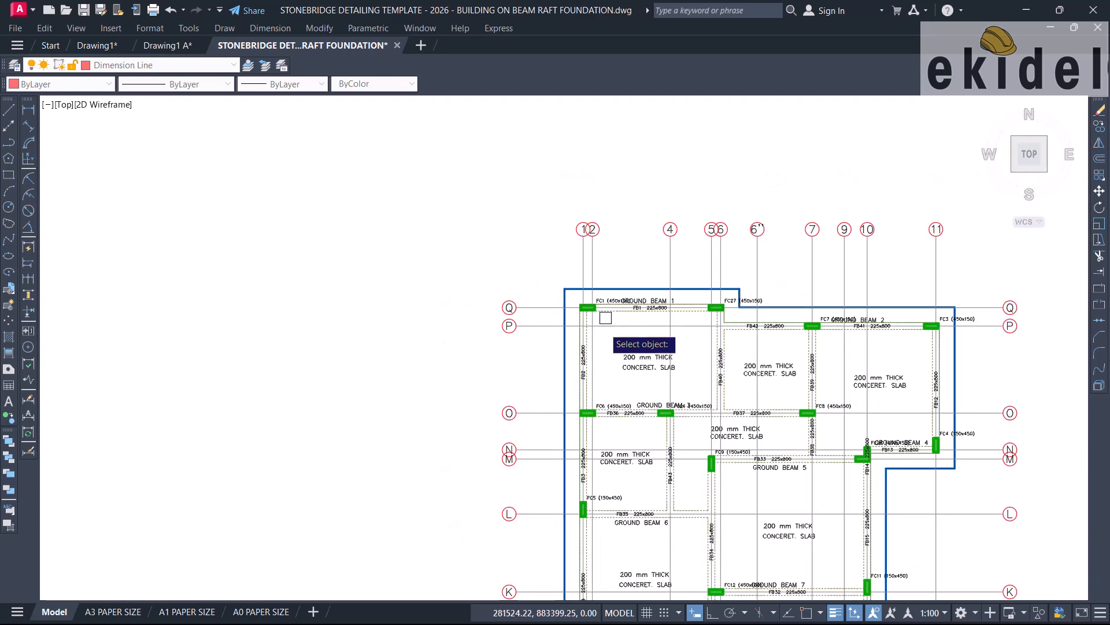
scroll(598, 352, "down", 5)
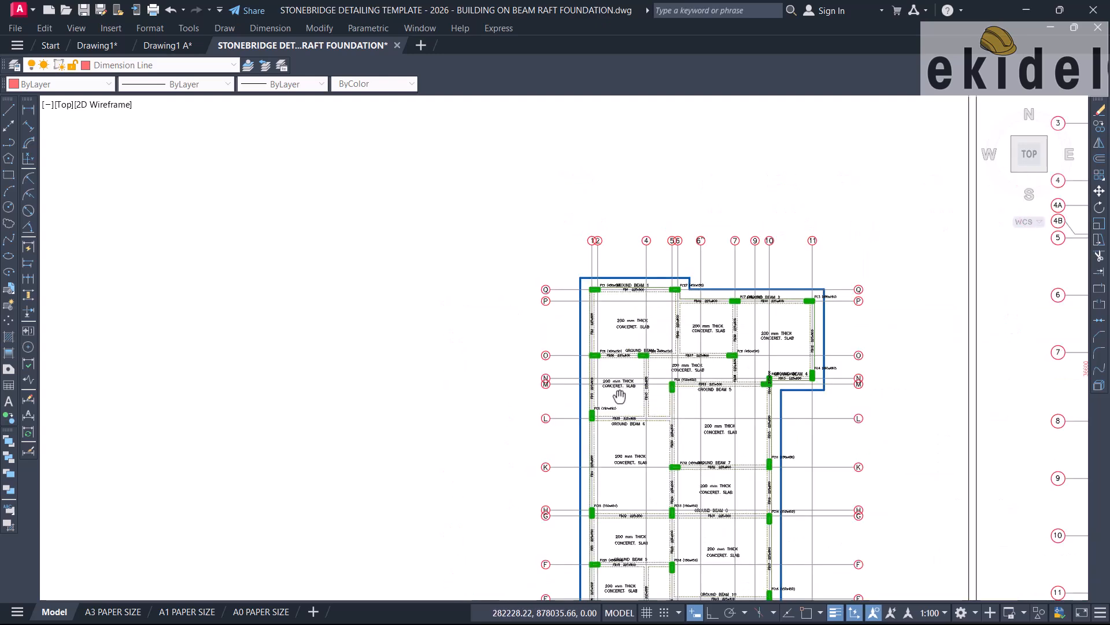
scroll(595, 439, "up", 5)
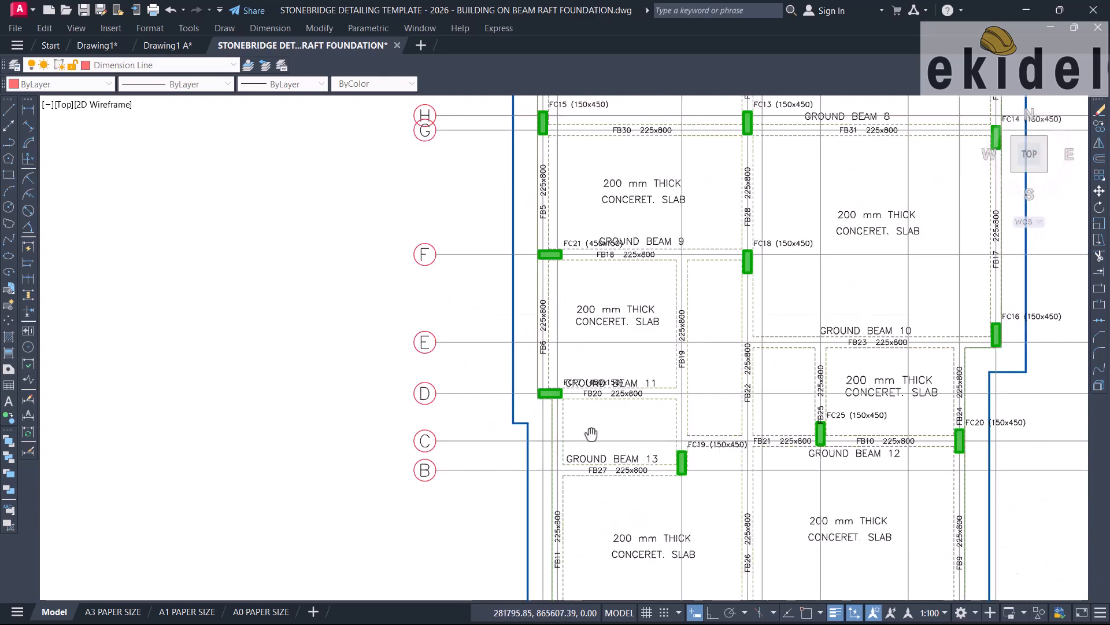
scroll(553, 498, "up", 6)
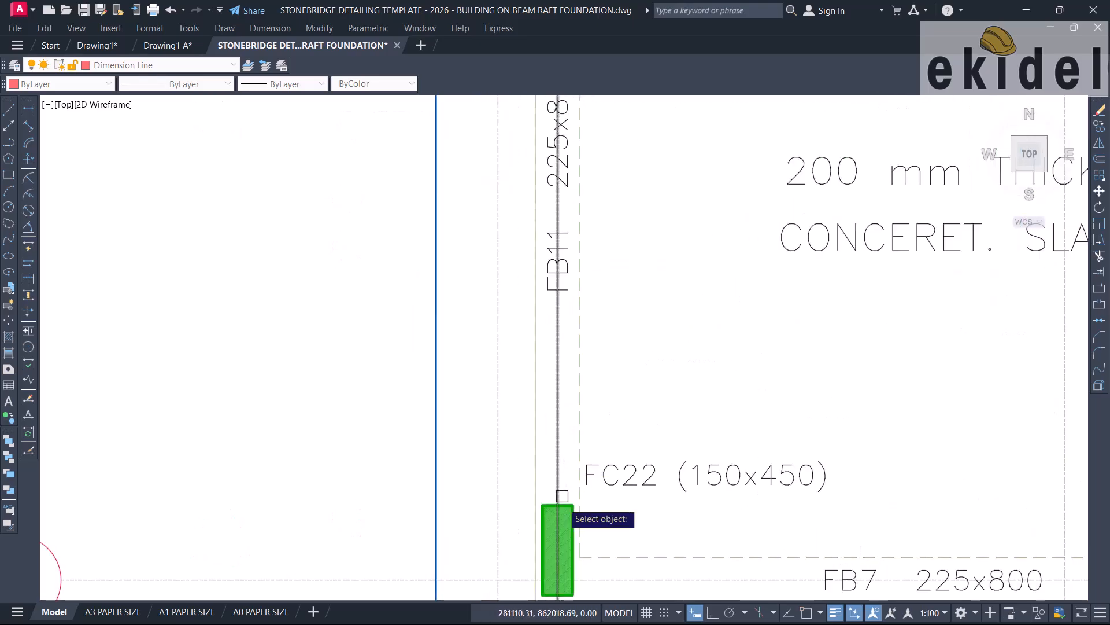
scroll(559, 501, "down", 4)
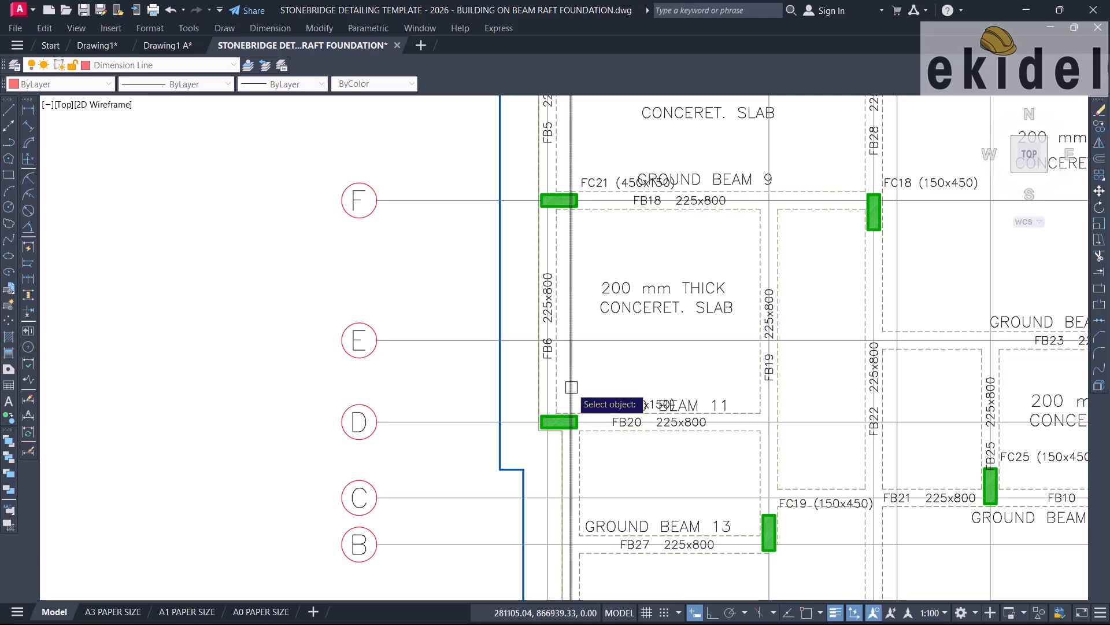
middle_click_drag(583, 349, 585, 496)
scroll(585, 496, "down", 4)
middle_click_drag(589, 318, 605, 482)
middle_click_drag(598, 291, 600, 491)
scroll(584, 301, "up", 2)
left_click(599, 278)
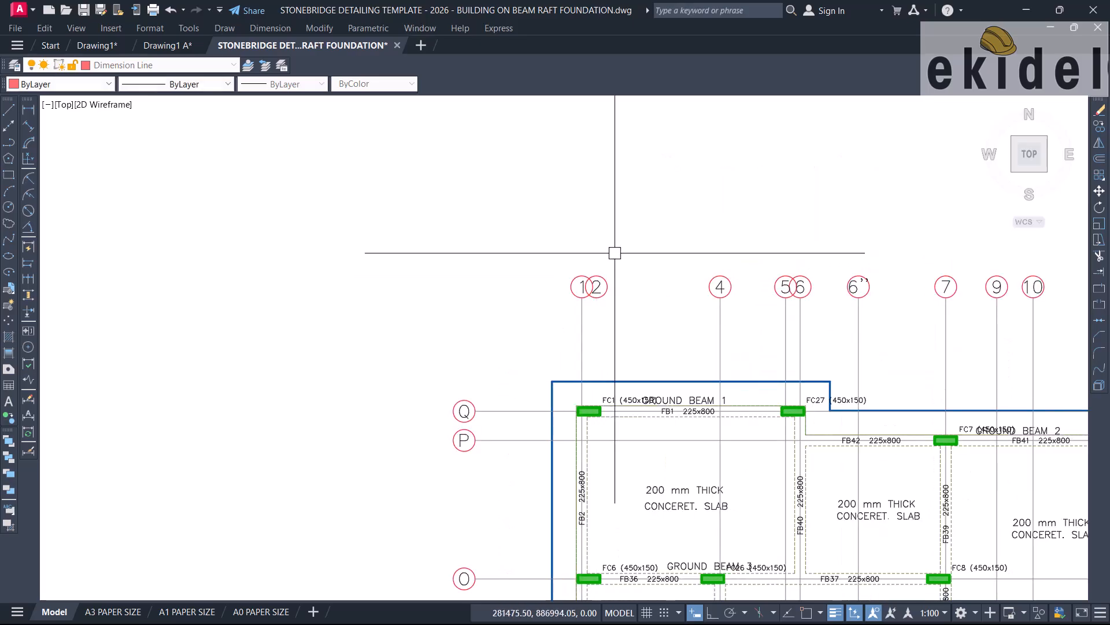
Delete the bubble and number 2 at the upper end of the former grid line.
scroll(613, 264, "up", 6)
left_click(609, 270)
left_click(541, 408)
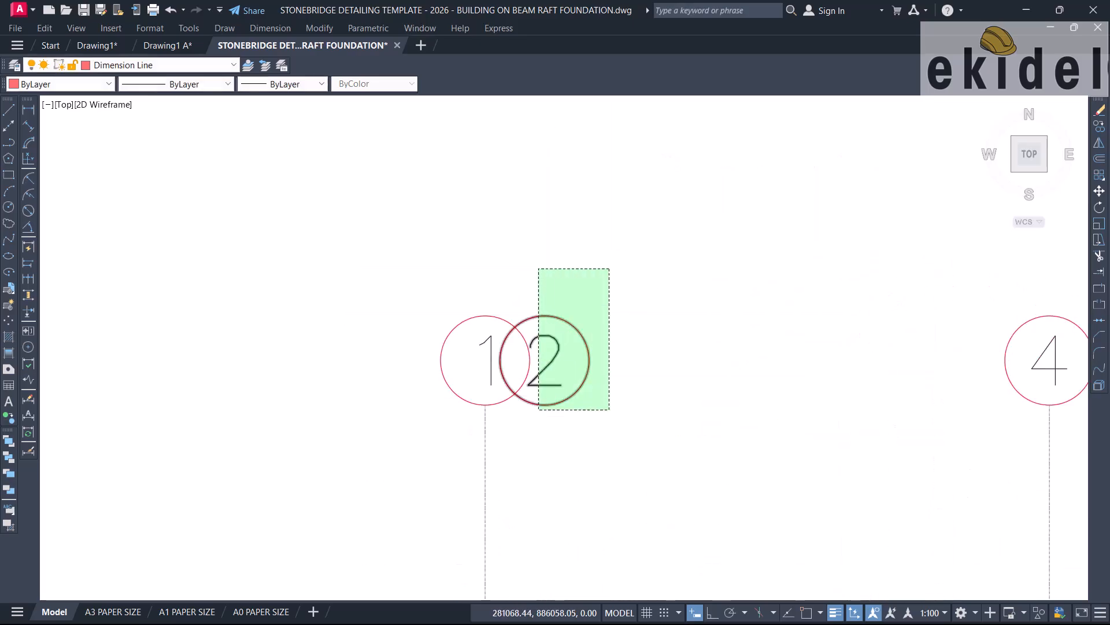
key("Delete")
scroll(619, 322, "down", 6)
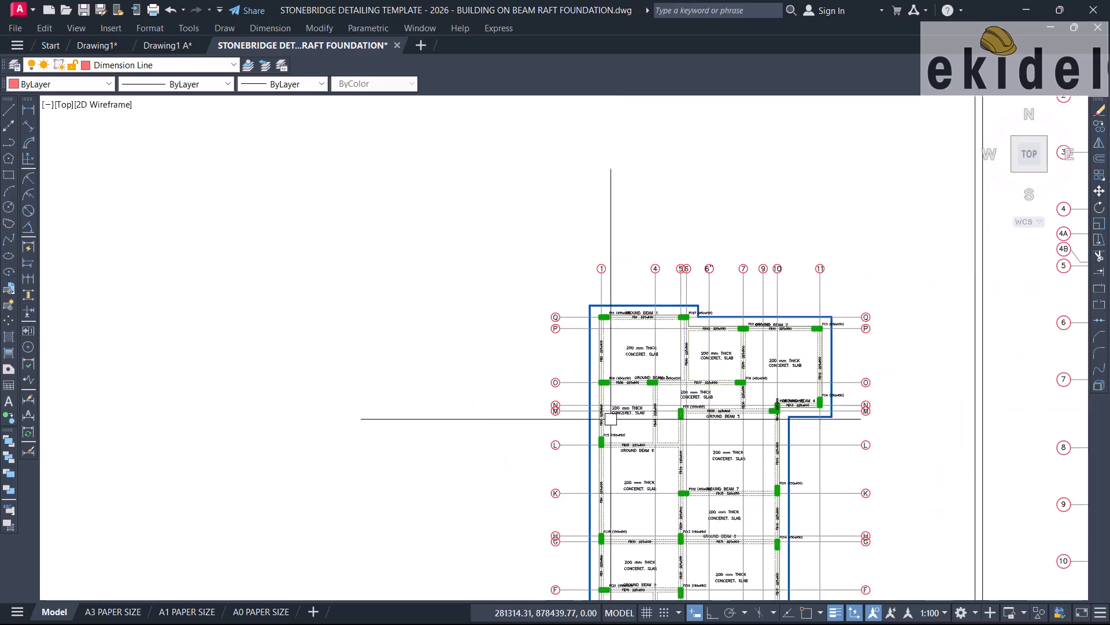
Draw an orthogonal stepped line from grid line 2 above its lower bubble, running toward grid 4 and then down to bubble level.
middle_click_drag(633, 386, 612, 246)
scroll(577, 443, "up", 4)
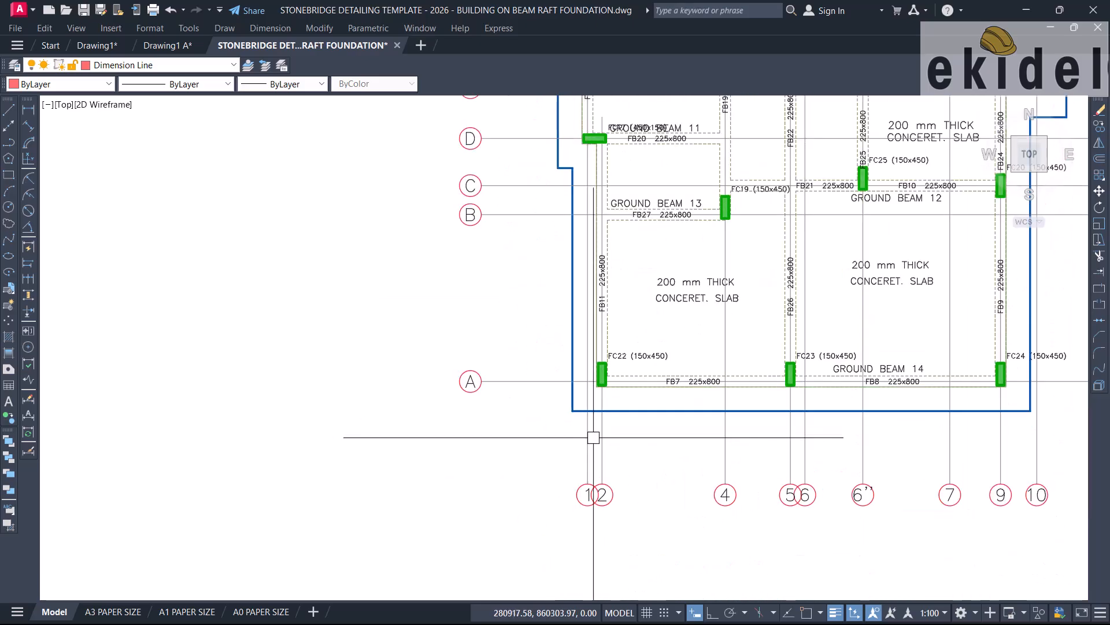
scroll(600, 457, "up", 2)
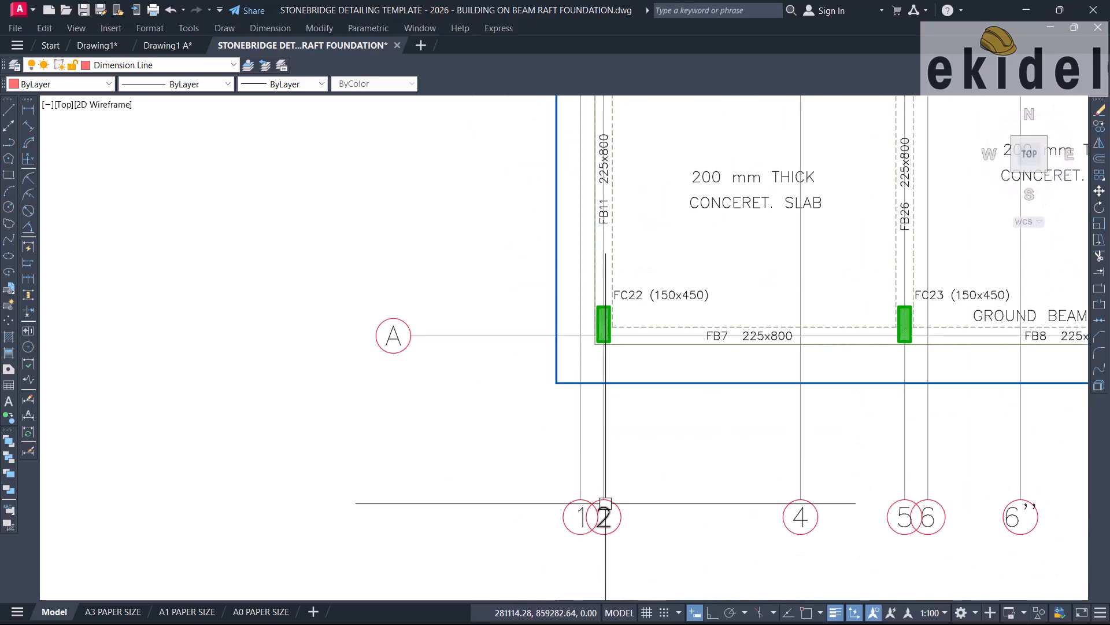
key("Return")
scroll(607, 468, "up", 2)
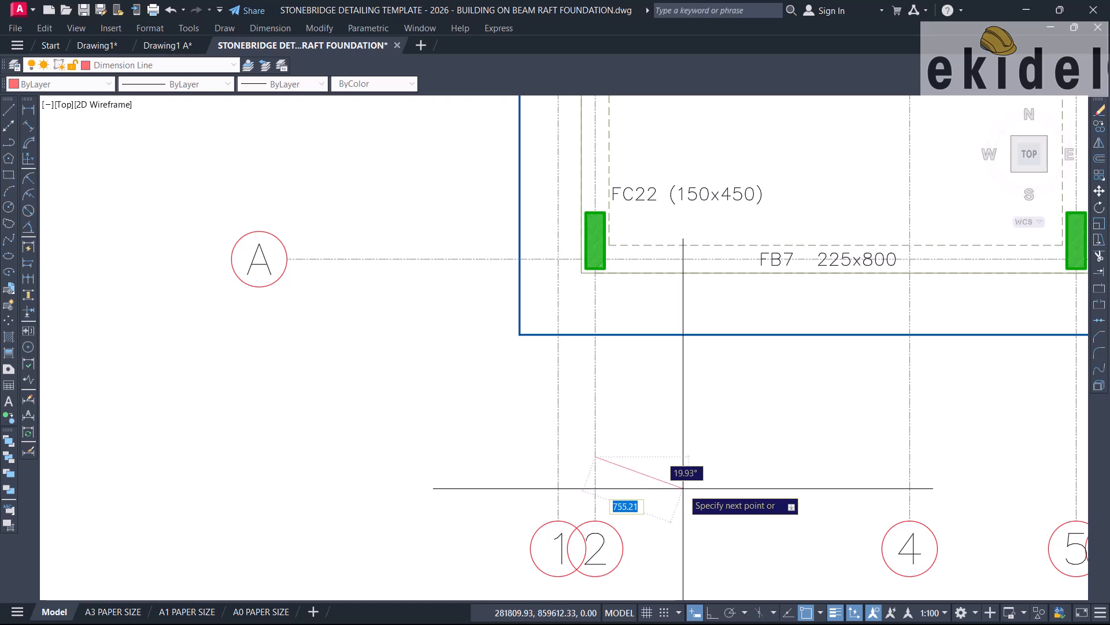
key("F8")
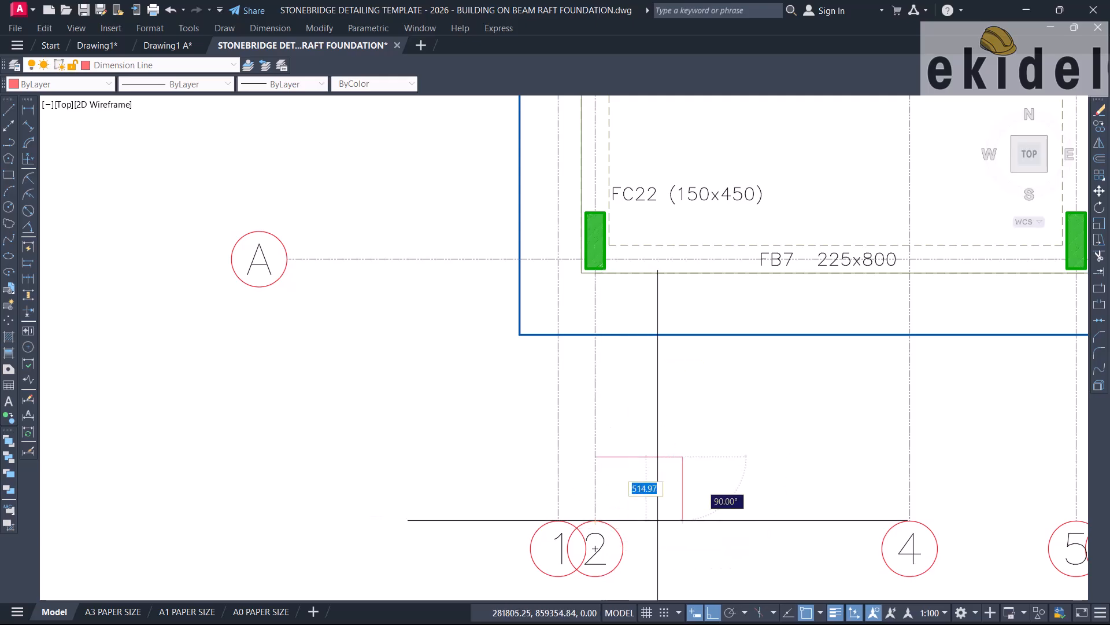
Move the lower bubble and number 2 from the grid line's end to the end of the stepped line.
middle_click_drag(619, 519, 591, 427)
scroll(591, 427, "up", 2)
left_click(614, 457)
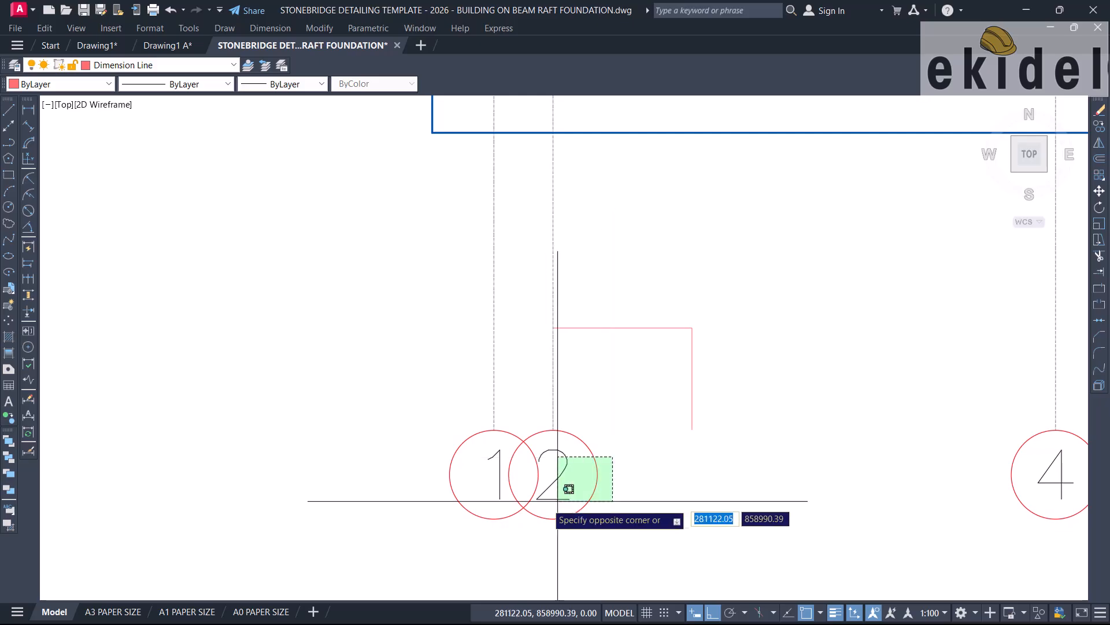
left_click(546, 502)
type("m")
key("Return")
left_click(553, 429)
left_click(692, 430)
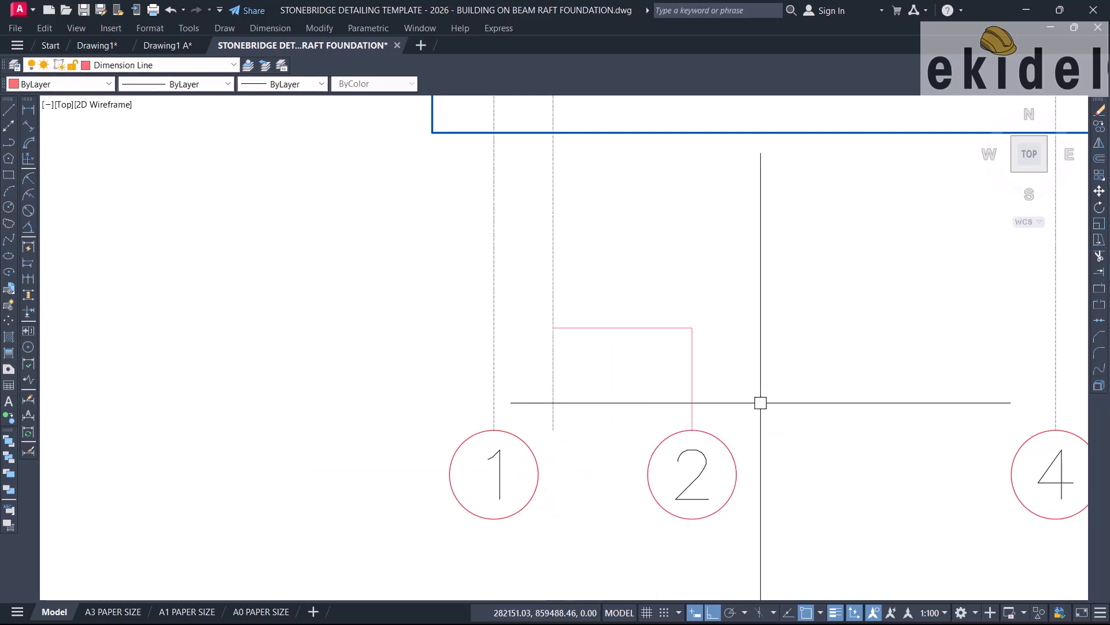
Match the stepped line's properties to grid line 2 and trim the grid line's leftover end below the step.
left_click(556, 356)
left_click(723, 308)
left_click(660, 356)
key("Return")
type("TR")
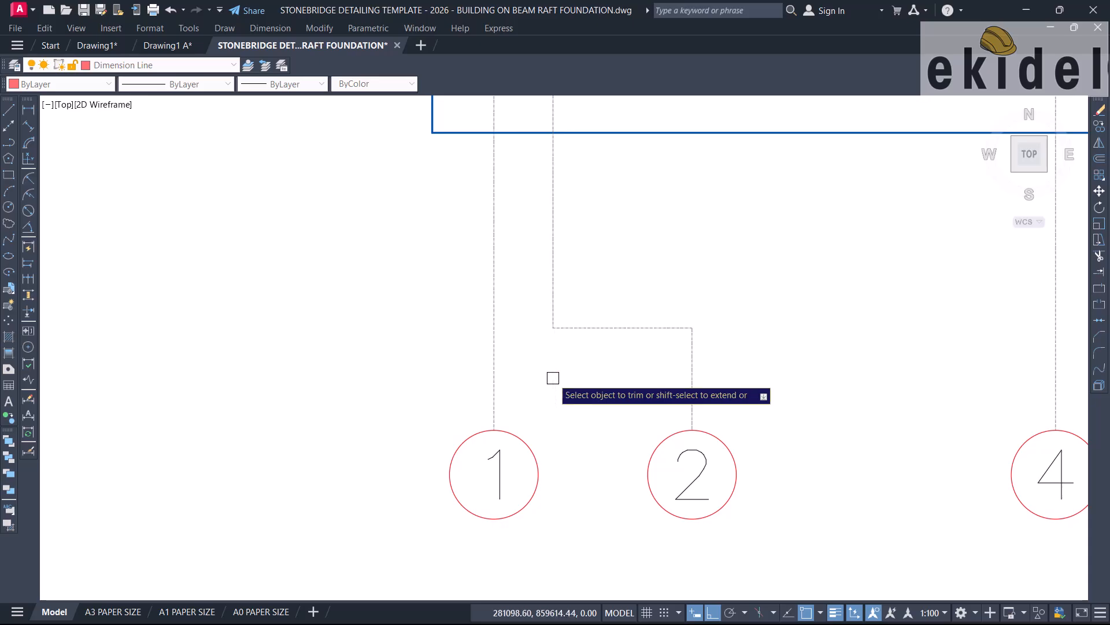
Stretch the horizontal jog of grid line 2 downward by about 226 mm, closer to its bubble.
left_click(711, 308)
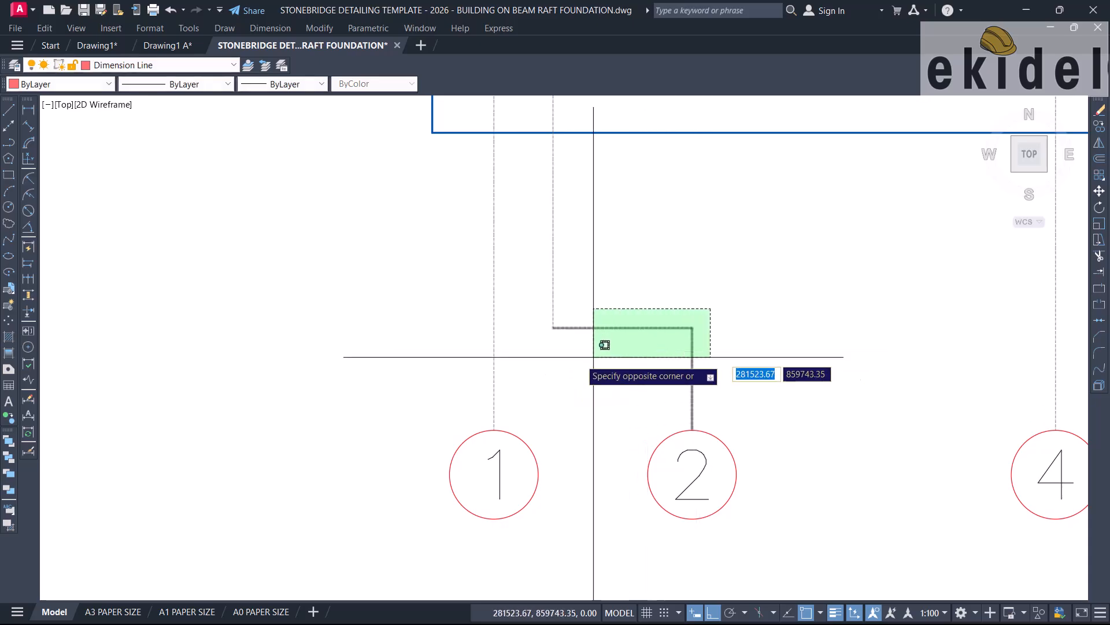
left_click(523, 360)
type("S")
key("Return")
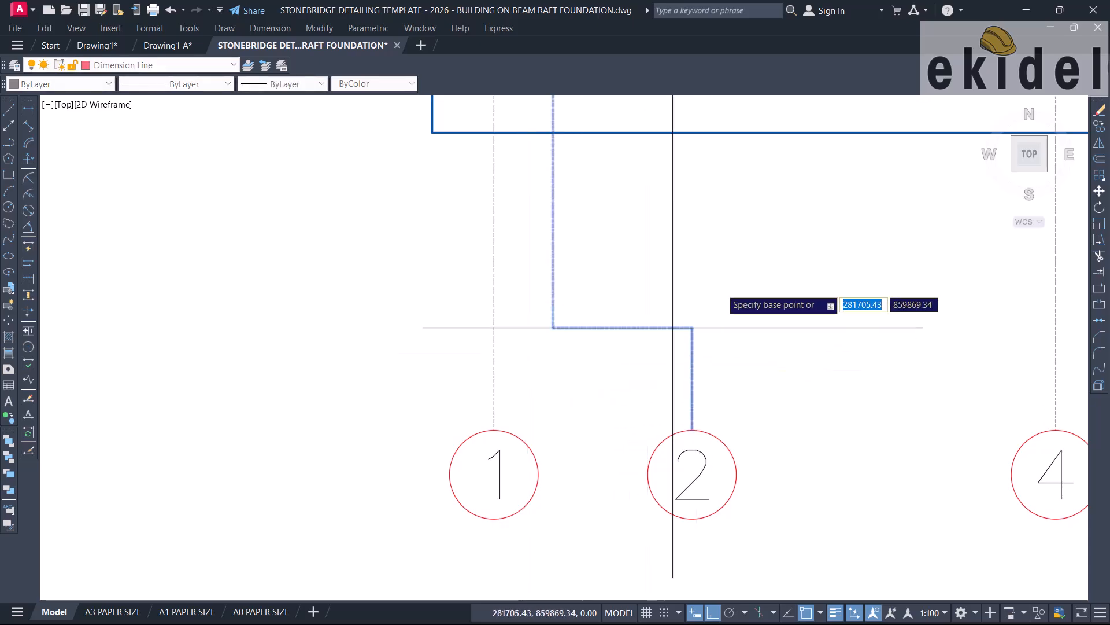
left_click(729, 280)
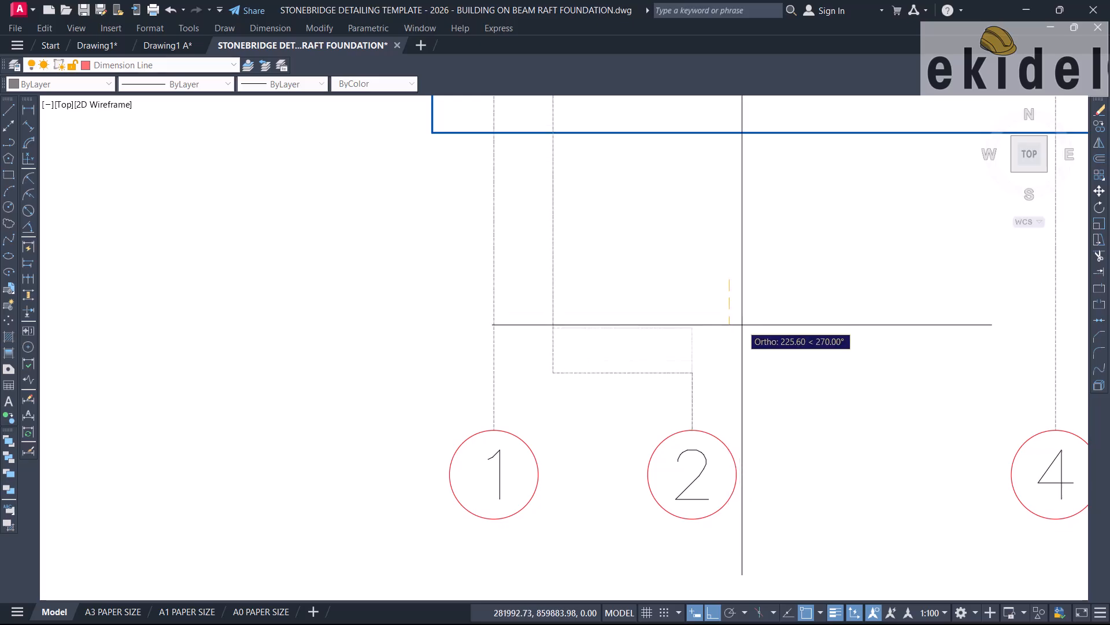
Break grid line 5 just above column FC9 and remove its part up to the upper bubble.
scroll(641, 444, "down", 6)
middle_click_drag(679, 241, 659, 404)
middle_click_drag(647, 225, 644, 348)
middle_click_drag(648, 172, 654, 334)
scroll(679, 329, "up", 5)
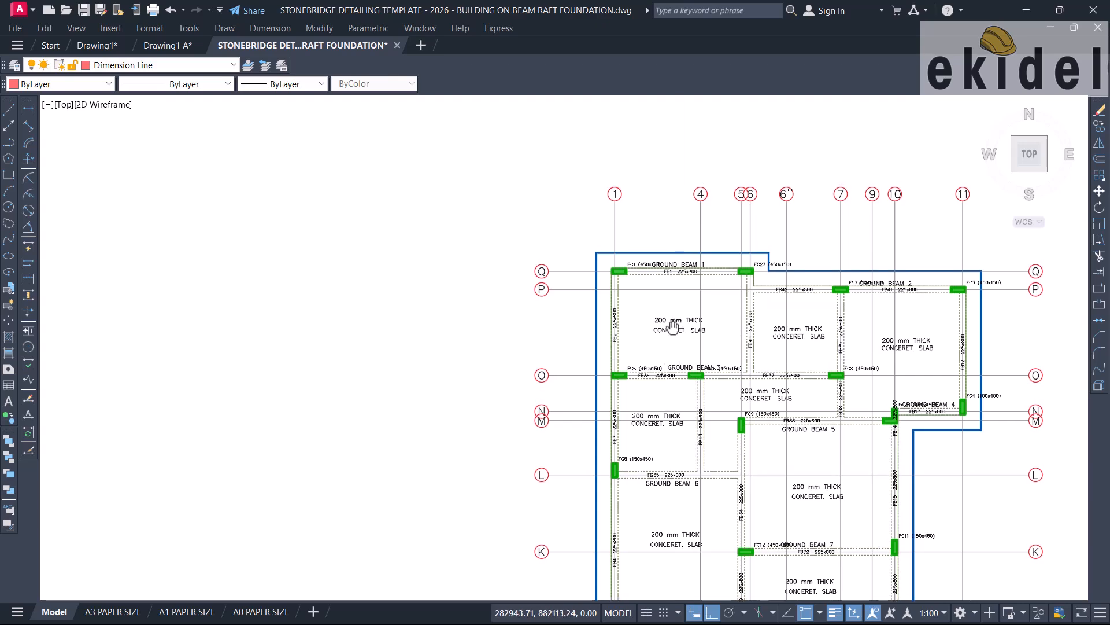
scroll(674, 272, "down", 4)
scroll(632, 273, "up", 4)
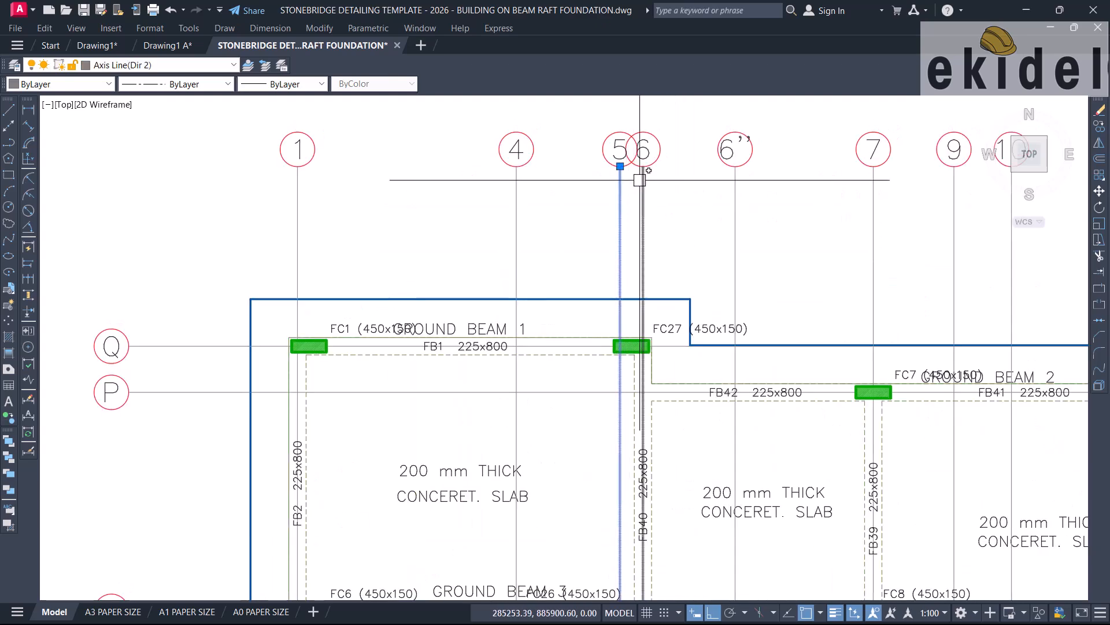
scroll(651, 336, "down", 4)
scroll(649, 329, "up", 6)
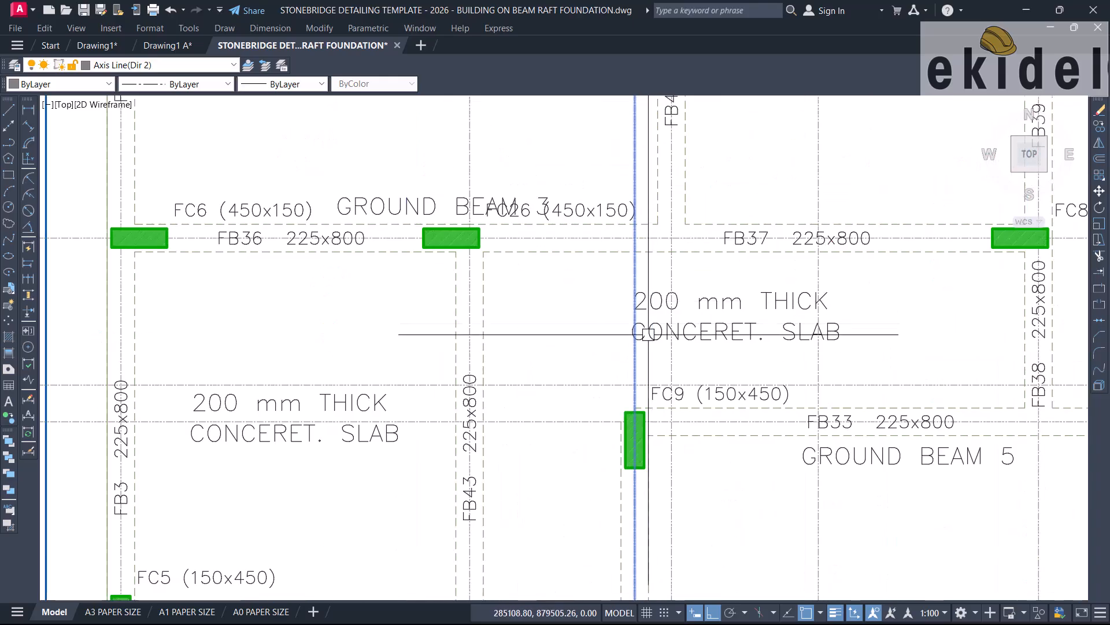
type("br")
key("Return")
left_click(636, 348)
scroll(636, 394, "down", 4)
scroll(635, 301, "up", 2)
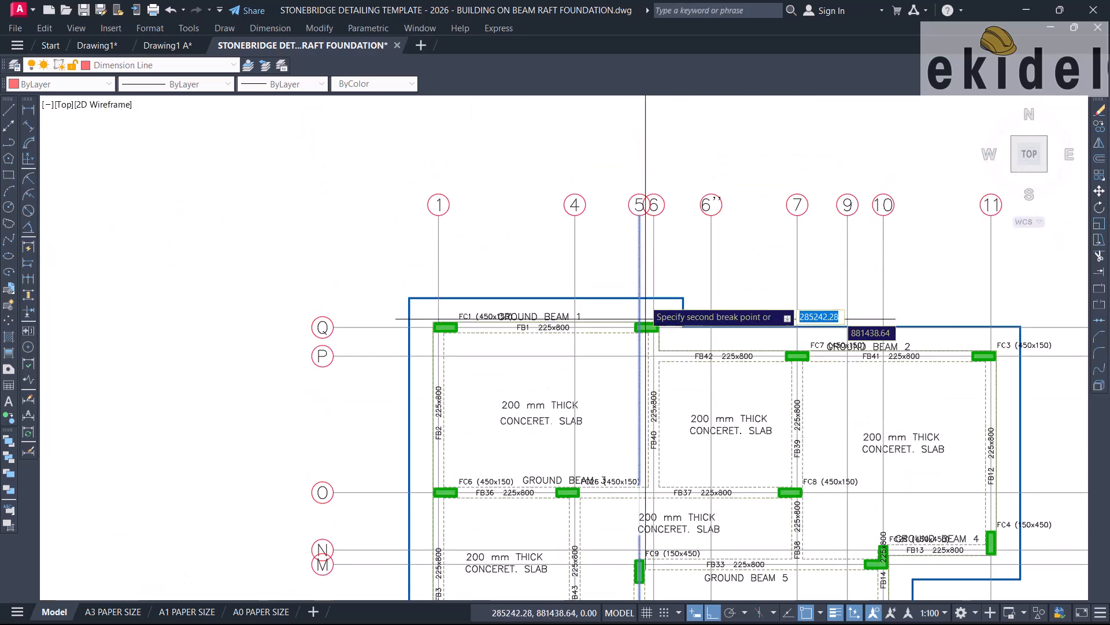
scroll(636, 199, "up", 3)
left_click(638, 161)
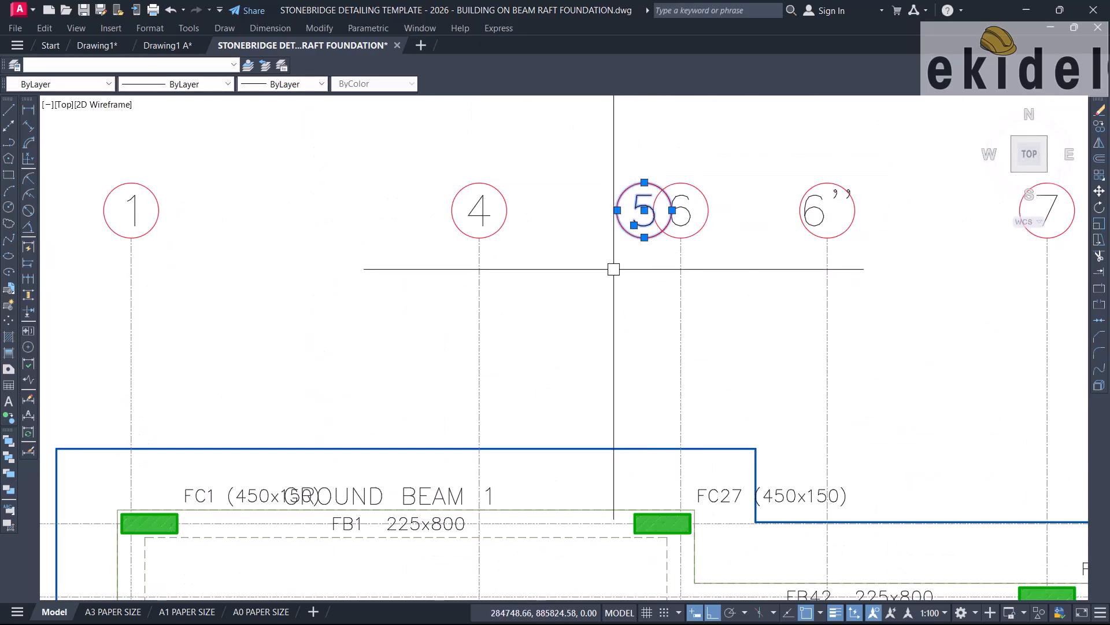
Erase the upper bubble and number of grid 5.
type("E")
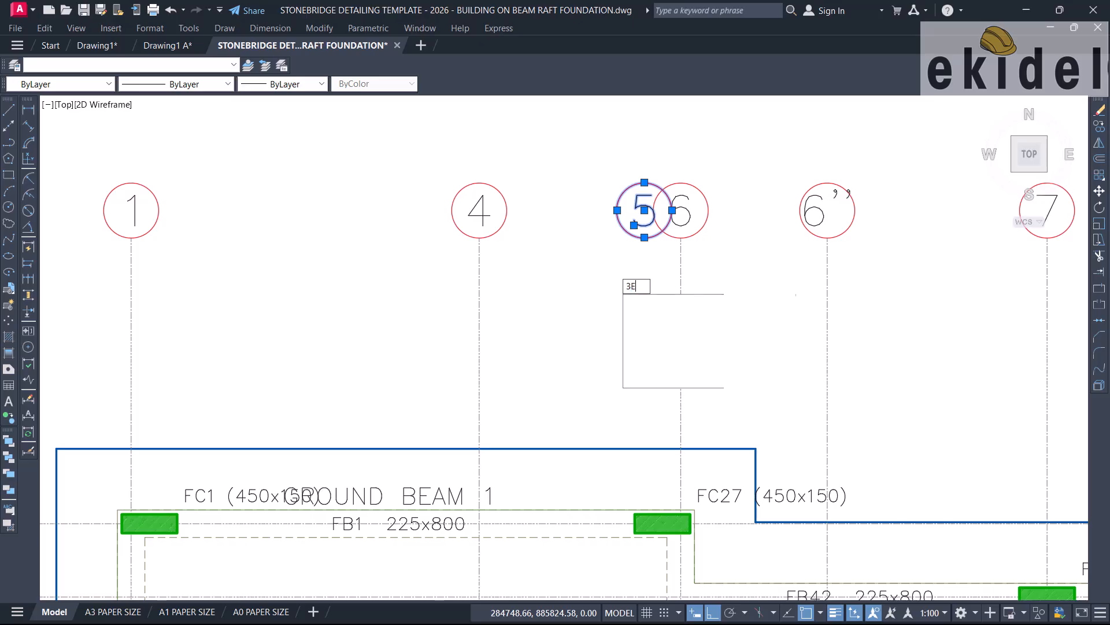
key("Escape")
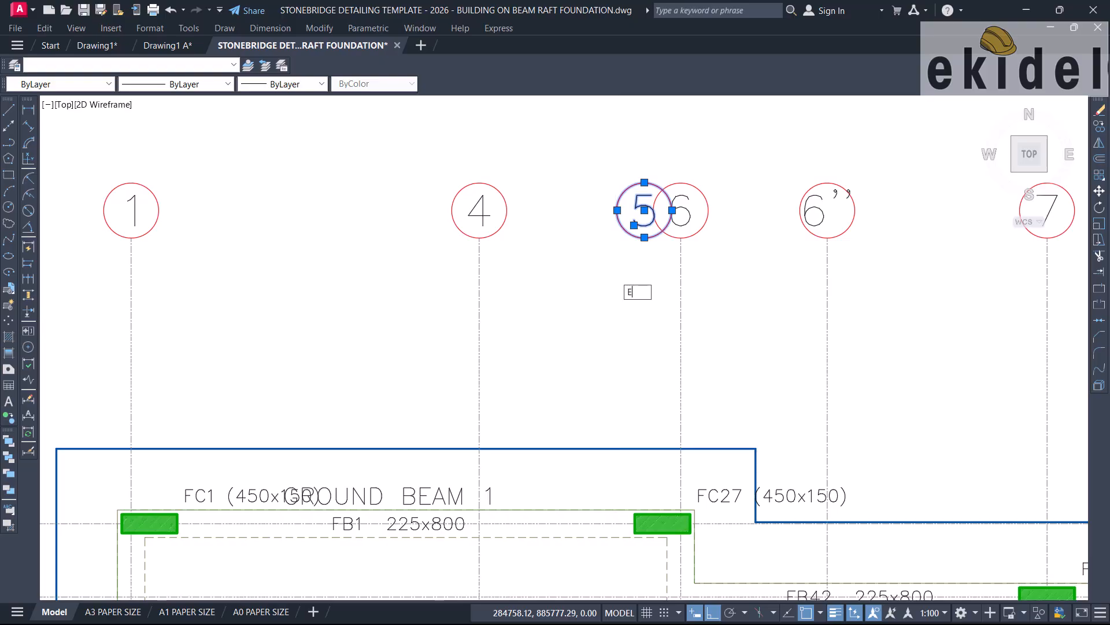
scroll(595, 191, "down", 5)
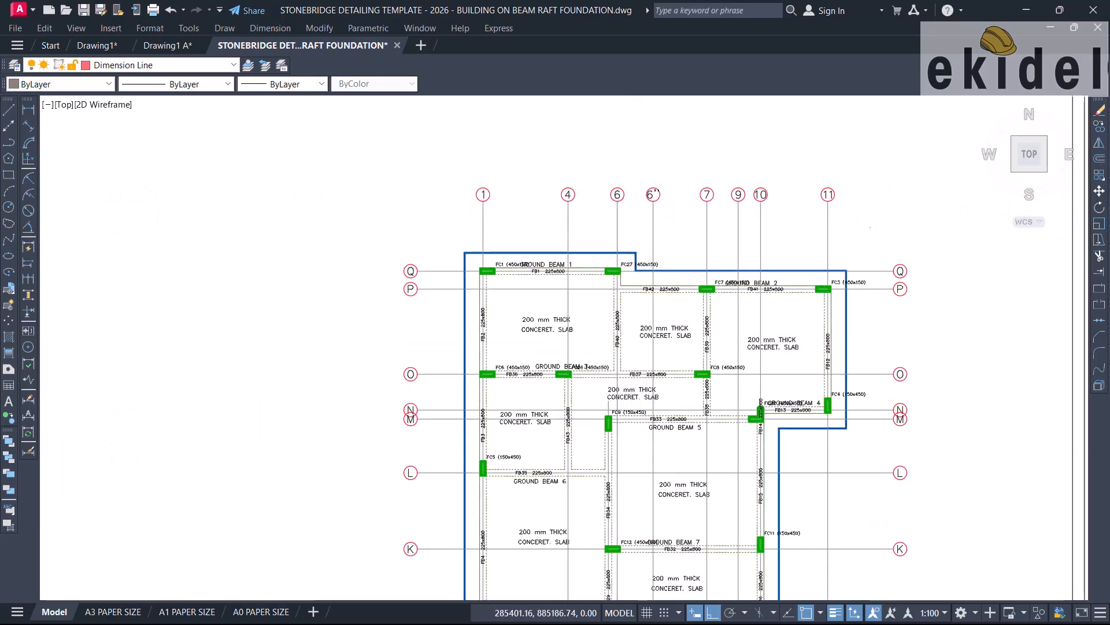
Break grid line 6 just below beam FB37, removing everything down to its lower end, and erase the lower bubble and number 6.
middle_click_drag(655, 414, 648, 284)
middle_click_drag(629, 425, 625, 265)
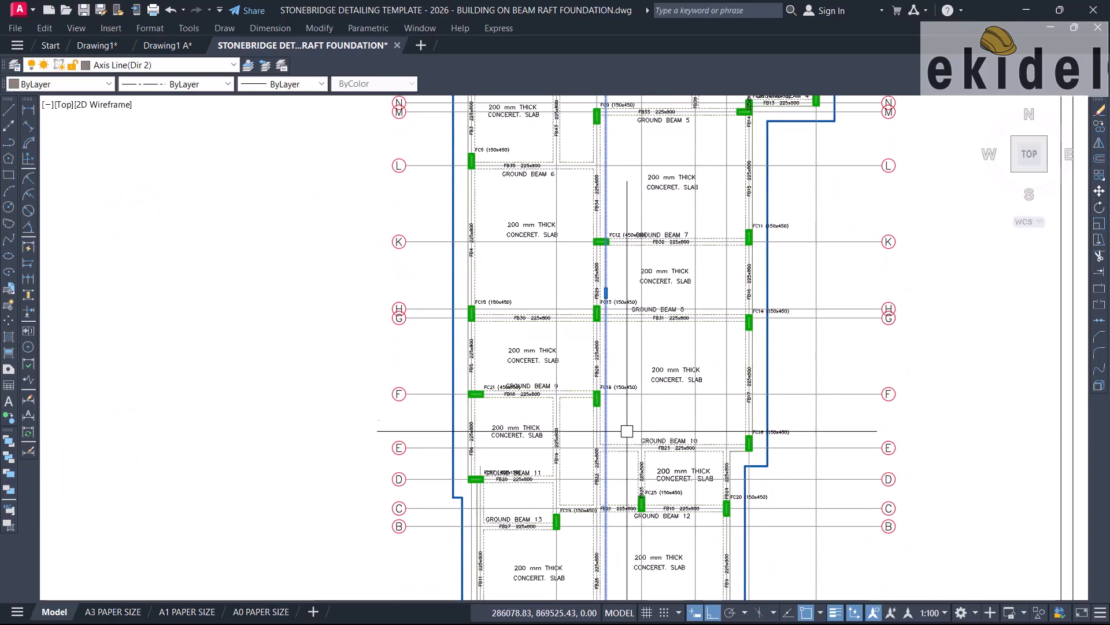
middle_click_drag(615, 536, 600, 356)
middle_click_drag(597, 411, 612, 591)
scroll(612, 279, "down", 2)
middle_click_drag(613, 284, 639, 384)
scroll(632, 393, "up", 3)
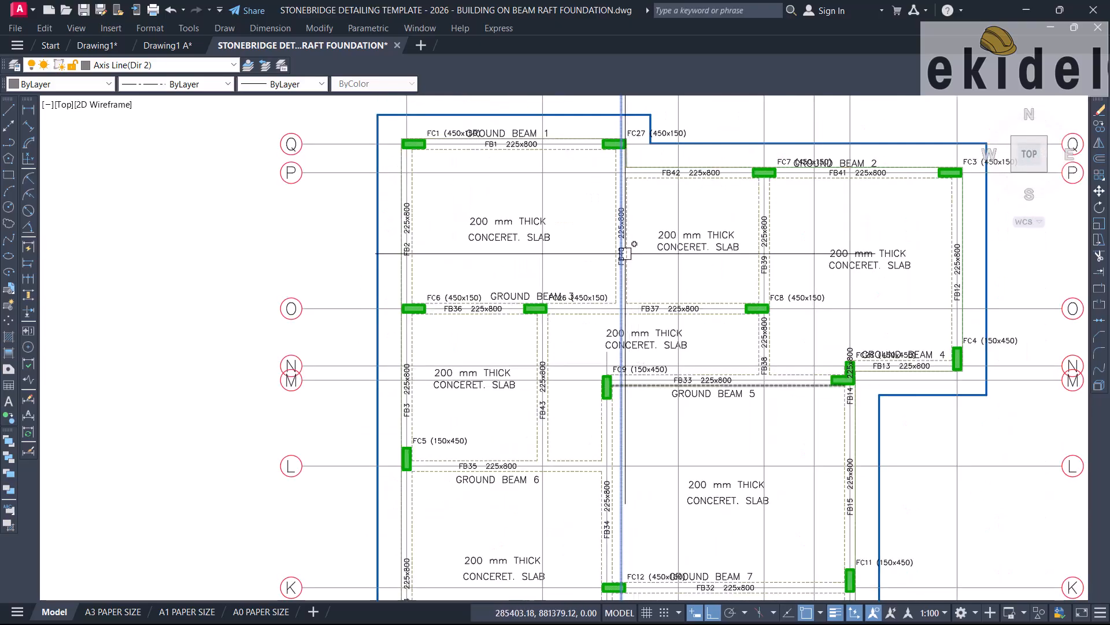
scroll(624, 123, "up", 2)
scroll(622, 159, "down", 4)
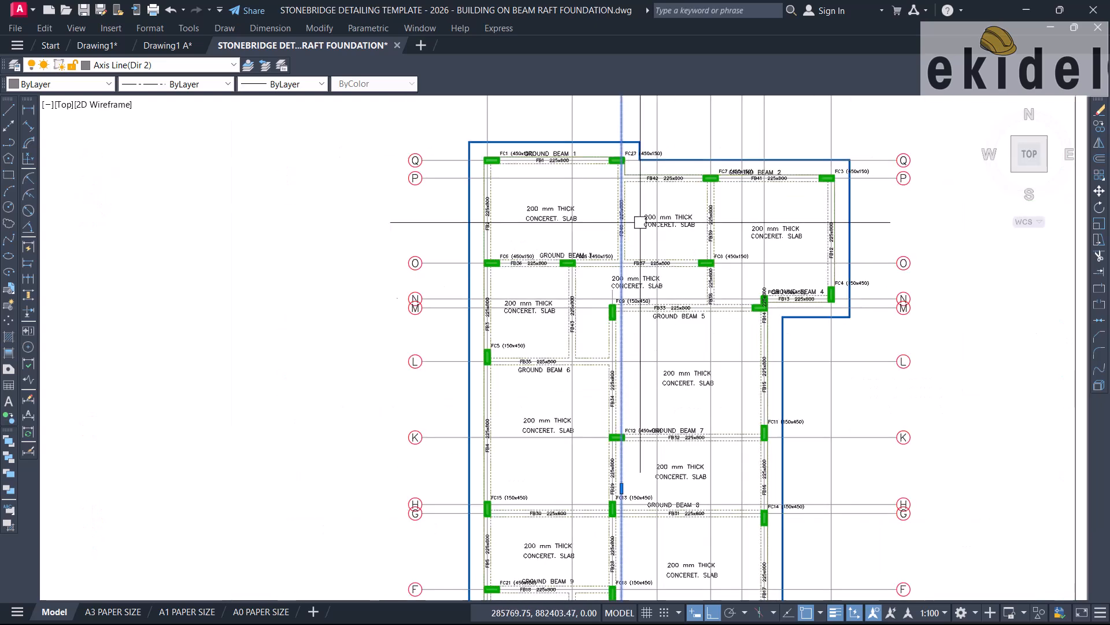
middle_click_drag(626, 373, 611, 343)
type("B")
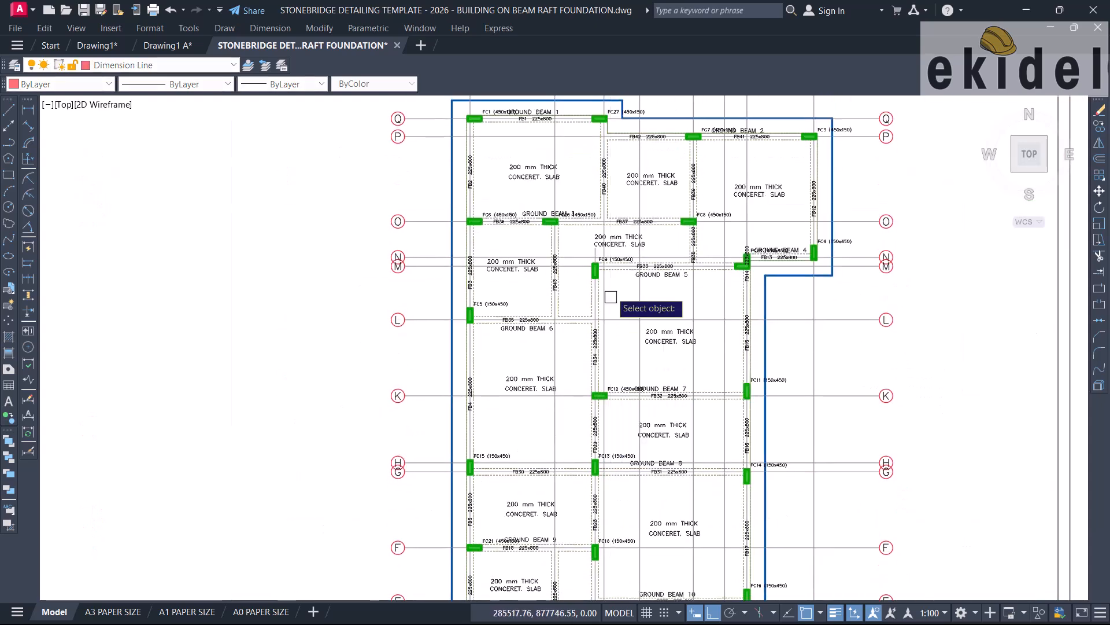
scroll(610, 297, "up", 6)
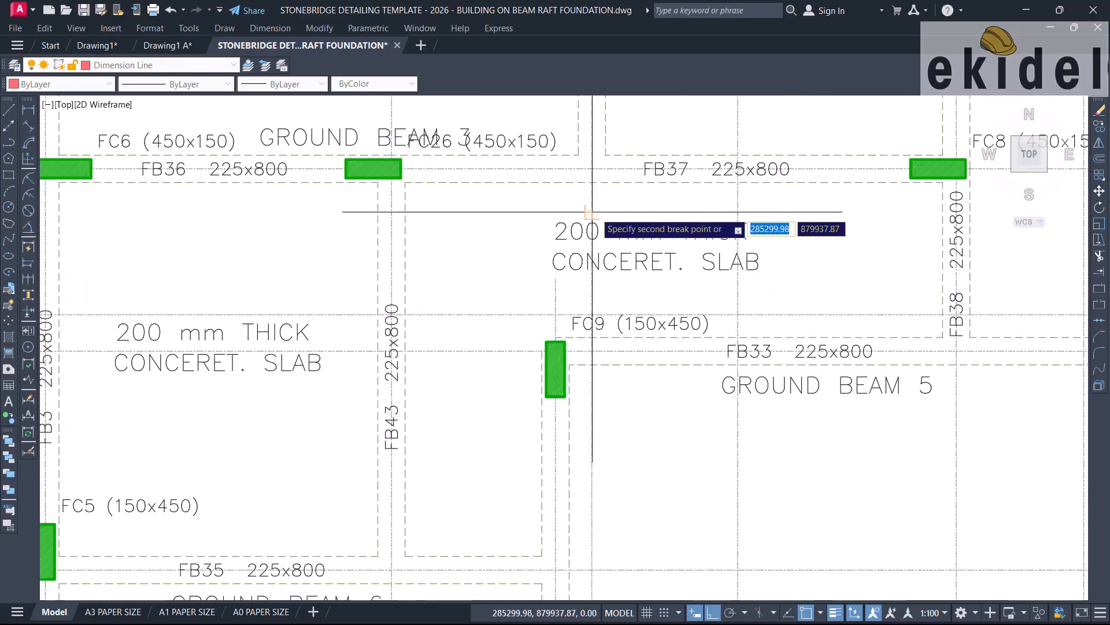
scroll(594, 211, "down", 6)
scroll(610, 370, "up", 1)
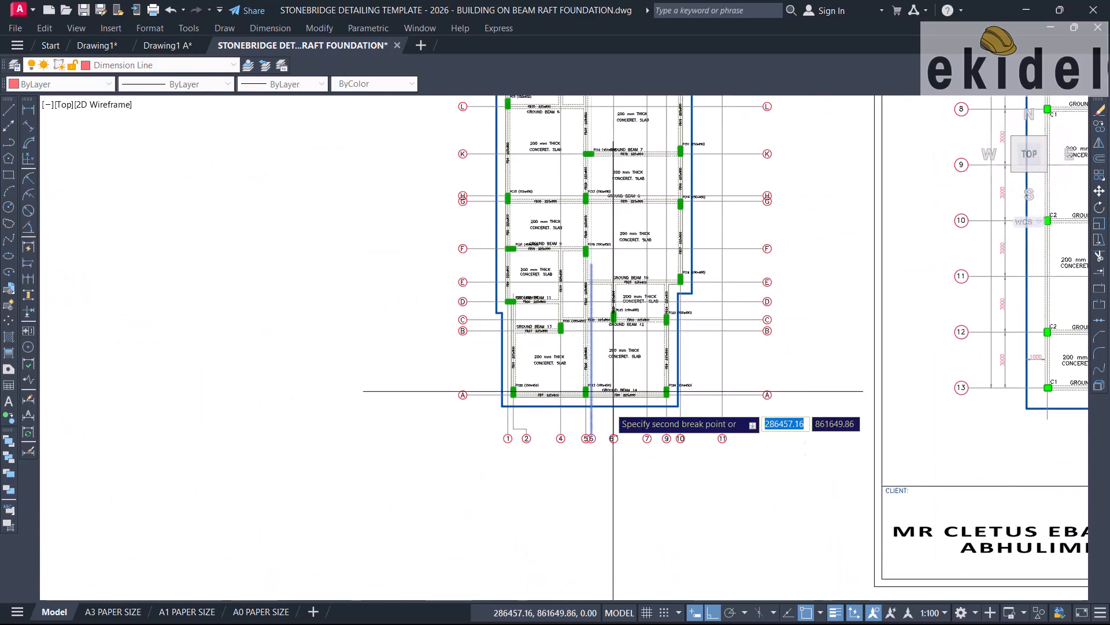
scroll(603, 455, "up", 6)
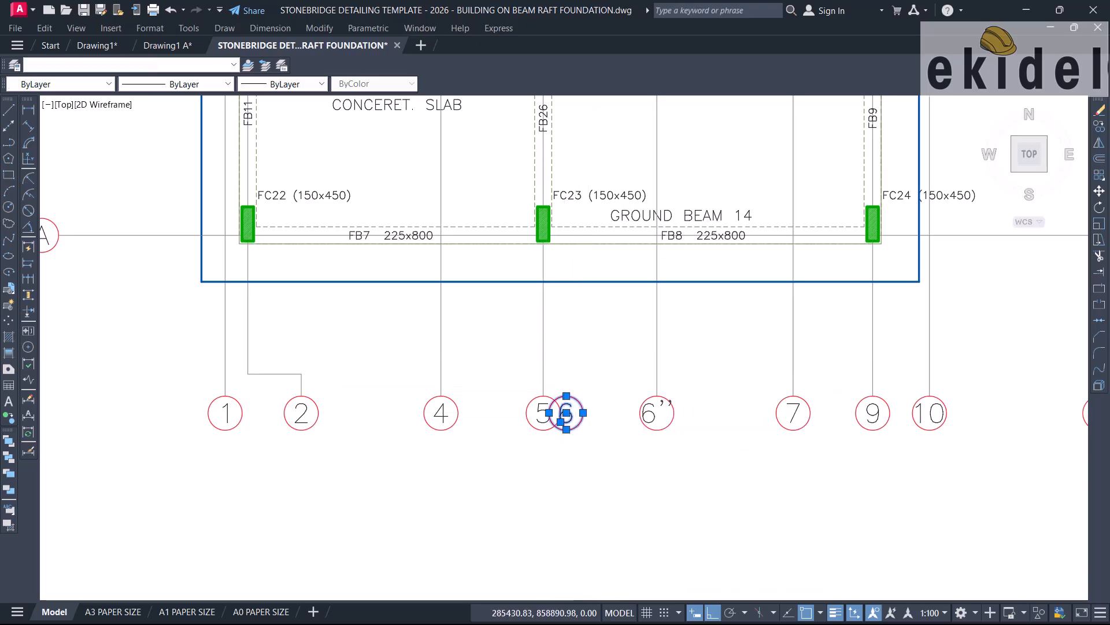
scroll(589, 409, "down", 4)
Inspect the numbered grid lines and their upper and lower bubbles along the full length of the plan.
middle_click_drag(613, 380, 629, 505)
middle_click_drag(627, 317, 623, 445)
middle_click_drag(623, 302, 625, 527)
middle_click_drag(625, 344, 615, 143)
middle_click_drag(642, 394, 624, 198)
scroll(582, 507, "up", 2)
scroll(555, 450, "down", 2)
middle_click_drag(598, 419, 602, 552)
middle_click_drag(583, 334, 591, 497)
scroll(575, 360, "up", 2)
middle_click_drag(573, 361, 594, 579)
middle_click_drag(592, 322, 598, 577)
middle_click_drag(604, 225, 593, 196)
scroll(567, 218, "up", 3)
scroll(569, 246, "down", 2)
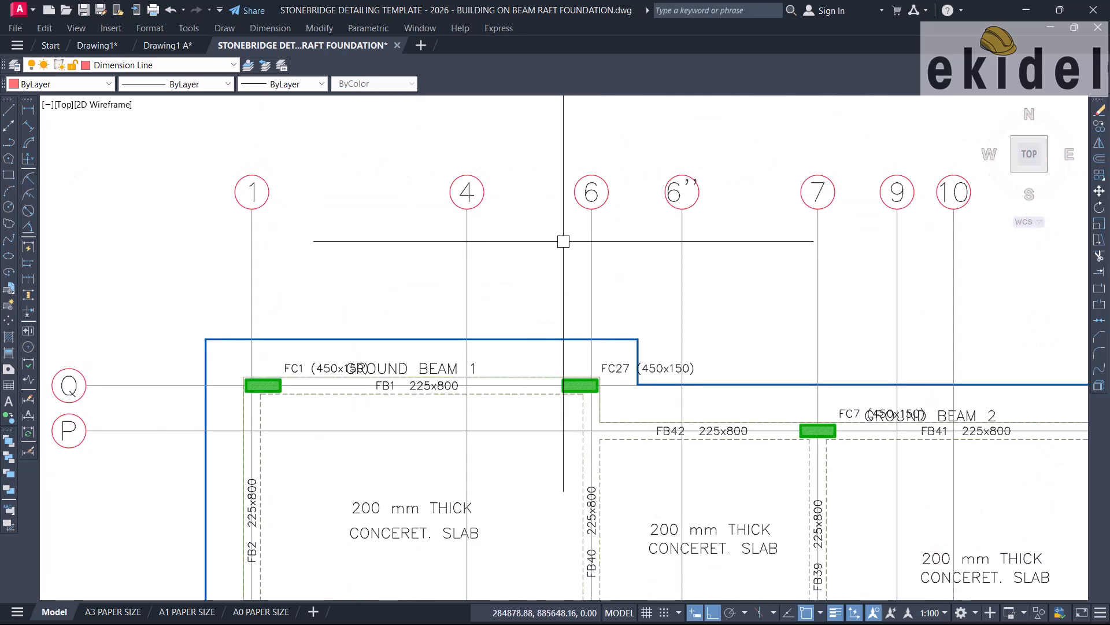
scroll(633, 135, "down", 3)
scroll(613, 226, "up", 4)
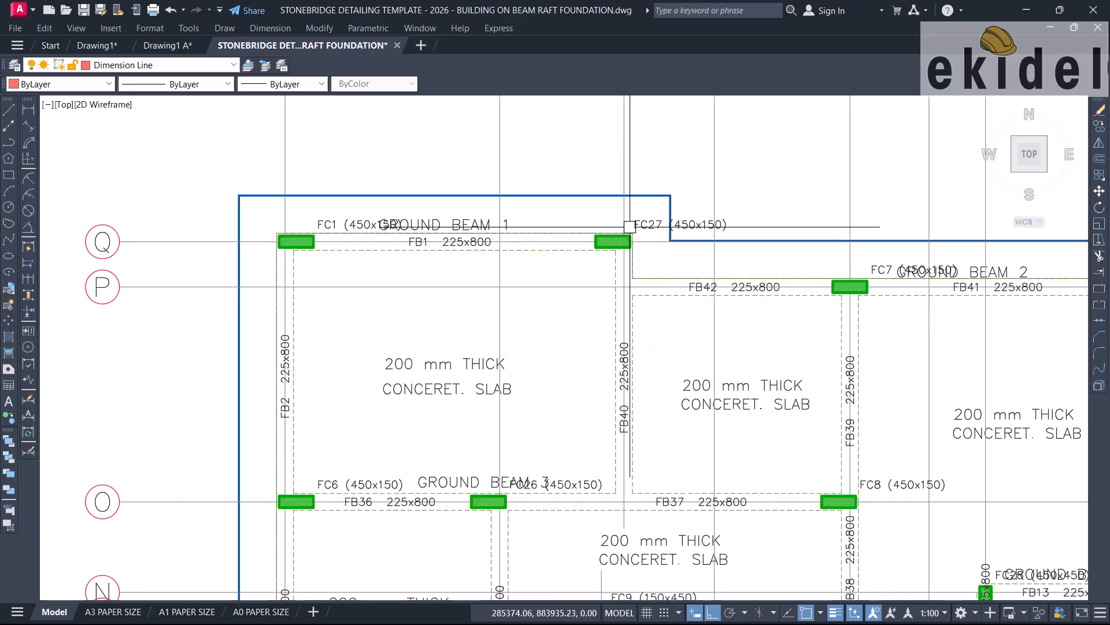
scroll(629, 174, "down", 4)
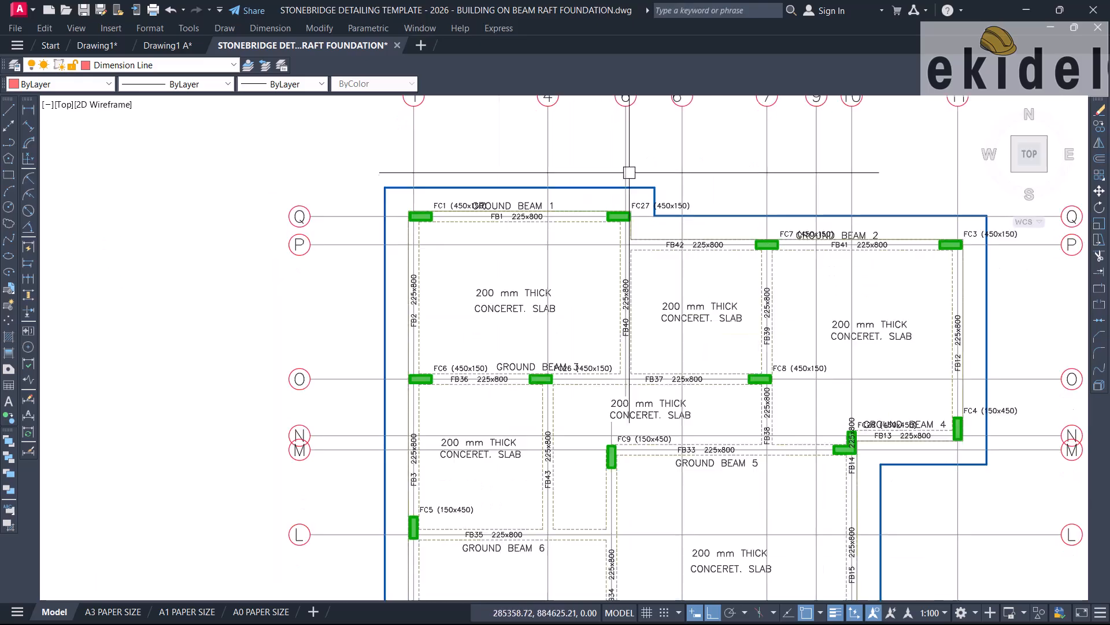
middle_click_drag(659, 392, 624, 208)
scroll(619, 199, "down", 2)
scroll(601, 516, "up", 2)
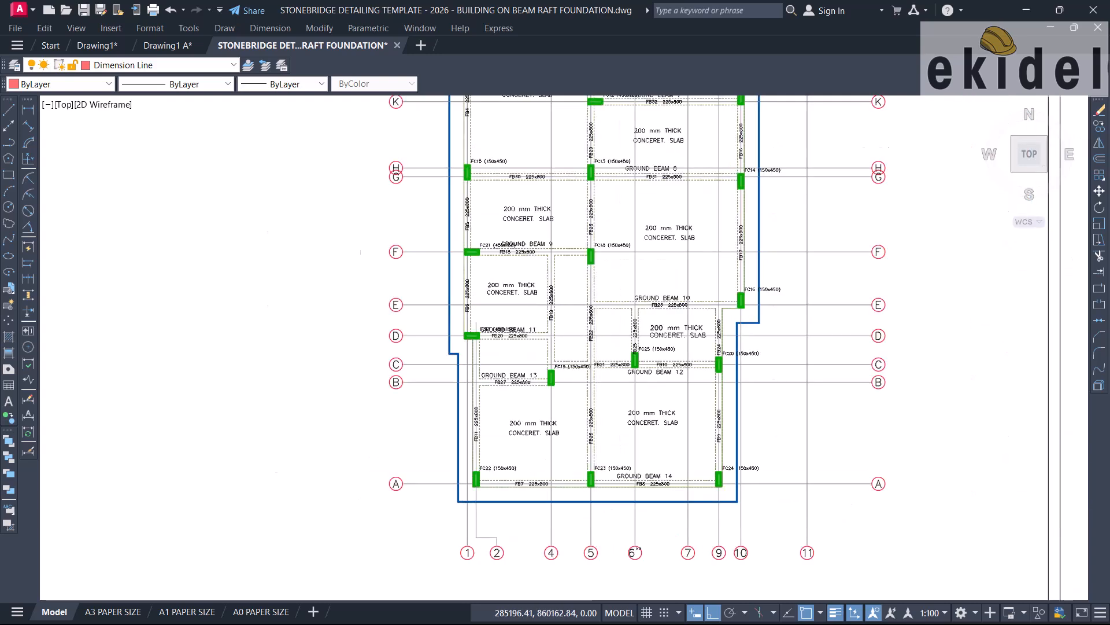
scroll(595, 526, "up", 2)
scroll(604, 525, "down", 2)
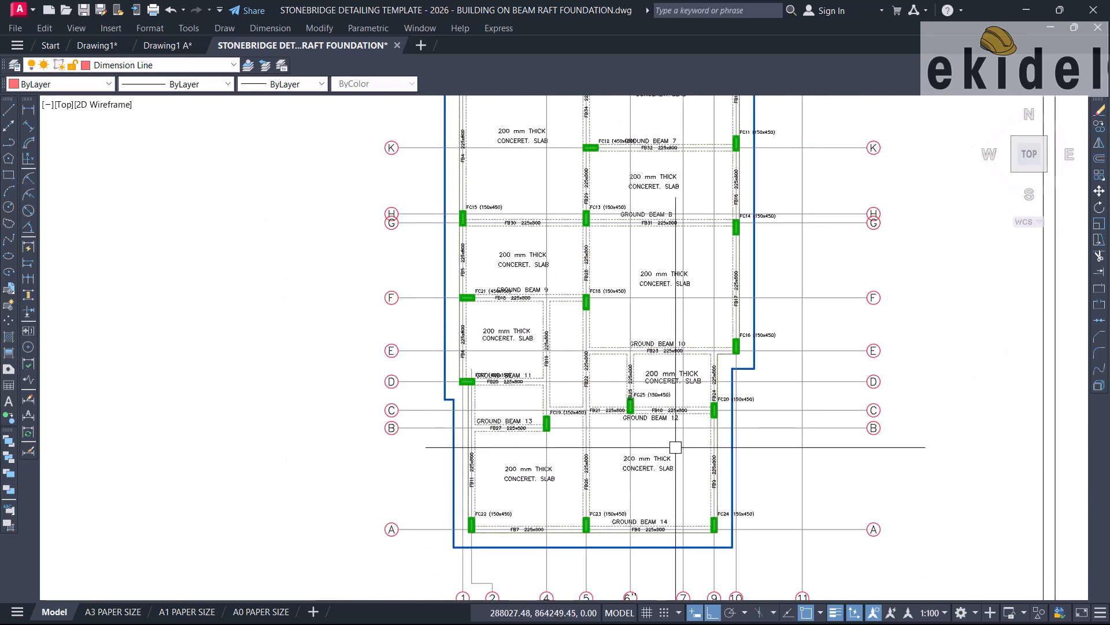
middle_click_drag(648, 383, 563, 614)
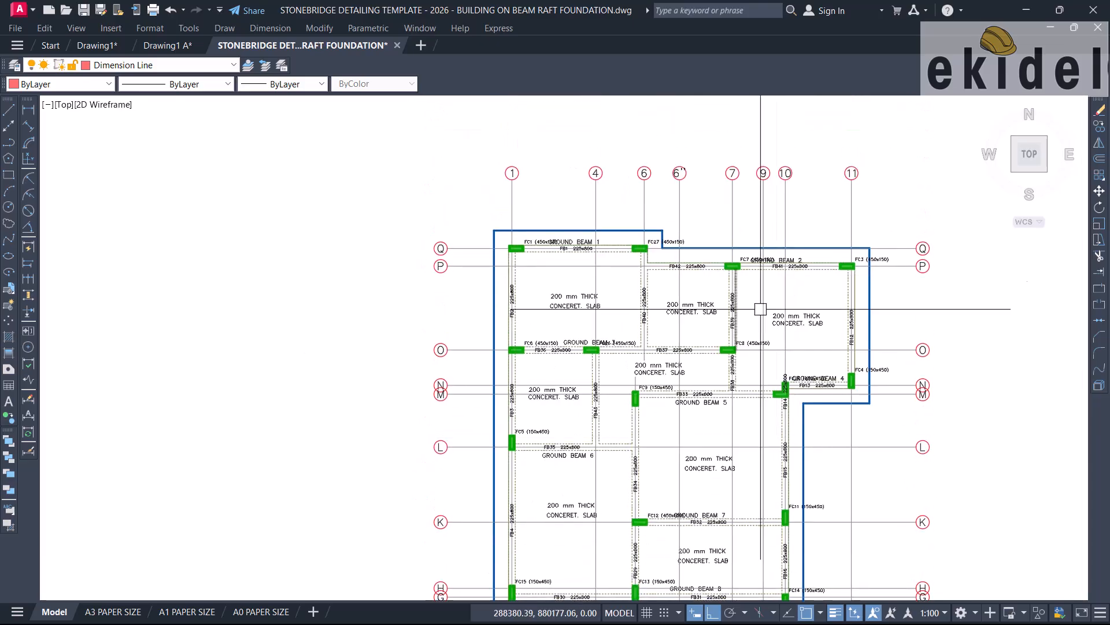
middle_click_drag(812, 239, 848, 336)
scroll(652, 311, "down", 2)
middle_click_drag(717, 398, 693, 208)
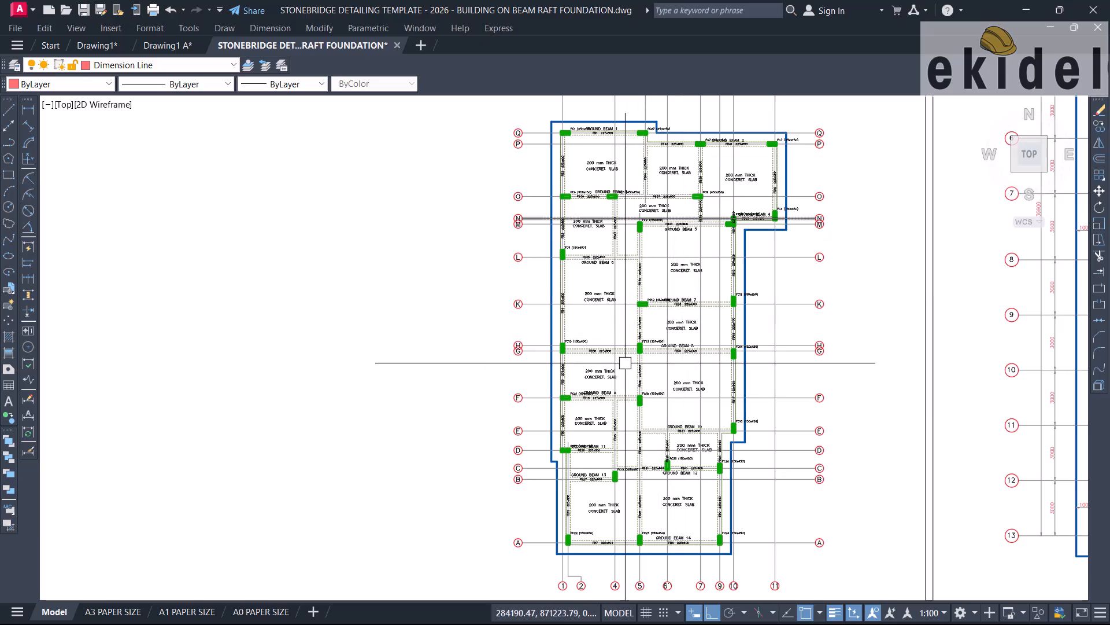
Examine the closely spaced grid lines G and H and the beams and columns they pass through.
scroll(528, 488, "up", 2)
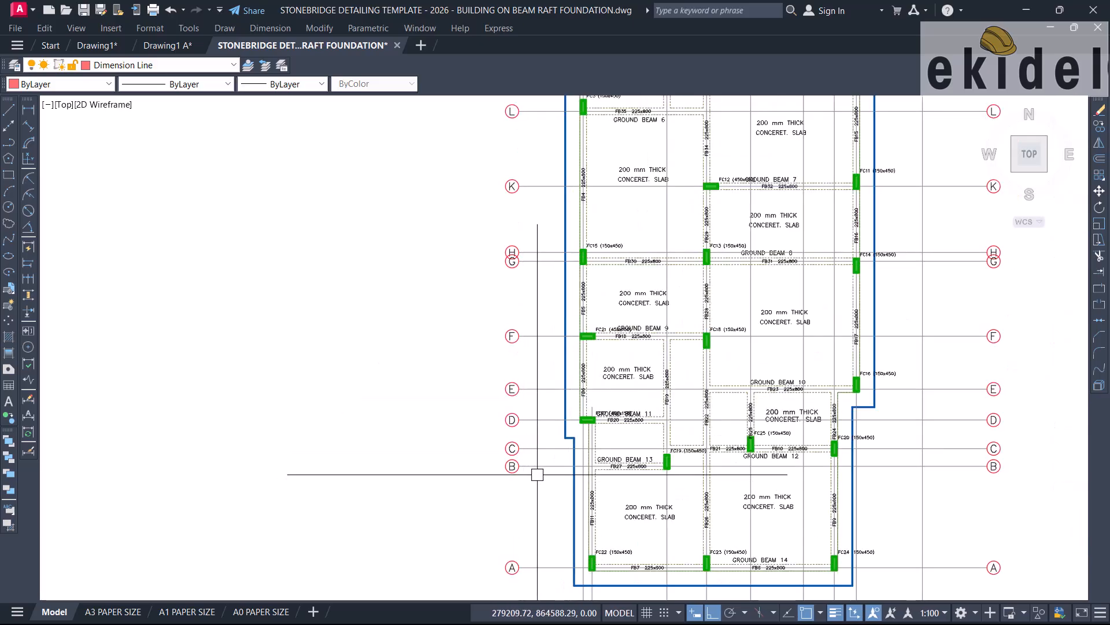
middle_click_drag(540, 353, 549, 417)
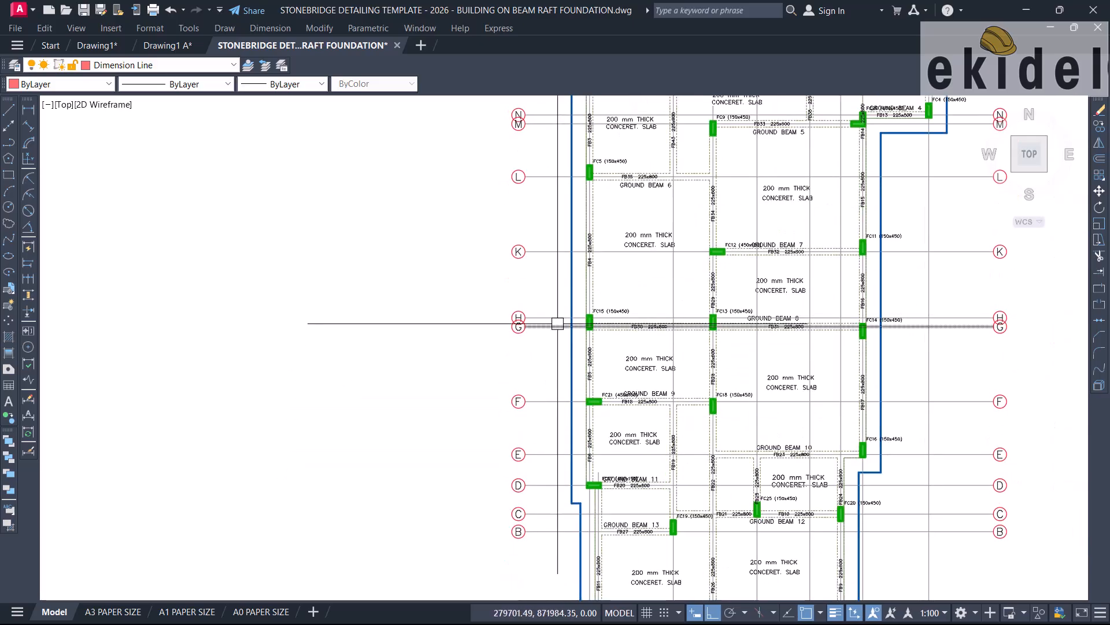
scroll(555, 322, "up", 2)
middle_click_drag(554, 328, 490, 360)
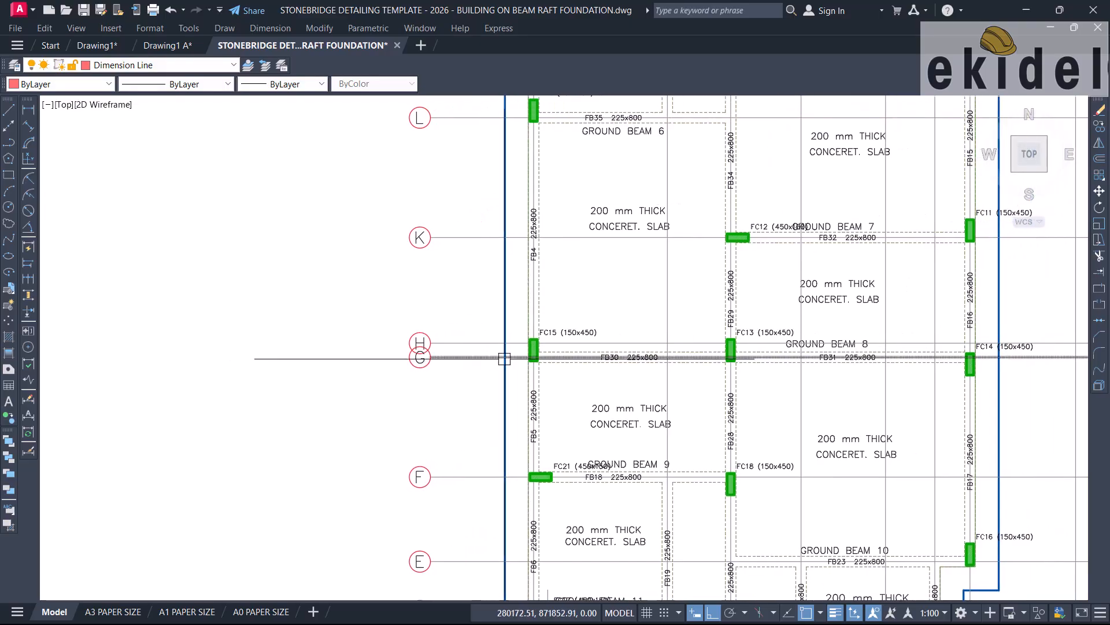
scroll(484, 361, "up", 2)
left_click(477, 359)
scroll(486, 370, "down", 3)
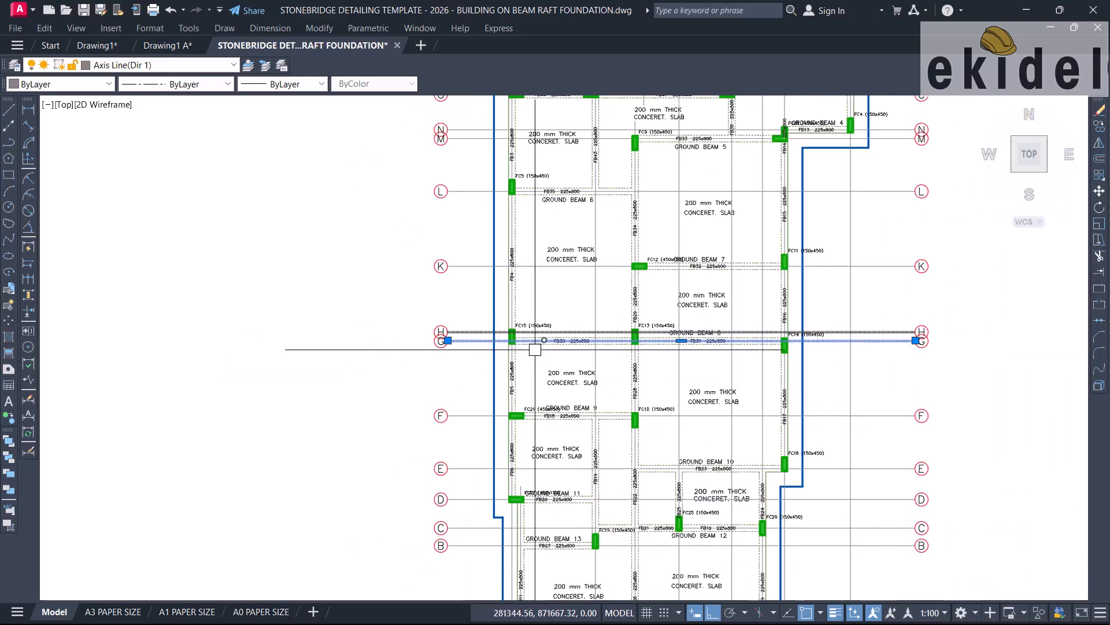
scroll(647, 361, "up", 2)
key("Escape")
Draw an orthogonal stepped line from grid line H beside its bubble near column FC15, running up toward grid K and then outward.
middle_click_drag(647, 361, 681, 390)
type("l")
key("Return")
scroll(347, 355, "up", 2)
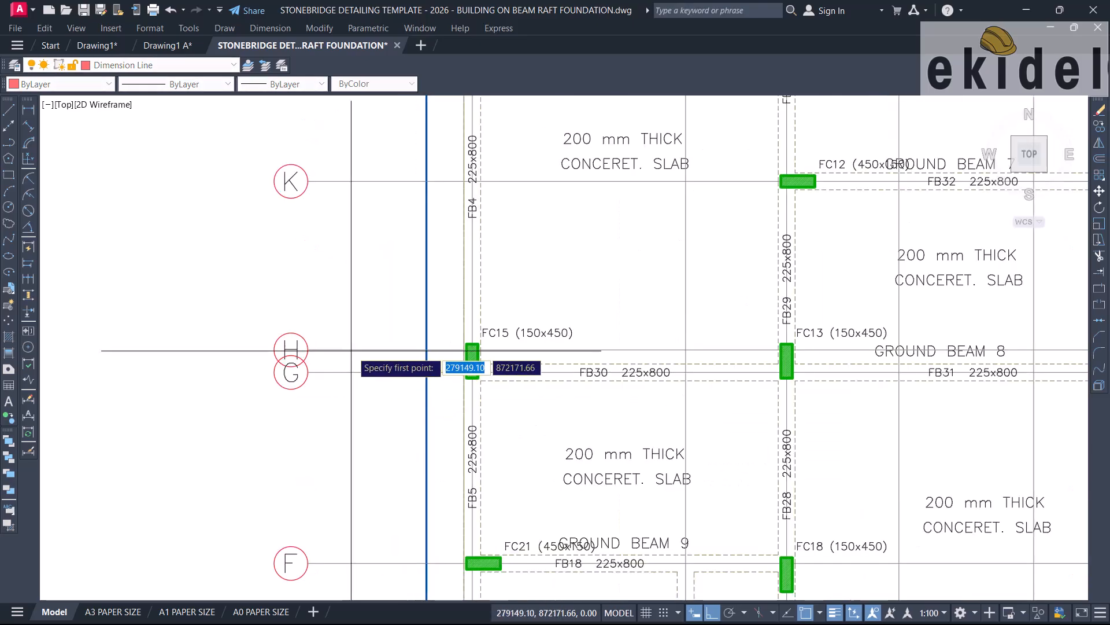
left_click(333, 349)
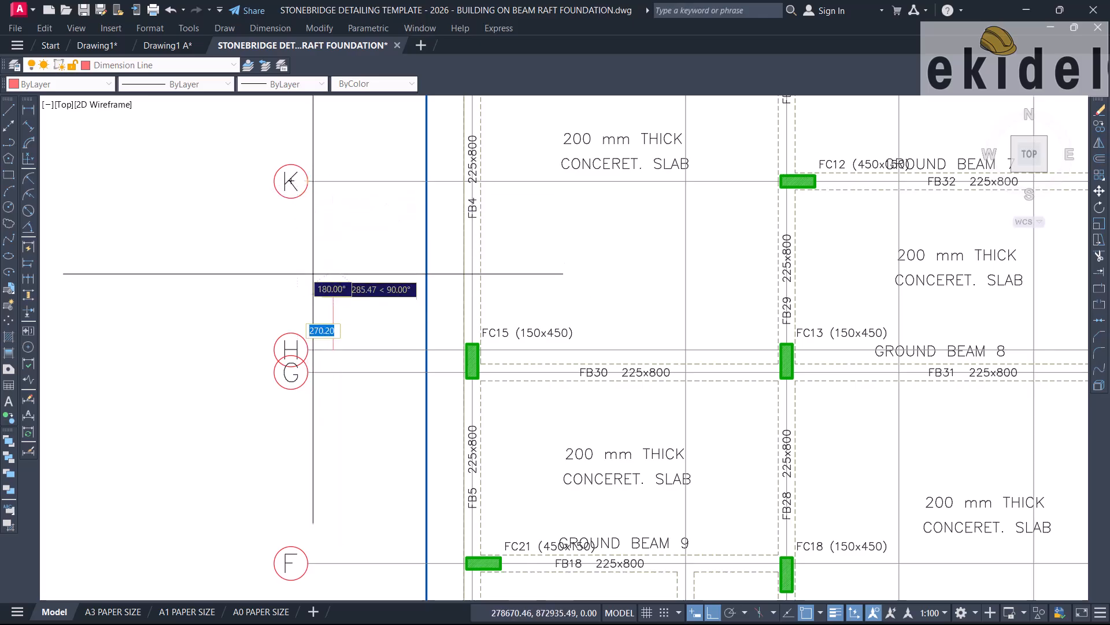
scroll(313, 313, "up", 4)
left_click(313, 314)
Move the bubble and letter H up to the stepped line's end and extend the line to meet the circle.
left_click(256, 377)
type("m")
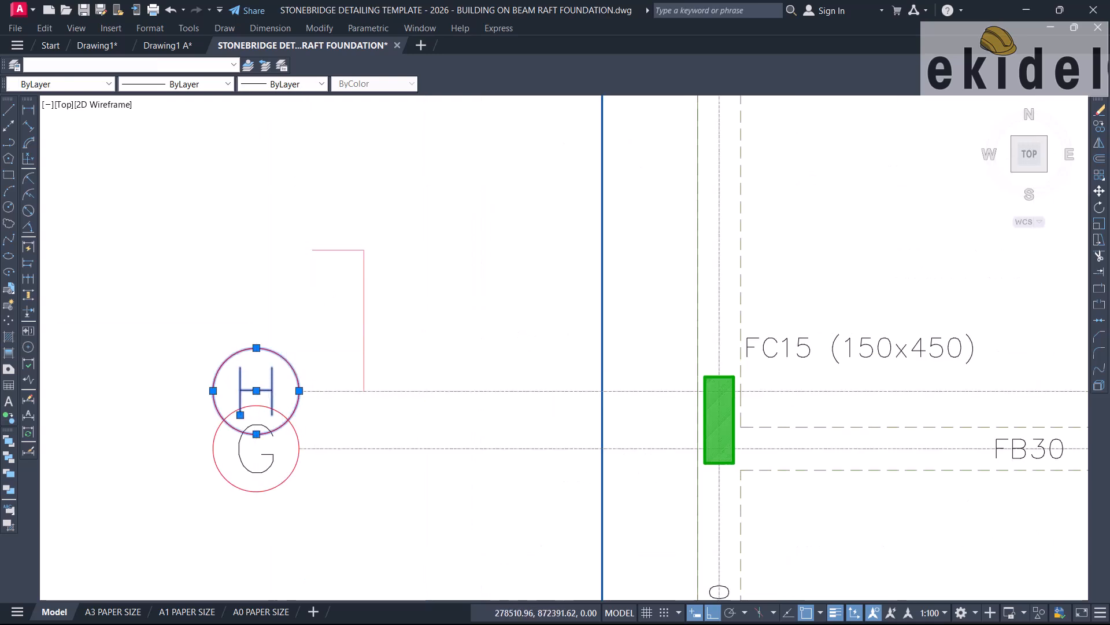
key("Return")
left_click(312, 375)
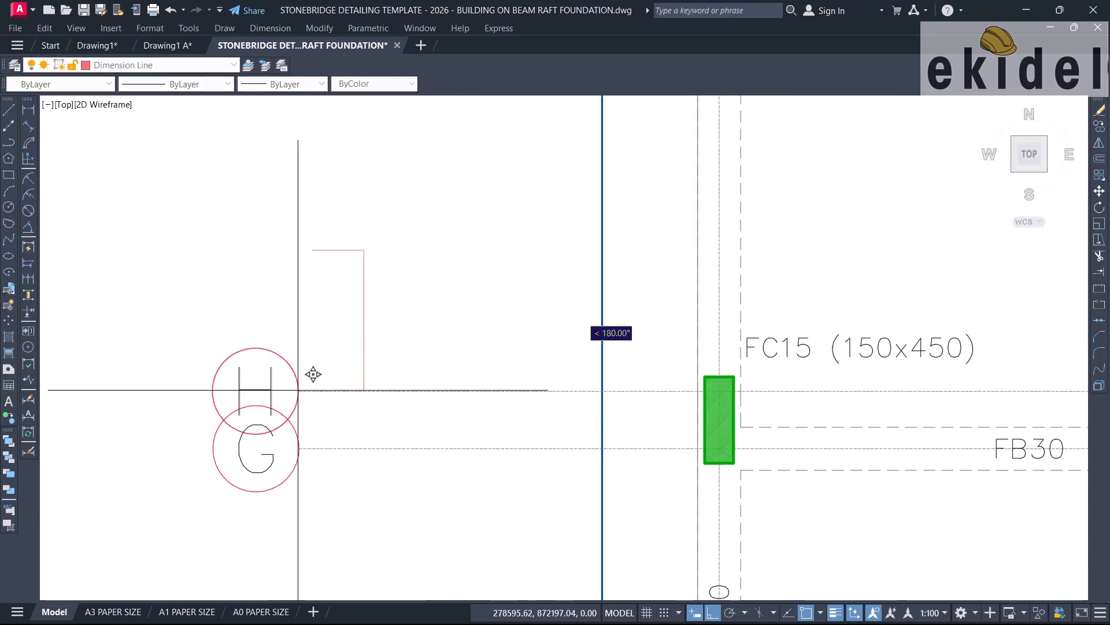
scroll(319, 236, "up", 4)
left_click(304, 241)
type("e")
key("Return")
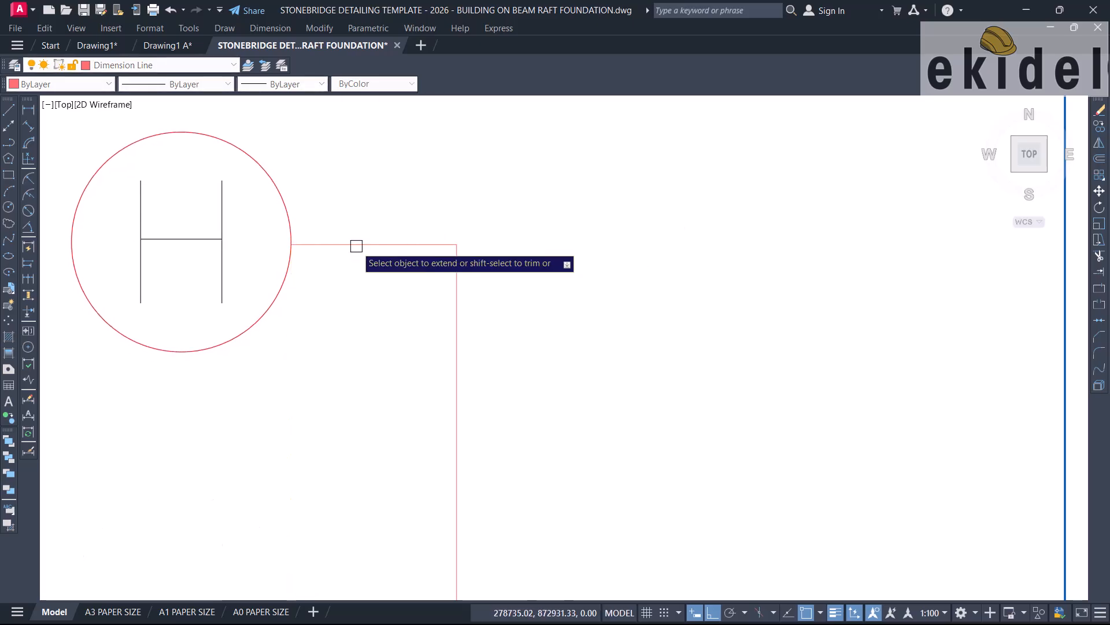
Match the stepped line's properties to grid line H and trim the grid line's leftover end beyond the step.
scroll(484, 243, "down", 3)
left_click(520, 384)
left_click(493, 222)
left_click(459, 305)
key("Return")
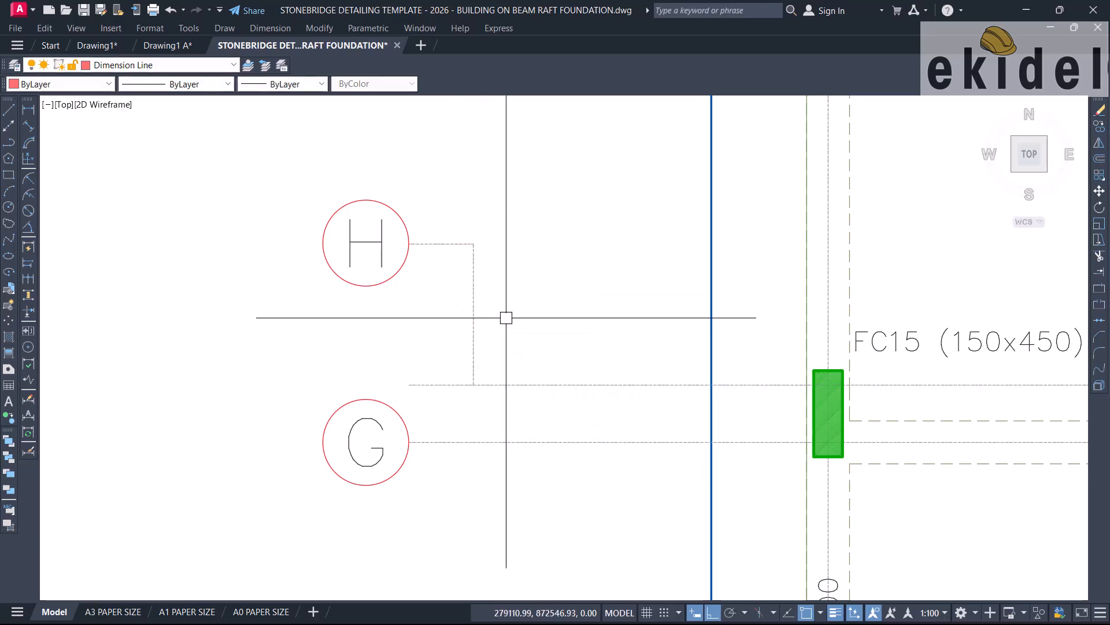
key("Return")
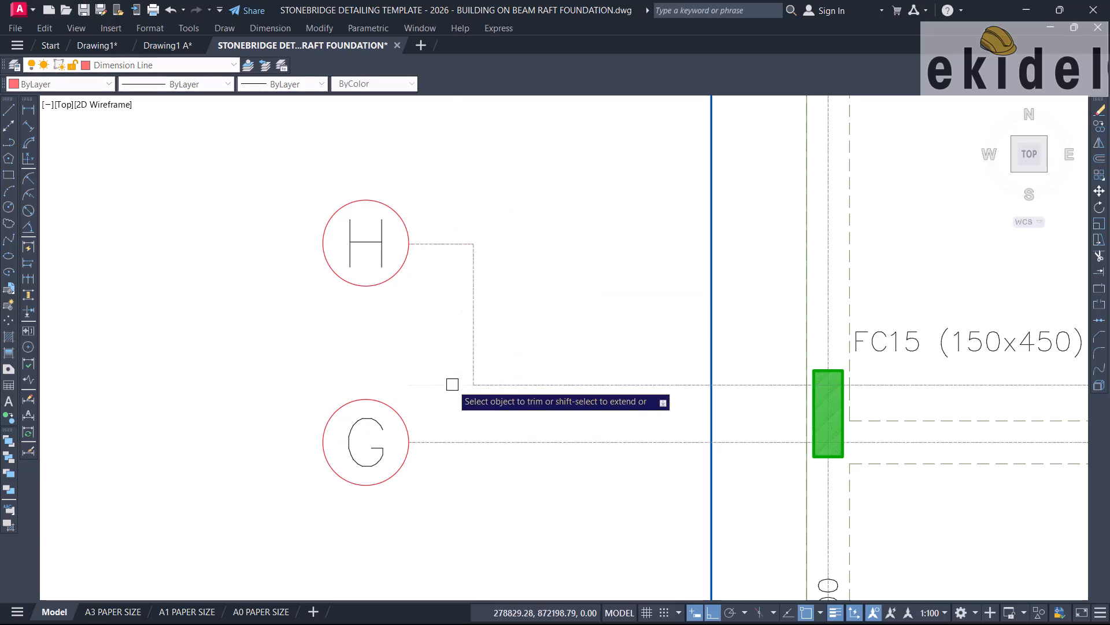
scroll(453, 381, "down", 4)
left_click(478, 308)
left_click(455, 348)
type("A")
key("Return")
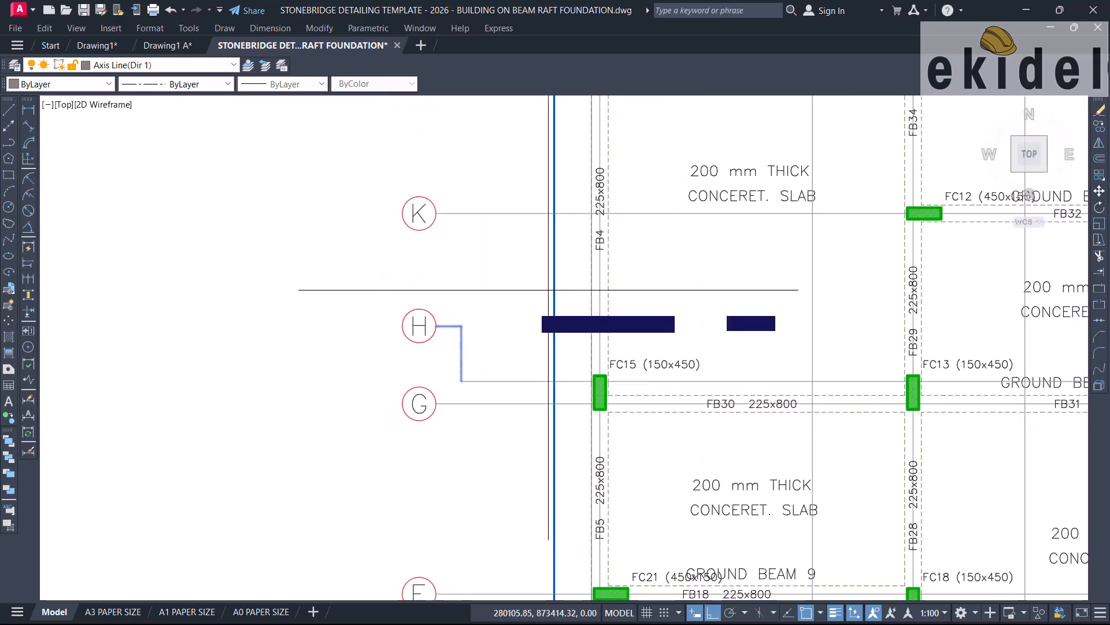
scroll(466, 346, "down", 5)
middle_click_drag(586, 324, 566, 425)
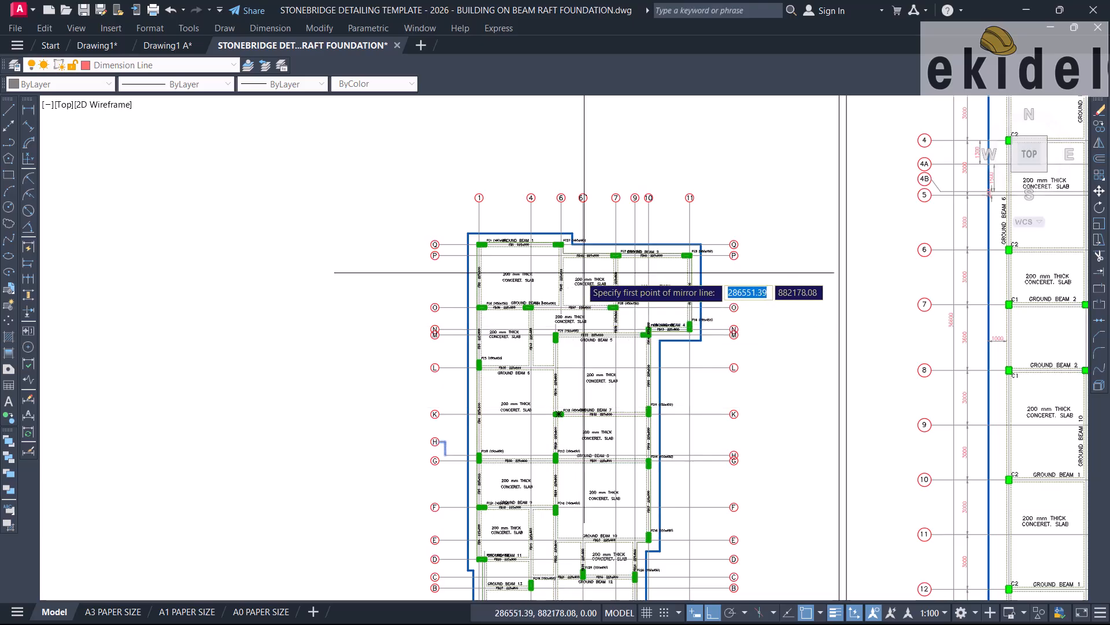
scroll(526, 404, "up", 2)
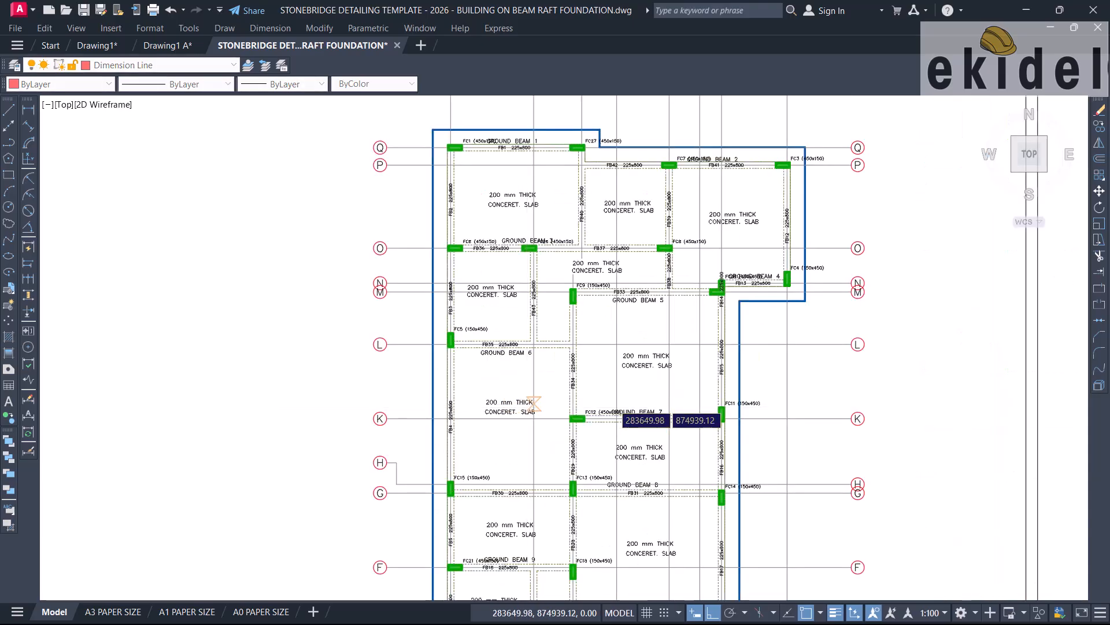
Draw an orthogonal stepped line from grid line H's opposite end beside its bubble, running up toward grid K and then outward.
middle_click_drag(785, 452, 696, 388)
scroll(725, 420, "up", 4)
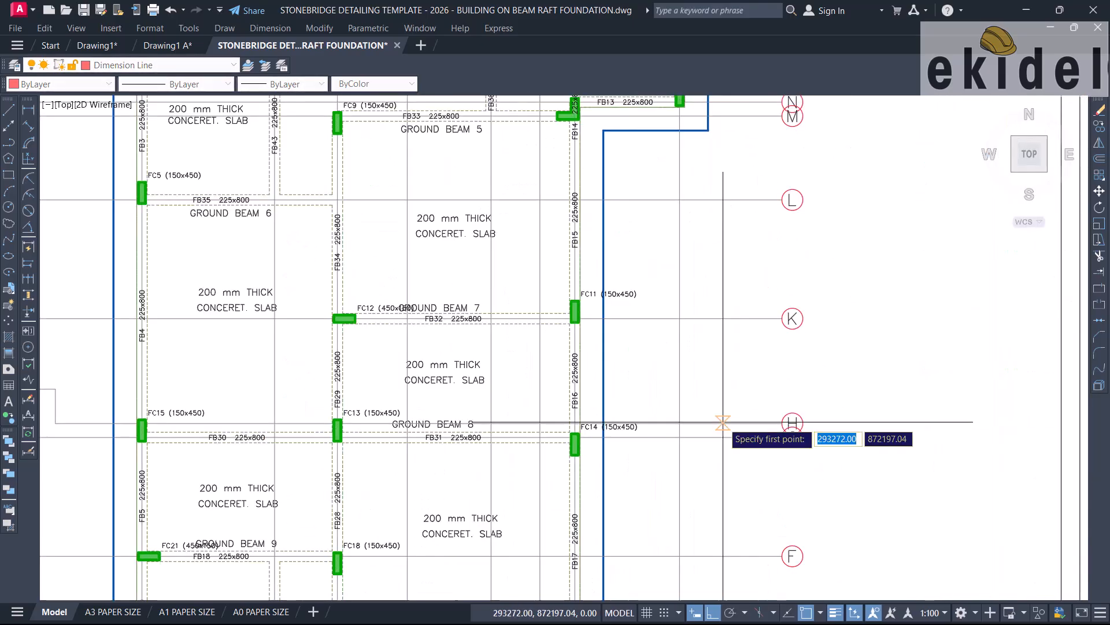
left_click(779, 424)
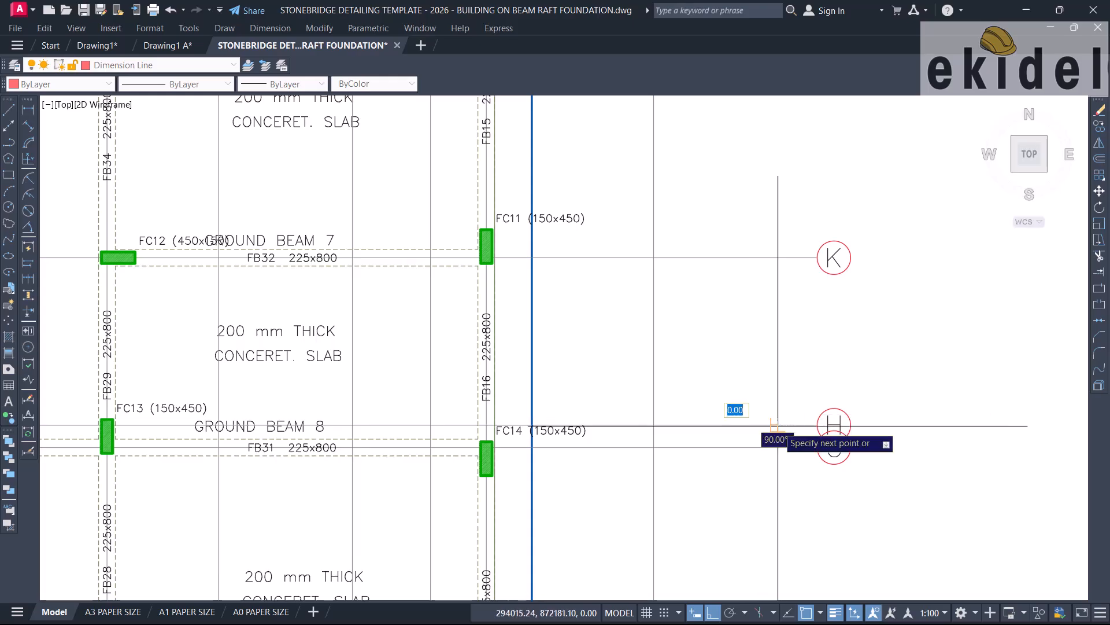
left_click(780, 362)
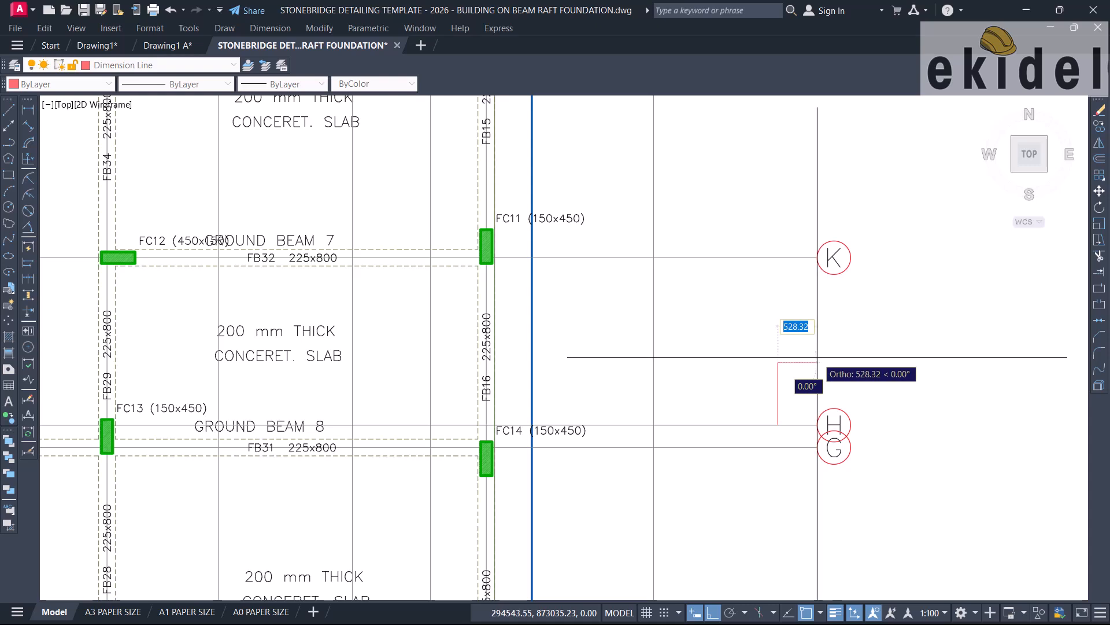
Move the bubble and letter H beyond column FC14 up to the end of the new stepped line.
scroll(841, 400, "up", 4)
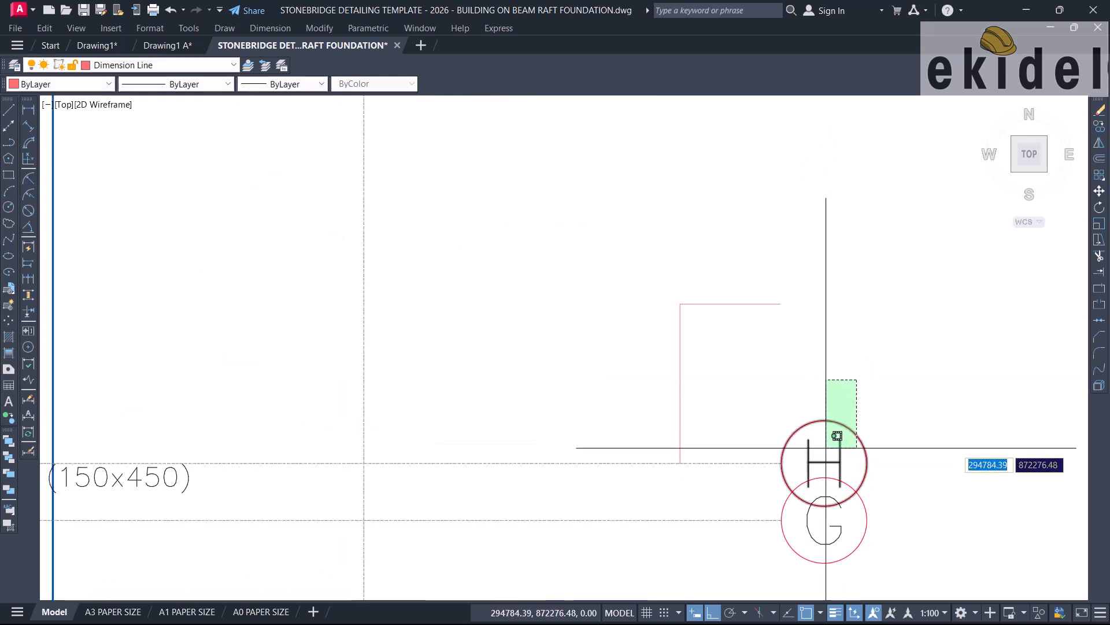
left_click(839, 445)
key("m")
key("Return")
left_click(782, 463)
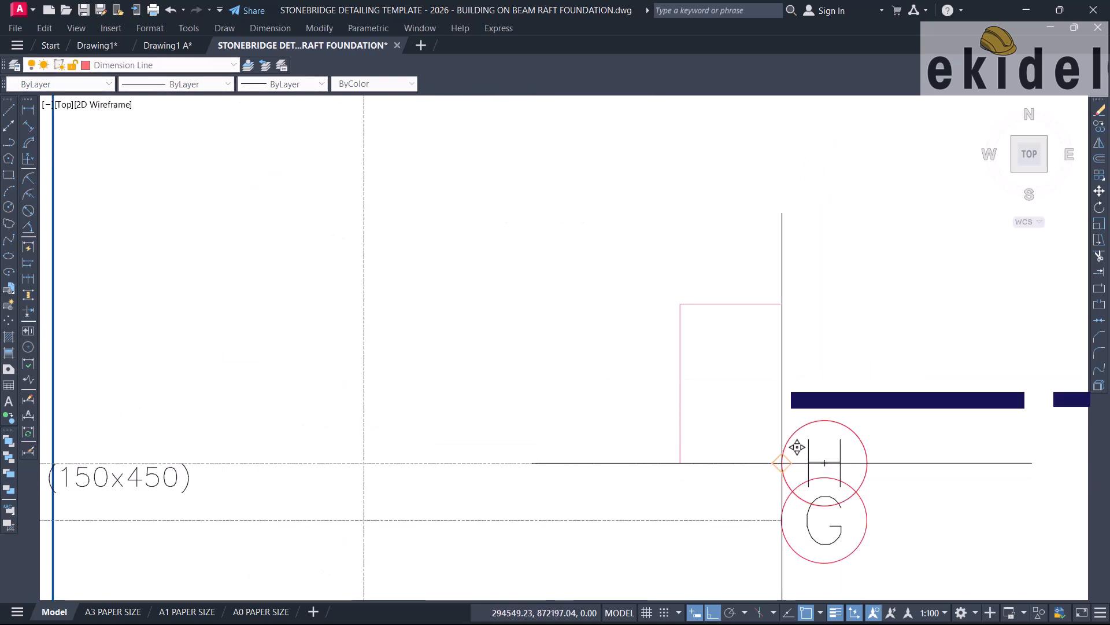
left_click(780, 304)
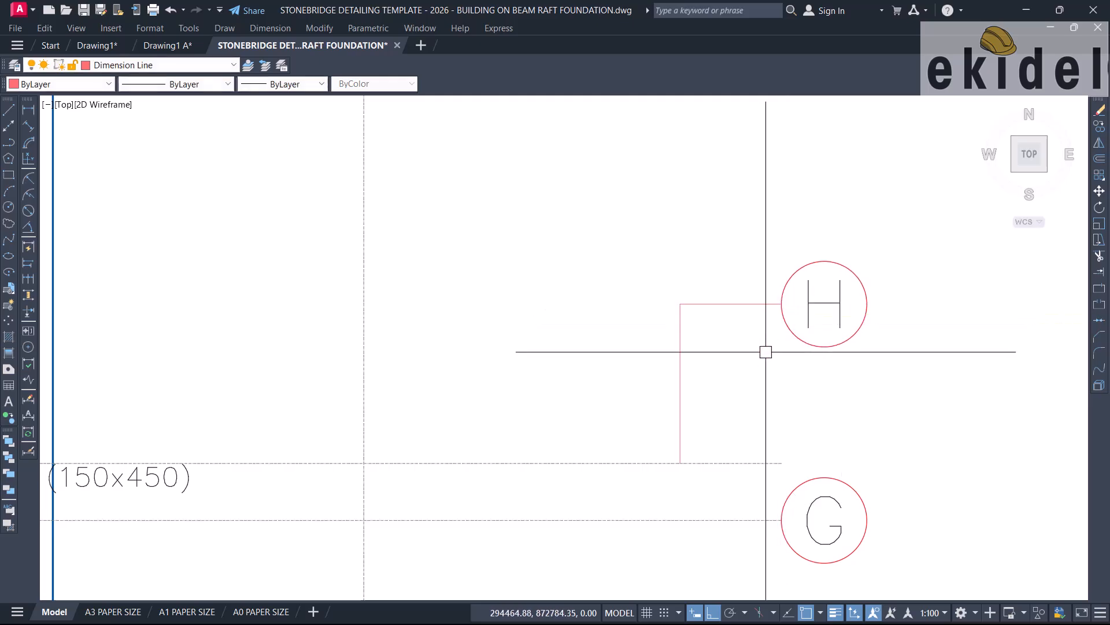
Trim grid line H's leftover end beyond the step near column FC14 and match the stepped line's properties to the grid line.
left_click(756, 463)
key("Escape")
type("ma")
key("Return")
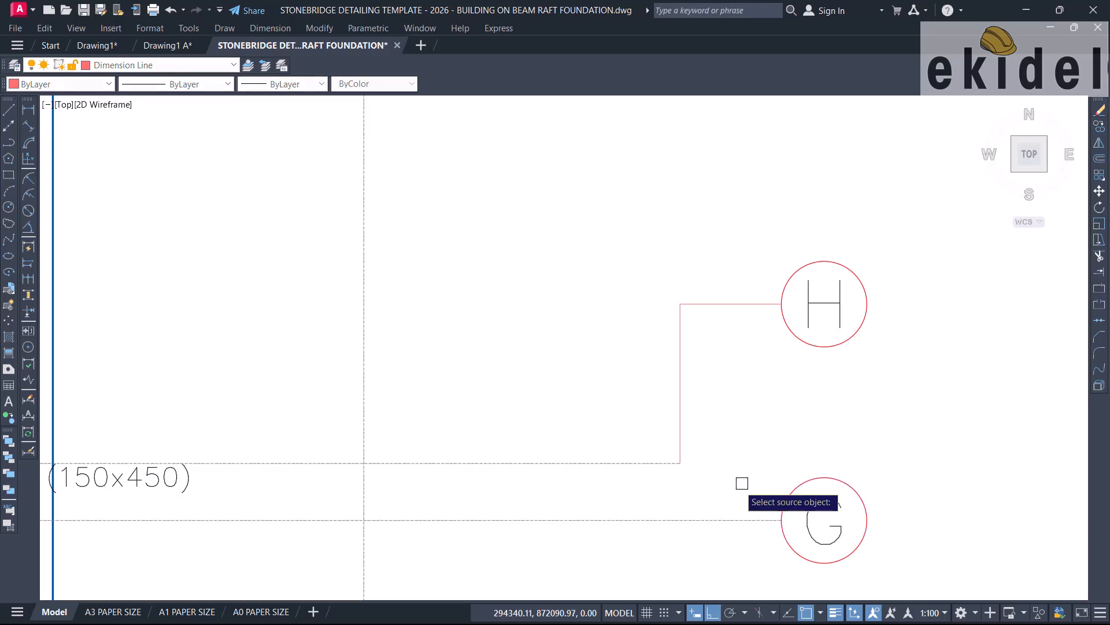
left_click(670, 463)
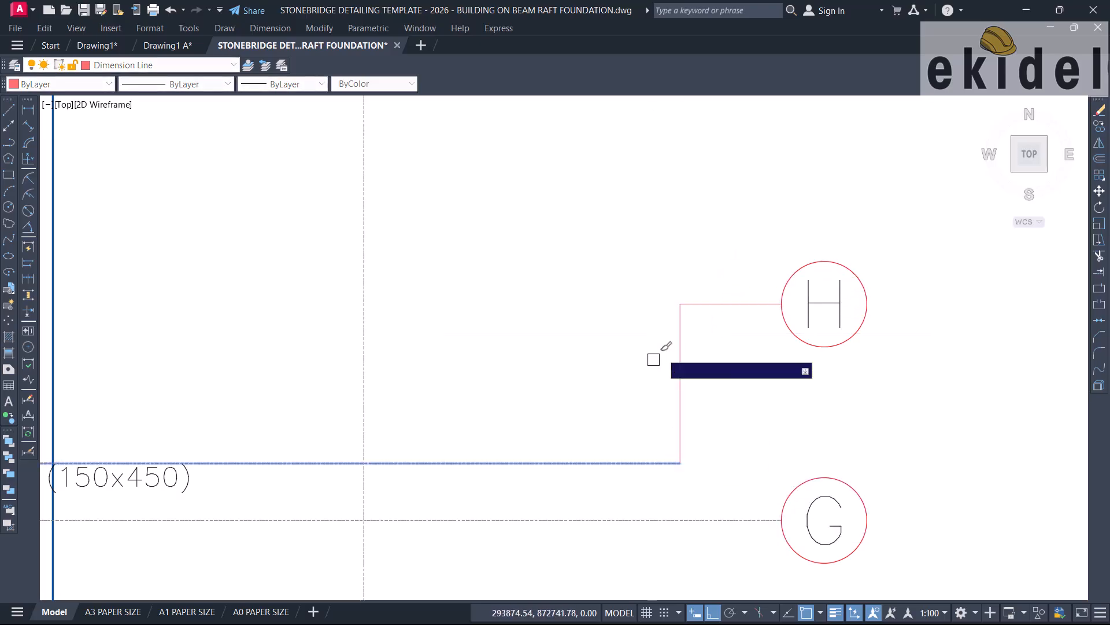
scroll(753, 323, "down", 4)
left_click(766, 317)
key("Escape")
Select the beam label FB42 225x800 and all labels similar to it.
scroll(769, 316, "down", 4)
mouse_move(694, 321)
middle_mouse_down()
mouse_move(725, 356)
mouse_move(798, 513)
middle_mouse_up()
scroll(620, 194, "up", 4)
middle_click_drag(617, 193, 663, 315)
scroll(755, 356, "up", 2)
left_click(758, 359)
scroll(435, 321, "down", 2)
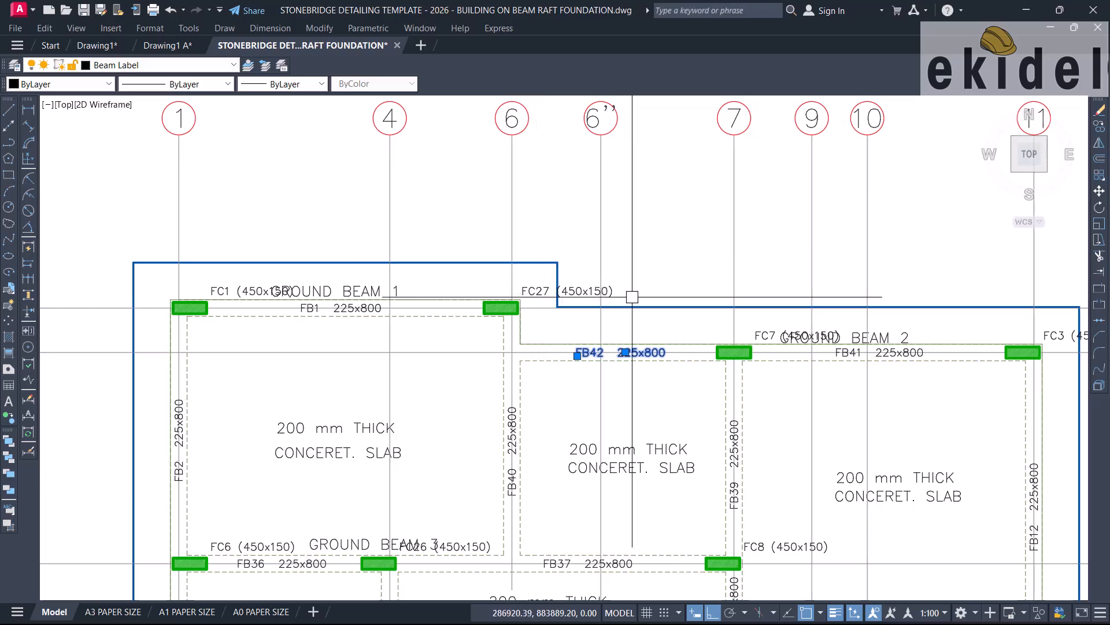
scroll(632, 357, "up", 2)
scroll(635, 355, "down", 8)
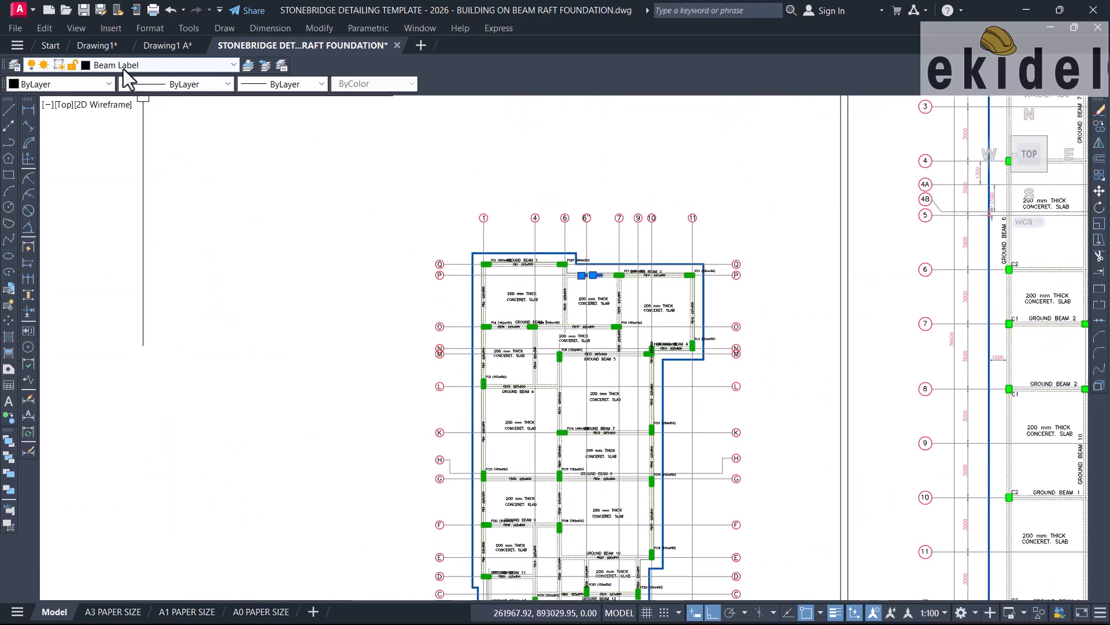
right_click(660, 167)
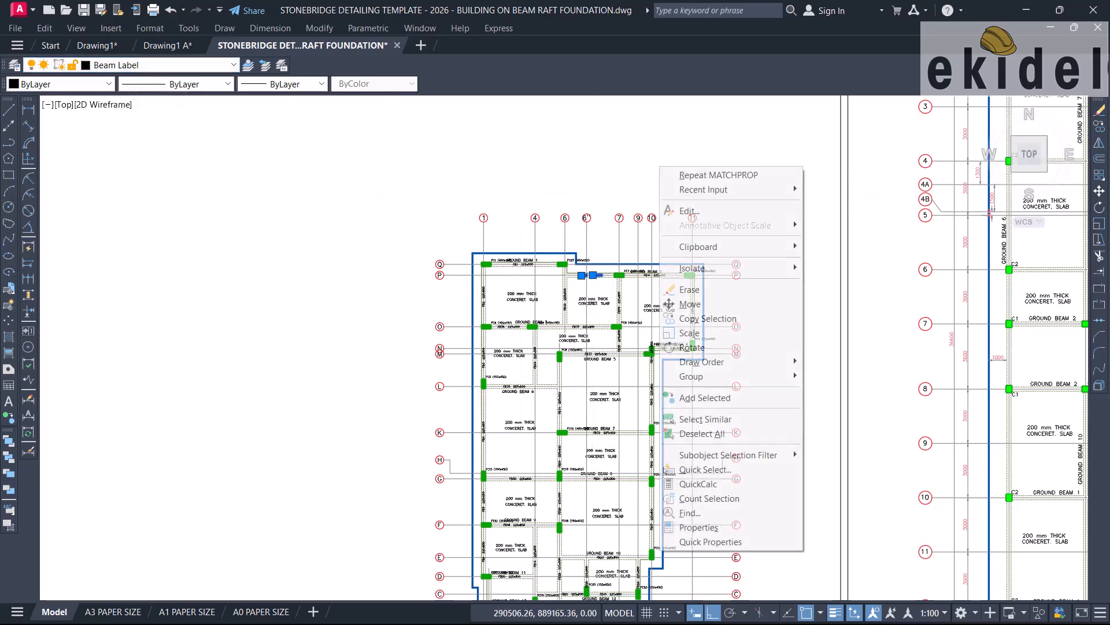
left_click(703, 418)
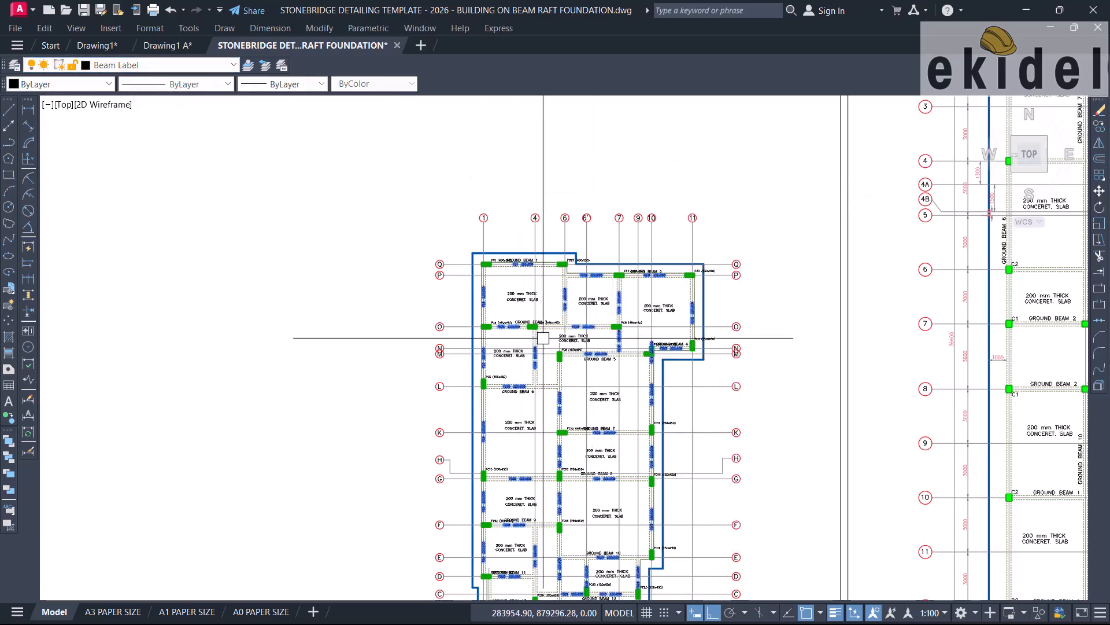
Exclude the beam labels in the other drawings from the selection and hide the ones on the raft foundation plan.
scroll(541, 345, "down", 12)
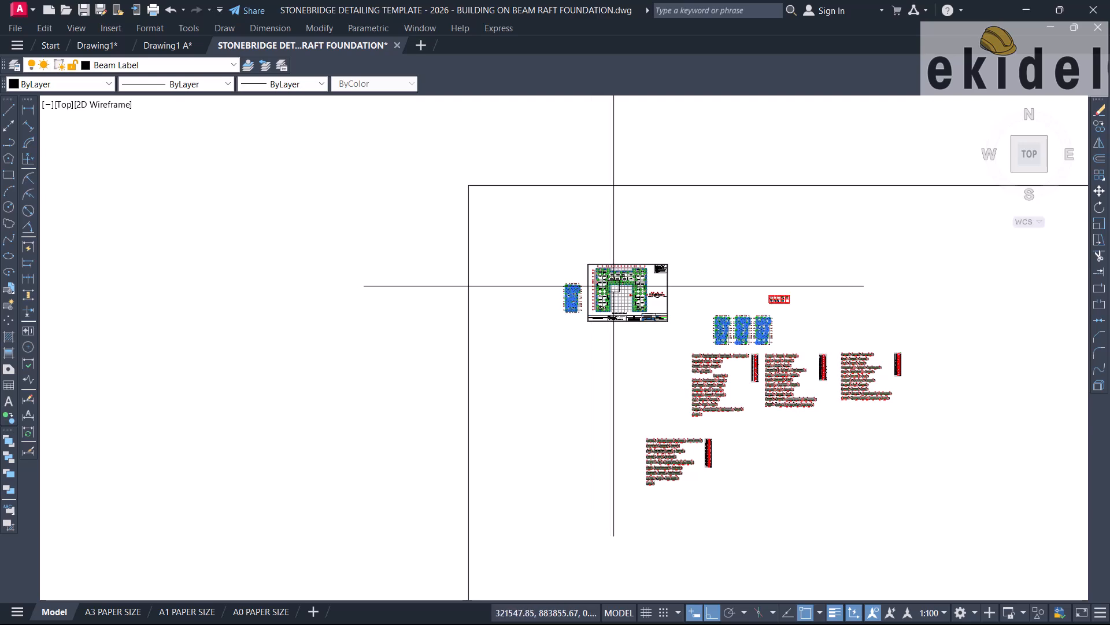
left_click(705, 255)
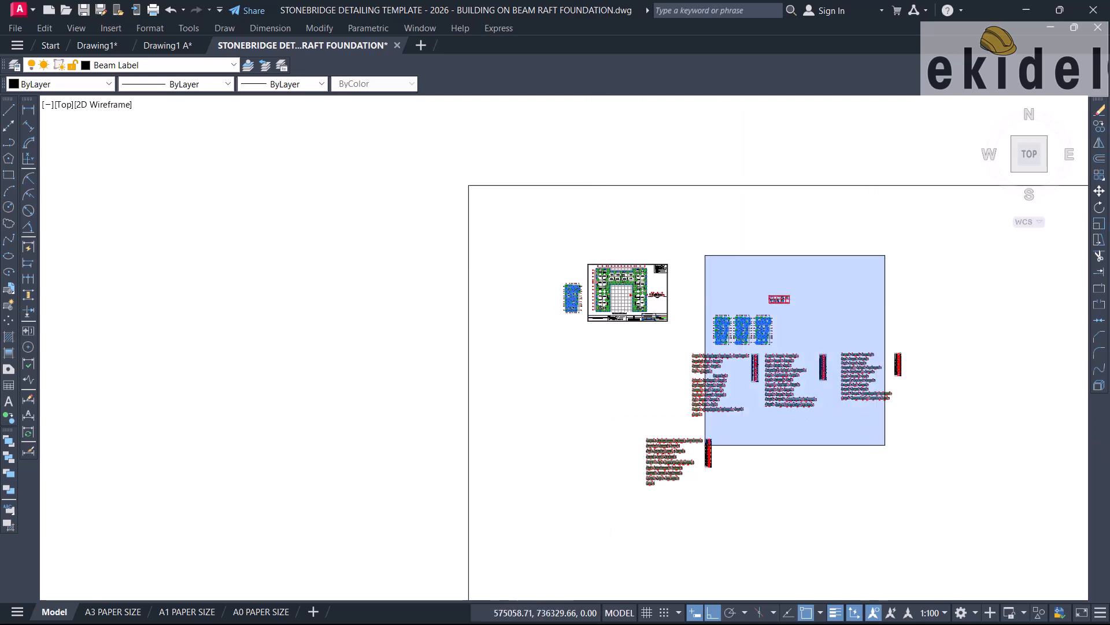
left_click(884, 445)
scroll(652, 297, "up", 6)
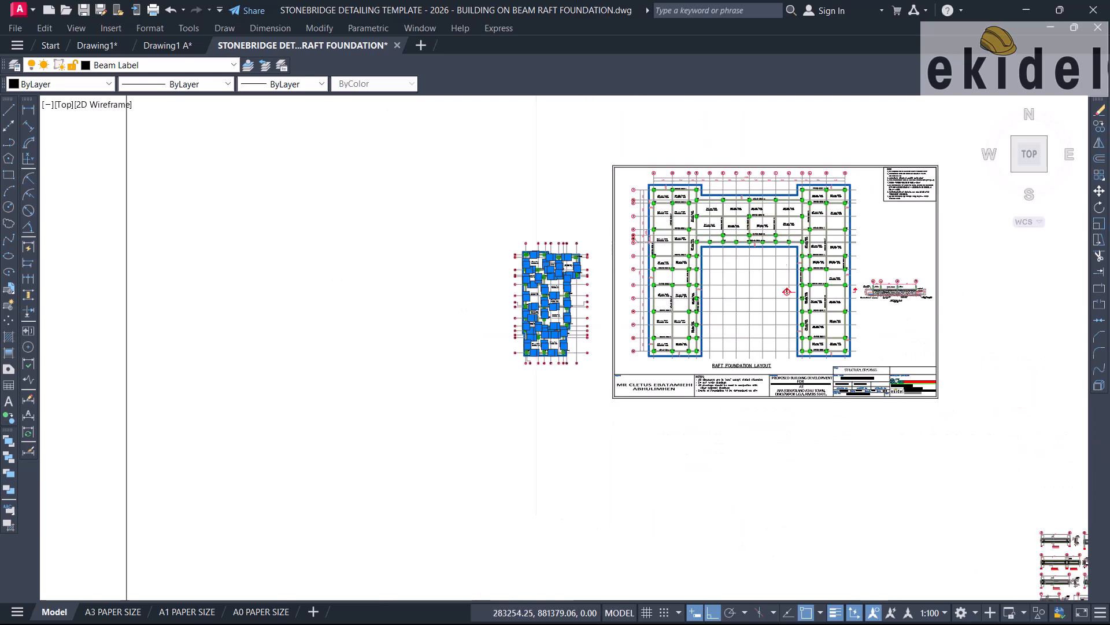
scroll(538, 260, "up", 6)
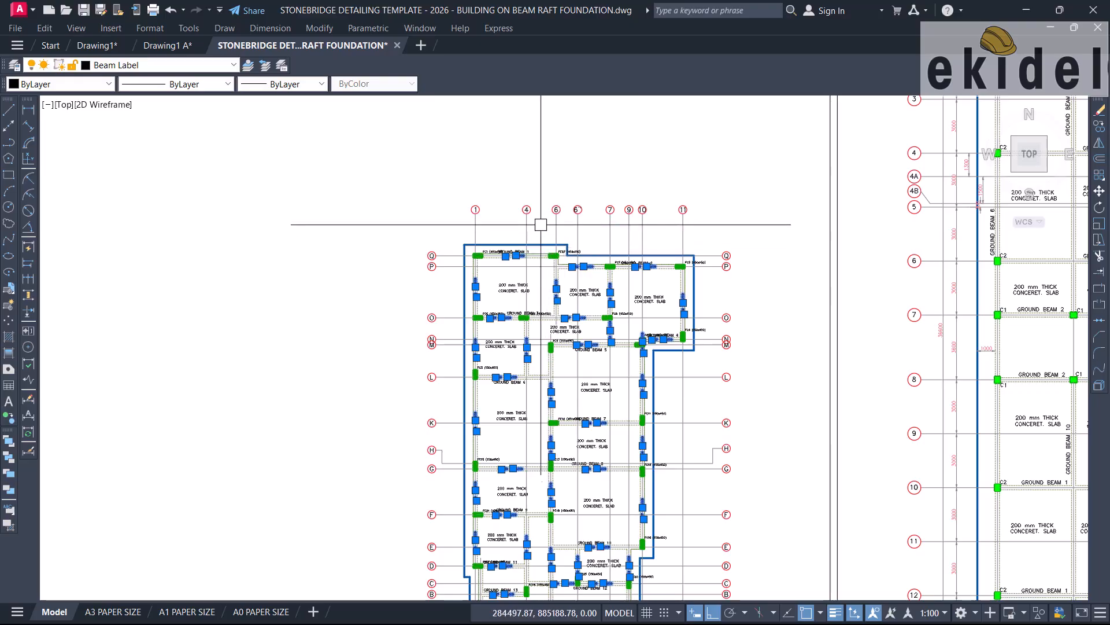
scroll(537, 213, "up", 2)
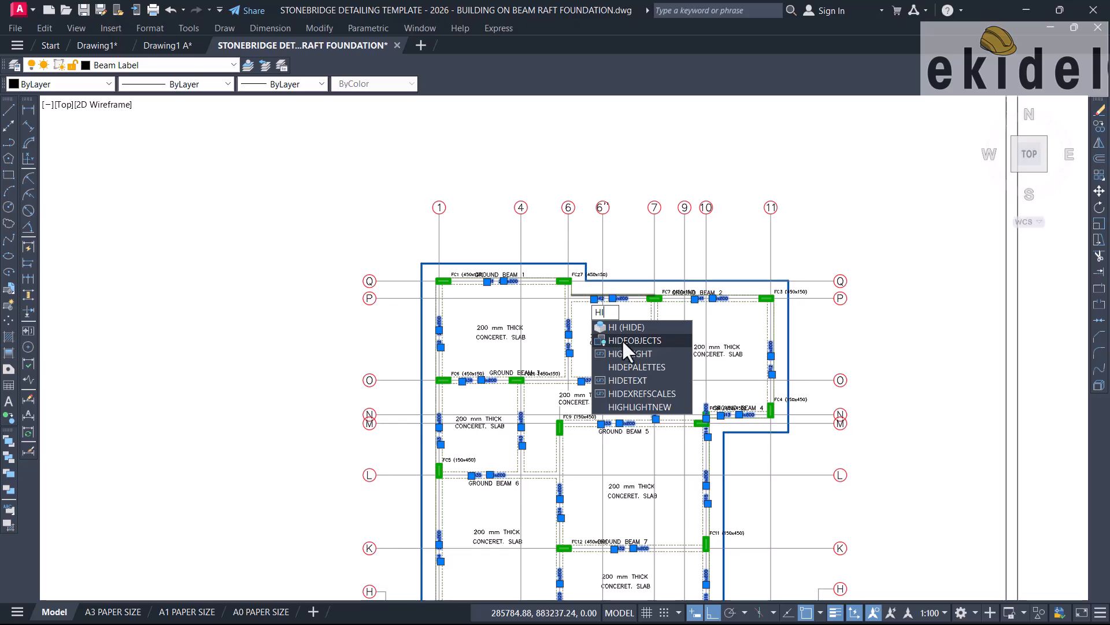
left_click(622, 341)
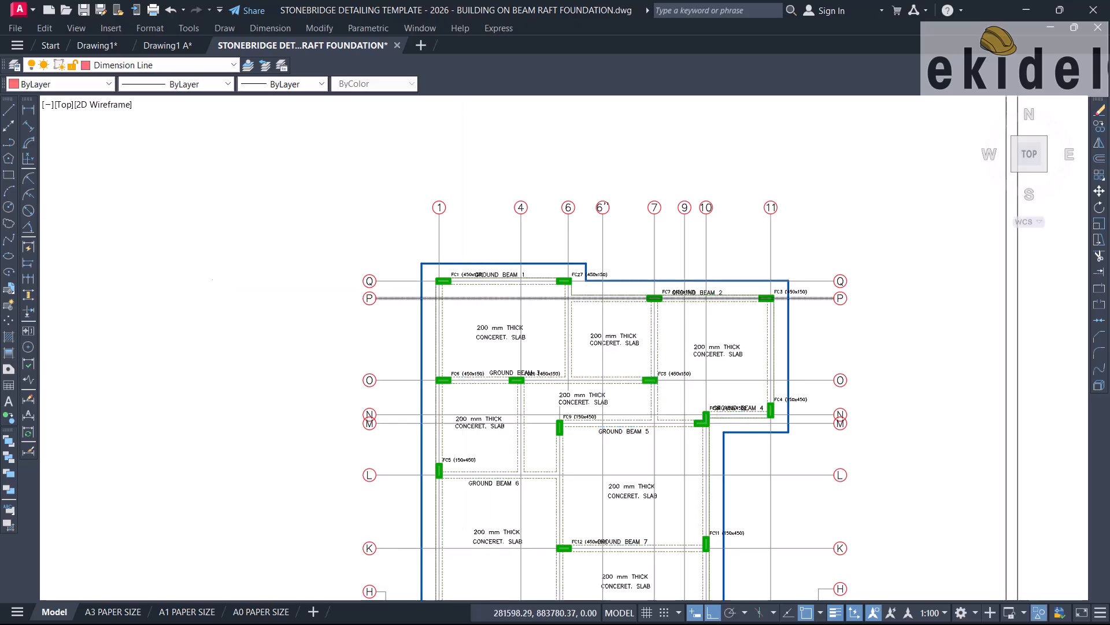
Select the column label FC1 (450x150) and all labels similar to it.
scroll(462, 273, "up", 7)
left_click(437, 279)
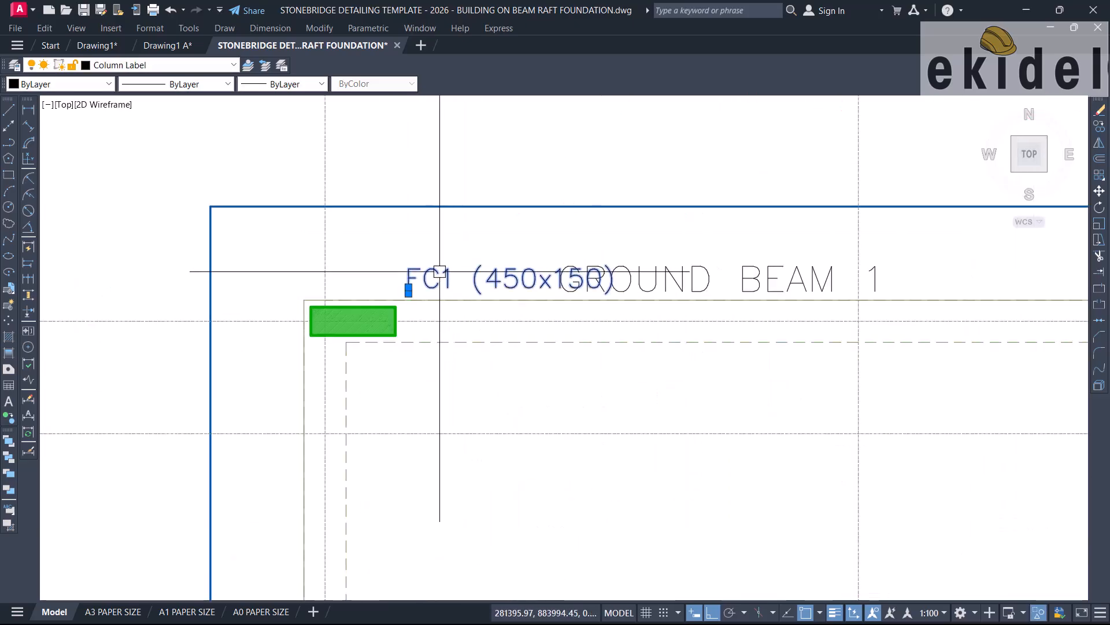
scroll(442, 254, "down", 2)
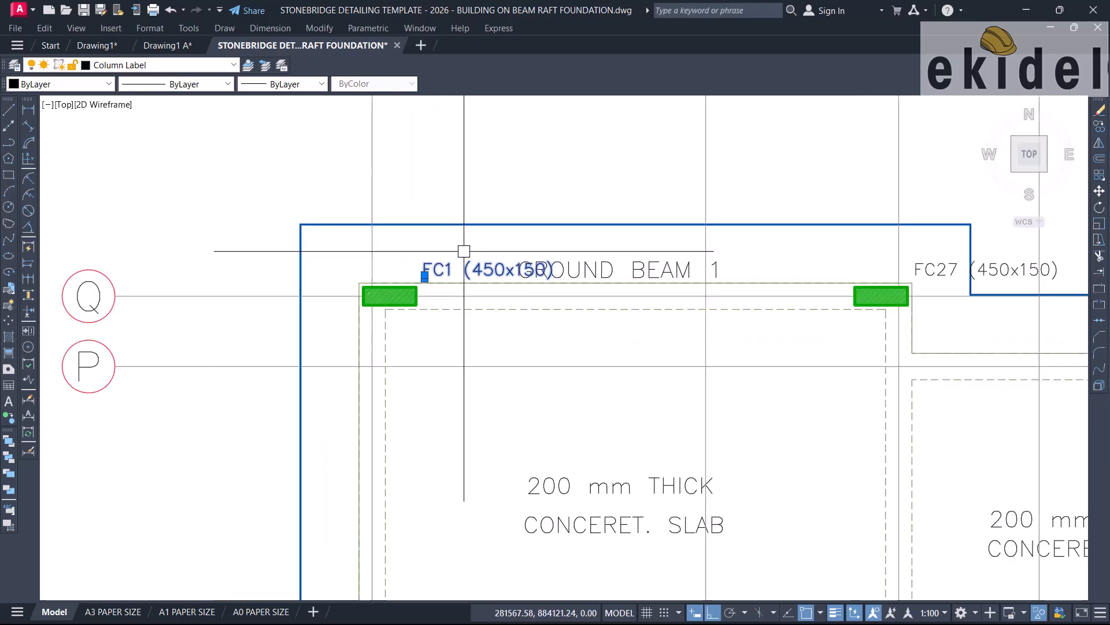
right_click(607, 168)
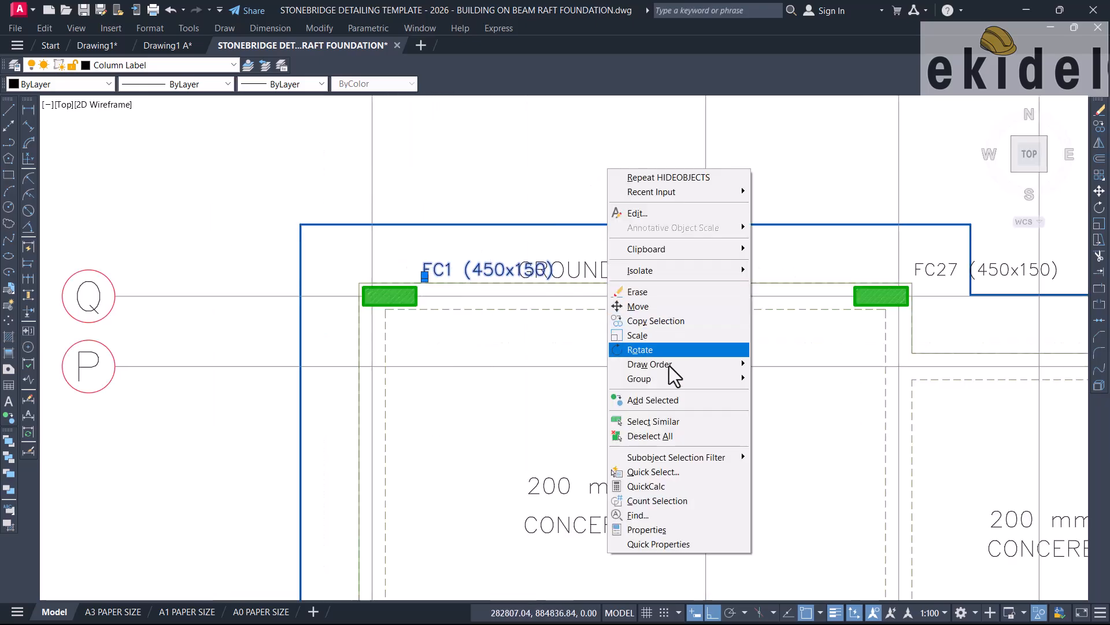
left_click(678, 424)
scroll(578, 274, "down", 8)
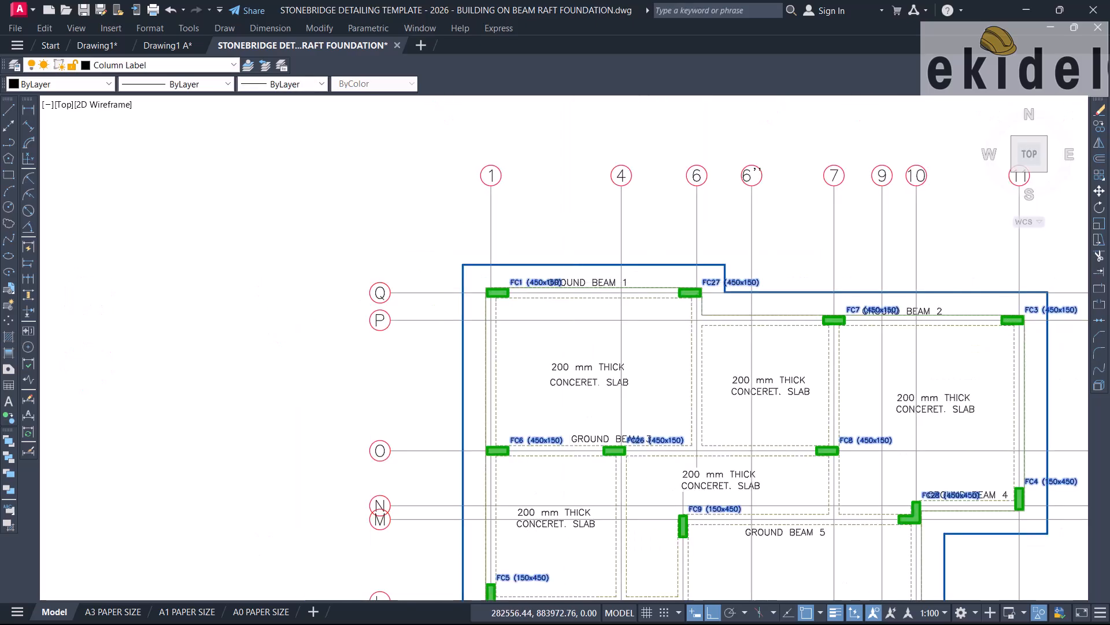
Exclude the column labels in the other drawings from the selection and hide the ones on the raft foundation plan.
scroll(587, 254, "down", 6)
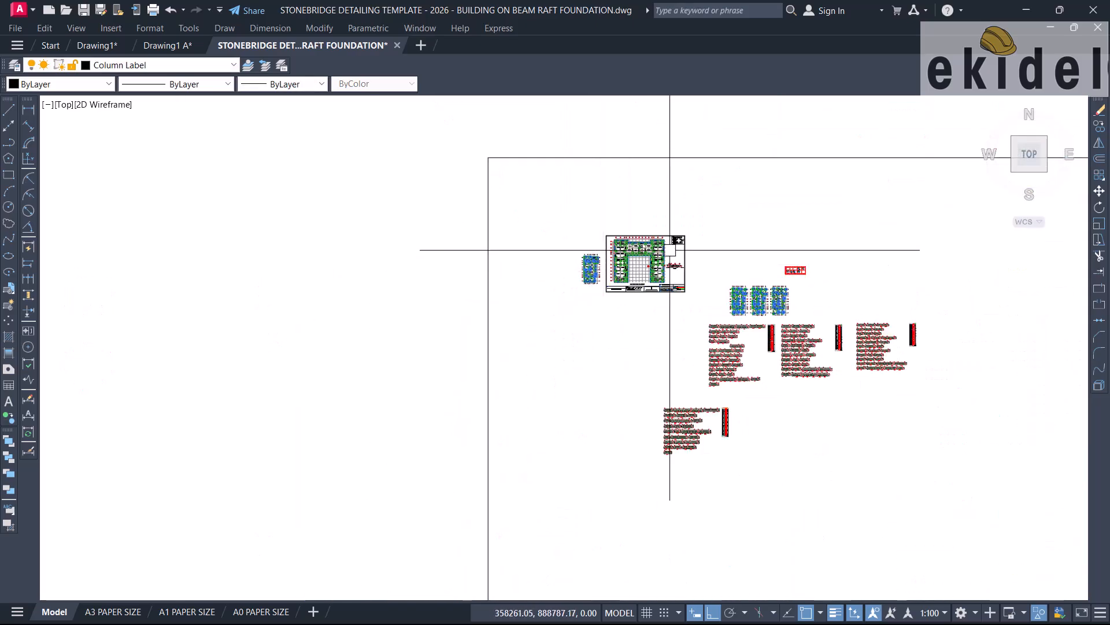
left_click(704, 235, "shift")
left_click(894, 421, "shift")
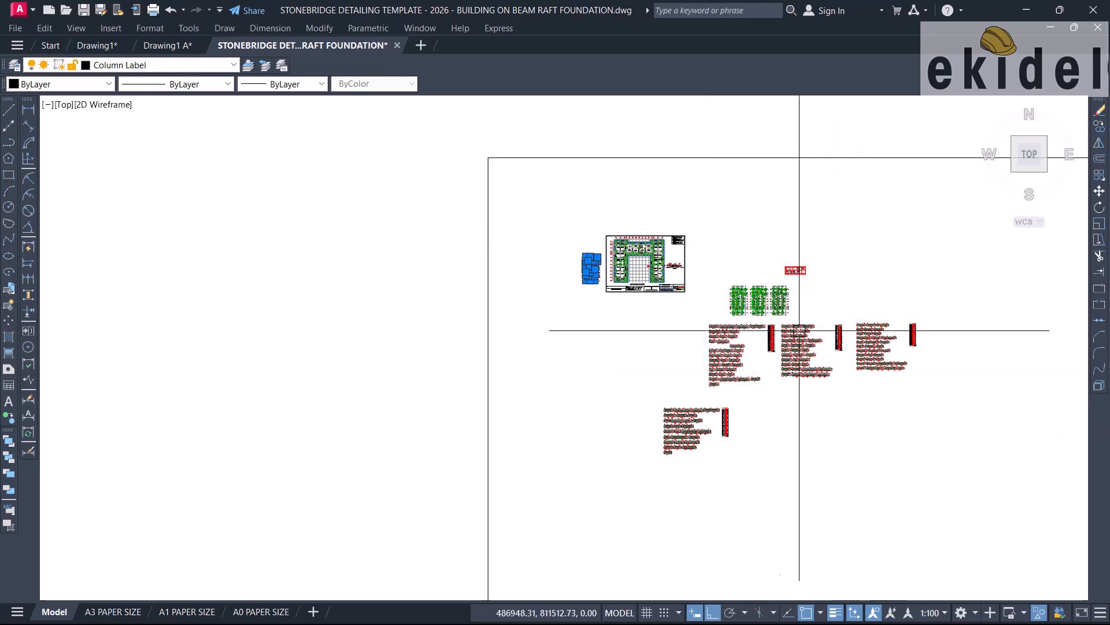
scroll(608, 272, "up", 7)
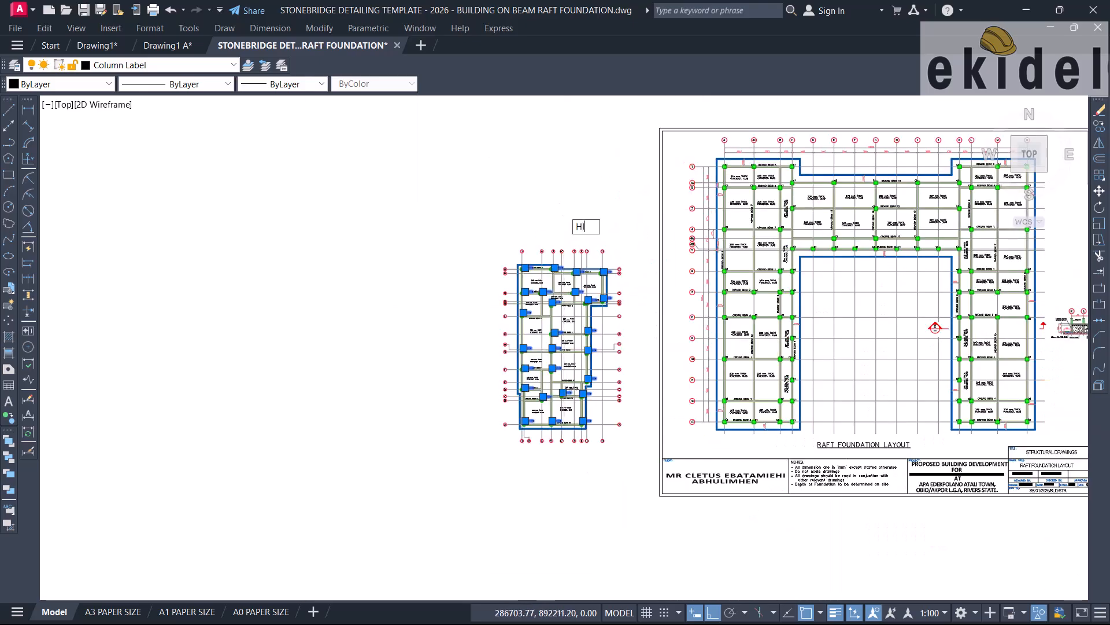
left_click(615, 254)
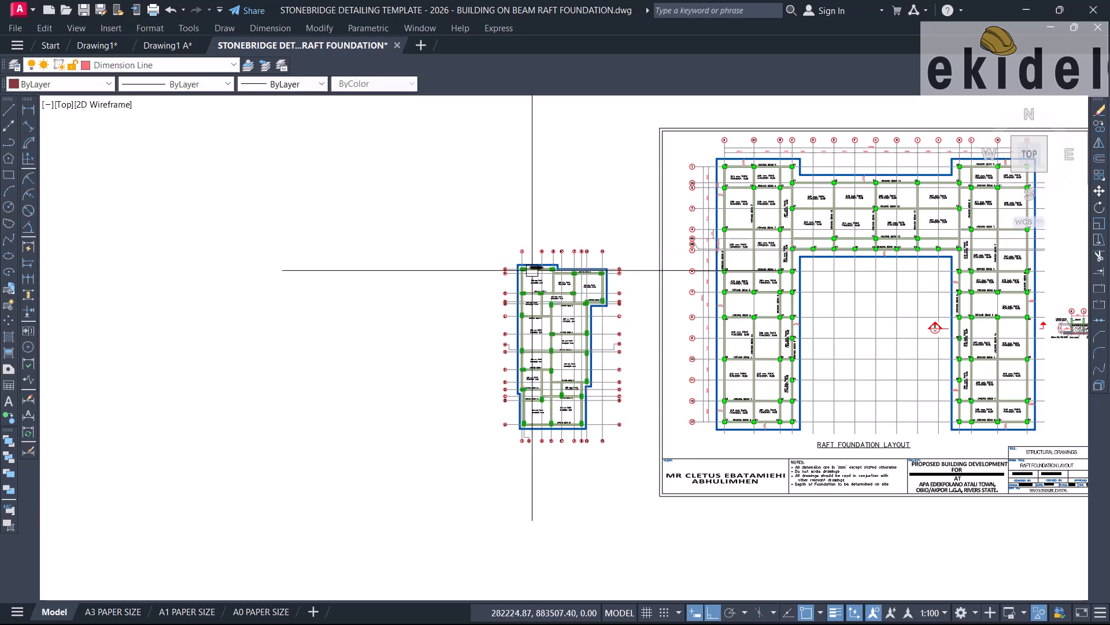
Examine the decluttered raft plan's grid lines, columns and ground beams for remaining overlaps.
scroll(545, 259, "up", 5)
scroll(427, 325, "up", 6)
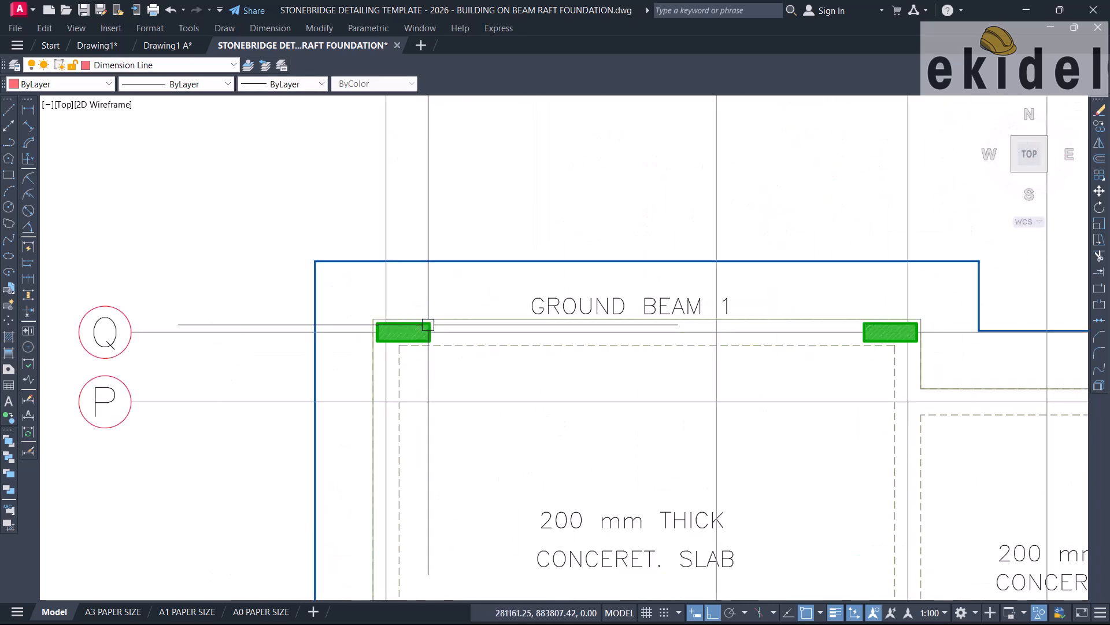
scroll(404, 298, "down", 6)
mouse_move(540, 370)
middle_mouse_down()
mouse_move(549, 364)
mouse_move(500, 304)
middle_mouse_up()
scroll(572, 347, "down", 3)
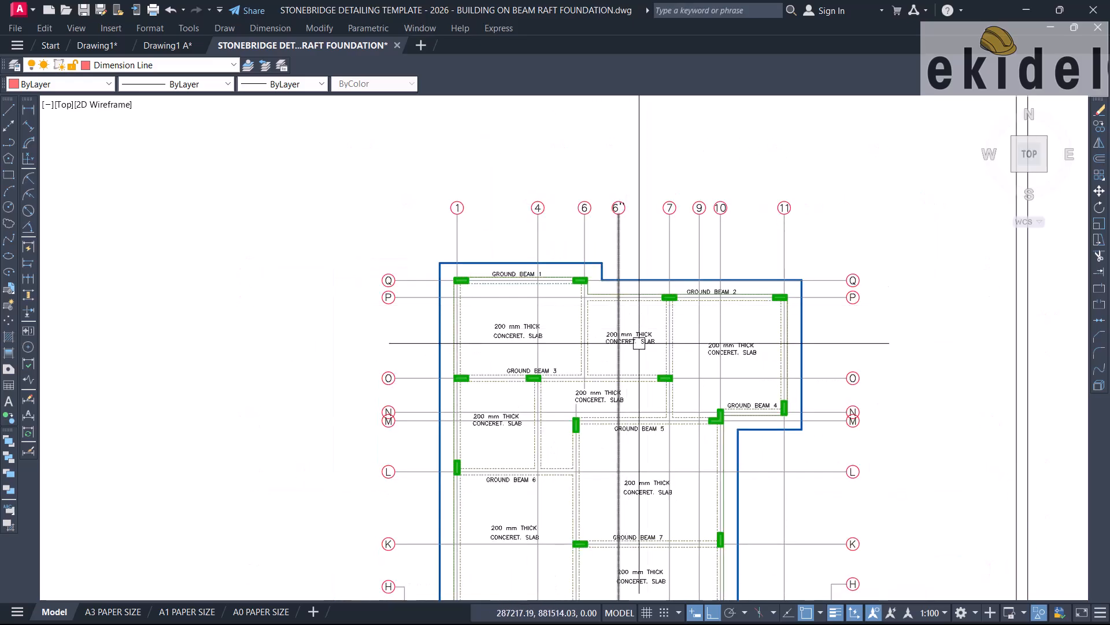
scroll(508, 310, "up", 1)
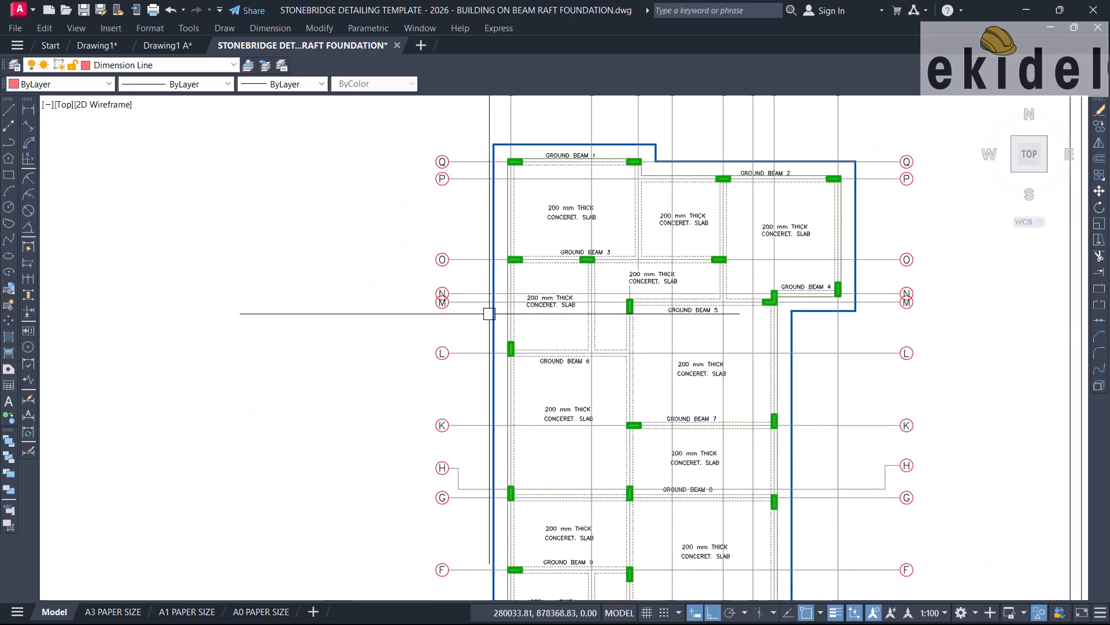
scroll(458, 310, "up", 1)
middle_click_drag(458, 309, 348, 328)
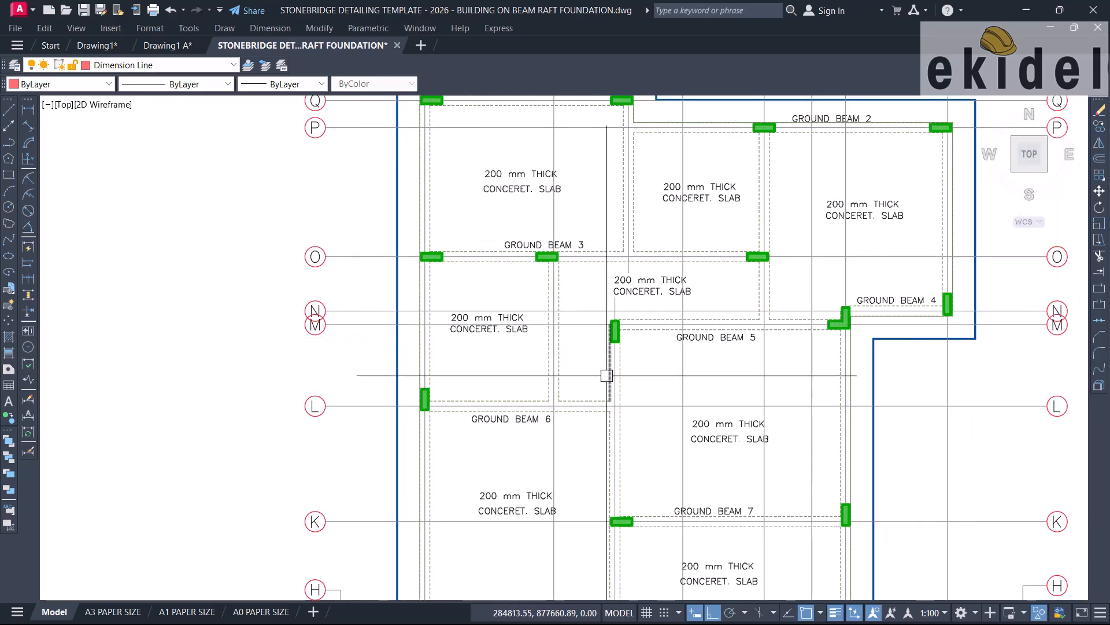
Break grid line N just west of the L-shaped column by ground beam 4 and remove its western portion and bubble.
type("R")
key("Return")
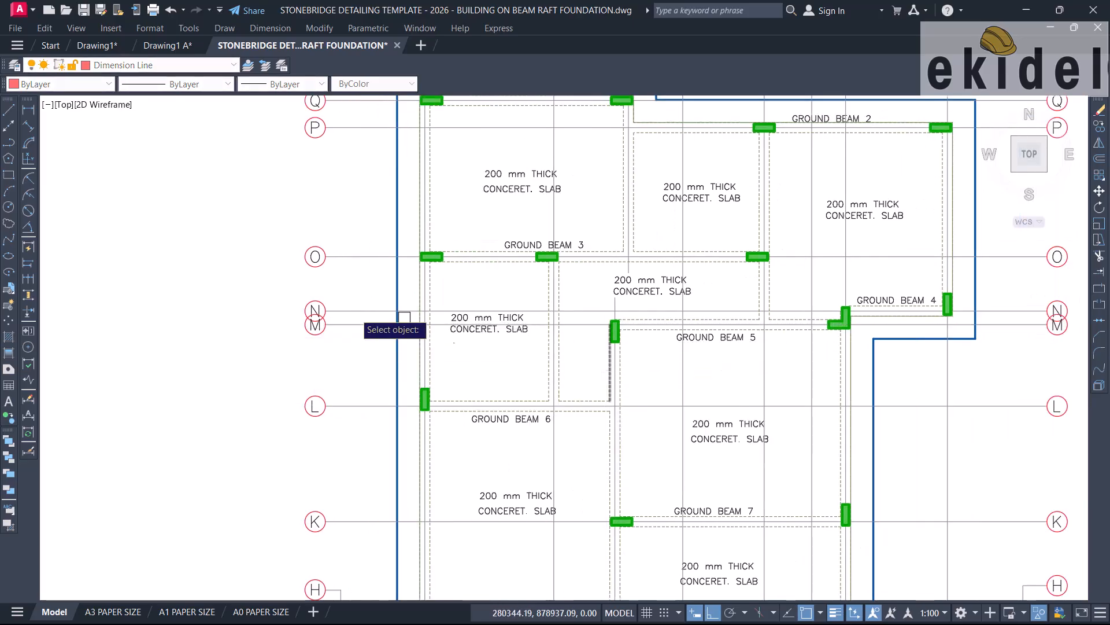
scroll(341, 310, "up", 2)
scroll(332, 315, "down", 2)
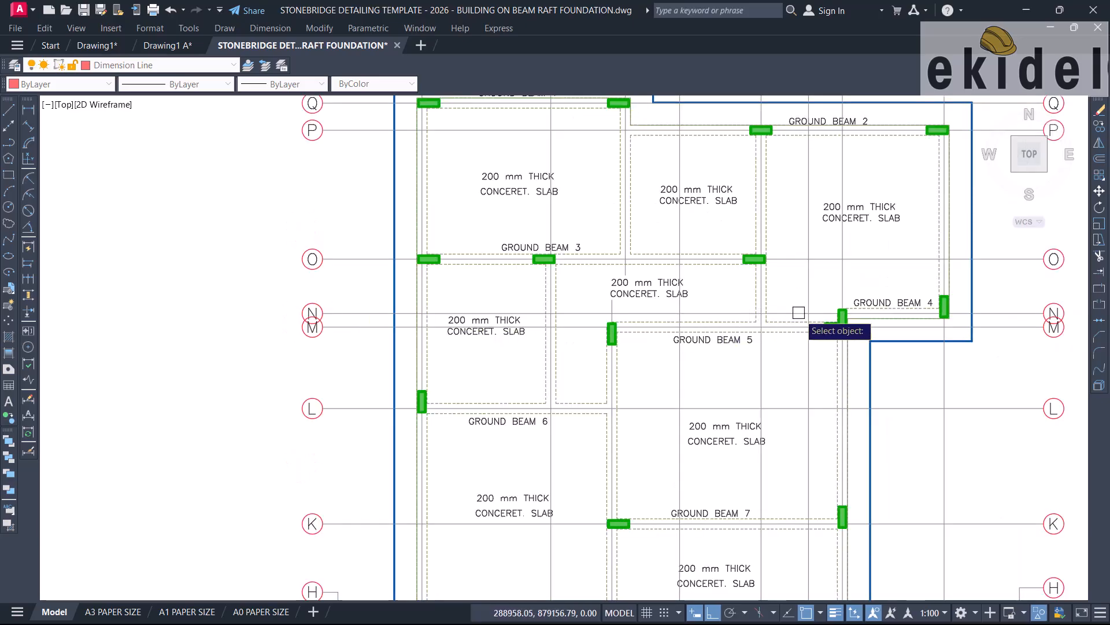
scroll(828, 317, "up", 1)
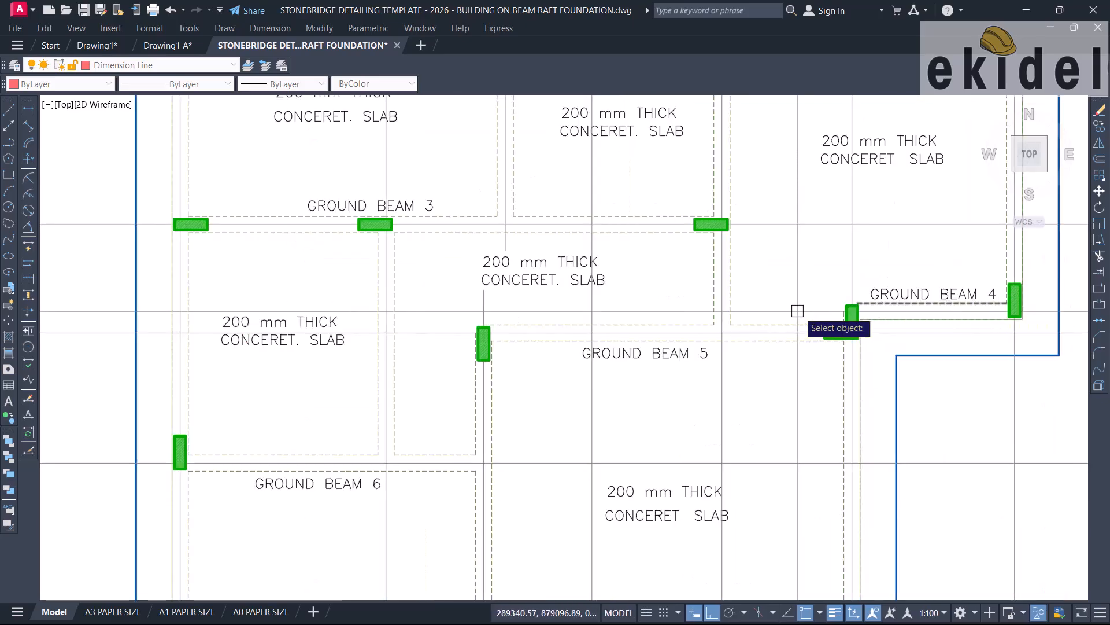
left_click(774, 312)
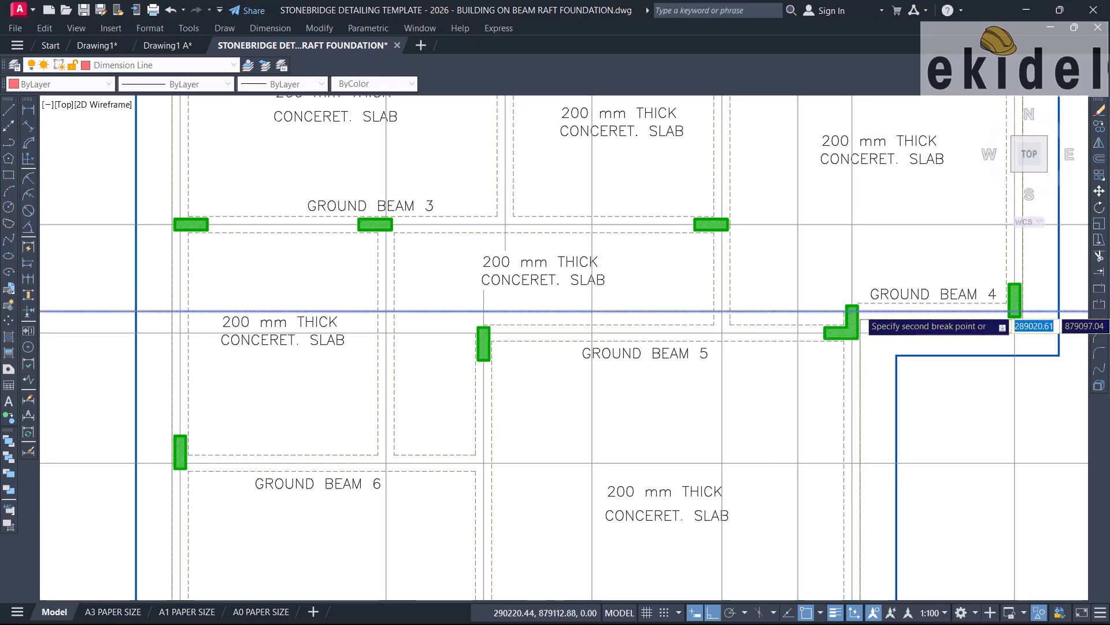
scroll(848, 306, "down", 2)
scroll(318, 307, "up", 3)
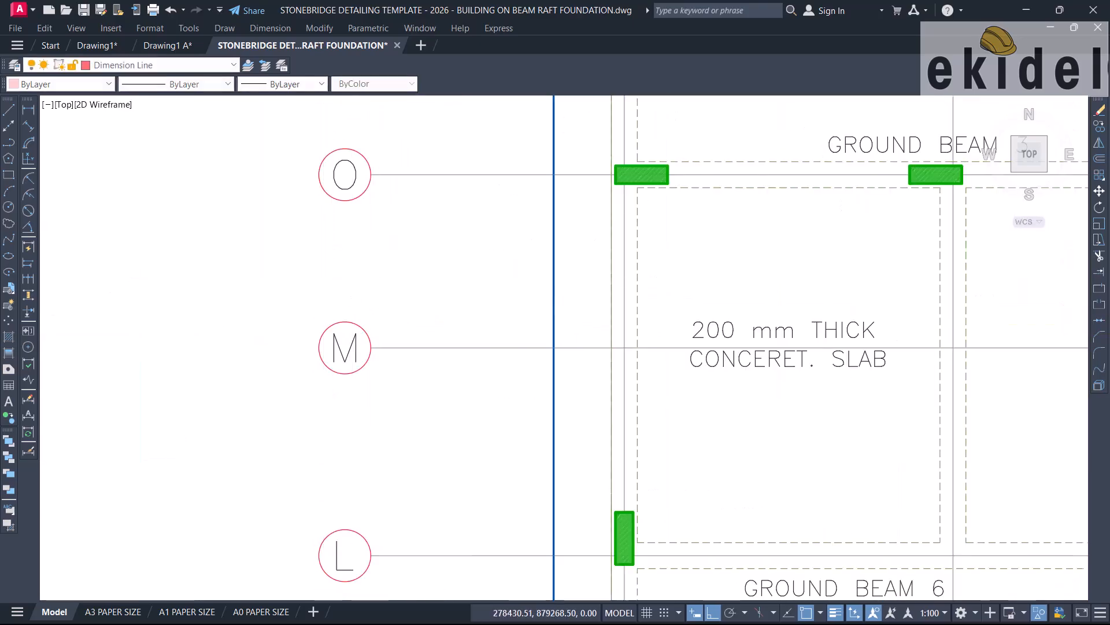
scroll(694, 312, "down", 6)
scroll(695, 312, "up", 2)
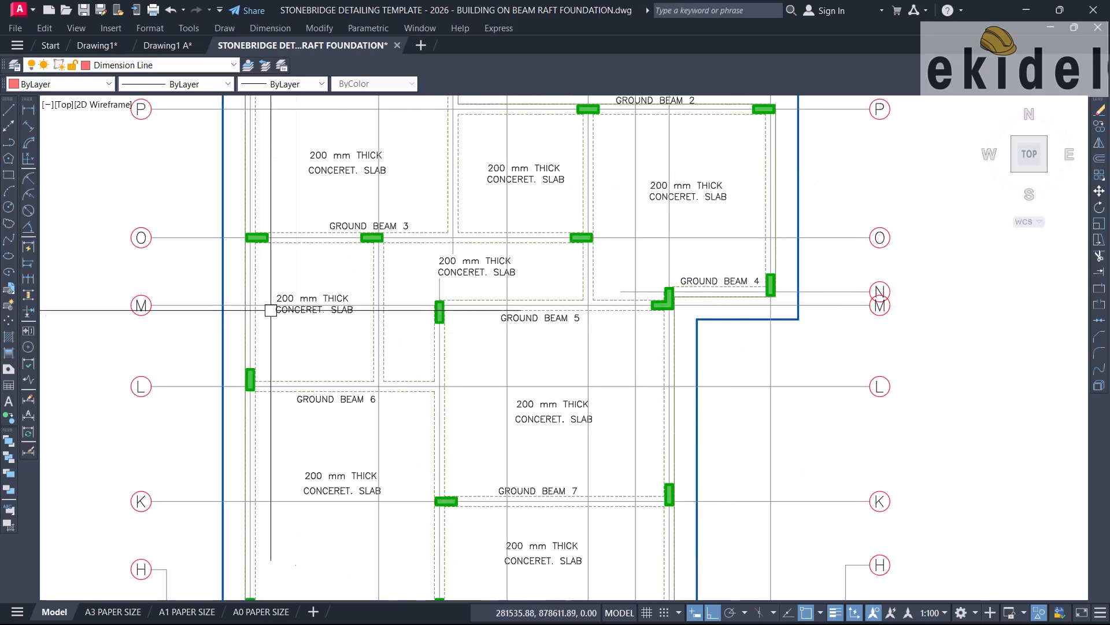
Break grid line M just east of the L-shaped column, removing the stretch that runs to its eastern bubble.
scroll(819, 295, "up", 2)
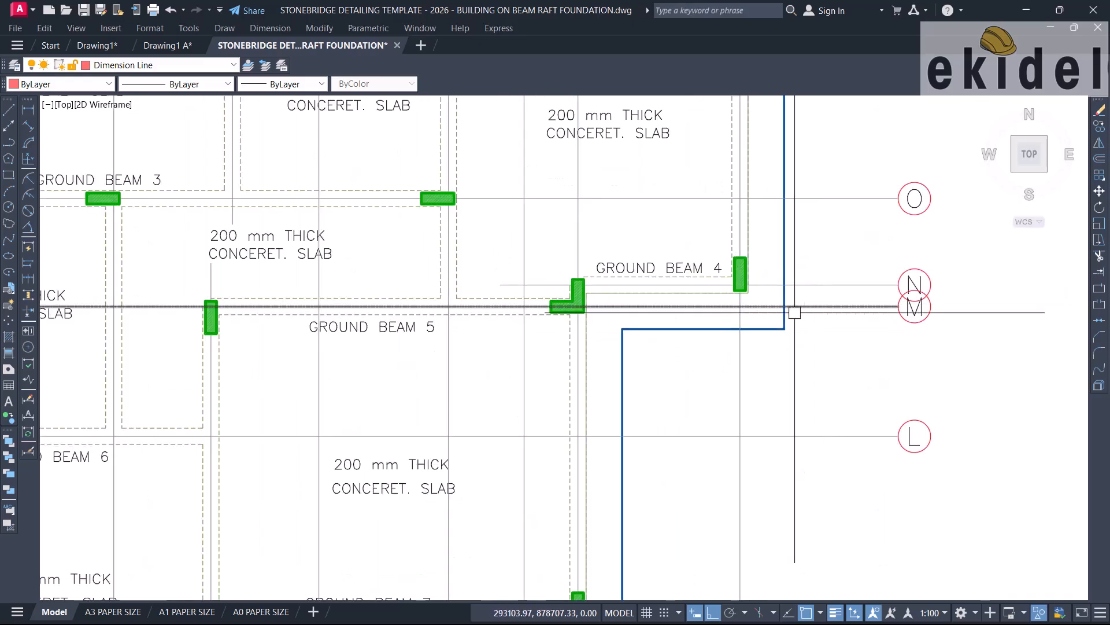
scroll(804, 310, "down", 4)
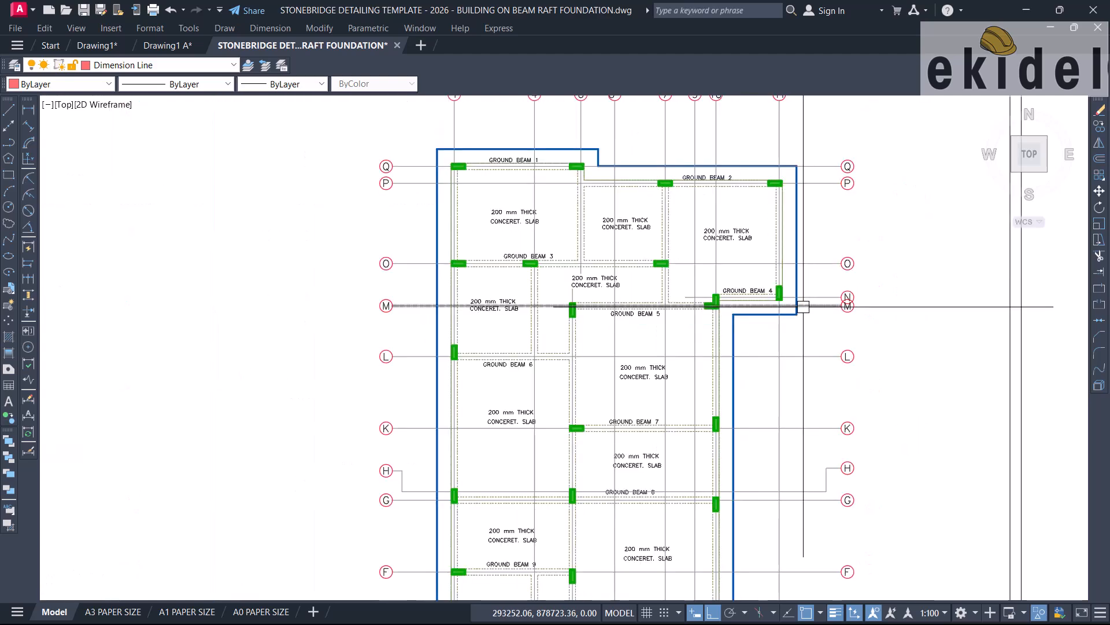
scroll(815, 306, "up", 4)
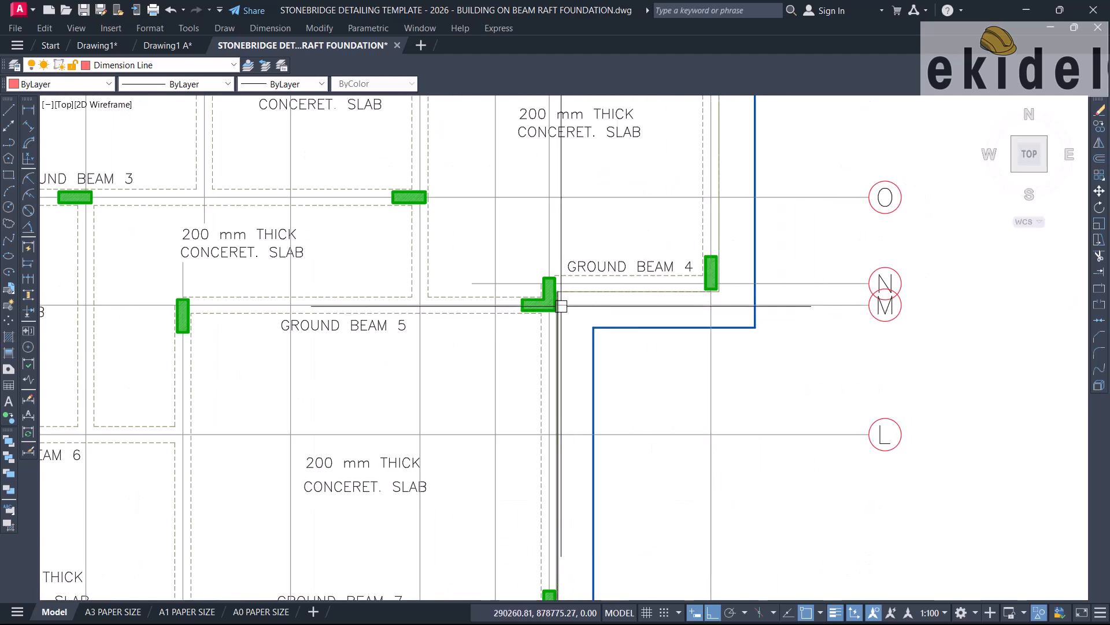
type("R")
key("Return")
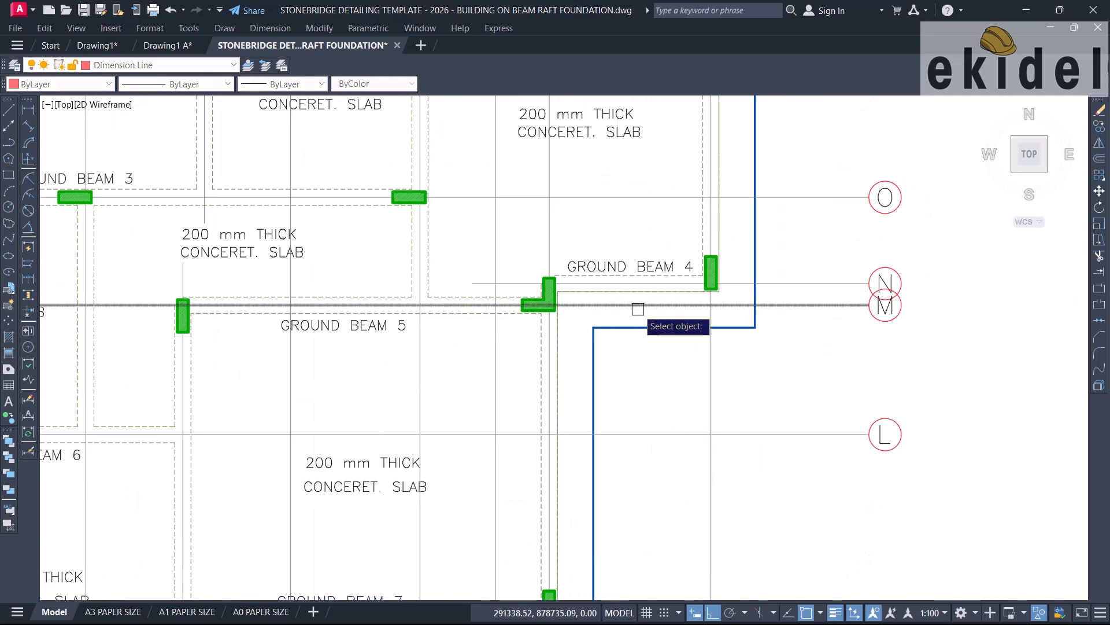
left_click(919, 303)
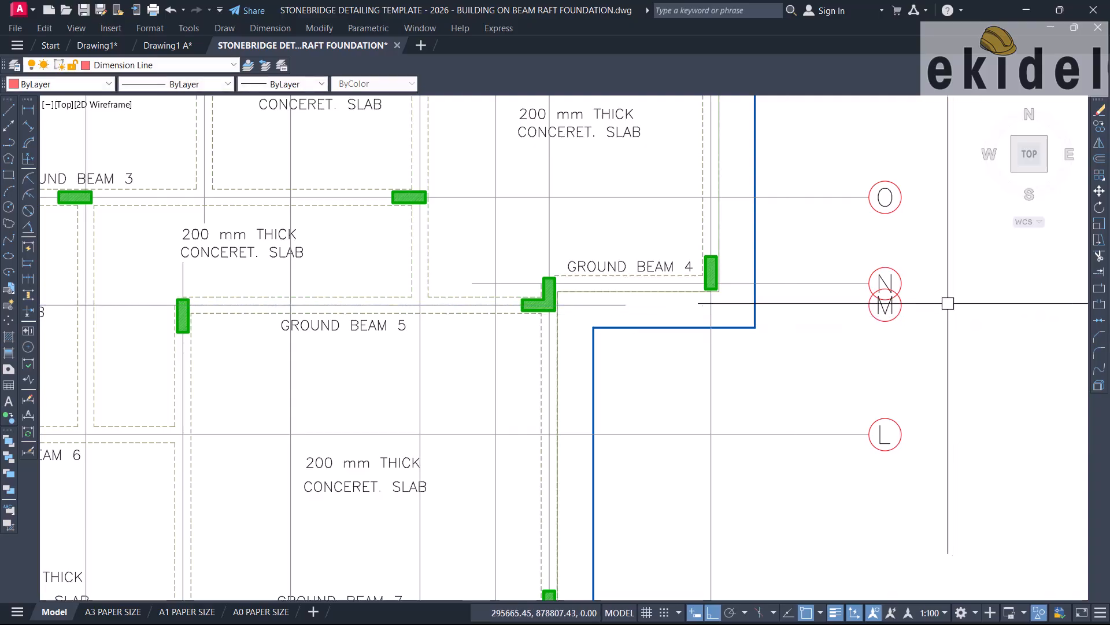
Erase the eastern M grid bubble and its letter that overlap bubble N.
scroll(952, 302, "up", 2)
left_click(923, 311)
left_click(806, 344)
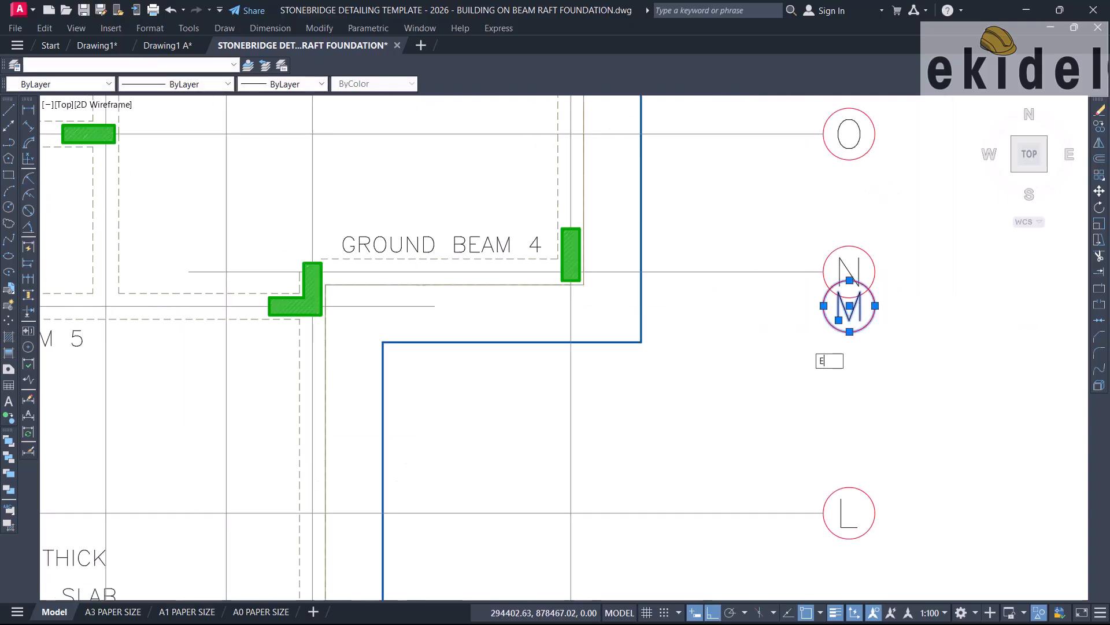
type("E")
key("Return")
scroll(829, 341, "down", 8)
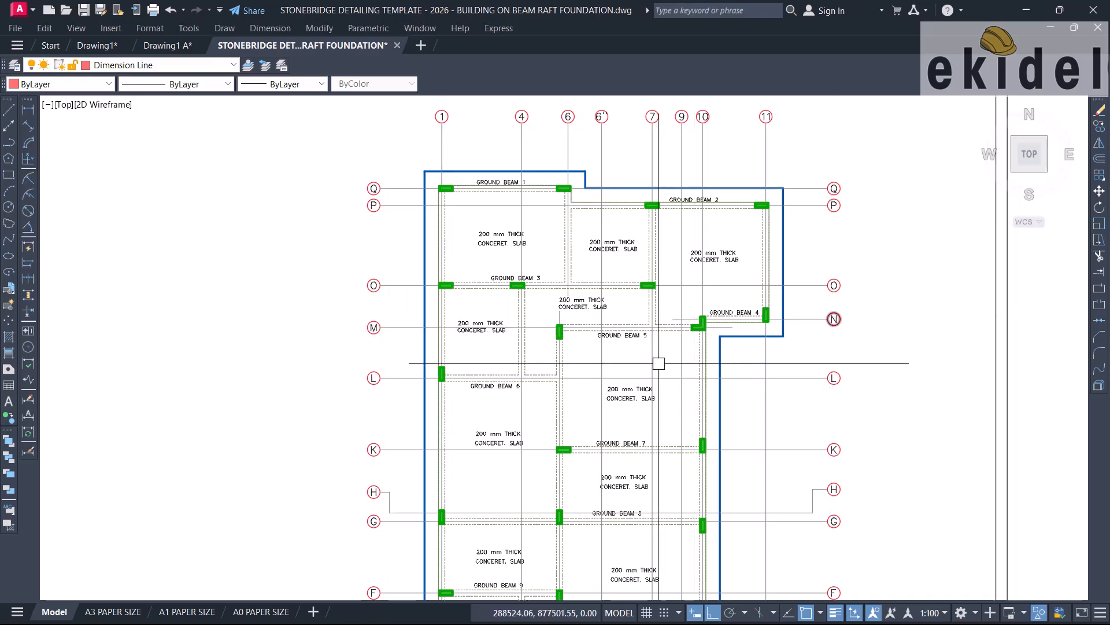
Set STB DIM 100 - PLAN as the current dimension style.
mouse_move(632, 349)
middle_mouse_down()
mouse_move(648, 454)
mouse_move(639, 414)
middle_mouse_up()
scroll(669, 318, "down", 5)
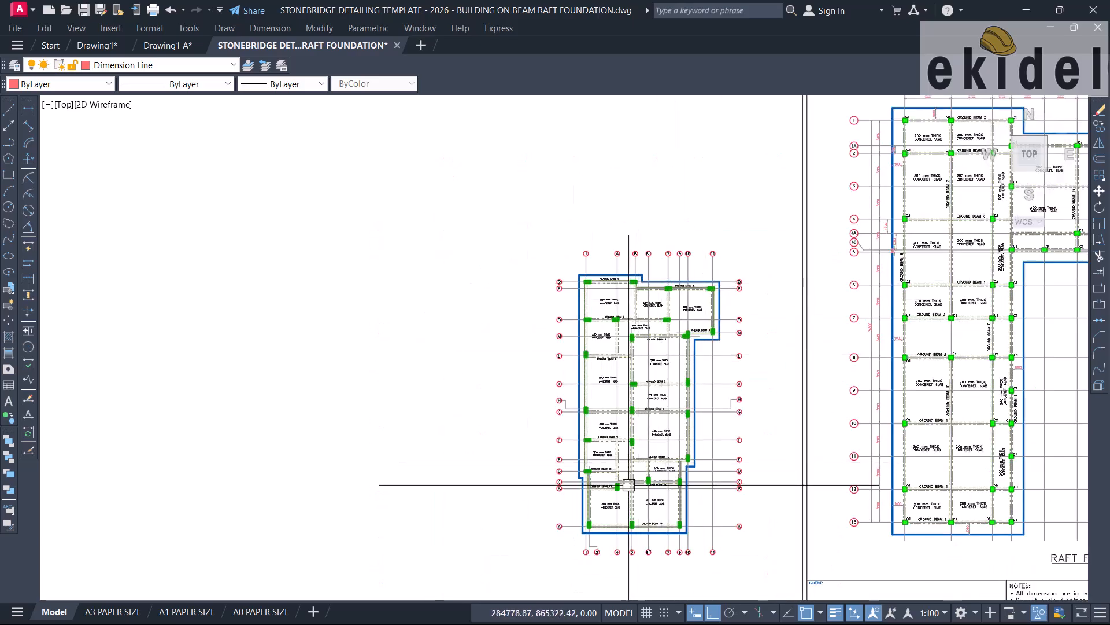
scroll(631, 483, "up", 3)
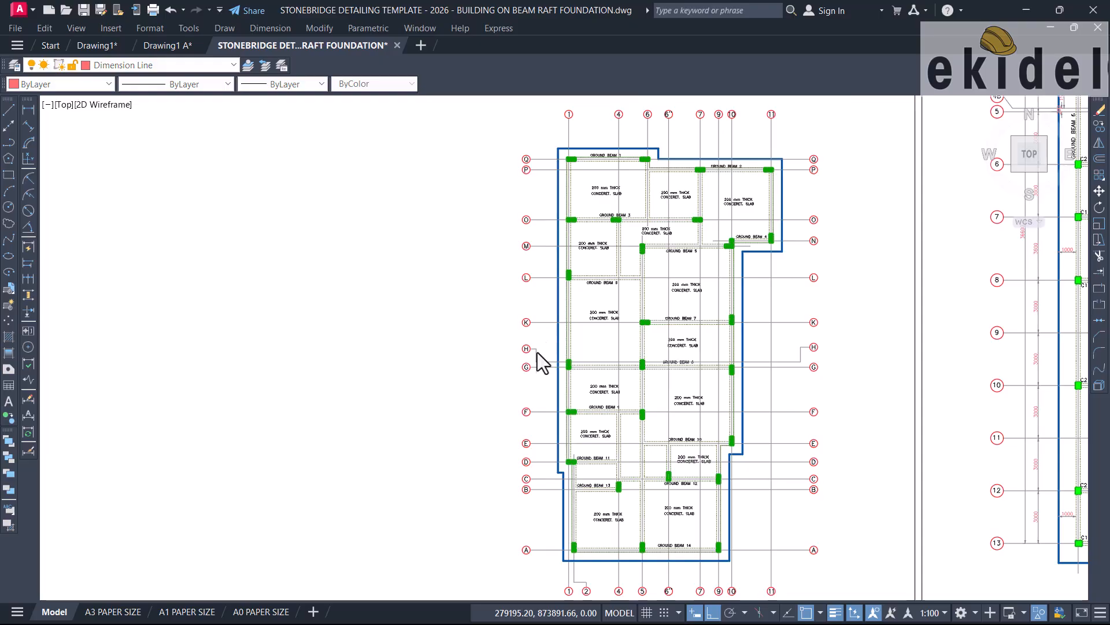
scroll(251, 312, "down", 1)
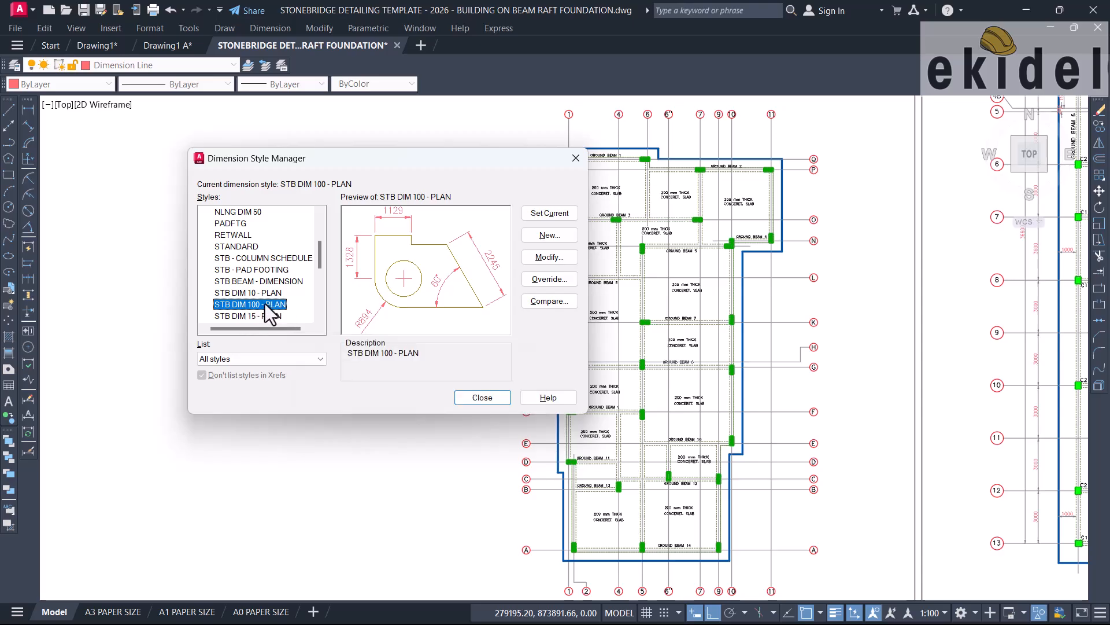
scroll(272, 307, "down", 1)
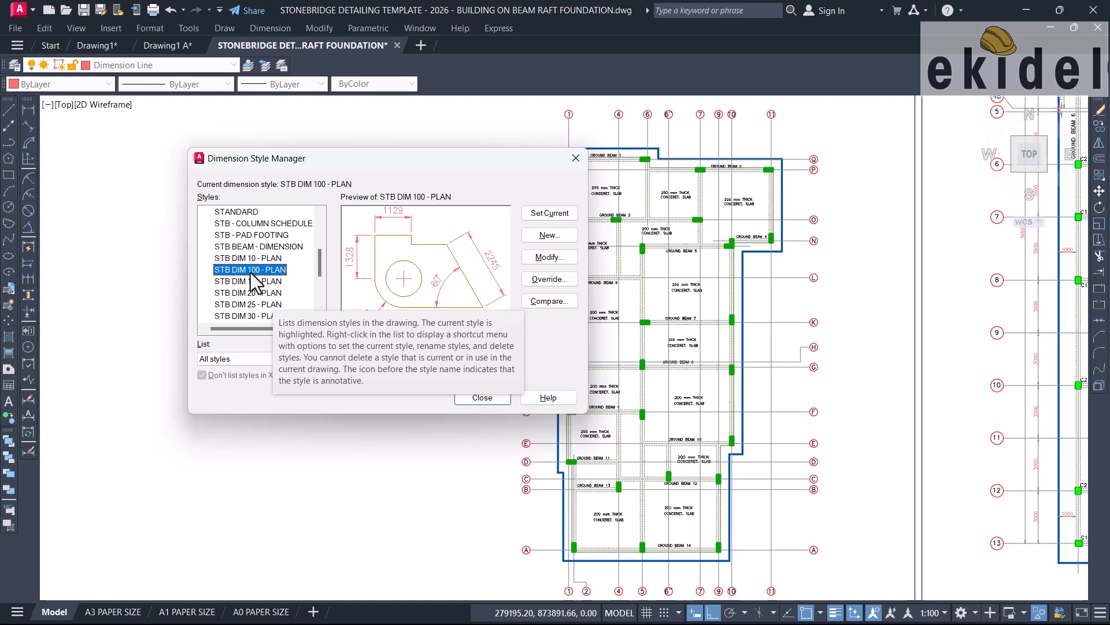
scroll(254, 314, "down", 2)
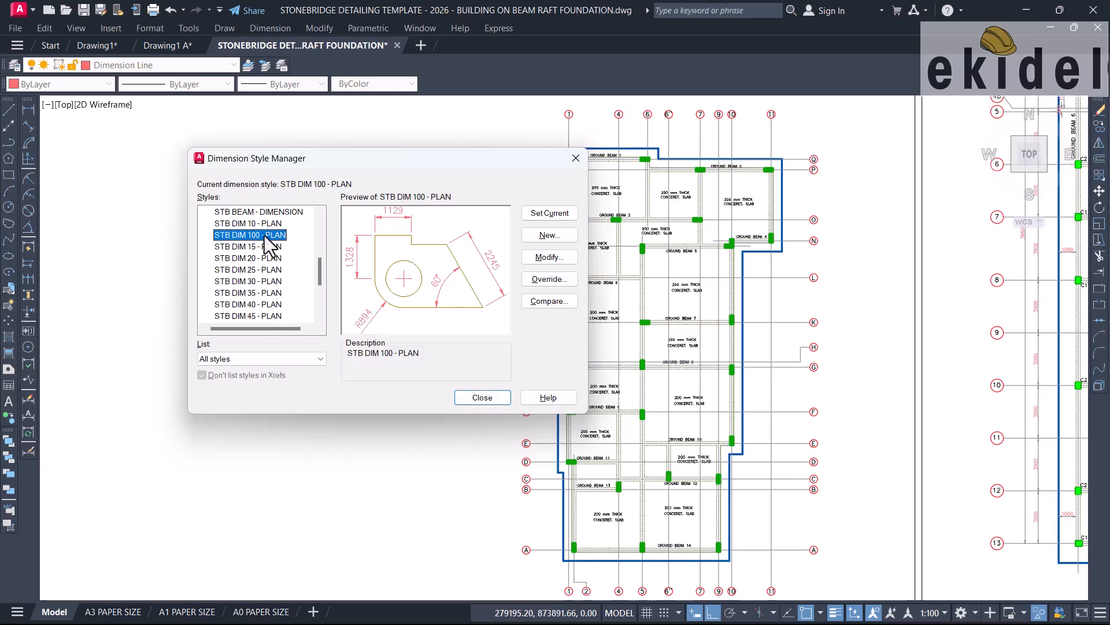
left_click(550, 212)
left_click(544, 213)
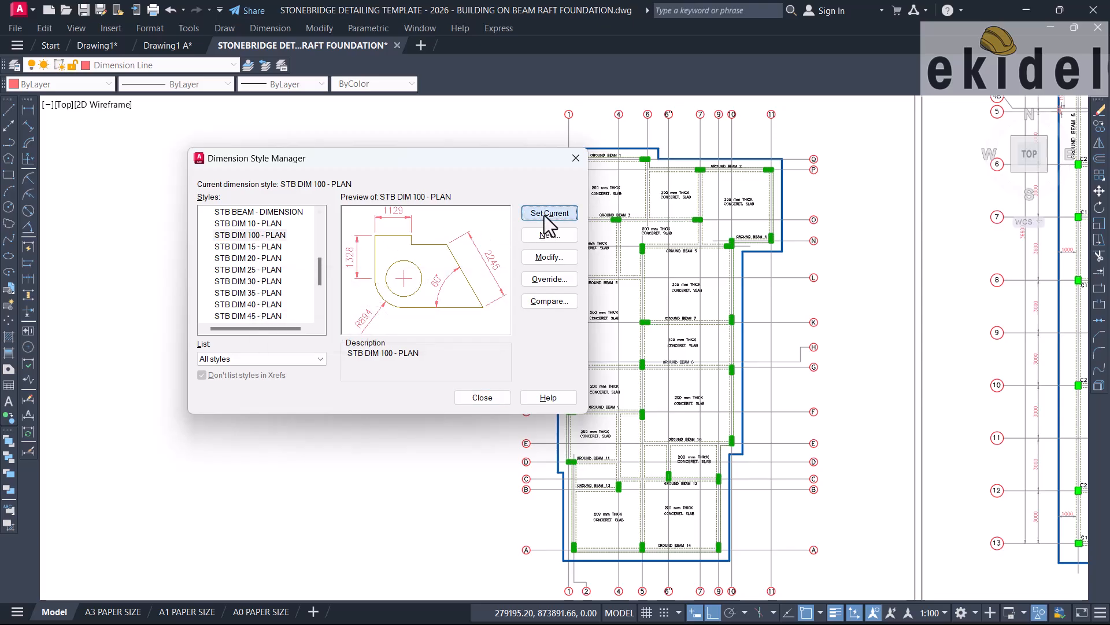
left_click(481, 400)
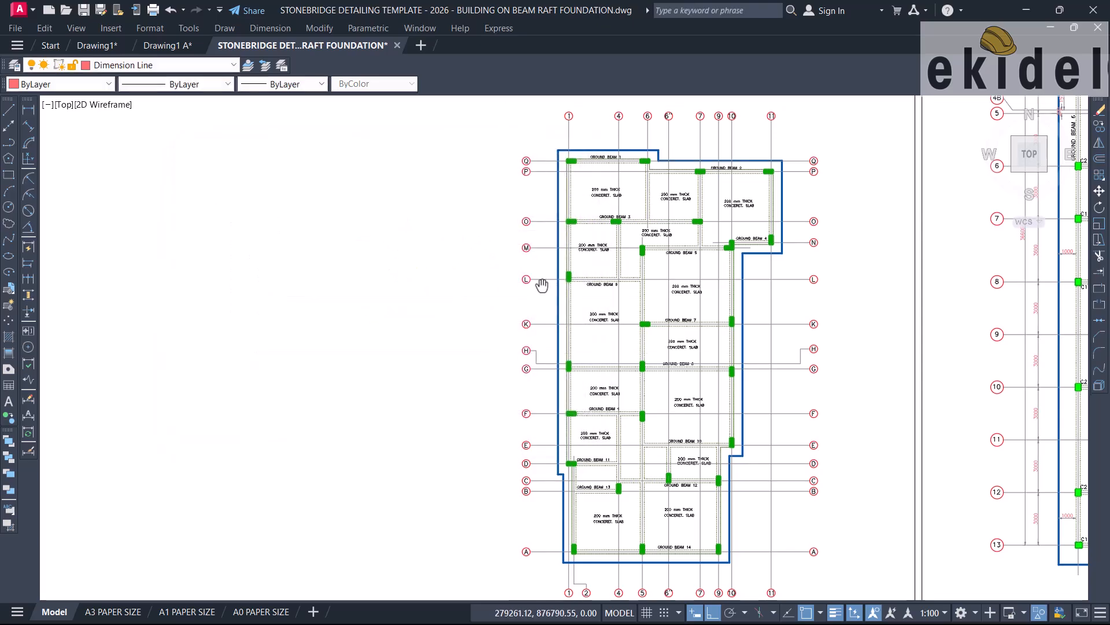
Add a linear dimension between grid lines 1 and 4, just above the raft's upper edge.
middle_click_drag(543, 285, 511, 423)
scroll(645, 279, "up", 2)
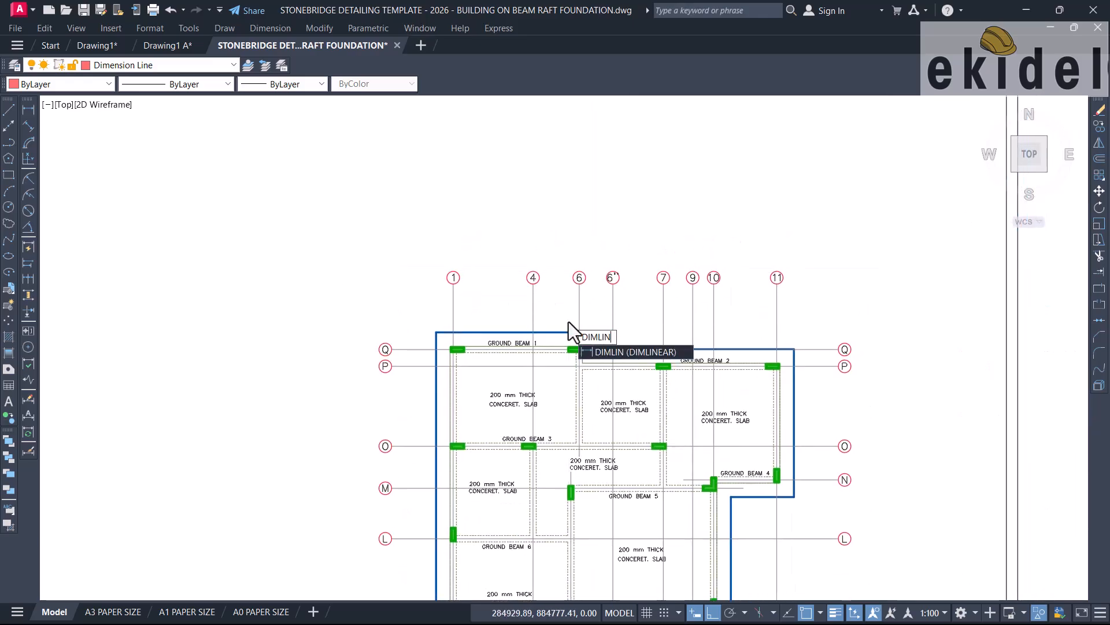
key("Return")
scroll(471, 334, "up", 3)
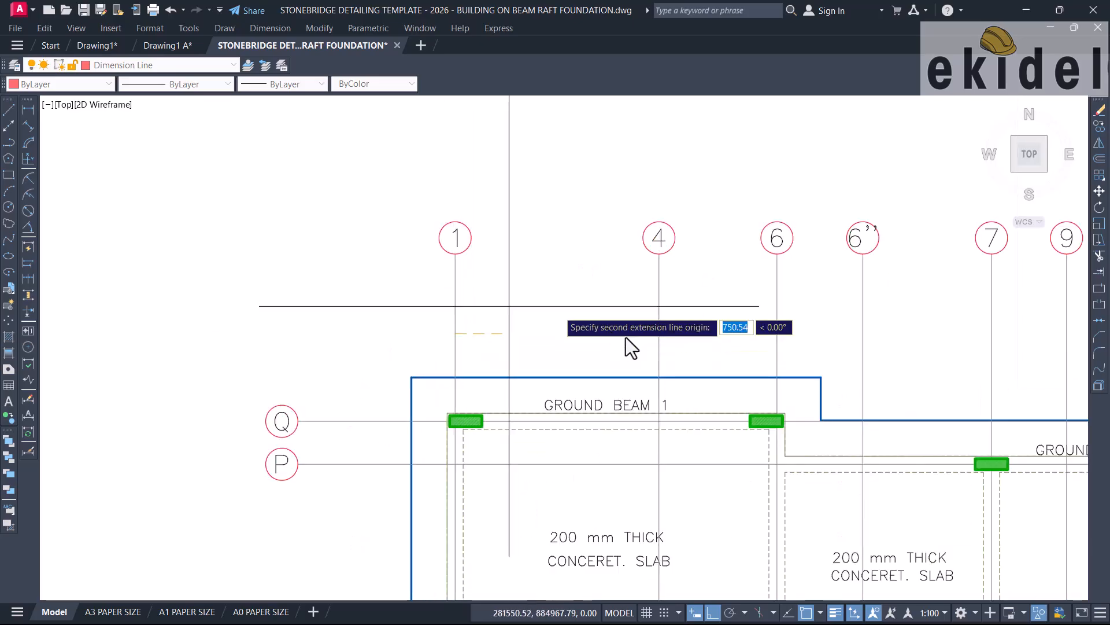
left_click(655, 333)
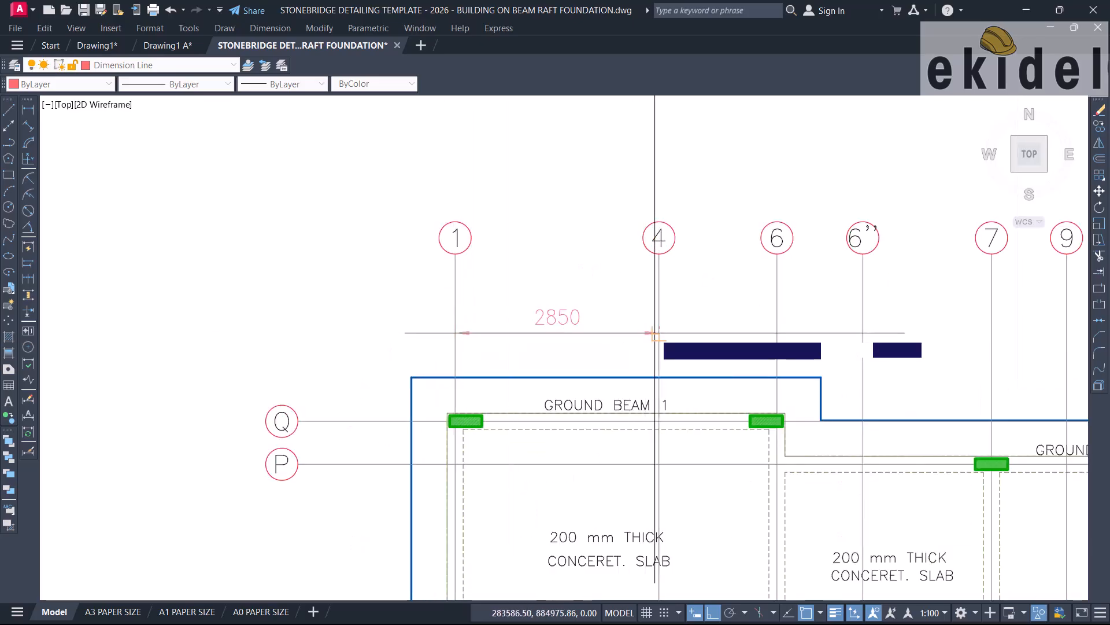
left_click(609, 335)
middle_click_drag(538, 283, 447, 280)
key("Escape")
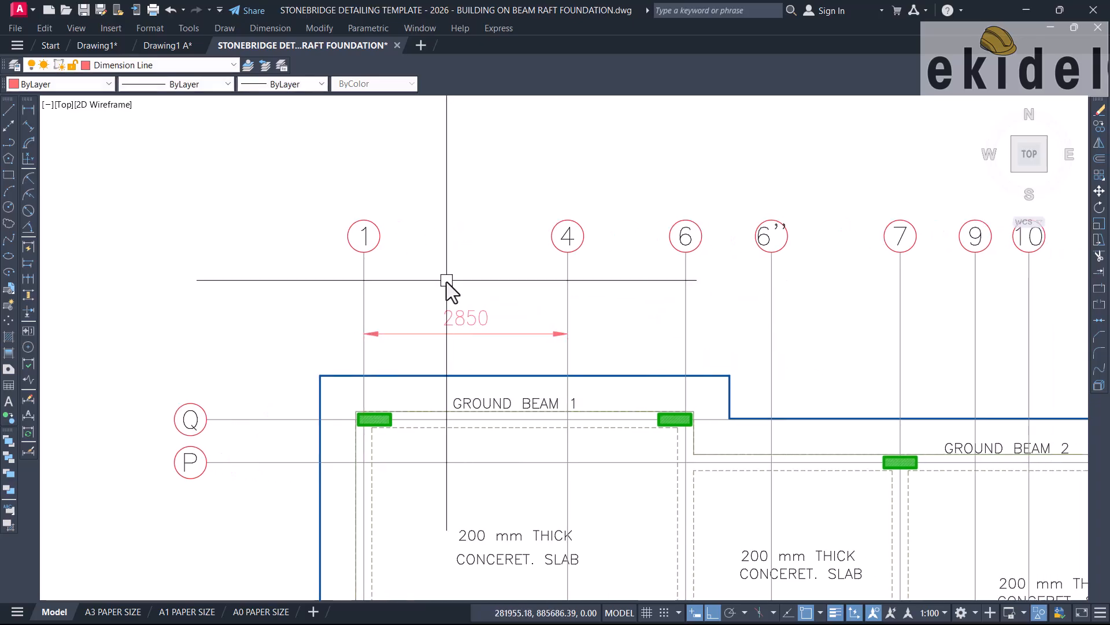
Continue the dimension chain from grid line 4 through grid lines 6, 6'', 7, 9, 10 and 11.
type("DIMCONT")
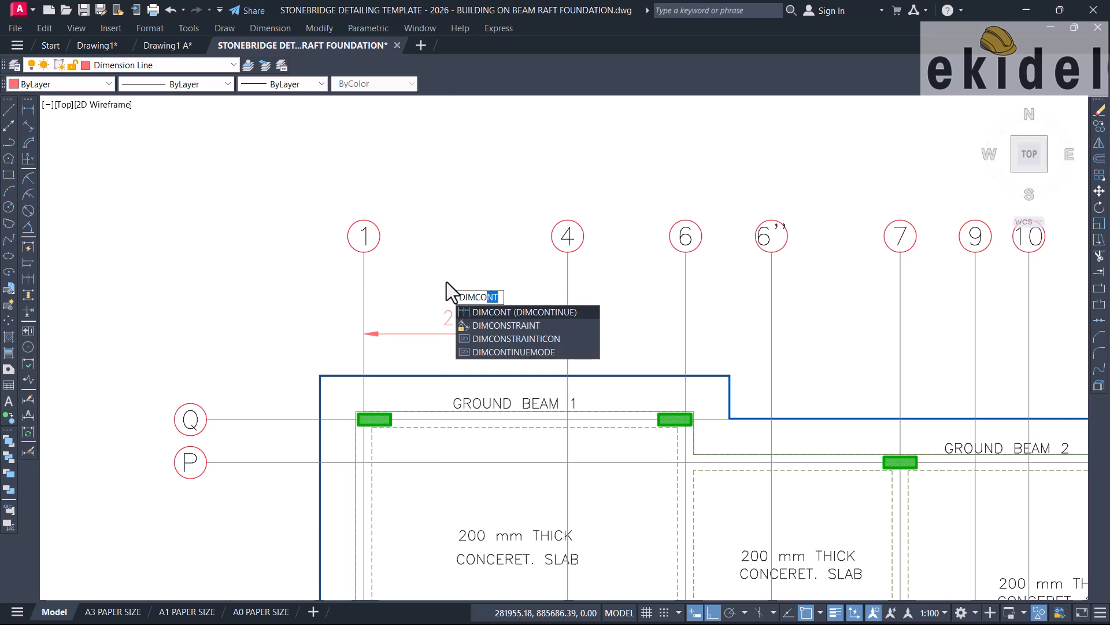
key("Return")
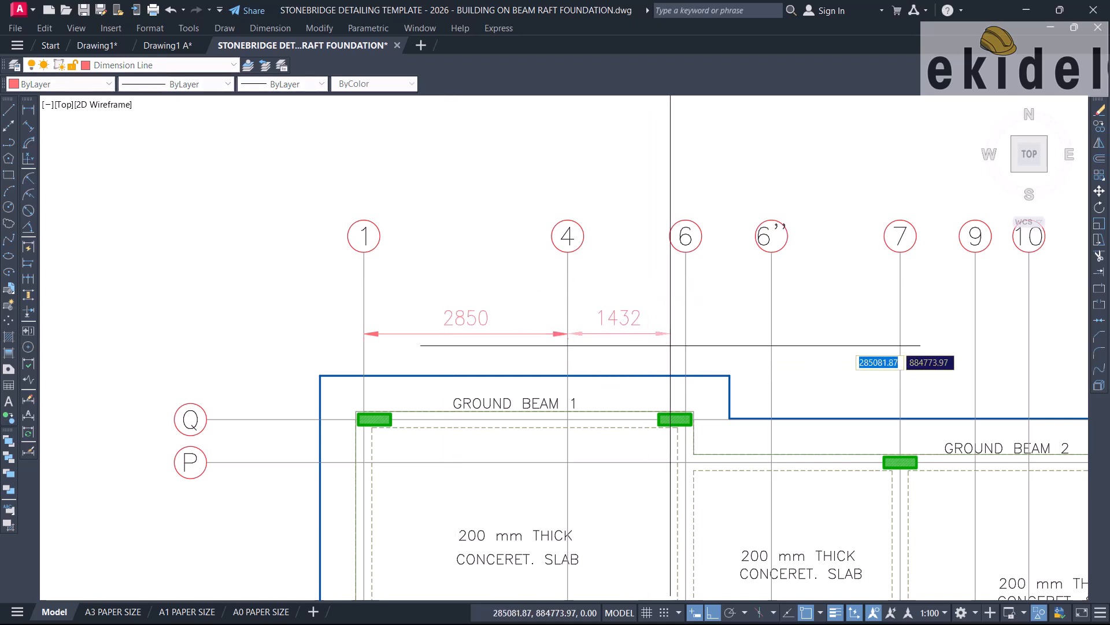
middle_click_drag(670, 346, 571, 349)
left_click(587, 336)
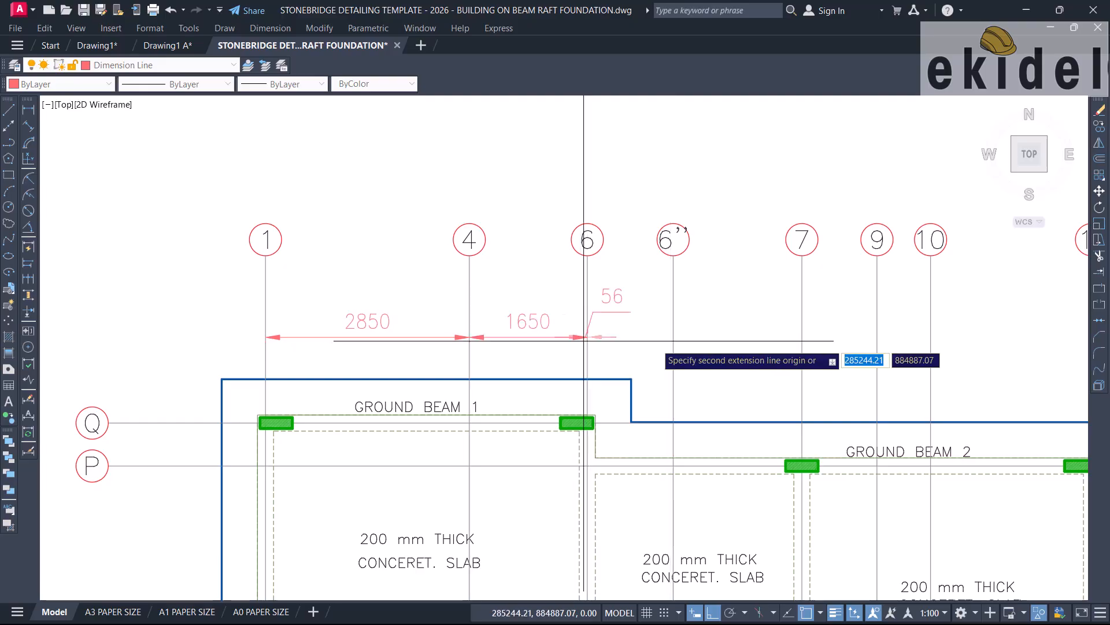
left_click(674, 336)
left_click(801, 337)
middle_click_drag(802, 337, 569, 347)
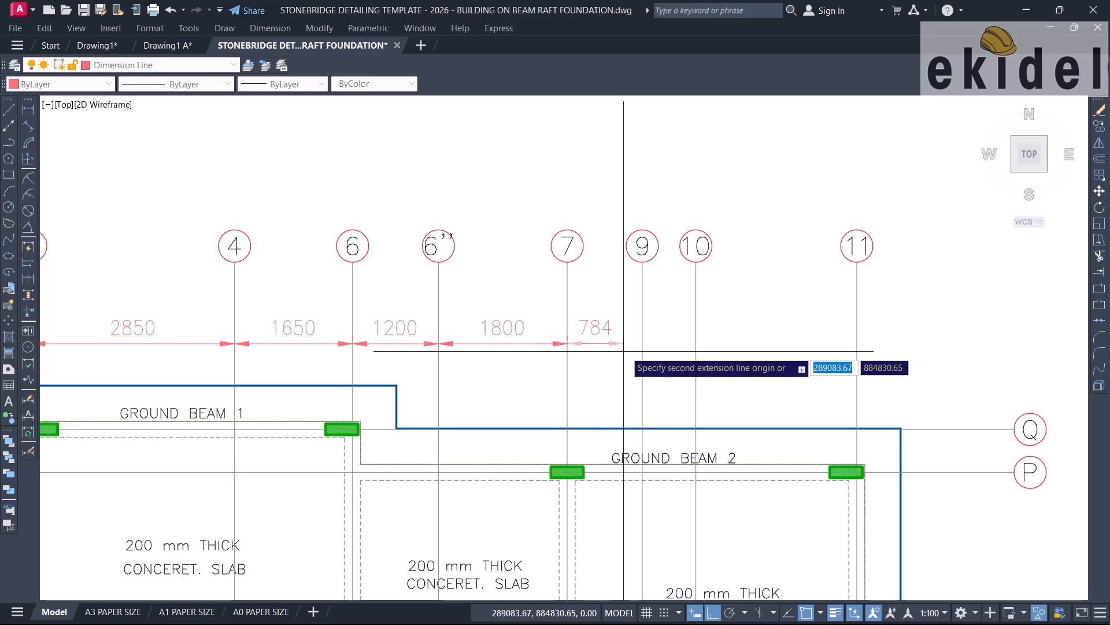
left_click(642, 344)
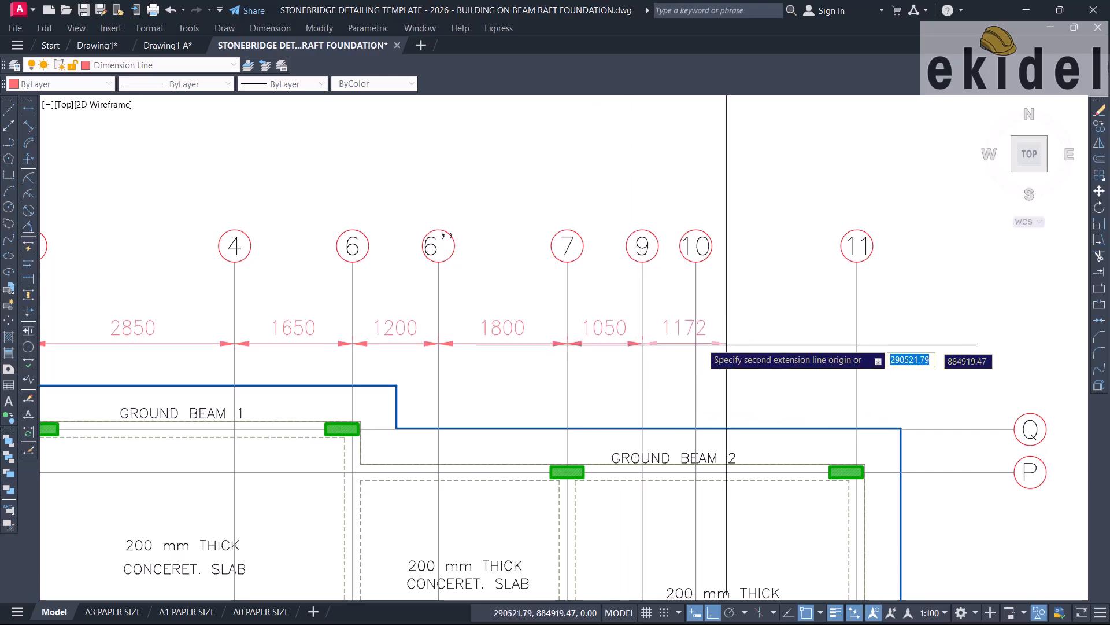
left_click(696, 344)
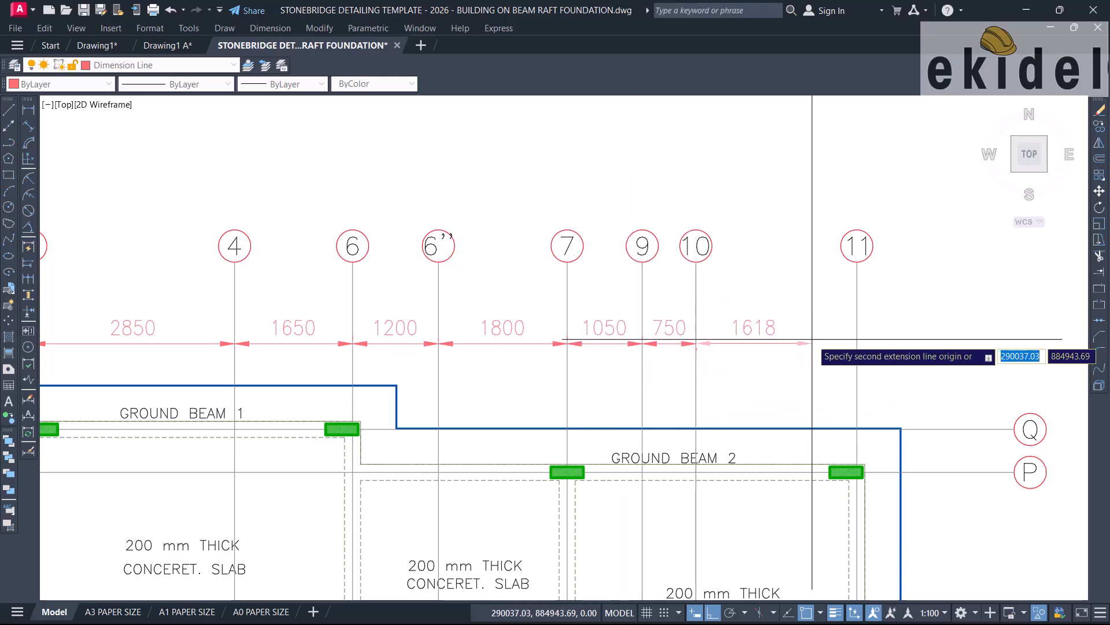
left_click(857, 343)
scroll(857, 344, "down", 4)
key("Escape")
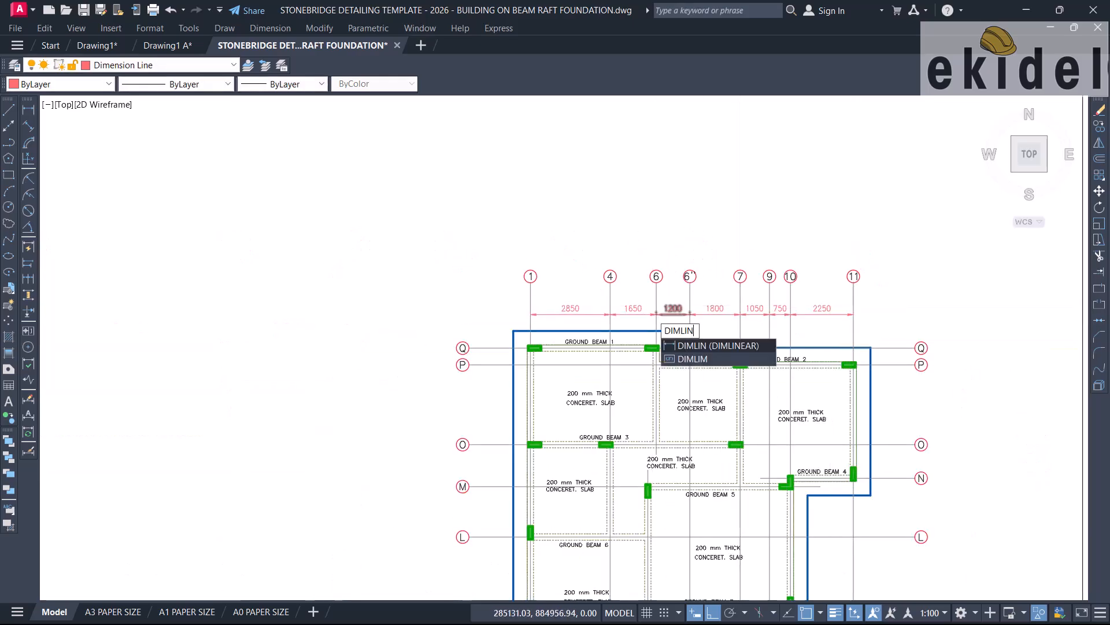
Add an overall linear dimension from grid line 1 to grid line 11, above the chain of grid spacings.
scroll(576, 293, "up", 2)
left_click(504, 297)
scroll(579, 307, "down", 2)
scroll(833, 315, "up", 2)
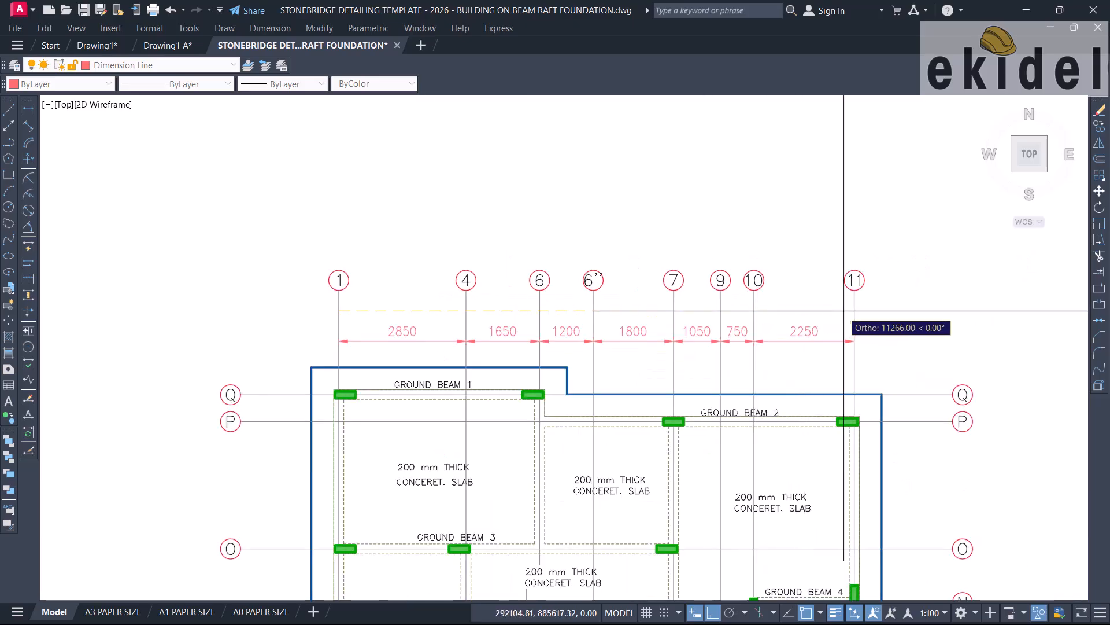
left_click(855, 342)
scroll(647, 320, "up", 3)
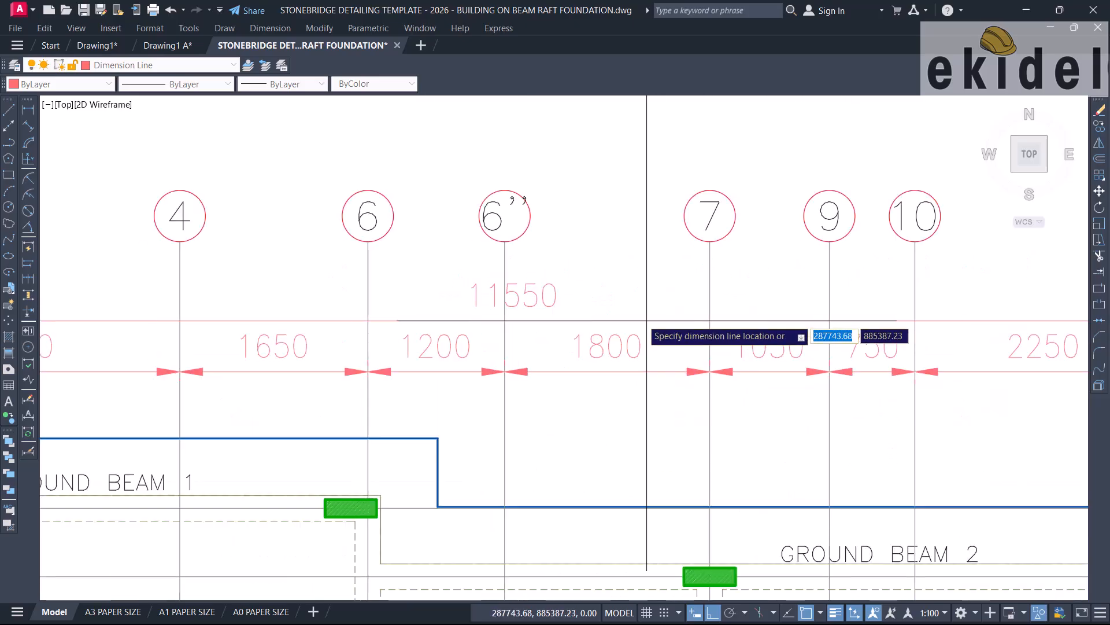
left_click(601, 312)
Shift the overall dimension's text along its line, clear of grid line 6''.
left_click(514, 285)
left_click(558, 306)
scroll(662, 300, "down", 2)
scroll(662, 298, "down", 2)
key("Escape")
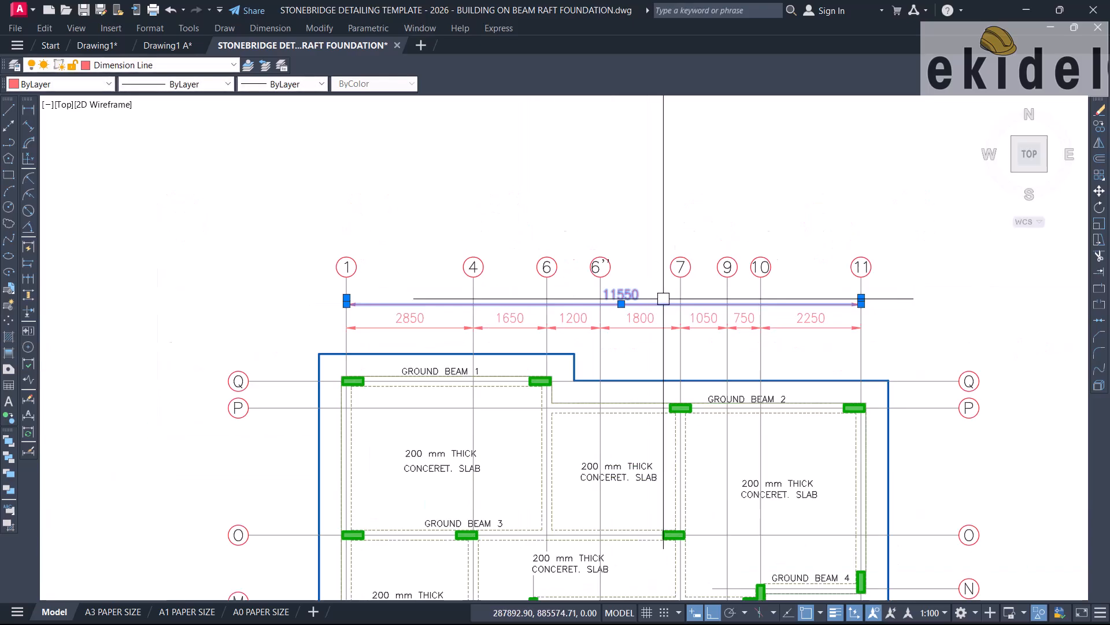
Add a vertical linear dimension between grid lines Q and P, between their bubbles and the raft's outer edge.
left_click(29, 106)
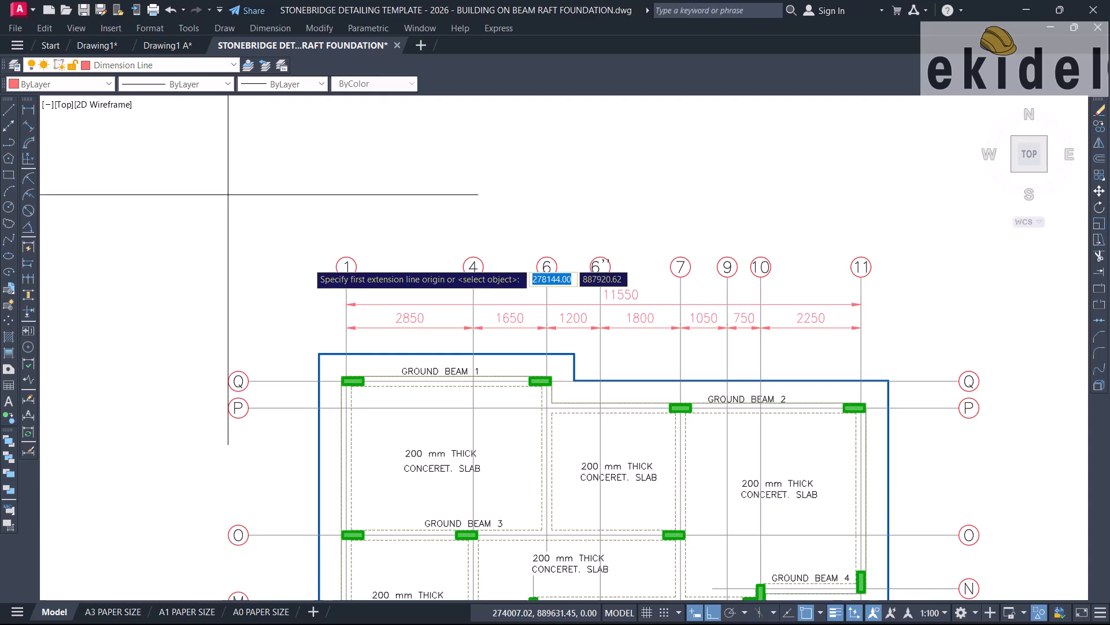
scroll(532, 272, "down", 2)
middle_click_drag(536, 328, 578, 288)
scroll(457, 298, "up", 2)
left_click(372, 301)
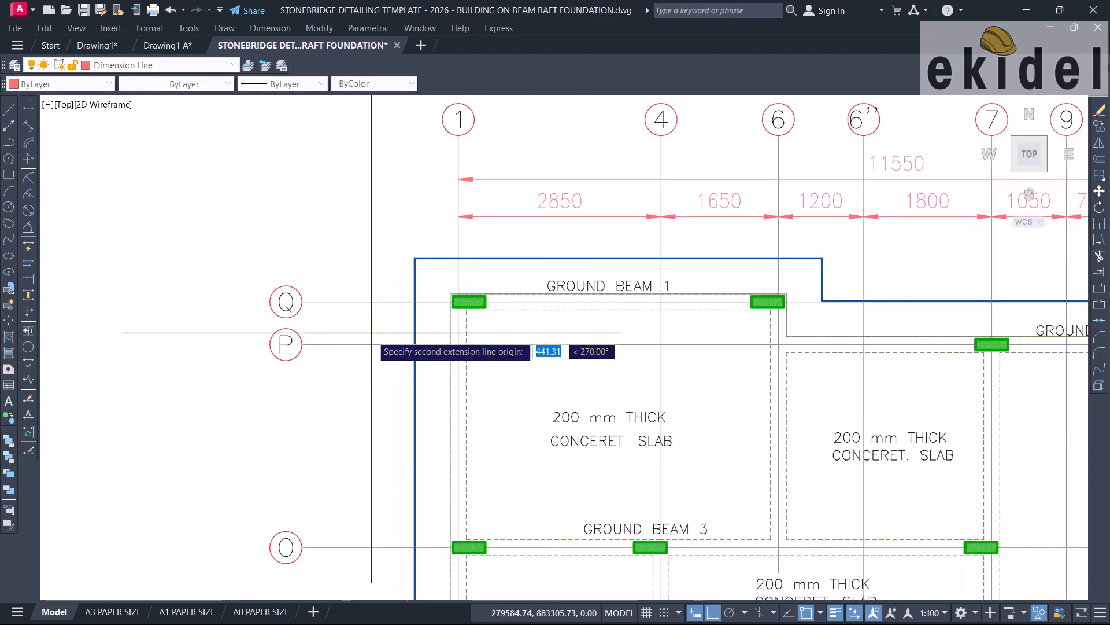
left_click(372, 344)
left_click(372, 346)
left_click(360, 391)
left_click(357, 397)
Move the dimension between grid lines Q and P horizontally, slightly closer to the raft's edge.
scroll(359, 324, "up", 2)
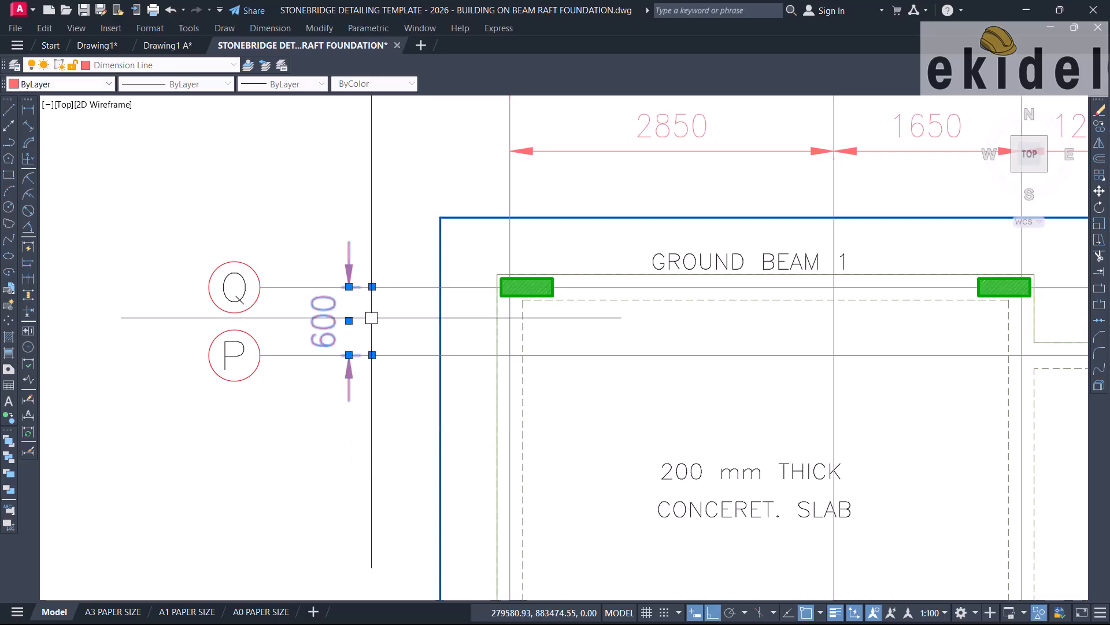
type("m")
key("Return")
left_click(367, 251)
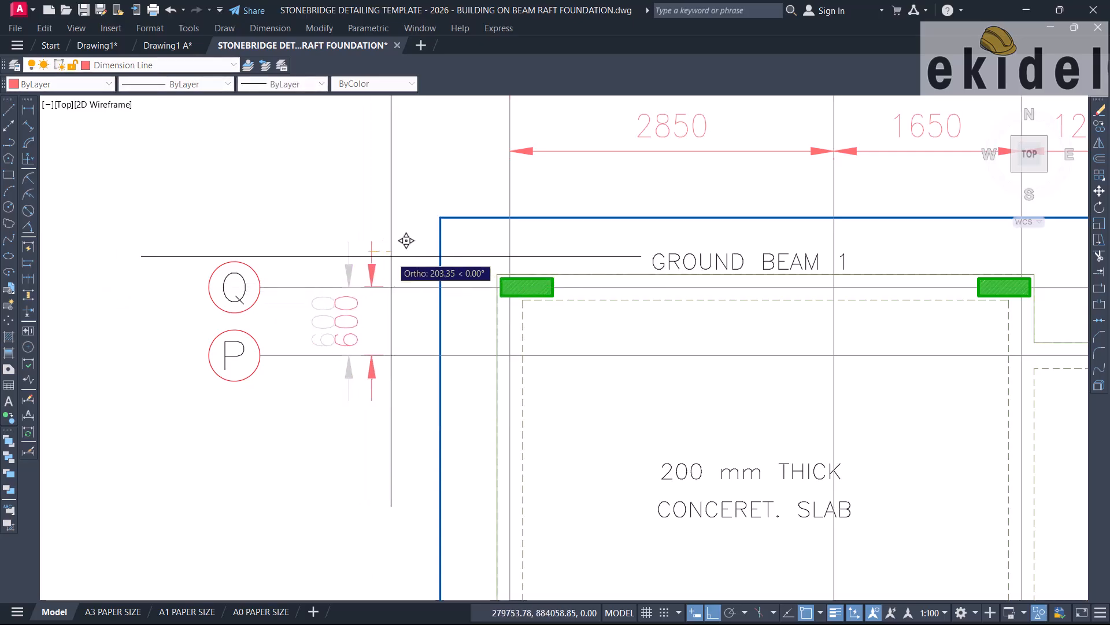
Continue the vertical dimension chain from grid line P through grid lines O, M and L.
type("DIMCONT")
key("Return")
scroll(386, 393, "down", 2)
middle_click_drag(385, 350, 383, 207)
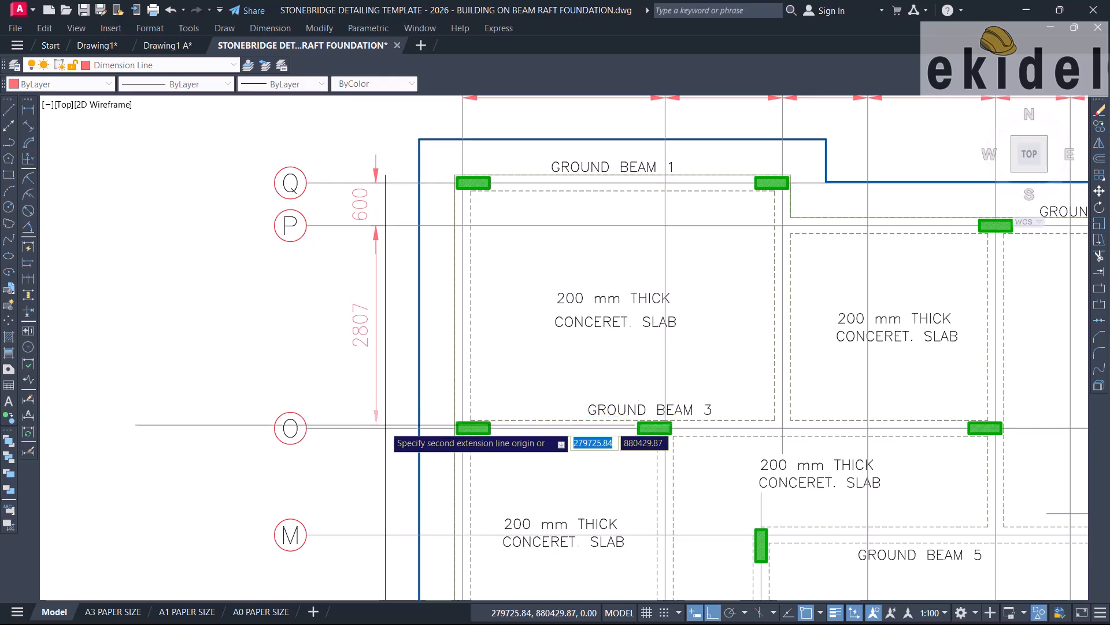
left_click(393, 428)
left_click(388, 534)
middle_click_drag(390, 496, 376, 346)
scroll(376, 346, "down", 2)
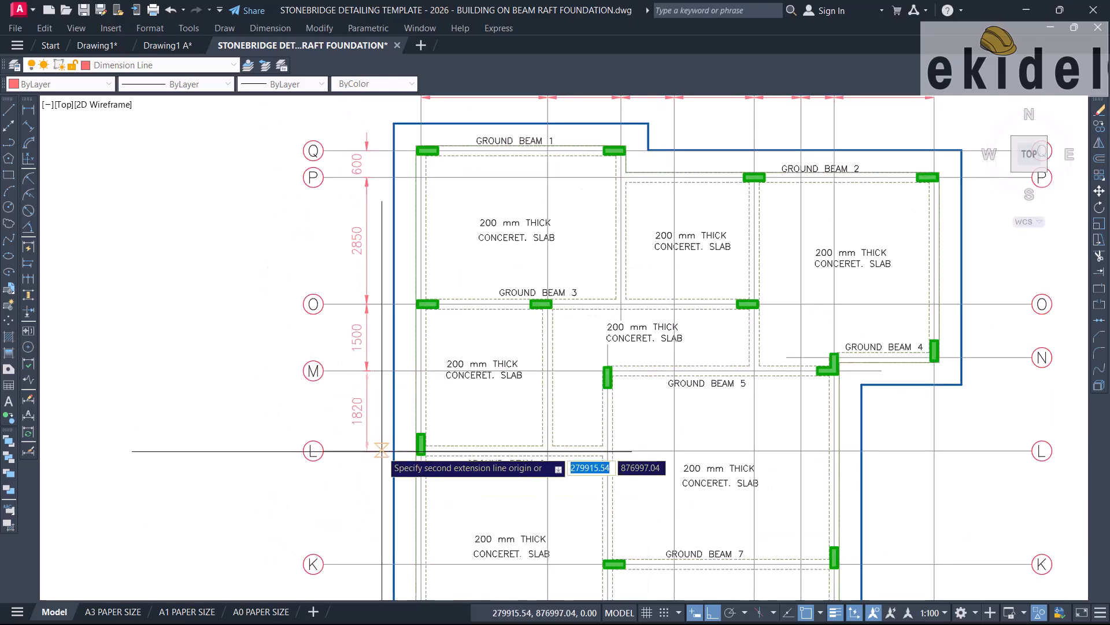
left_click(370, 451)
scroll(370, 451, "down", 2)
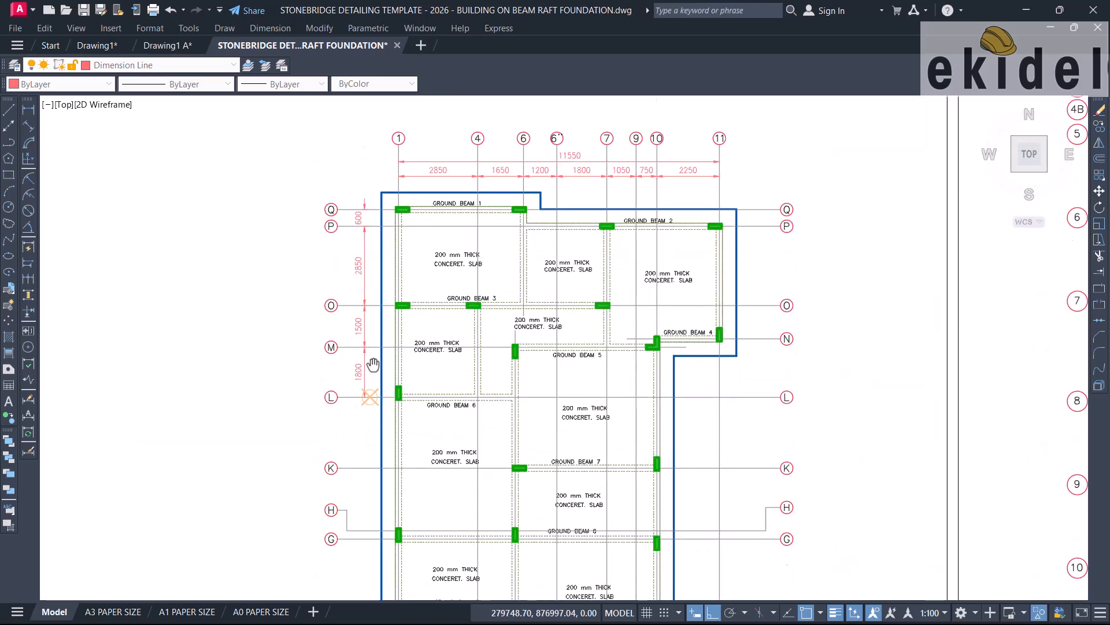
scroll(371, 396, "up", 2)
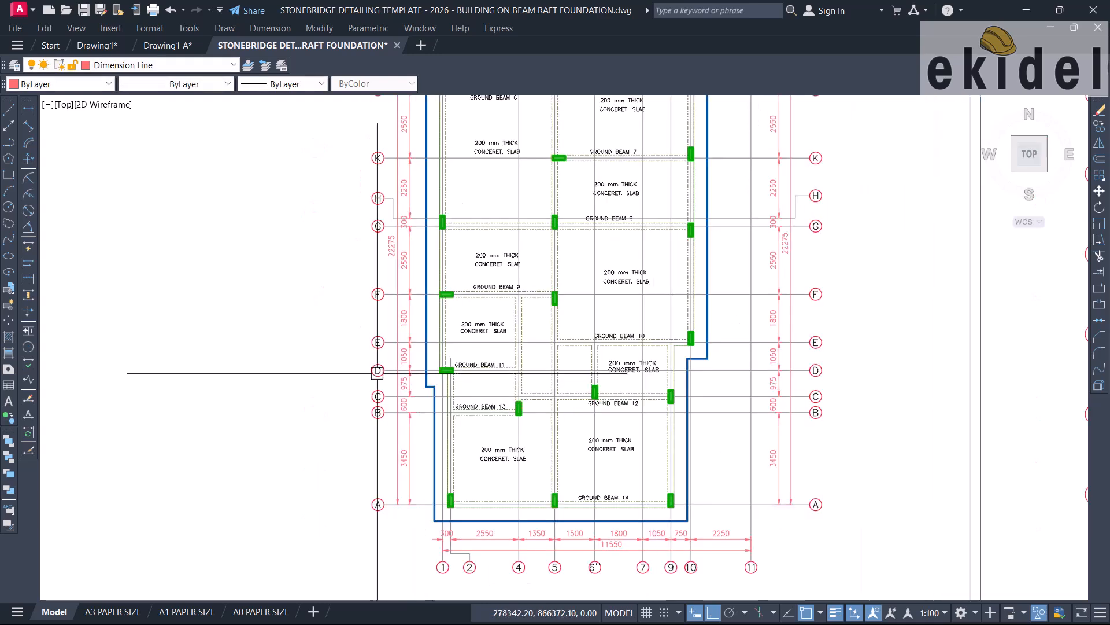
Add a vertical linear dimension from the raft's stepped upper edge to the outer edge of Ground Beam 2, near grid line 6''.
middle_click_drag(332, 390, 346, 452)
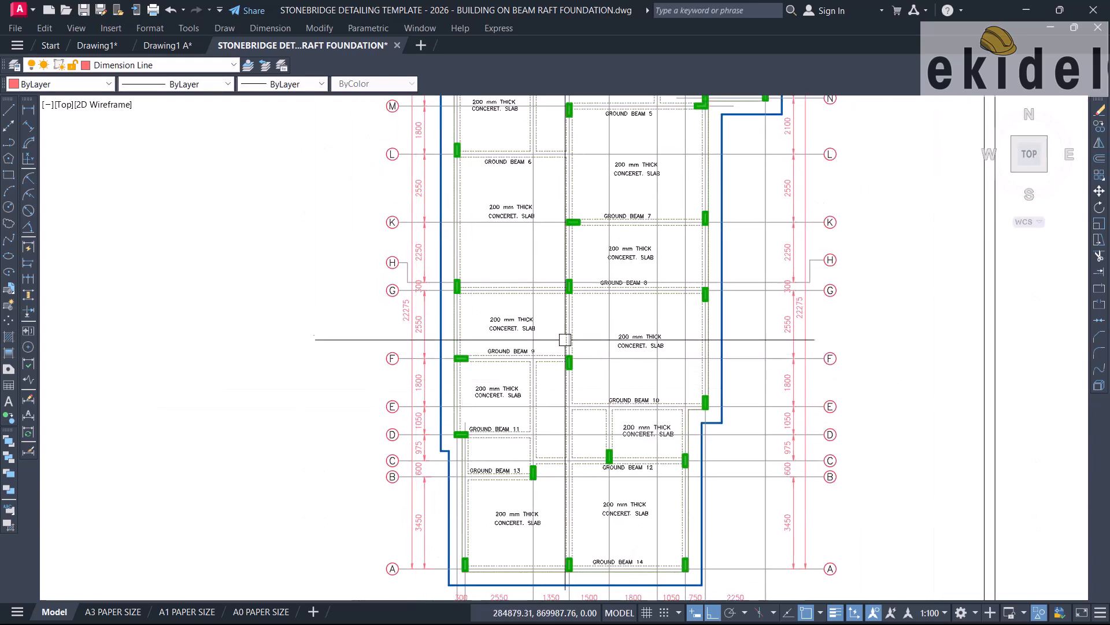
middle_click_drag(592, 273, 585, 497)
scroll(715, 168, "up", 3)
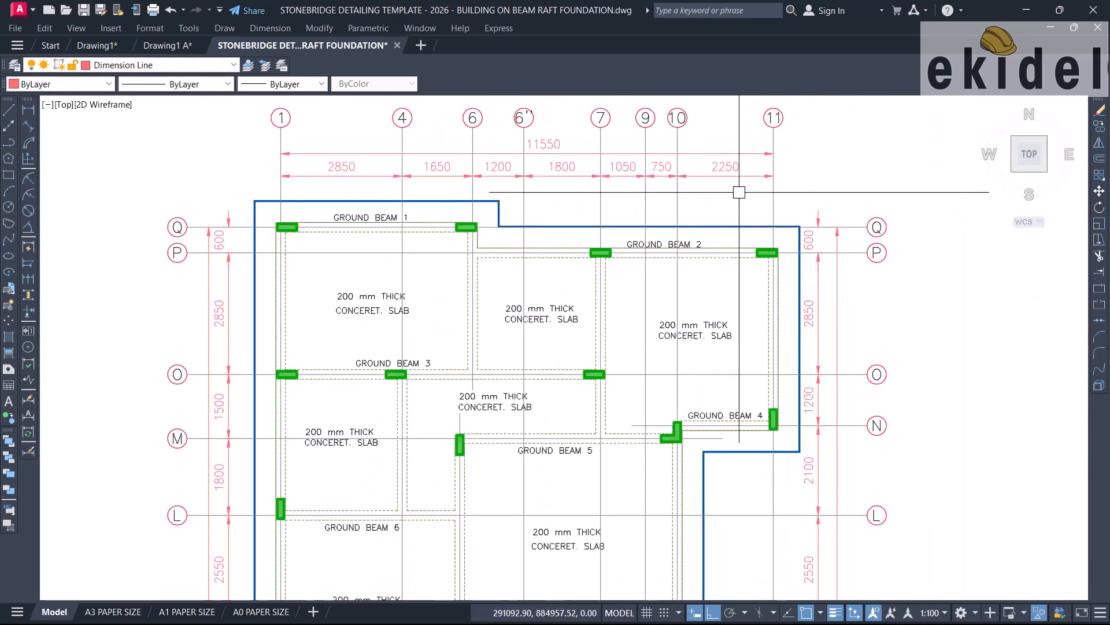
scroll(759, 276, "down", 3)
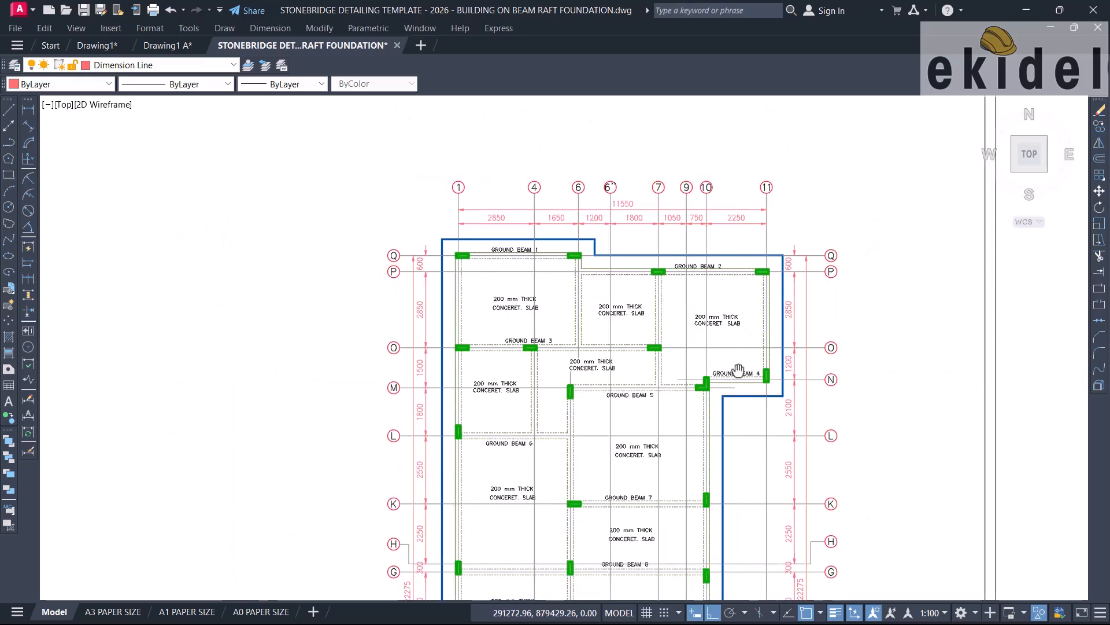
scroll(636, 313, "up", 5)
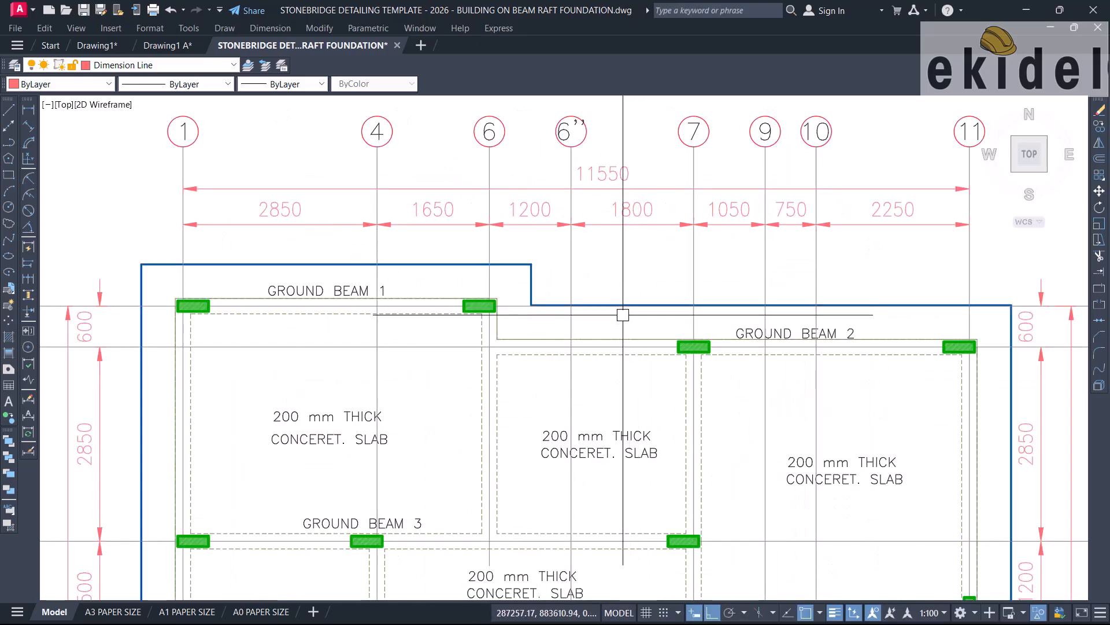
left_click(28, 109)
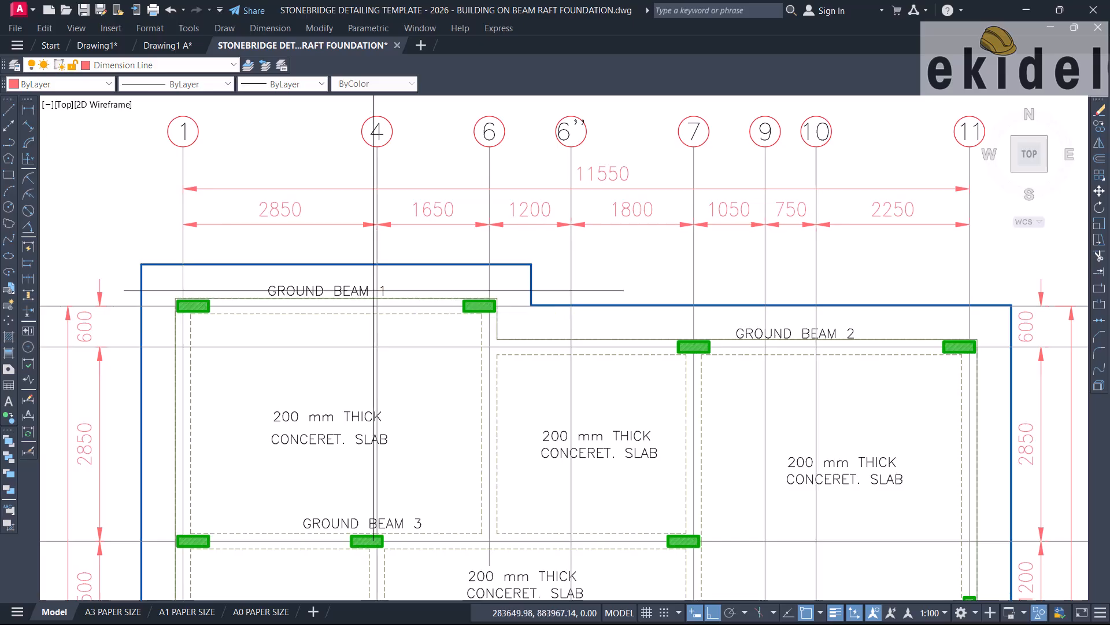
scroll(578, 310, "up", 4)
scroll(639, 298, "up", 3)
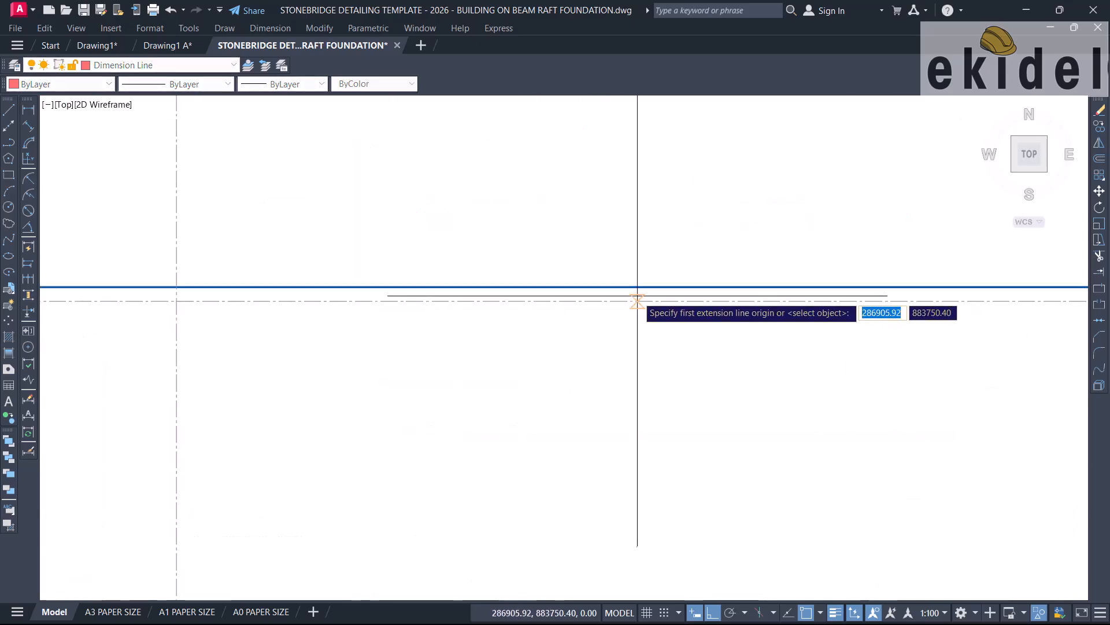
left_click(639, 287)
scroll(639, 286, "down", 4)
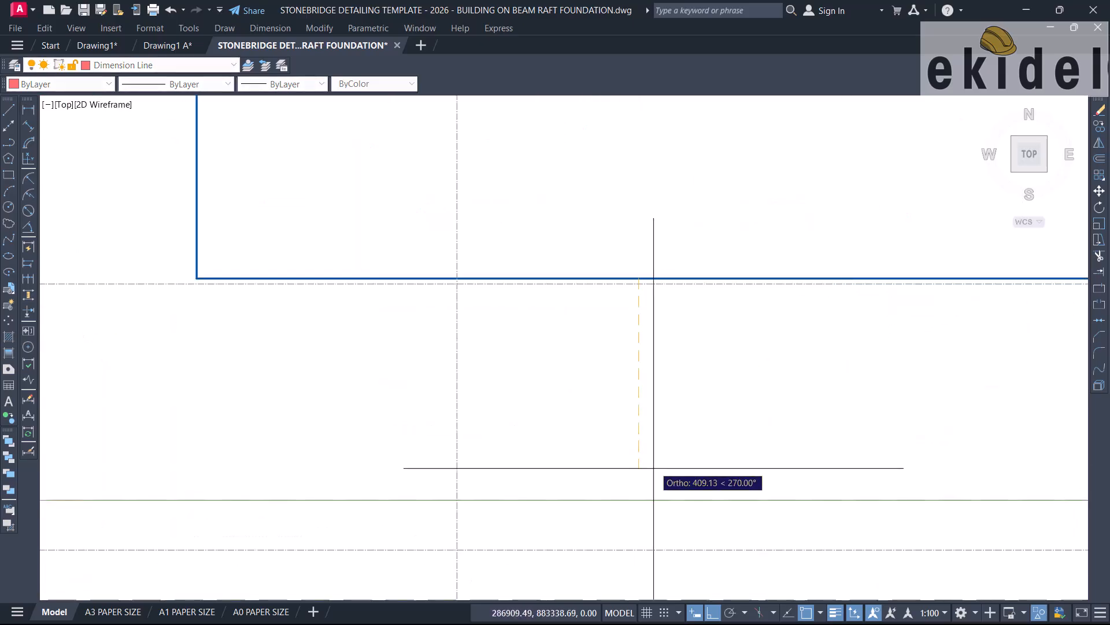
left_click(638, 499)
scroll(645, 471, "down", 4)
scroll(641, 364, "up", 2)
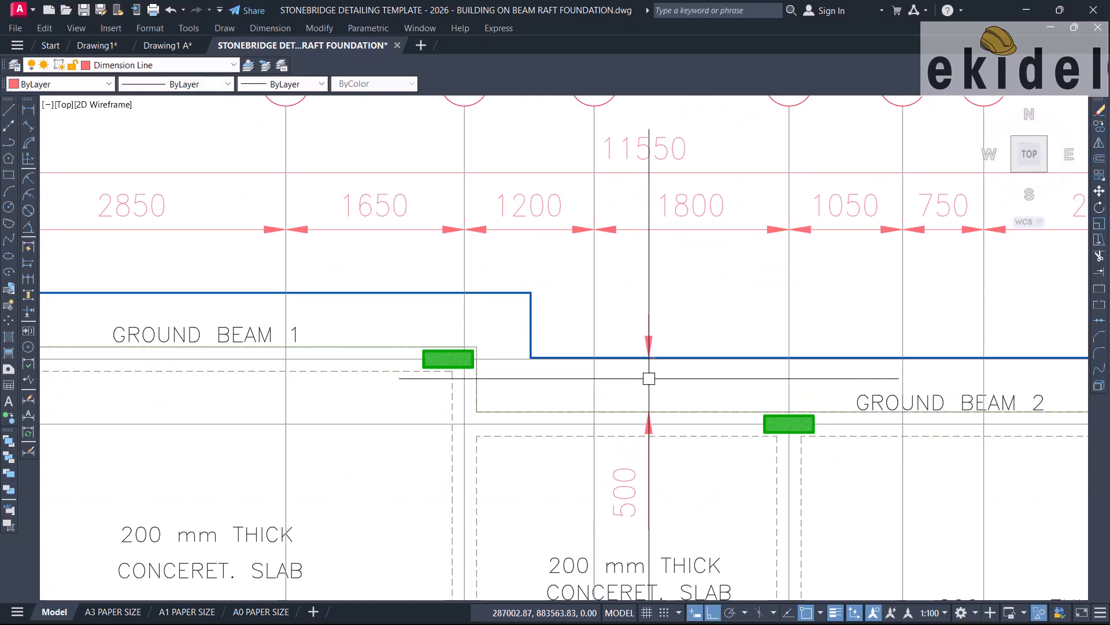
Place the raft-edge offset dimension's text between its arrows and move the dimension horizontally, clear of grid line 6''.
left_click(624, 491)
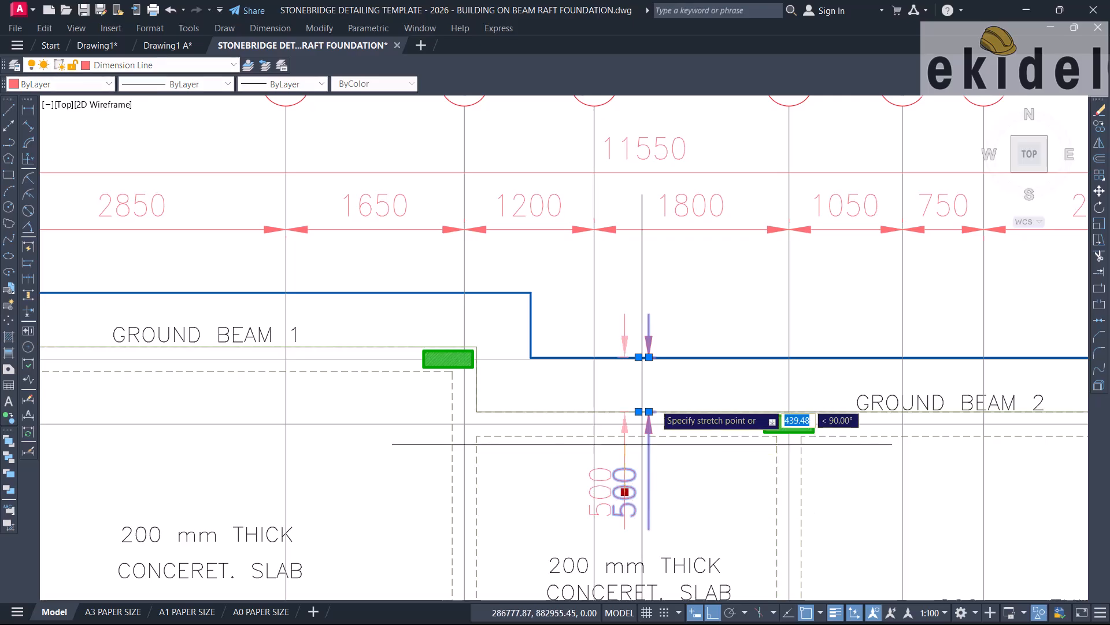
key("Escape")
scroll(656, 375, "up", 5)
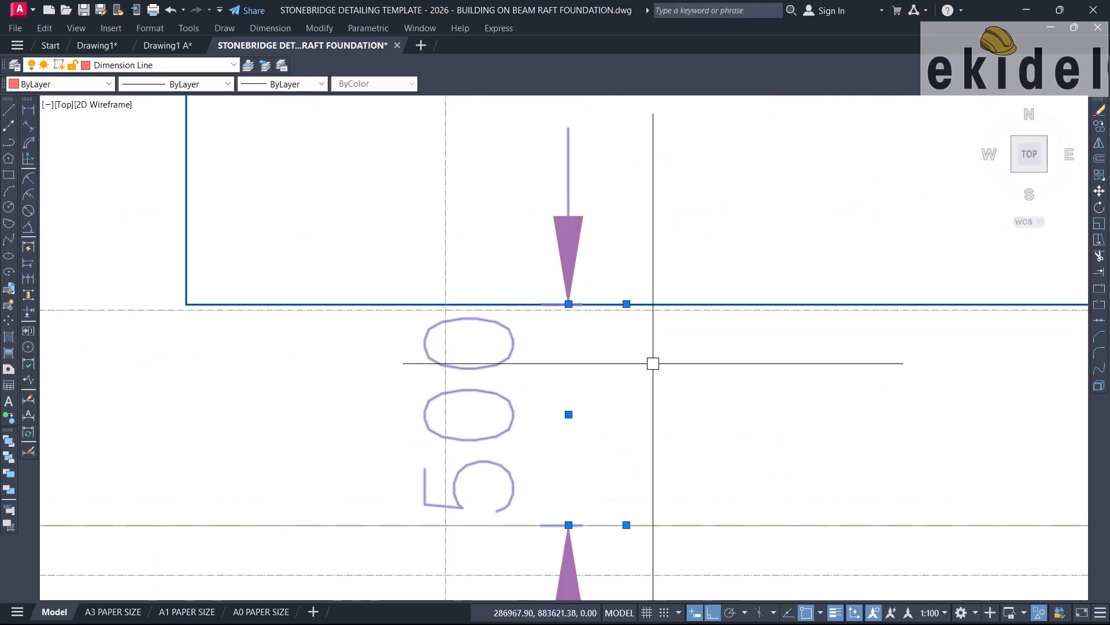
key("m")
key("Return")
left_click(616, 371)
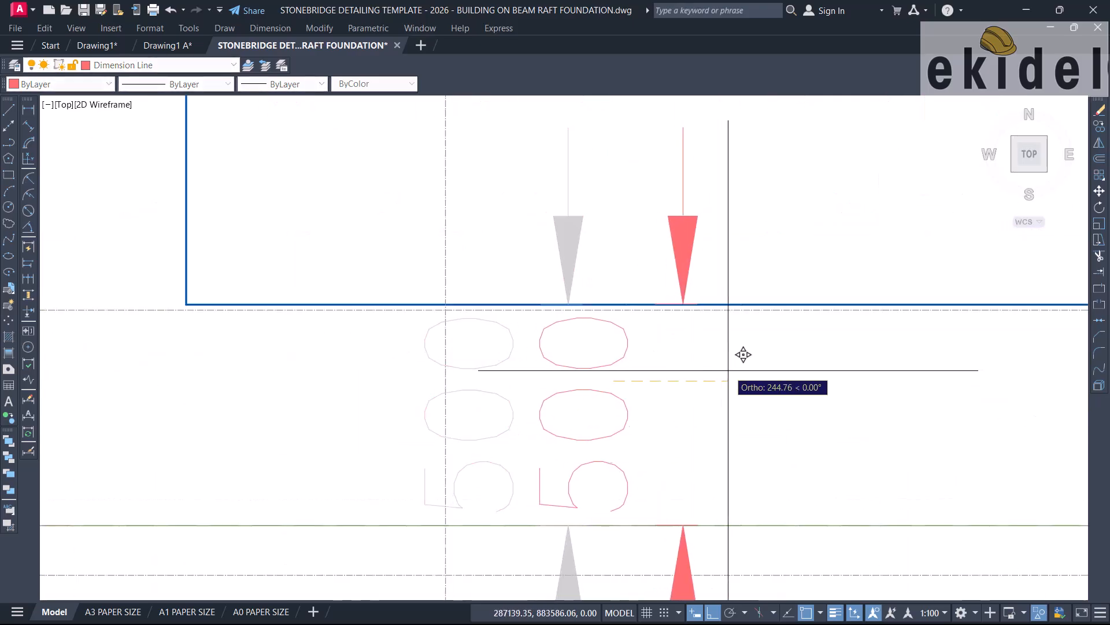
left_click(756, 369)
scroll(751, 359, "down", 5)
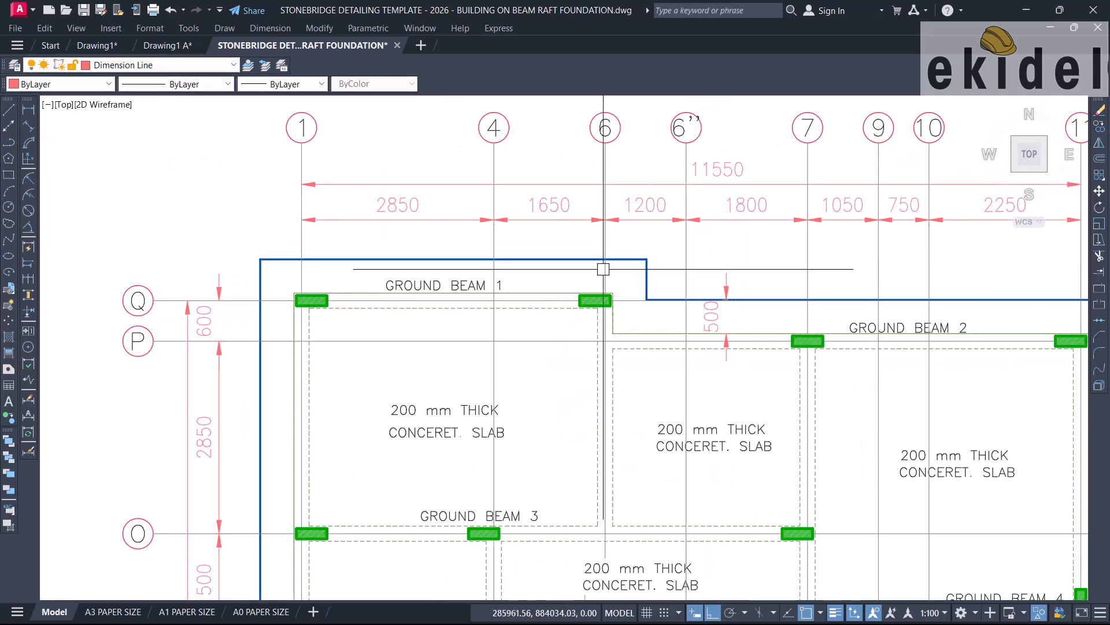
Match the properties of a dimension on the neighbouring reference raft plan to the offset dimension above Ground Beam 2.
left_click(28, 109)
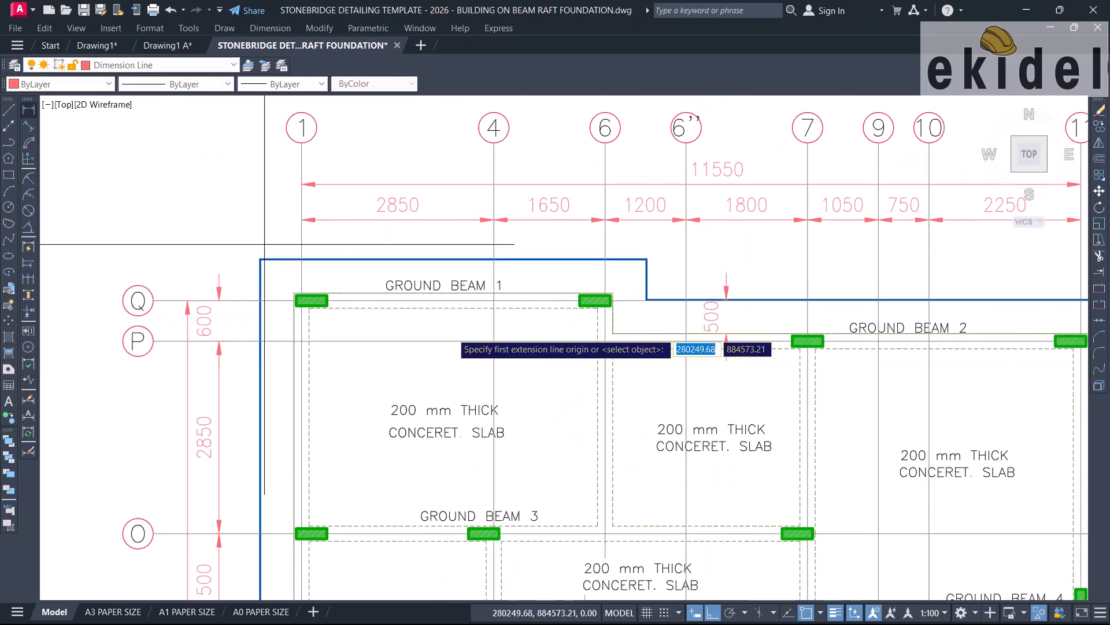
scroll(483, 334, "down", 2)
type("ma")
key("Return")
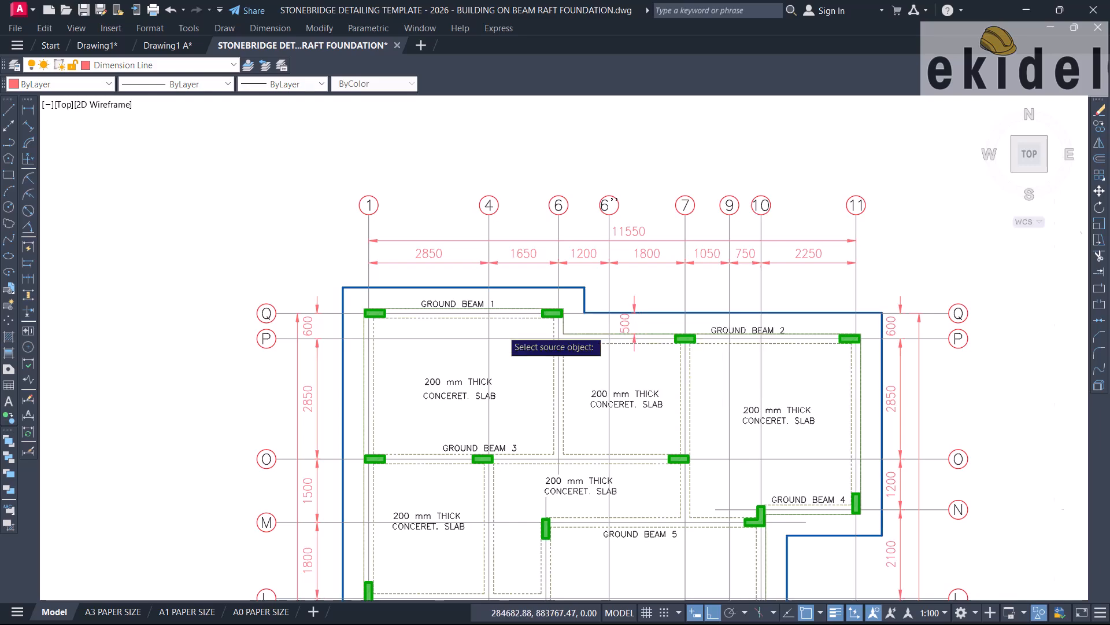
scroll(502, 335, "down", 6)
scroll(850, 167, "up", 2)
scroll(825, 176, "up", 4)
left_click(682, 167)
scroll(567, 278, "down", 4)
scroll(530, 341, "up", 4)
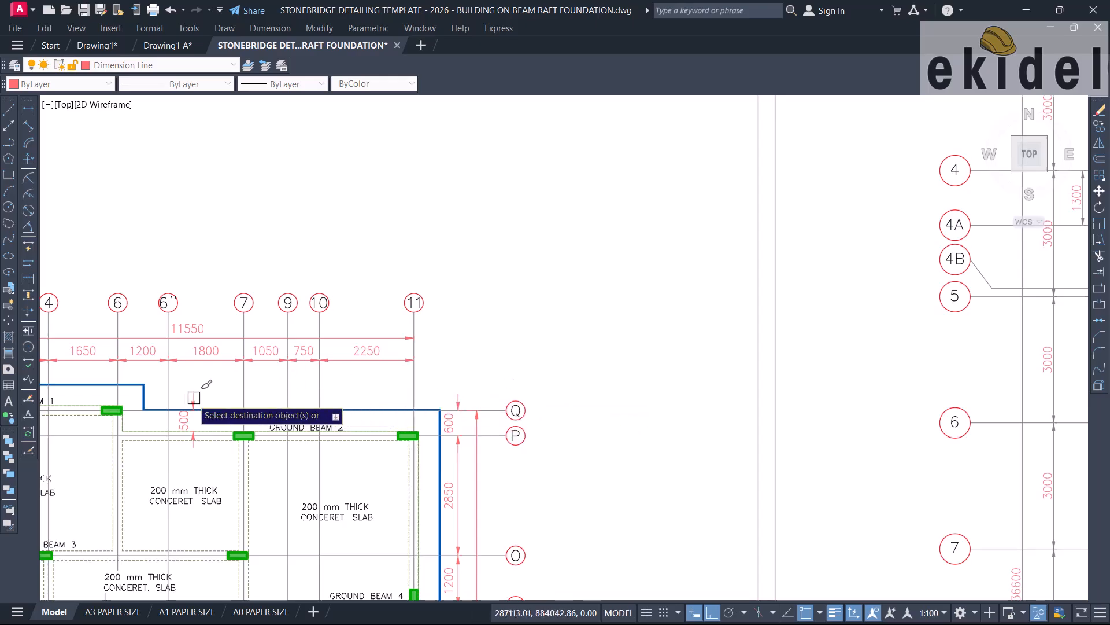
middle_click_drag(209, 395, 571, 352)
scroll(527, 368, "up", 2)
middle_click_drag(477, 353, 464, 394)
key("Escape")
scroll(464, 394, "down", 4)
Match the properties of a grid dimension on the reference plan to the overall dimension between grid lines 1 and 11.
key("space")
middle_click_drag(1007, 257, 416, 597)
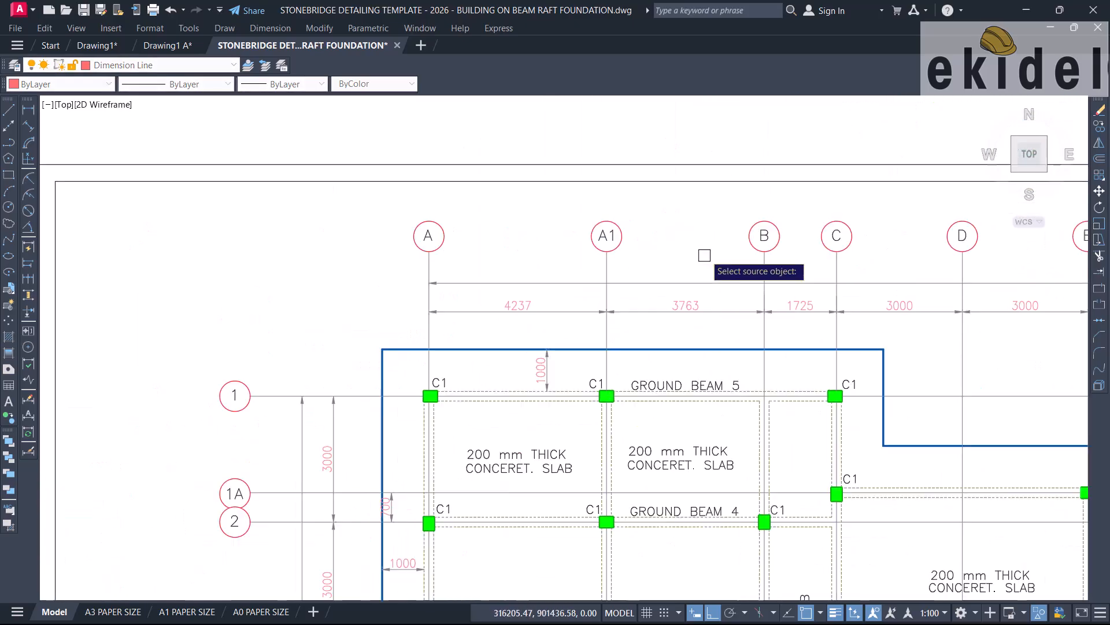
scroll(701, 263, "up", 4)
left_click(683, 336)
scroll(829, 291, "down", 6)
middle_click_drag(515, 366, 962, 183)
scroll(798, 325, "up", 4)
scroll(742, 411, "up", 4)
left_click(746, 428)
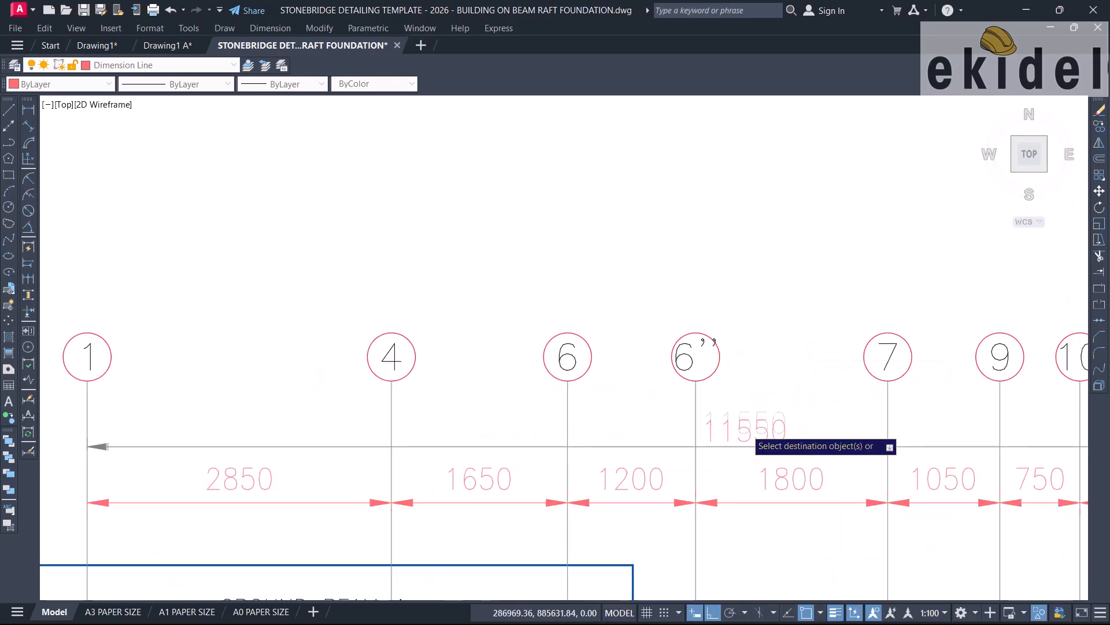
Apply the same matched properties to the chain of grid spacing dimensions between grid lines 1 and 11.
left_click(772, 484)
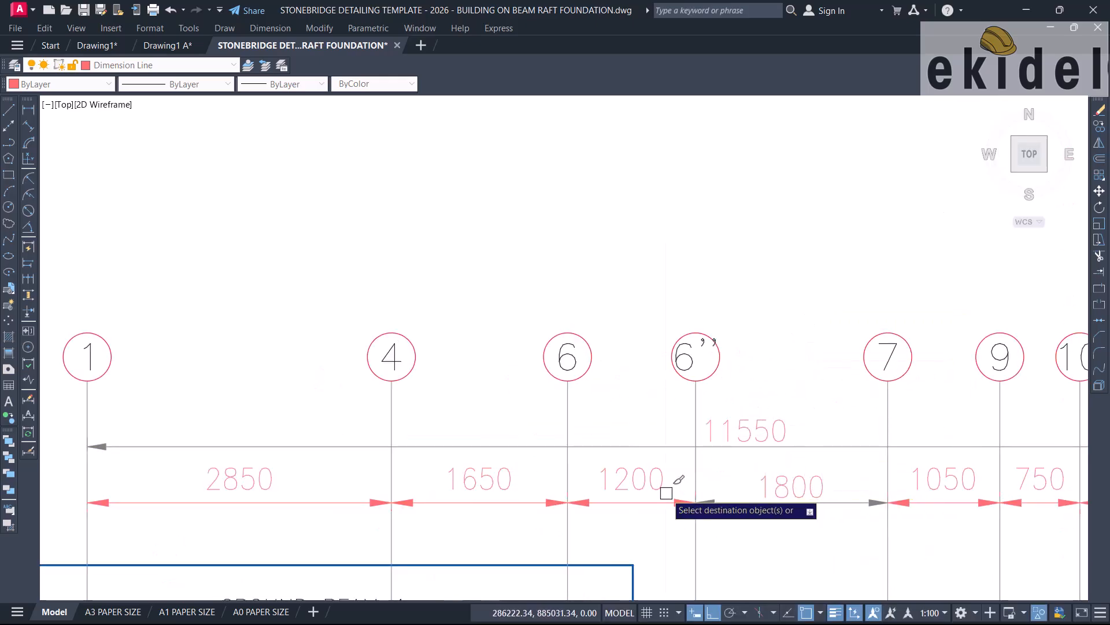
left_click(573, 508)
left_click(439, 502)
left_click(307, 503)
scroll(300, 509, "down", 4)
scroll(555, 475, "up", 2)
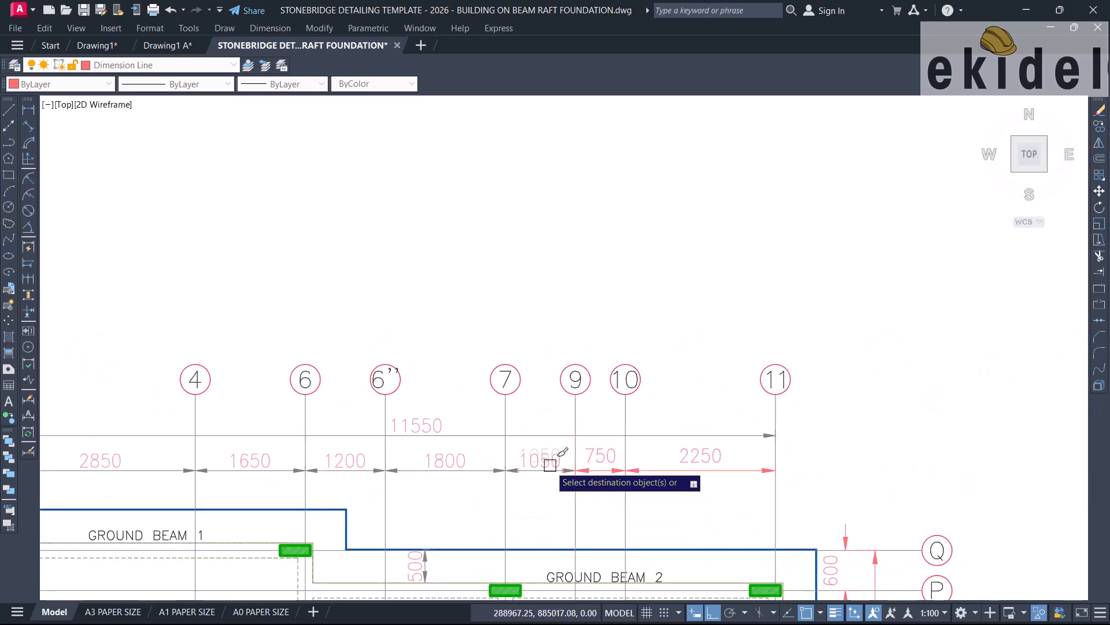
left_click(607, 466)
left_click(718, 462)
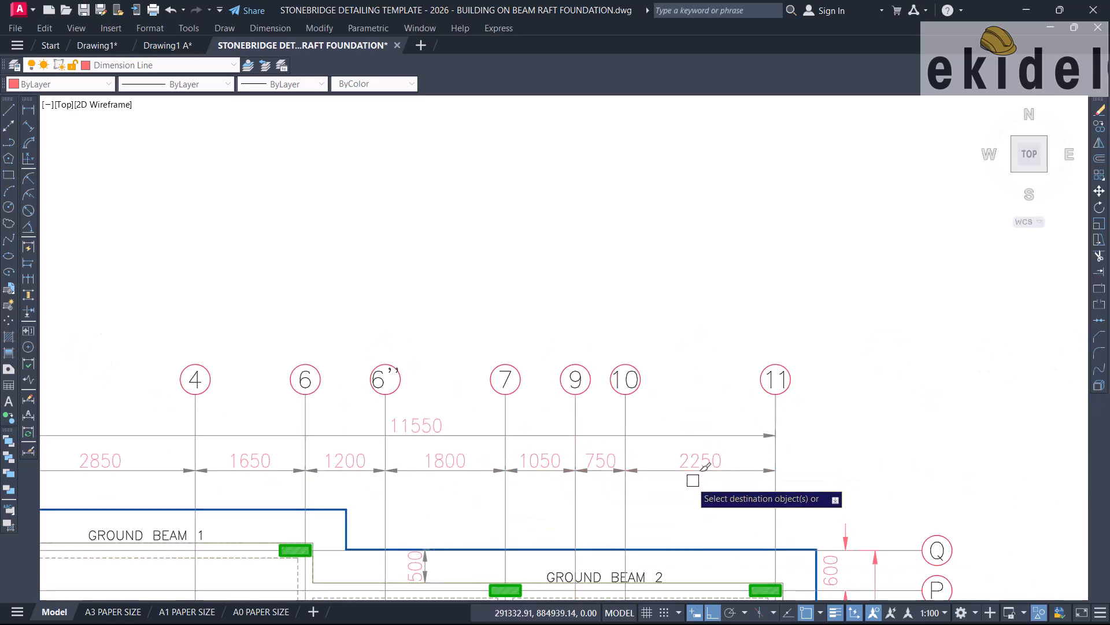
scroll(562, 440, "down", 2)
scroll(562, 437, "down", 2)
key("Escape")
Check which layer the reference plan's dimension between grid lines A1 and B is on.
middle_click_drag(736, 394, 476, 493)
middle_click_drag(776, 314, 475, 521)
scroll(666, 337, "up", 4)
left_click(741, 369)
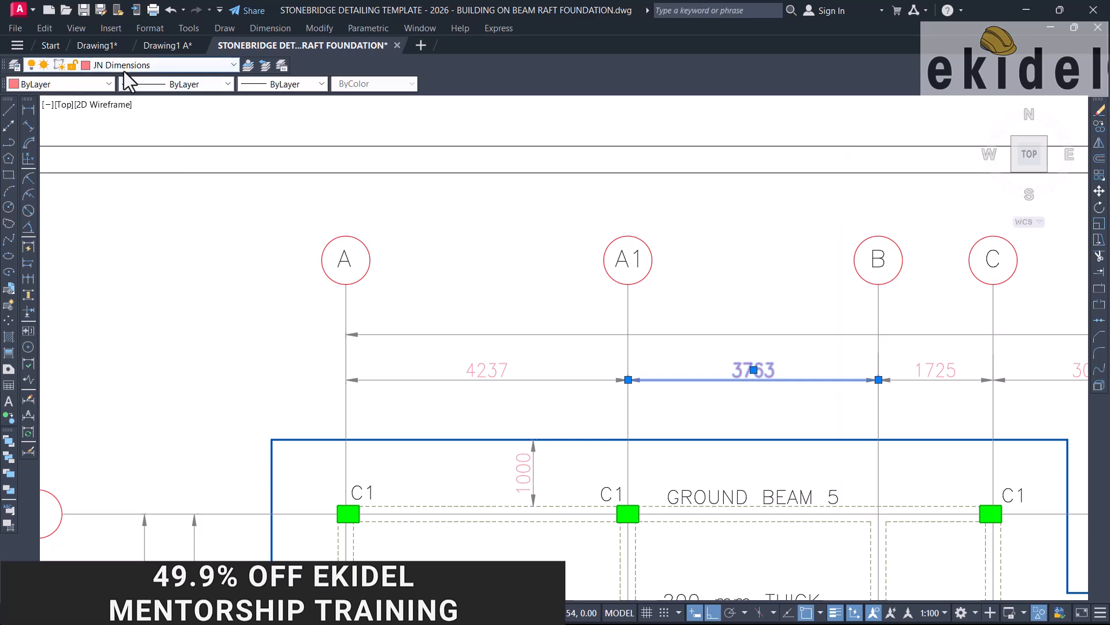
left_click(1087, 165)
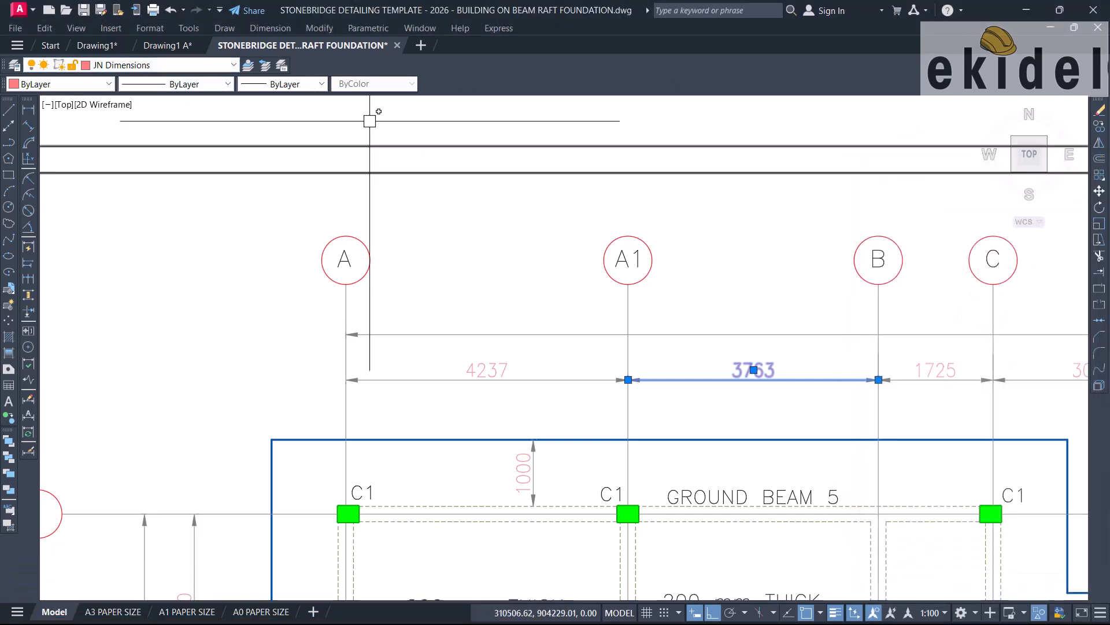
scroll(505, 185, "down", 5)
key("Escape")
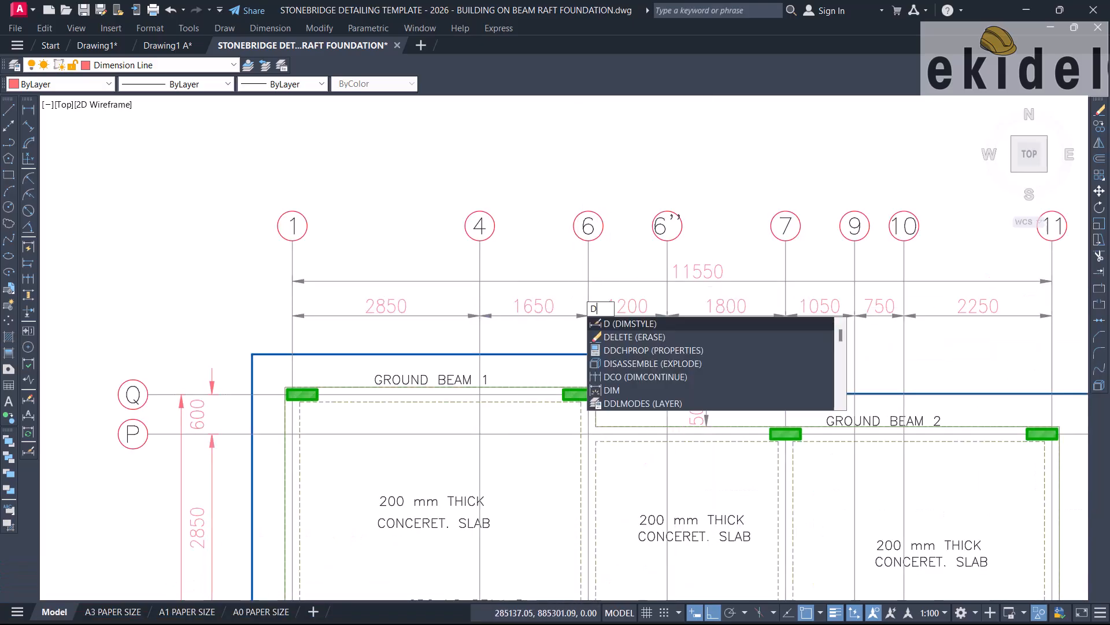
Modify the STB DIM 100 - PLAN dimension style so its dimension lines use Color 8.
key("Escape")
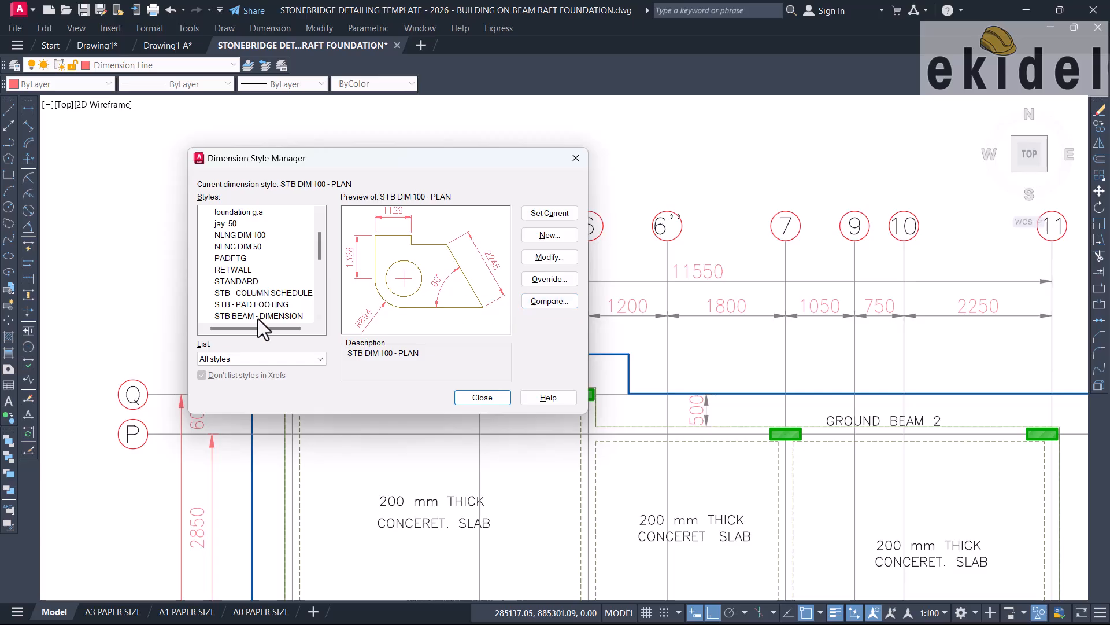
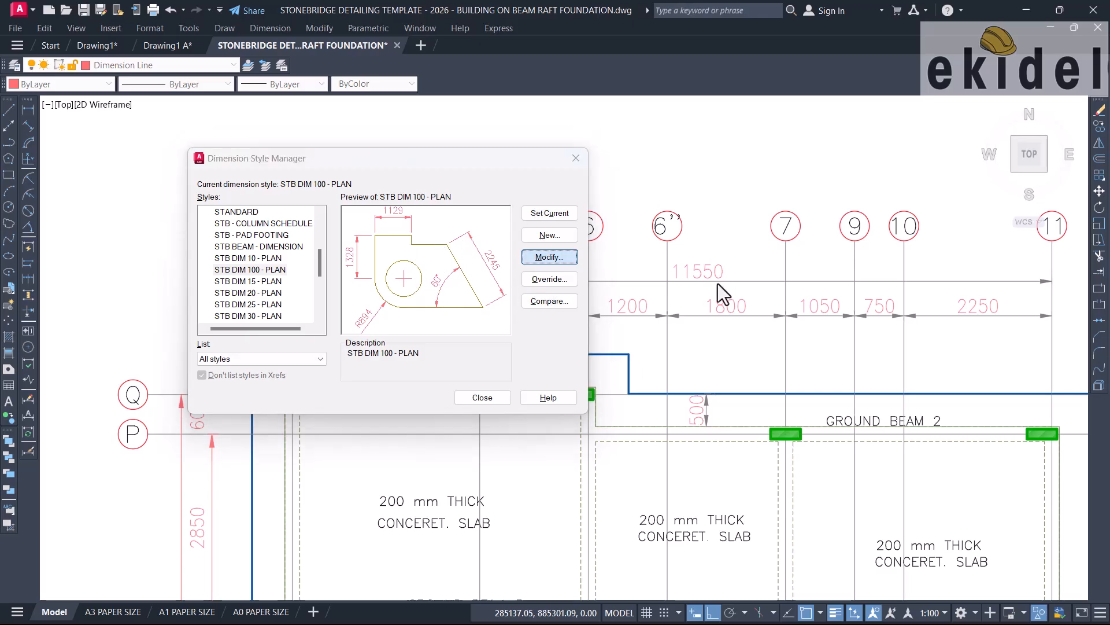
left_click(547, 257)
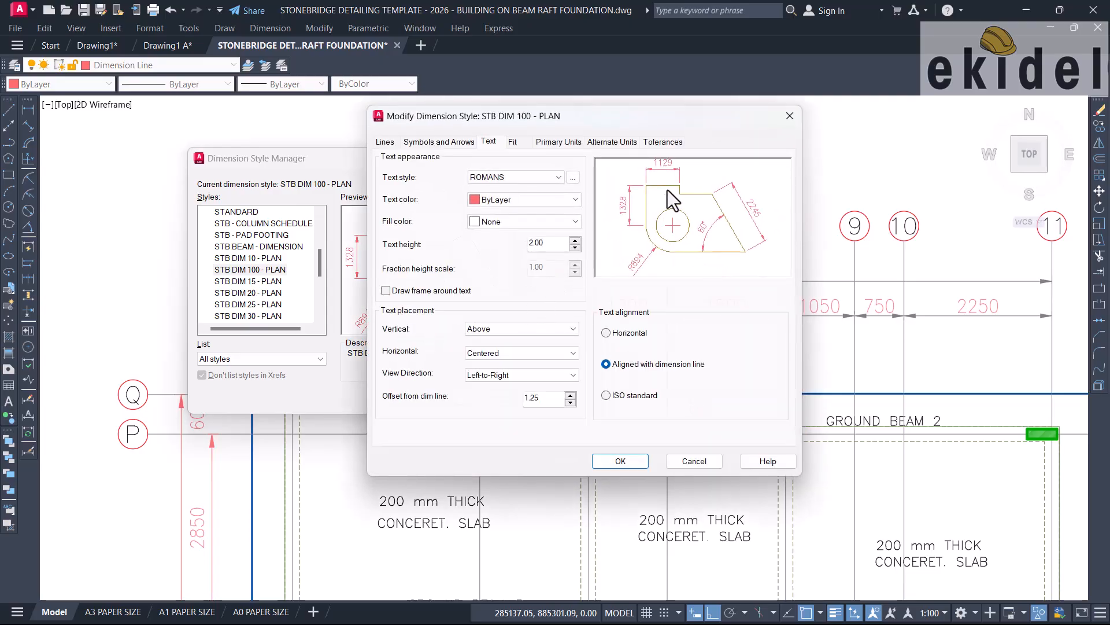
left_click_drag(578, 120, 719, 129)
left_click(525, 151)
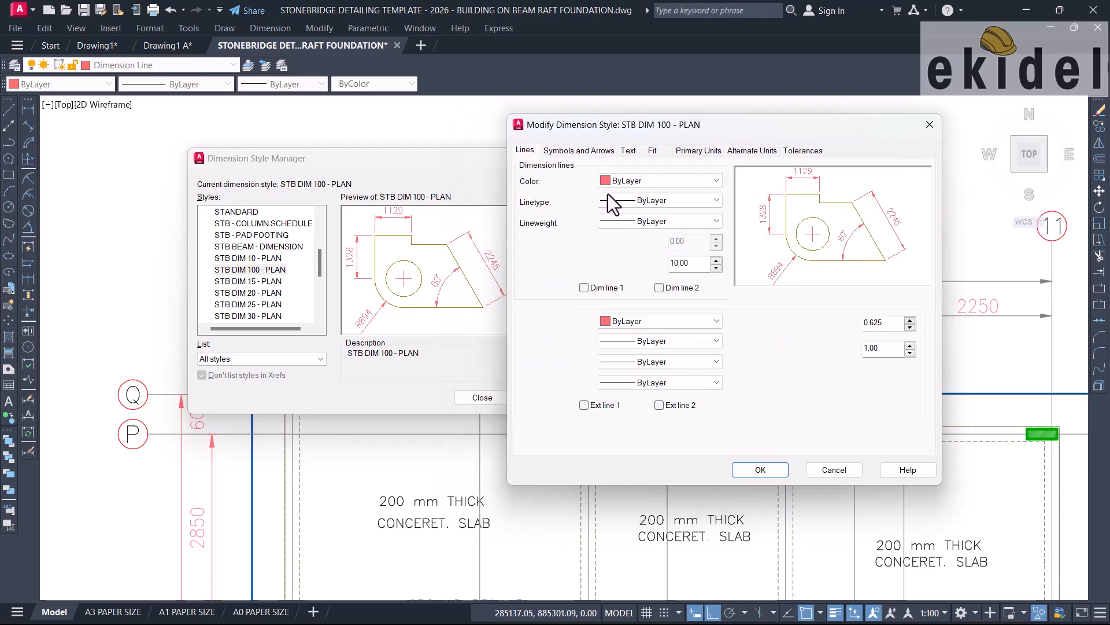
left_click(688, 181)
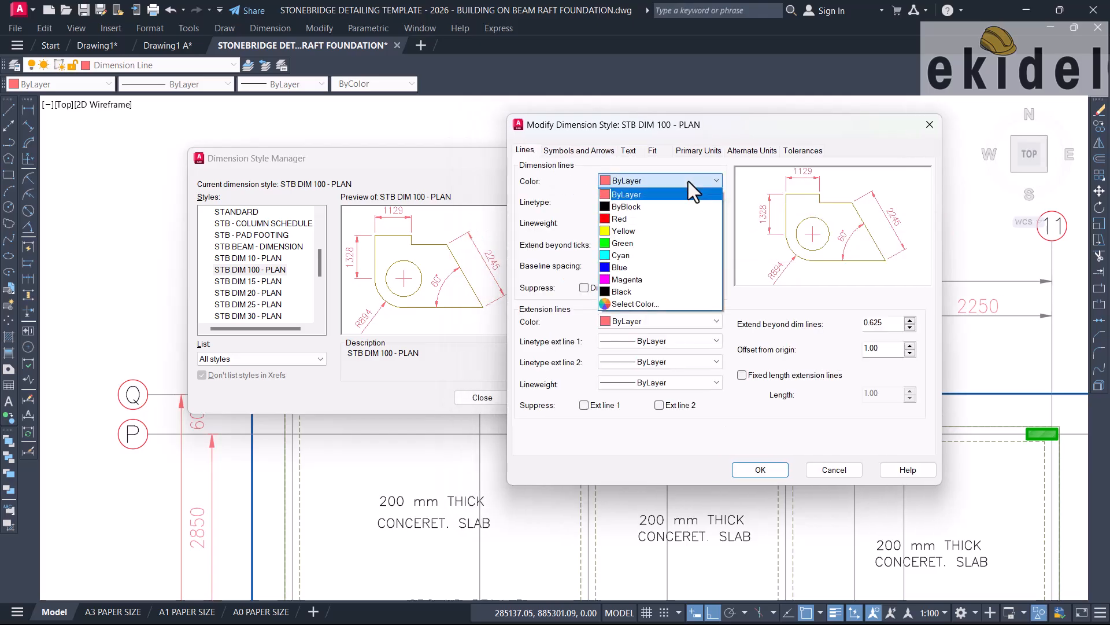
left_click(633, 306)
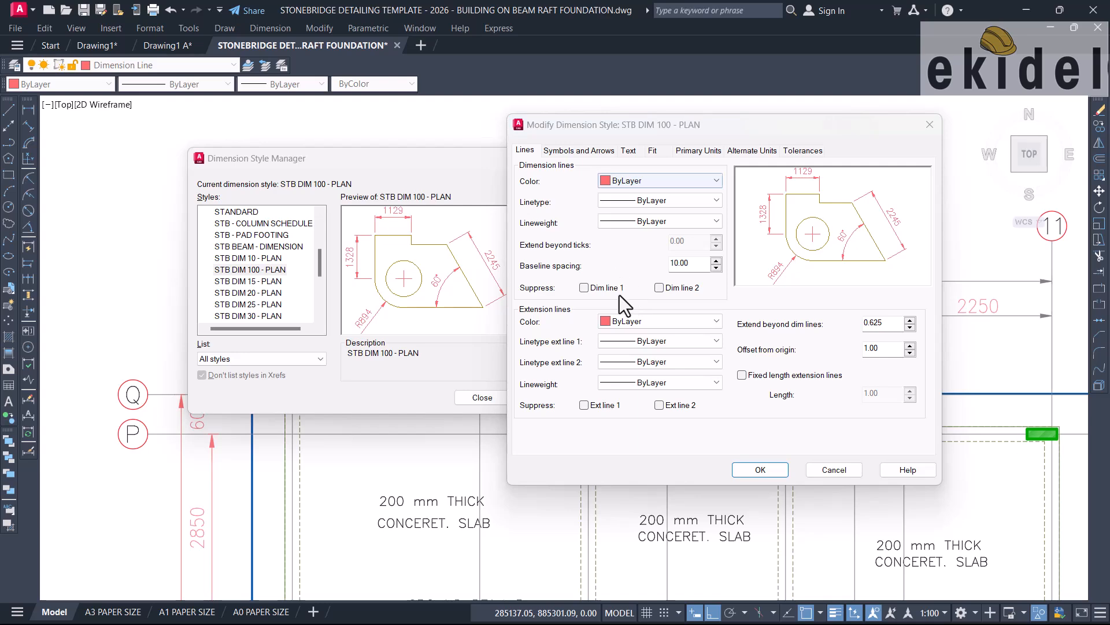
left_click(909, 315)
left_click(907, 395)
Set the style's extension line color to Color 8 and make STB DIM 100 - PLAN the current dimension style.
left_click(648, 322)
left_click(639, 446)
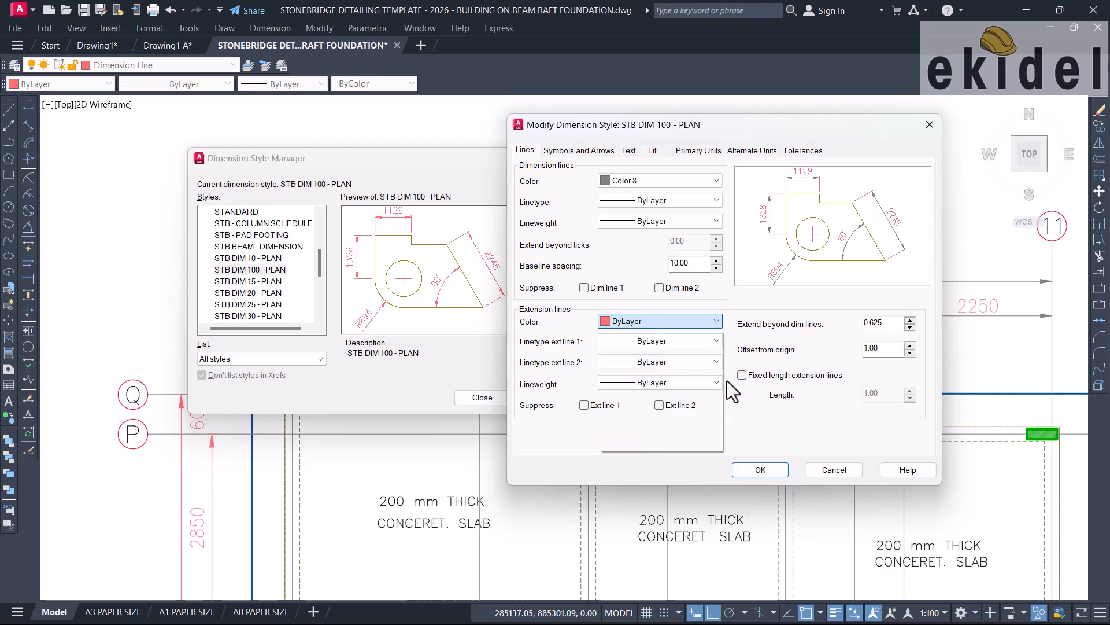
left_click(910, 316)
left_click(902, 398)
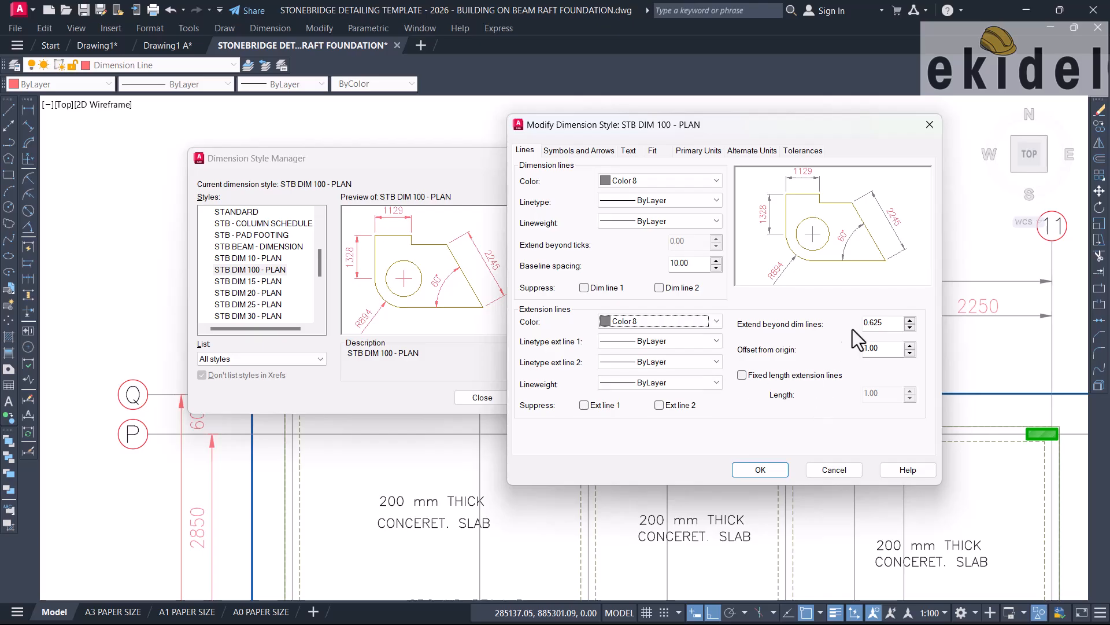
left_click(760, 469)
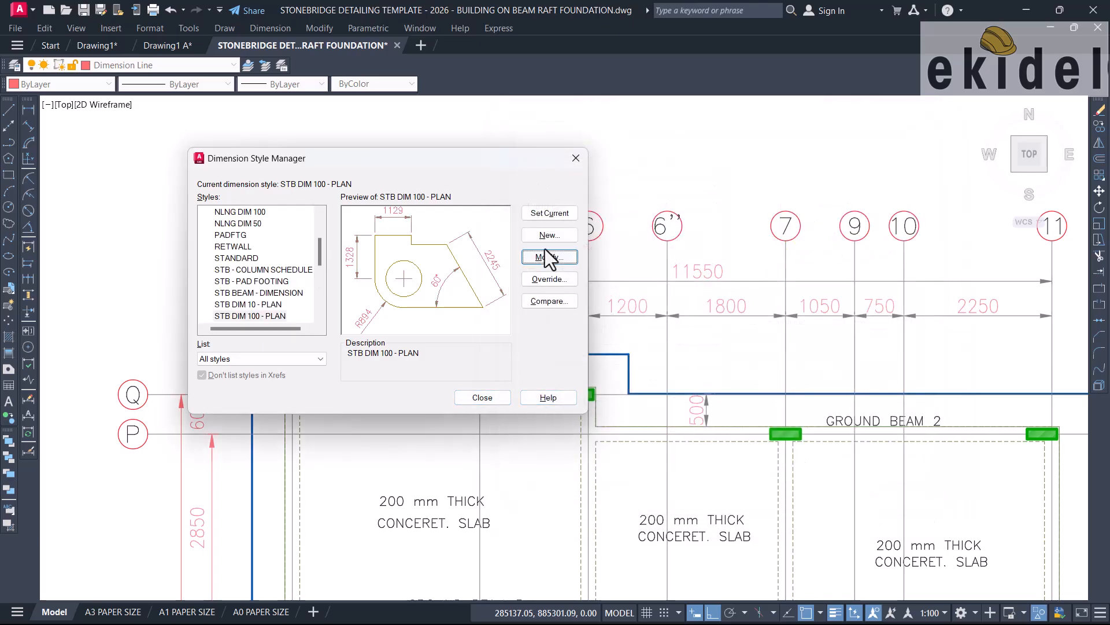
left_click(546, 212)
left_click(502, 397)
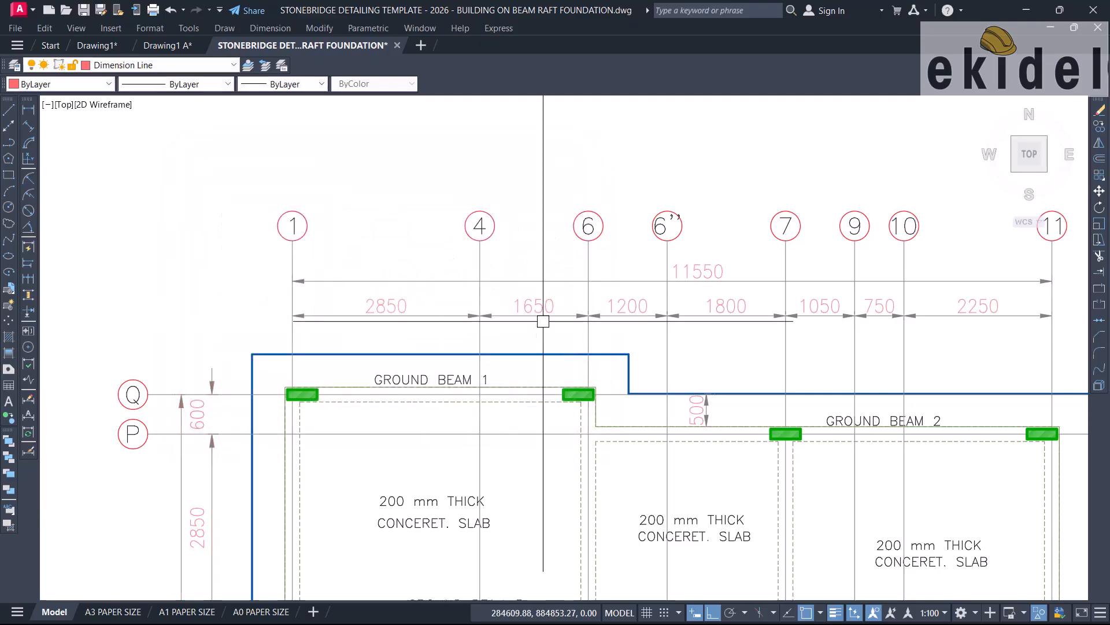
Review the dimensions around the raft foundation plan, from the upper grid chain down to grid line A and back.
scroll(476, 271, "down", 3)
scroll(384, 440, "up", 3)
scroll(413, 307, "down", 3)
mouse_move(745, 402)
middle_mouse_down()
mouse_move(726, 381)
mouse_move(688, 234)
middle_mouse_up()
mouse_move(689, 387)
middle_mouse_down()
mouse_move(669, 339)
mouse_move(670, 252)
middle_mouse_up()
scroll(327, 371, "up", 2)
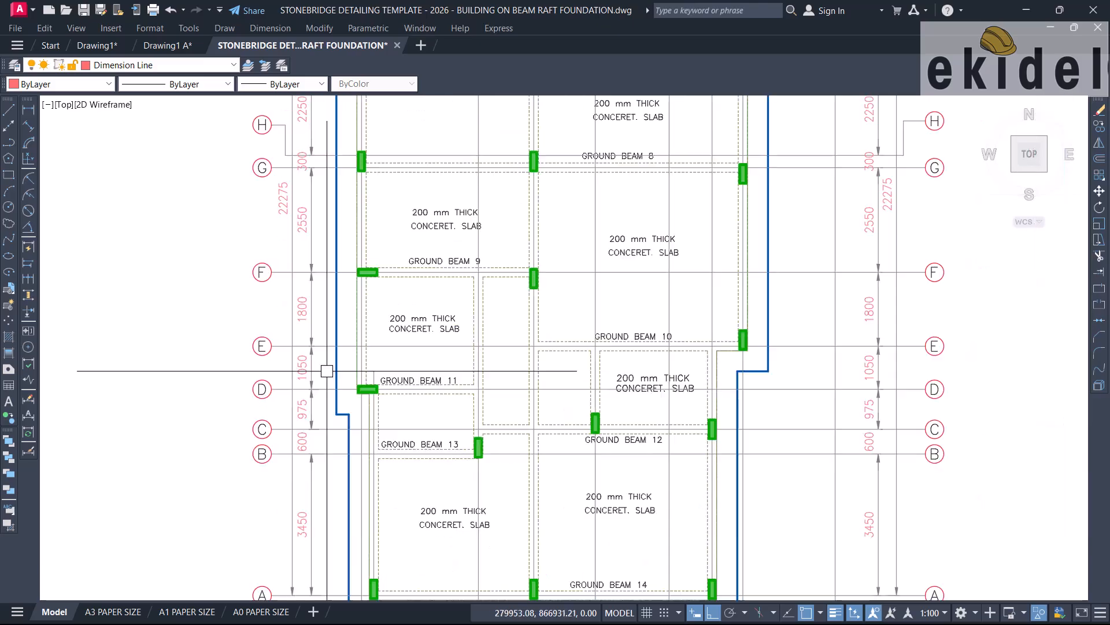
scroll(335, 362, "down", 4)
mouse_move(529, 361)
middle_mouse_down()
mouse_move(496, 337)
mouse_move(515, 376)
middle_mouse_up()
scroll(496, 337, "down", 2)
scroll(389, 426, "up", 4)
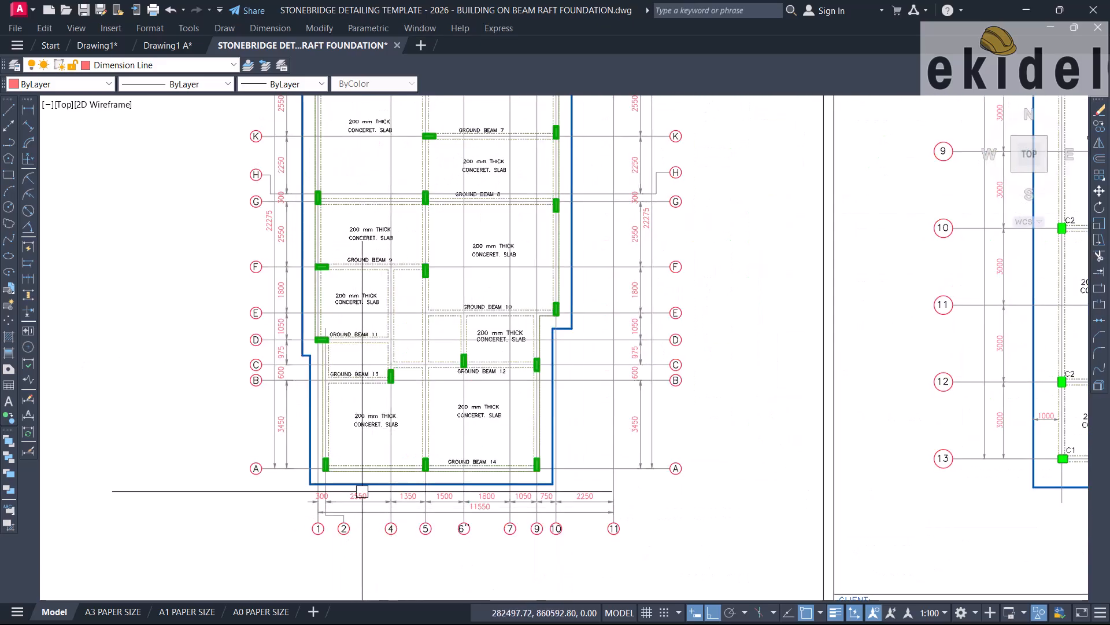
middle_click_drag(393, 419, 405, 538)
scroll(421, 493, "down", 2)
middle_click_drag(478, 373, 505, 457)
scroll(487, 290, "up", 6)
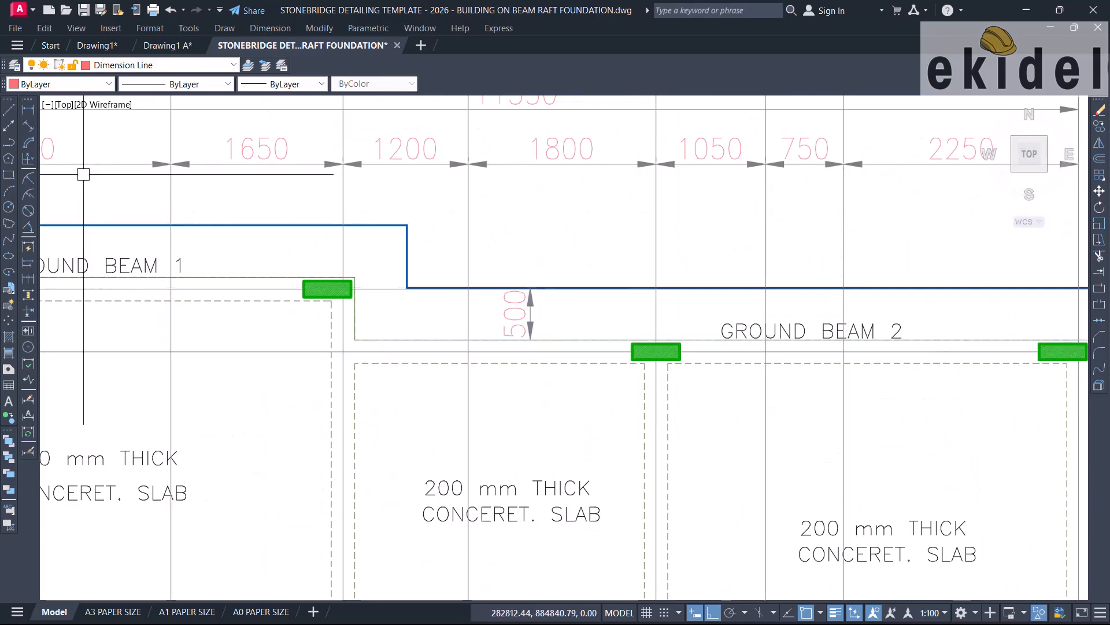
Add a linear dimension between the ground beam's outer face and the raft's left edge, between grid lines L and K.
left_click(31, 111)
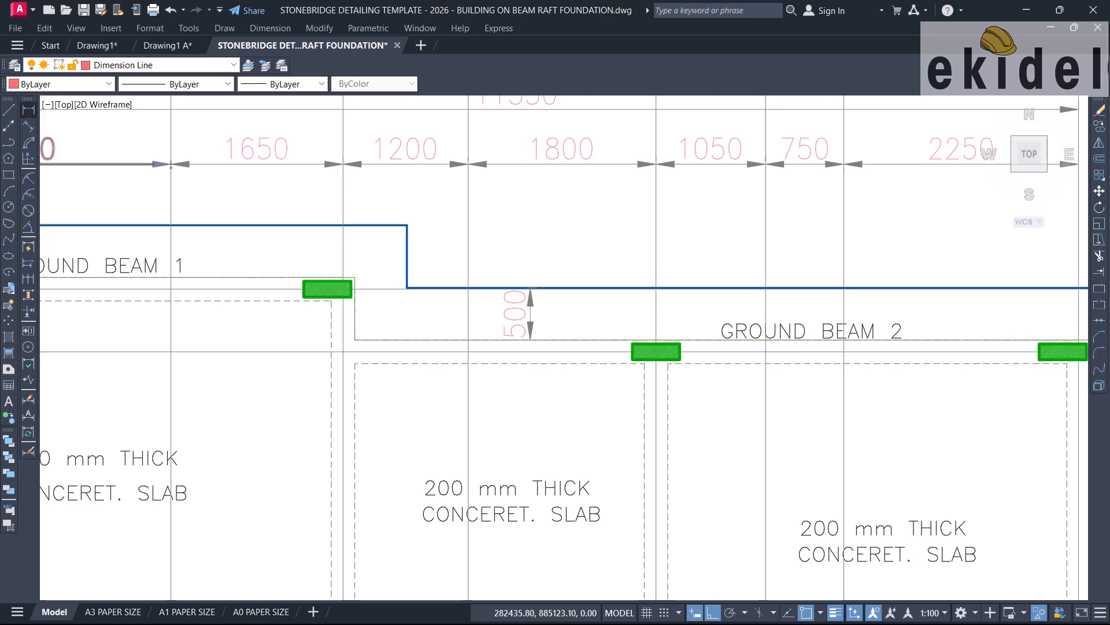
scroll(573, 295, "down", 5)
mouse_move(485, 371)
middle_mouse_down()
mouse_move(514, 275)
mouse_move(555, 223)
middle_mouse_up()
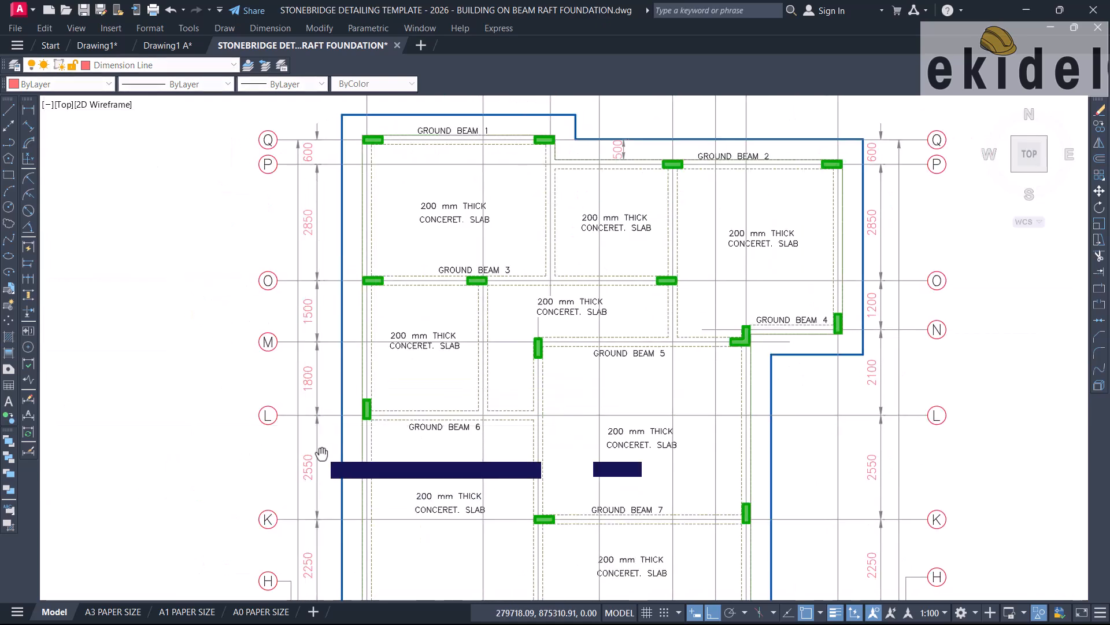
middle_click_drag(322, 453, 317, 378)
scroll(320, 385, "up", 3)
scroll(371, 405, "up", 3)
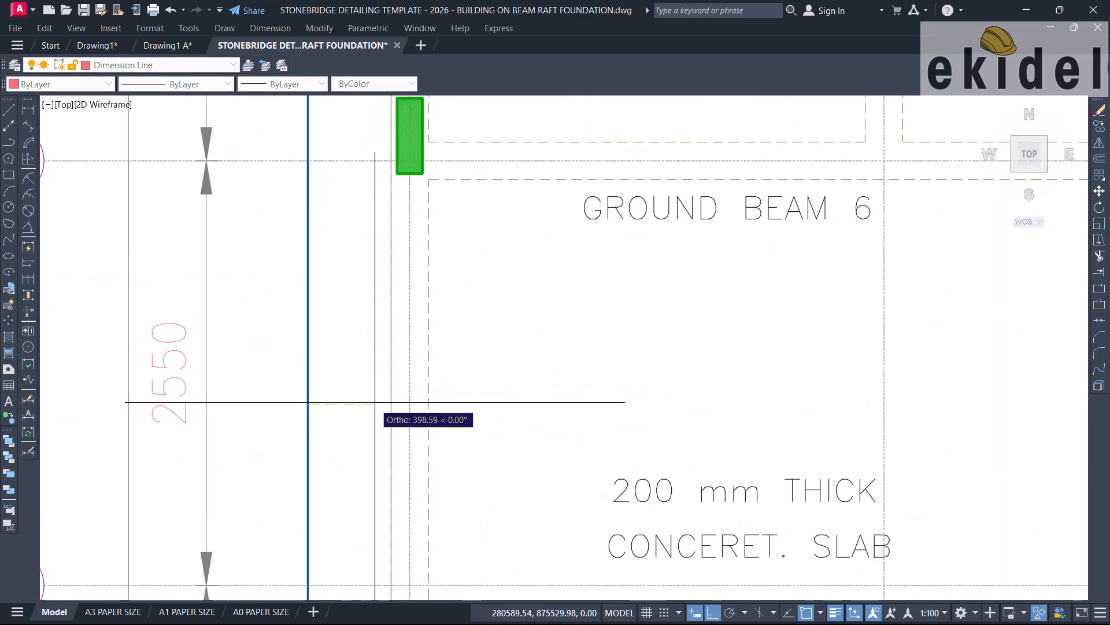
left_click(391, 406)
left_click(308, 405)
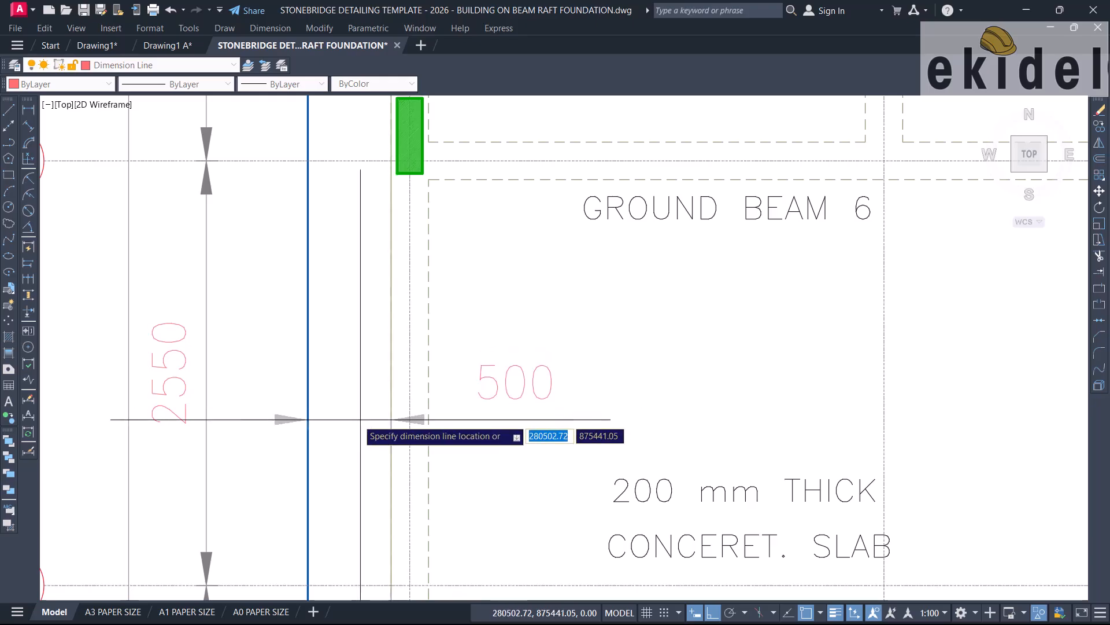
left_click(354, 417)
Match the grid L to K dimension's properties to the left edge offset dimension and place its text between the extension lines.
key("Return")
left_click(211, 303)
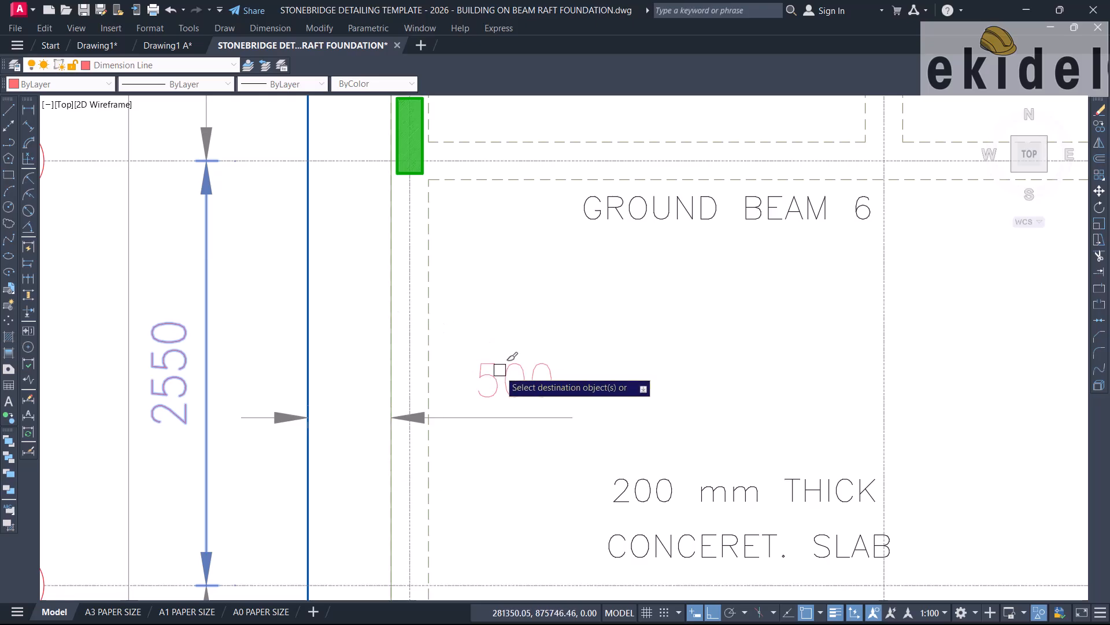
key("Escape")
left_click(429, 470)
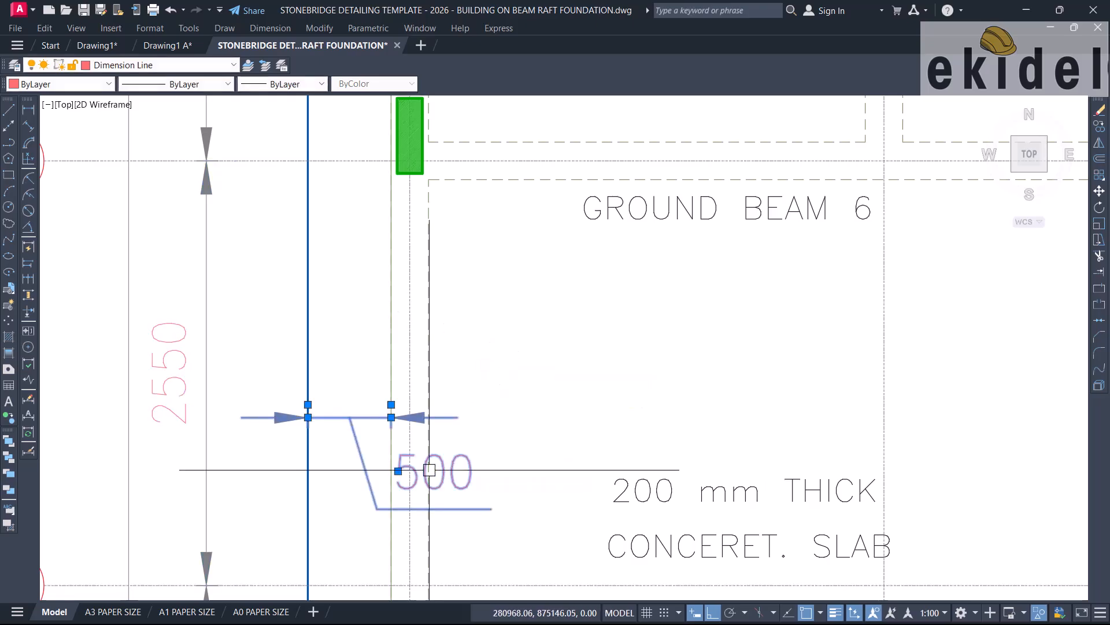
left_click(398, 471)
left_click(350, 417)
key("Escape")
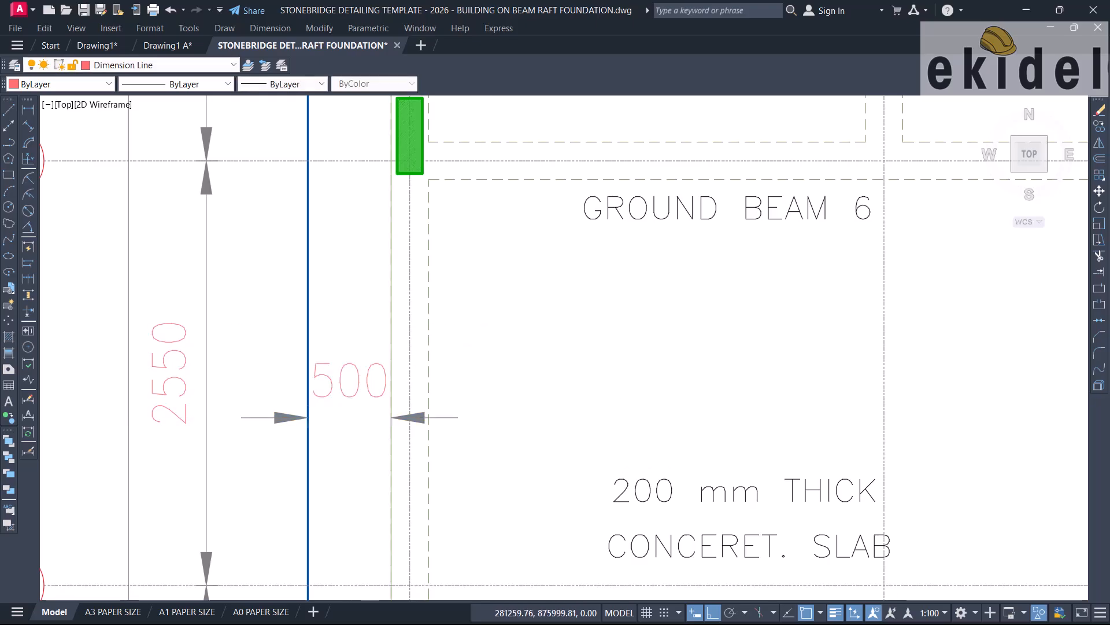
Match the properties of the offset dimension above Ground Beam 2 to the raft's left edge offset dimension.
key("Return")
scroll(454, 388, "down", 4)
middle_click_drag(595, 301, 486, 456)
scroll(486, 456, "down", 1)
scroll(546, 375, "up", 2)
scroll(547, 374, "up", 4)
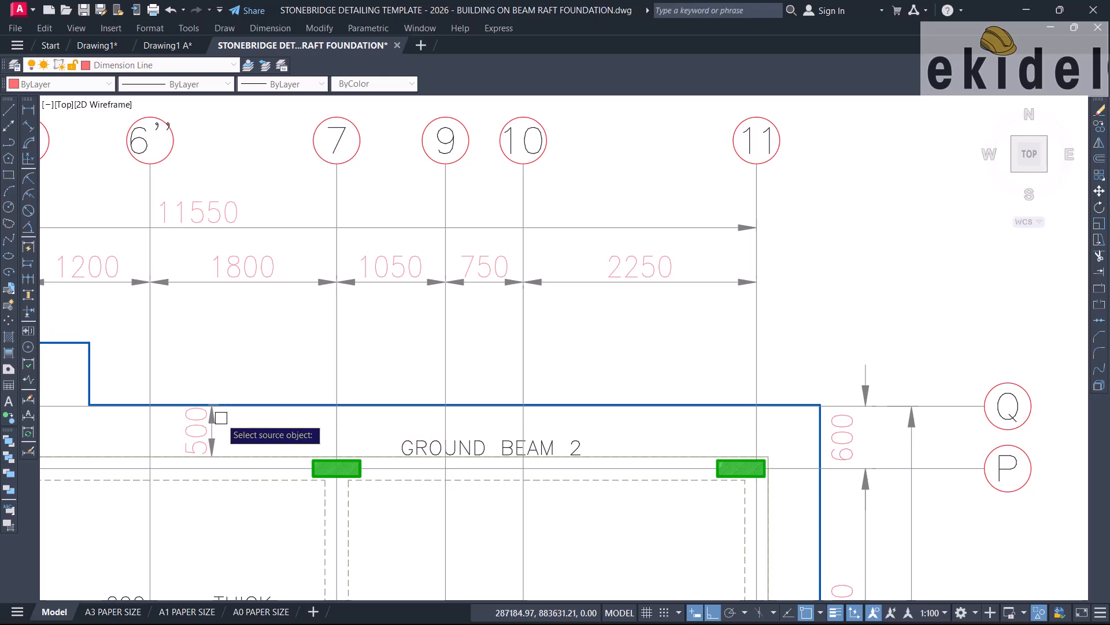
scroll(432, 305, "down", 10)
scroll(461, 344, "up", 9)
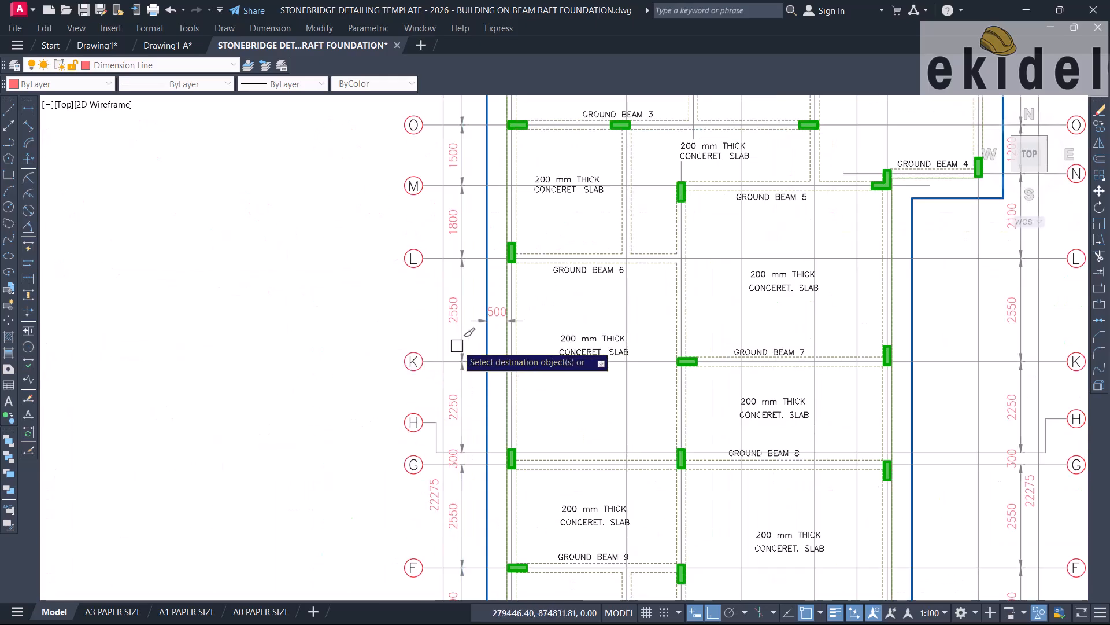
scroll(503, 306, "up", 4)
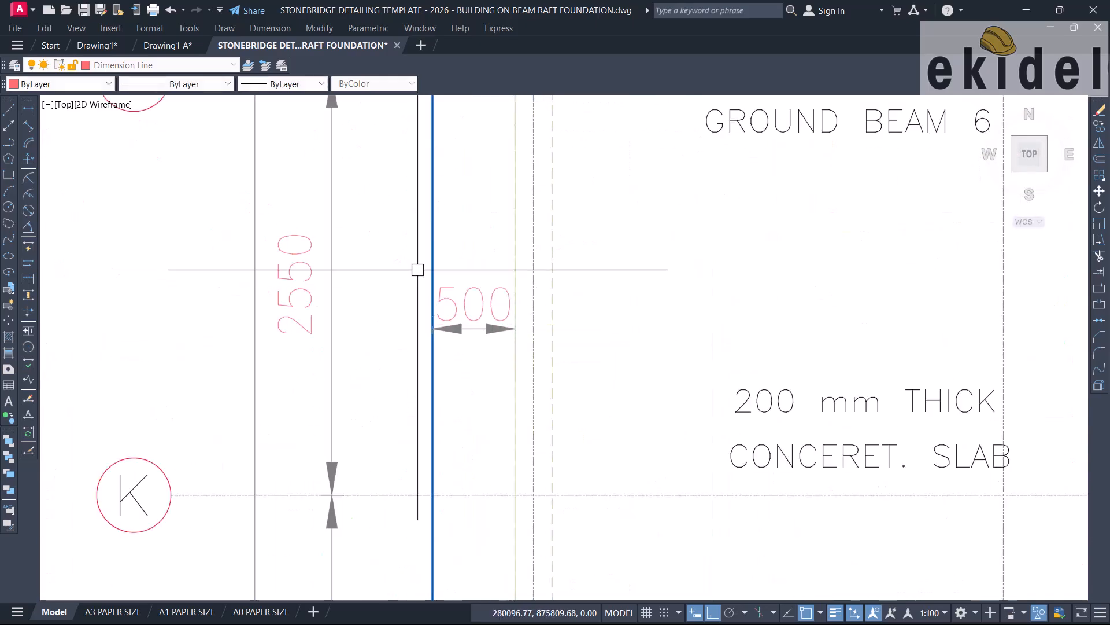
Add a vertical linear dimension from the outer face of Ground Beam 14 to the raft's lower edge.
left_click(28, 110)
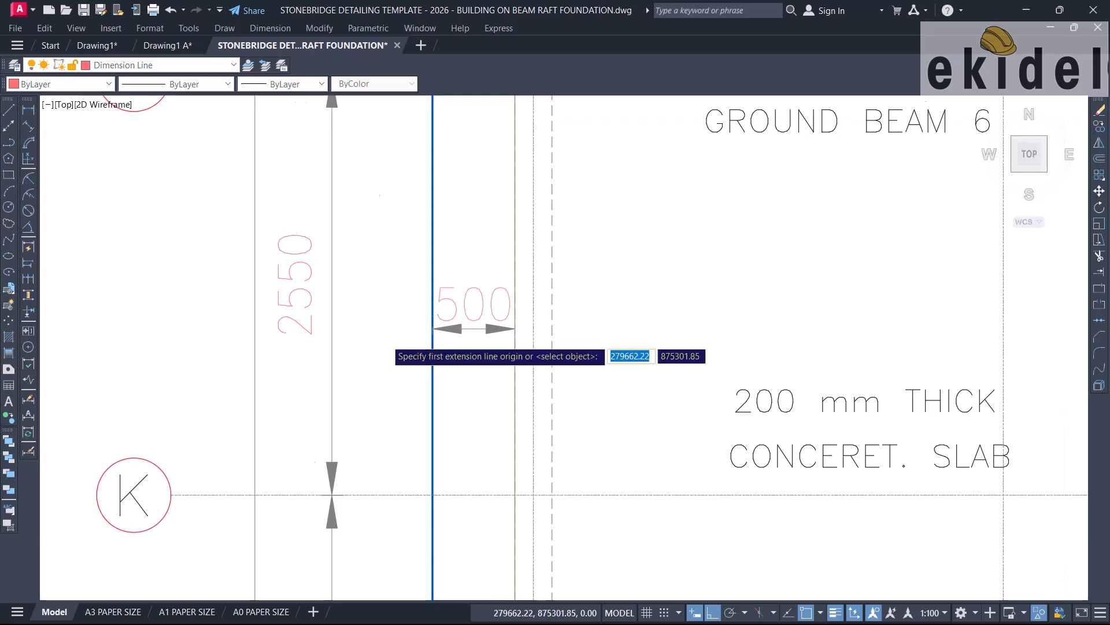
scroll(414, 264, "down", 6)
middle_click_drag(509, 359, 509, 189)
scroll(509, 189, "down", 2)
middle_click_drag(523, 428, 518, 293)
scroll(519, 346, "up", 8)
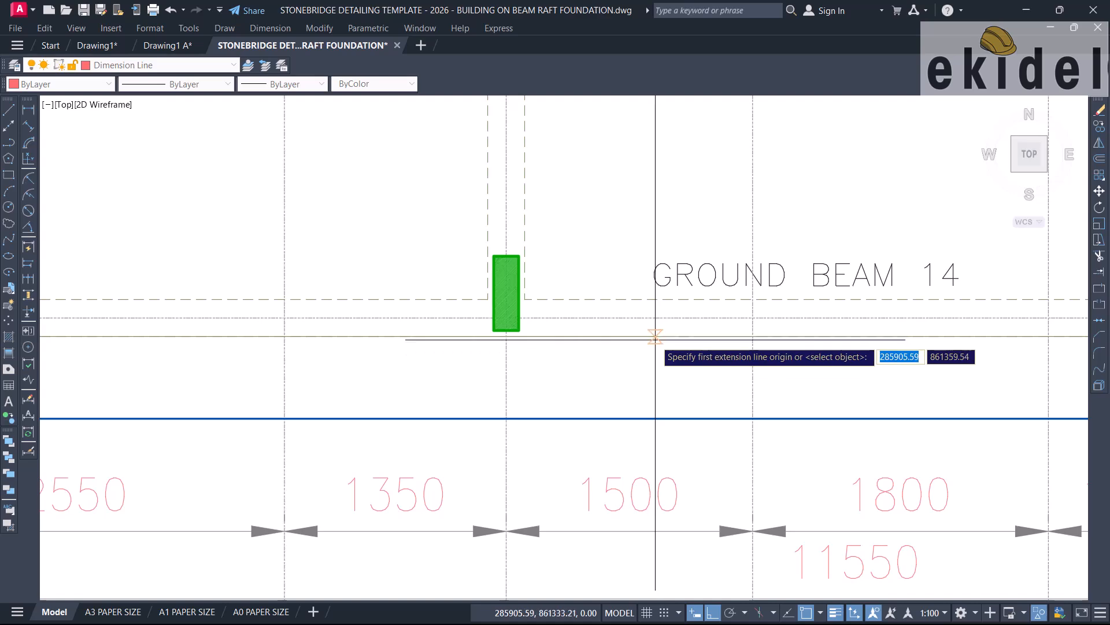
left_click(655, 418)
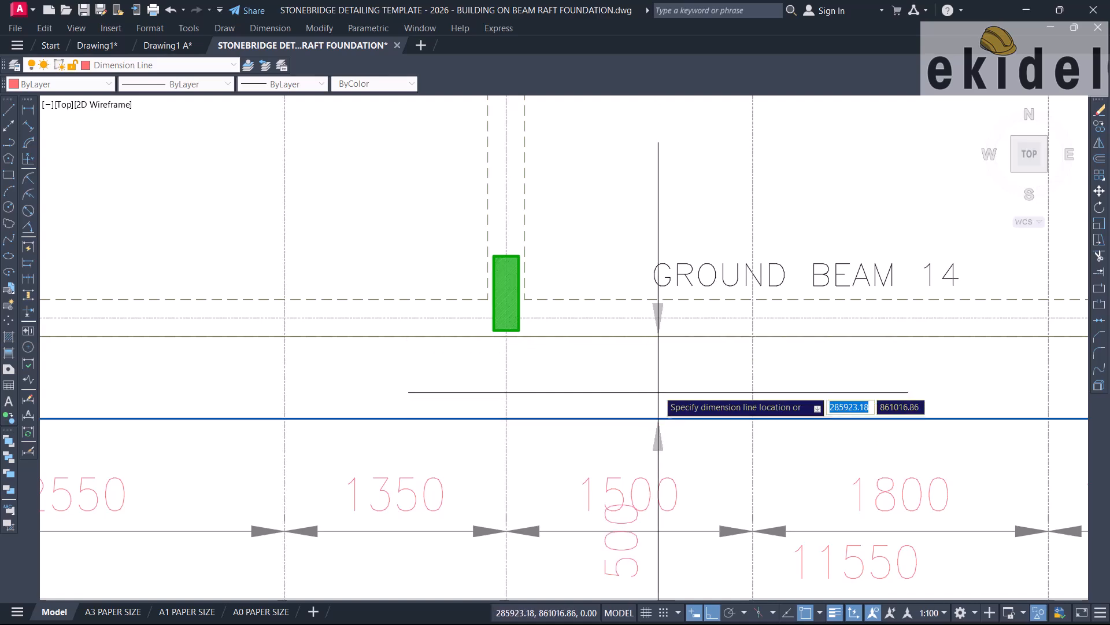
scroll(576, 369, "down", 6)
middle_click_drag(669, 387, 549, 481)
Dimension the raft's right edge offset from the outer beam face between grid lines B and A.
key("space")
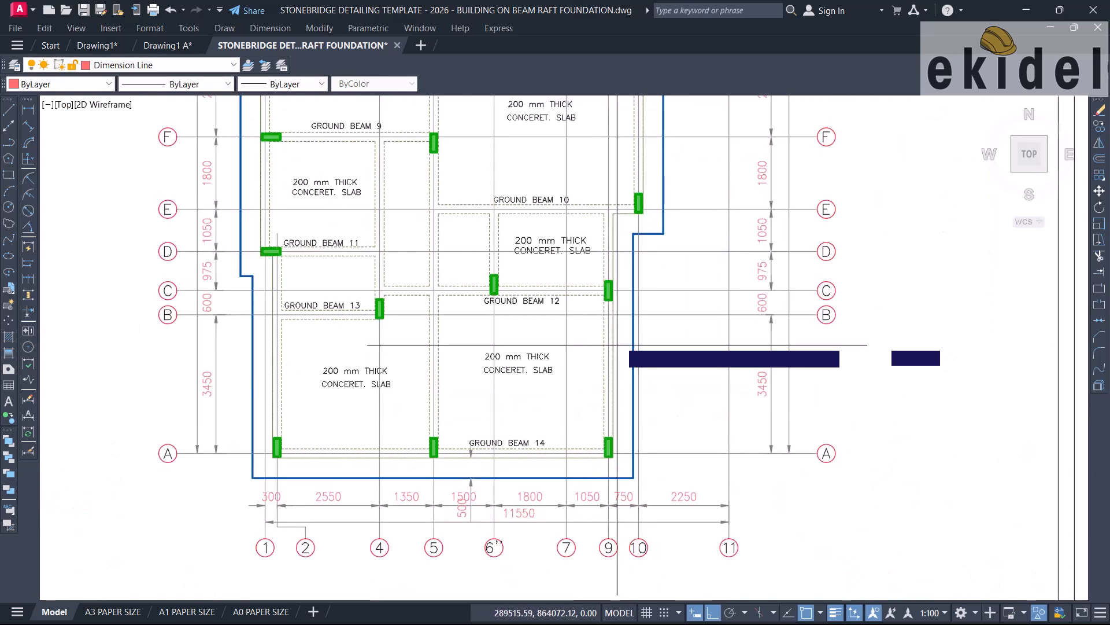
scroll(622, 333, "up", 4)
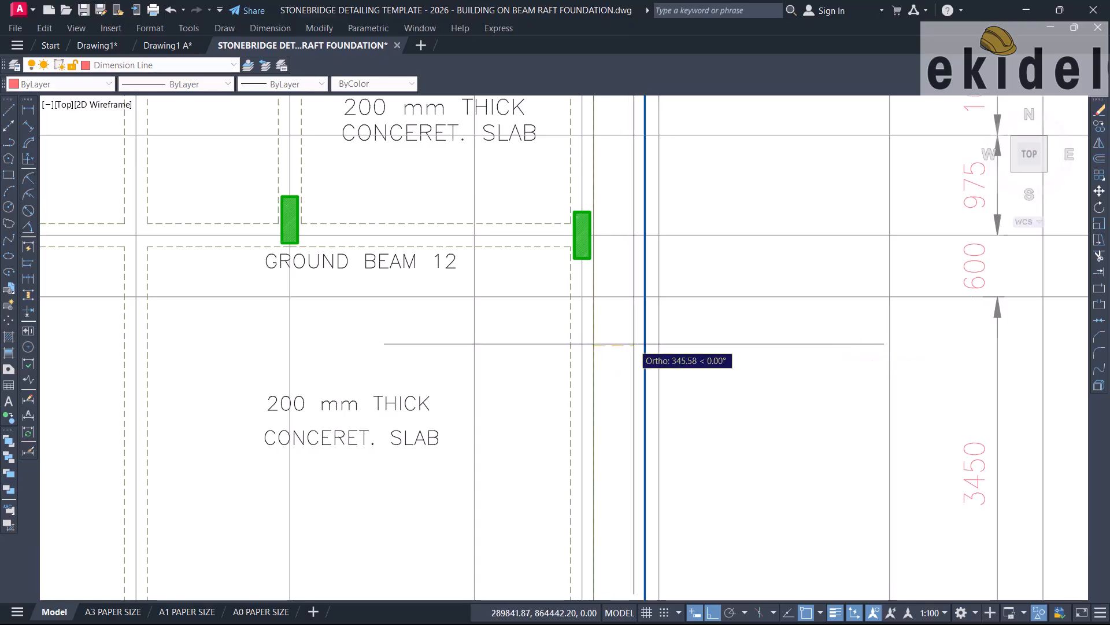
left_click(623, 357)
Dimension the raft's right edge offset from the outer beam face between Ground Beams 7 and 8.
scroll(653, 324, "down", 4)
mouse_move(686, 285)
middle_mouse_down()
mouse_move(678, 378)
mouse_move(614, 515)
middle_mouse_up()
middle_click_drag(602, 285, 601, 408)
key("space")
scroll(560, 313, "up", 3)
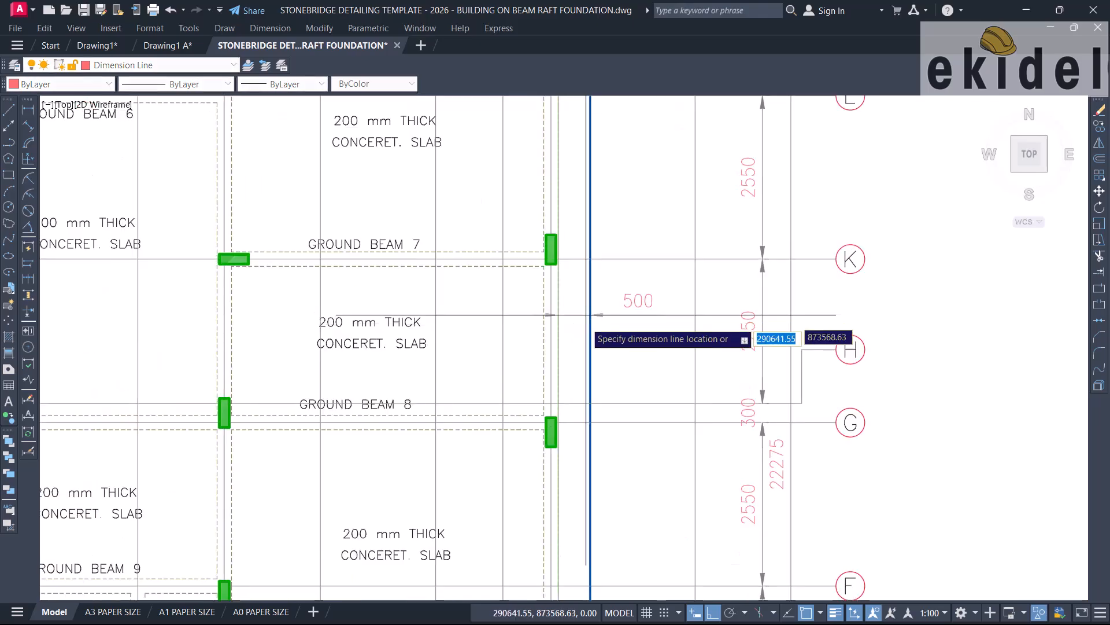
Match the properties of the offset dimension above Ground Beam 2 to the new right edge and Ground Beam 14 offset dimensions.
scroll(591, 328, "down", 2)
middle_click_drag(636, 275, 584, 443)
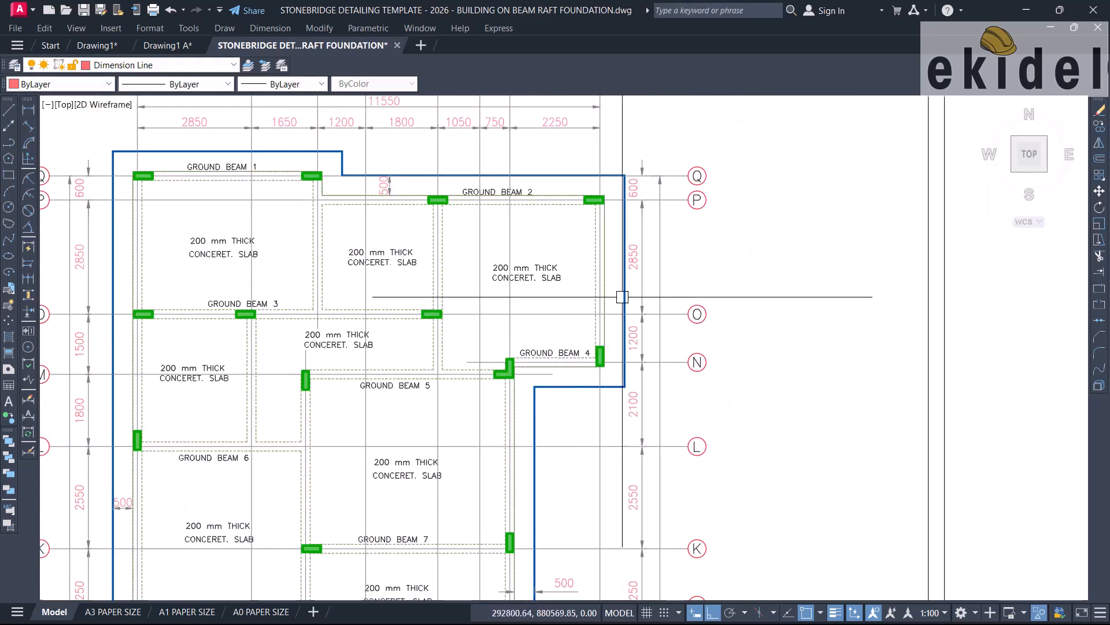
scroll(619, 300, "down", 2)
scroll(473, 229, "up", 2)
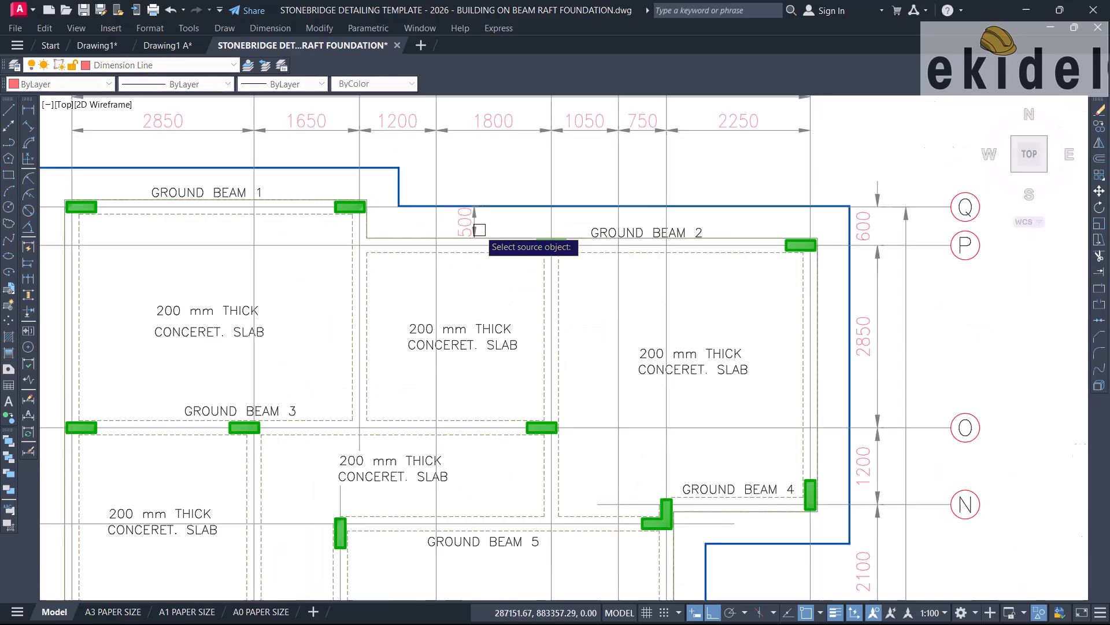
scroll(596, 223, "down", 1)
middle_click_drag(671, 445, 631, 161)
middle_click_drag(673, 381, 657, 290)
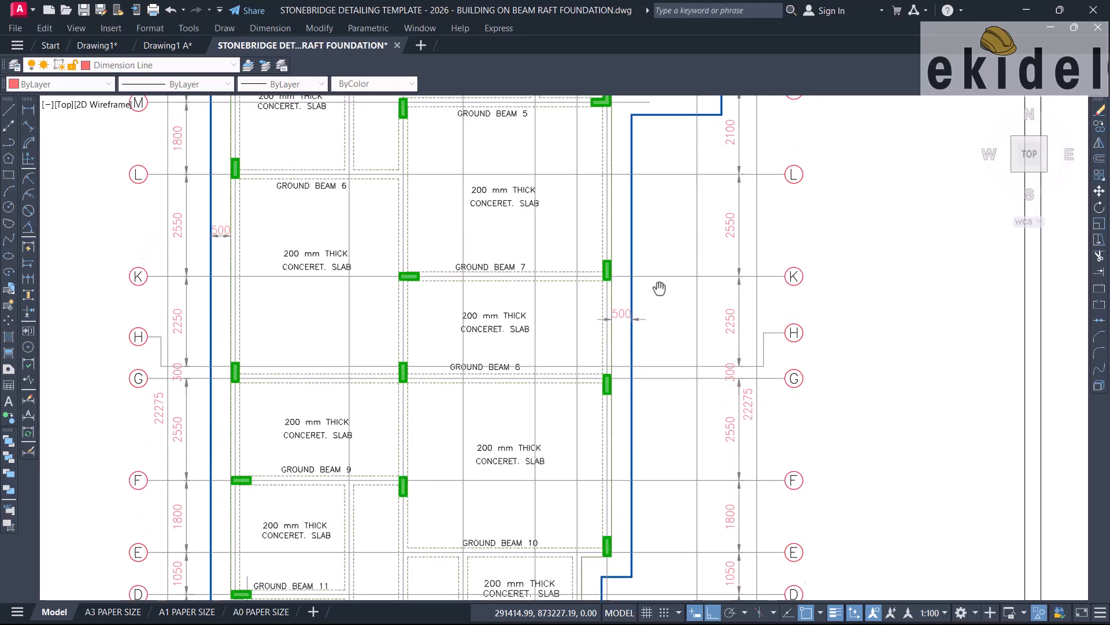
scroll(694, 179, "down", 3)
scroll(662, 359, "up", 3)
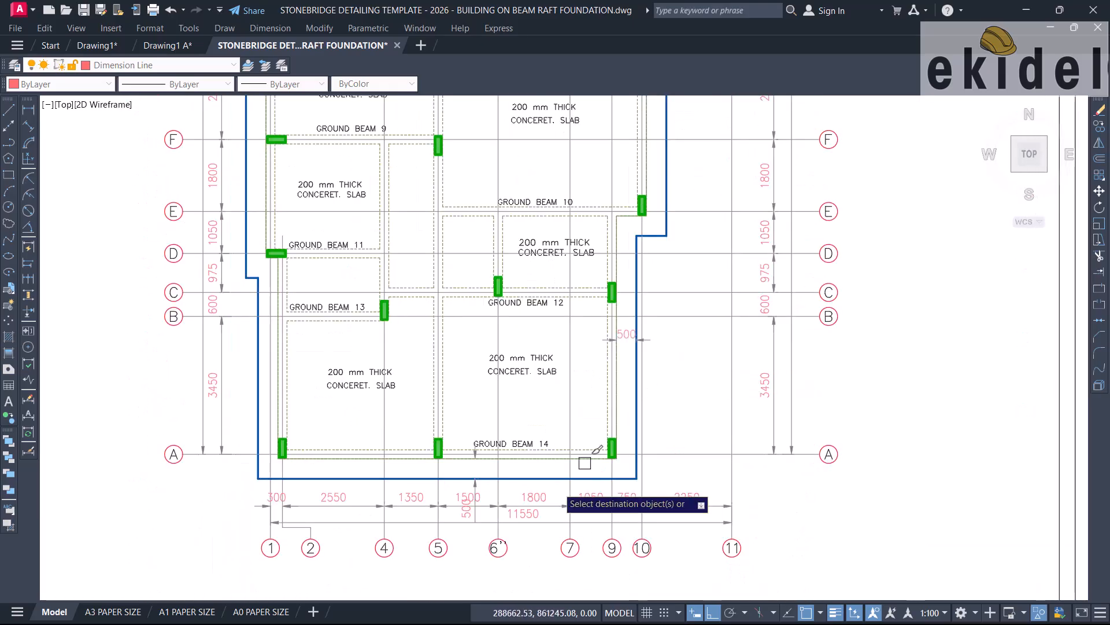
scroll(537, 494, "up", 2)
Move the slab label between Ground Beams 1 and 3 slightly towards grid line 1.
middle_click_drag(520, 462, 665, 594)
scroll(665, 594, "down", 2)
middle_click_drag(414, 362, 470, 478)
scroll(440, 370, "down", 2)
left_click(496, 369)
middle_click_drag(494, 342, 495, 234)
middle_click_drag(501, 303, 509, 523)
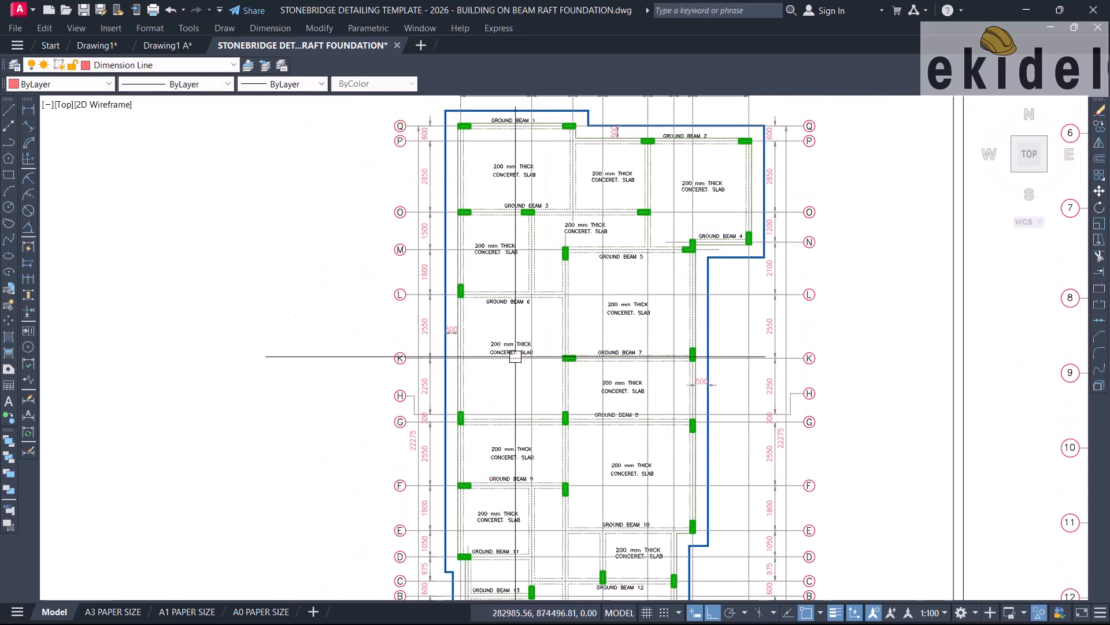
scroll(515, 357, "down", 3)
scroll(505, 312, "up", 5)
scroll(504, 311, "up", 4)
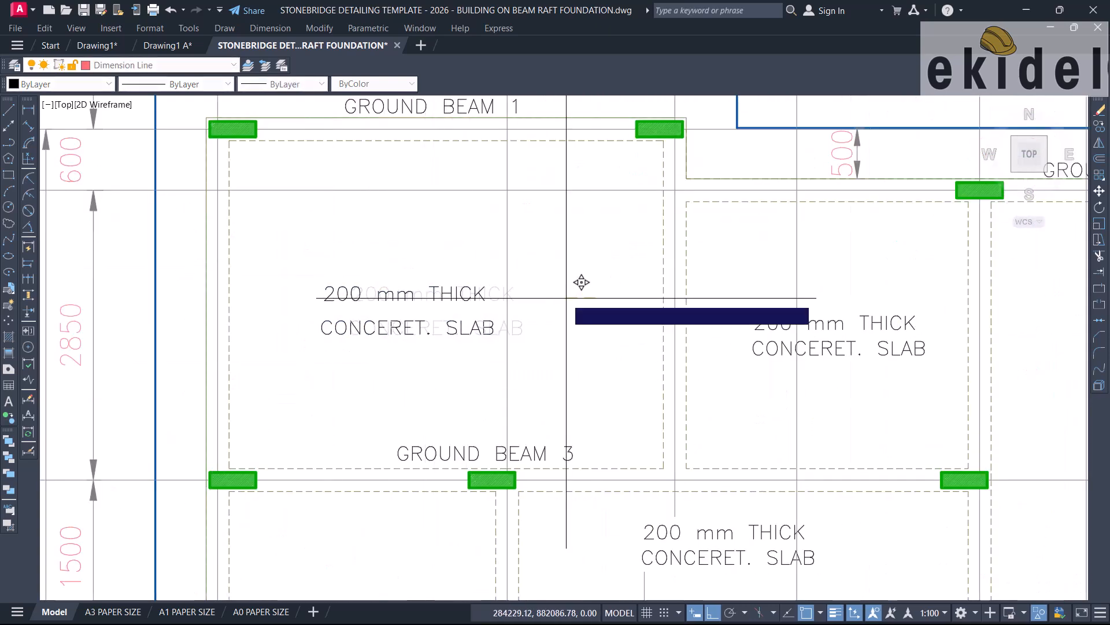
scroll(454, 278, "down", 3)
scroll(572, 263, "up", 5)
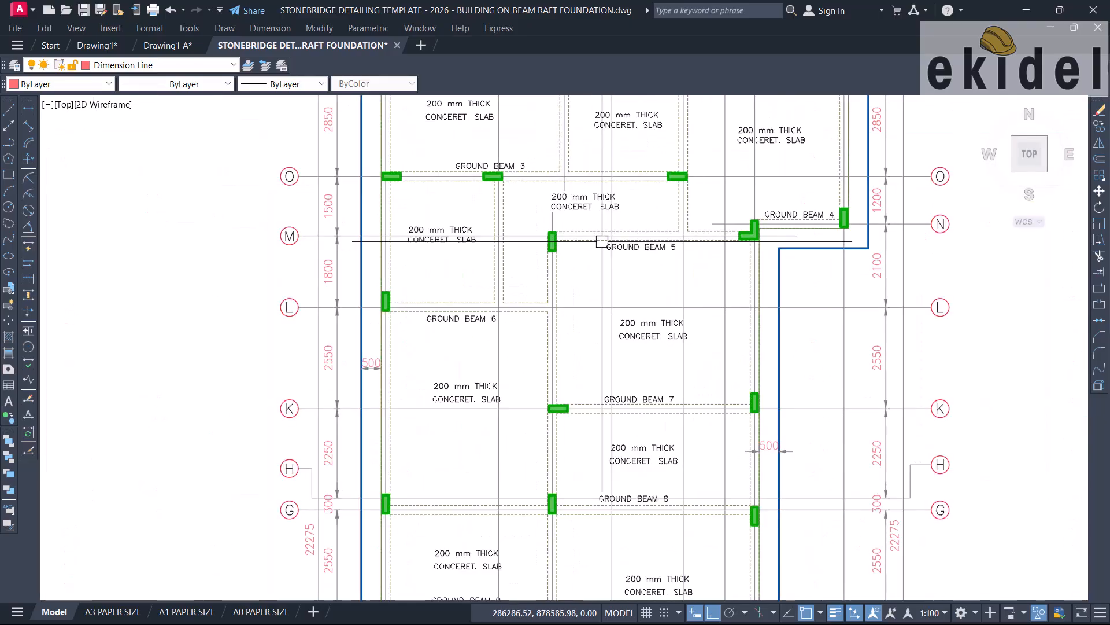
Examine the reference raft foundation layout's column labels, ground beam names and raft edge dimensions.
scroll(572, 262, "down", 5)
middle_click_drag(778, 265, 539, 372)
scroll(798, 245, "up", 5)
middle_click_drag(798, 246, 678, 273)
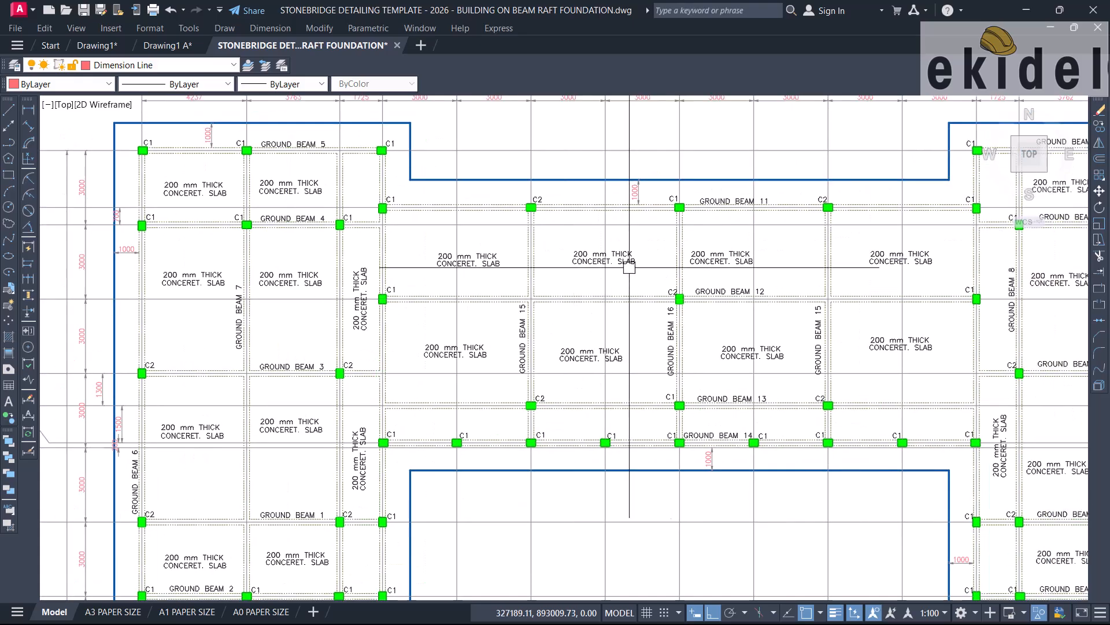
scroll(673, 286, "down", 4)
scroll(318, 286, "up", 7)
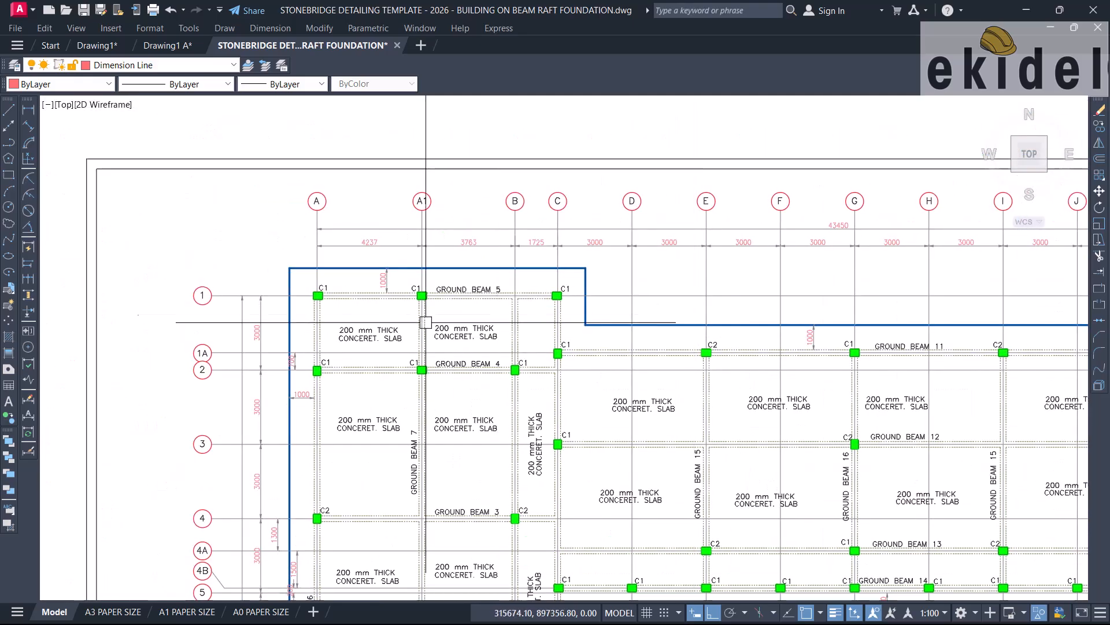
scroll(336, 267, "down", 2)
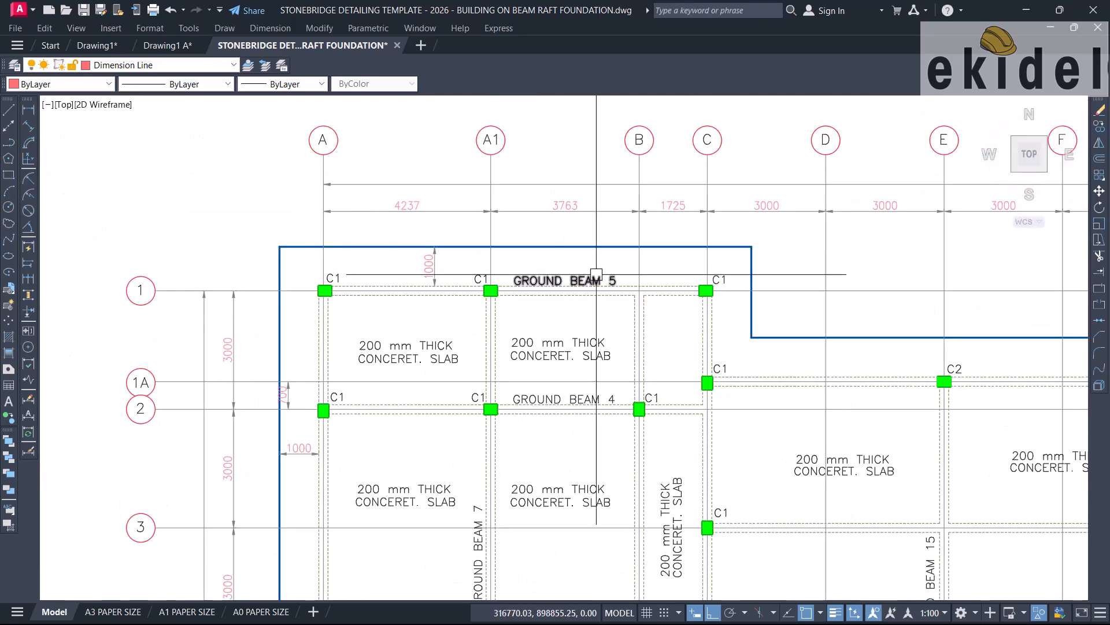
scroll(596, 271, "up", 2)
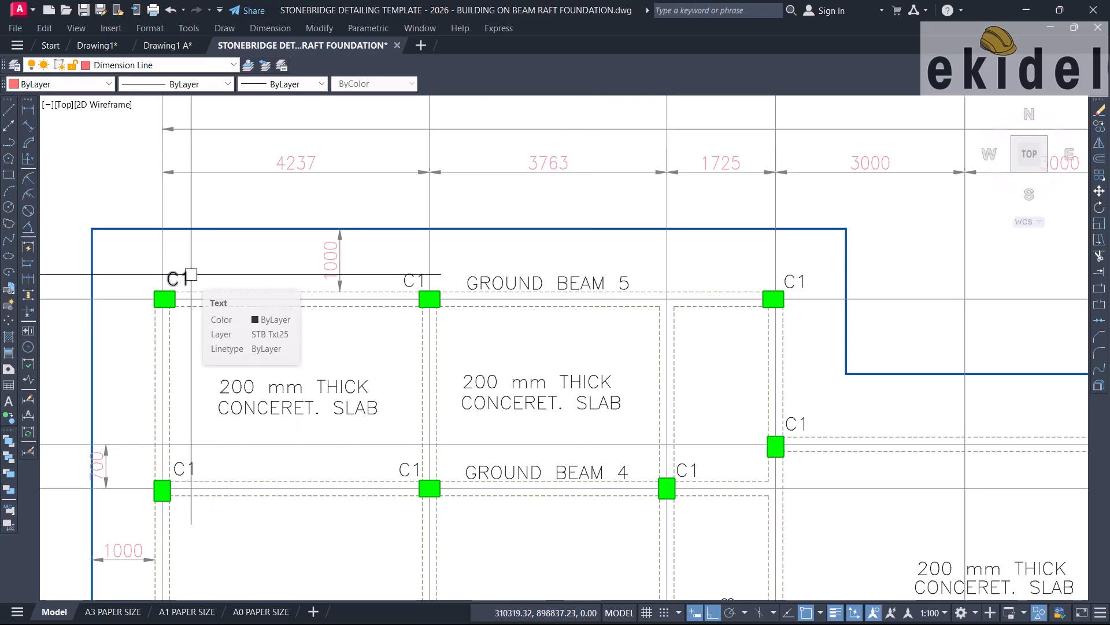
scroll(268, 249, "down", 1)
scroll(337, 252, "down", 3)
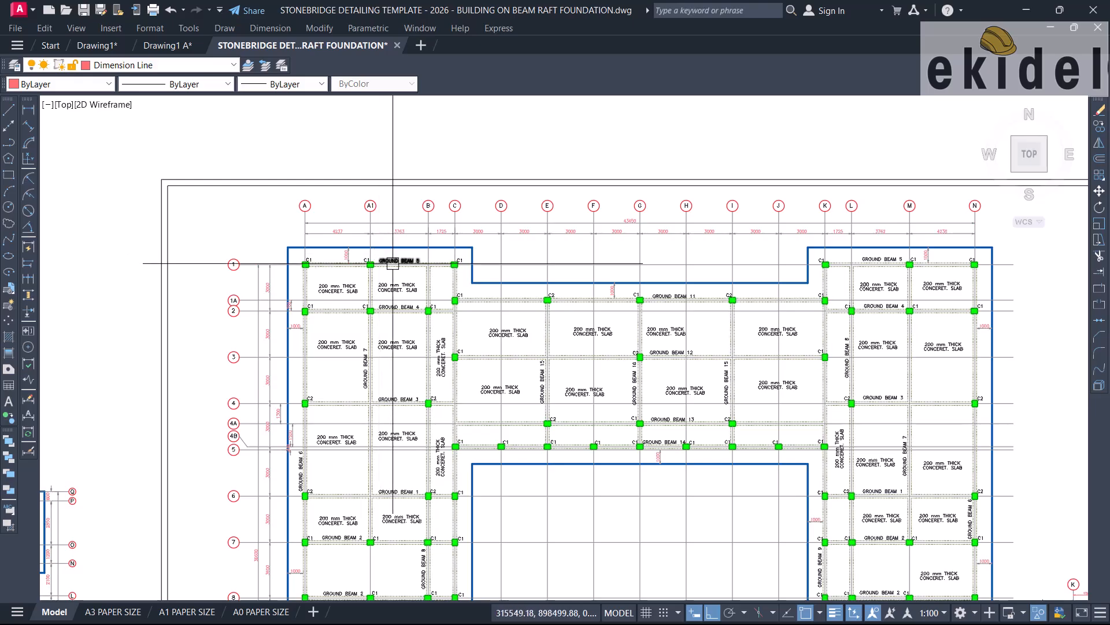
scroll(564, 304, "up", 2)
Examine the Column 1 foundation detail and Section X-X belonging to the reference raft layout.
scroll(552, 306, "down", 13)
middle_click_drag(635, 431, 634, 174)
scroll(696, 351, "up", 3)
scroll(695, 351, "up", 13)
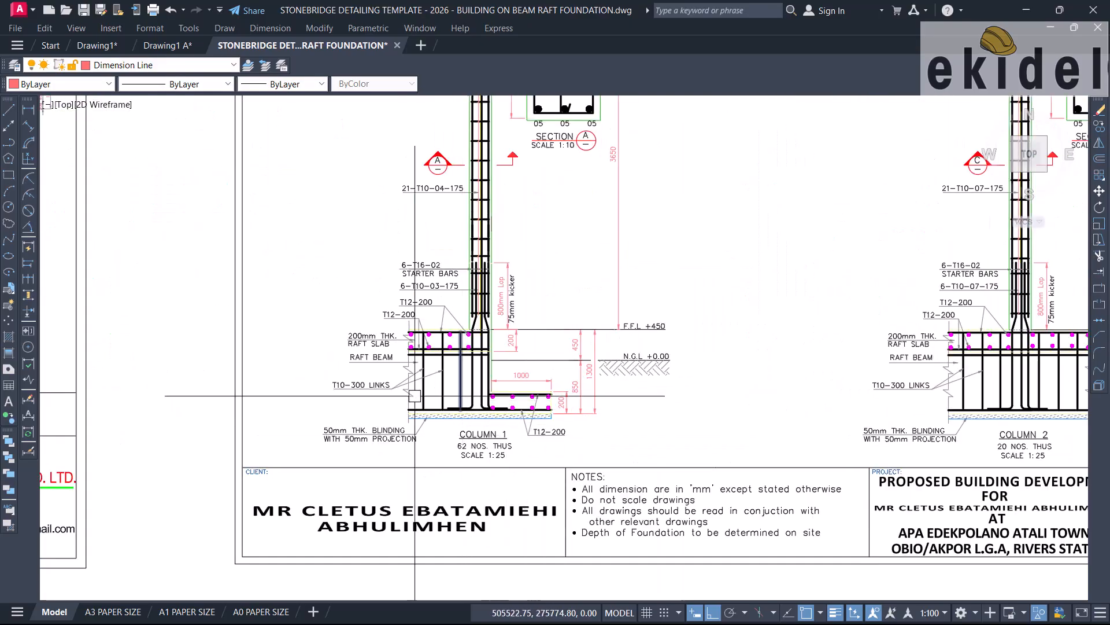
scroll(490, 440, "up", 2)
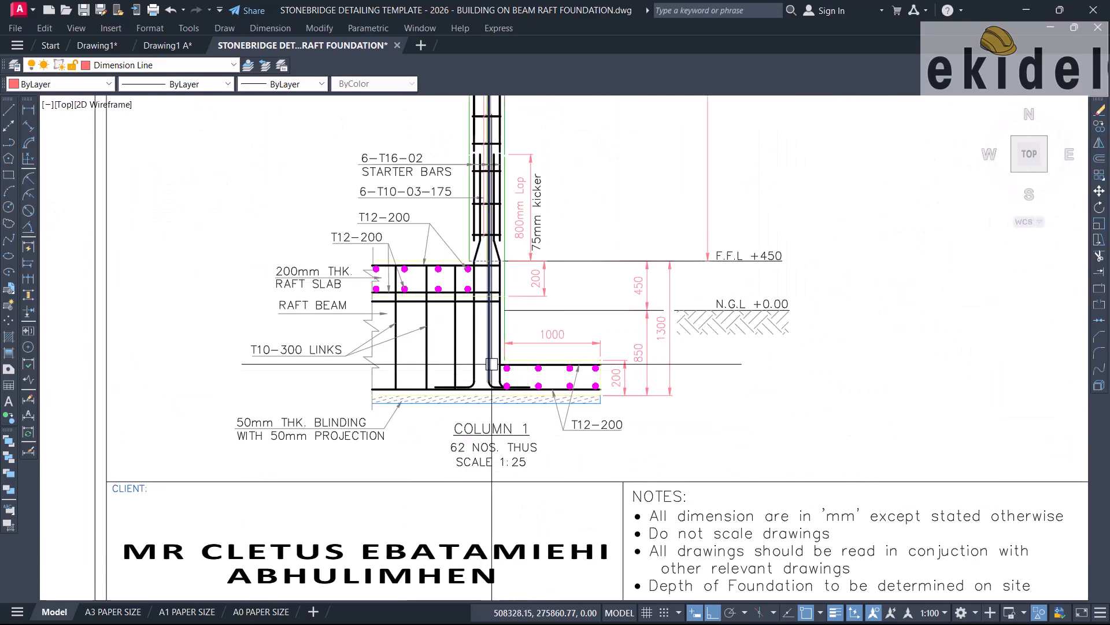
scroll(578, 347, "down", 10)
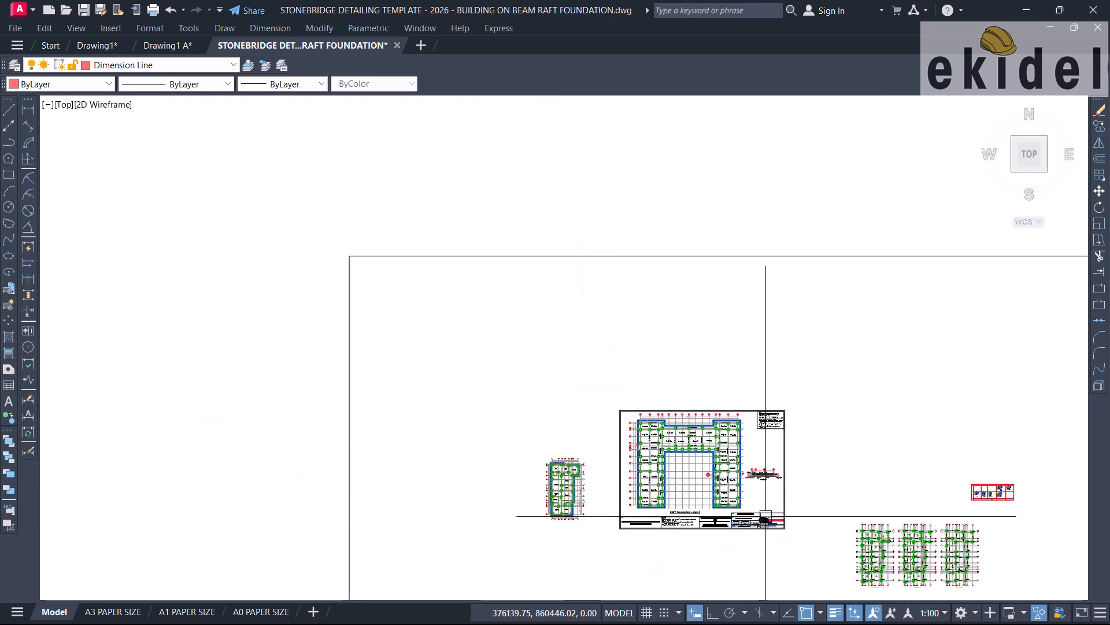
scroll(769, 479, "up", 4)
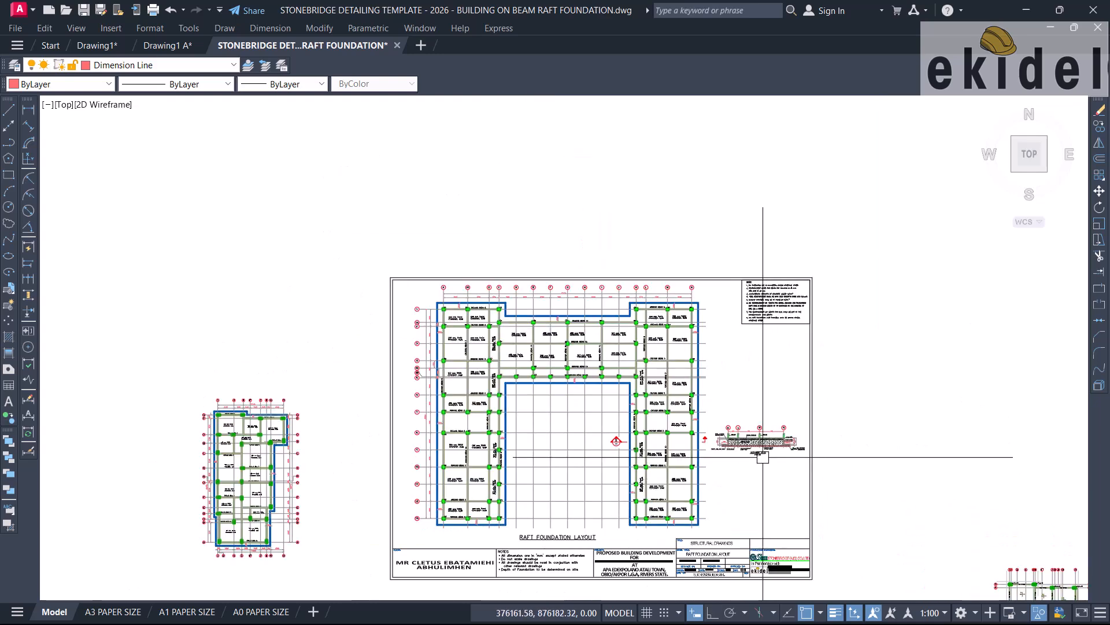
scroll(762, 457, "up", 6)
scroll(696, 408, "up", 2)
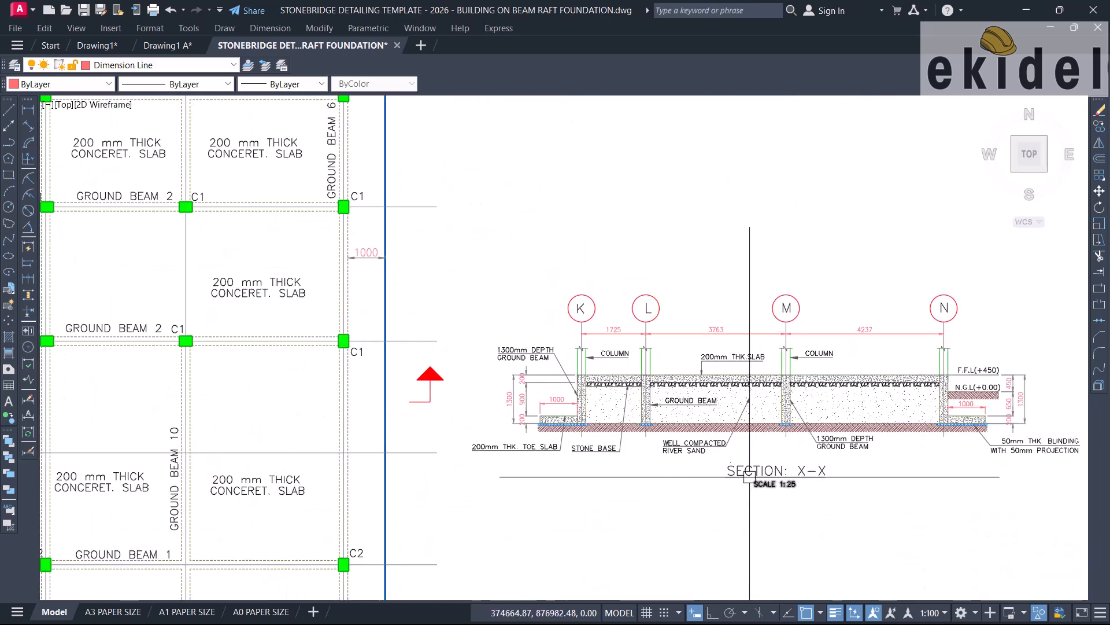
scroll(577, 427, "down", 2)
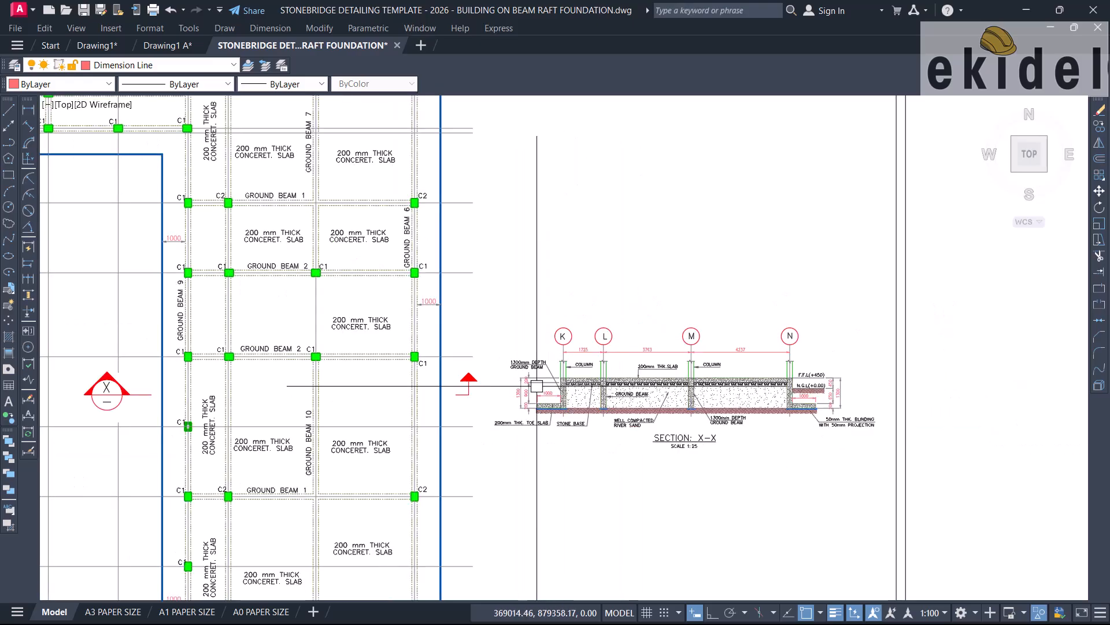
scroll(590, 393, "up", 2)
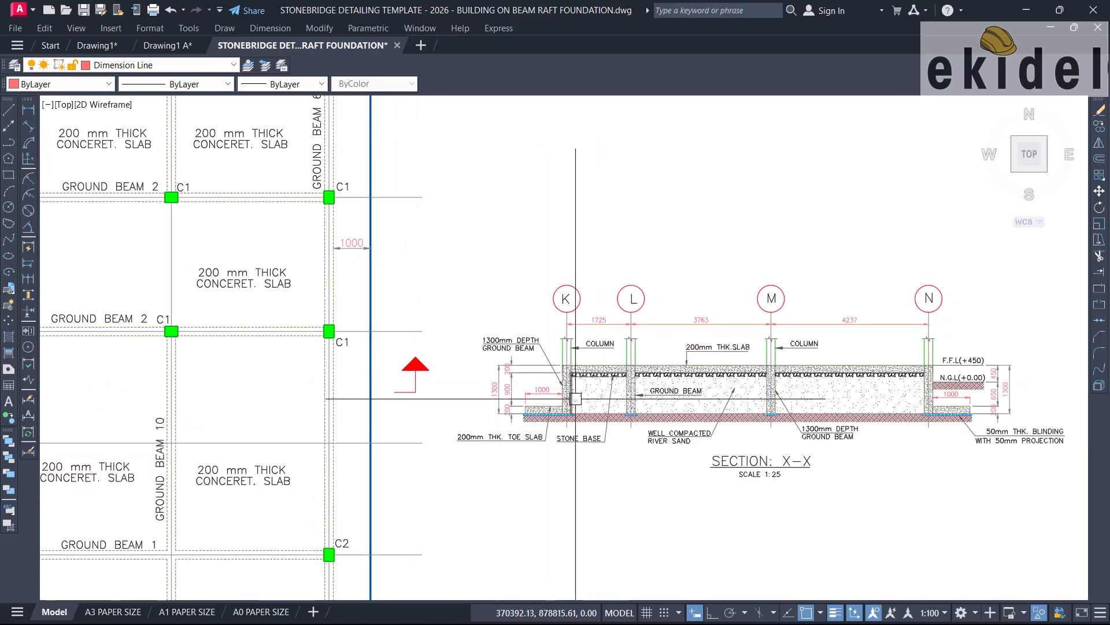
Copy both Section X-X cut markers from the reference raft layout to the space below the smaller raft plan.
middle_click_drag(544, 385, 900, 372)
scroll(904, 371, "down", 2)
scroll(423, 355, "up", 2)
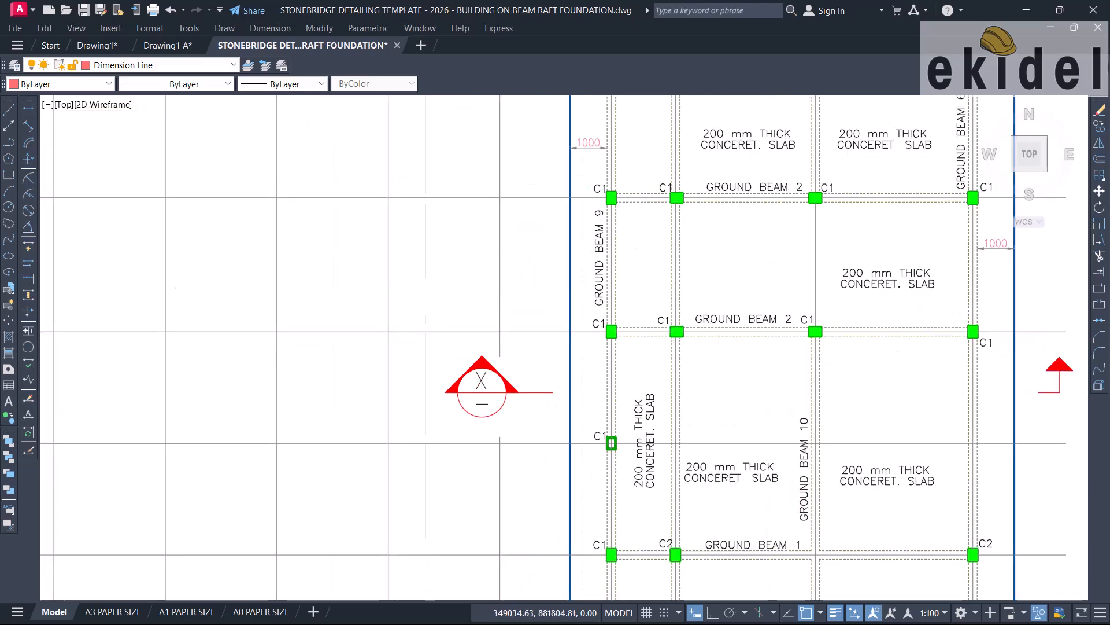
left_click(425, 288)
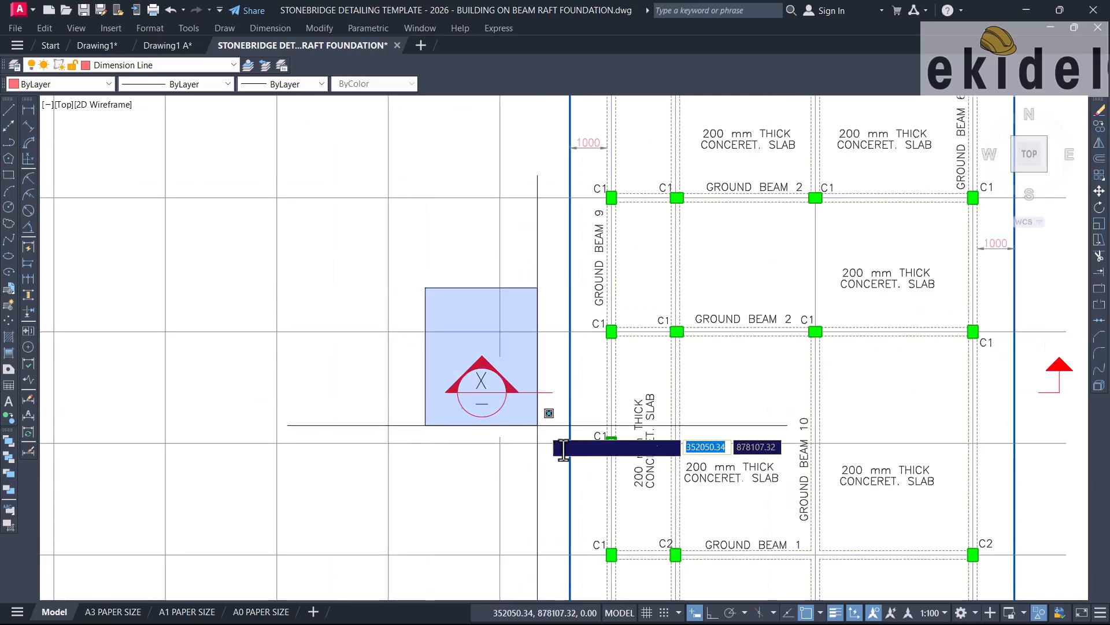
left_click(578, 423)
scroll(577, 424, "down", 2)
scroll(870, 373, "up", 2)
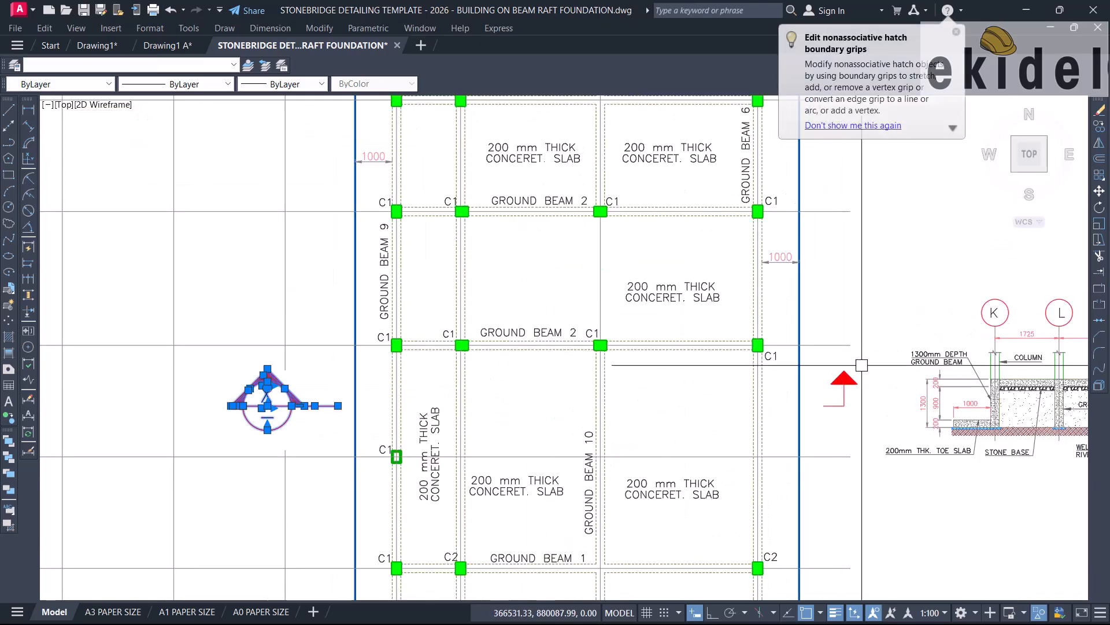
left_click(819, 420)
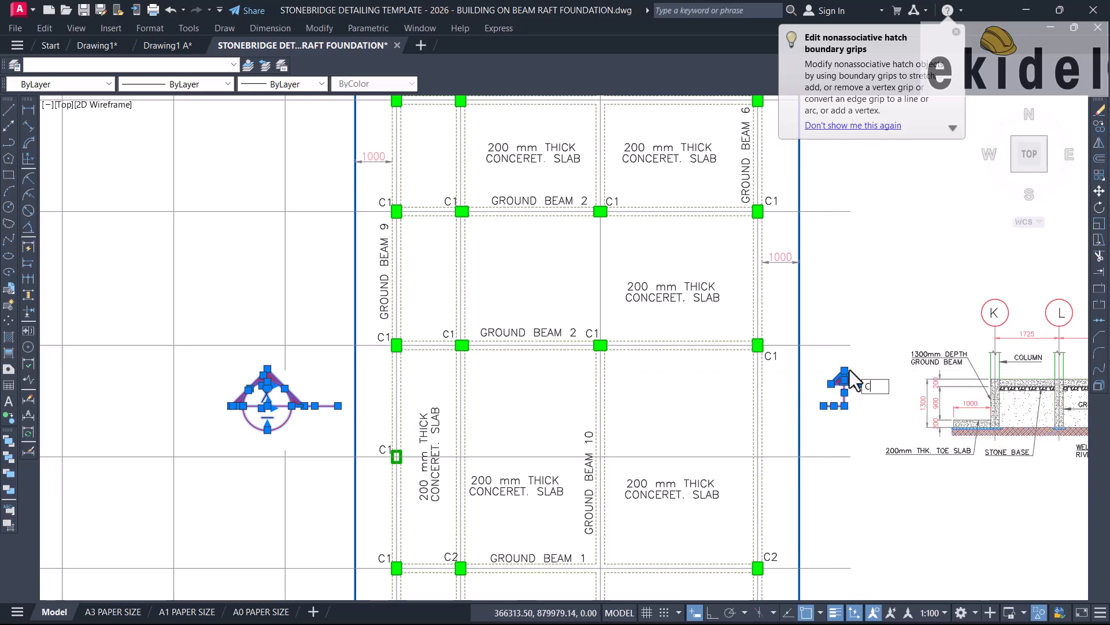
type("co")
key("Return")
left_click(338, 406)
scroll(665, 313, "down", 7)
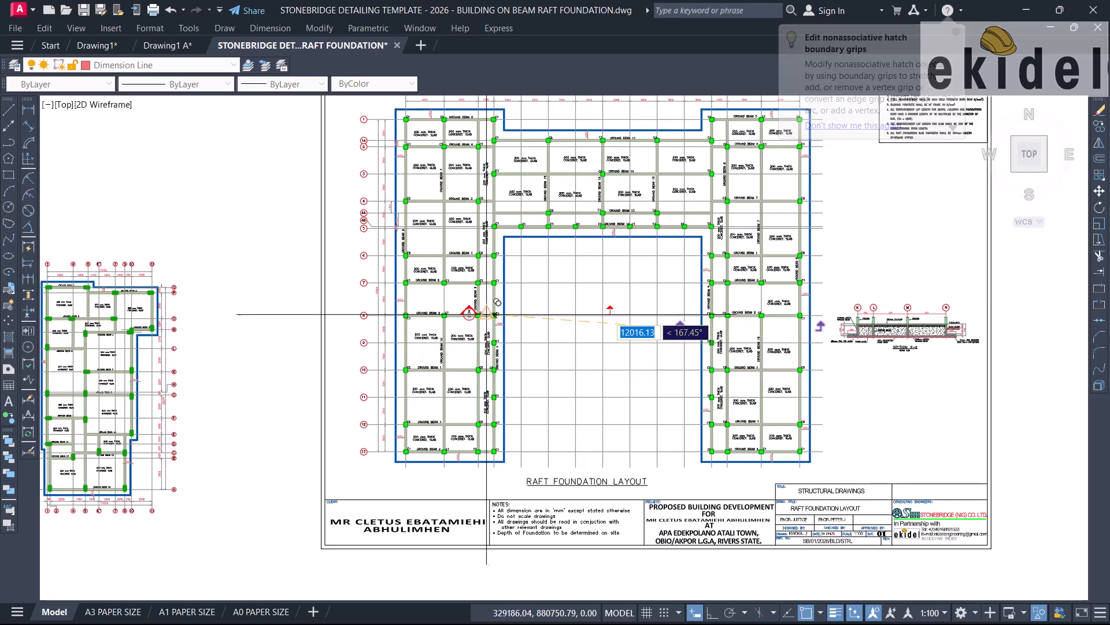
middle_click_drag(489, 313, 897, 278)
scroll(485, 497, "up", 2)
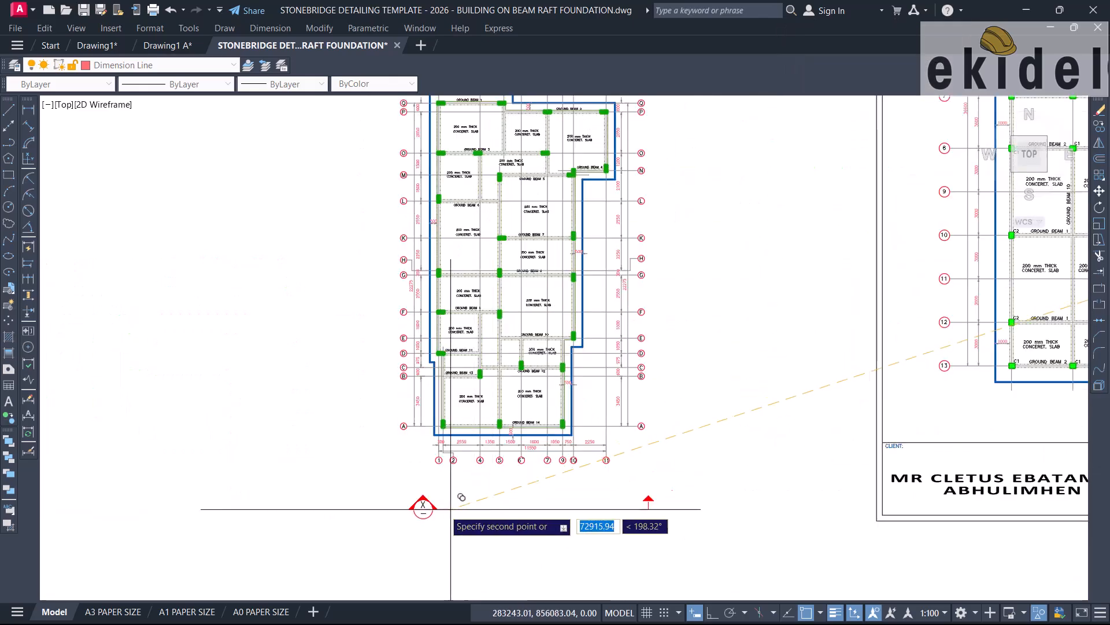
left_click(421, 510)
scroll(421, 509, "up", 2)
key("Escape")
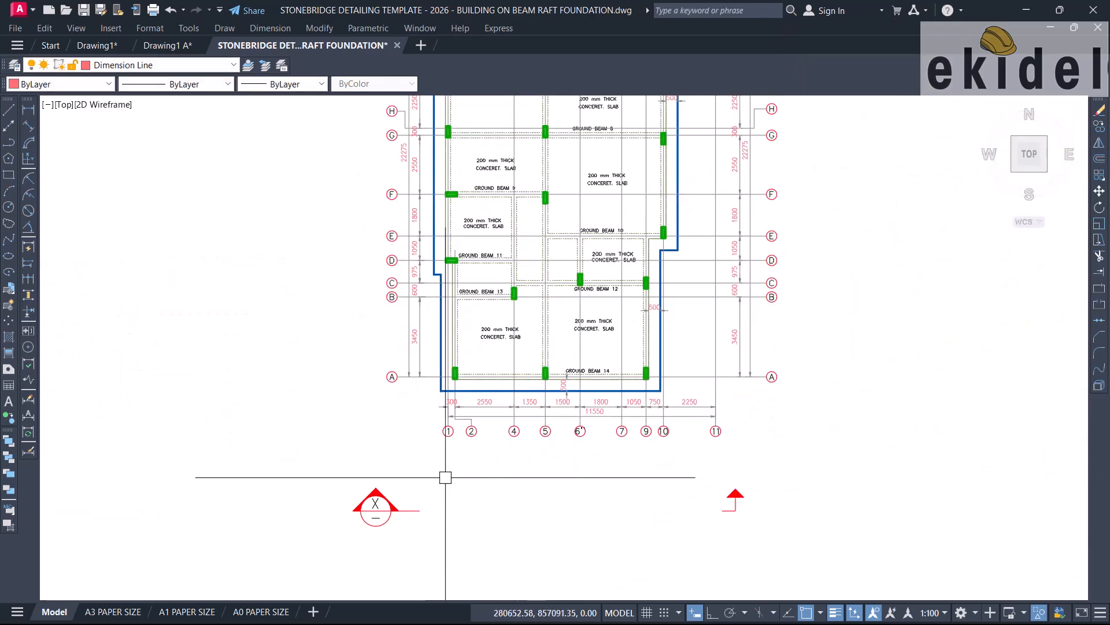
Scale both copied section markers by a factor of 0.75 about the end of the X marker's line.
left_click(446, 477)
left_click(315, 545)
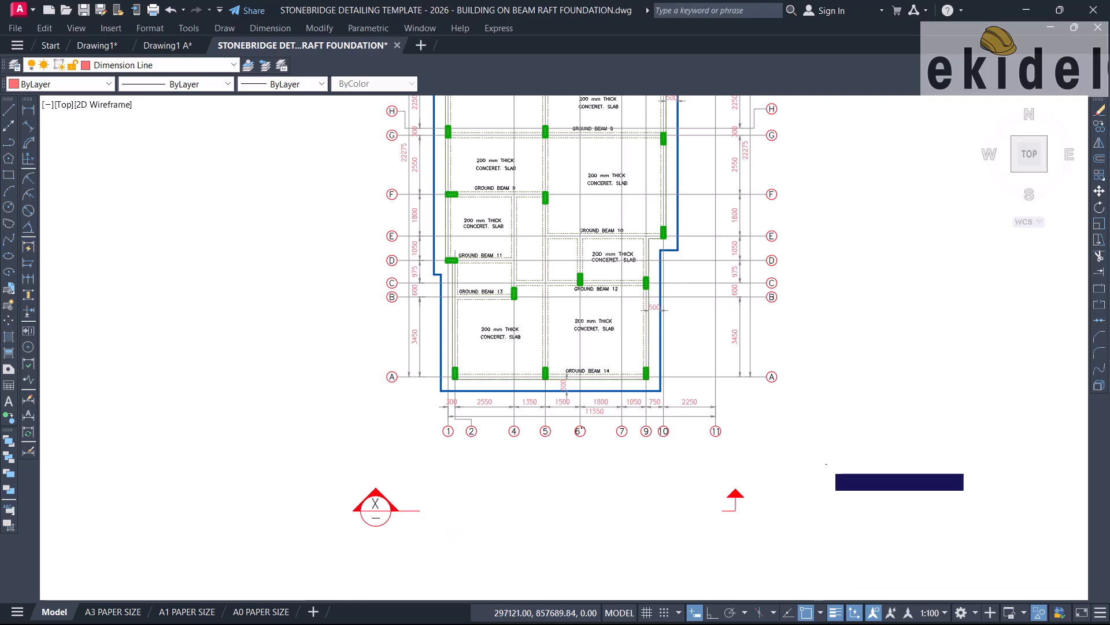
left_click(826, 464)
left_click(349, 520)
scroll(427, 330, "down", 5)
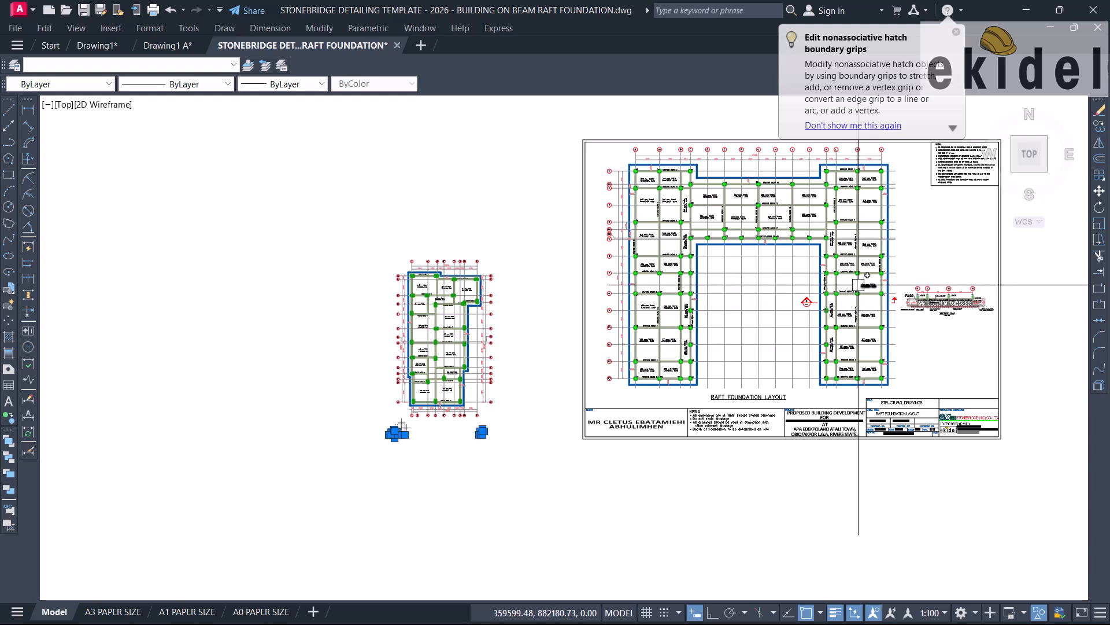
scroll(454, 407, "up", 4)
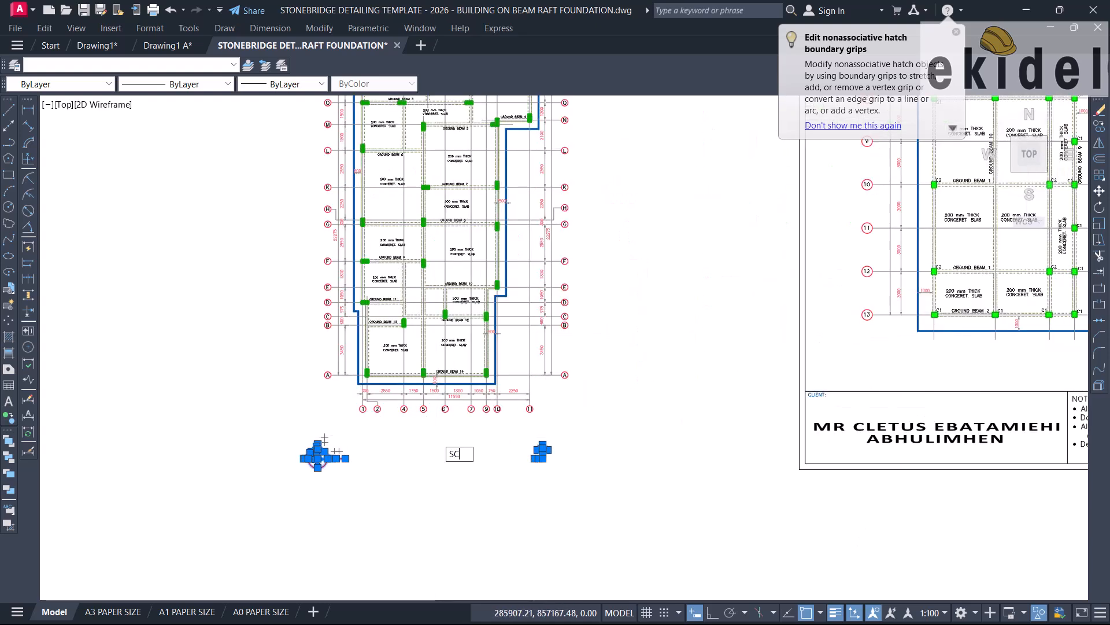
type("O")
key("BackSpace")
key("Return")
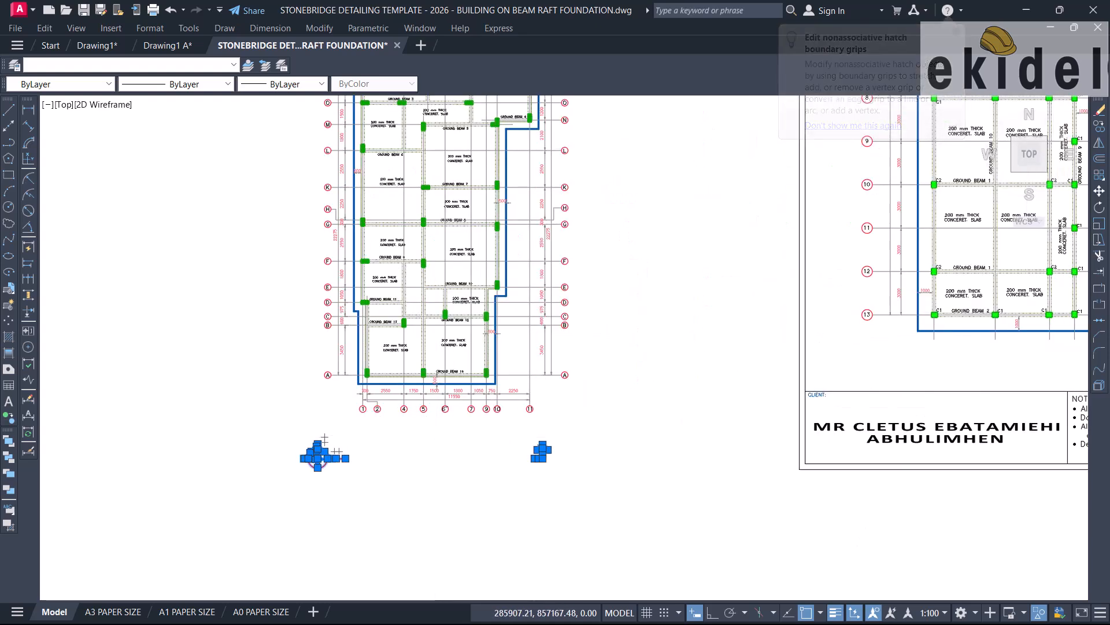
left_click(345, 461)
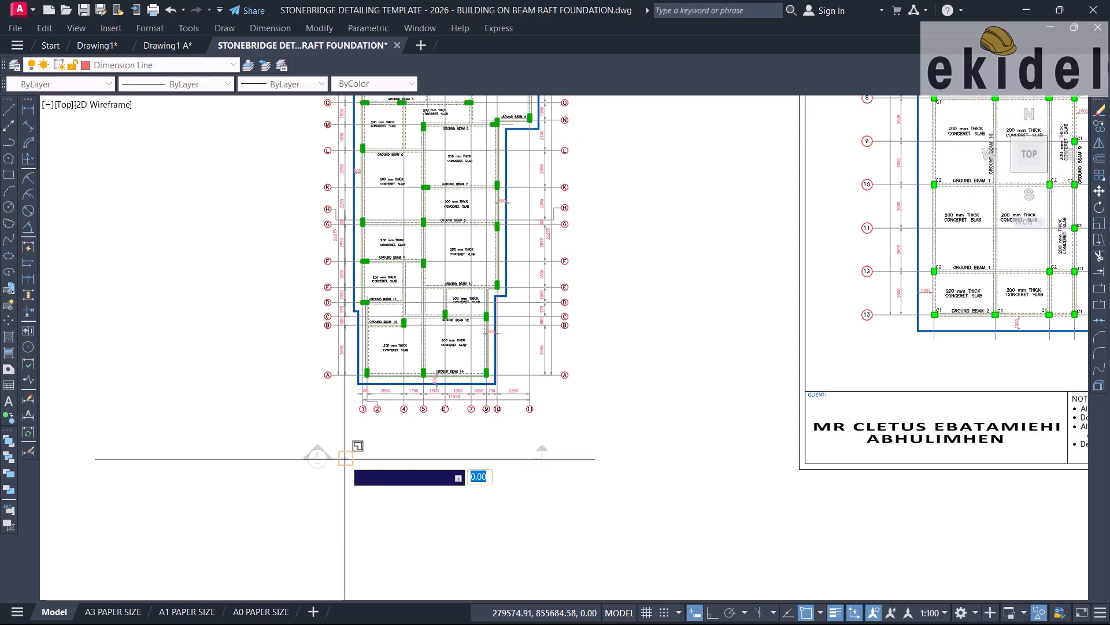
type("0.75")
key("Return")
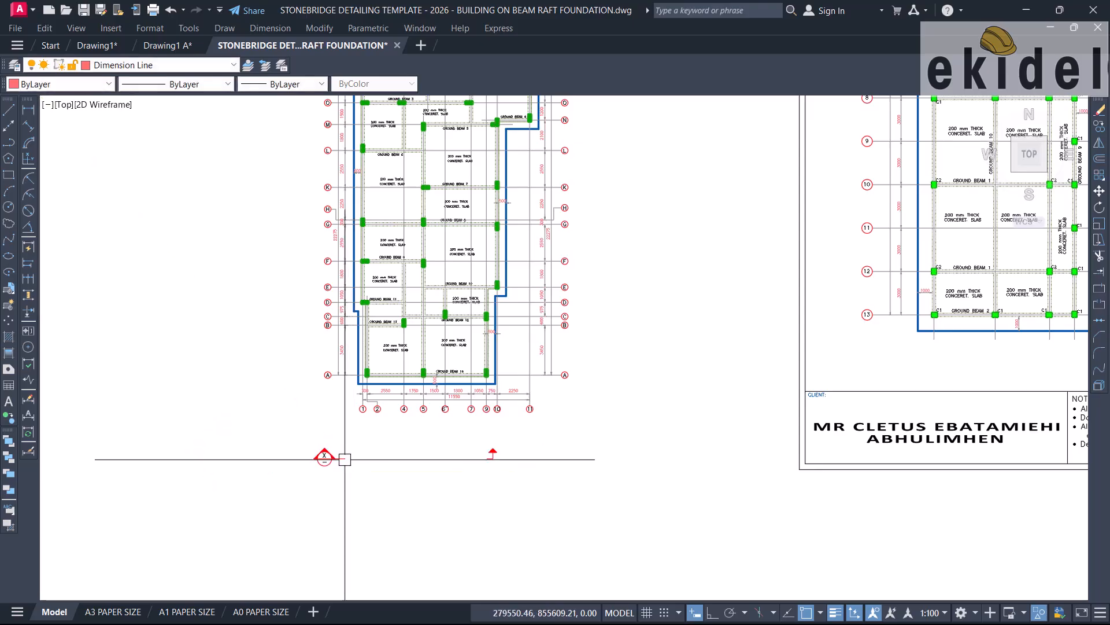
Move the circular X section marker beside the raft plan, outside the grid bubbles between grid lines L and K.
left_click(255, 484)
key("Escape")
left_click(370, 432)
left_click(250, 505)
key("space")
left_click(339, 458)
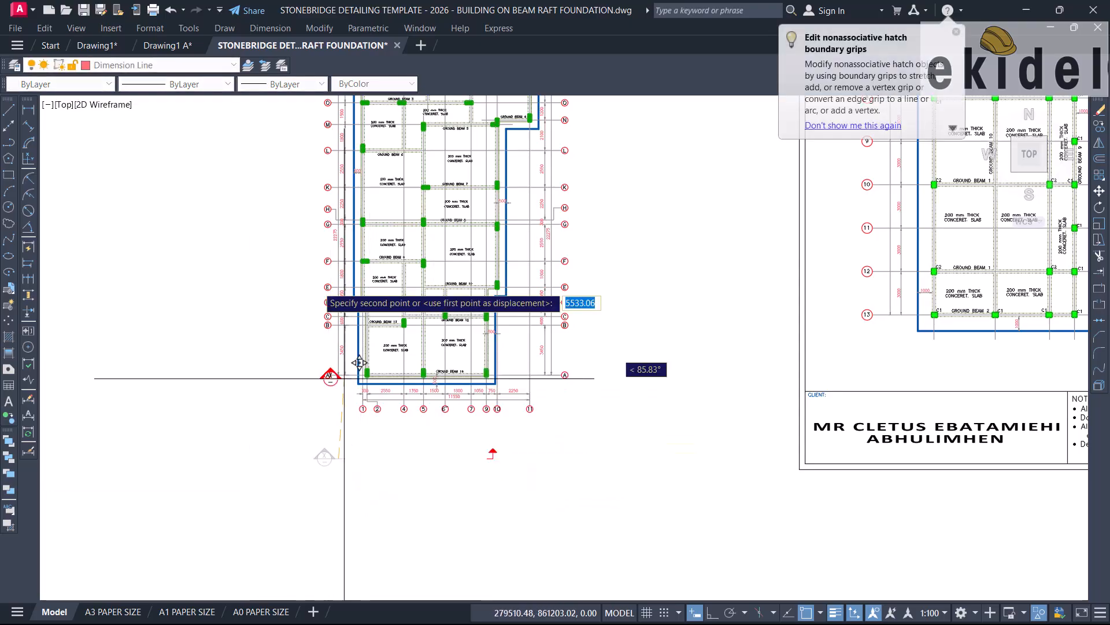
scroll(295, 191, "up", 3)
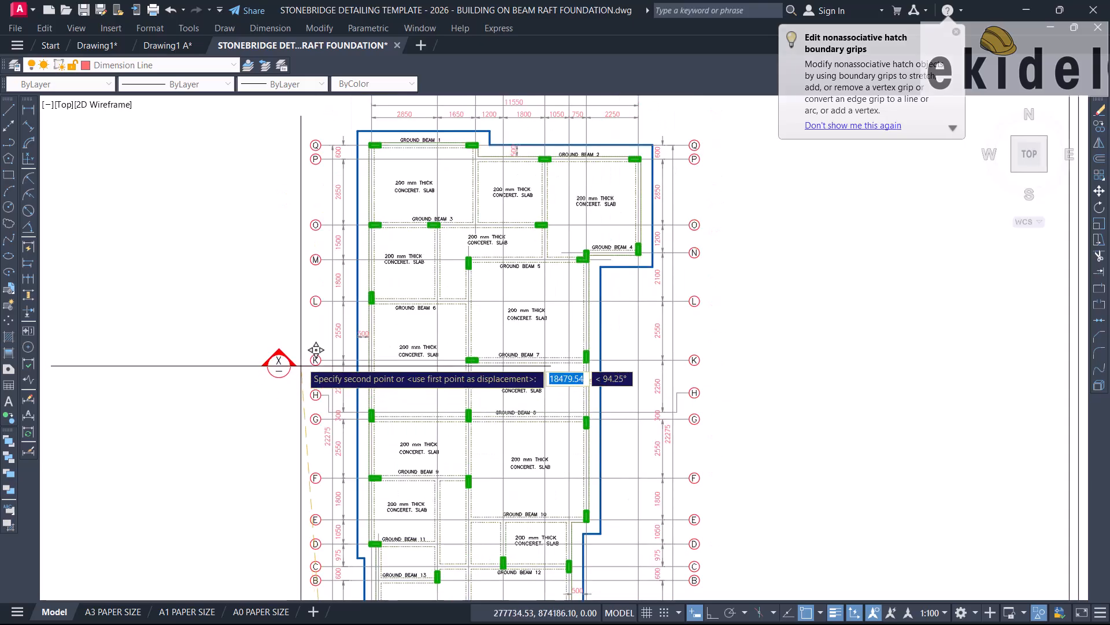
scroll(307, 347, "up", 2)
scroll(332, 321, "up", 2)
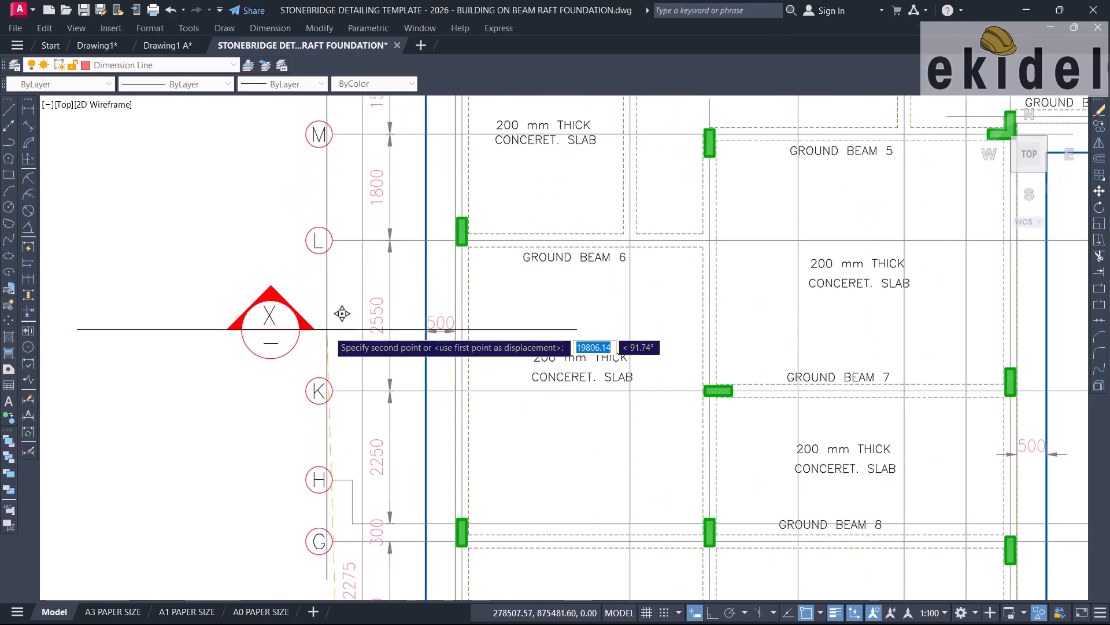
left_click(299, 319)
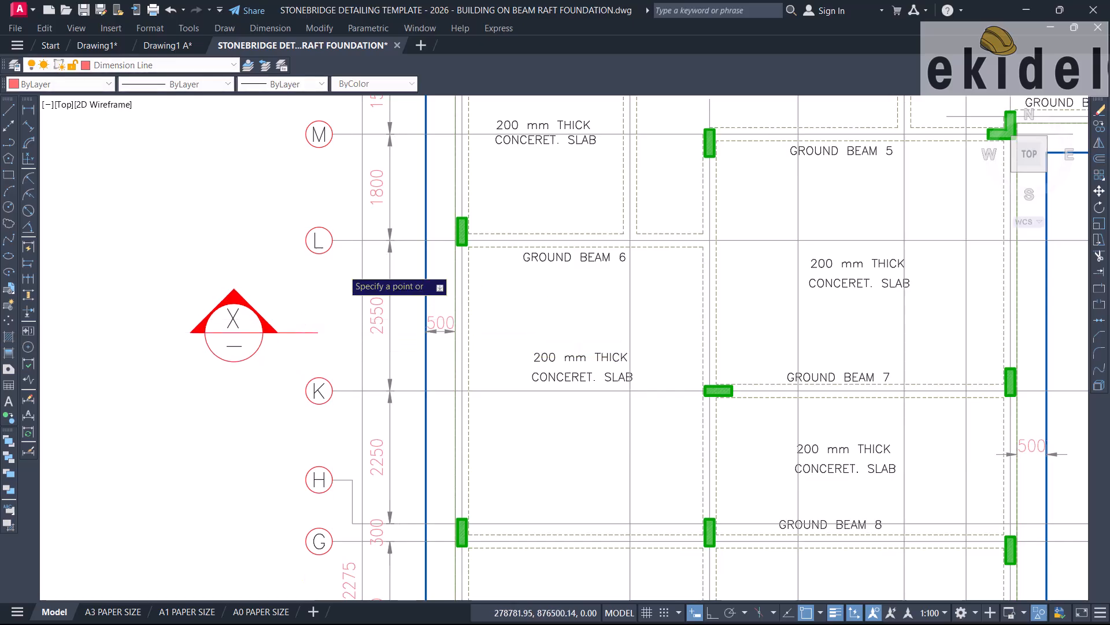
Draw a horizontal construction line across the plan, aligned with the X marker's section line.
type("h")
key("Return")
scroll(295, 266, "down", 5)
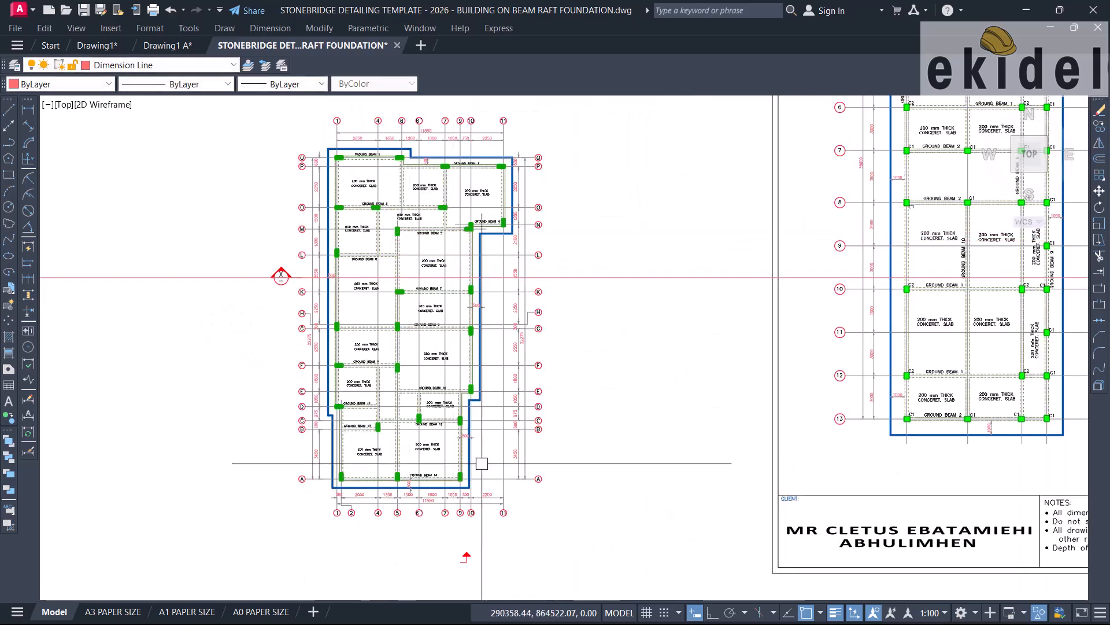
Move the arrow section marker onto the construction line just outside the raft's right edge between grid lines L and K, and erase that line.
left_click(488, 537)
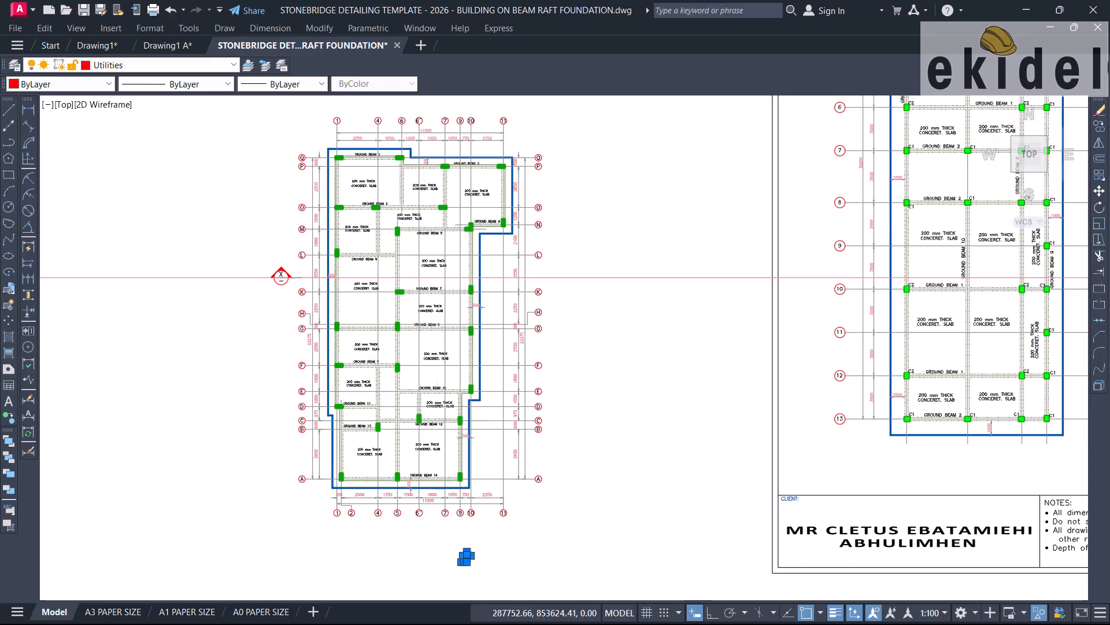
key("Return")
scroll(445, 582, "up", 3)
left_click(485, 529)
key("Escape")
middle_click_drag(484, 370, 444, 542)
scroll(585, 183, "up", 4)
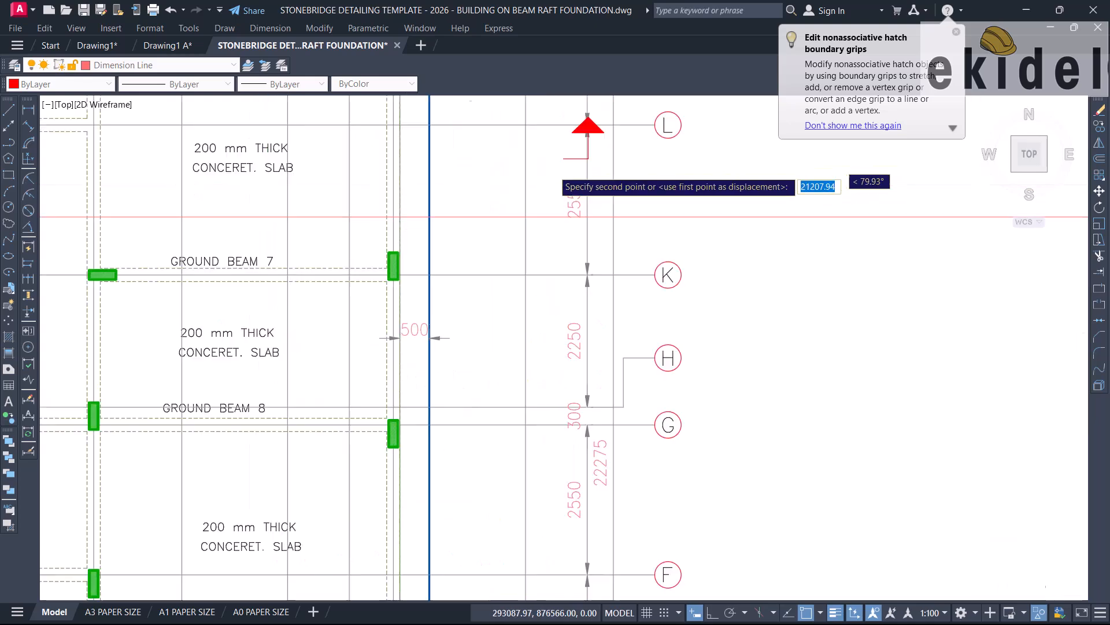
left_click(476, 217)
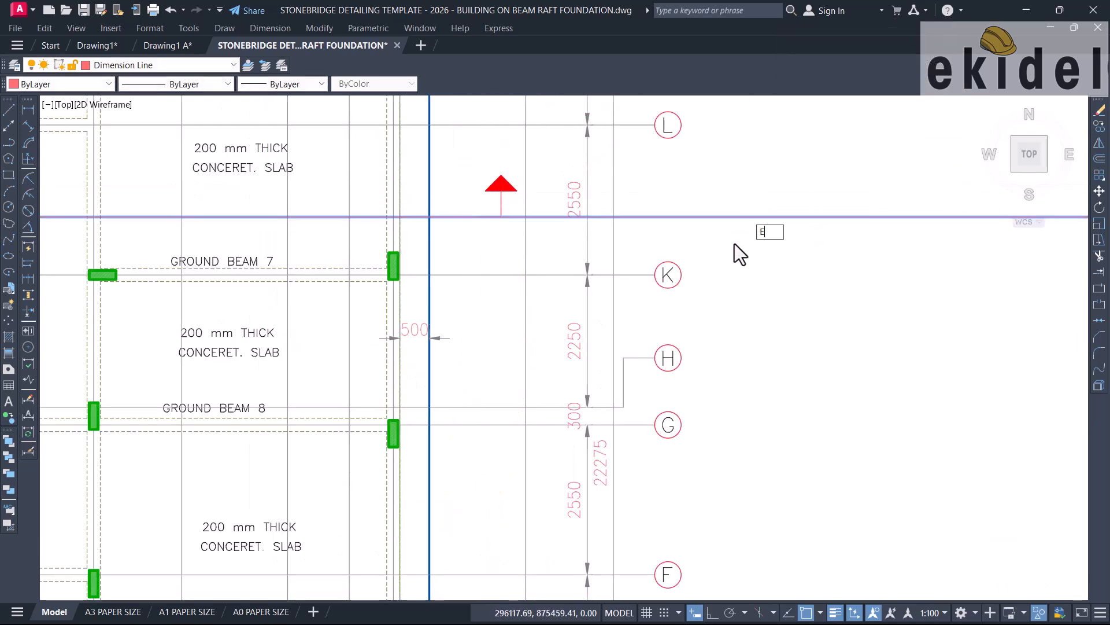
key("Return")
Copy the Section X-X detail from the reference raft layout to the space above the smaller raft plan.
scroll(571, 235, "down", 5)
scroll(765, 273, "up", 6)
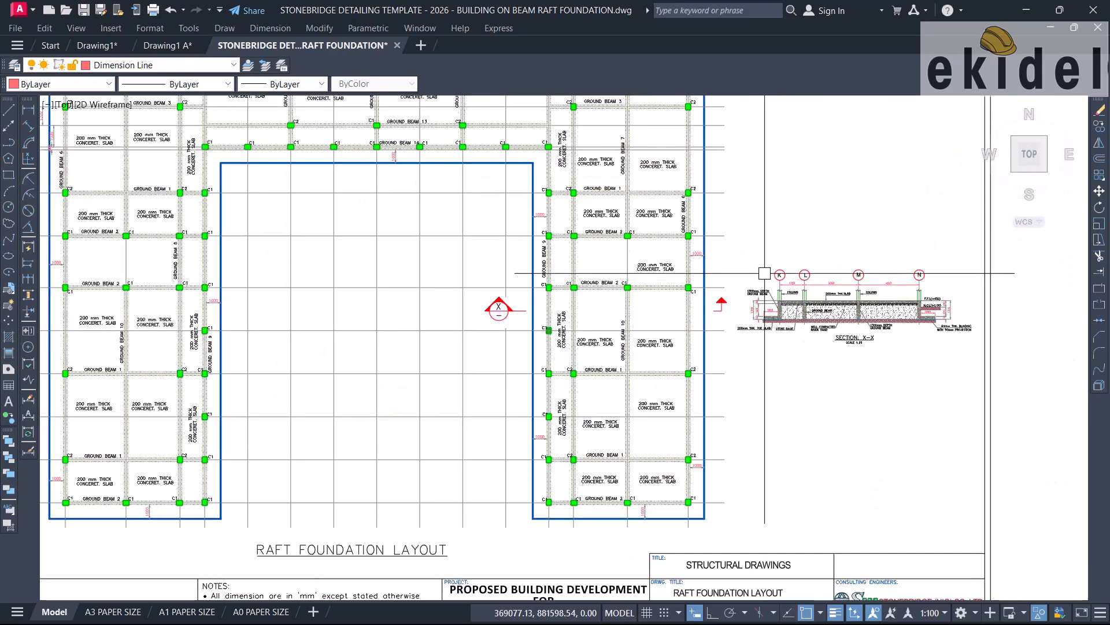
scroll(764, 273, "up", 2)
scroll(710, 264, "down", 3)
left_click(711, 231)
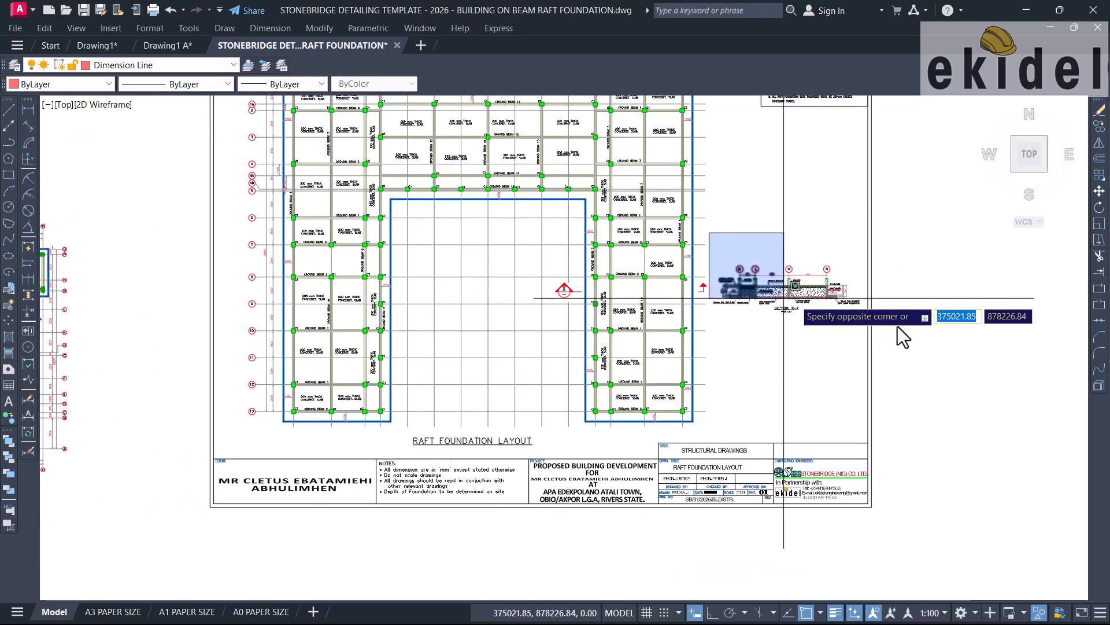
left_click(890, 329)
type("co")
key("Return")
scroll(800, 281, "up", 4)
left_click(785, 291)
scroll(909, 287, "down", 6)
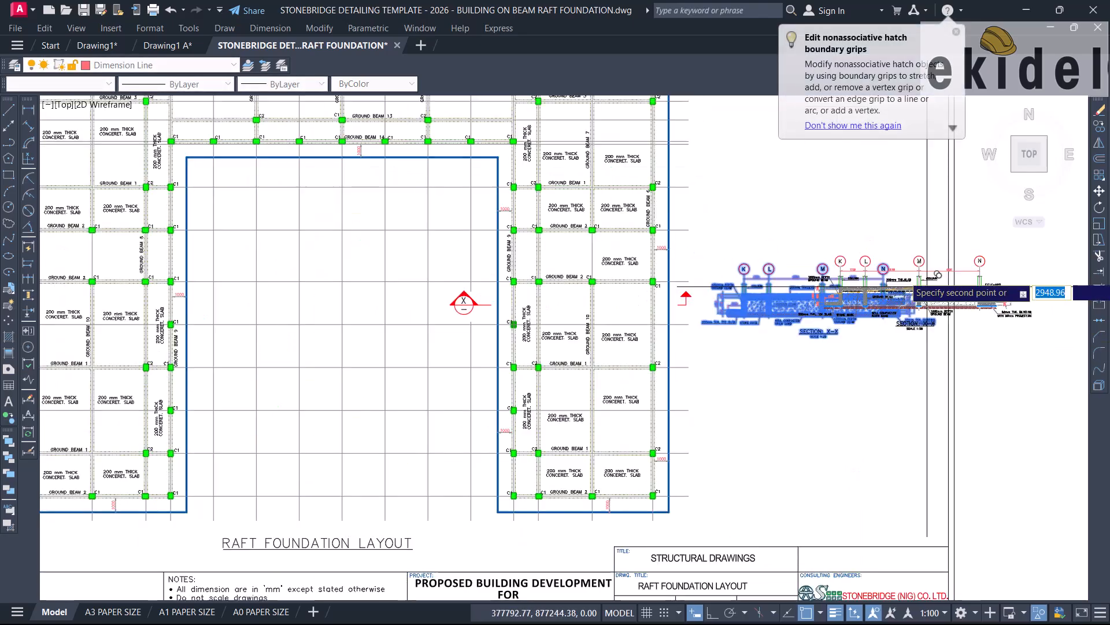
middle_click_drag(554, 316, 806, 396)
scroll(545, 299, "up", 2)
scroll(550, 297, "up", 4)
scroll(636, 297, "down", 2)
scroll(804, 395, "down", 2)
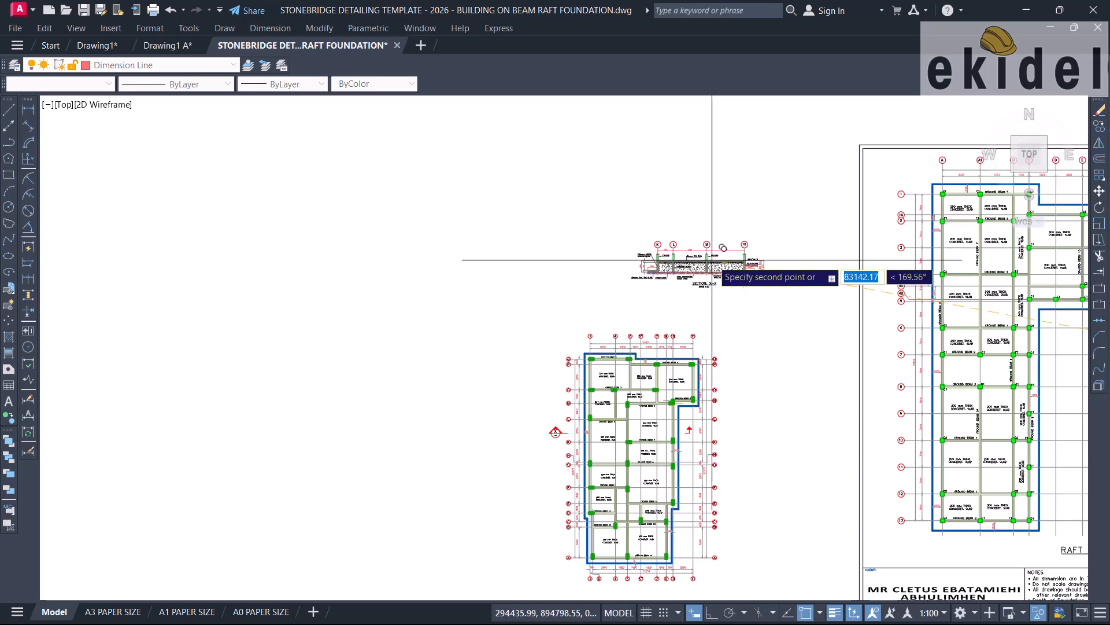
left_click(712, 259)
key("Escape")
Draw vertical construction lines along the raft's left edge and through the column beside grid line 1, at the section cut.
scroll(690, 245, "up", 5)
scroll(590, 226, "down", 5)
scroll(681, 219, "up", 3)
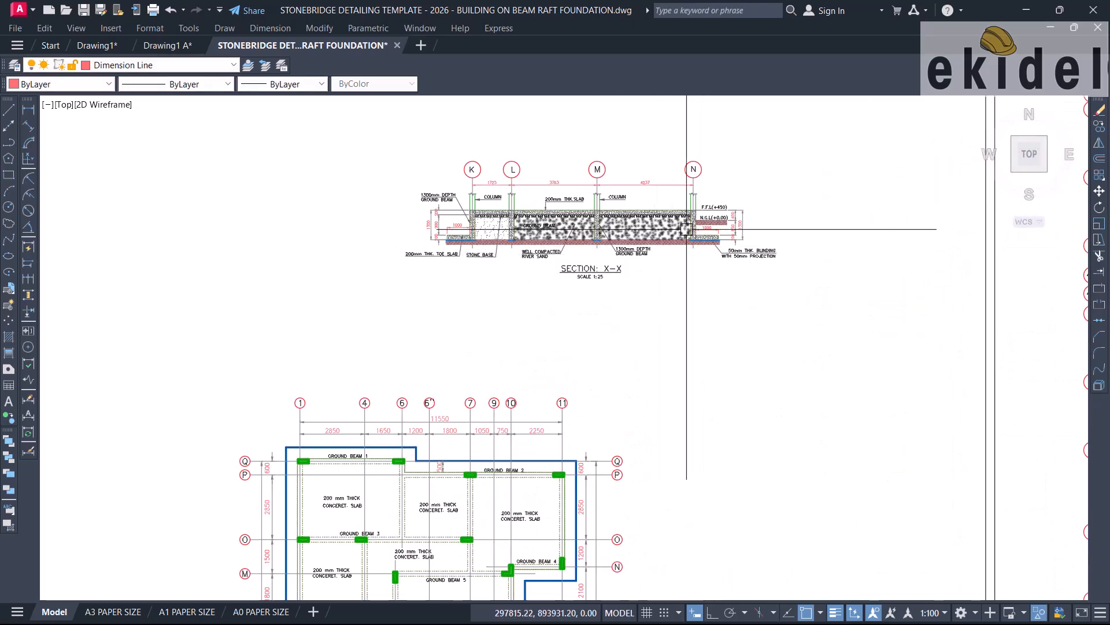
type("xl")
key("Return")
type("v")
key("Return")
scroll(567, 330, "down", 2)
scroll(573, 278, "up", 3)
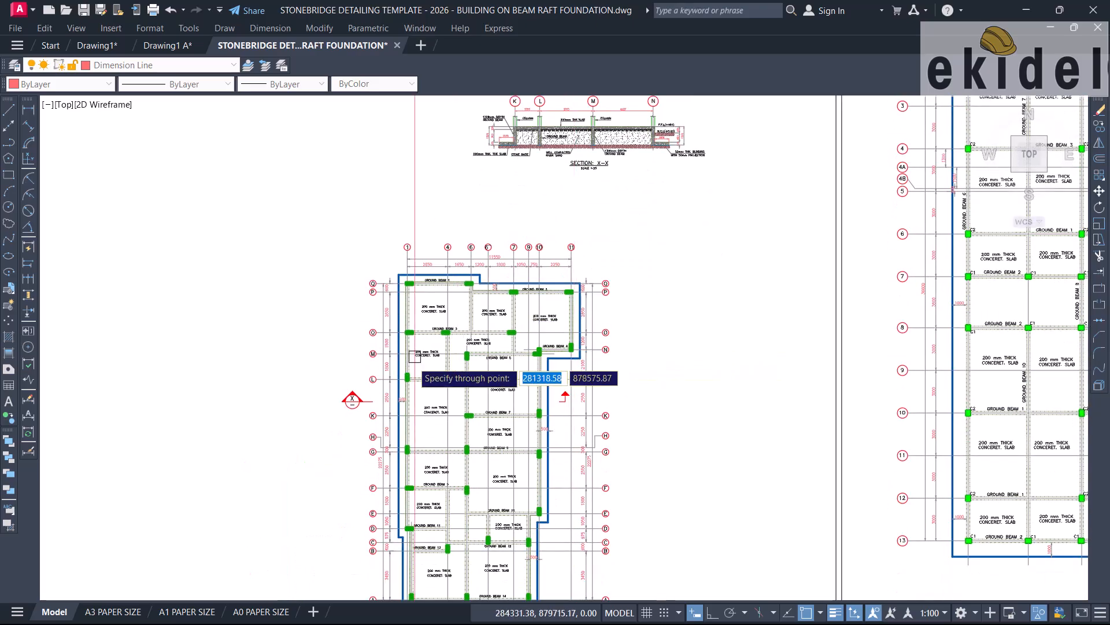
scroll(315, 410, "up", 4)
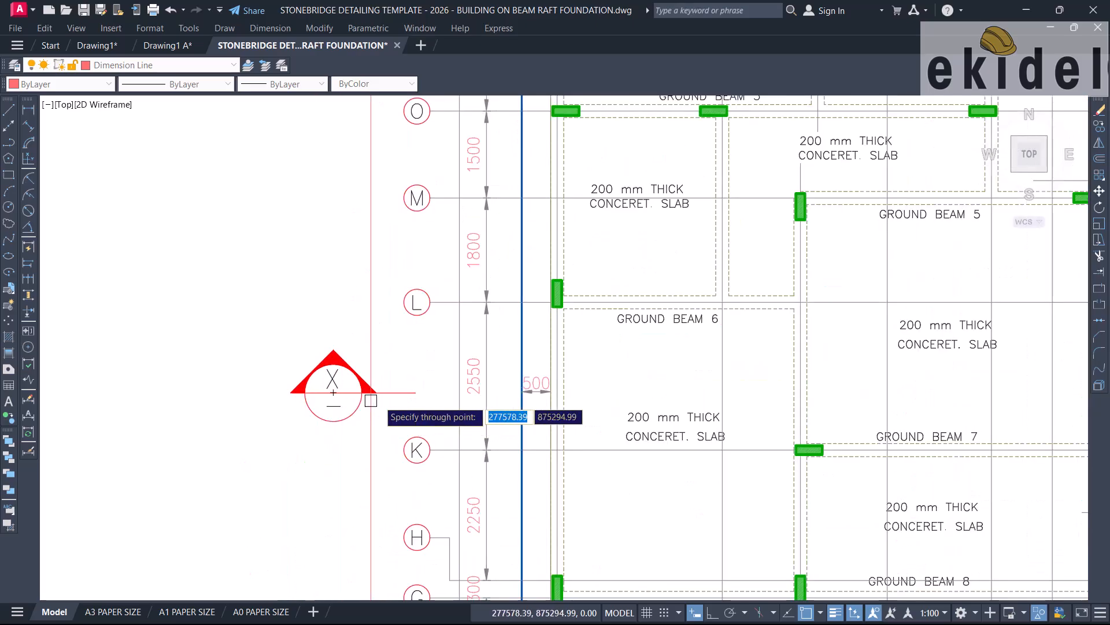
scroll(372, 400, "down", 4)
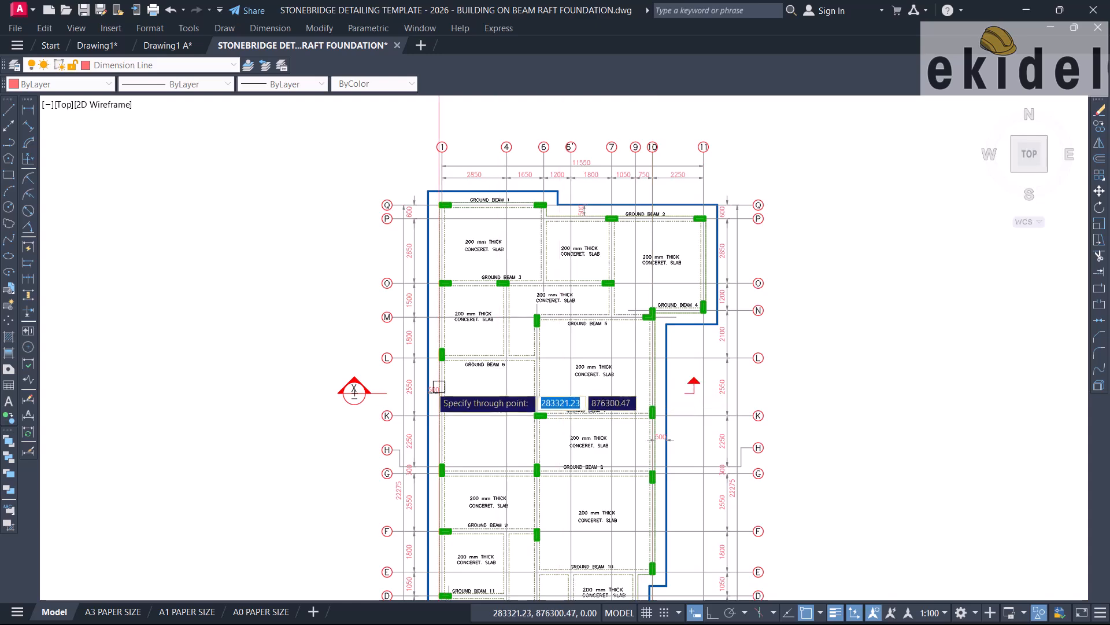
scroll(435, 386, "up", 6)
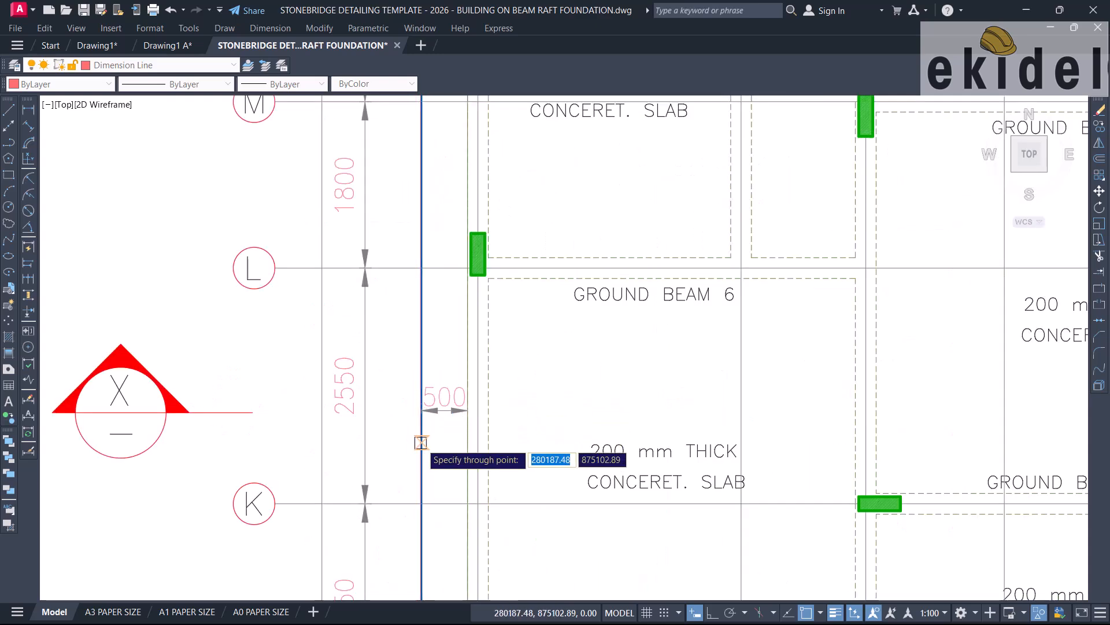
scroll(489, 445, "up", 2)
scroll(472, 435, "down", 1)
scroll(555, 422, "down", 3)
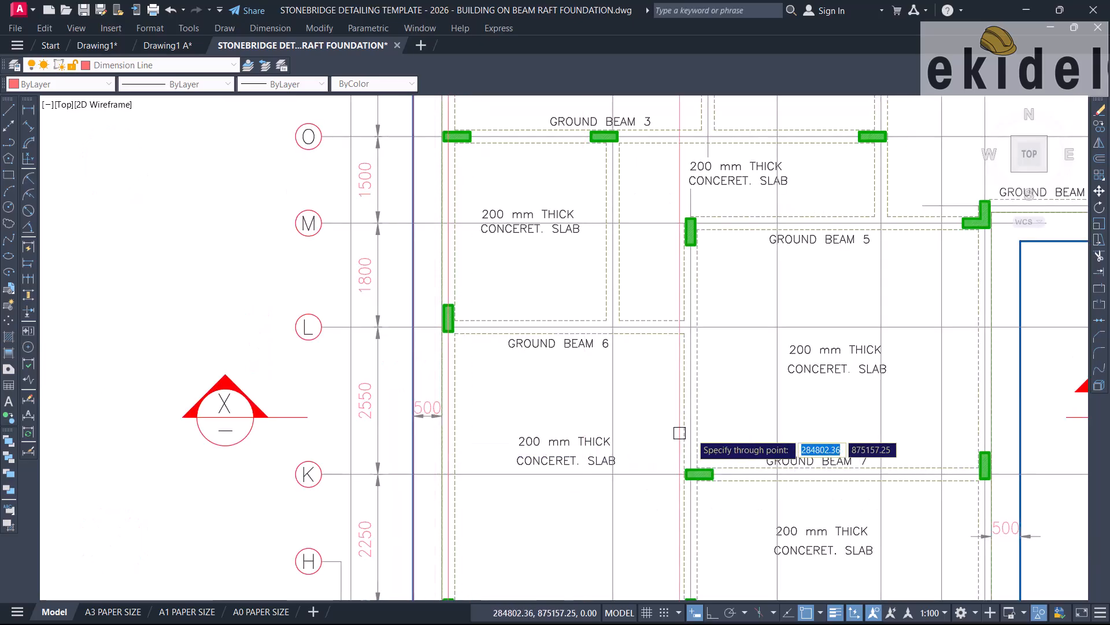
Add vertical construction lines through the middle and right-hand ground beams and along the raft's right edge at the section cut.
scroll(691, 428, "up", 4)
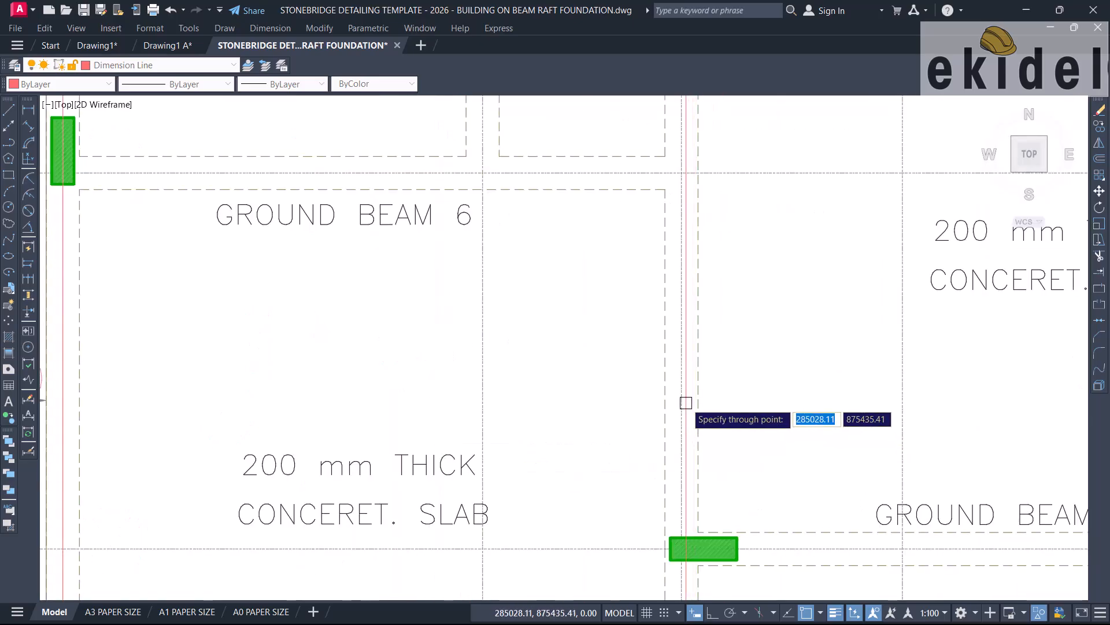
scroll(701, 421, "down", 5)
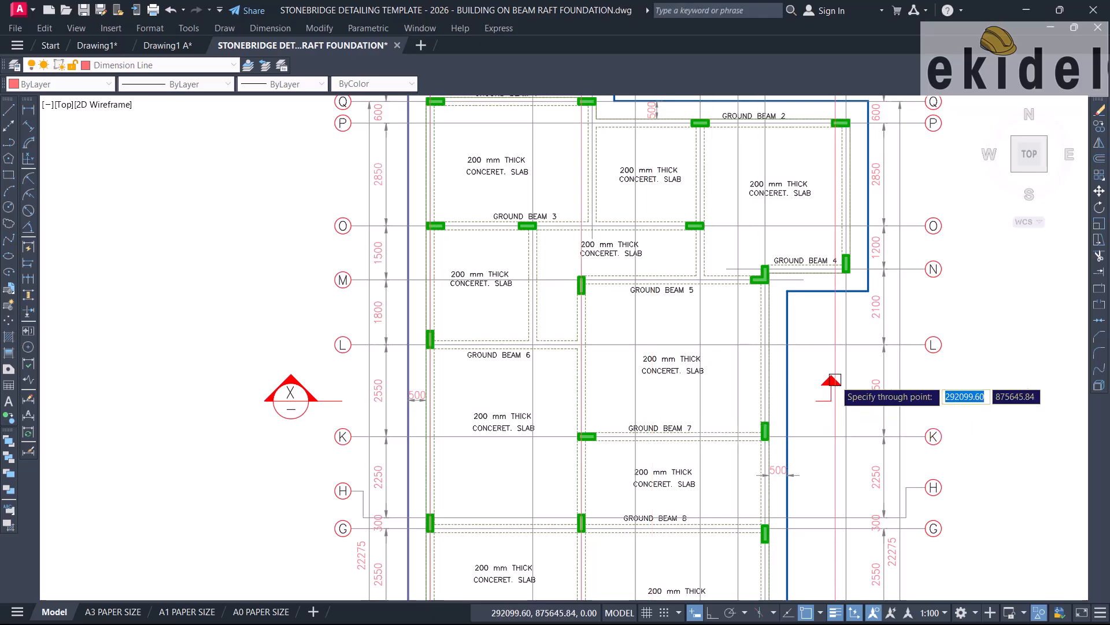
scroll(809, 379, "up", 3)
scroll(717, 393, "up", 2)
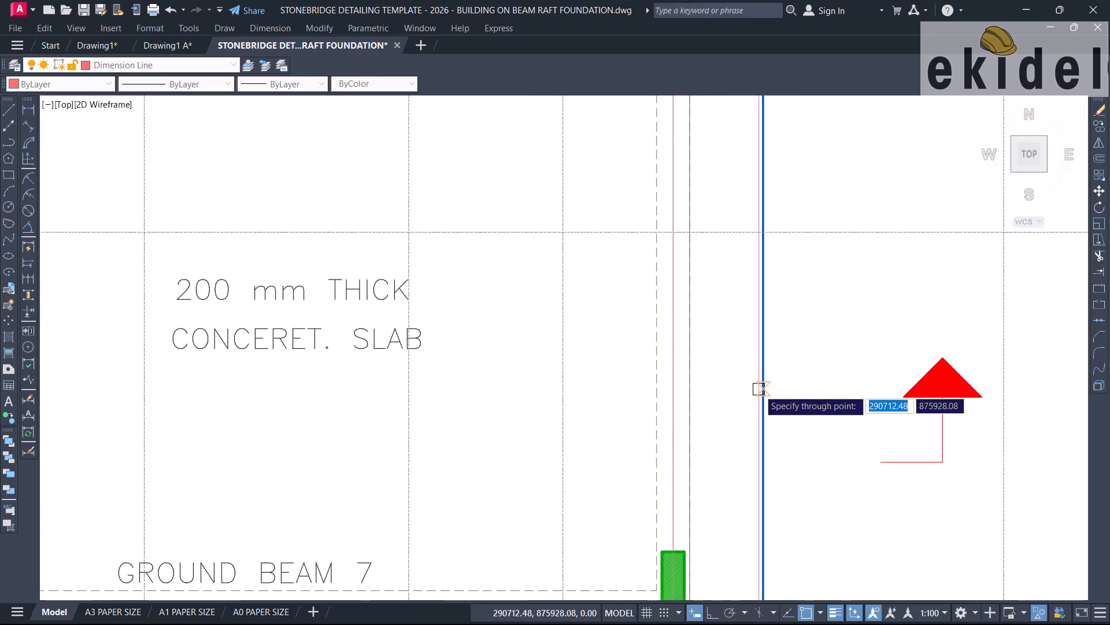
scroll(761, 389, "down", 5)
middle_click_drag(727, 392, 718, 455)
scroll(718, 455, "down", 2)
middle_click_drag(717, 357, 610, 526)
key("Escape")
Select the copied Section X-X detail above the raft plan.
middle_click_drag(526, 249, 519, 356)
left_click(401, 229)
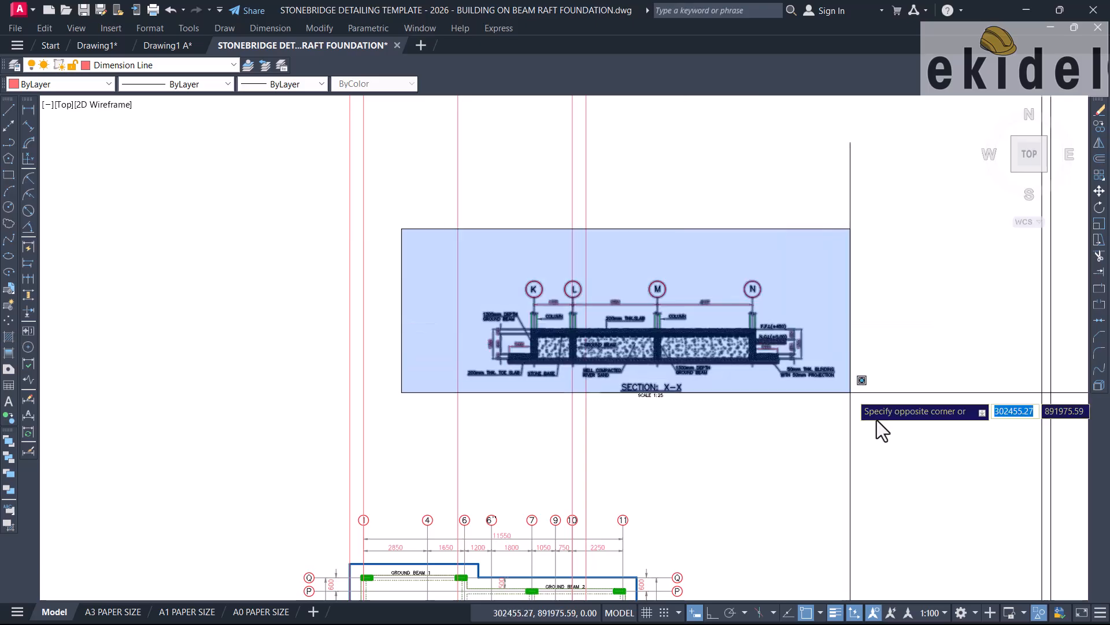
Move the whole Section X-X detail by its left toe slab's outer top corner onto the plan's leftmost vertical projection line.
left_click(878, 427)
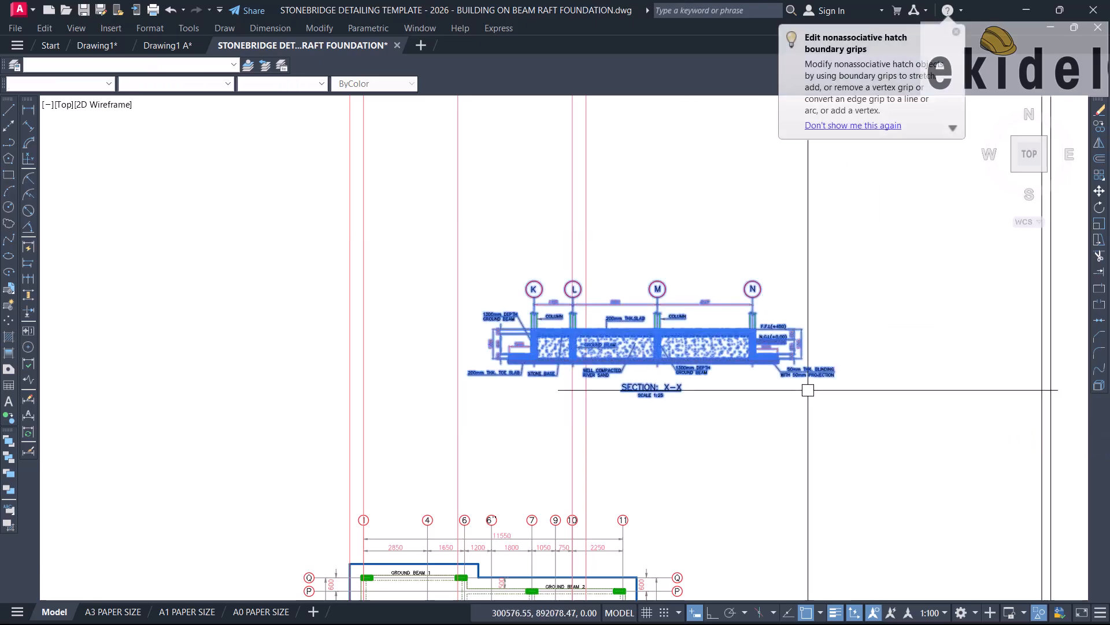
key("m")
key("Return")
scroll(491, 322, "up", 10)
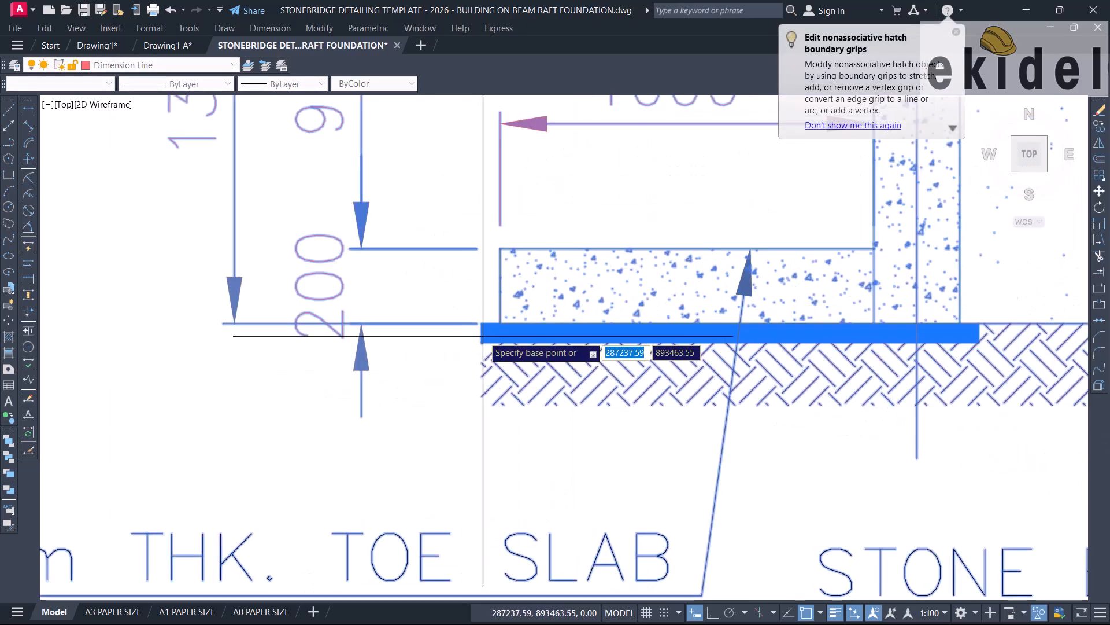
left_click(500, 249)
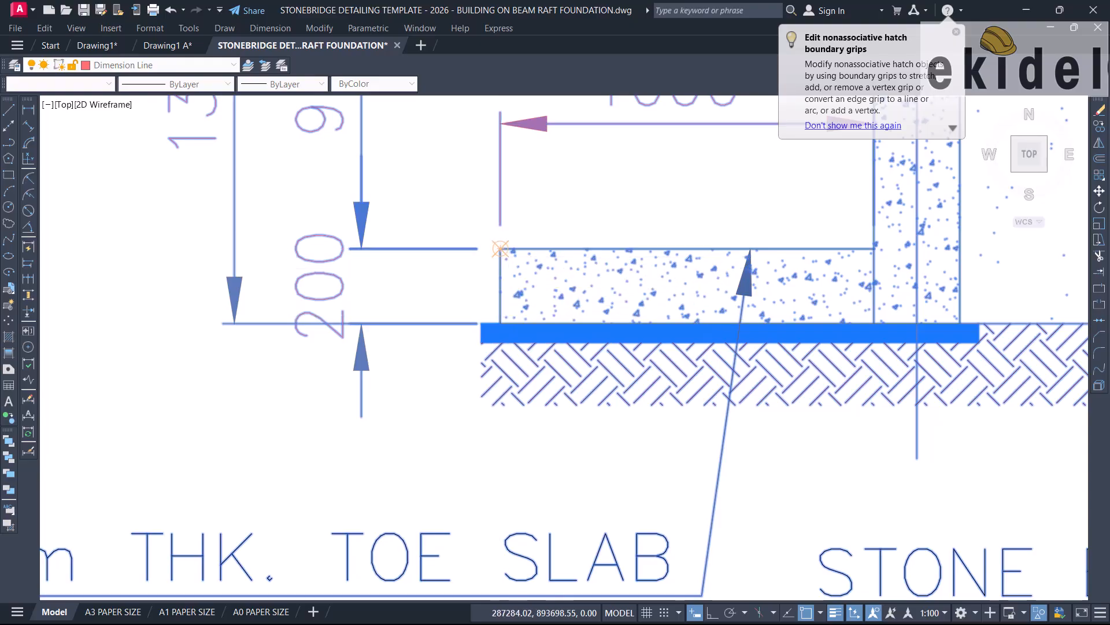
scroll(500, 251, "down", 4)
scroll(855, 272, "down", 6)
scroll(644, 283, "up", 5)
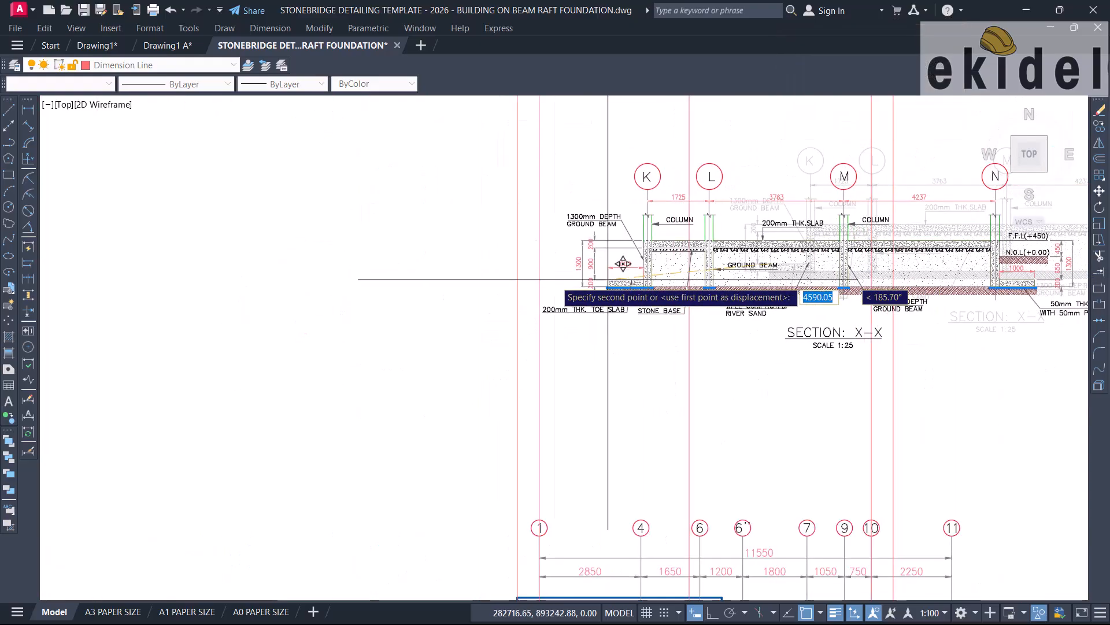
middle_click_drag(540, 277, 483, 299)
left_click(482, 298)
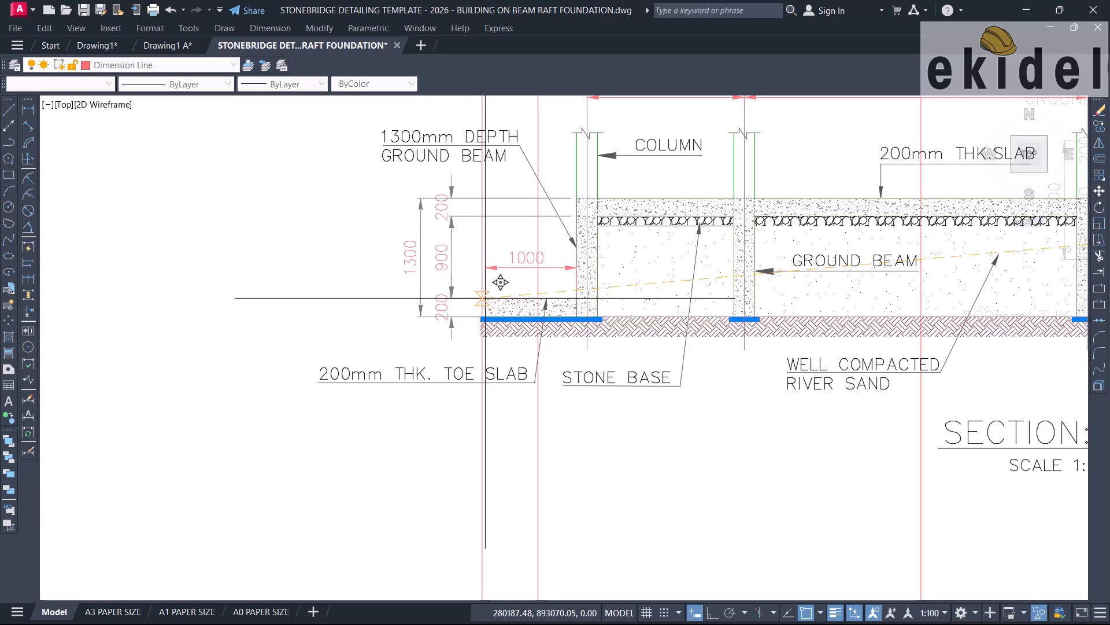
scroll(581, 269, "down", 6)
scroll(600, 379, "up", 4)
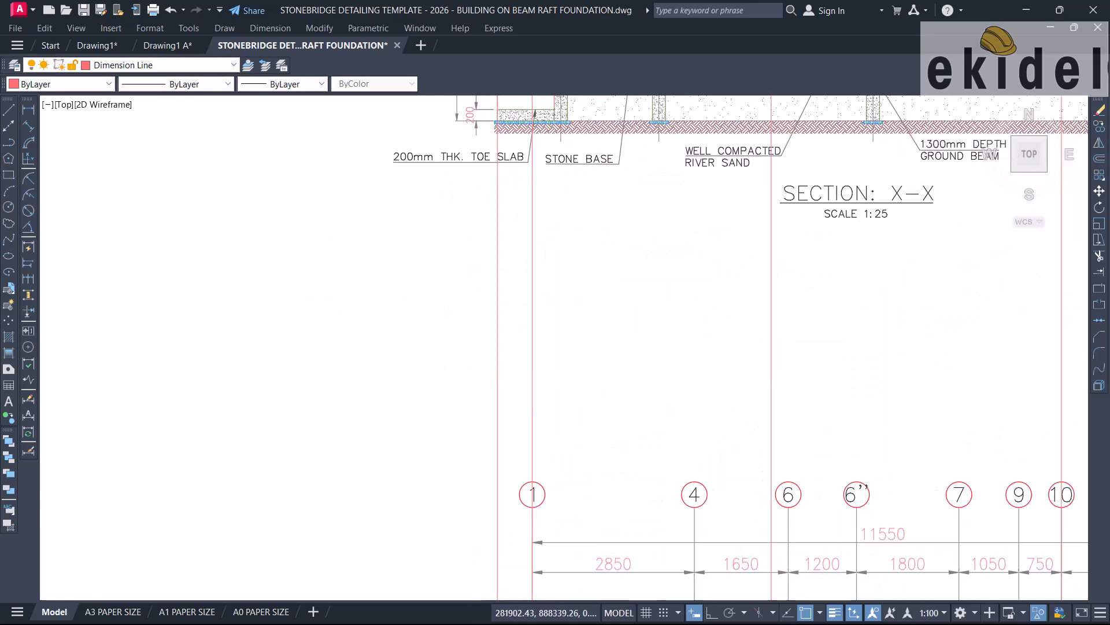
Examine how the section's left toe slab and ground beam line up with the projection lines from the plan.
left_click(462, 390)
scroll(543, 299, "down", 2)
middle_click_drag(540, 186, 550, 352)
key("Escape")
scroll(547, 277, "up", 4)
scroll(559, 464, "up", 2)
scroll(560, 464, "up", 2)
scroll(559, 380, "down", 4)
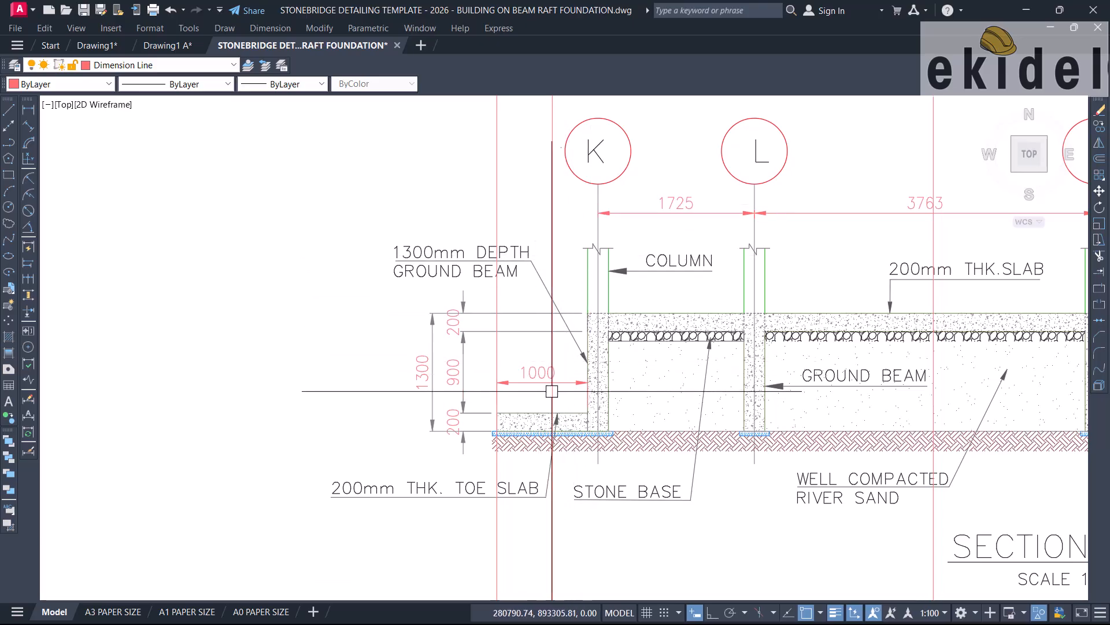
scroll(561, 396, "up", 4)
scroll(536, 377, "down", 4)
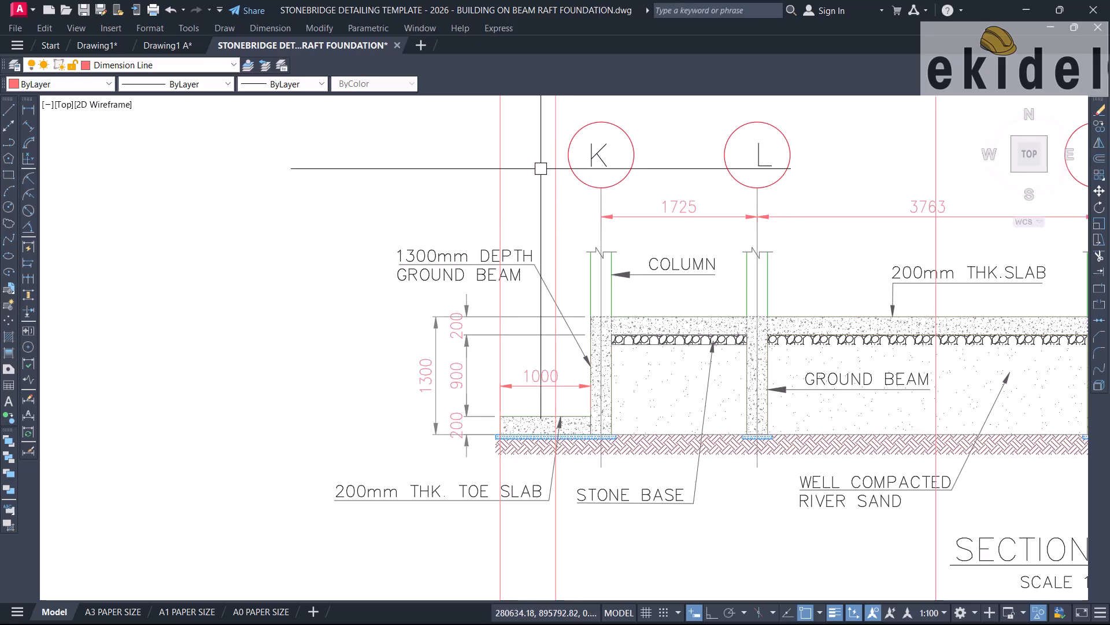
scroll(542, 147, "down", 4)
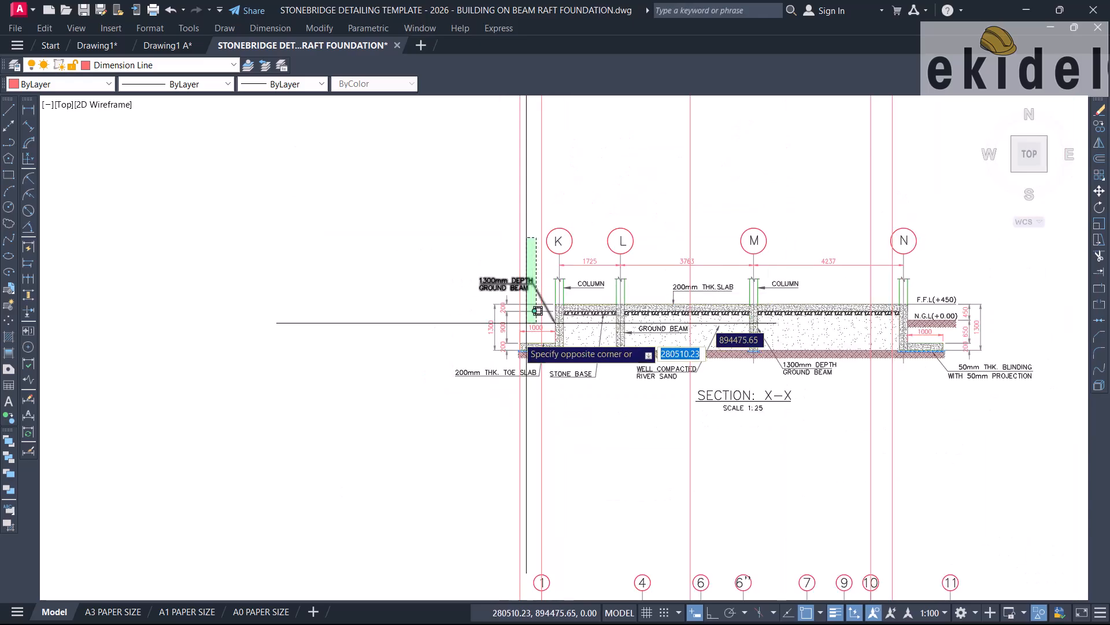
left_click(452, 428)
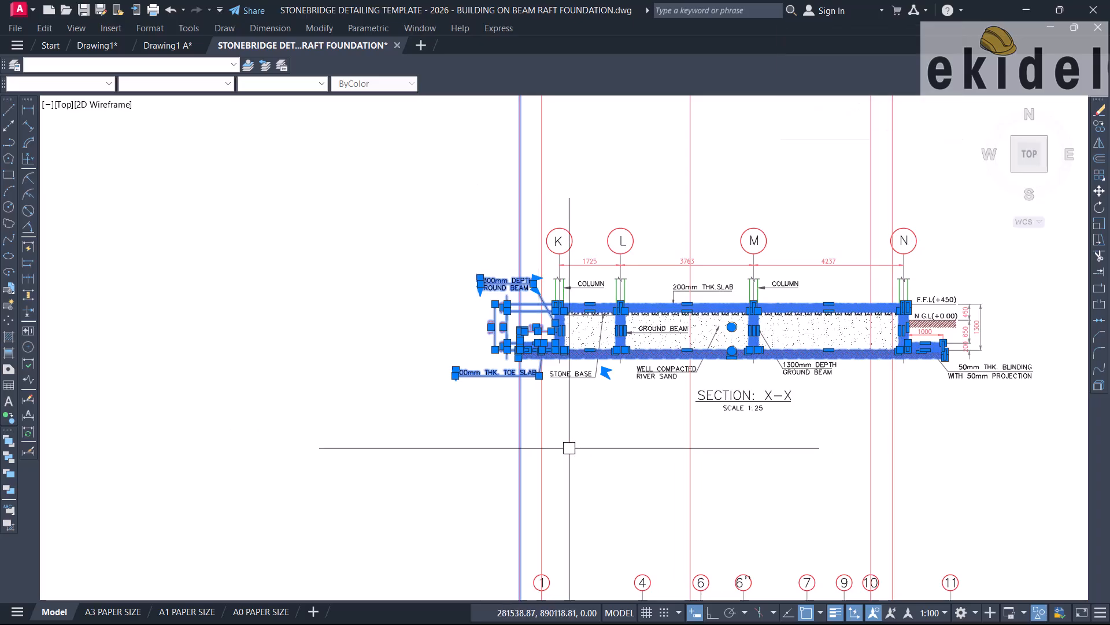
left_click(581, 451, "shift")
left_click(466, 476, "shift")
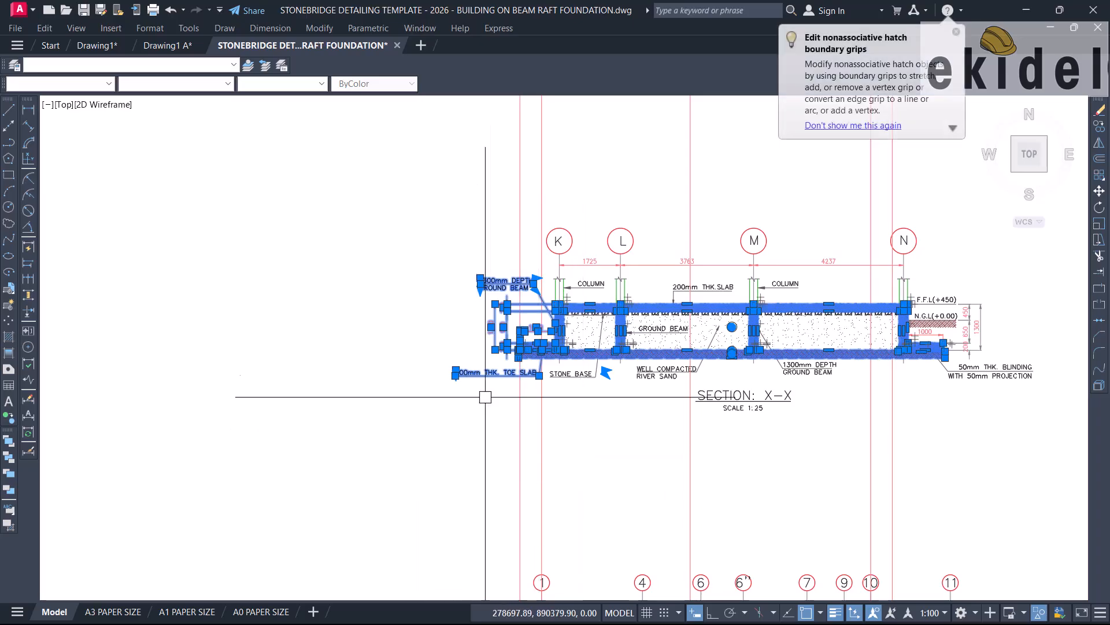
scroll(500, 334, "up", 4)
key("m")
key("Return")
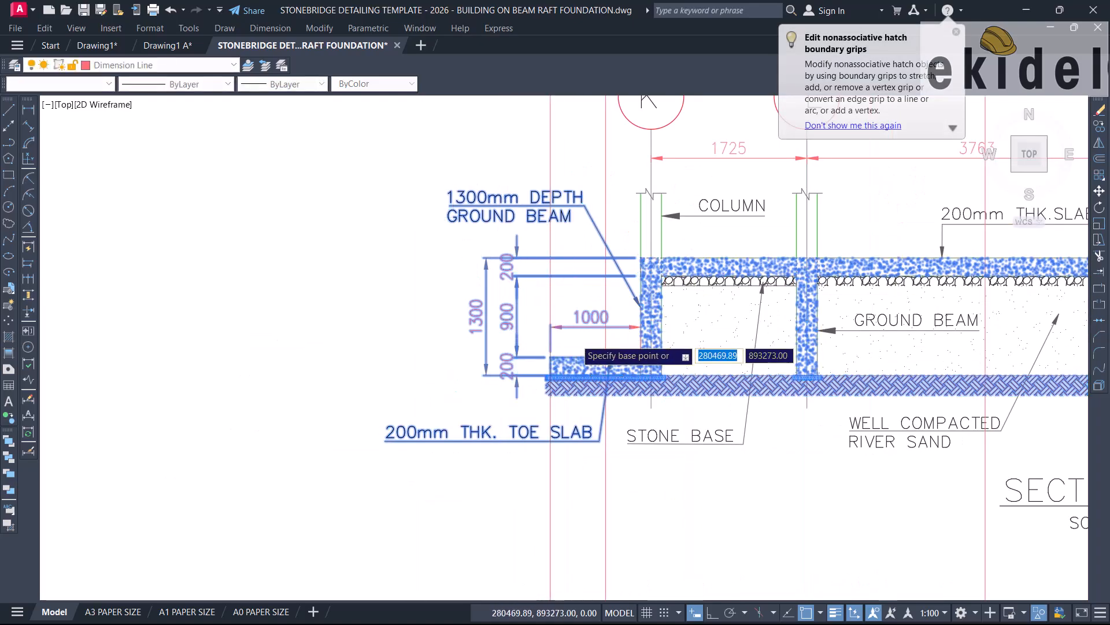
scroll(575, 340, "up", 4)
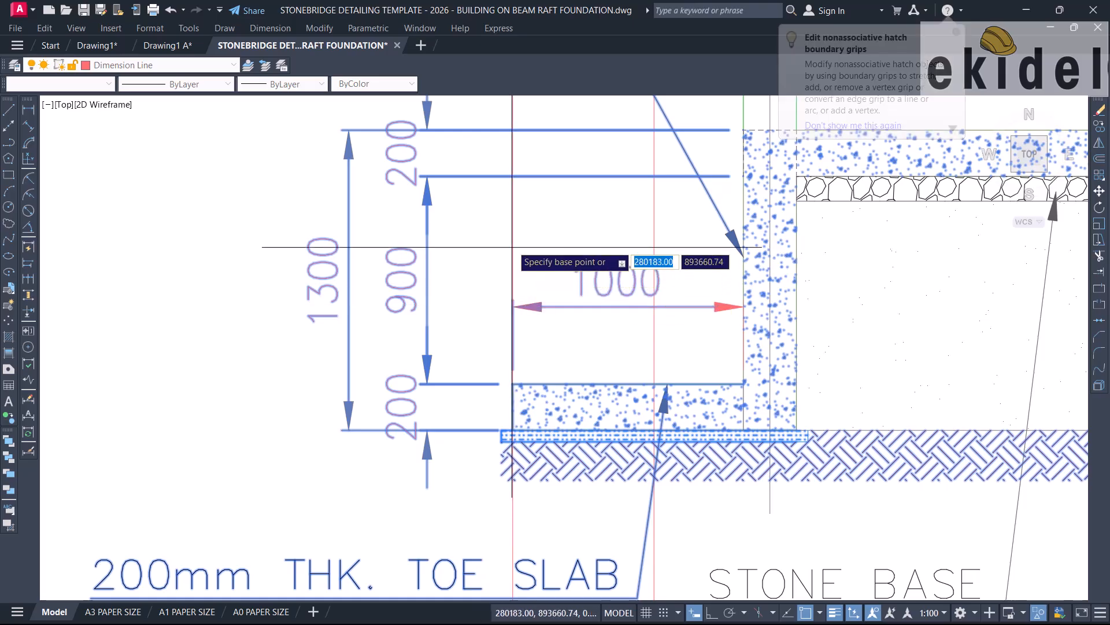
scroll(512, 383, "up", 5)
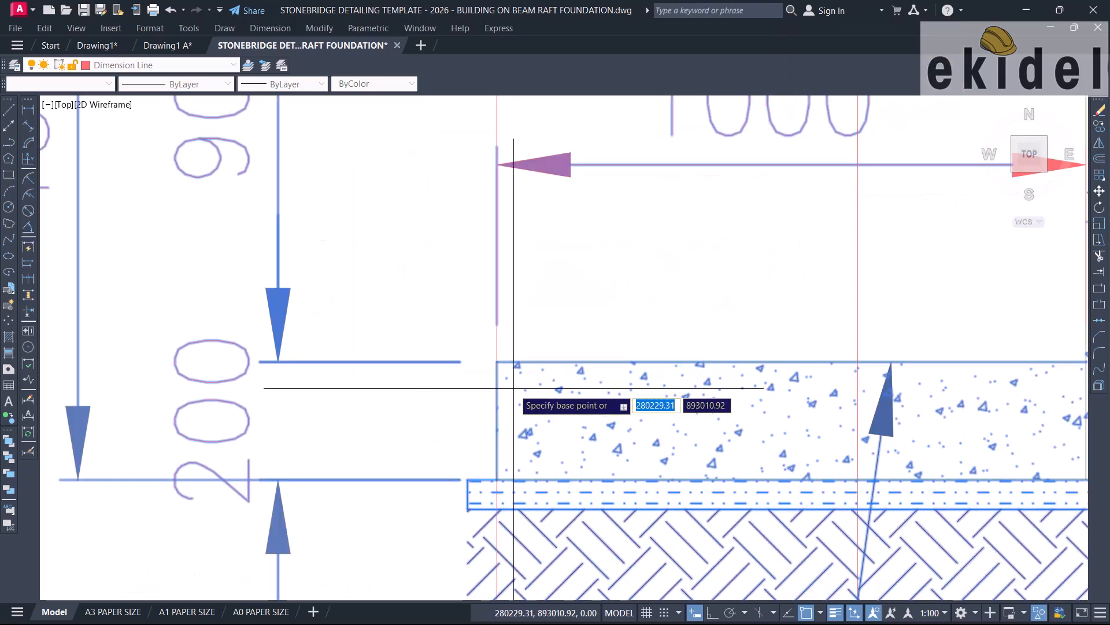
left_click(491, 357)
scroll(493, 356, "down", 4)
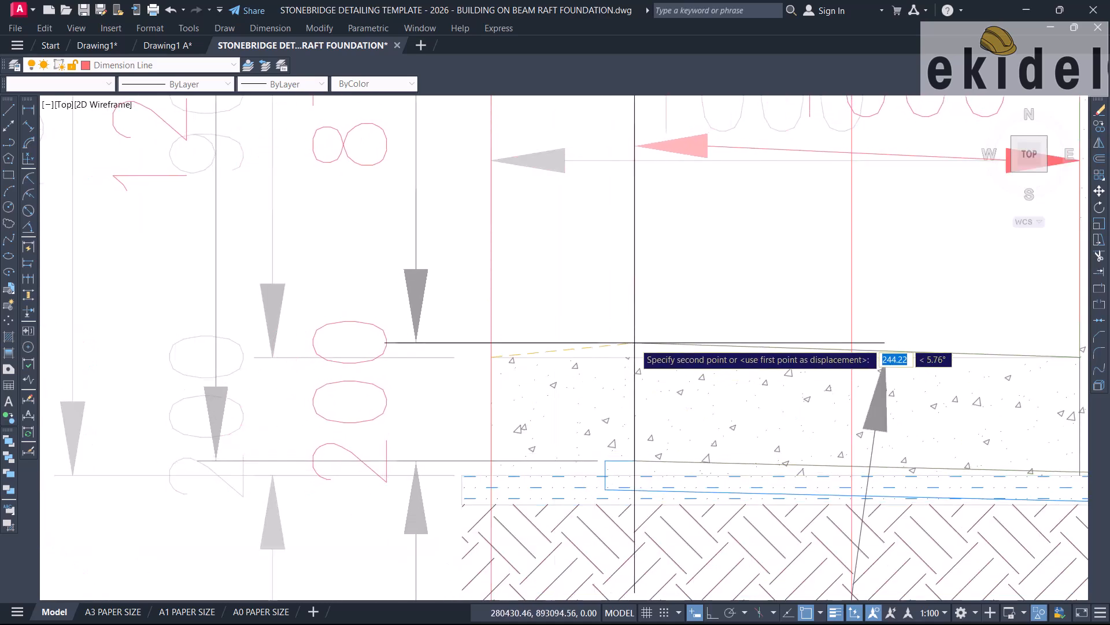
scroll(633, 343, "down", 4)
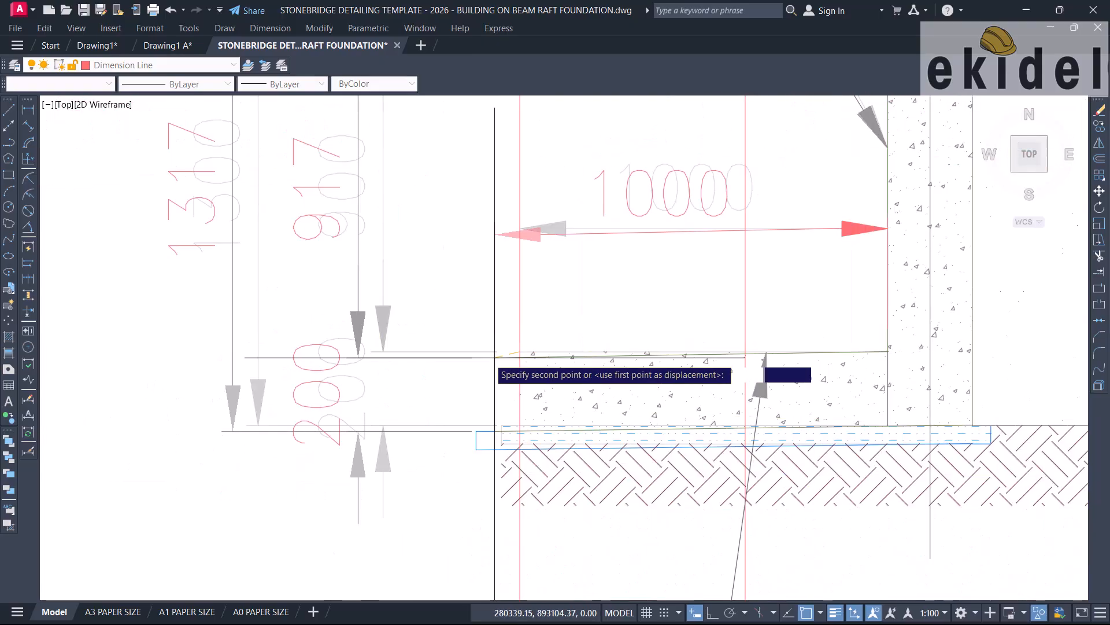
key("Escape")
Change the text of the width dimension above the left toe slab to 500.
scroll(489, 358, "down", 4)
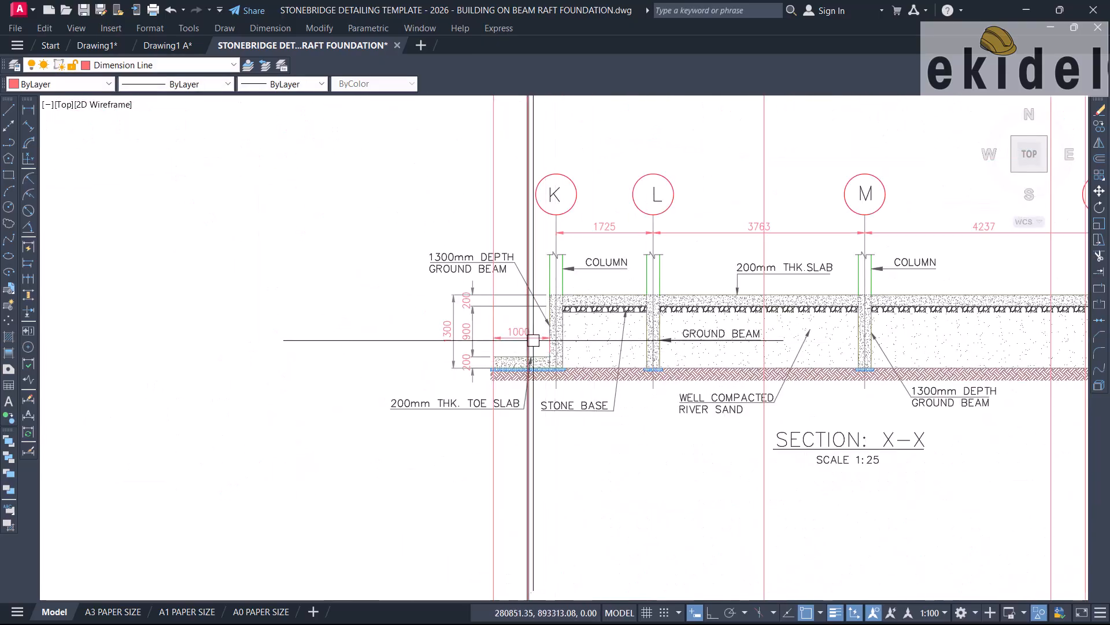
scroll(497, 338, "down", 2)
scroll(578, 344, "up", 2)
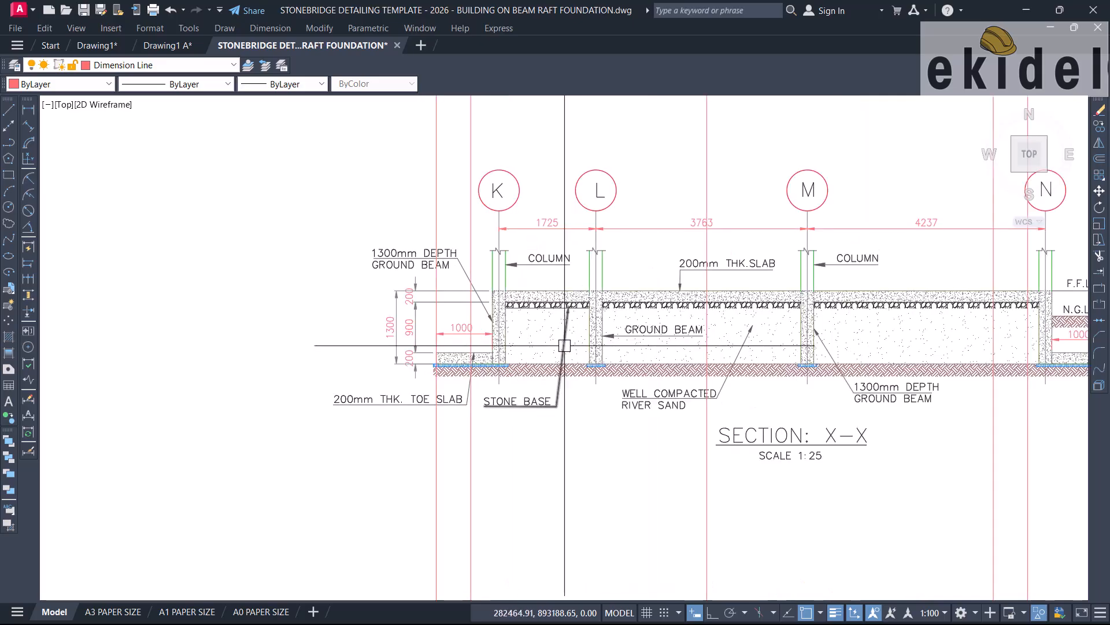
scroll(510, 331, "up", 4)
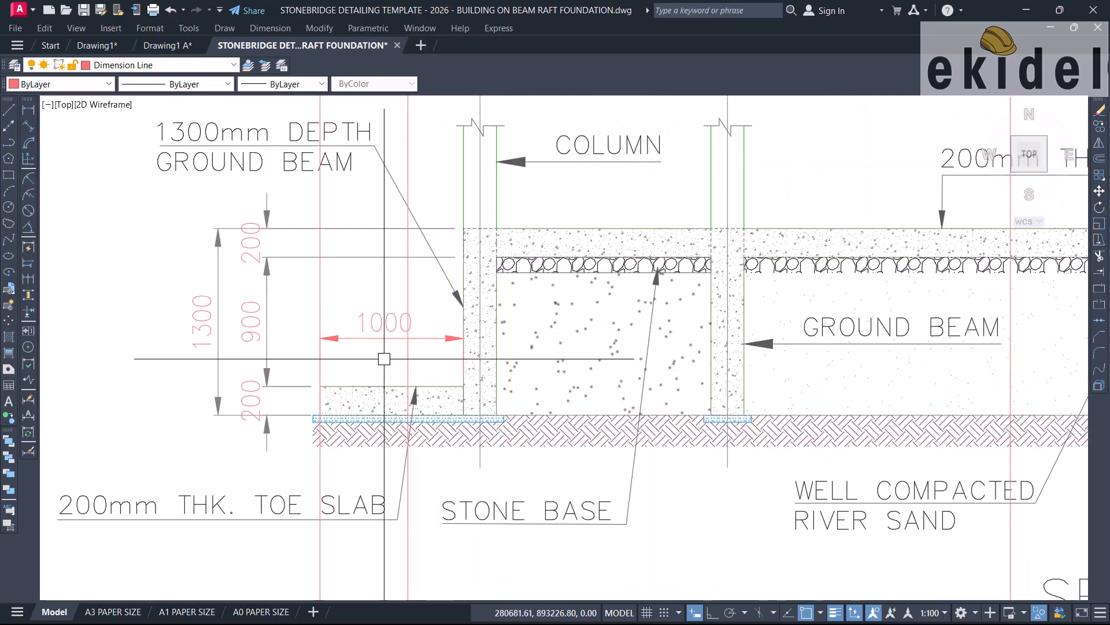
scroll(380, 349, "up", 1)
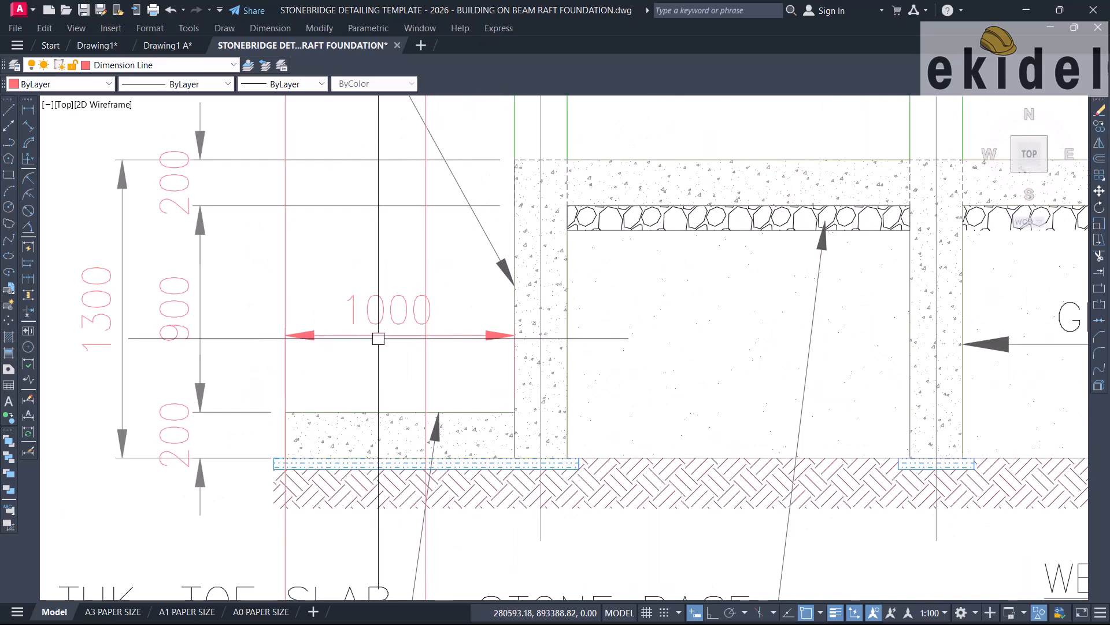
scroll(404, 344, "down", 3)
scroll(446, 347, "up", 4)
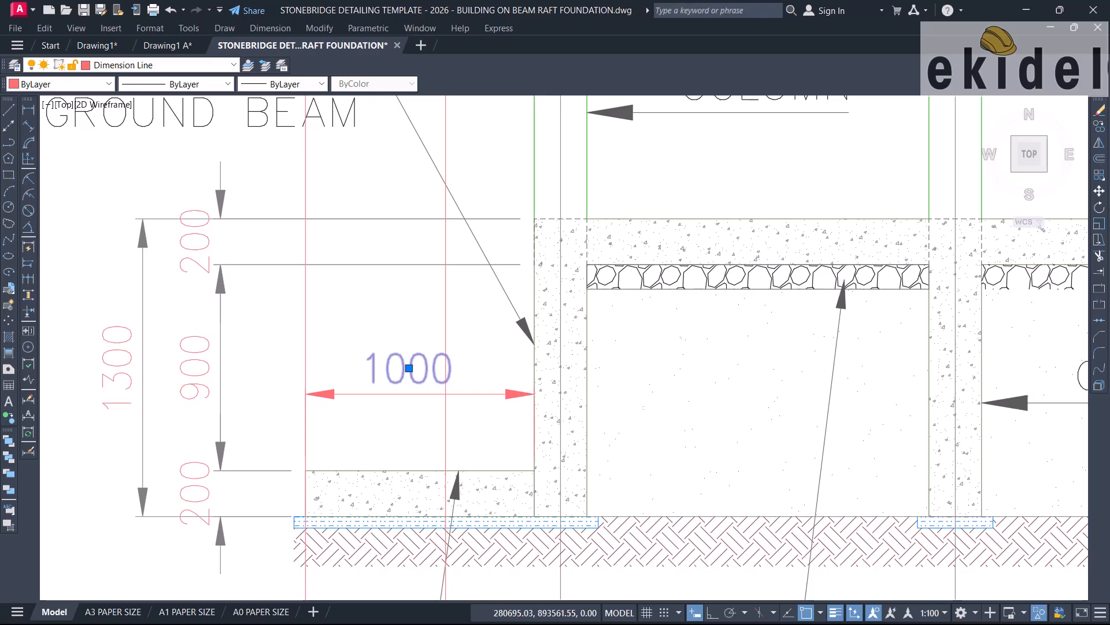
double_click(409, 368)
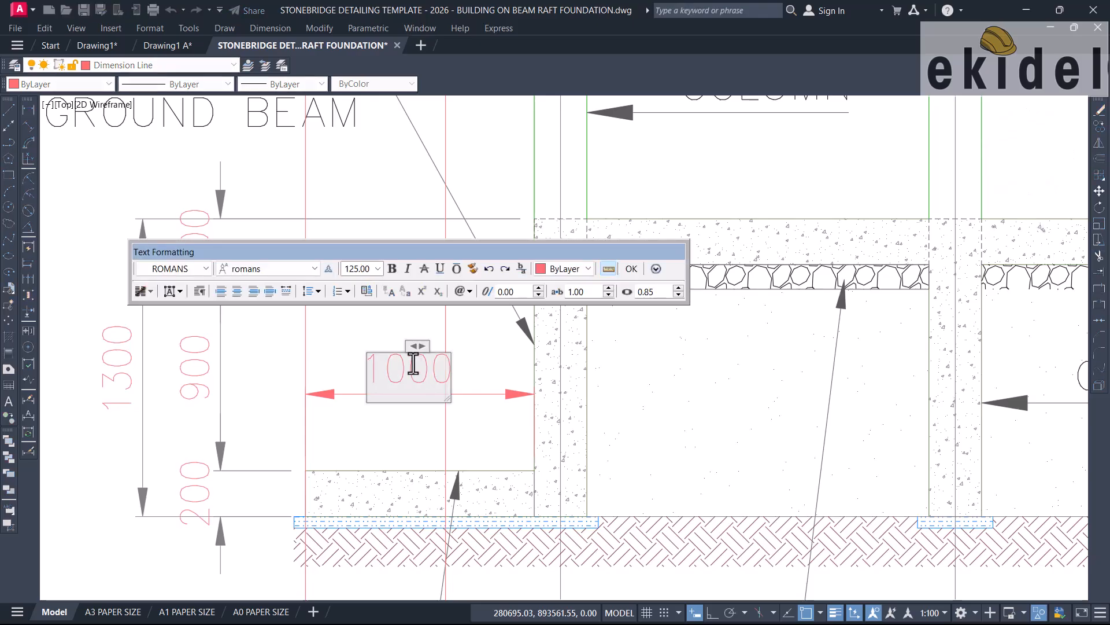
type("5")
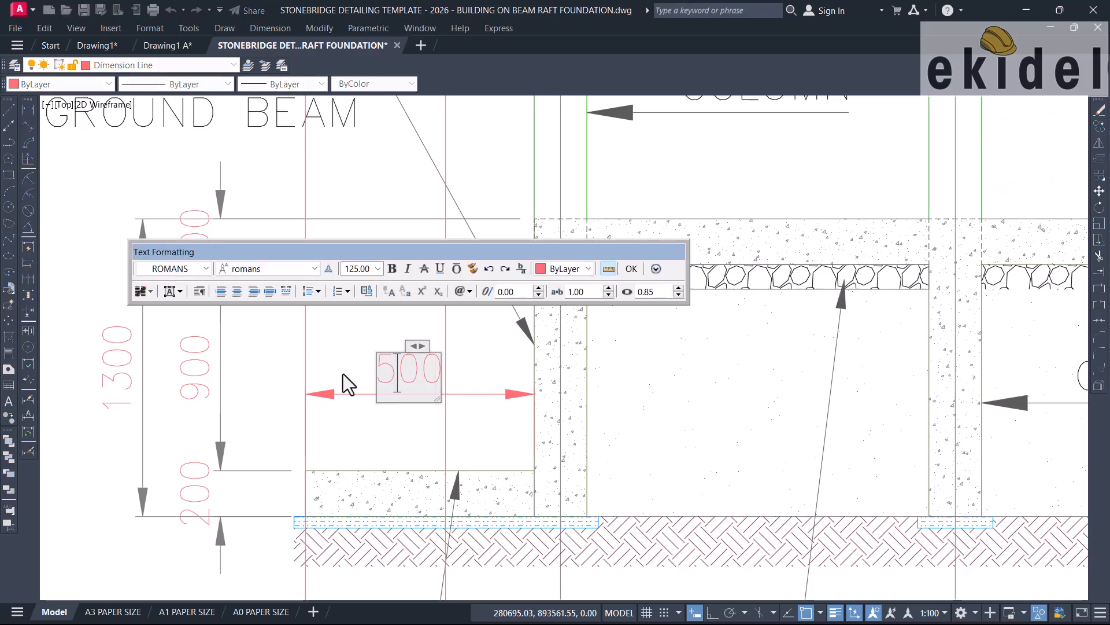
left_click(384, 442)
Move the whole Section X-X detail into the empty area left of the plan's vertical projection lines.
scroll(461, 266, "down", 6)
scroll(461, 266, "down", 4)
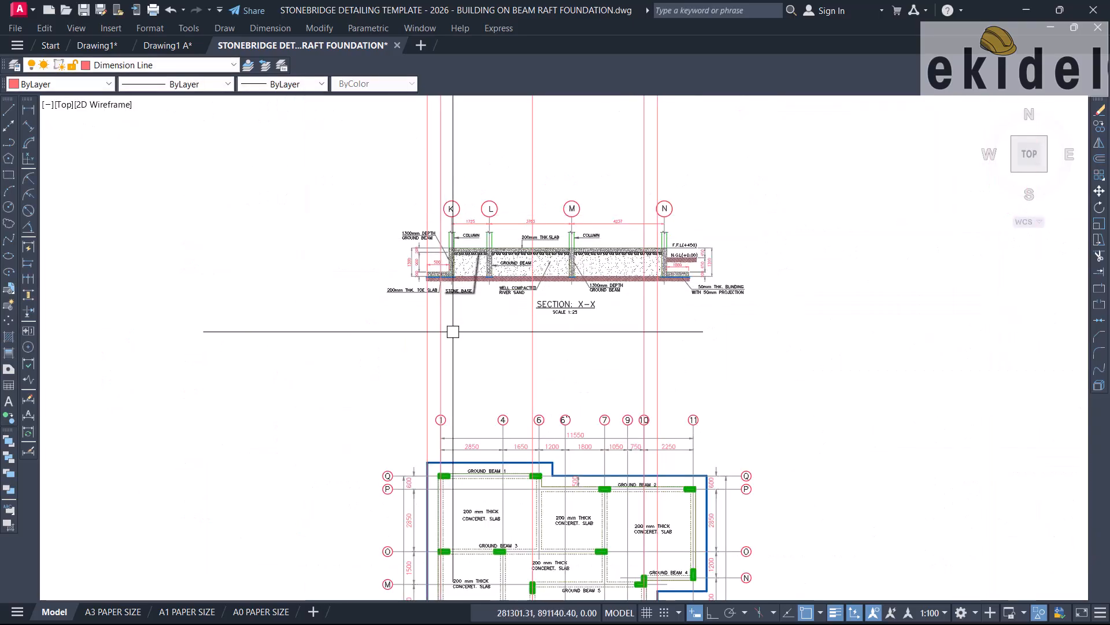
scroll(451, 371, "down", 3)
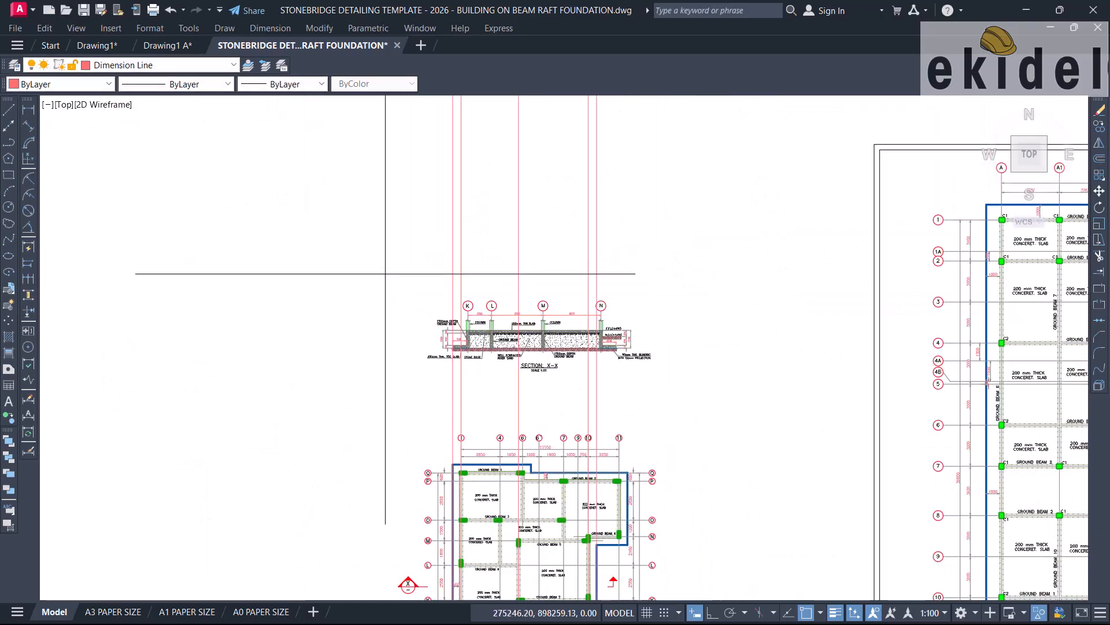
left_click(385, 274)
left_click(752, 392)
type("m")
key("Return")
left_click(633, 343)
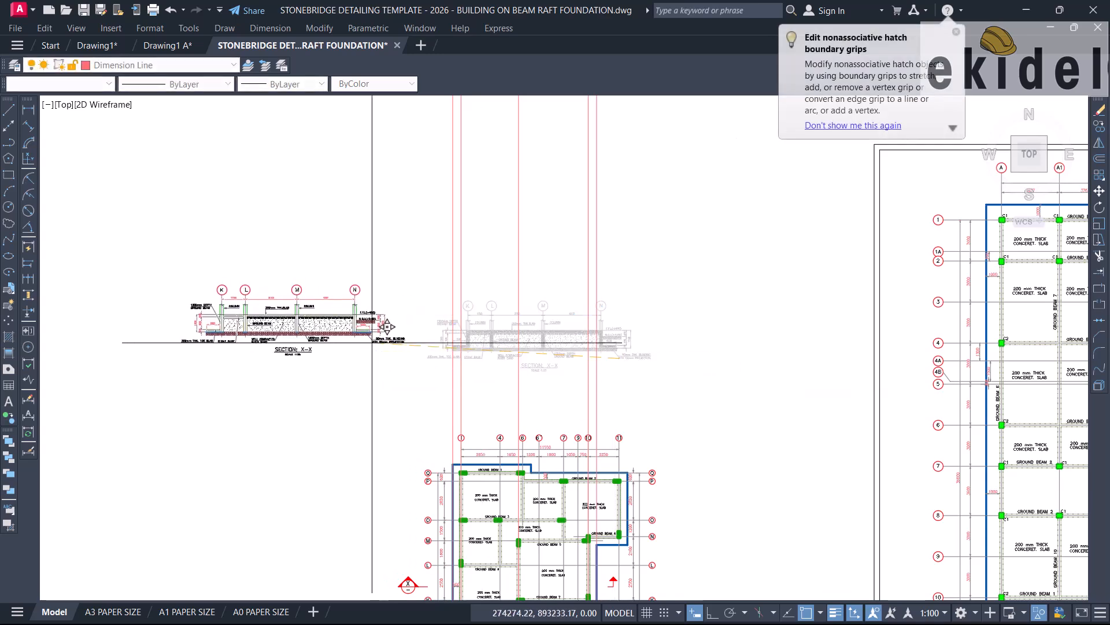
left_click(372, 342)
Examine the plan's left slab edge and first vertical grid line against their projection lines.
scroll(434, 339, "up", 4)
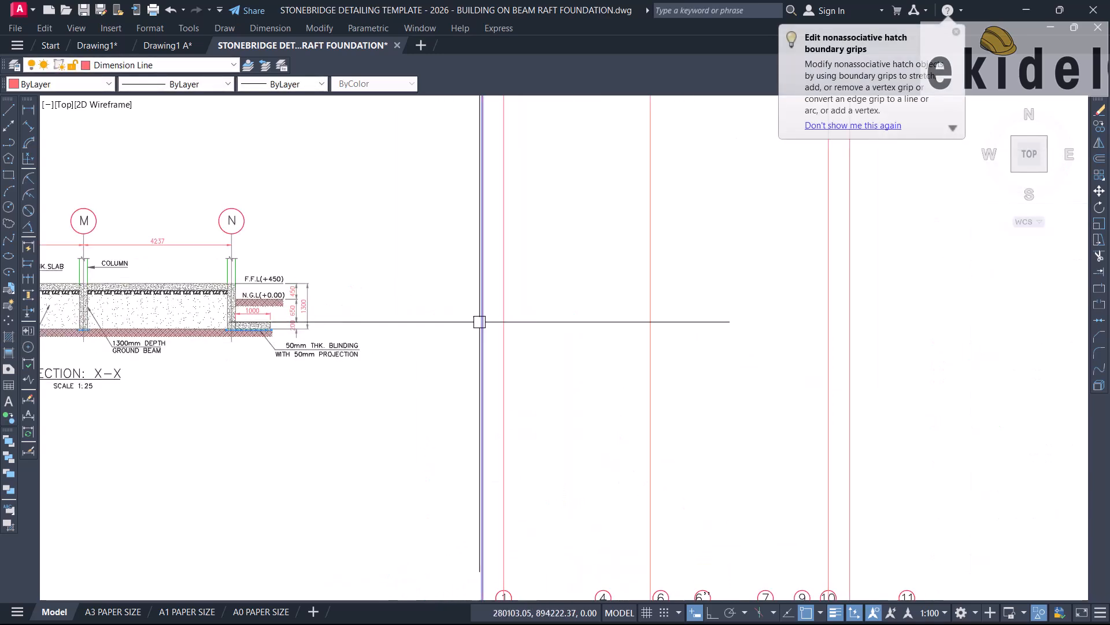
scroll(479, 321, "down", 4)
scroll(493, 341, "up", 8)
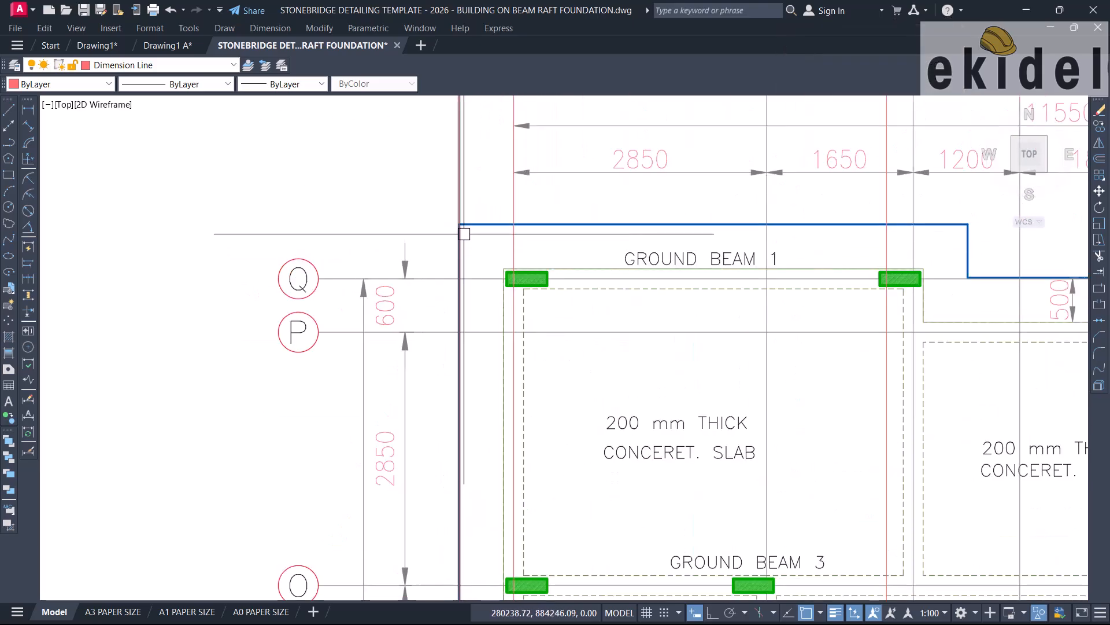
middle_click_drag(464, 233, 499, 455)
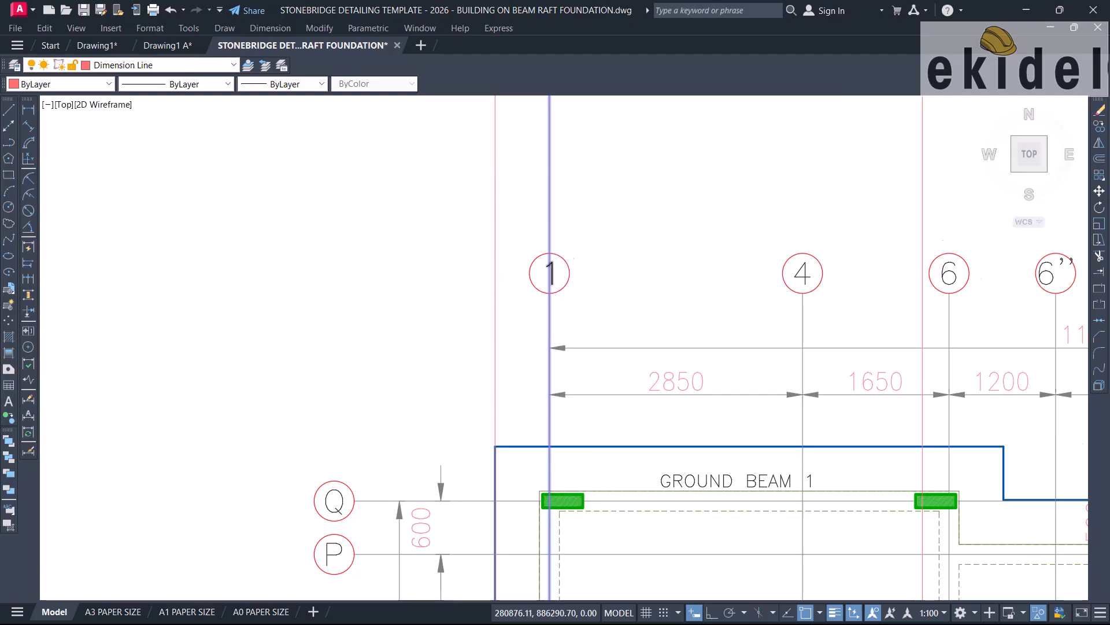
scroll(557, 268, "up", 2)
scroll(557, 278, "down", 8)
scroll(515, 292, "up", 3)
scroll(602, 322, "down", 2)
Change the section's first grid bubble label from K to 1.
middle_click_drag(544, 285, 770, 498)
scroll(404, 224, "up", 3)
scroll(377, 286, "up", 2)
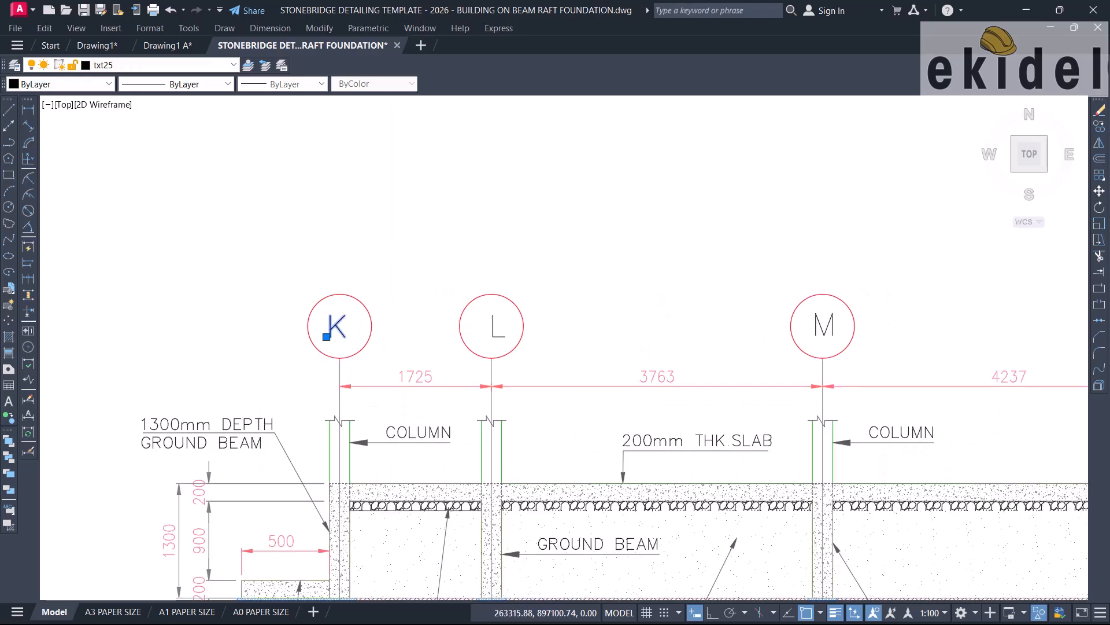
double_click(337, 328)
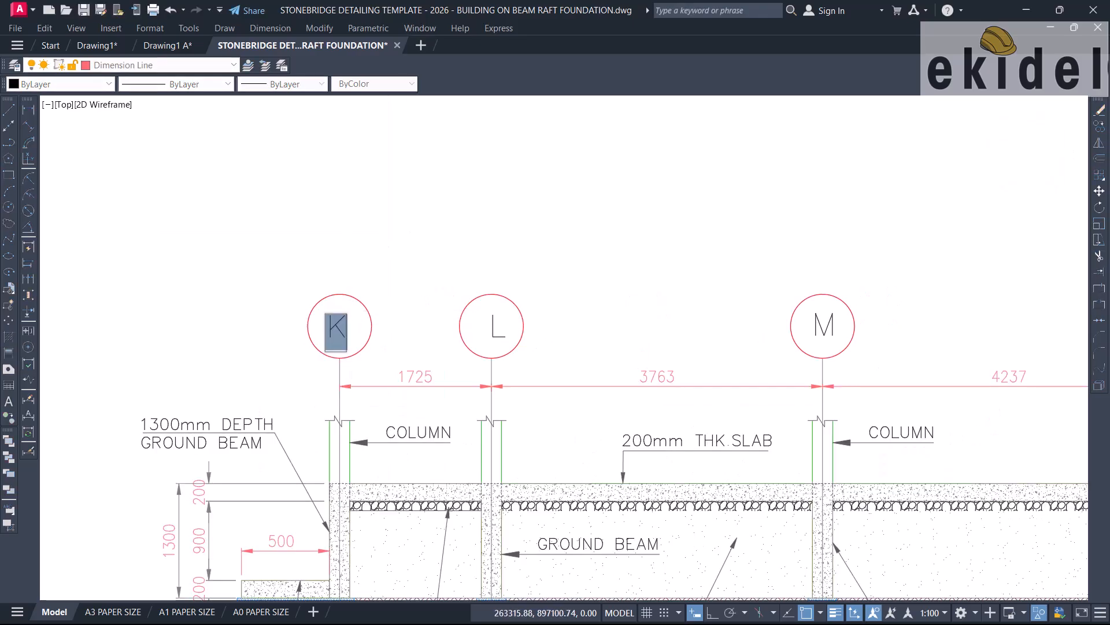
left_click(384, 264)
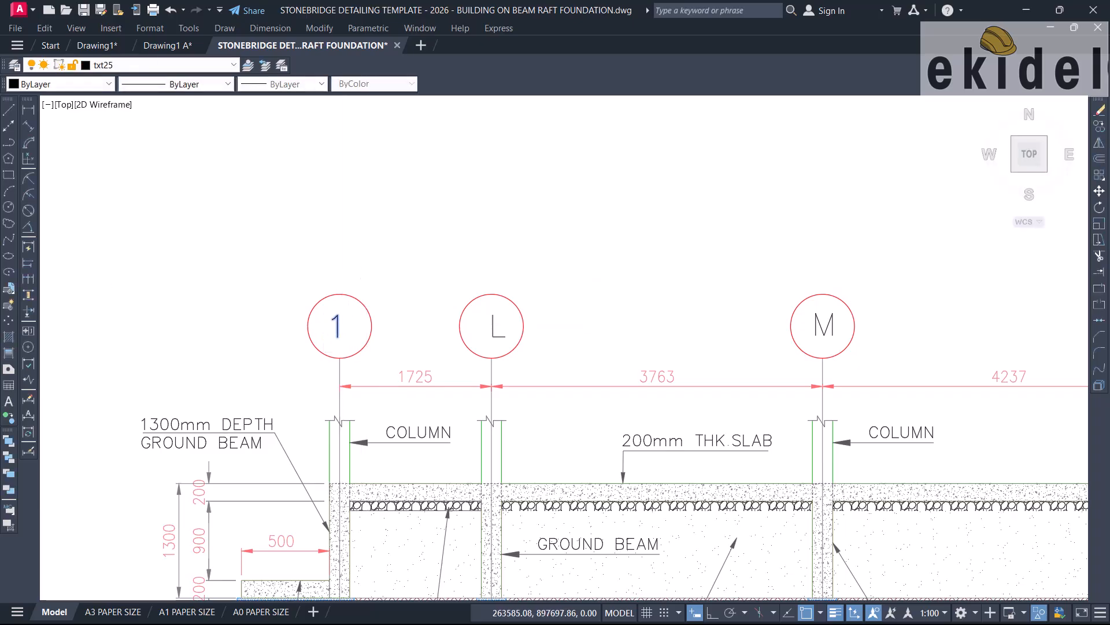
scroll(367, 255, "up", 2)
left_click(371, 246)
left_click(377, 247)
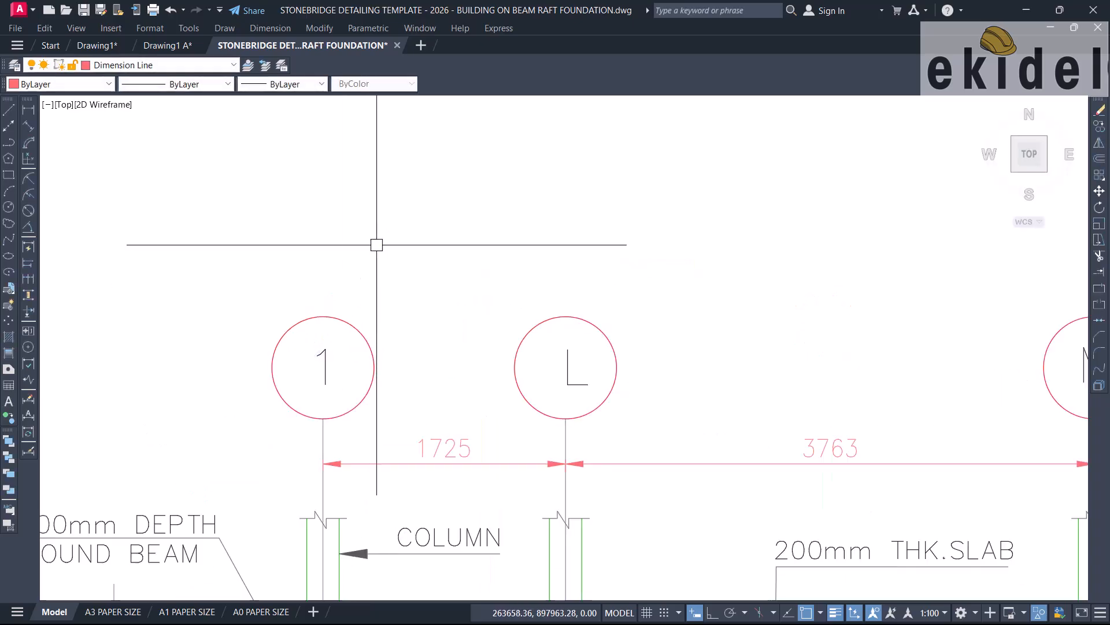
Examine which plan grid lines the vertical projection lines follow, from the upper grid bubbles down to the lower ones.
scroll(384, 213, "down", 4)
middle_click_drag(793, 330, 649, 260)
scroll(631, 413, "up", 1)
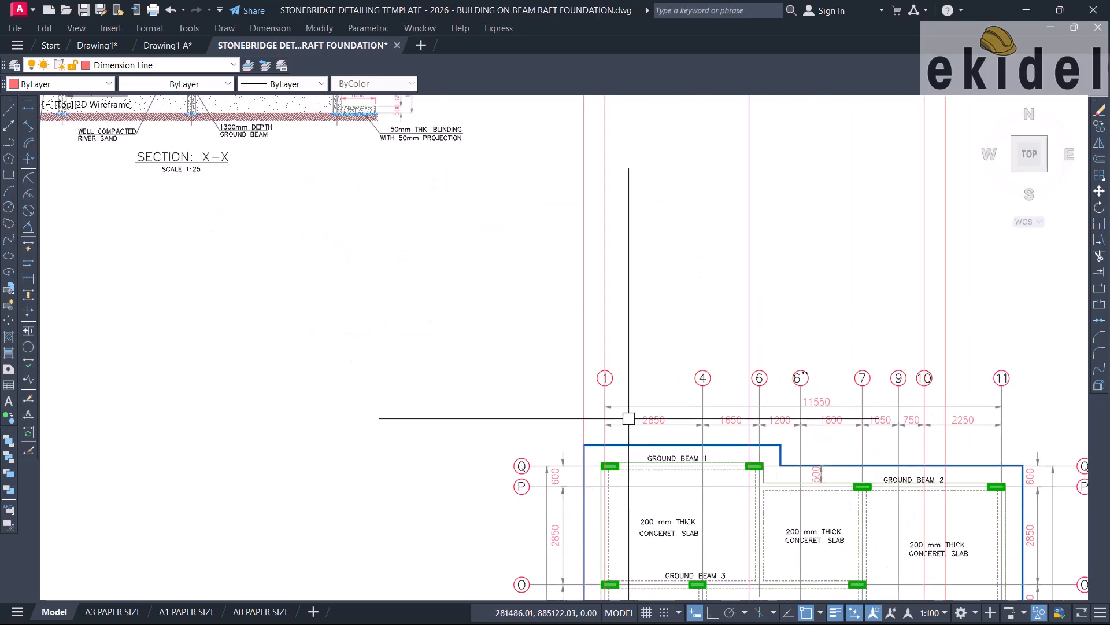
scroll(746, 457, "up", 1)
scroll(719, 369, "down", 1)
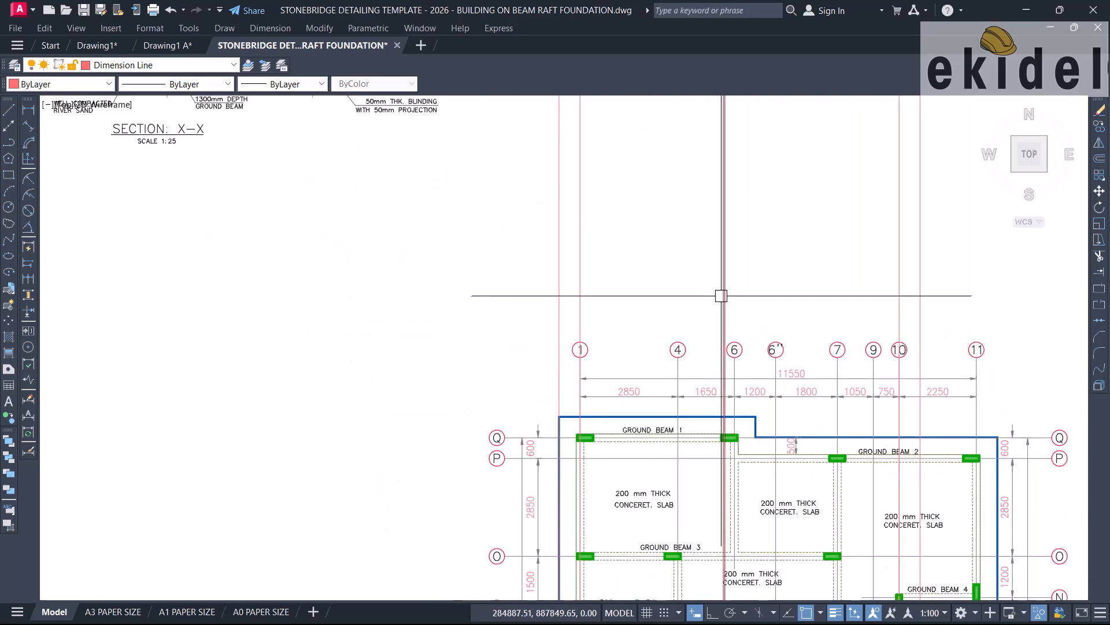
scroll(752, 301, "down", 2)
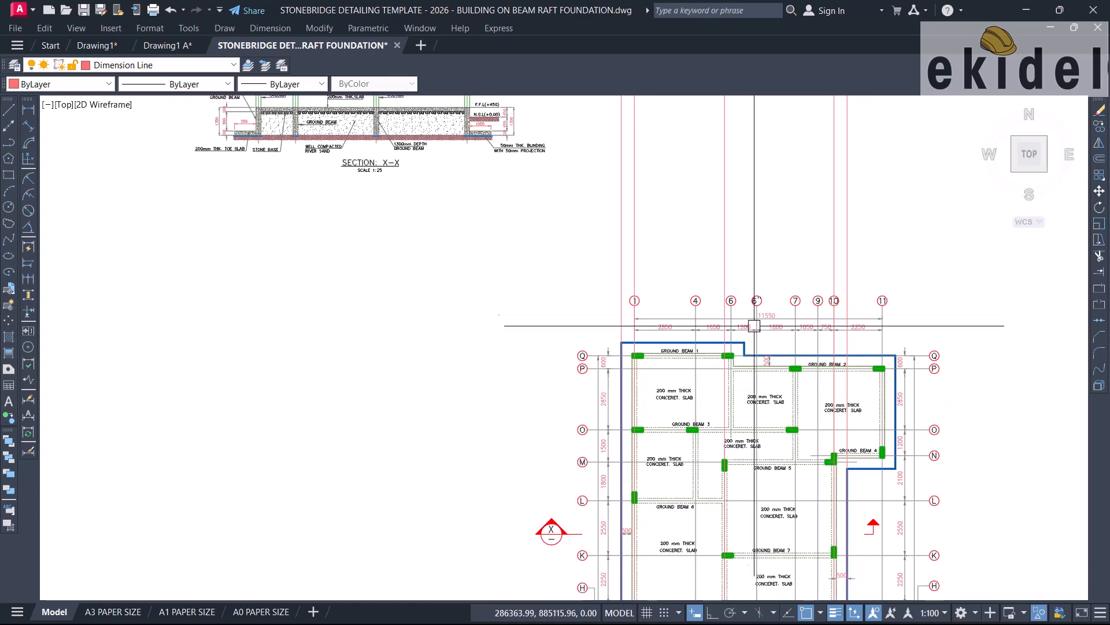
scroll(728, 195, "down", 2)
scroll(729, 461, "up", 10)
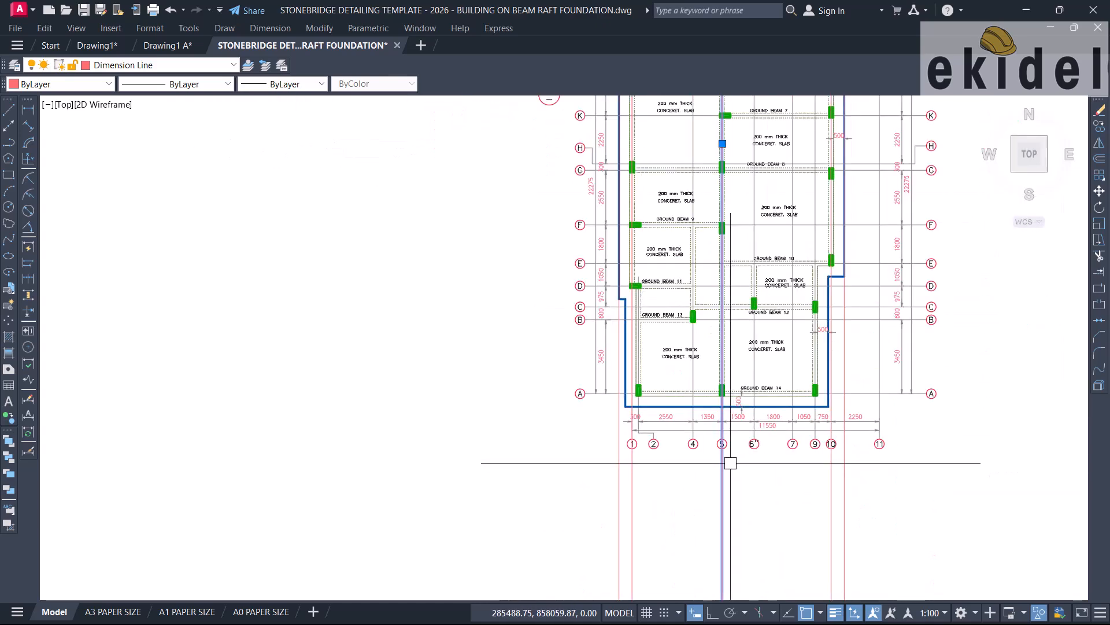
scroll(733, 459, "down", 6)
middle_click_drag(731, 321, 718, 598)
middle_click_drag(707, 231, 698, 526)
middle_click_drag(686, 197, 687, 367)
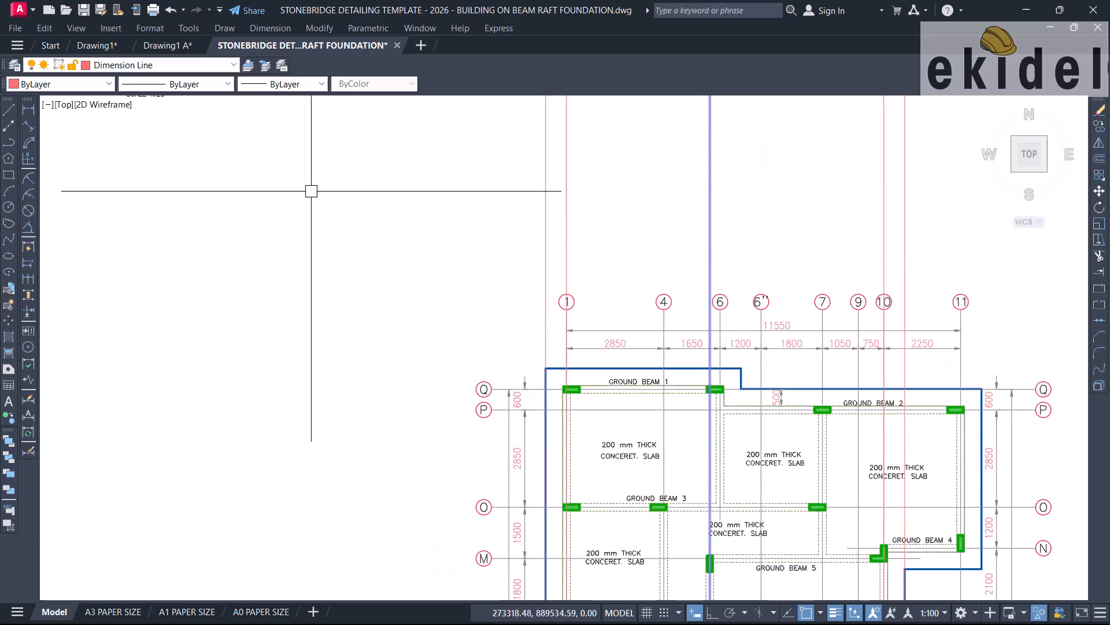
Measure the horizontal distance between the projection line at grid 1 and the next interior projection line above the plan.
left_click(28, 108)
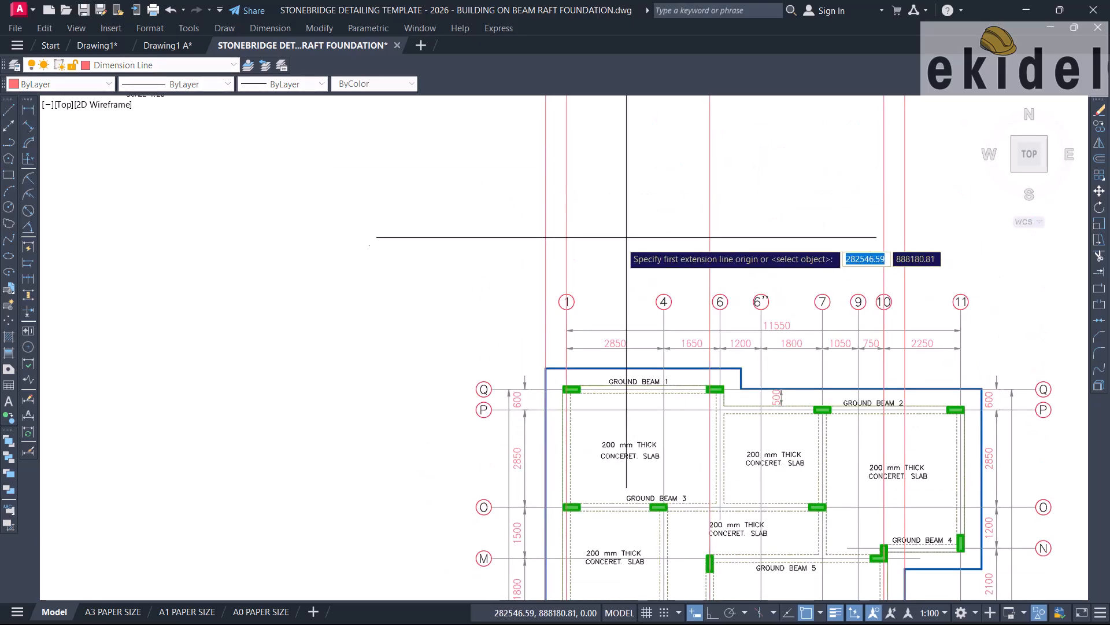
scroll(577, 258, "up", 2)
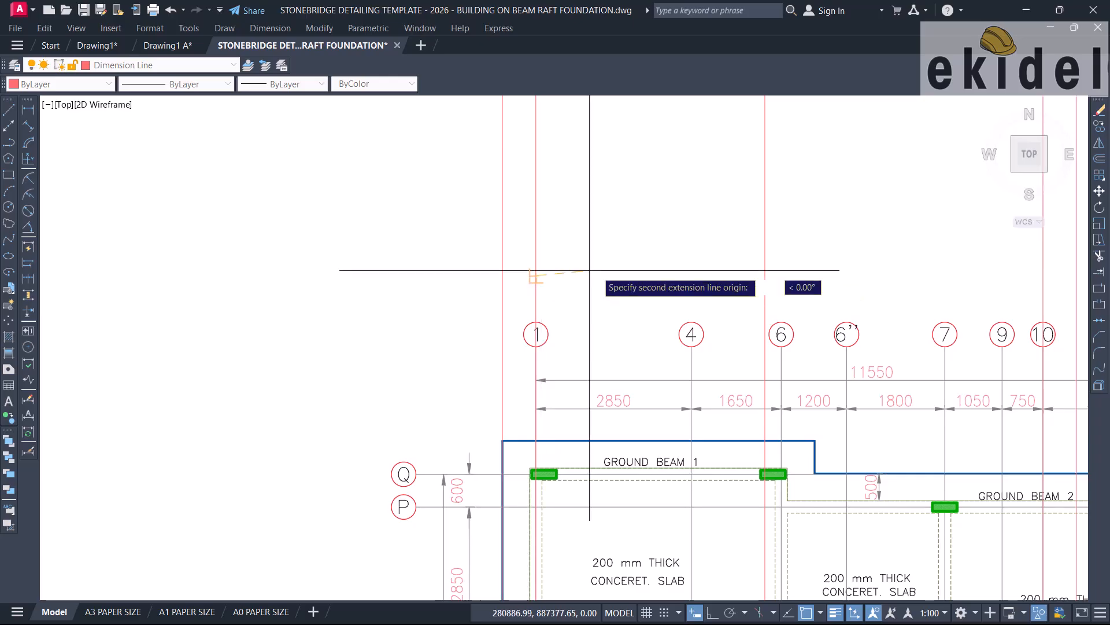
left_click(765, 278)
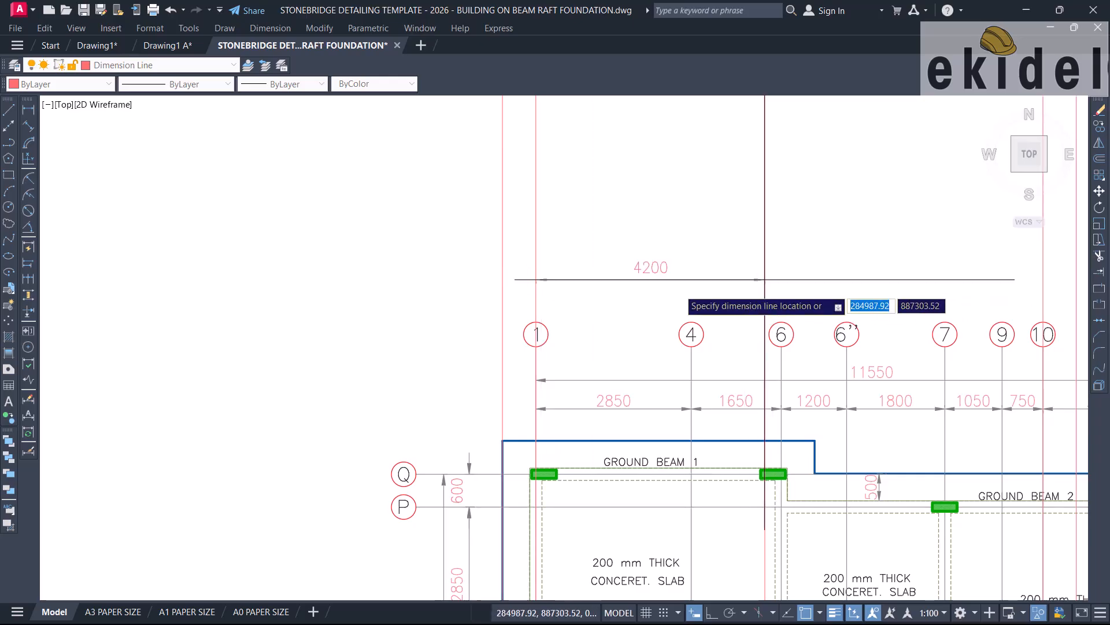
scroll(686, 282, "down", 4)
key("Escape")
Compare the section's grids and beams with the plan's projection lines and the beams crossed by the X section cut.
middle_click_drag(520, 260, 677, 496)
scroll(445, 325, "up", 5)
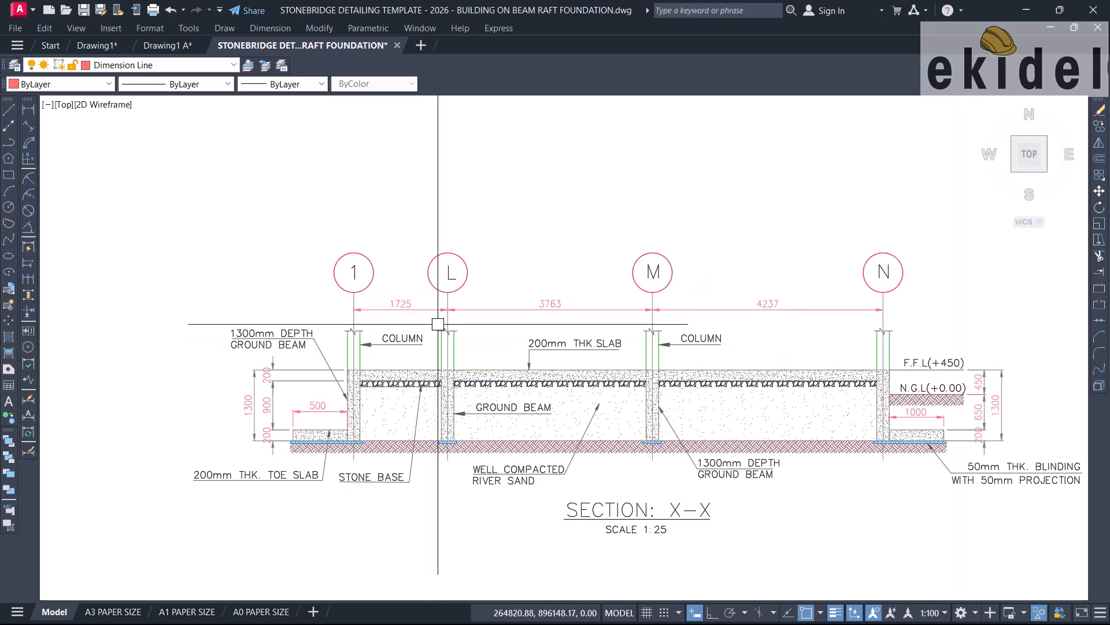
scroll(483, 283, "down", 7)
middle_click_drag(726, 352, 644, 317)
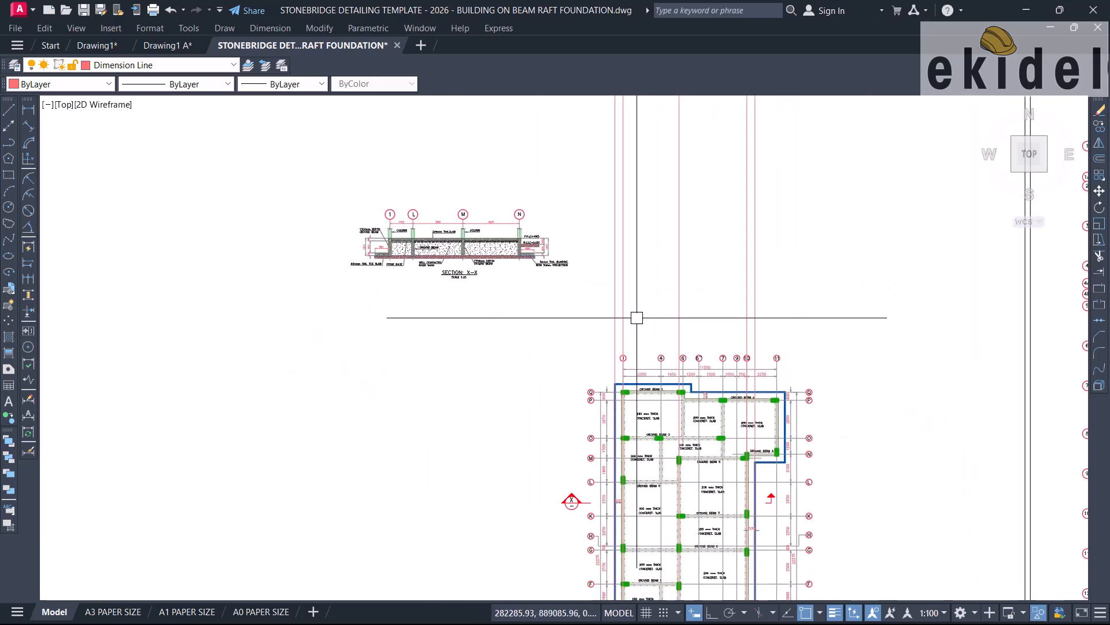
scroll(673, 334, "up", 3)
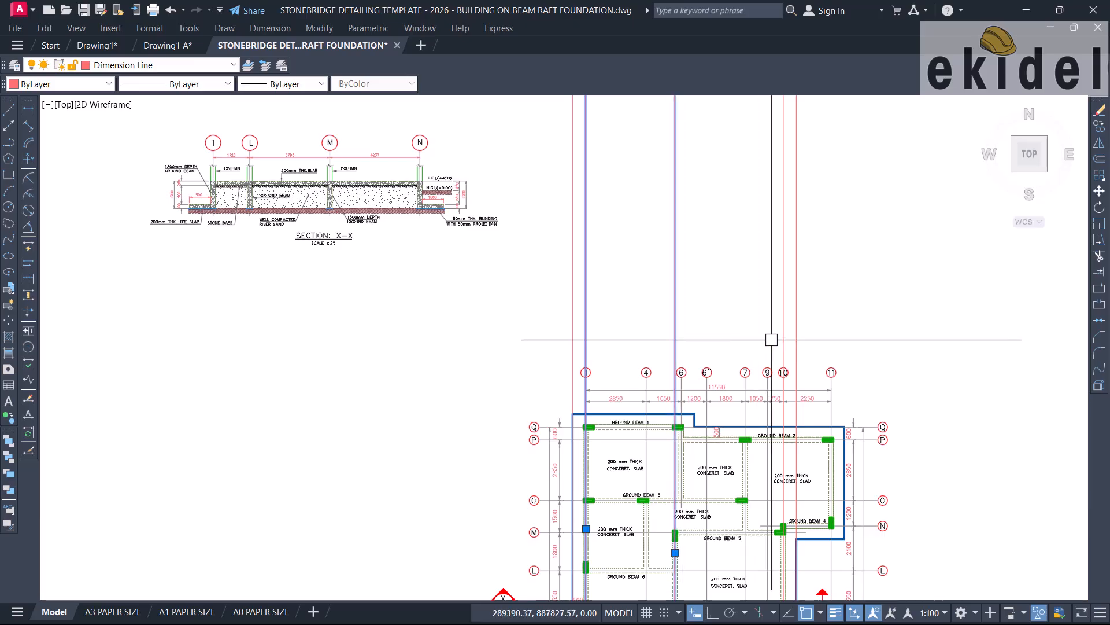
scroll(744, 405, "up", 5)
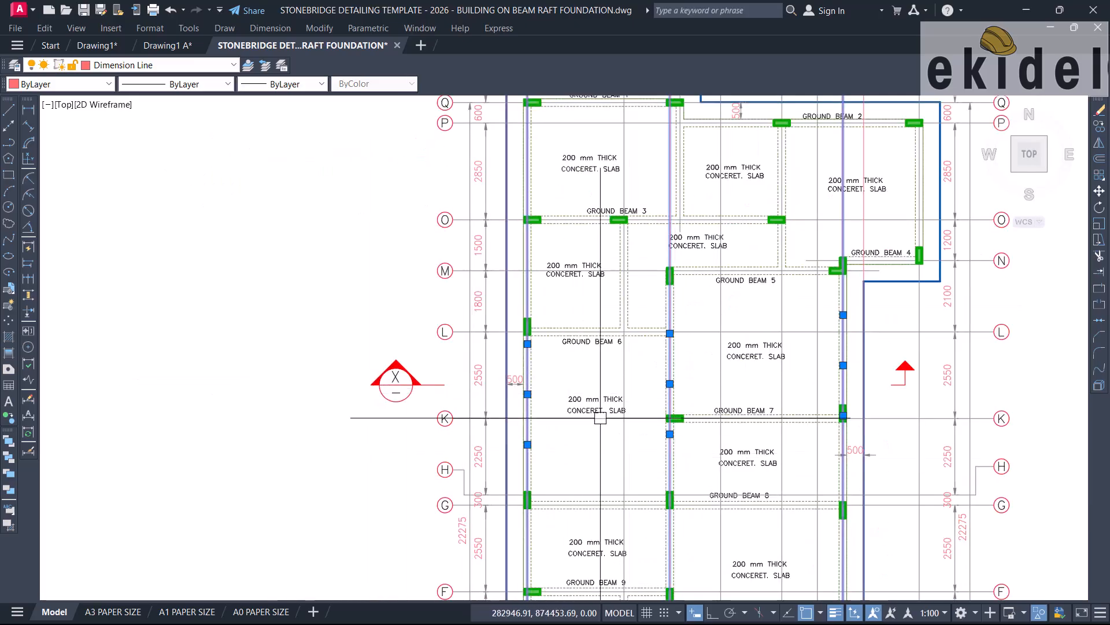
scroll(764, 407, "down", 5)
scroll(452, 345, "up", 5)
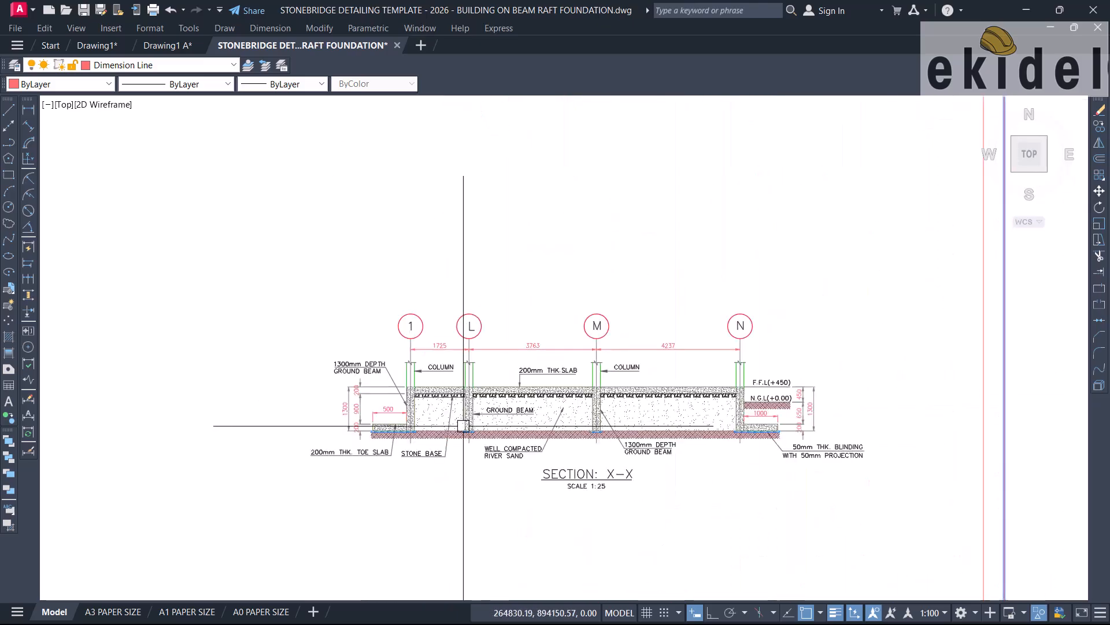
Move the GROUND BEAM label with its leader from the grid L beam to the right face of the grid M beam.
left_click(455, 240)
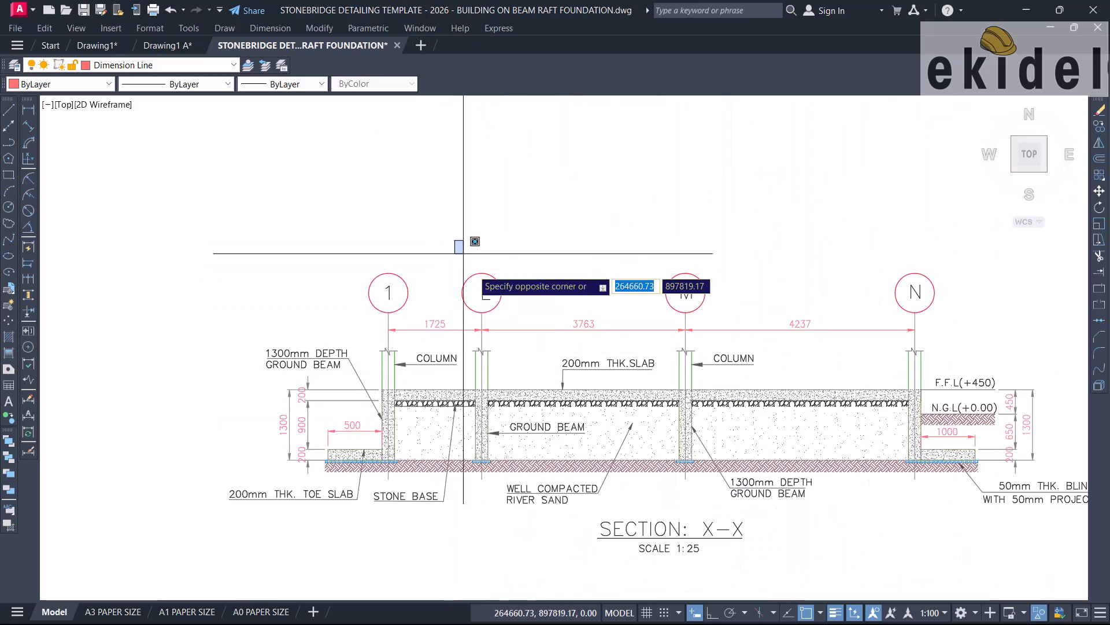
key("Escape")
scroll(539, 447, "up", 2)
scroll(539, 447, "up", 2)
left_click(601, 412)
type("m")
key("Return")
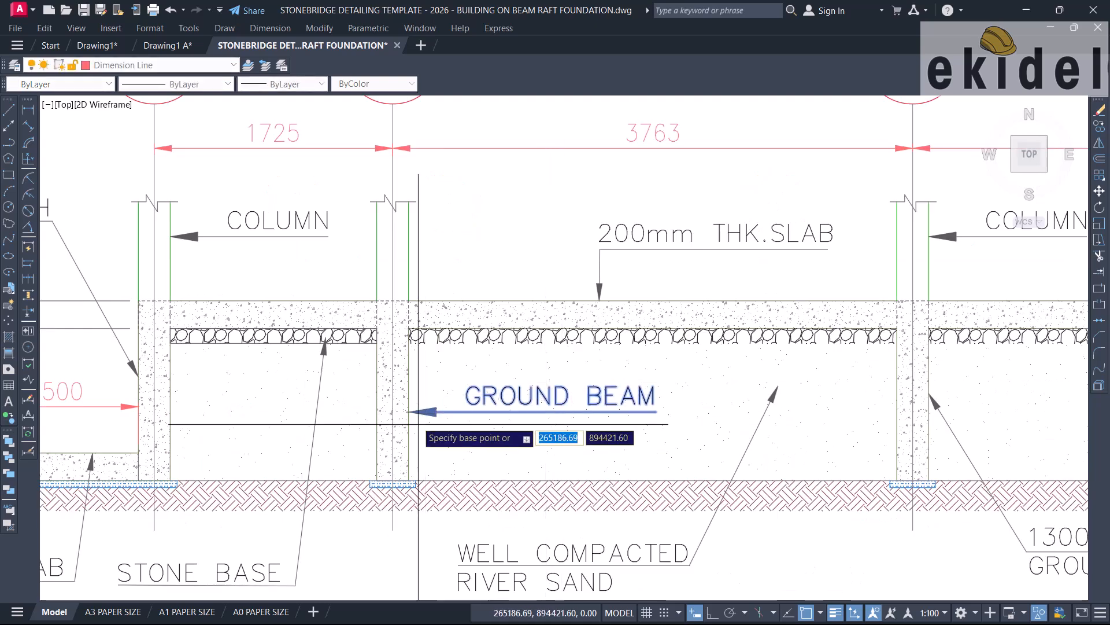
left_click(410, 411)
scroll(376, 384, "down", 2)
scroll(393, 375, "down", 2)
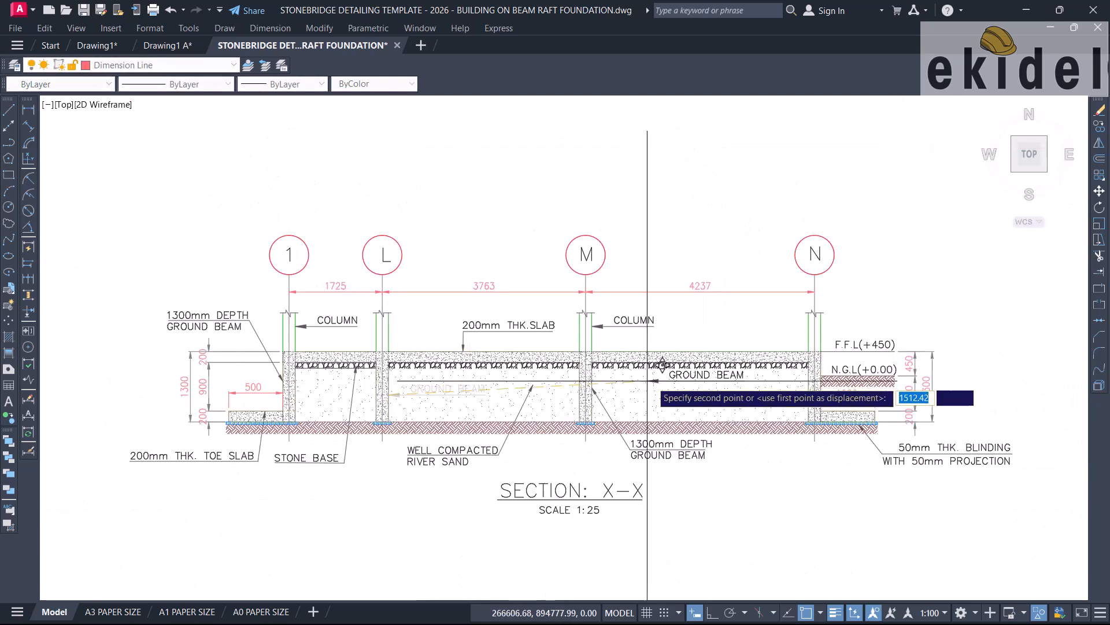
scroll(648, 364, "up", 3)
scroll(517, 364, "up", 2)
left_click(517, 364)
Erase grid L's bubble, grid line, column and beam outline from the section.
scroll(589, 350, "down", 4)
left_click(447, 209)
left_click(511, 489)
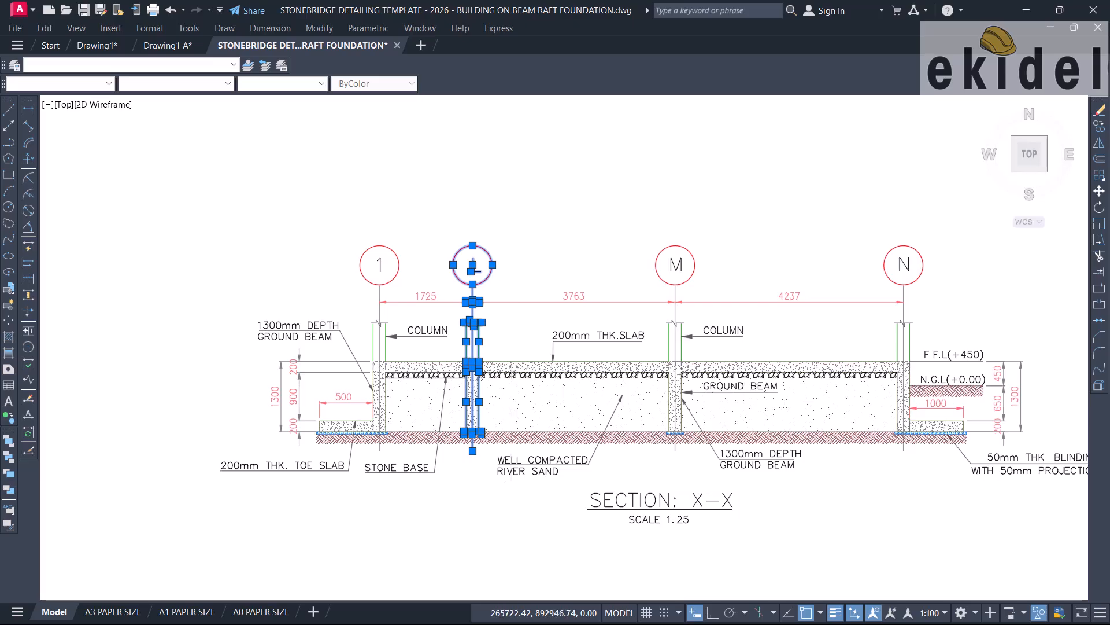
key("Return")
Join the two halves of the slab's top edge across the gap at the removed grid L beam.
scroll(463, 435, "up", 3)
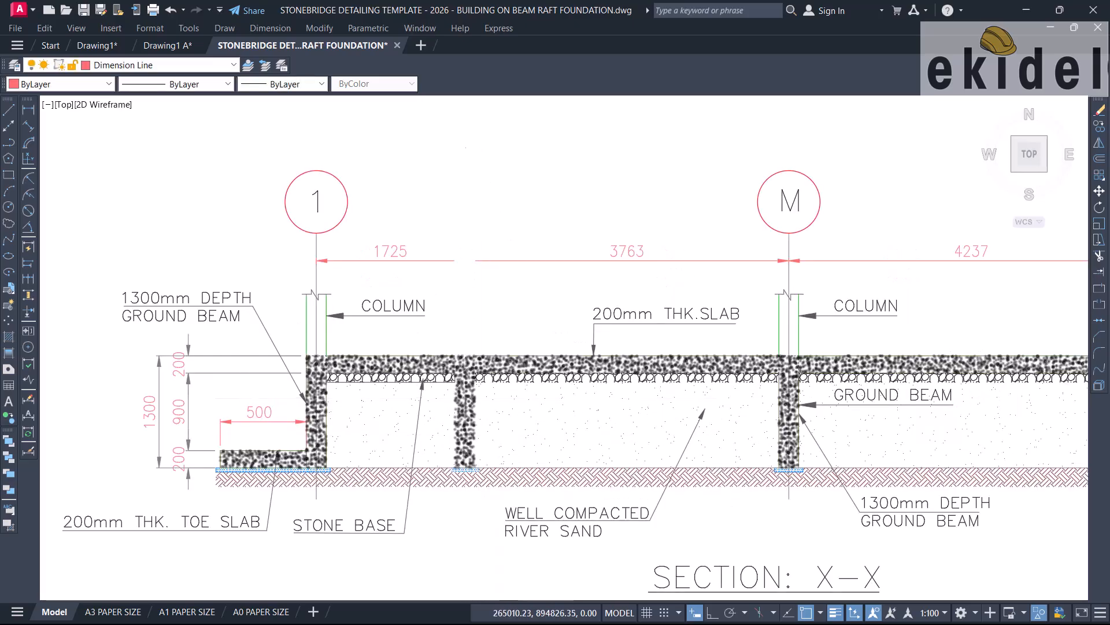
scroll(465, 398, "up", 5)
key("Return")
scroll(515, 248, "up", 2)
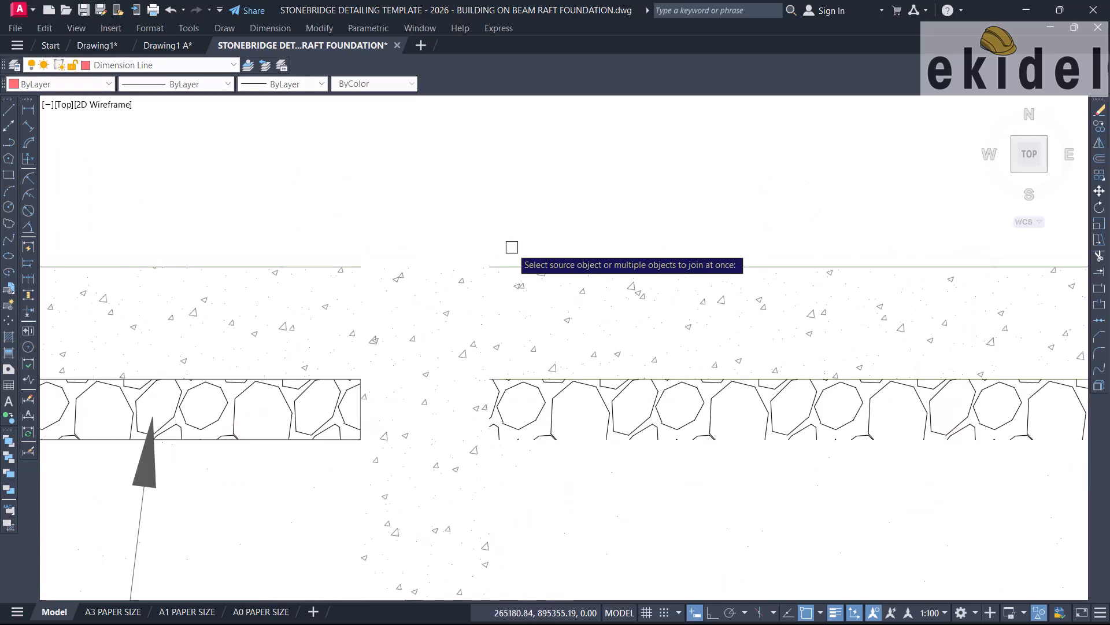
key("Return")
Try to join the slab's lower edge lines across the gap at the removed grid L beam.
key("Return")
left_click(528, 378)
key("Escape")
scroll(534, 387, "up", 3)
left_click(545, 367)
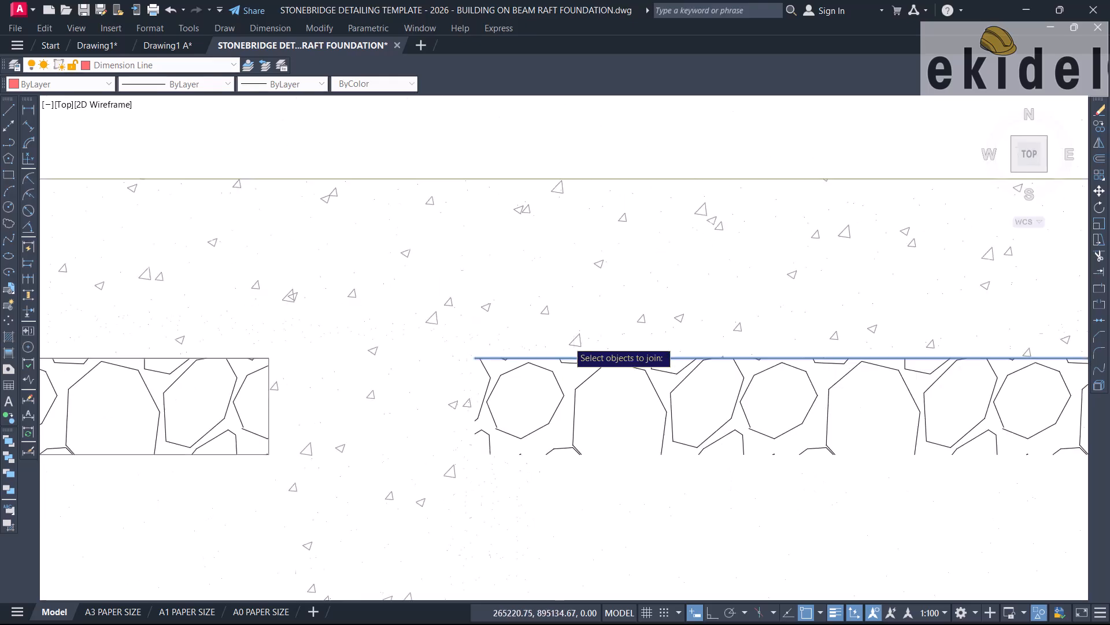
middle_click_drag(334, 347, 587, 377)
left_click(594, 379)
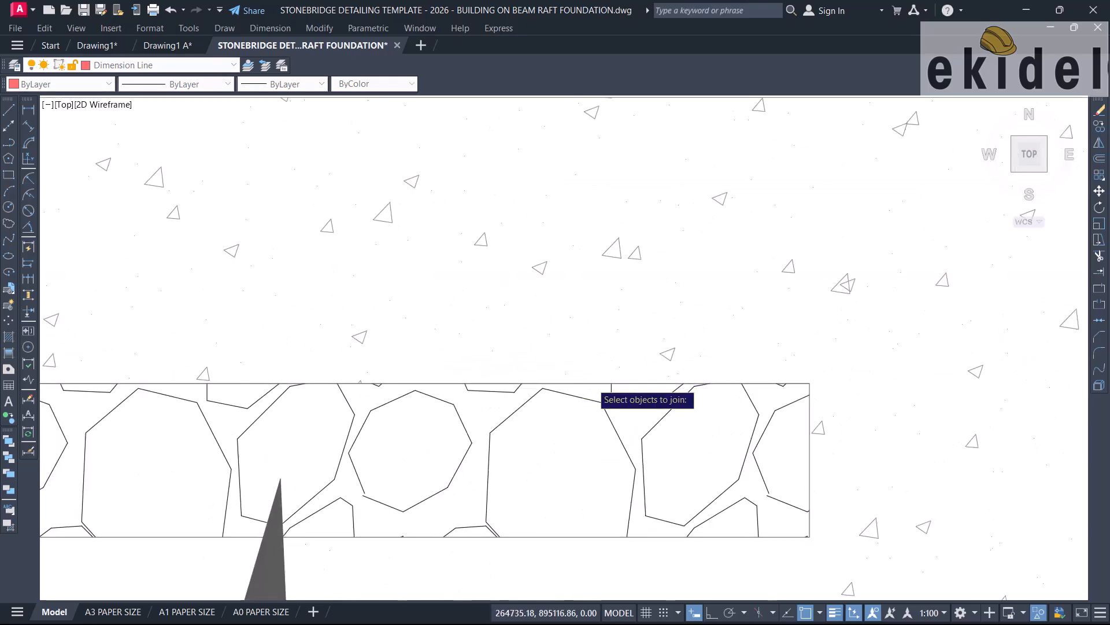
scroll(585, 322, "down", 5)
key("Return")
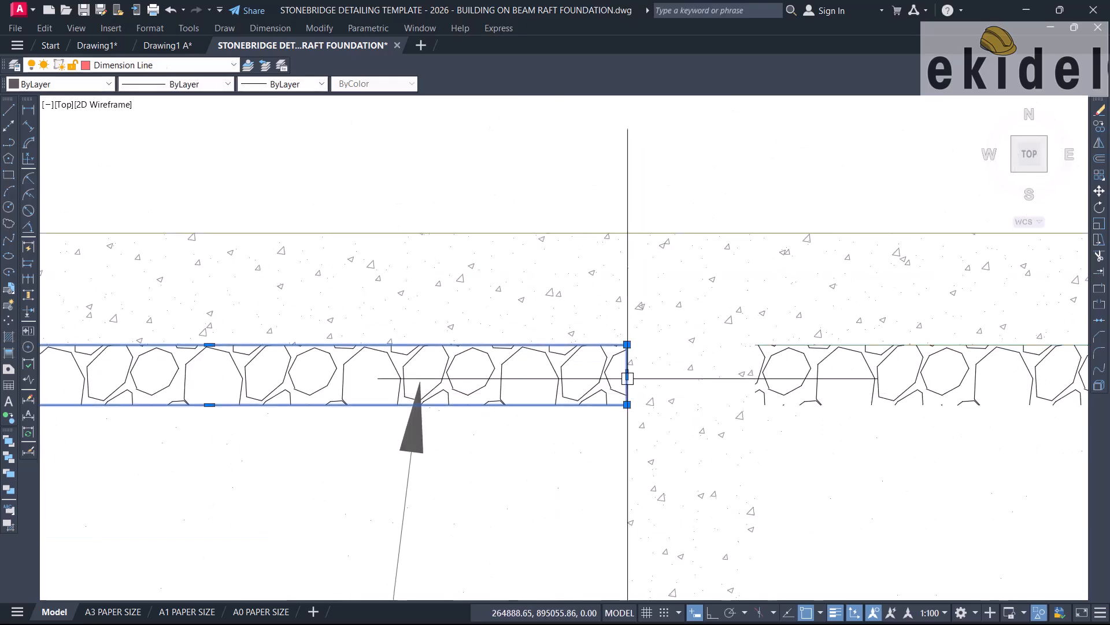
Erase the rectangular outline around the stone base hatch in the first bay.
left_click(627, 370)
scroll(647, 293, "down", 5)
scroll(630, 328, "up", 5)
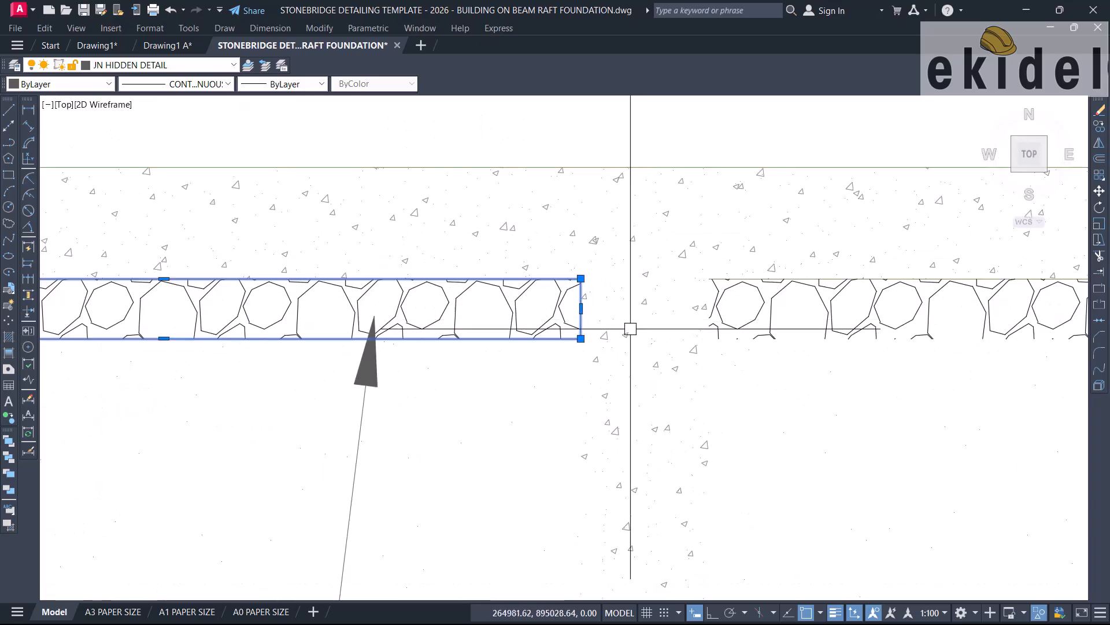
left_click(580, 308)
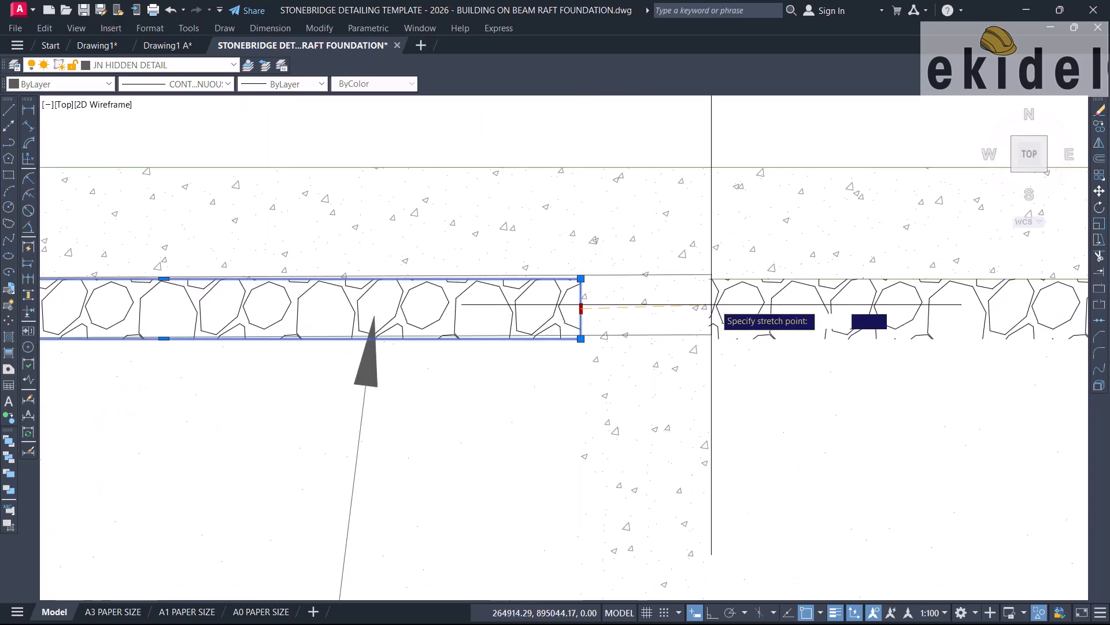
key("Escape")
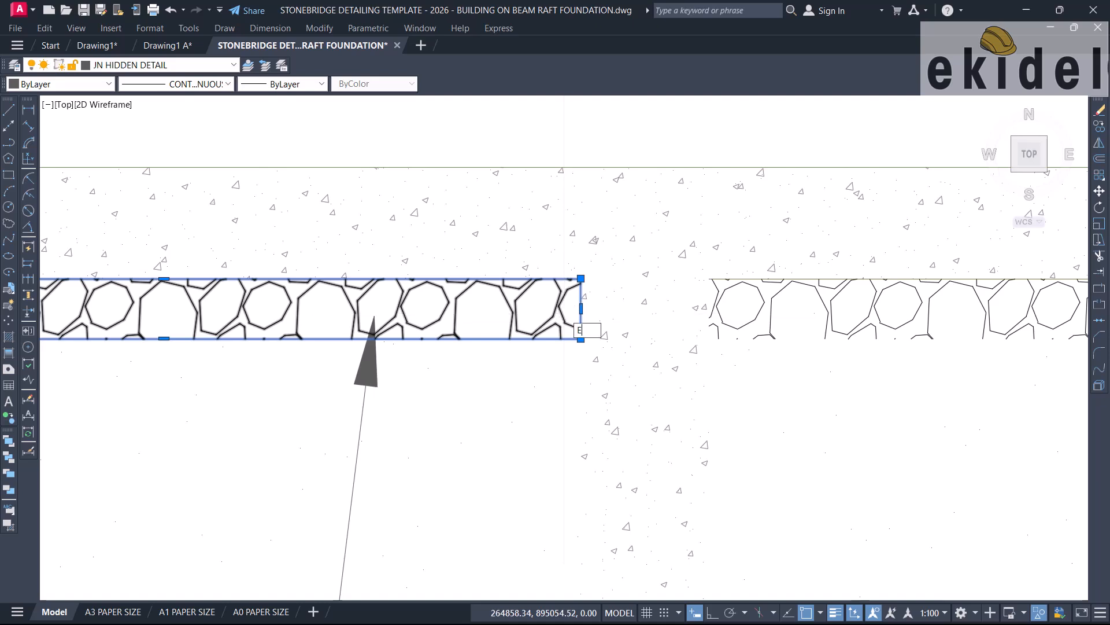
key("Escape")
Join the slab's two lower edge lines into one across the removed beam's gap.
scroll(571, 280, "up", 4)
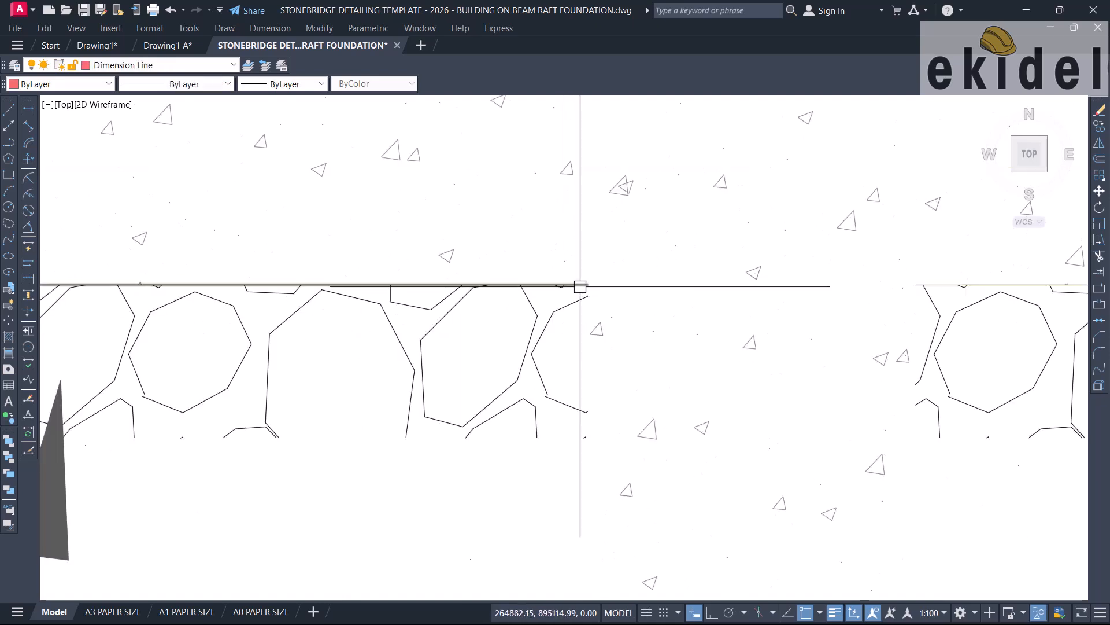
left_click(589, 284)
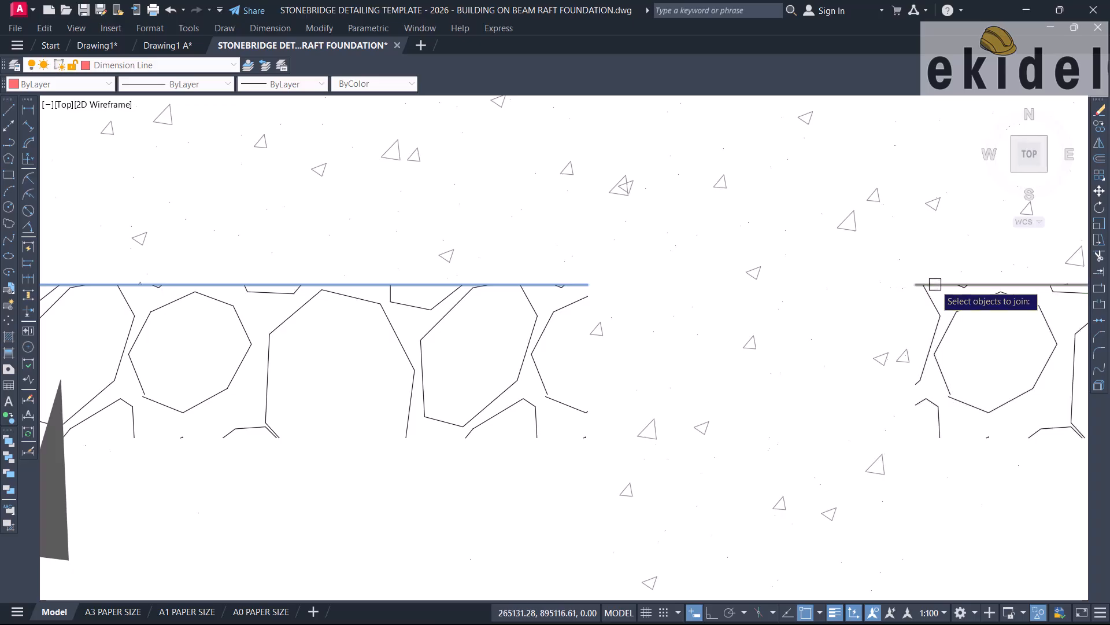
key("Return")
scroll(613, 324, "down", 5)
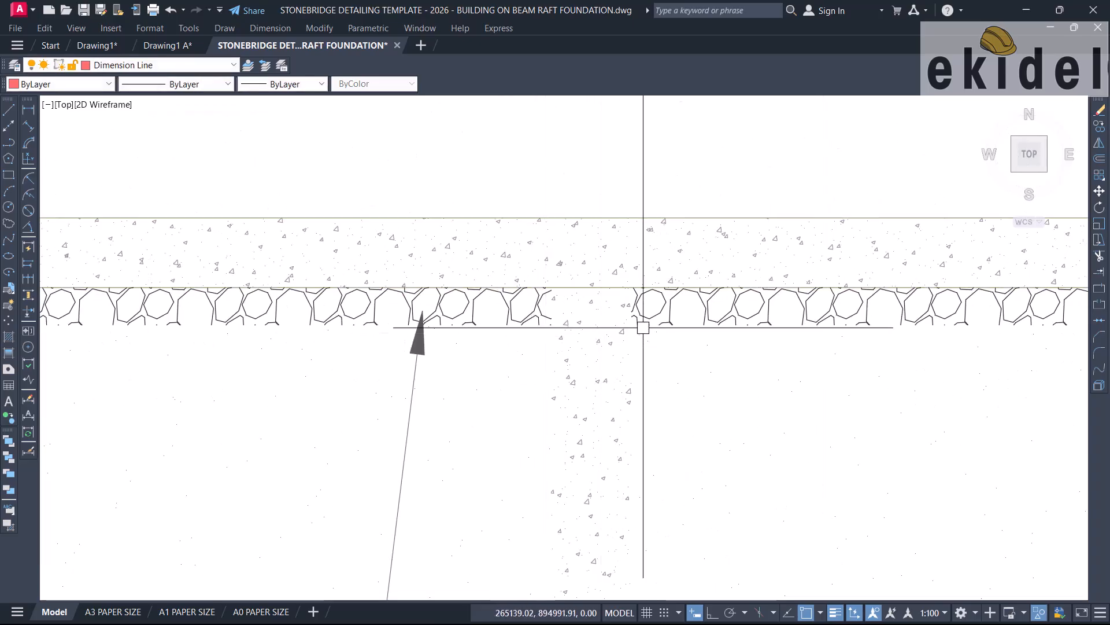
Stretch the second bay's stone base hatch horizontally to meet the end of the first bay's hatch, using Ortho.
scroll(636, 306, "up", 3)
left_click(644, 295)
left_click(612, 275)
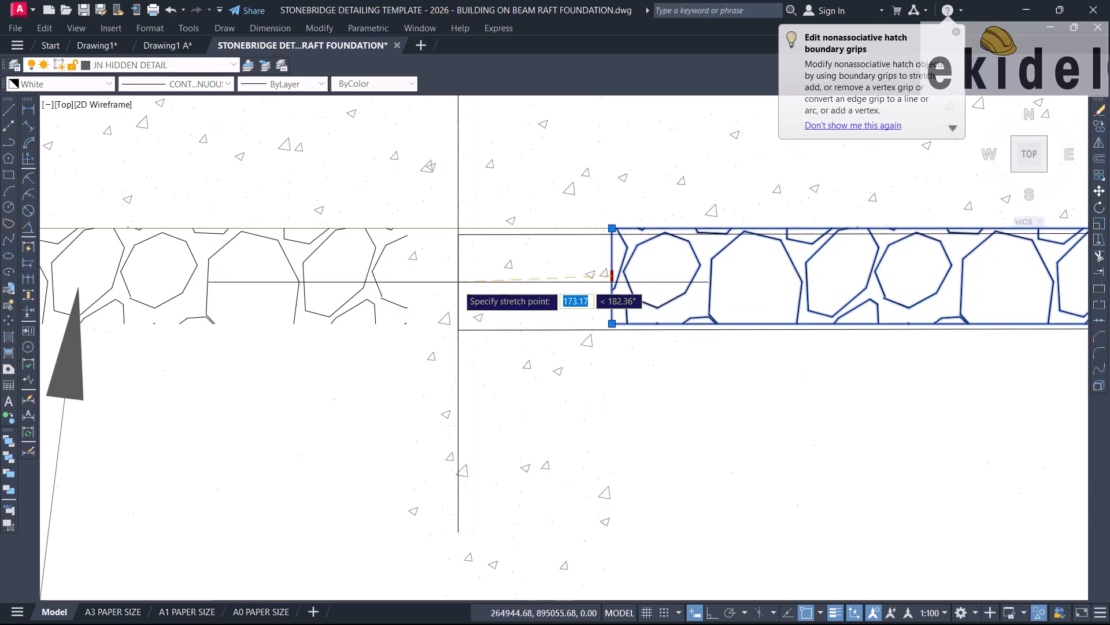
key("F8")
left_click(405, 274)
key("Escape")
scroll(509, 301, "down", 6)
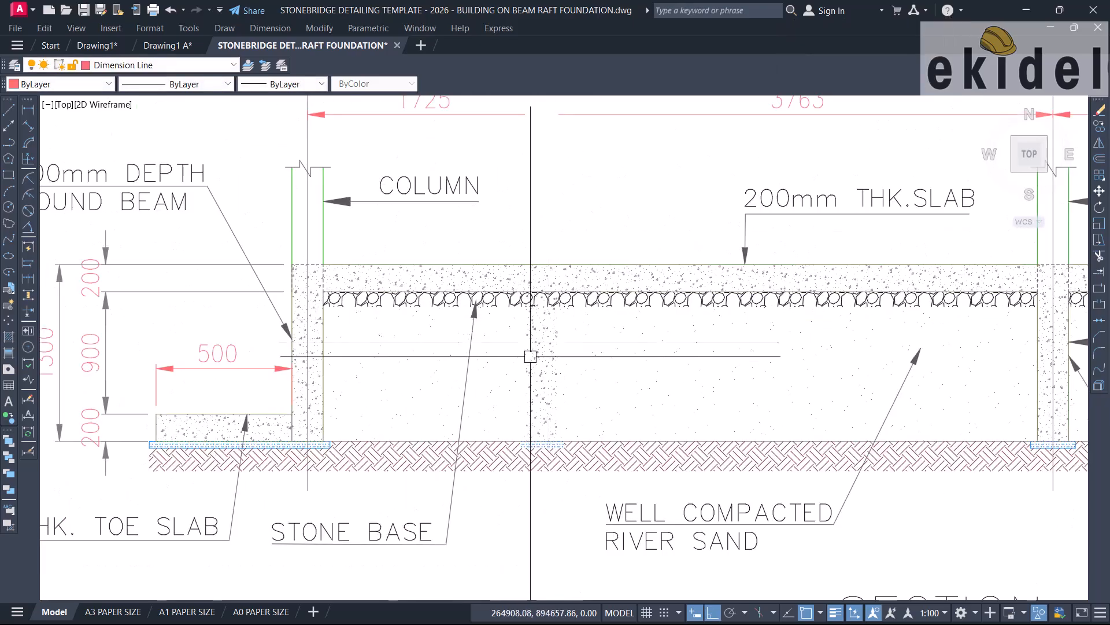
Trim off the removed grid L beam's concrete hatch below the slab, using the slab's edge lines as cutting edges.
scroll(595, 329, "up", 7)
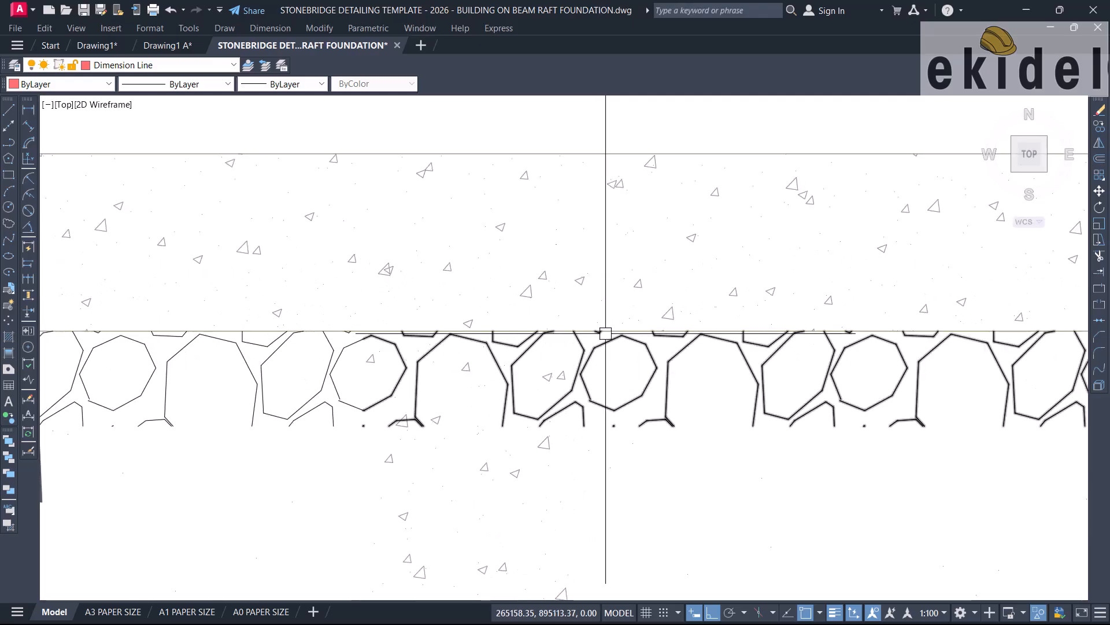
scroll(645, 331, "up", 2)
scroll(560, 220, "down", 4)
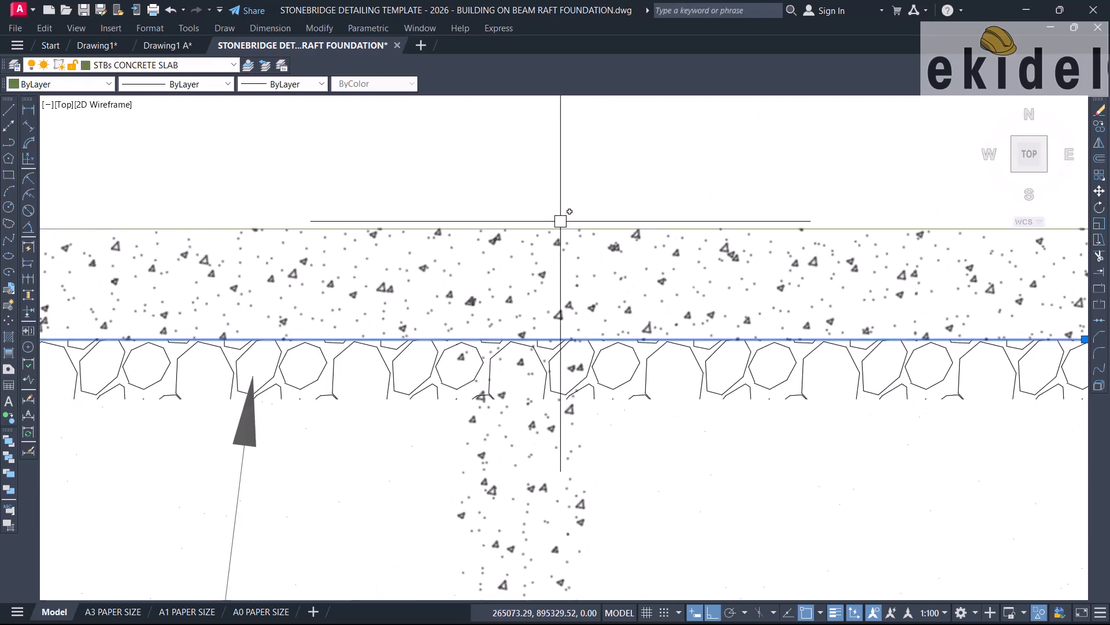
scroll(563, 233, "up", 3)
scroll(579, 196, "down", 6)
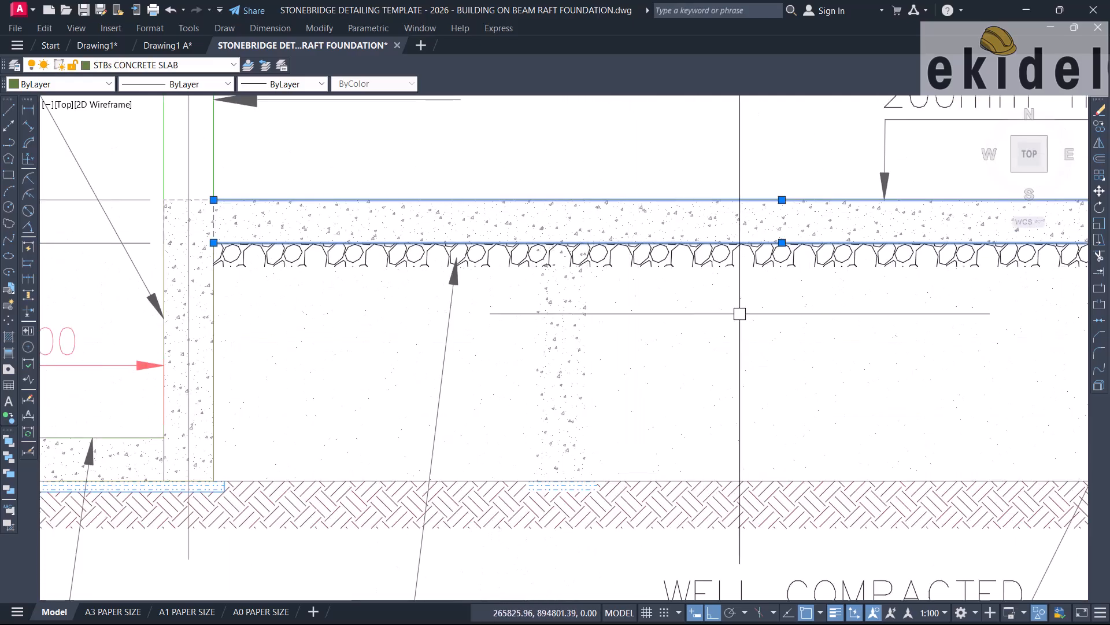
key("Return")
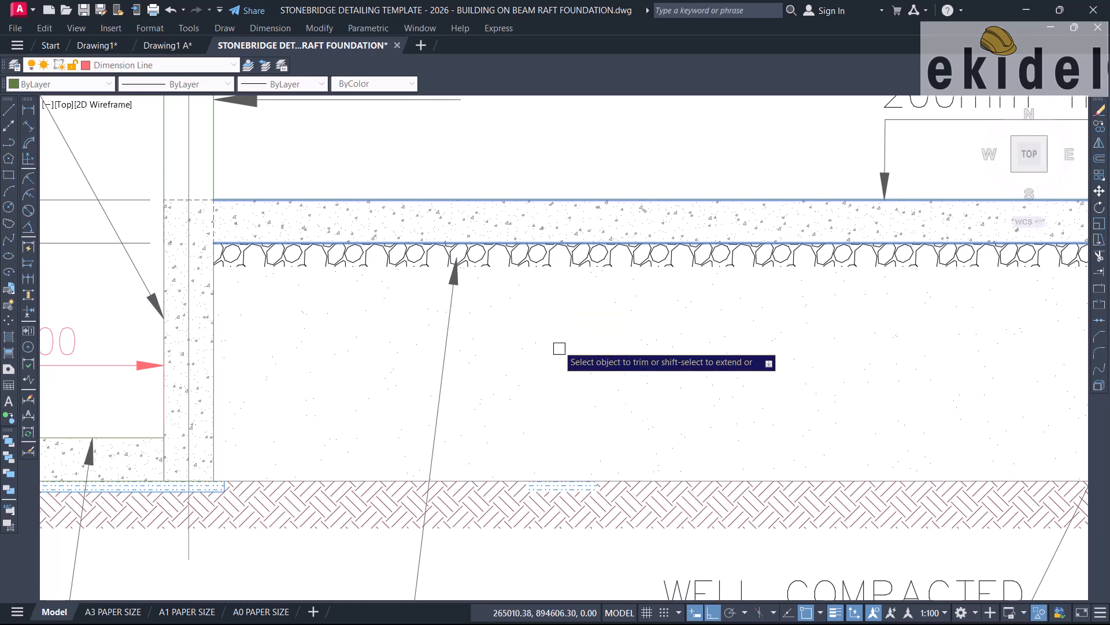
Remove the leftover blinding hatch of the removed grid L beam at the ground line of Section X-X.
scroll(565, 354, "down", 2)
scroll(557, 435, "up", 3)
left_click(562, 415)
scroll(617, 389, "down", 3)
scroll(626, 398, "up", 5)
key("Escape")
type("TR")
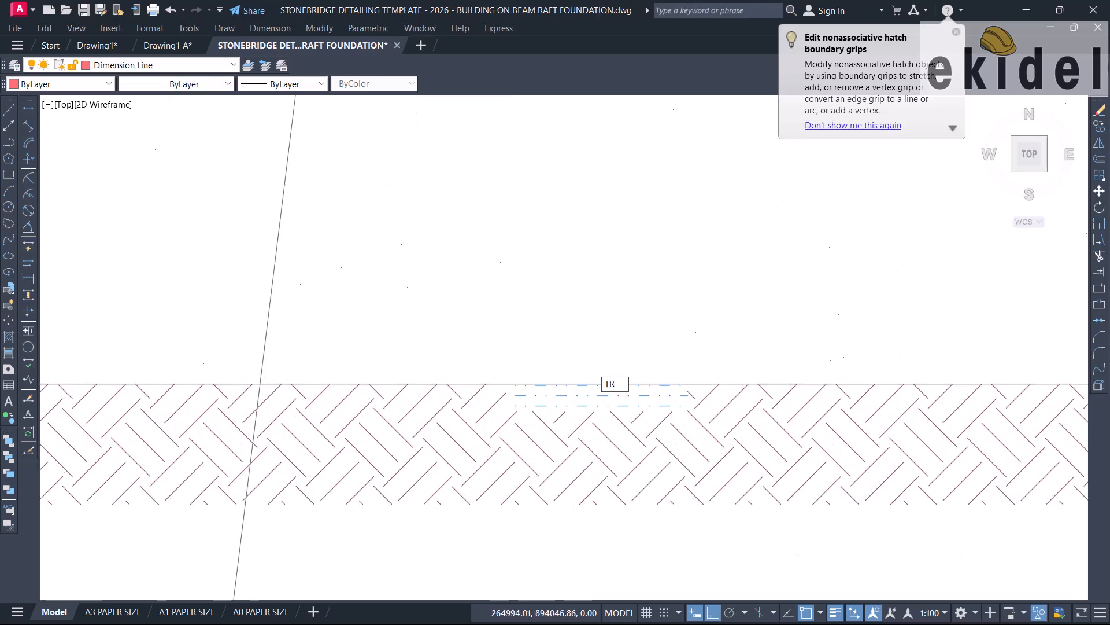
scroll(603, 395, "down", 3)
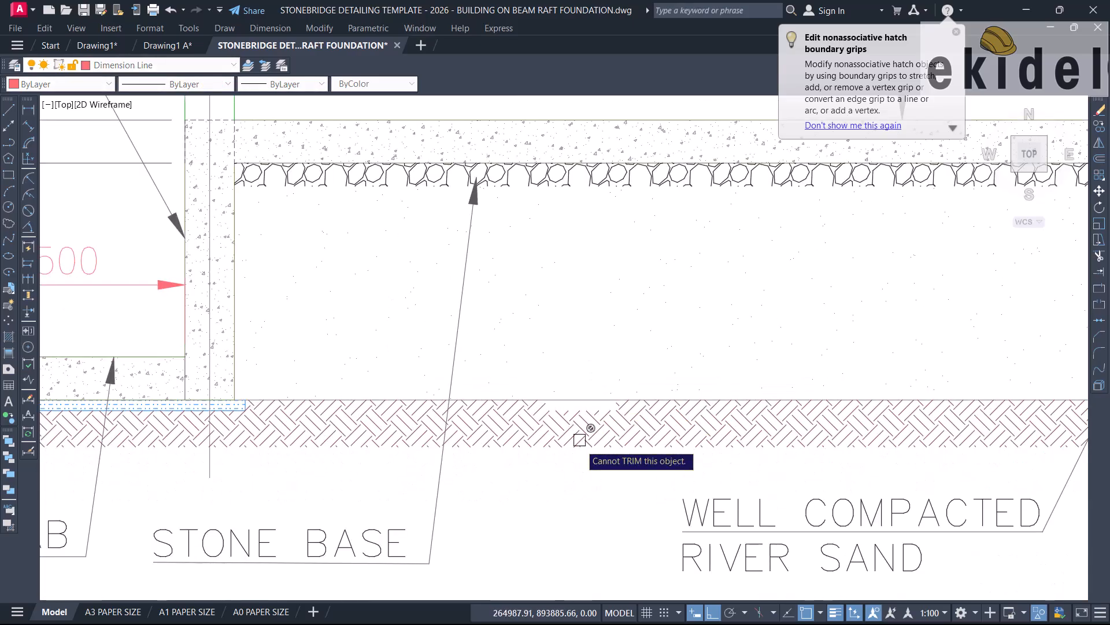
Stretch the ground hatch boundary up to the ground line to fill the notch left by the removed beam's blinding.
scroll(584, 441, "up", 3)
left_click(579, 405)
left_click(577, 401)
left_click(577, 382)
Stretch the second bay's river sand hatch horizontally to meet the end of the first bay's sand hatch.
scroll(570, 434, "down", 3)
left_click(620, 336)
scroll(613, 341, "up", 3)
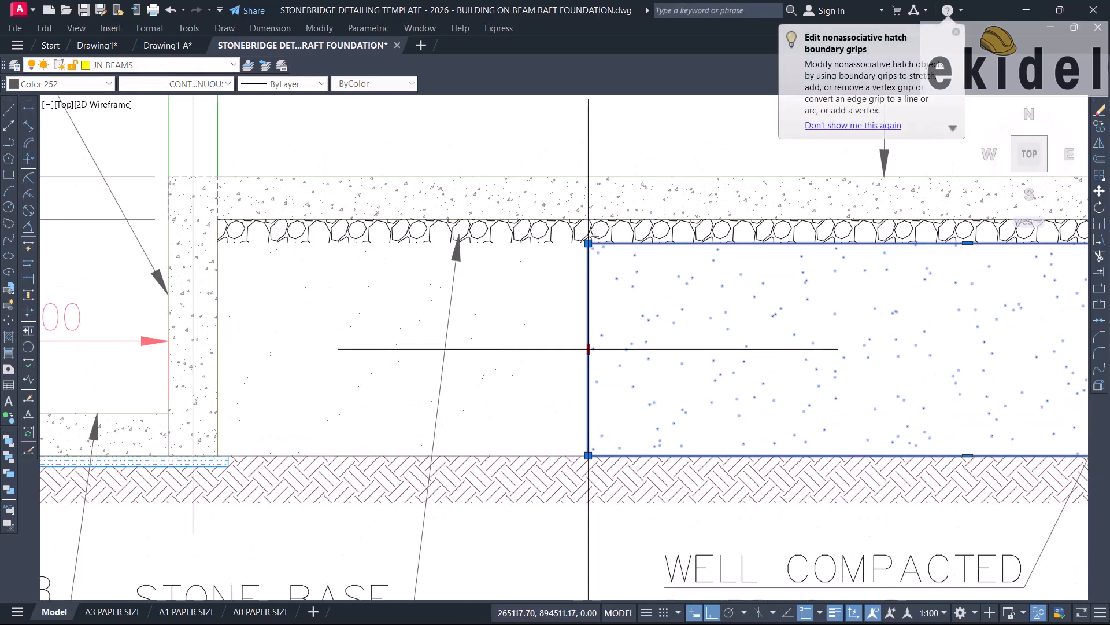
left_click(534, 348)
scroll(567, 376, "down", 4)
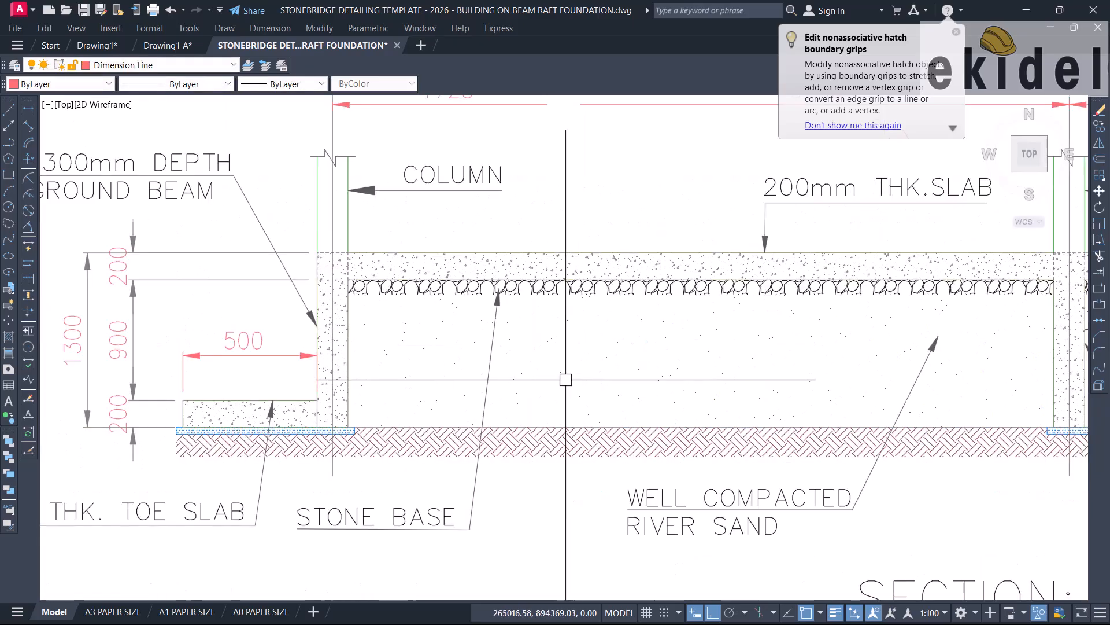
key("Escape")
scroll(577, 389, "down", 4)
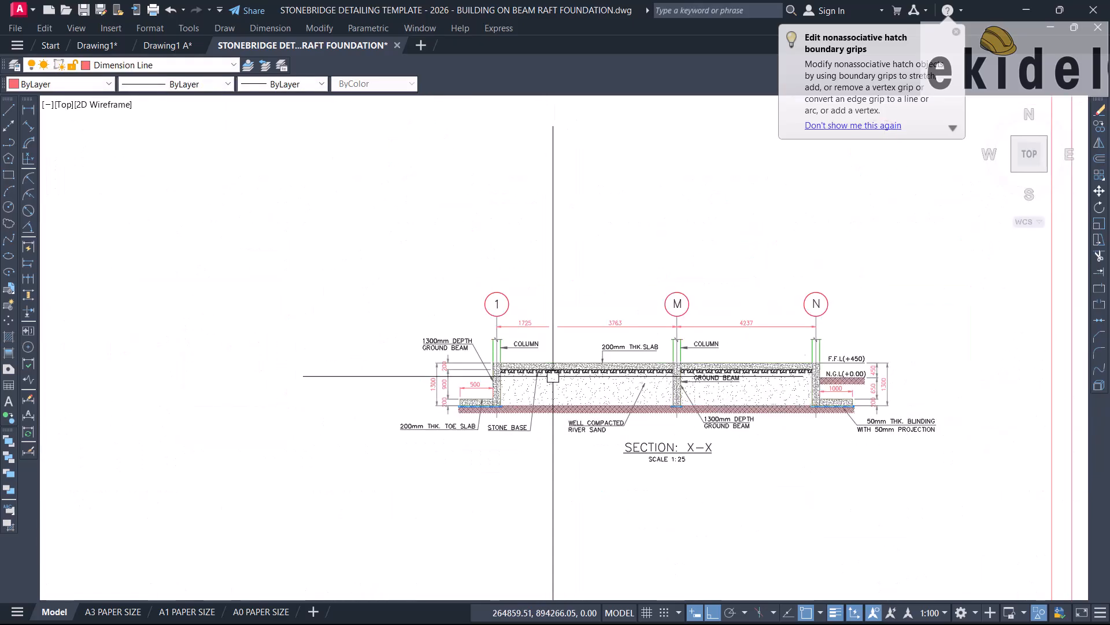
Erase the broken dimension between the removed grid L and grid M above the section.
scroll(565, 332, "up", 4)
scroll(562, 310, "up", 2)
left_click(563, 325)
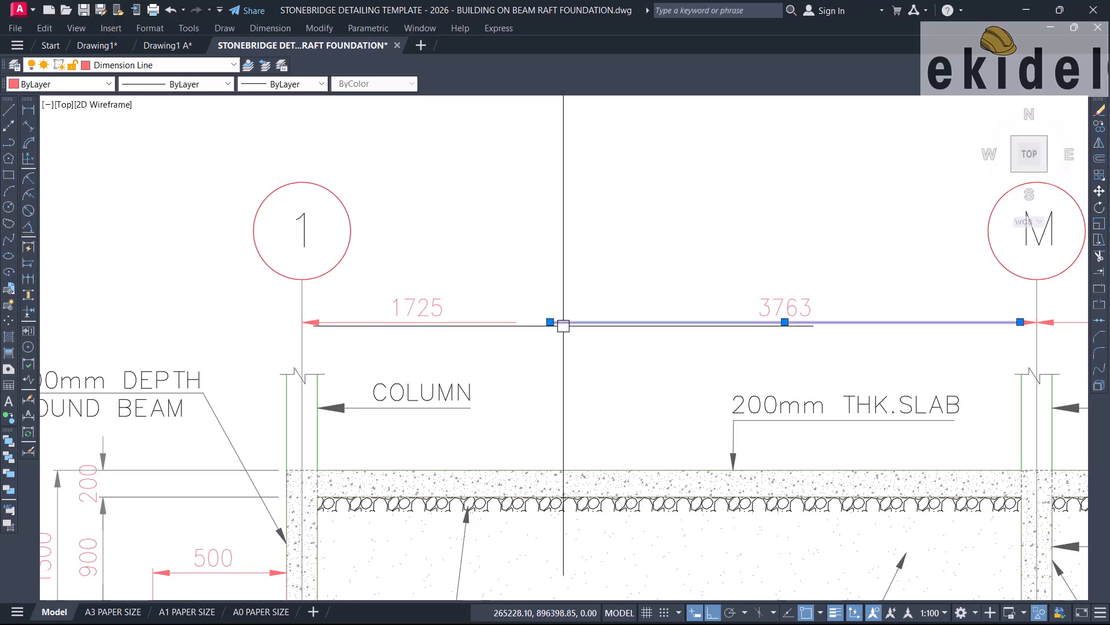
scroll(556, 322, "down", 2)
middle_click_drag(599, 326, 537, 328)
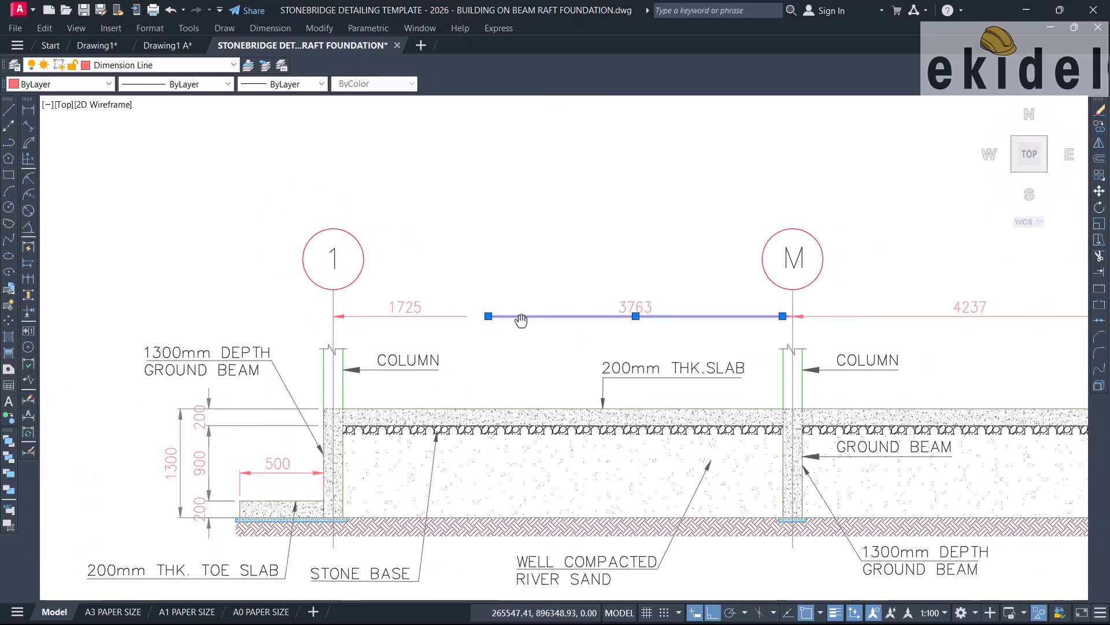
key("Escape")
left_click(708, 286)
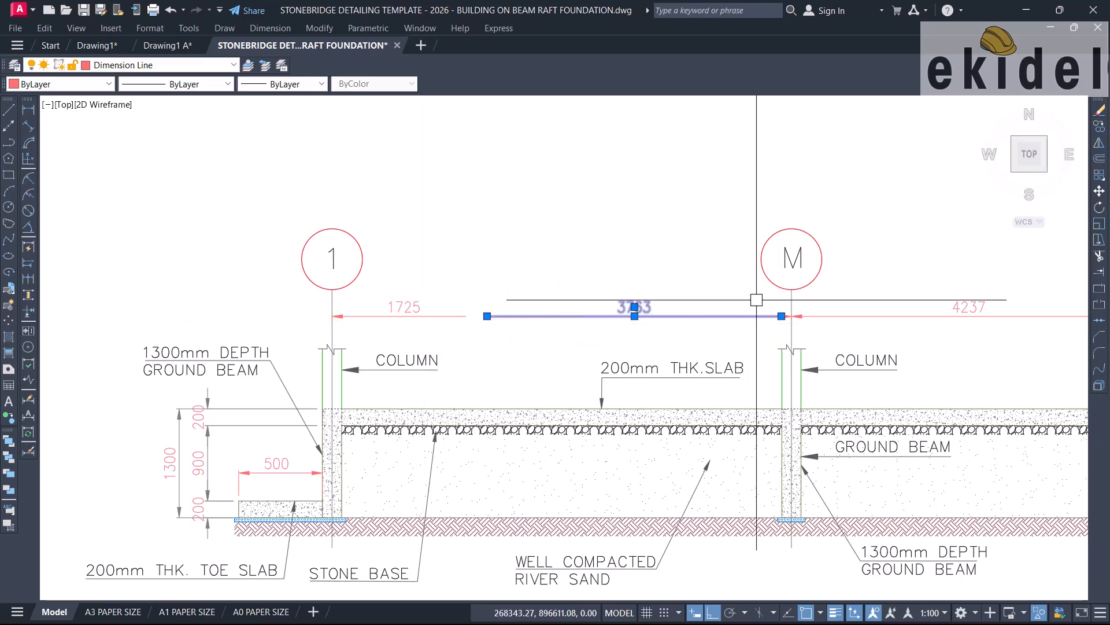
scroll(755, 297, "up", 2)
left_click(801, 312)
left_click(665, 302)
scroll(648, 295, "down", 4)
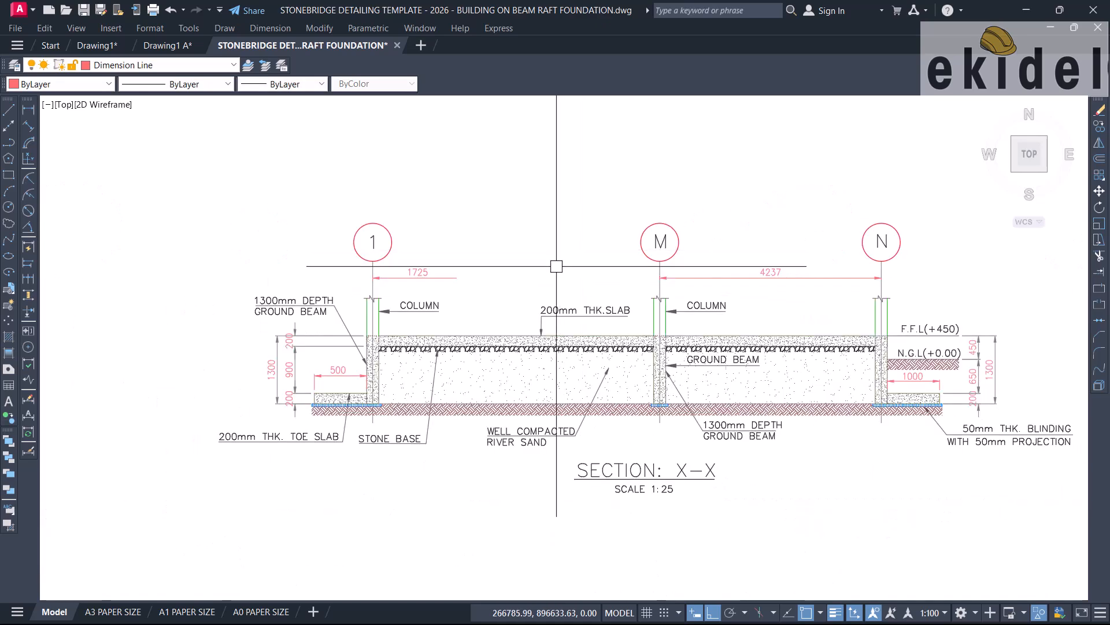
Erase the broken dimension and its remaining arrow beside grid 1.
scroll(473, 261, "up", 4)
left_click(467, 254)
left_click(271, 317)
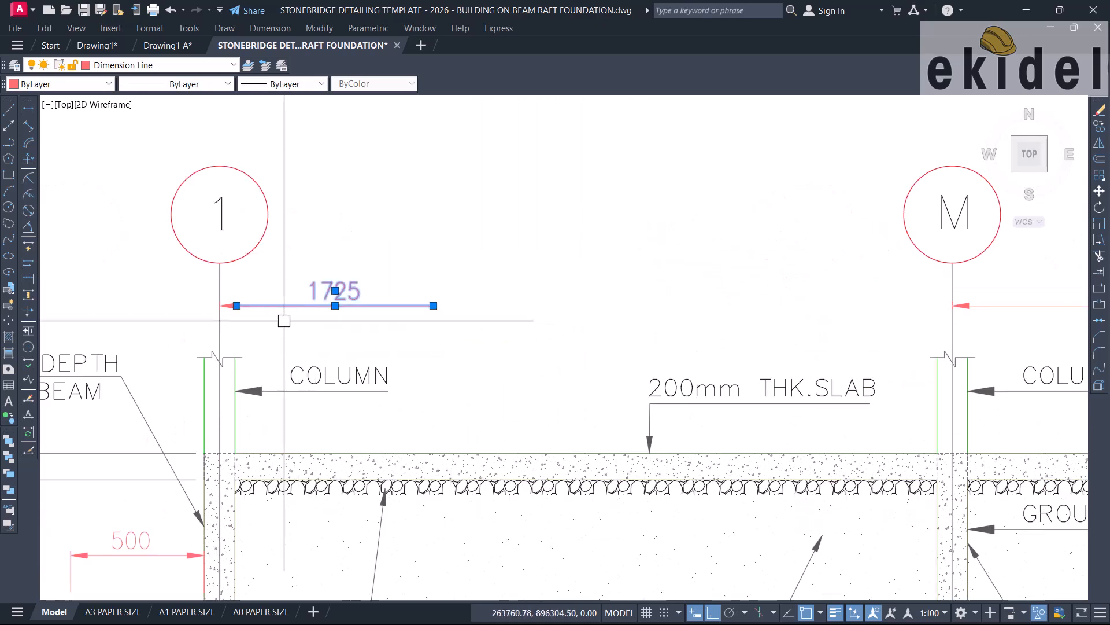
left_click(199, 276)
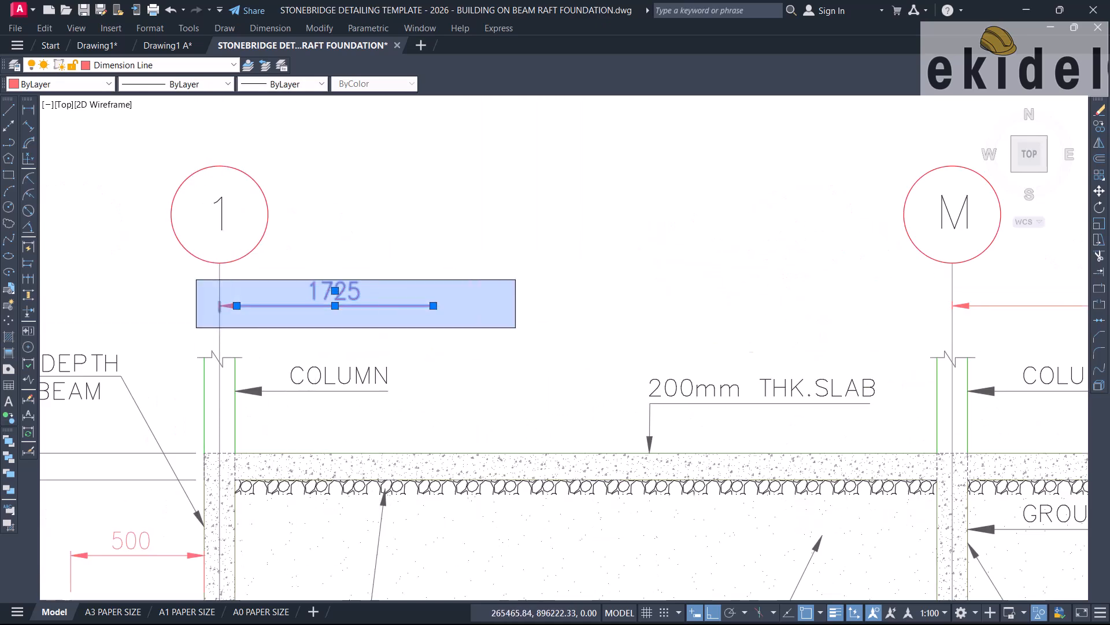
left_click(517, 324)
type("E")
Add a linear dimension from grid line 1 to grid line M, in line with the adjacent bay's dimension.
scroll(499, 287, "down", 4)
scroll(431, 324, "up", 2)
middle_click_drag(416, 318, 394, 332)
left_click(29, 109)
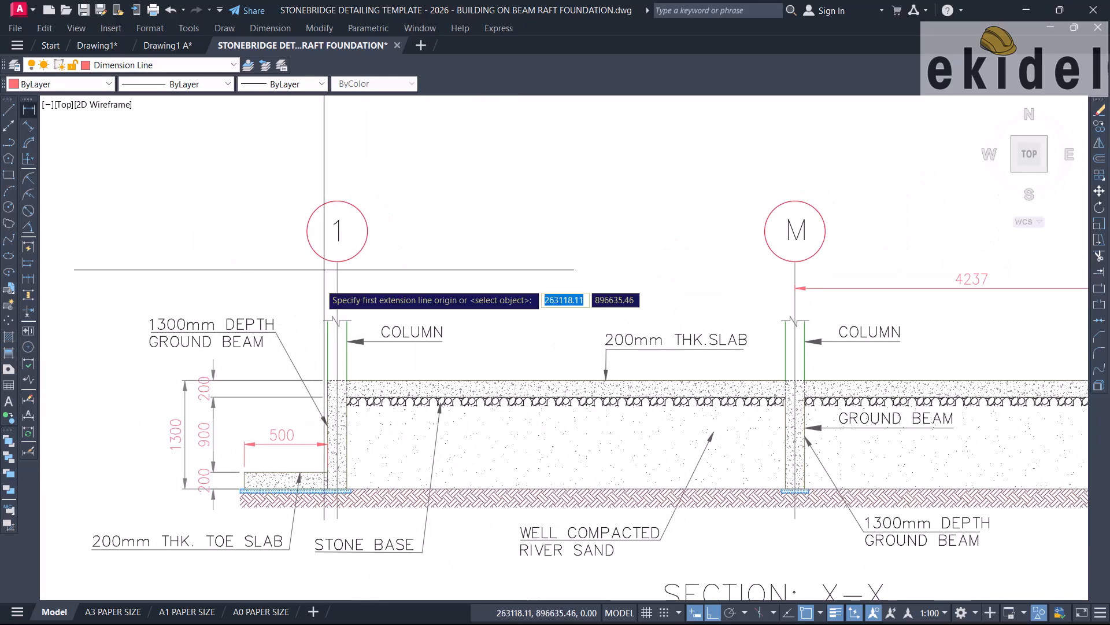
left_click(337, 295)
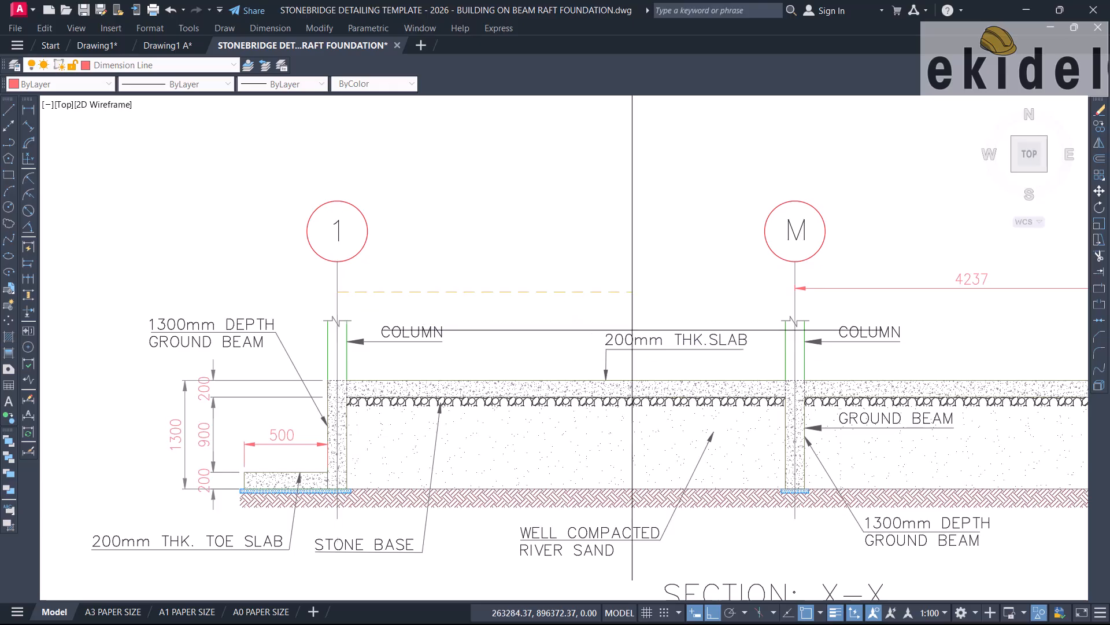
scroll(793, 295, "up", 3)
left_click(794, 279)
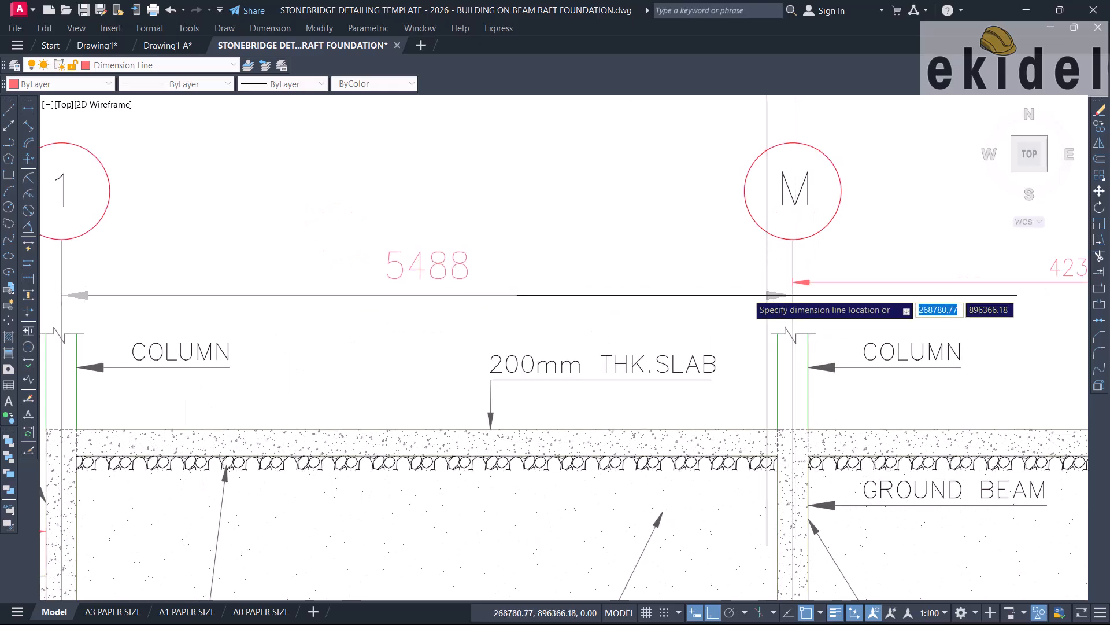
scroll(793, 280, "up", 2)
scroll(793, 279, "down", 3)
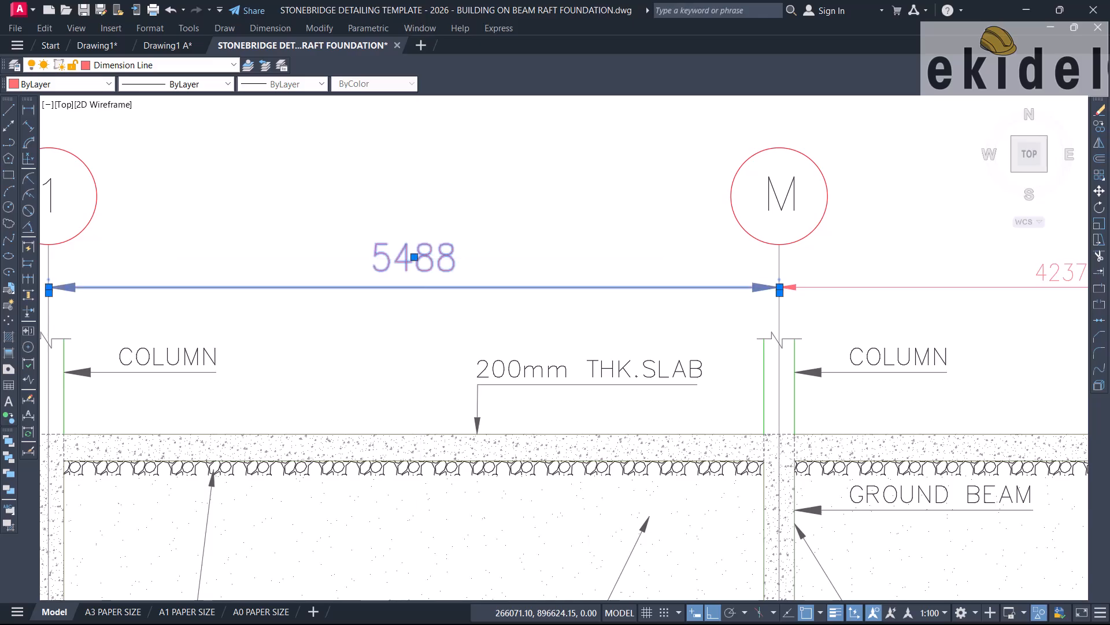
Override the text of the new dimension between grids 1 and M with 4200.
double_click(407, 259)
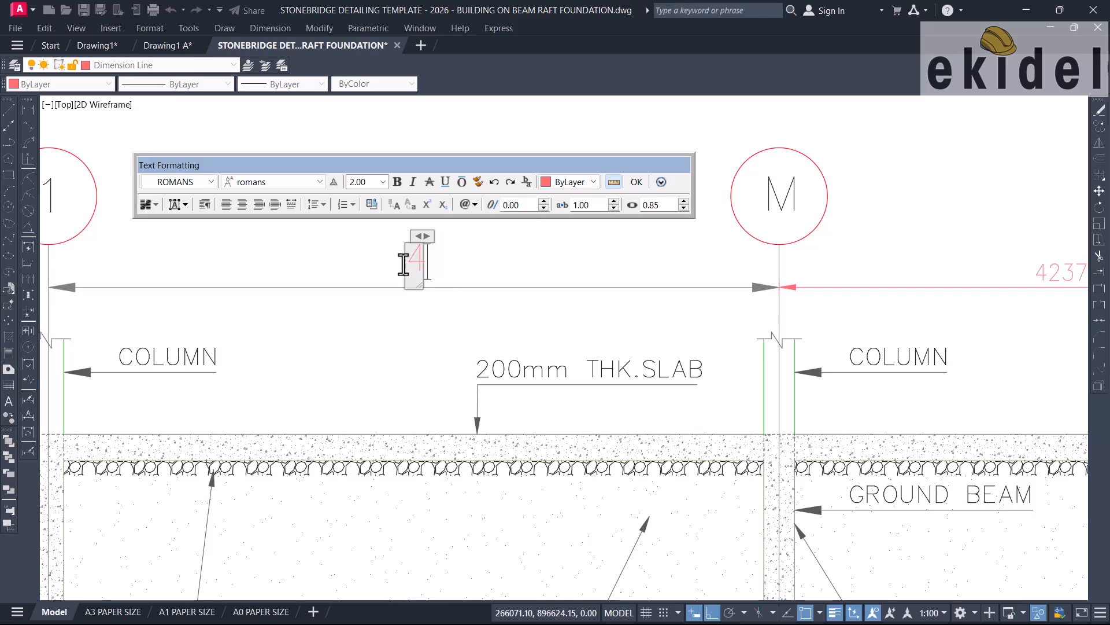
left_click(472, 307)
scroll(601, 277, "down", 4)
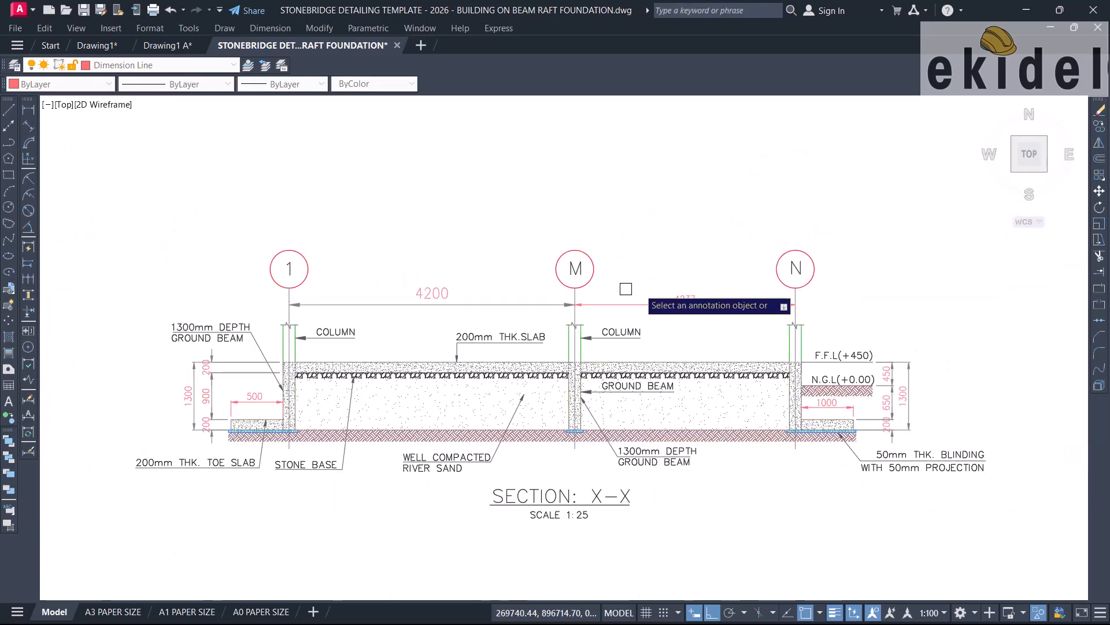
Relabel the section's grid bubble M as 5 and grid bubble N as 10, checking the grids on the foundation plan.
scroll(597, 266, "up", 2)
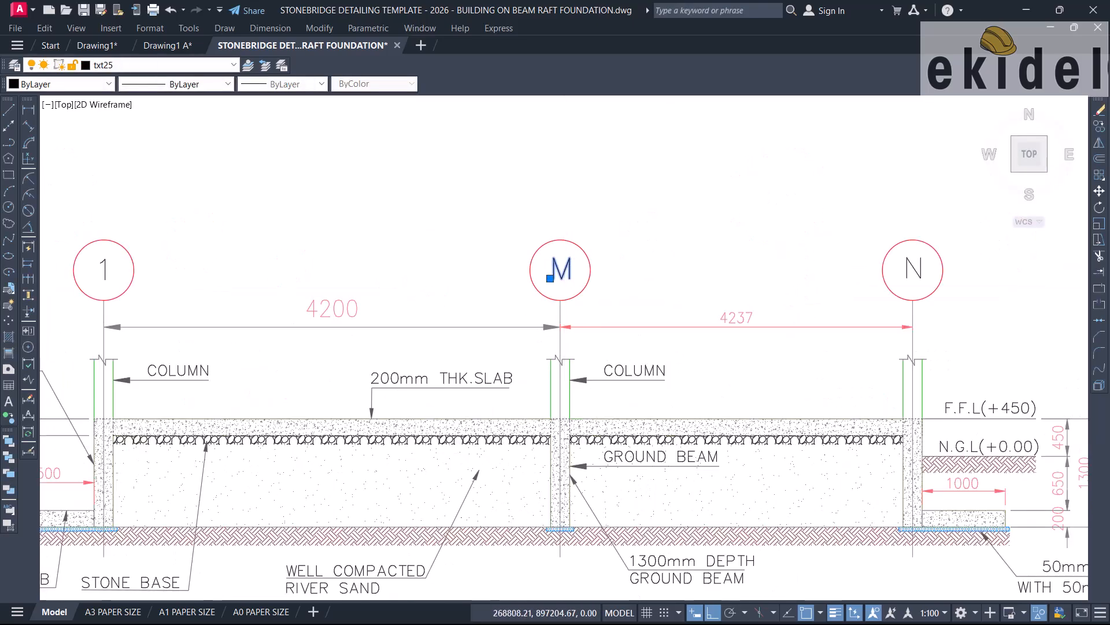
double_click(561, 270)
scroll(598, 196, "down", 5)
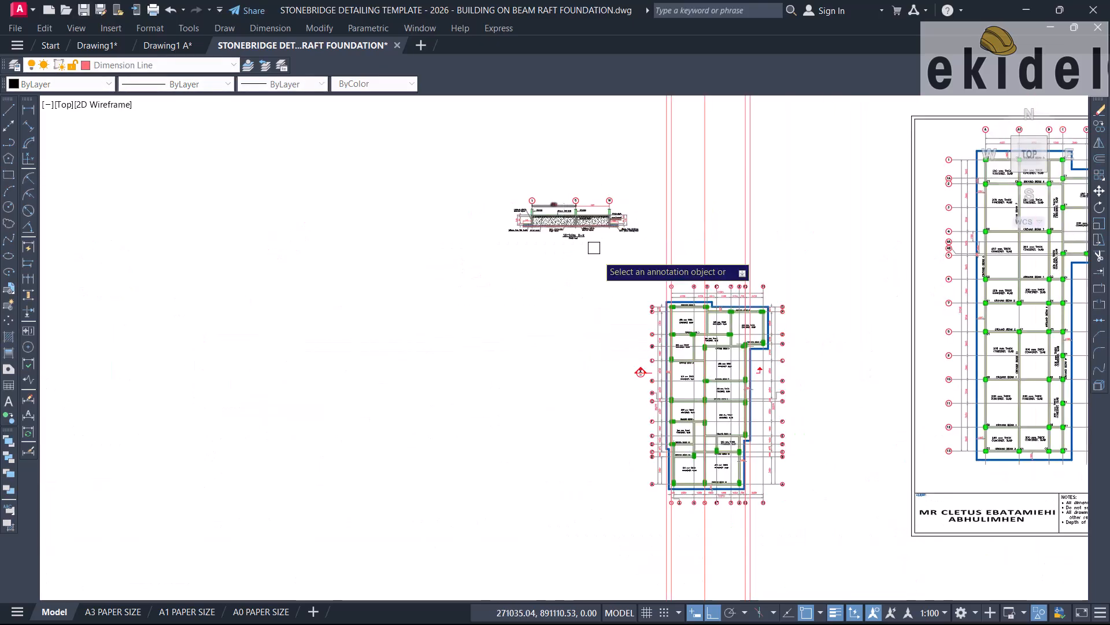
scroll(762, 349, "up", 1)
scroll(763, 342, "up", 1)
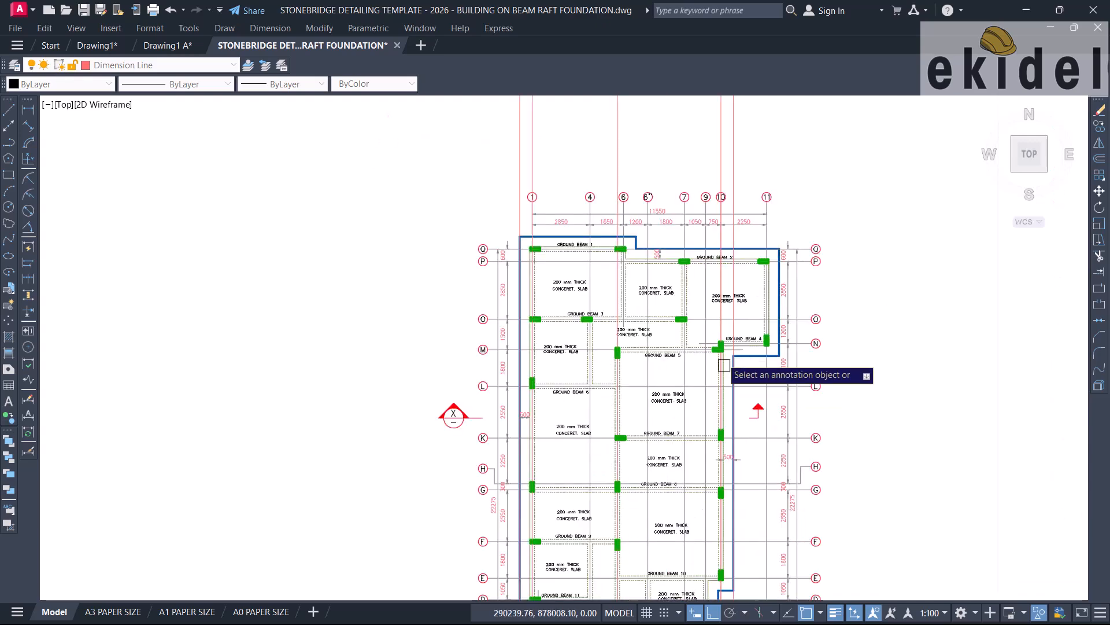
scroll(715, 225, "up", 1)
scroll(723, 199, "up", 2)
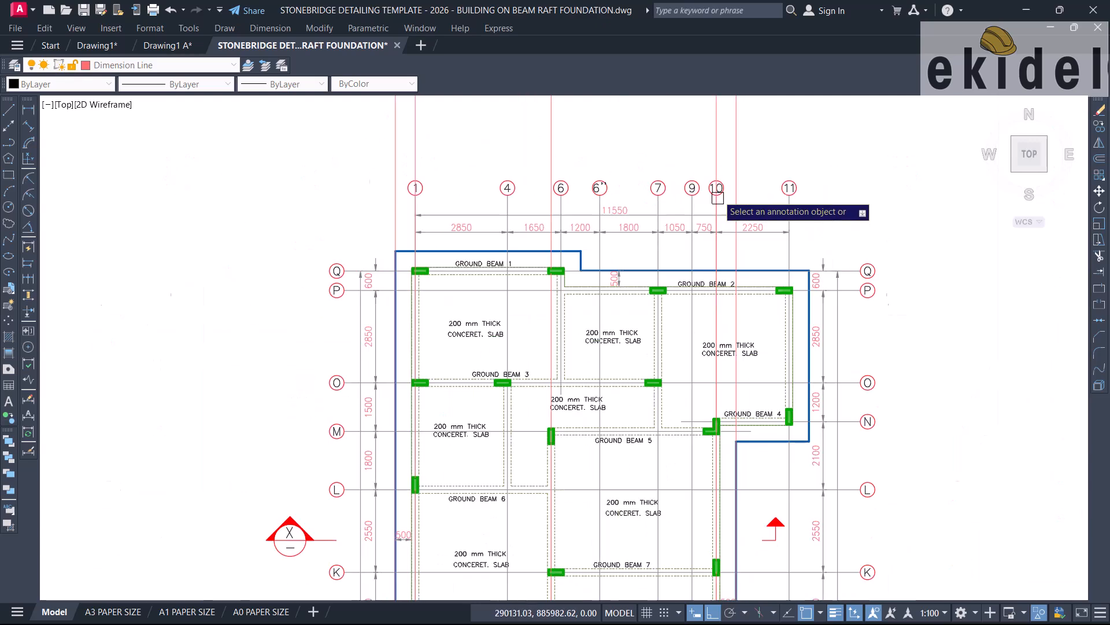
scroll(722, 199, "down", 4)
middle_click_drag(718, 354, 728, 544)
scroll(349, 131, "up", 2)
scroll(397, 186, "up", 4)
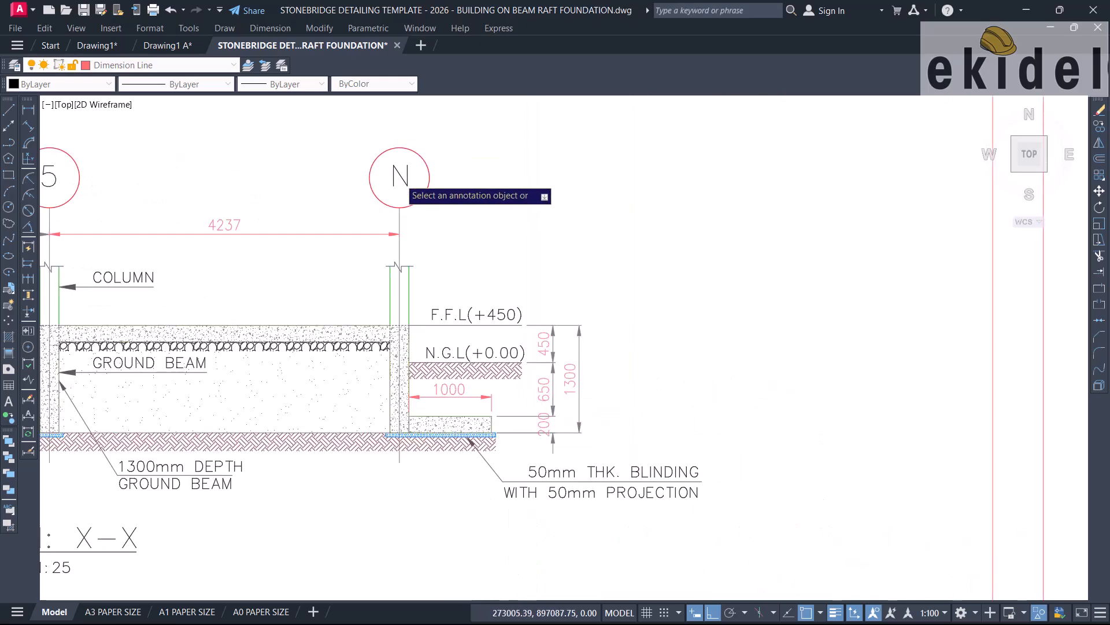
type("10")
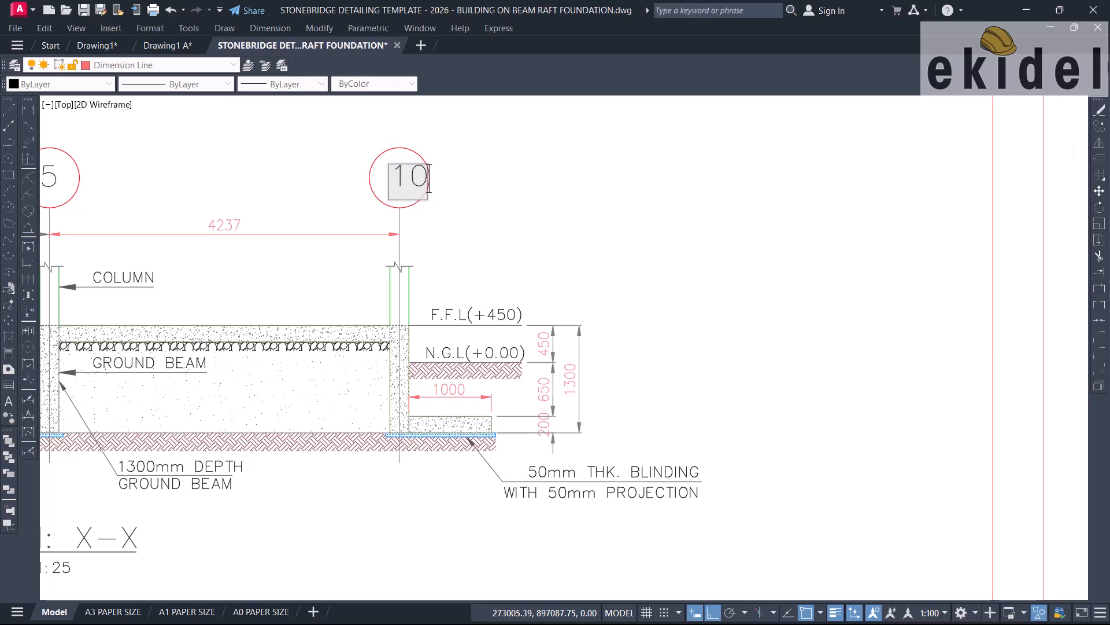
key("Return")
Move the 10 label horizontally so it sits centred in its grid bubble.
left_click(412, 172)
scroll(506, 190, "down", 2)
type("m")
key("space")
scroll(502, 164, "up", 4)
left_click(502, 163)
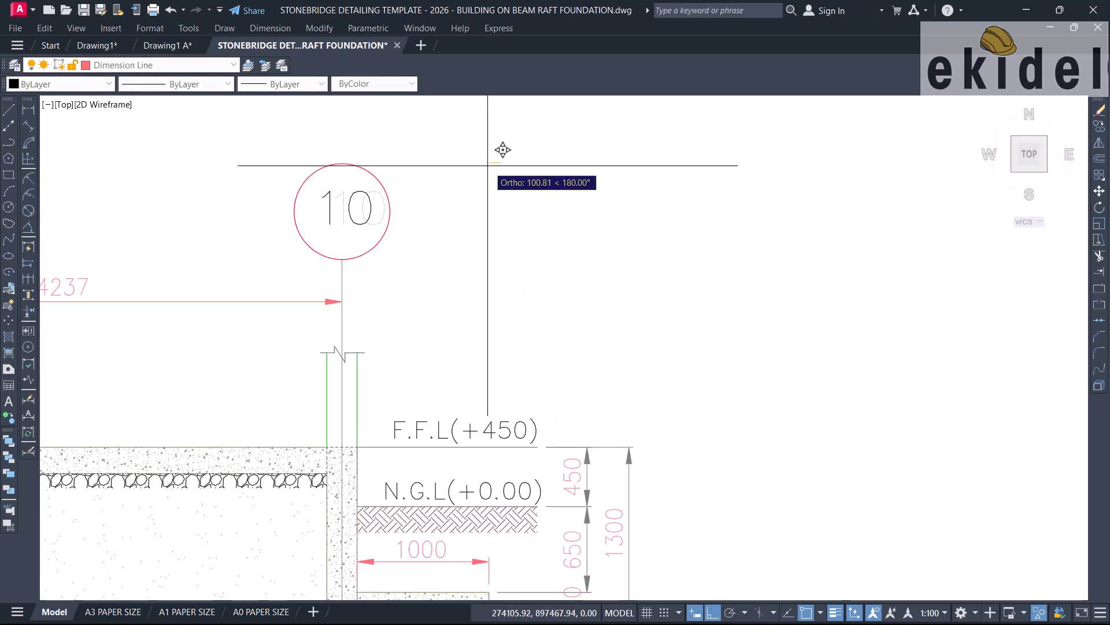
left_click(501, 150)
scroll(548, 185, "down", 6)
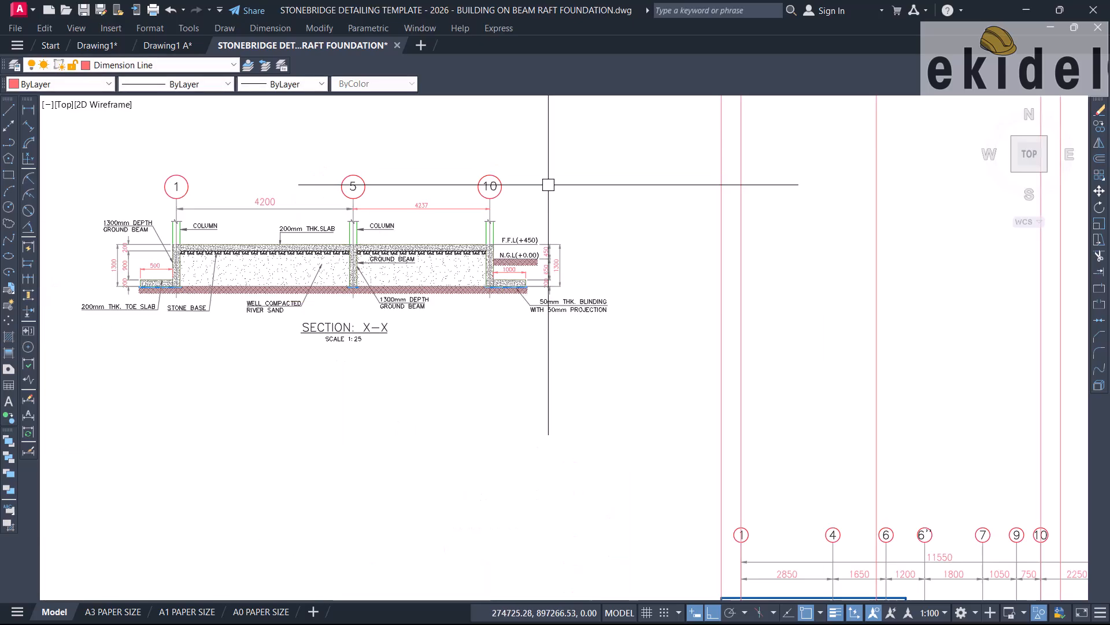
Measure the distance on the plan between the projection lines of the middle beam and grid 10 with a linear dimension.
left_click(28, 110)
scroll(446, 230, "down", 2)
middle_click_drag(446, 230, 234, 193)
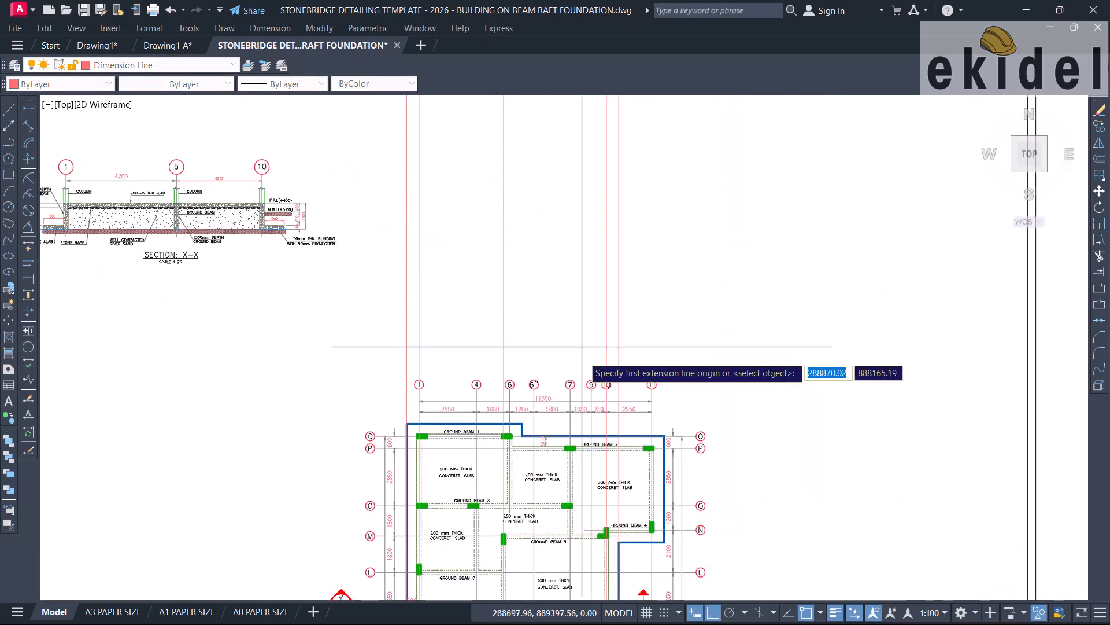
scroll(579, 324, "up", 2)
middle_click_drag(514, 322, 508, 164)
middle_click_drag(426, 132, 422, 313)
left_click(426, 272)
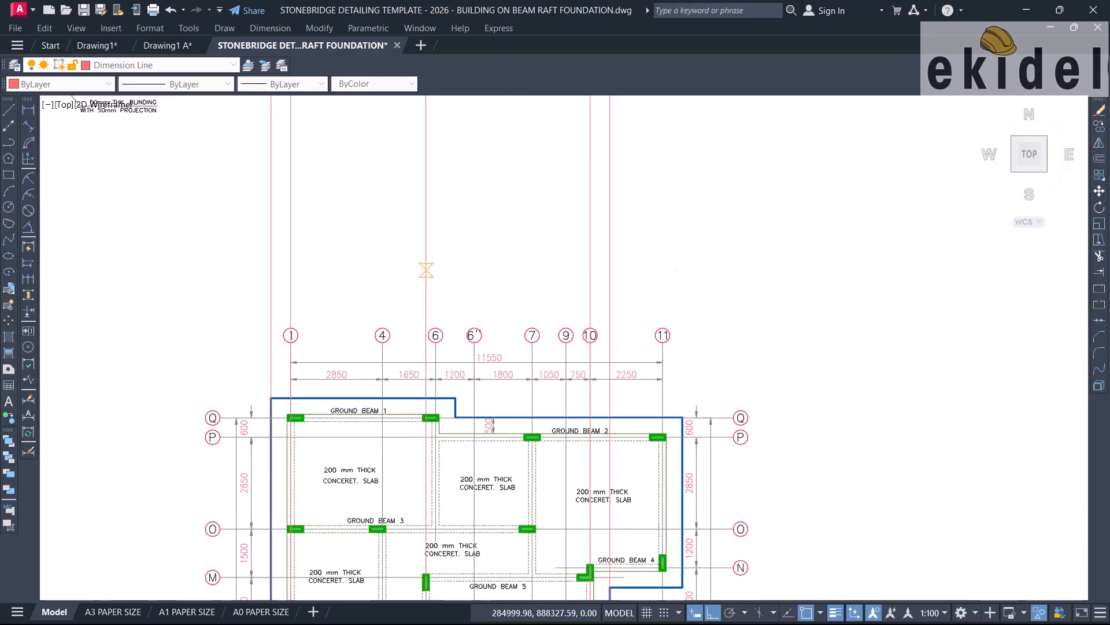
left_click(590, 270)
scroll(499, 249, "up", 2)
scroll(617, 277, "down", 6)
scroll(652, 281, "down", 1)
middle_click_drag(651, 282, 750, 372)
scroll(626, 292, "up", 5)
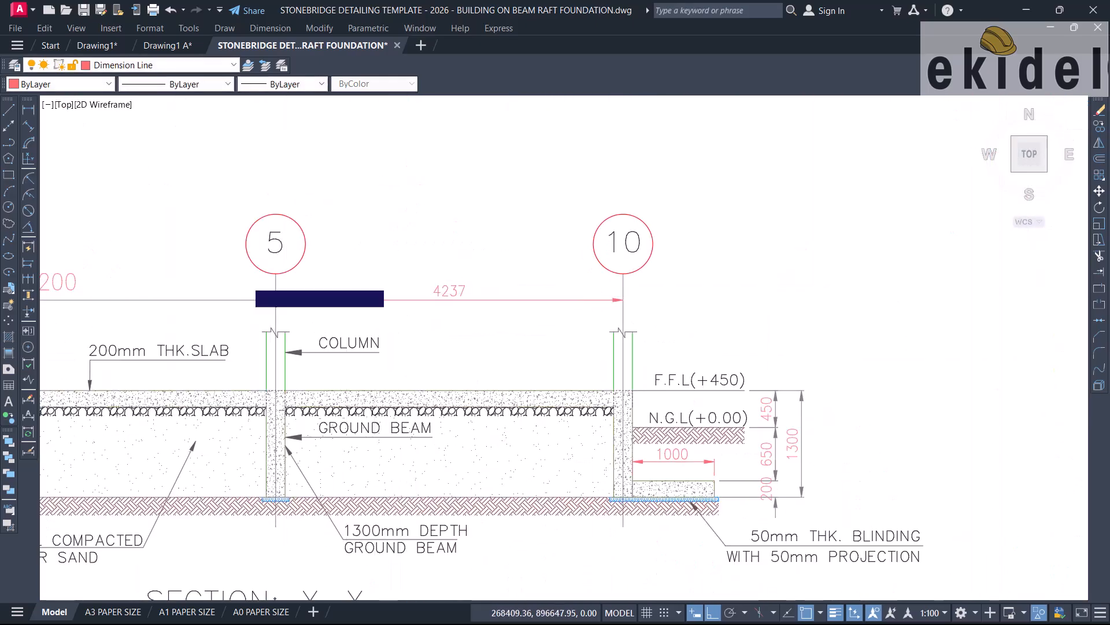
Move the old dimension between grids 5 and 10 straight up, clear of the section.
left_click(249, 266)
left_click(656, 318)
key("space")
left_click(469, 324)
scroll(470, 349, "down", 4)
left_click(482, 224)
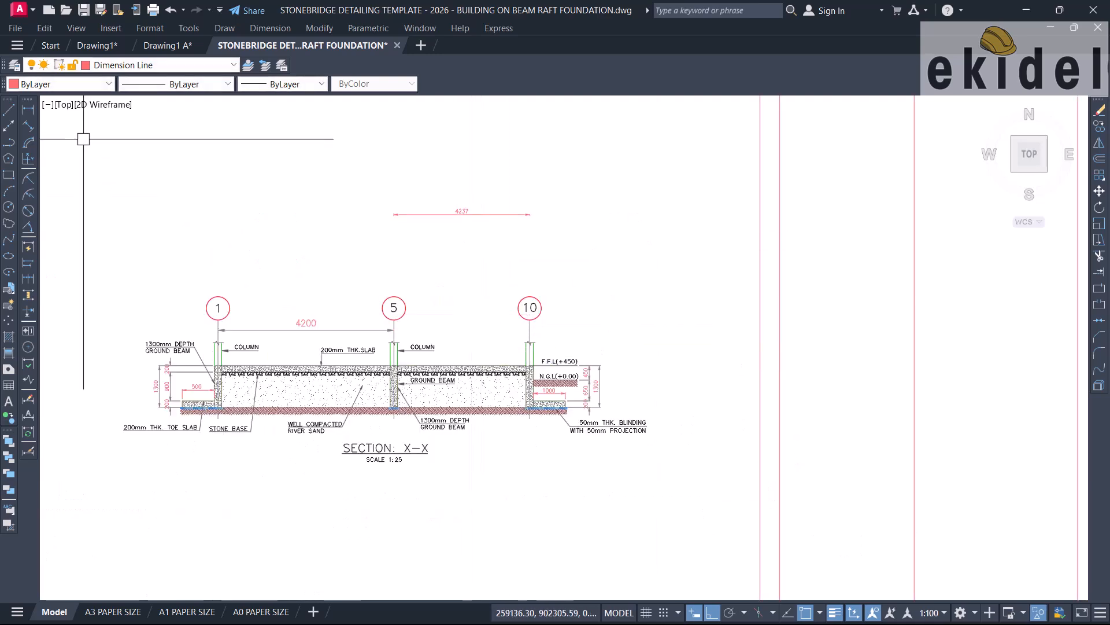
Add a linear dimension between grid lines 5 and 10, in line with the 4200 dimension.
key("Return")
scroll(376, 322, "up", 2)
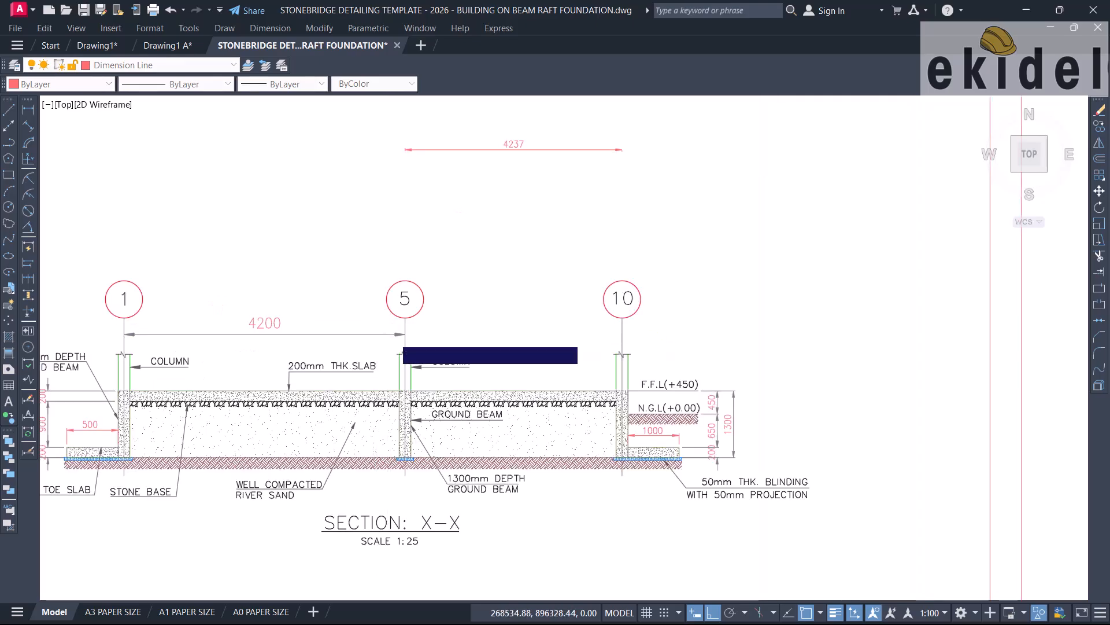
scroll(621, 353, "up", 3)
left_click(603, 324)
scroll(682, 317, "down", 4)
Override the text of the new dimension between grids 5 and 10 with 5100.
key("Escape")
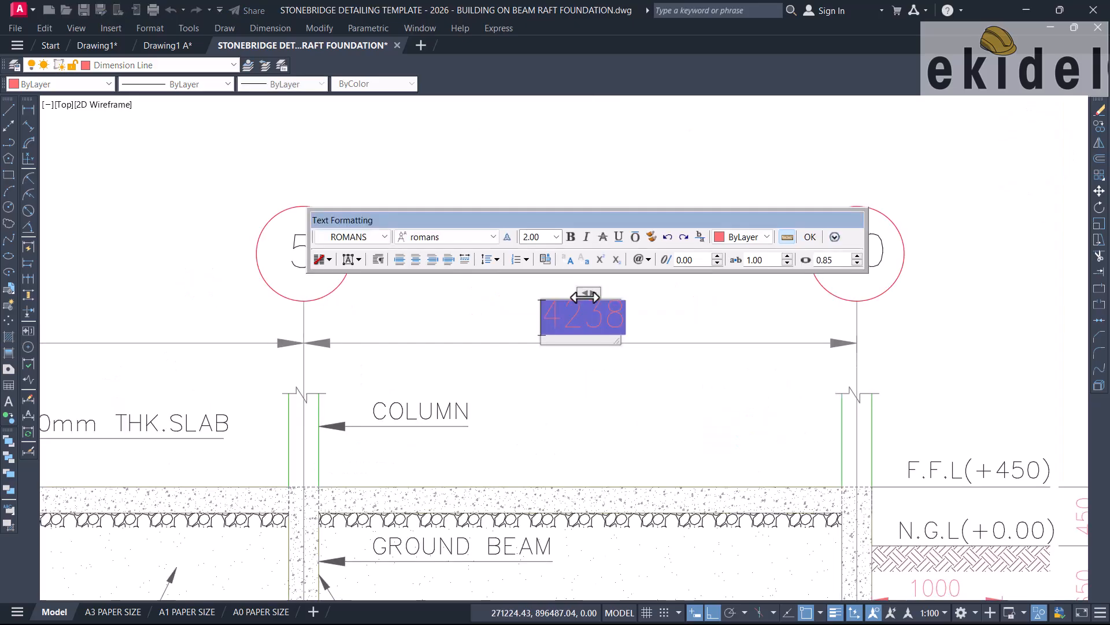
double_click(589, 320)
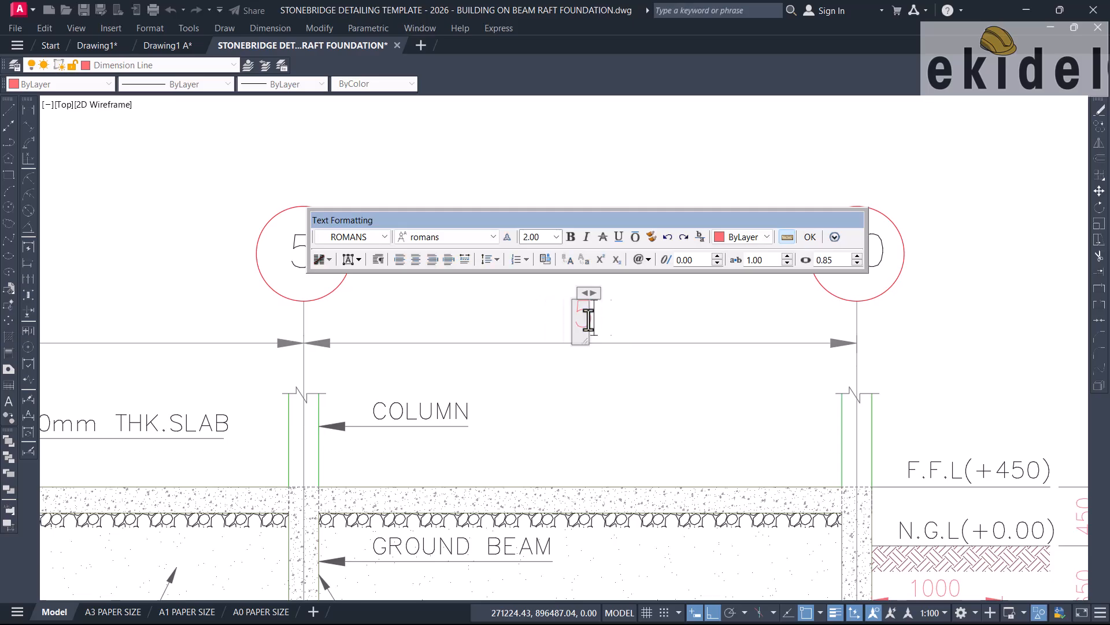
left_click(603, 404)
scroll(603, 405, "down", 5)
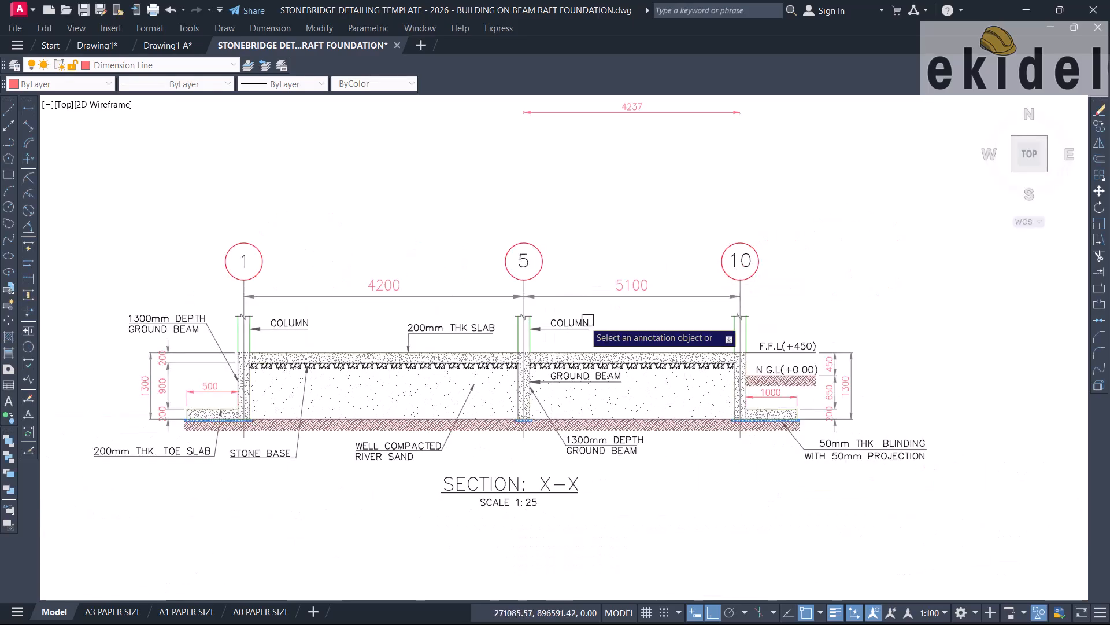
Move the 200mm THK.SLAB label with its leader horizontally toward grid 1, centring it better in the first bay.
scroll(336, 323, "up", 1)
scroll(478, 308, "down", 1)
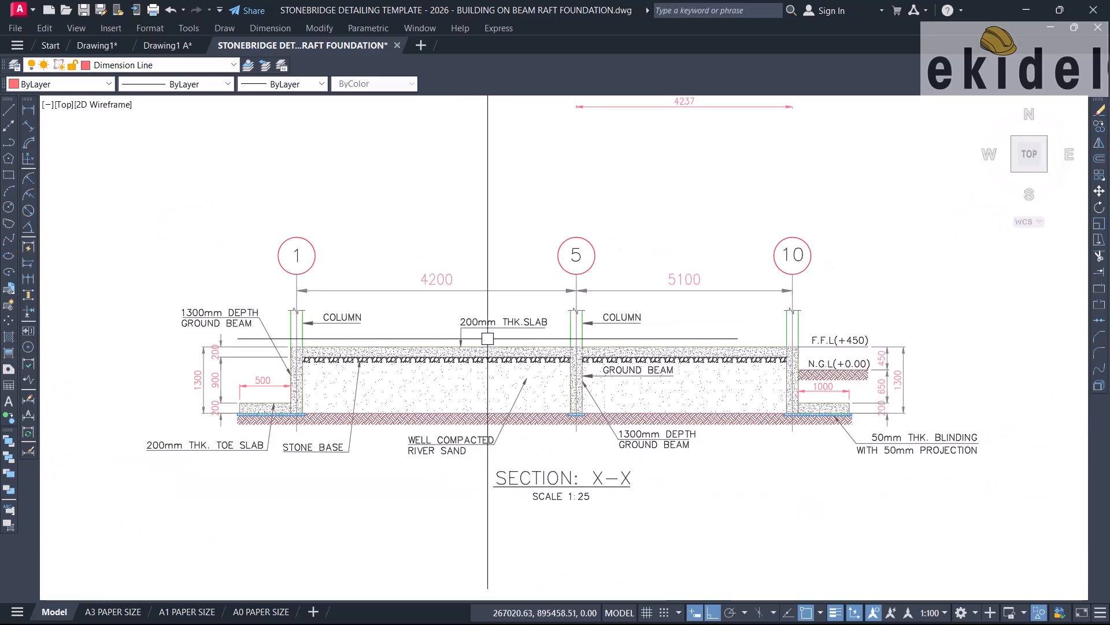
scroll(487, 337, "up", 2)
left_click(486, 312)
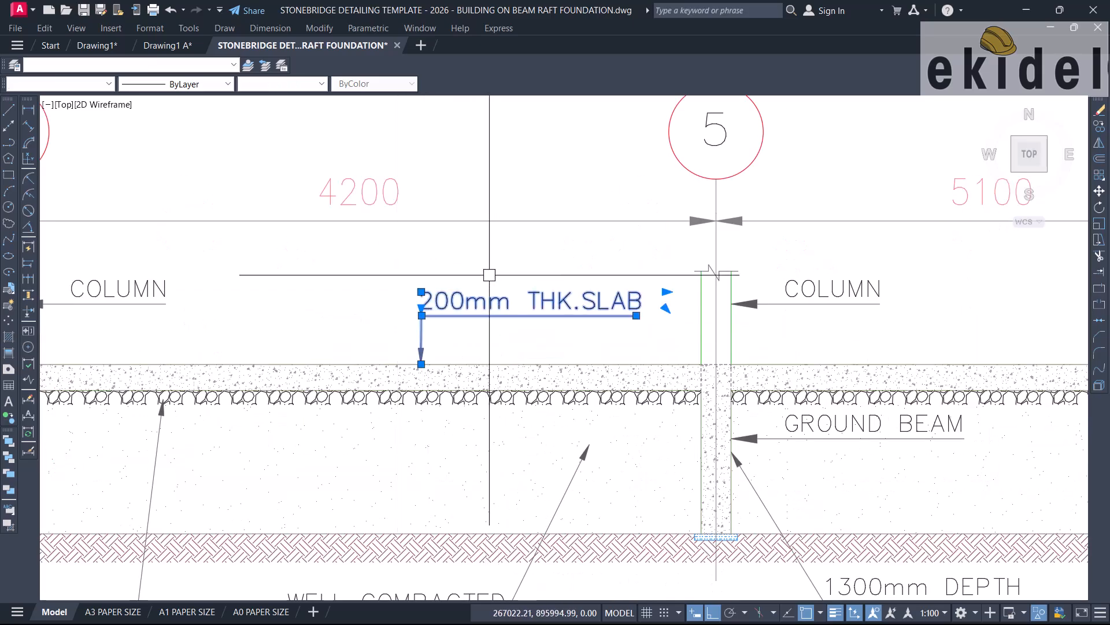
left_click(515, 251)
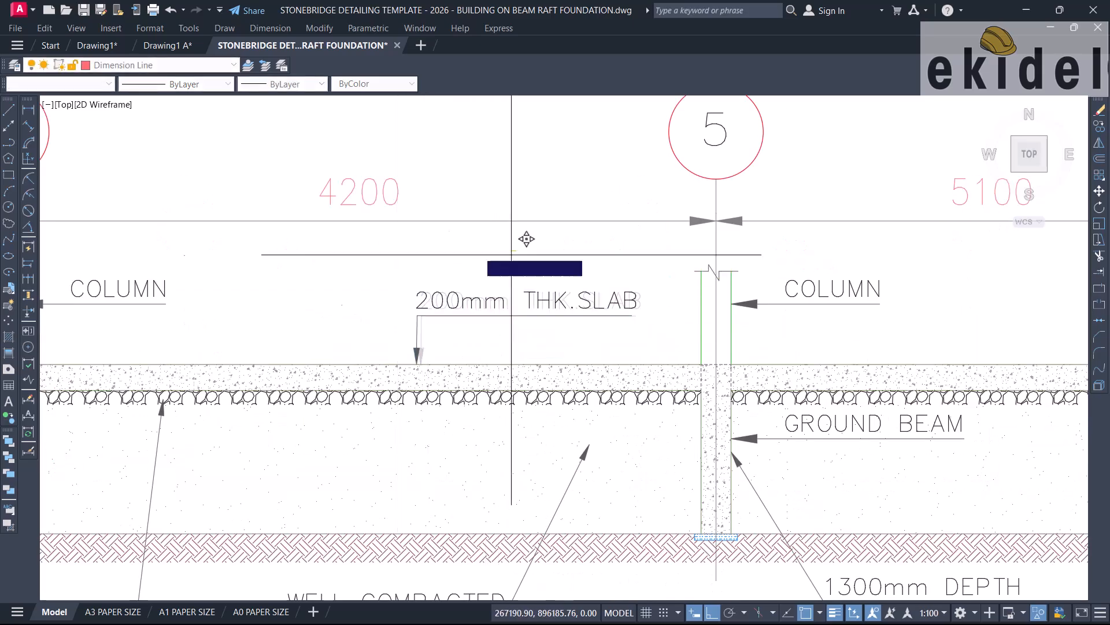
left_click(401, 249)
scroll(422, 272, "down", 3)
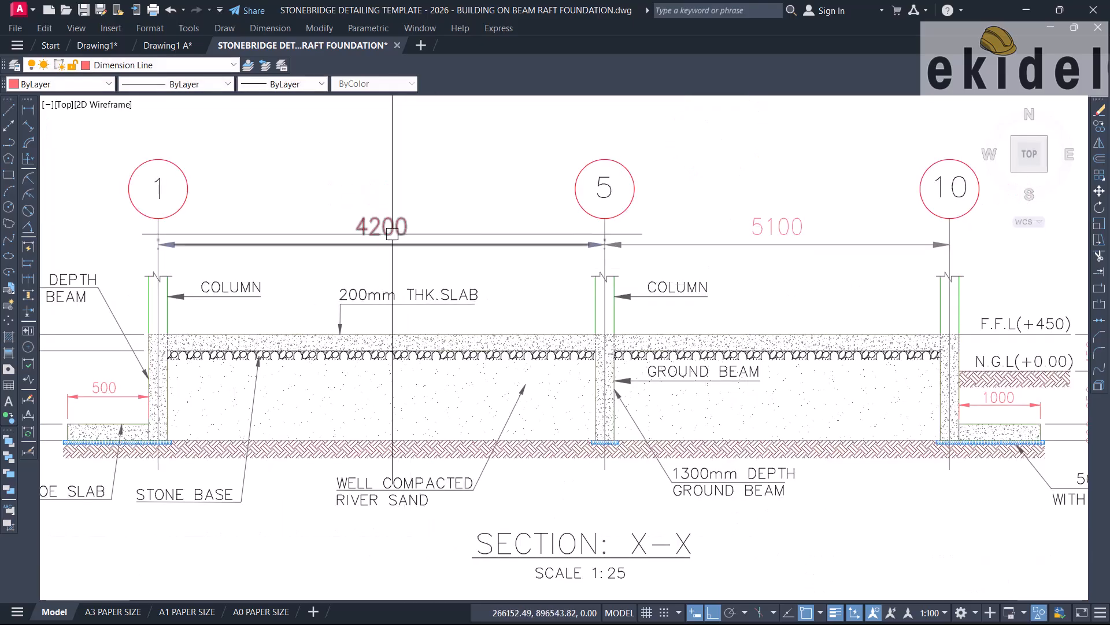
scroll(514, 214, "down", 2)
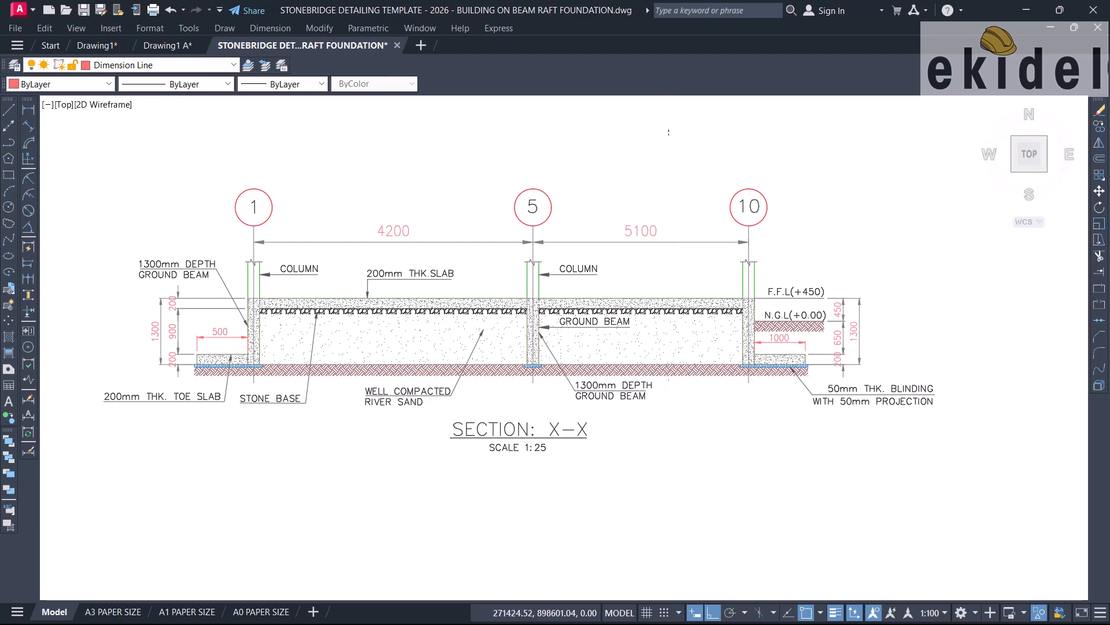
Move the WELL COMPACTED RIVER SAND label with its leader horizontally toward the STONE BASE label.
left_click(669, 130)
key("Escape")
scroll(493, 391, "up", 2)
left_click(498, 384)
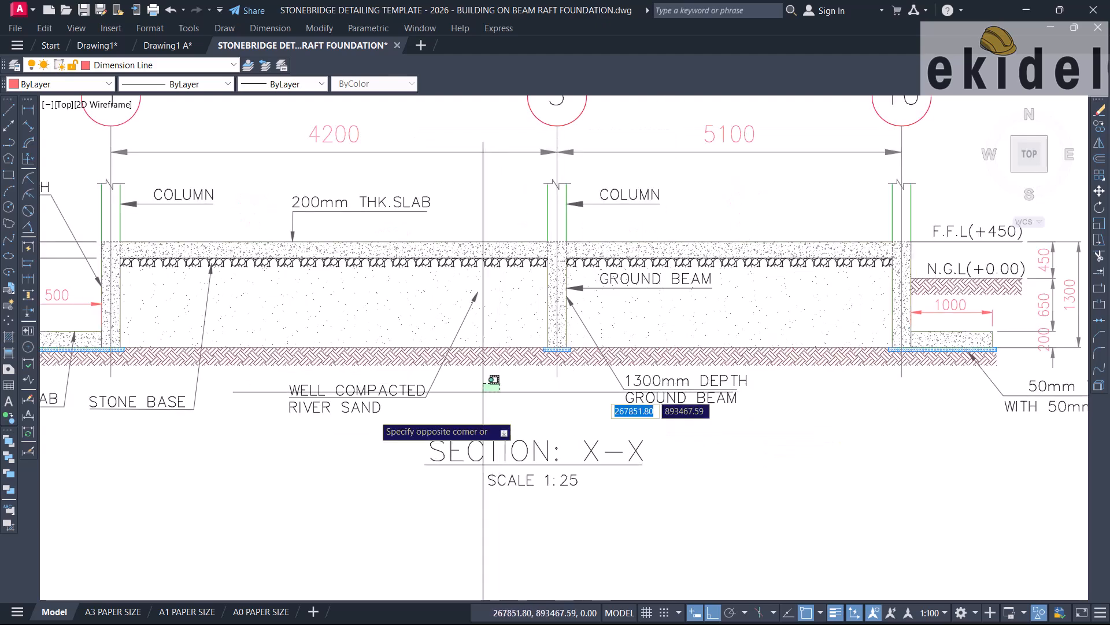
left_click(354, 414)
key("m")
key("Return")
left_click(424, 509)
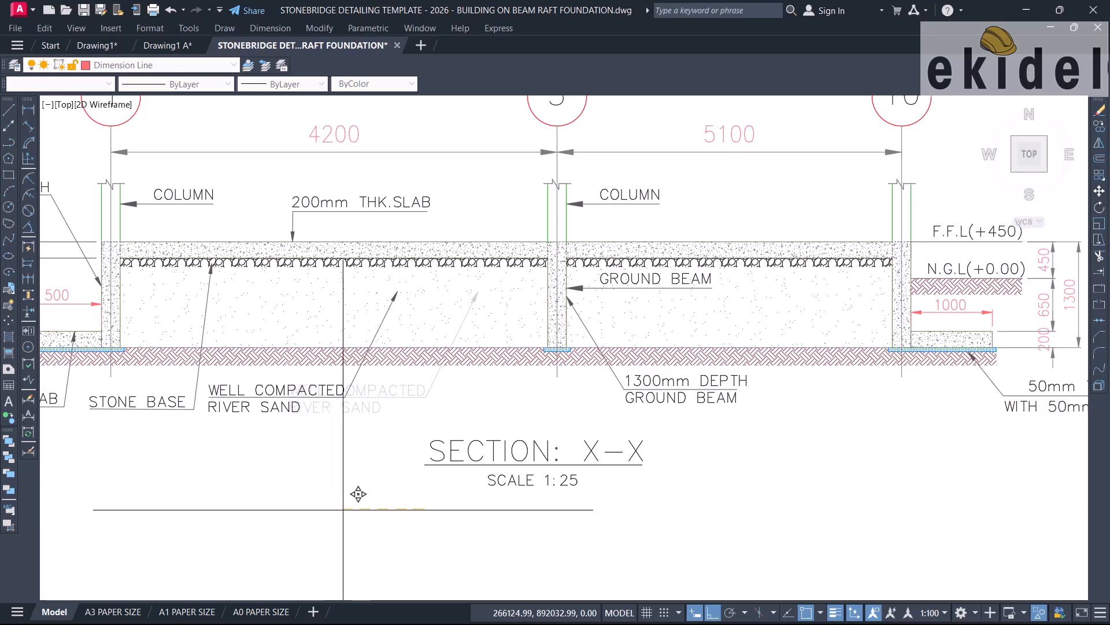
left_click(359, 493)
scroll(391, 467, "down", 2)
left_click(624, 164)
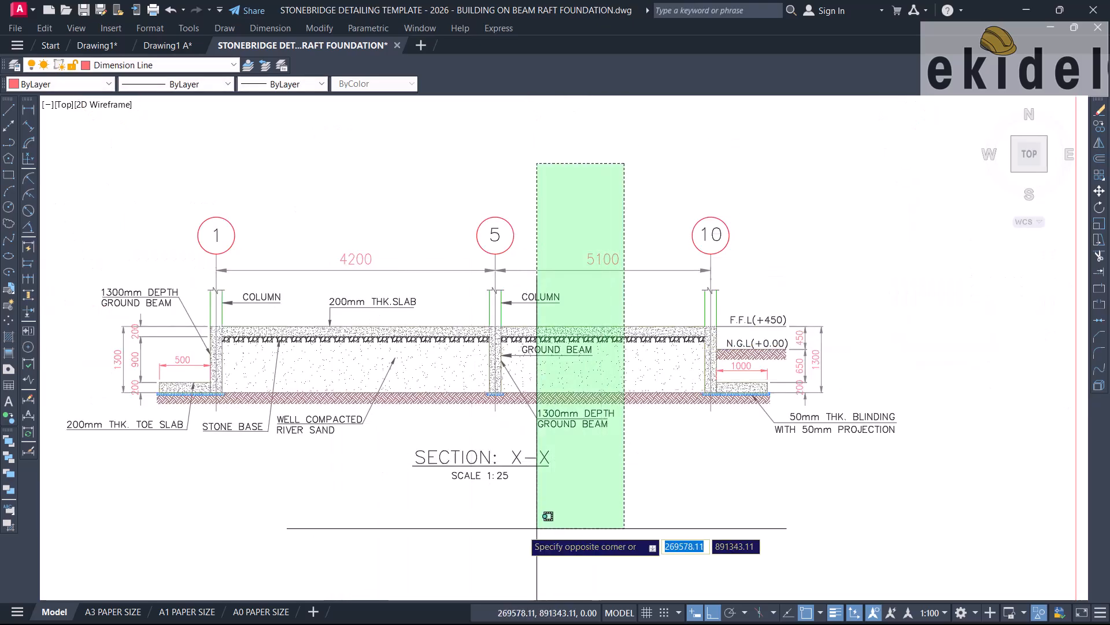
left_click(461, 438)
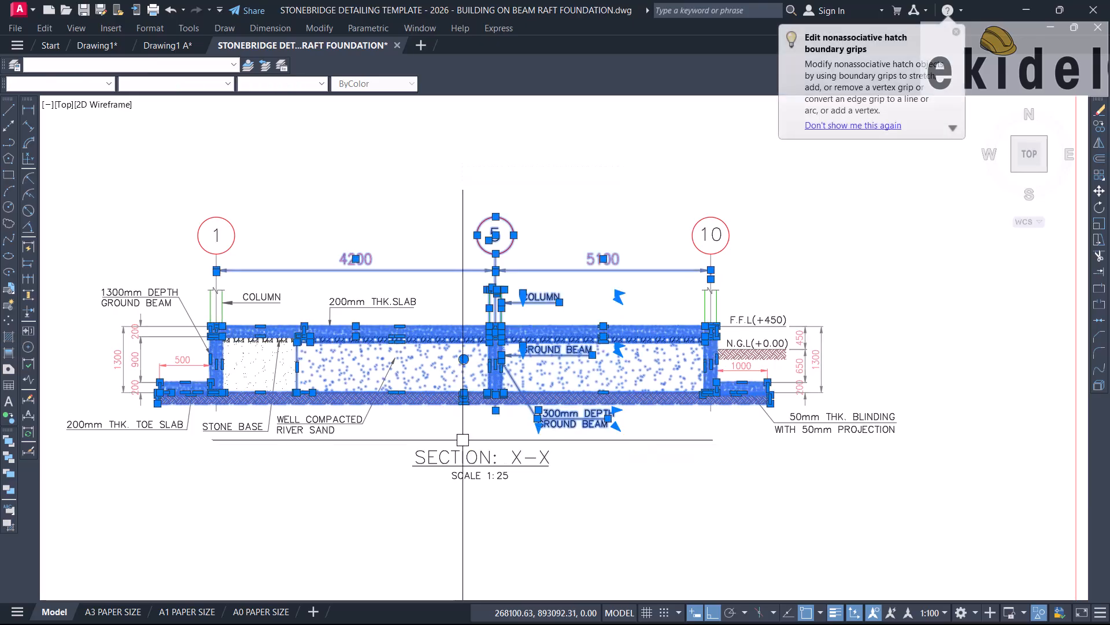
type("s")
key("space")
scroll(495, 260, "up", 2)
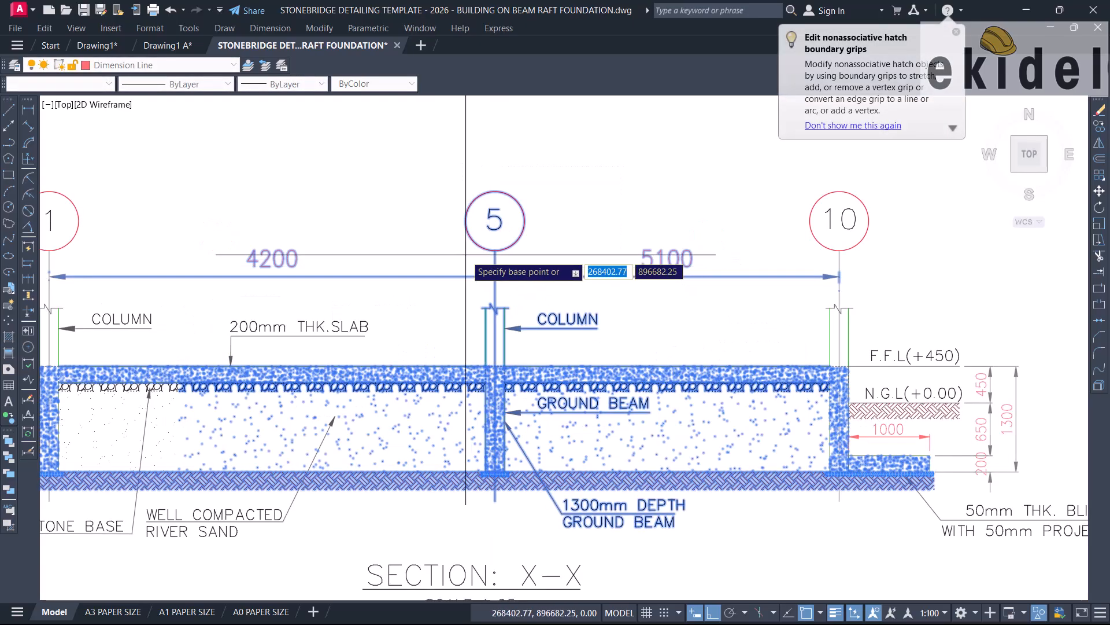
left_click(465, 254)
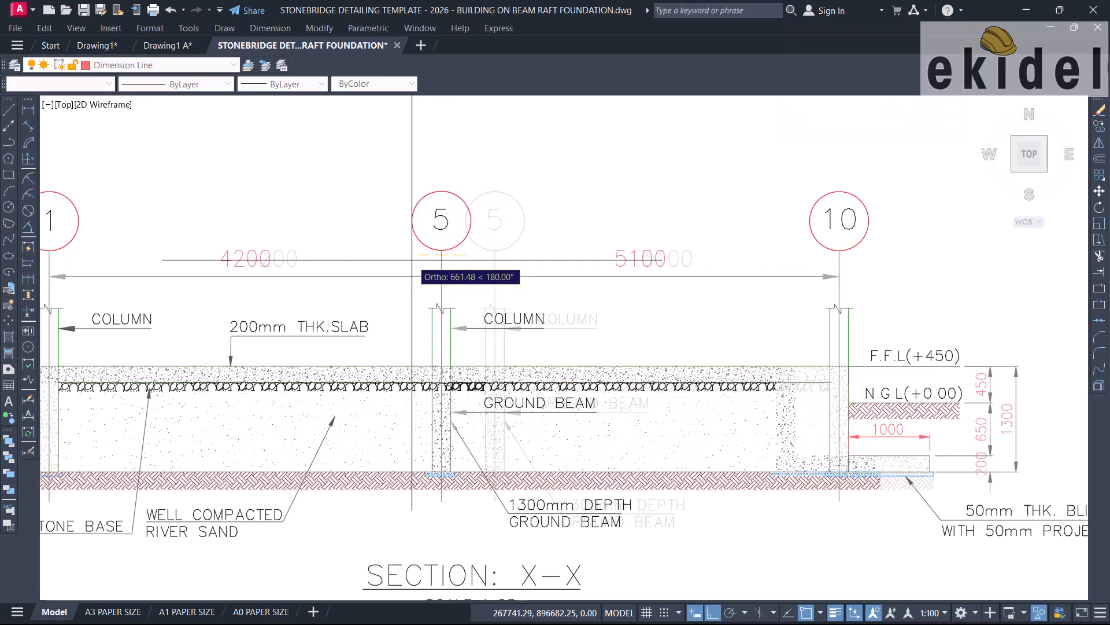
key("Escape")
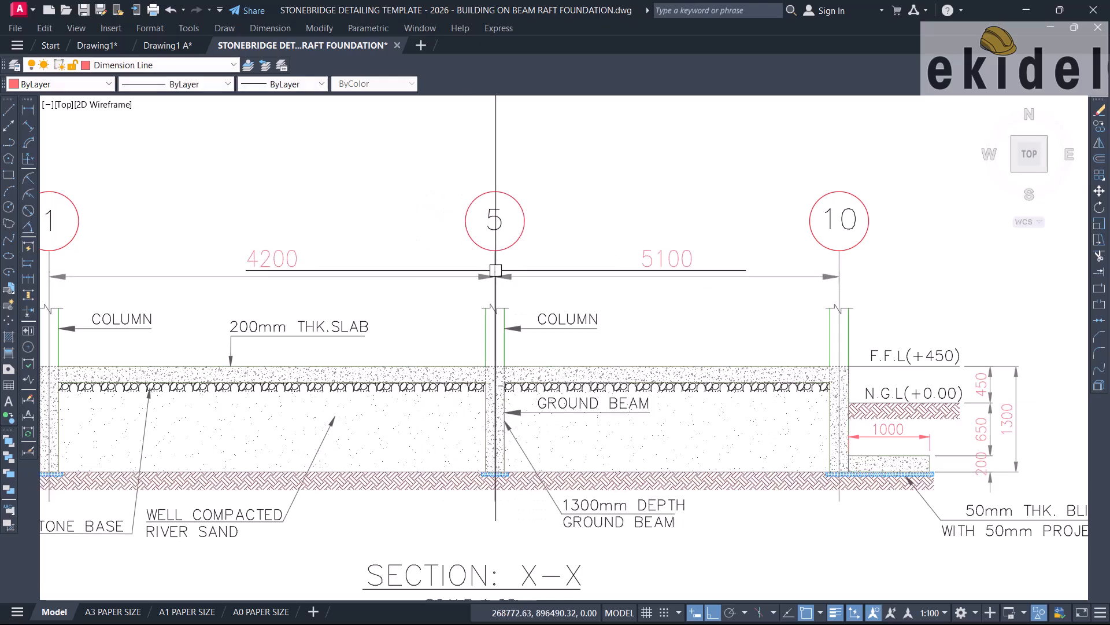
Move the grid 5 bubble, column, ground beam outline and their labels horizontally toward grid 1, leaving the hatches in place.
left_click(453, 170)
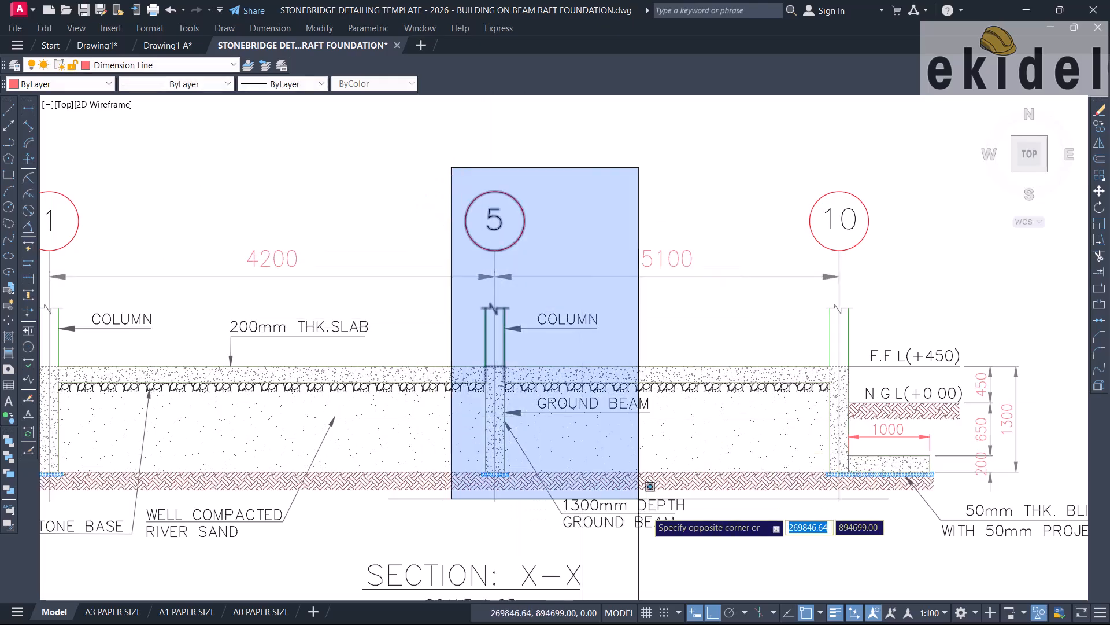
left_click(700, 544)
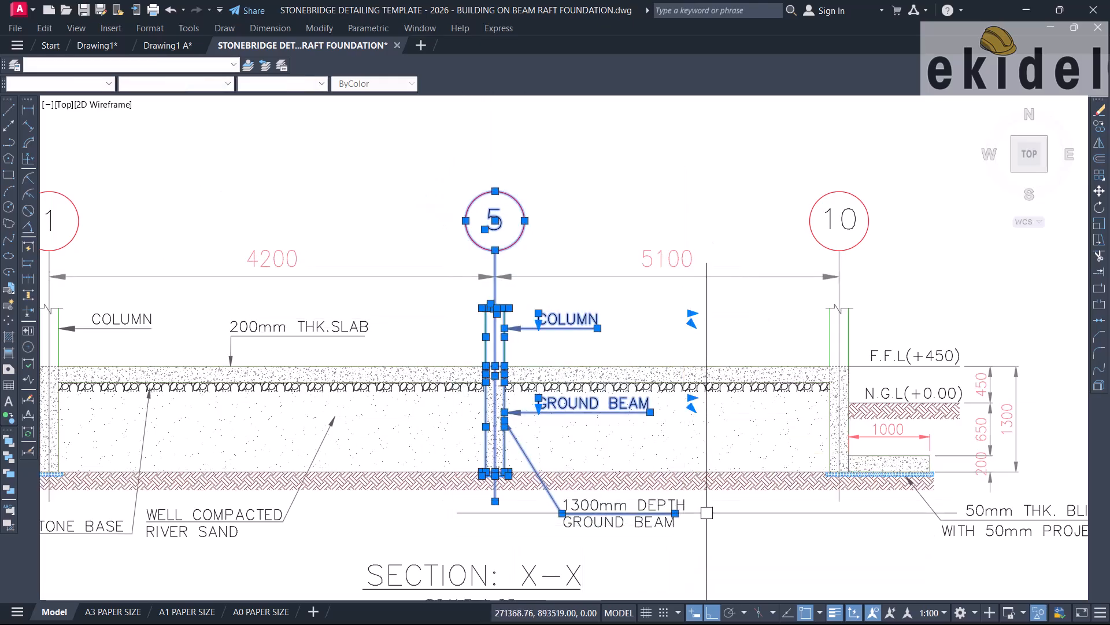
left_click(702, 501)
left_click(574, 525)
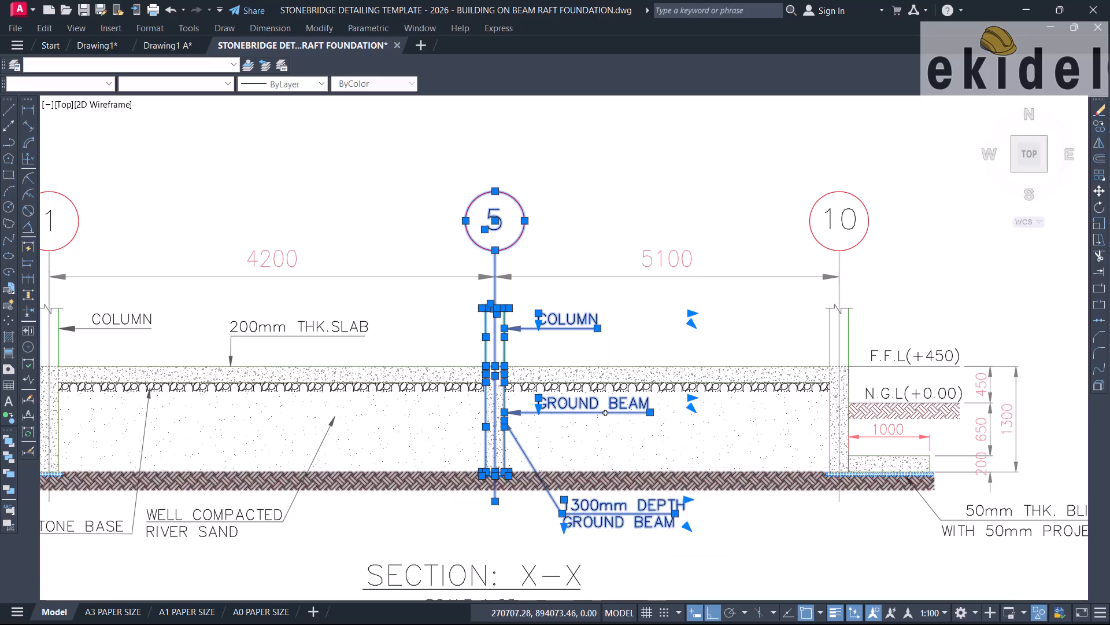
type("m")
key("space")
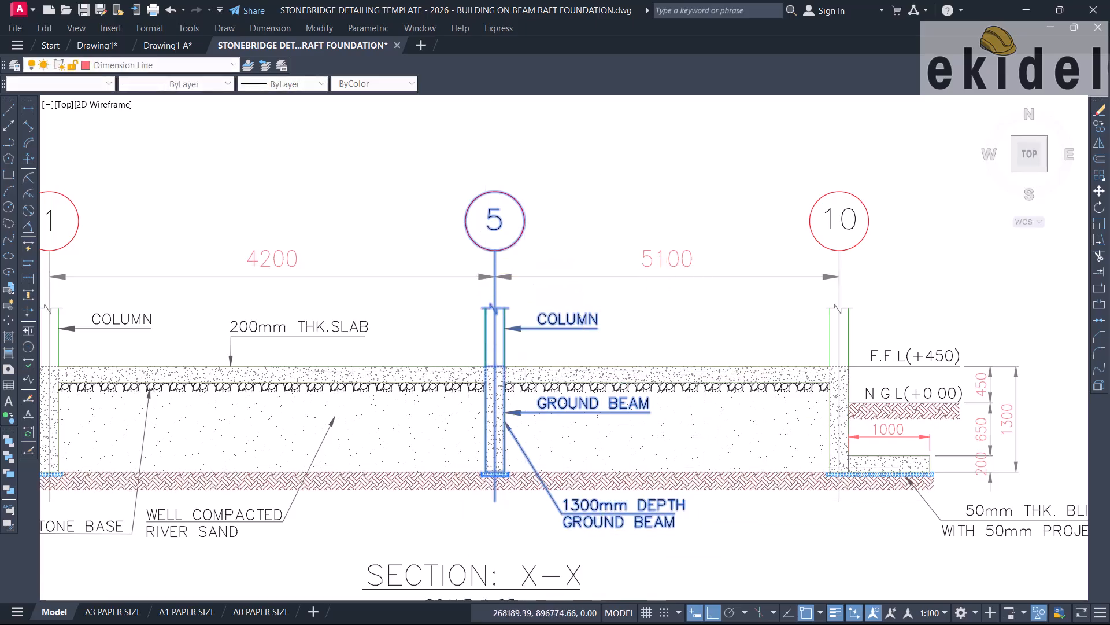
left_click(448, 247)
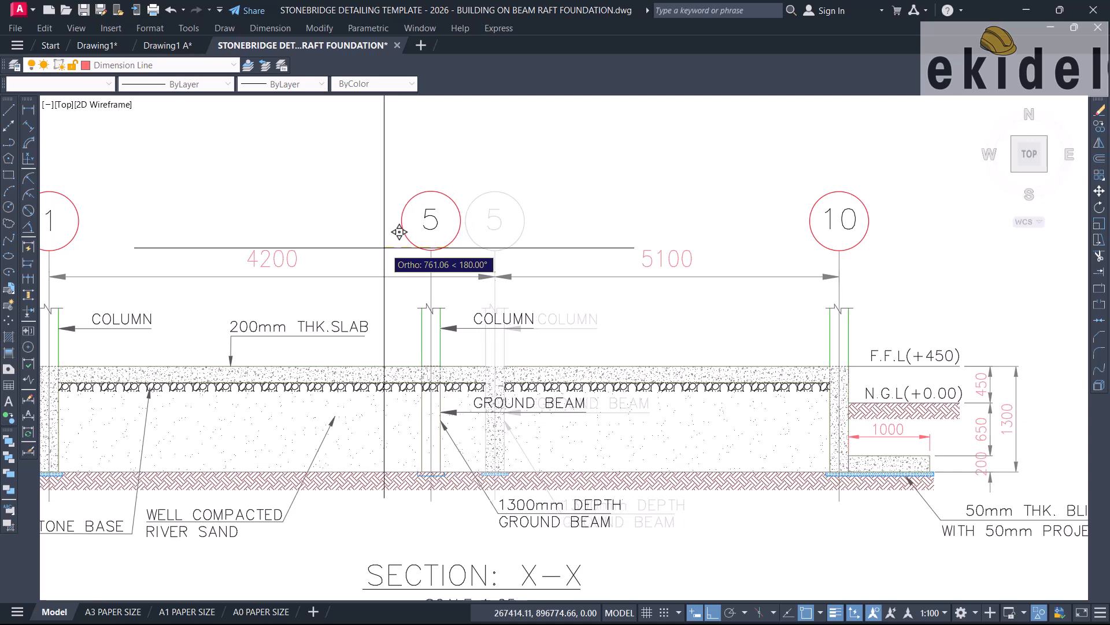
scroll(397, 231, "down", 3)
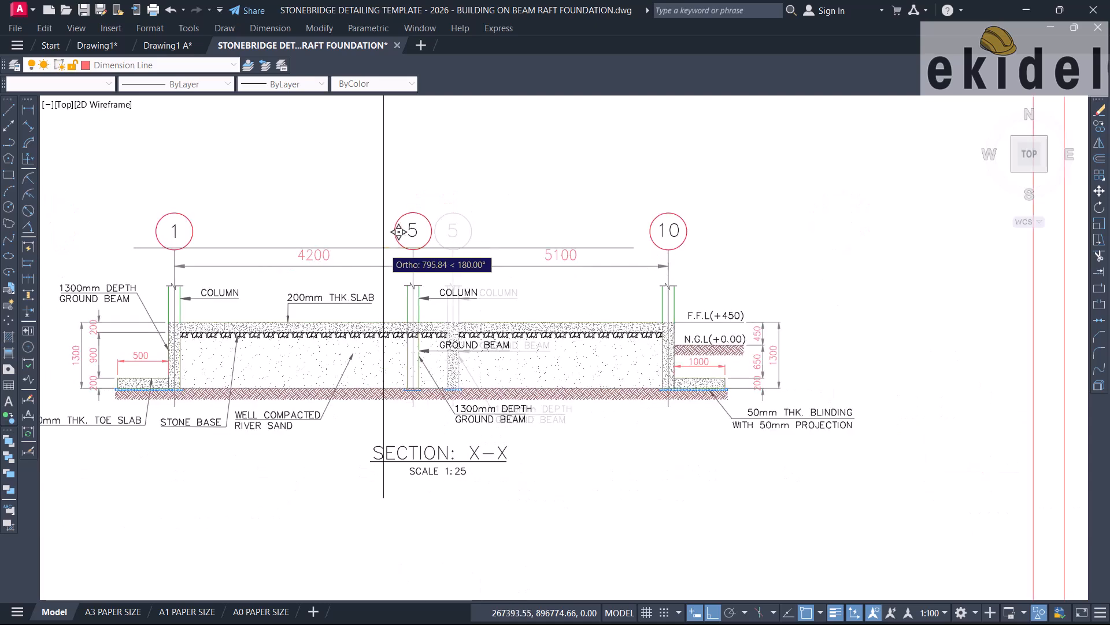
left_click(386, 248)
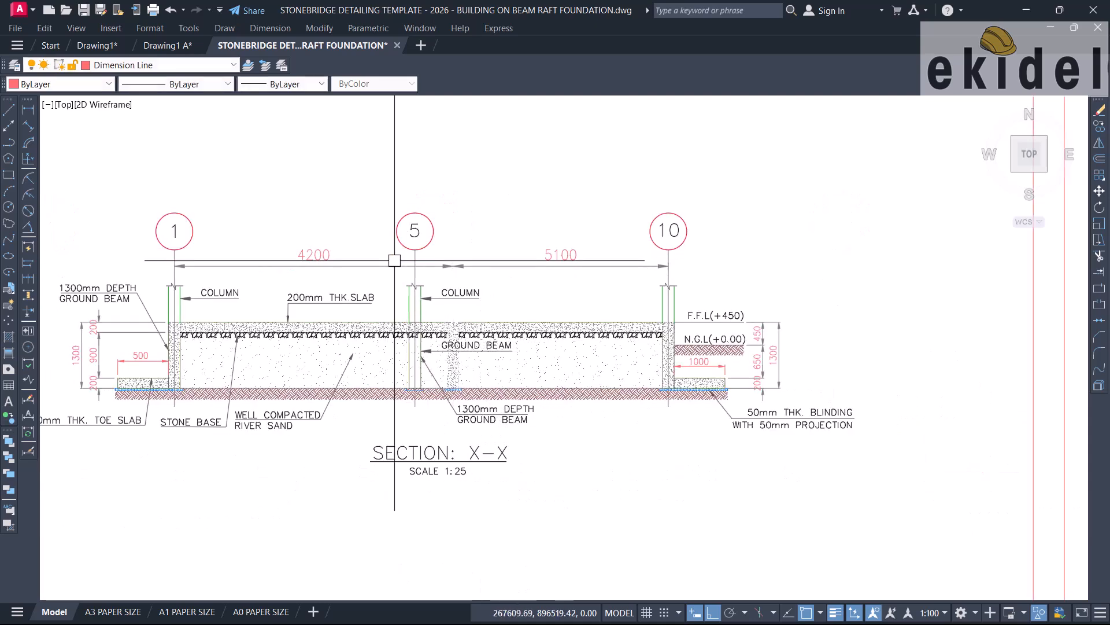
Stretch the shared endpoint of the 4200 and 5100 dimensions onto the moved grid 5 line.
scroll(405, 255, "up", 6)
left_click(624, 217)
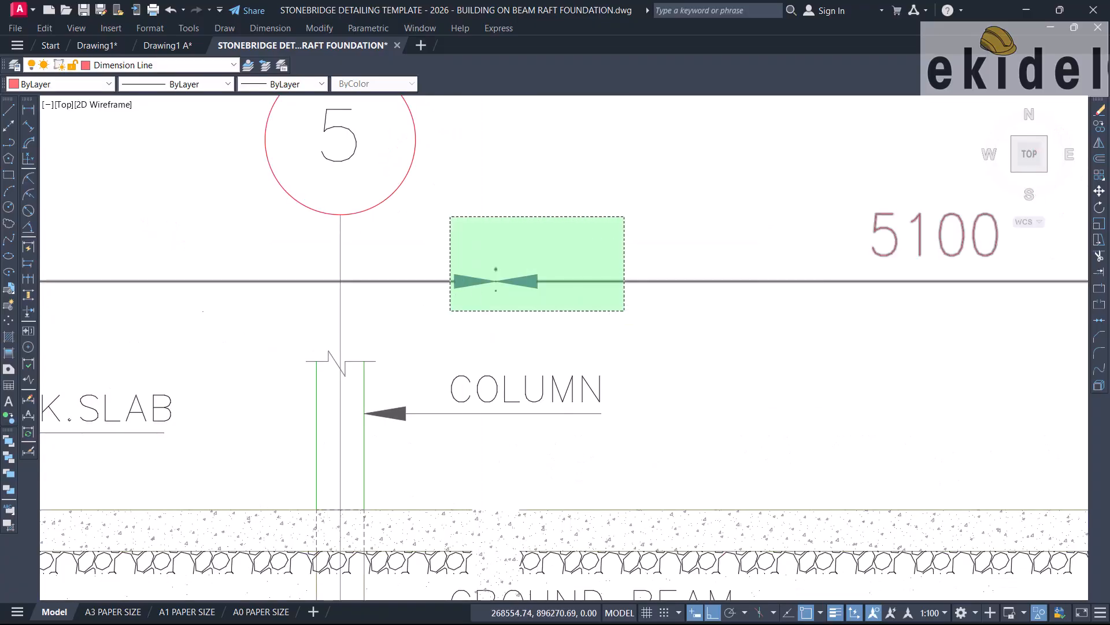
left_click(497, 283)
left_click(496, 282)
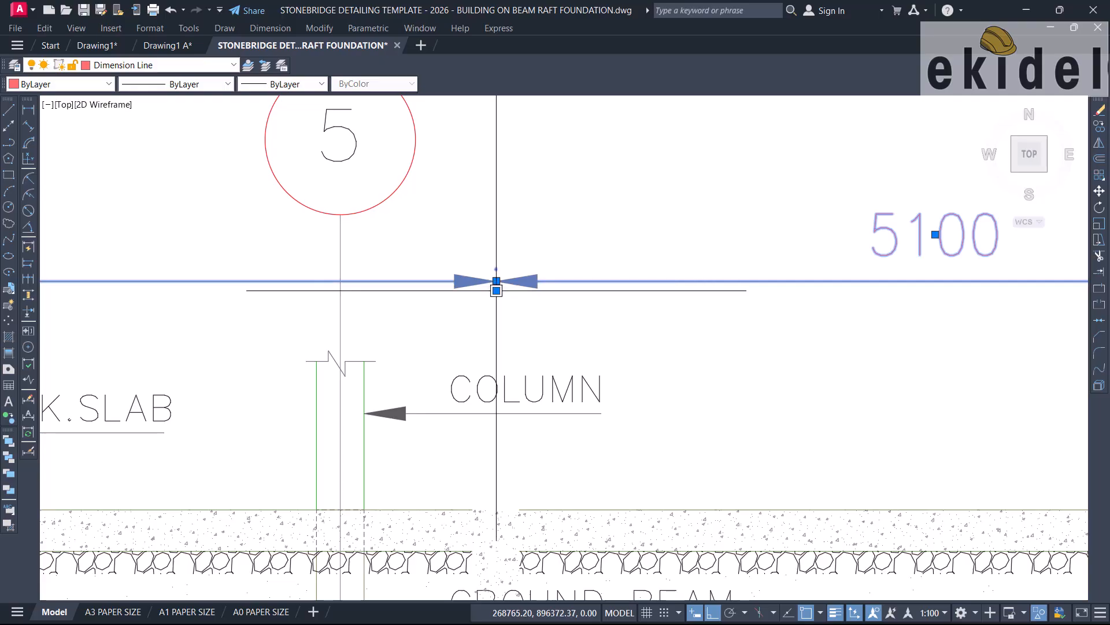
left_click(340, 301)
Extend the slab top line of the 5–10 bay to the left face of the moved grid 5 column.
scroll(518, 298, "down", 4)
scroll(518, 297, "up", 6)
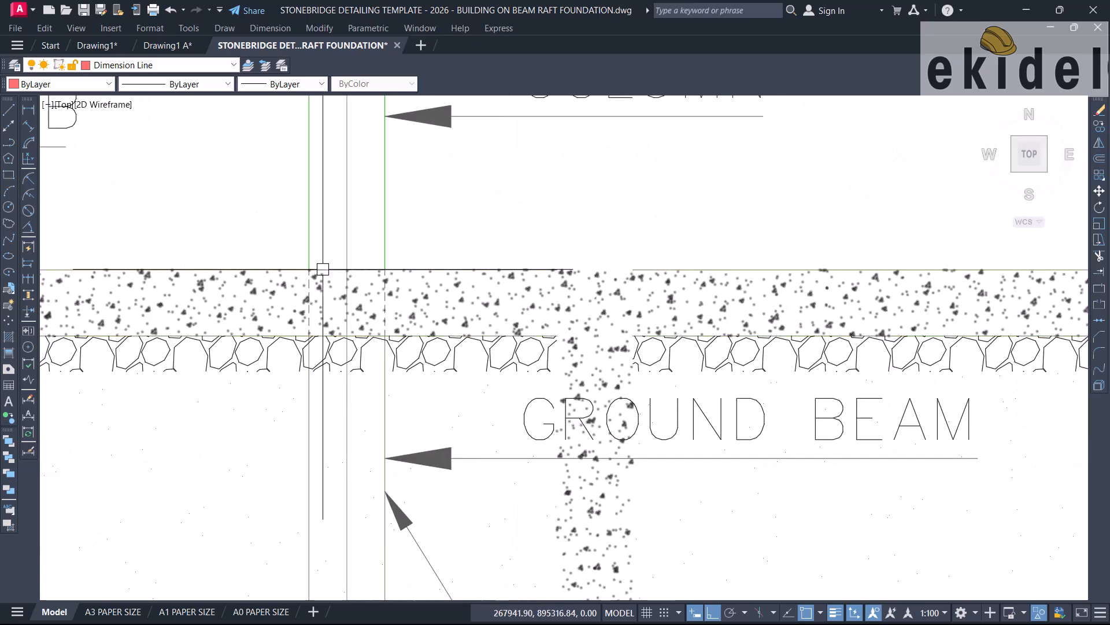
middle_click_drag(323, 272, 424, 290)
key("Escape")
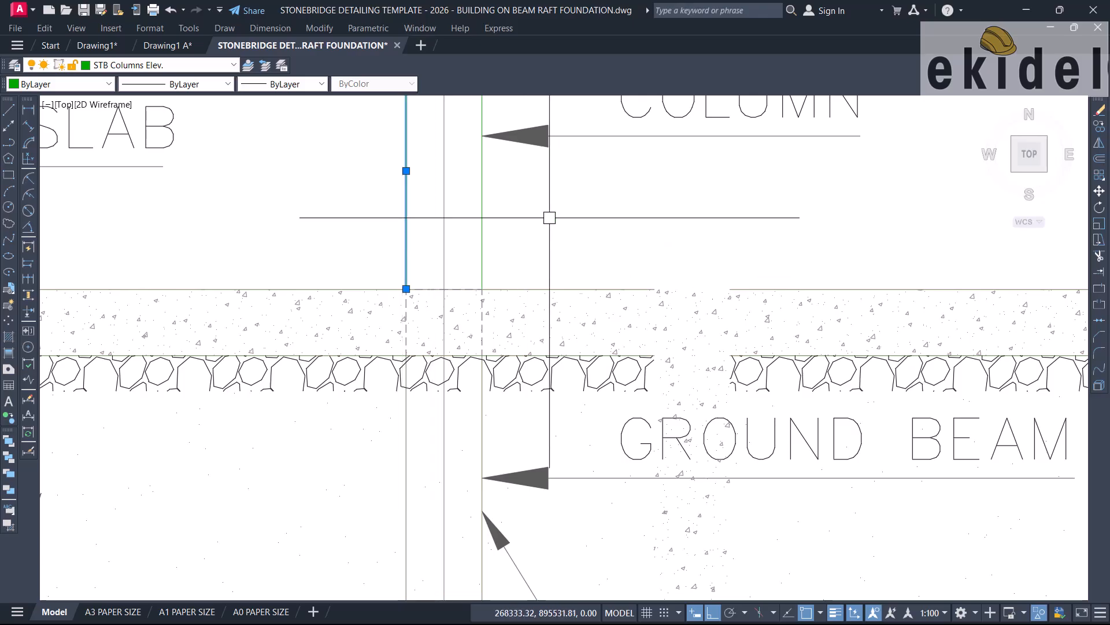
key("Return")
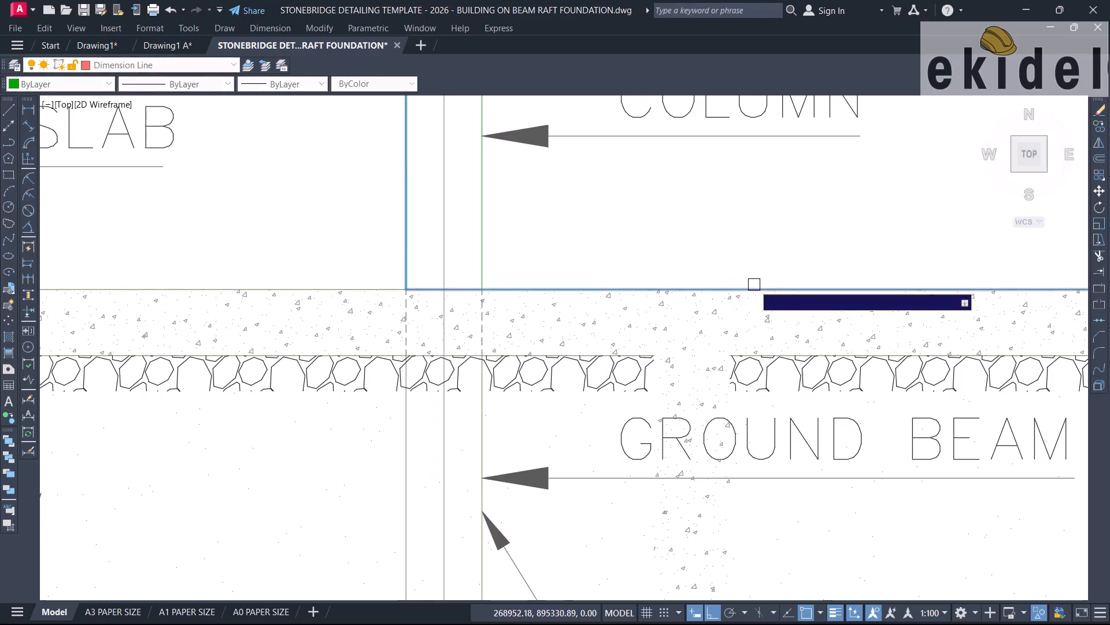
key("Escape")
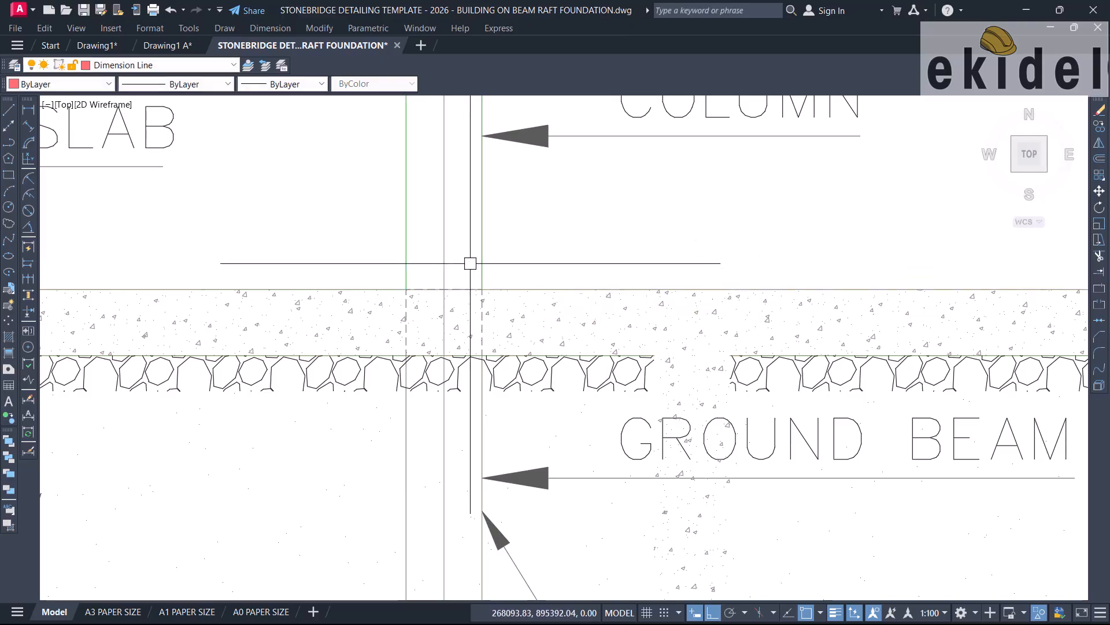
Pull the end of the extended slab top line back to the right face of the grid 5 column.
left_click(482, 289)
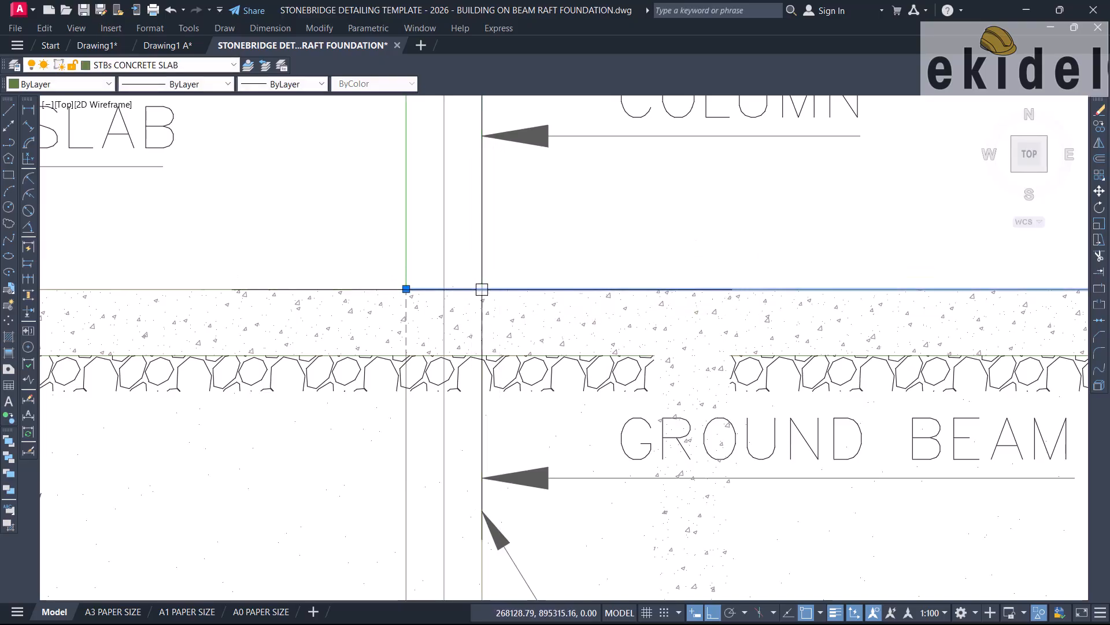
left_click(406, 289)
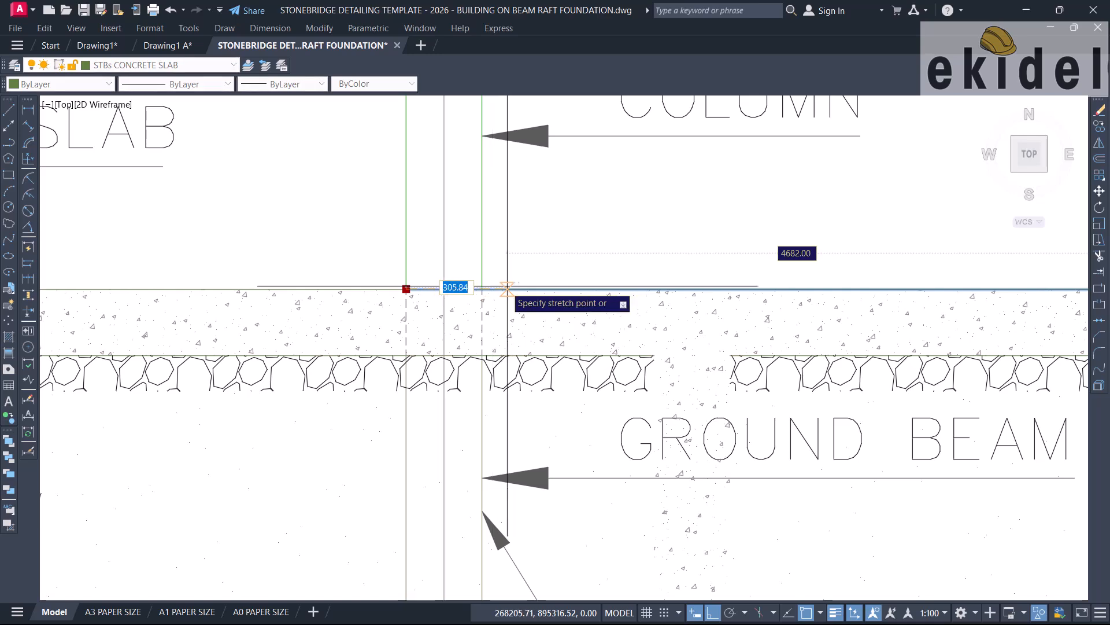
left_click(481, 290)
key("Escape")
scroll(565, 260, "down", 3)
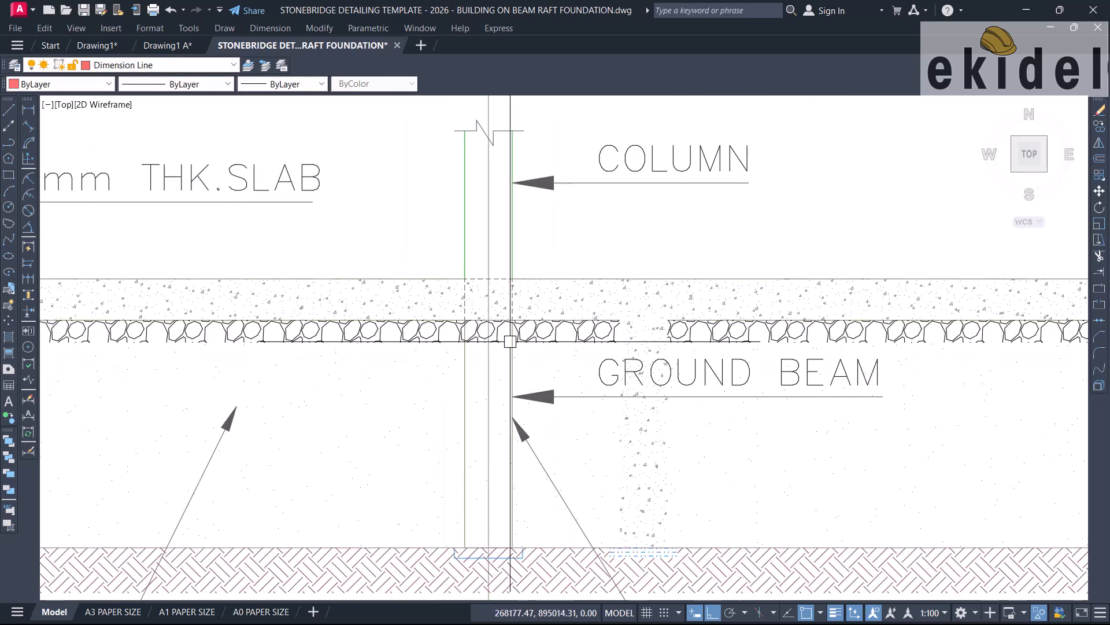
Trim the stone base hatch and the slab's underside line between the two faces of the moved ground beam.
scroll(466, 364, "up", 3)
left_click(459, 363)
left_click(535, 369)
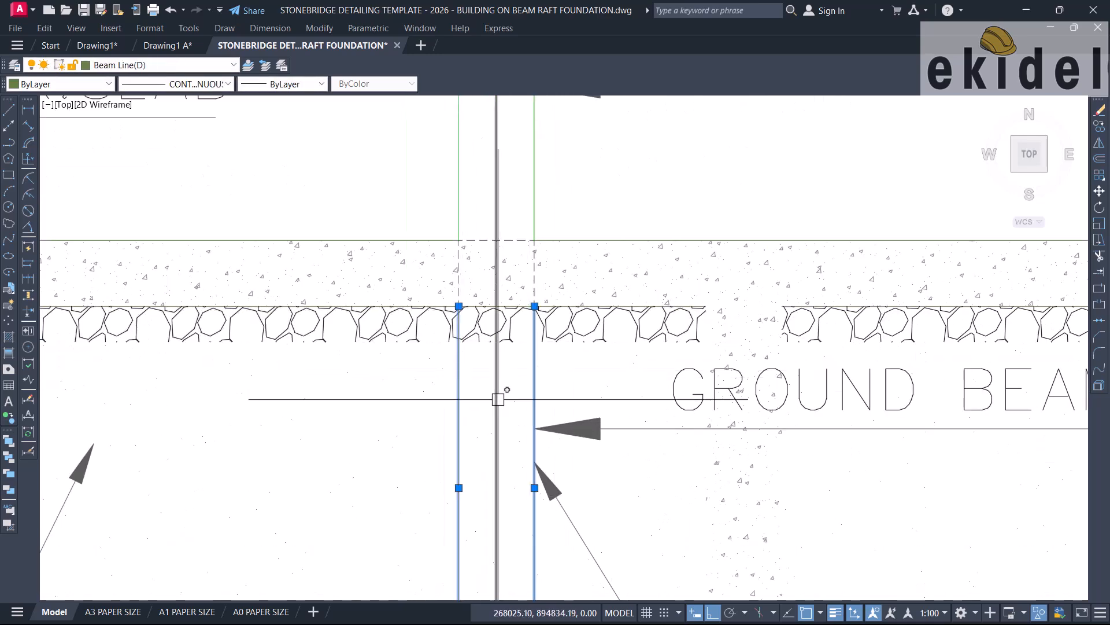
key("Return")
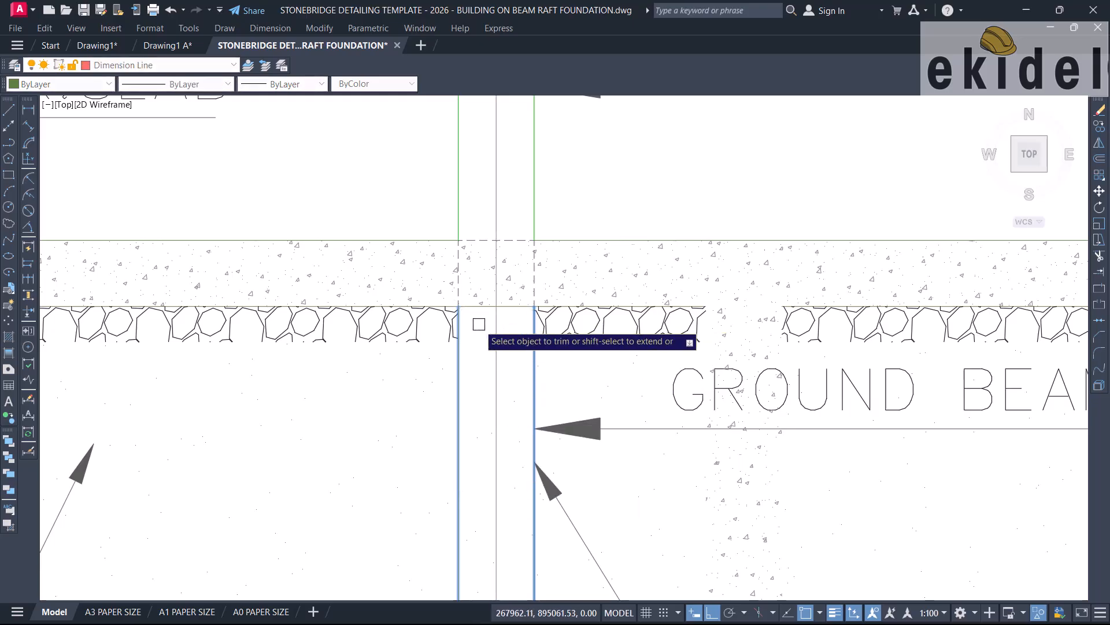
scroll(479, 323, "up", 2)
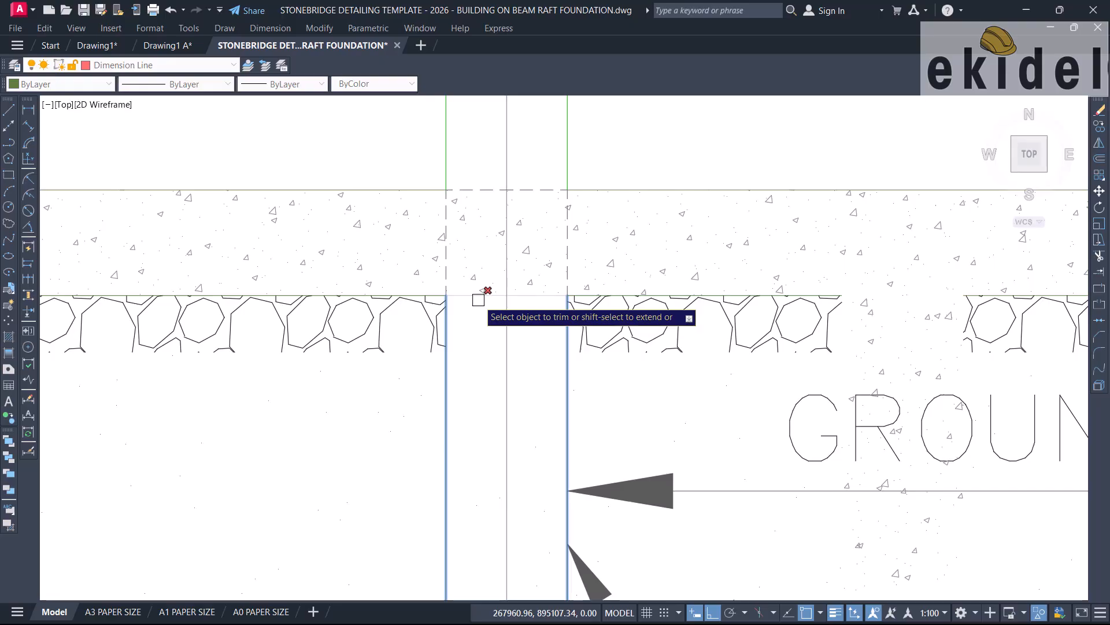
scroll(572, 399, "down", 3)
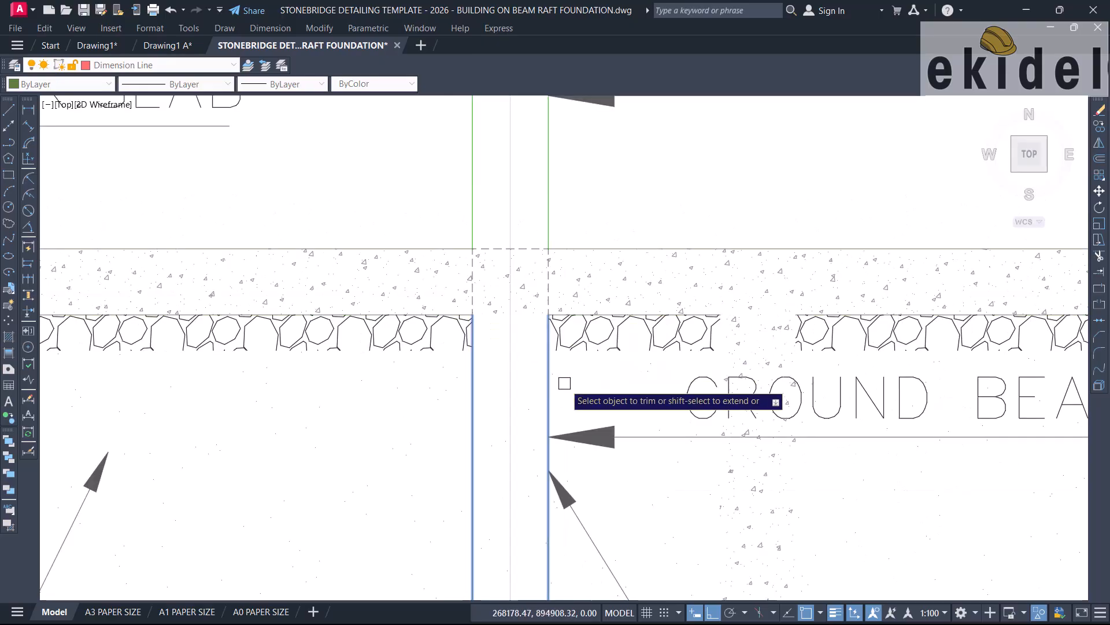
scroll(707, 384, "down", 2)
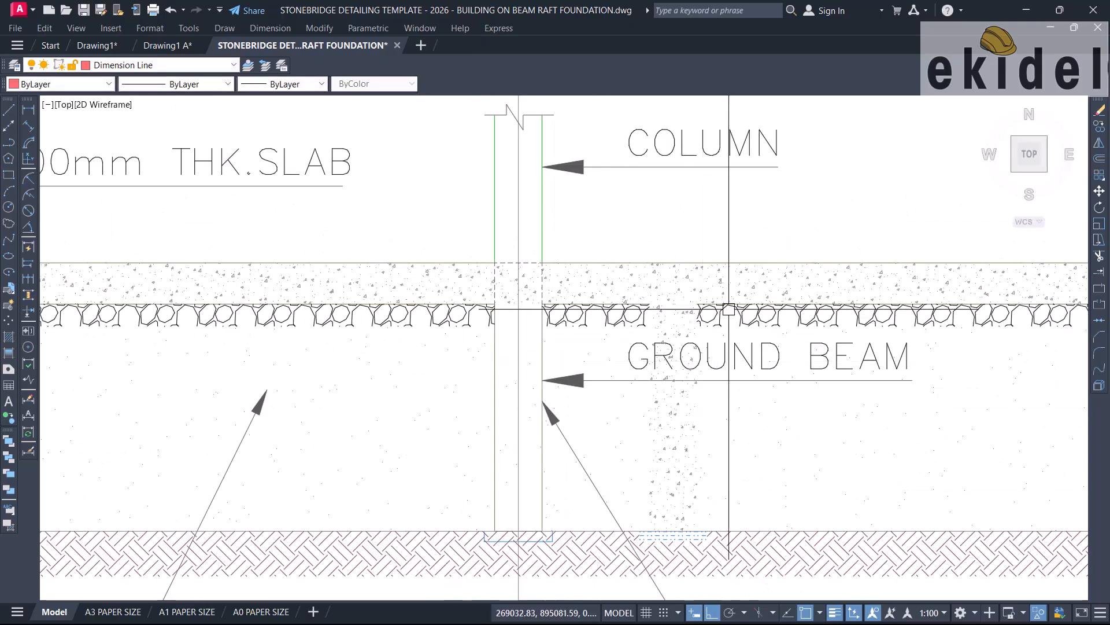
Join the slab underside line segments across the gap left by the middle beam's old position.
scroll(730, 300, "up", 2)
key("Return")
scroll(746, 316, "up", 3)
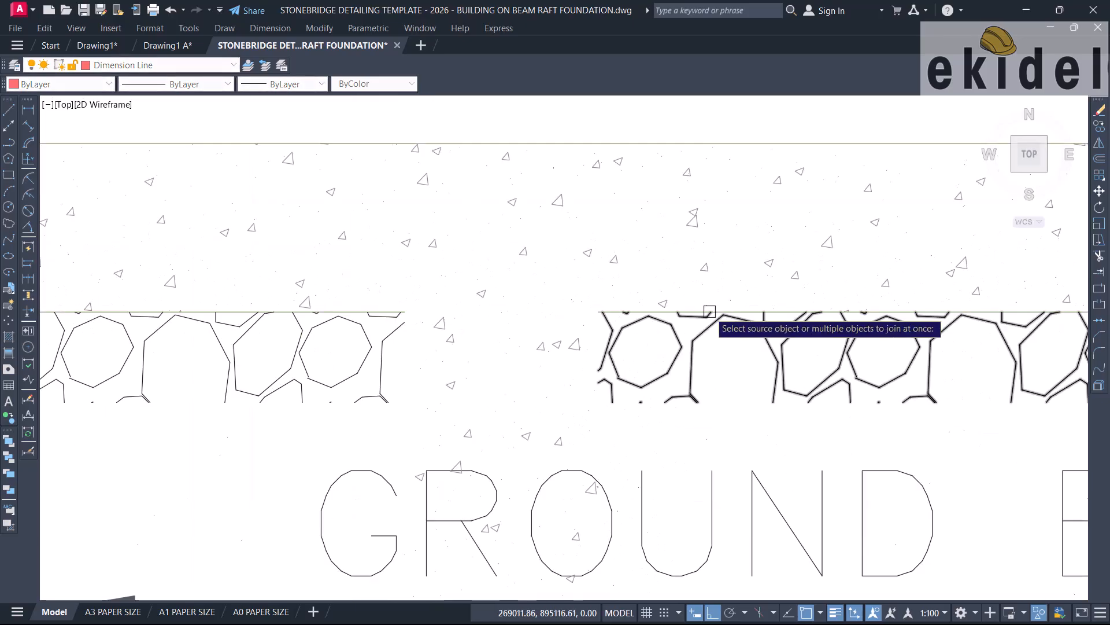
left_click(736, 311)
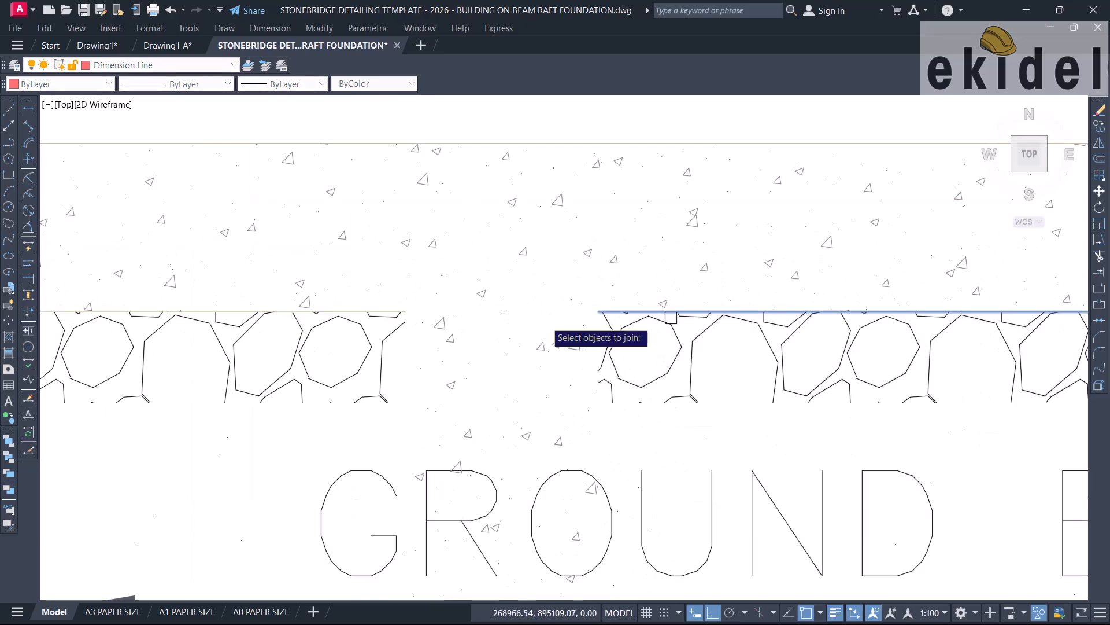
scroll(386, 309, "up", 2)
left_click(386, 309)
key("Return")
scroll(604, 278, "down", 4)
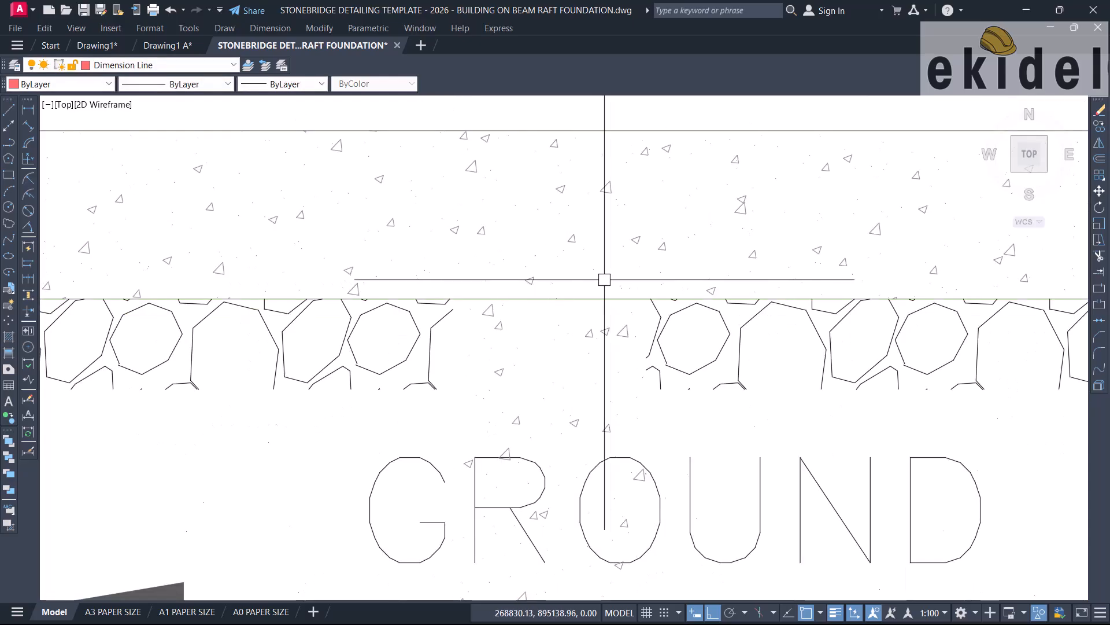
Trim the leftover concrete hatch of the old middle beam below the slab, using the slab lines as cutting edges.
left_click(637, 297)
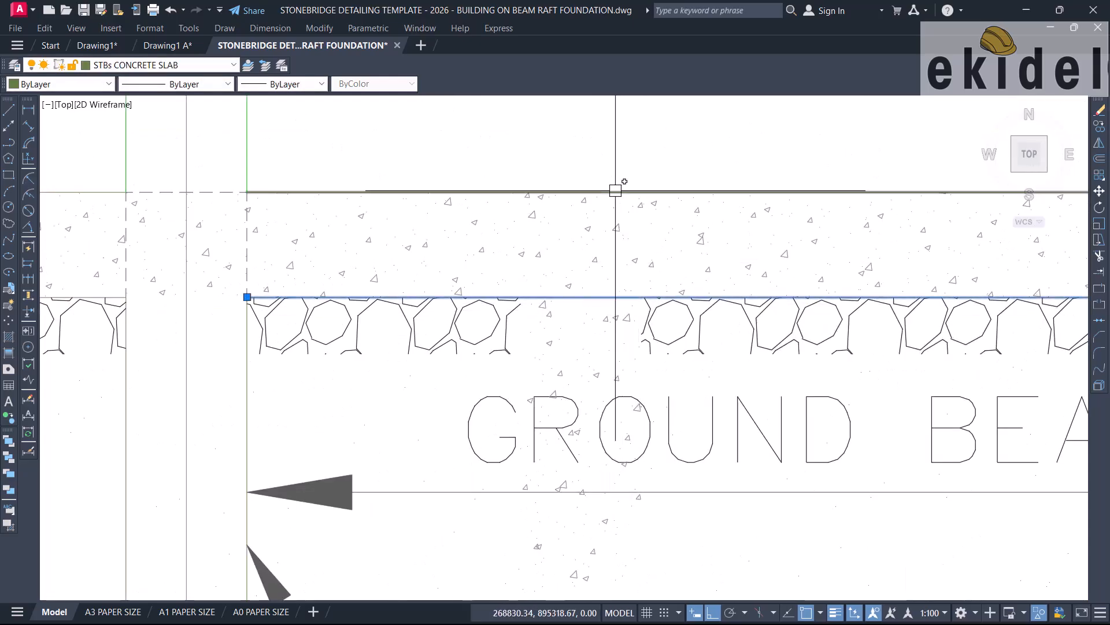
type("TR")
key("Return")
scroll(615, 280, "down", 2)
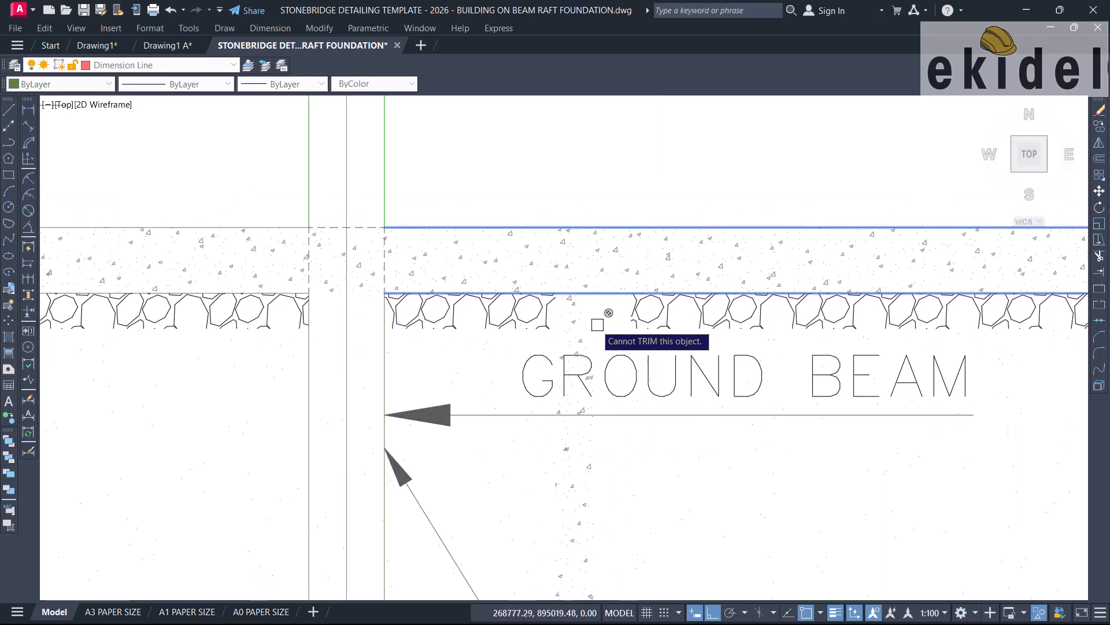
scroll(580, 322, "down", 2)
key("Escape")
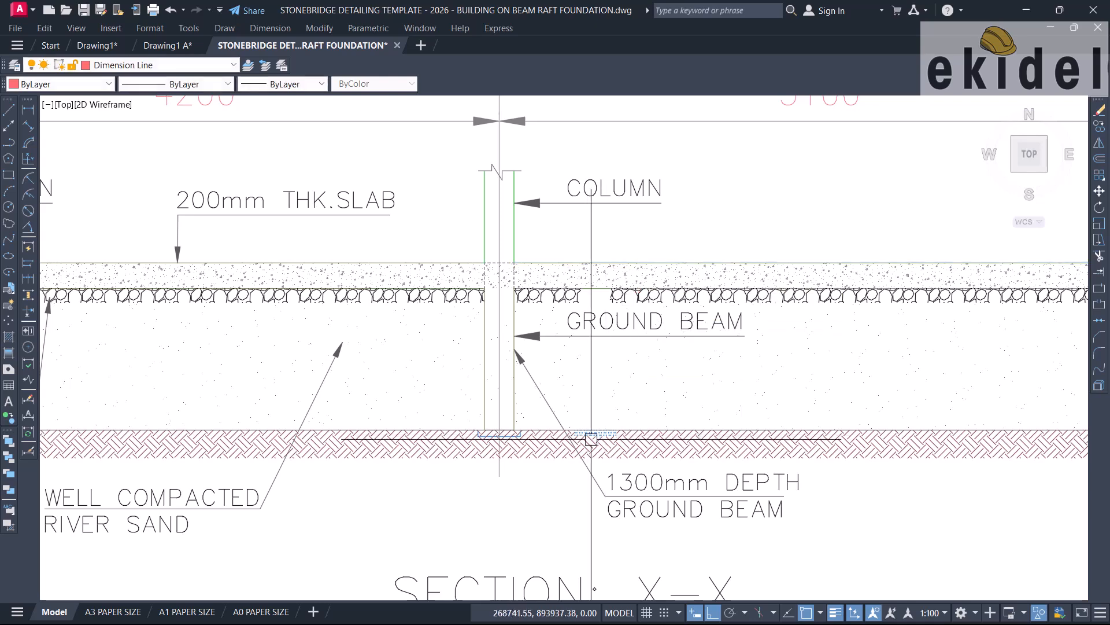
Stretch the left edge of the middle blinding hatch to the left side of the blinding outline under the grid 5 beam.
scroll(572, 408, "up", 2)
left_click(557, 388)
key("Delete")
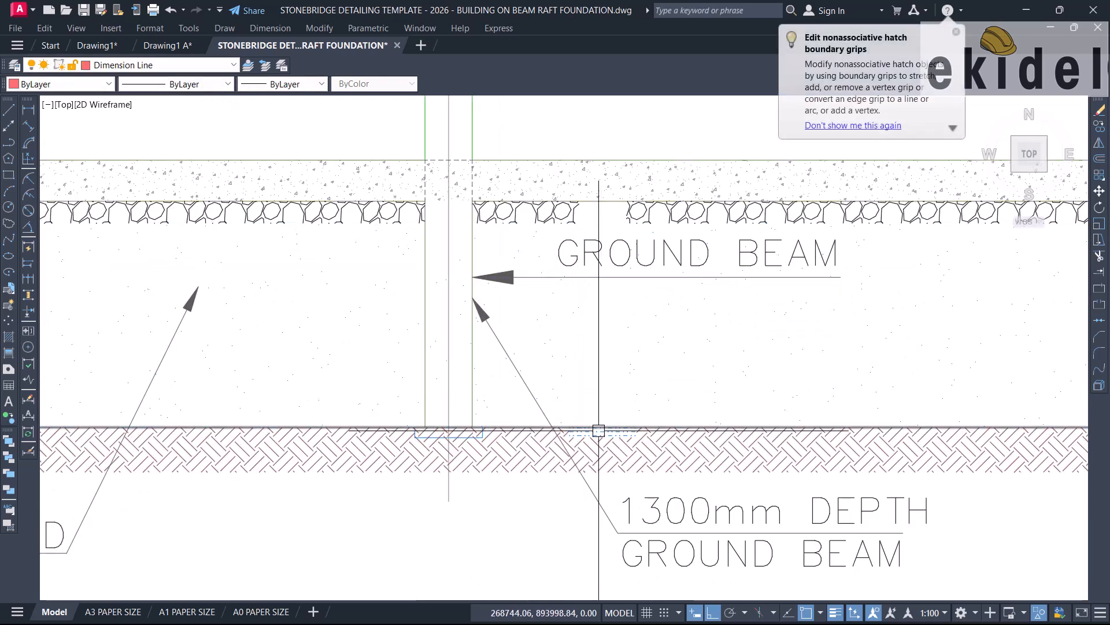
scroll(589, 433, "up", 4)
left_click(618, 427)
left_click(534, 428)
scroll(150, 432, "up", 2)
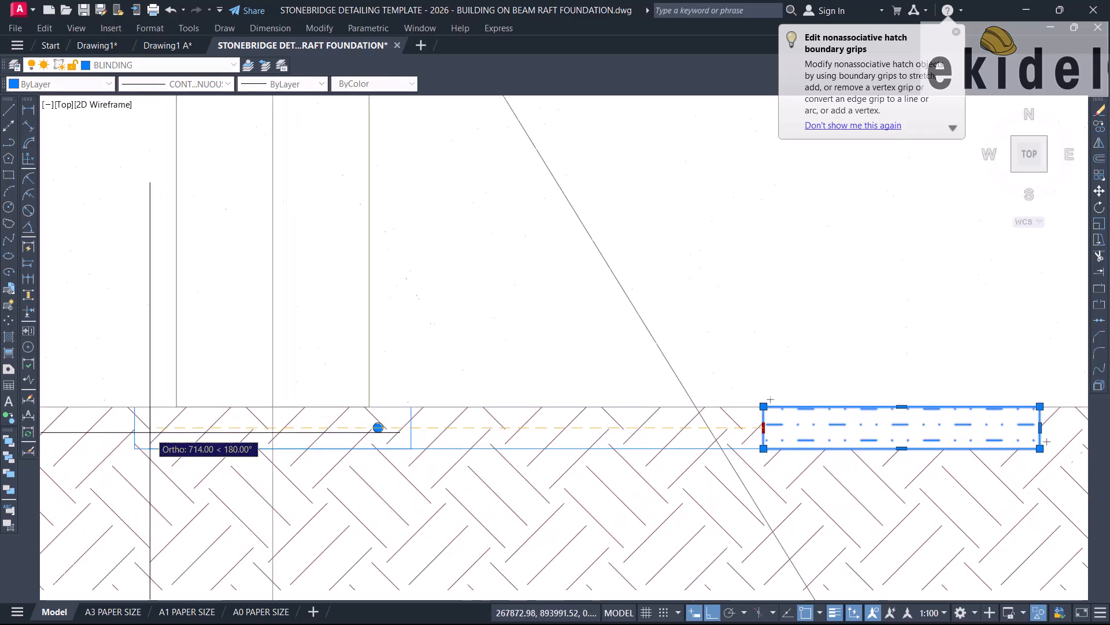
left_click(135, 428)
Stretch the right edge of the blinding hatch back to the right side of the blinding outline under the grid 5 beam.
scroll(232, 415, "down", 4)
scroll(577, 416, "up", 4)
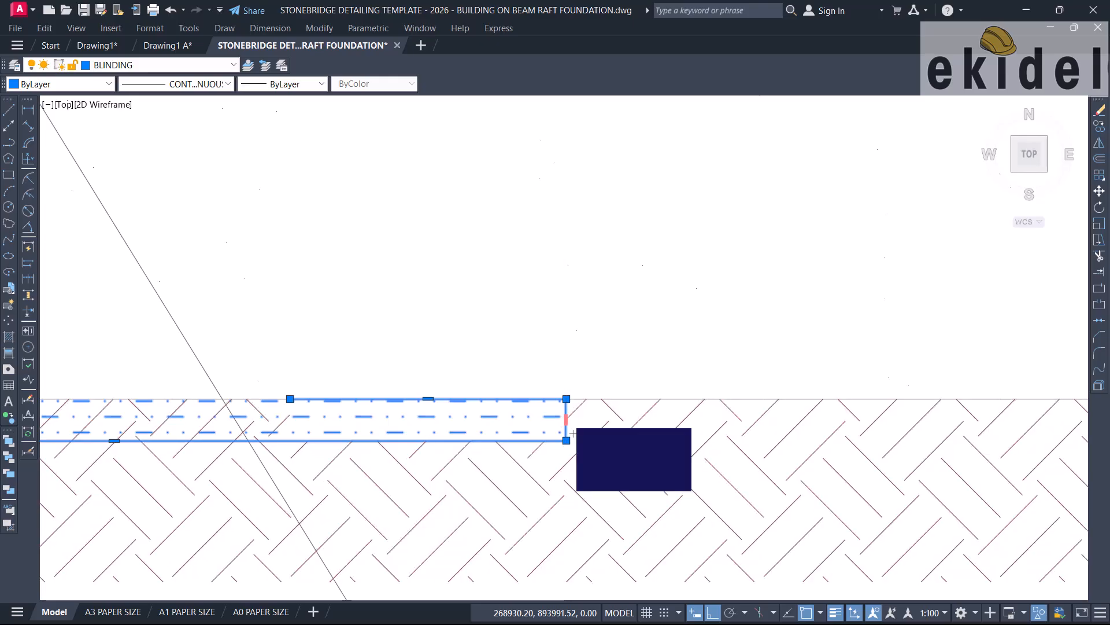
left_click(566, 419)
scroll(573, 419, "down", 3)
scroll(321, 418, "up", 4)
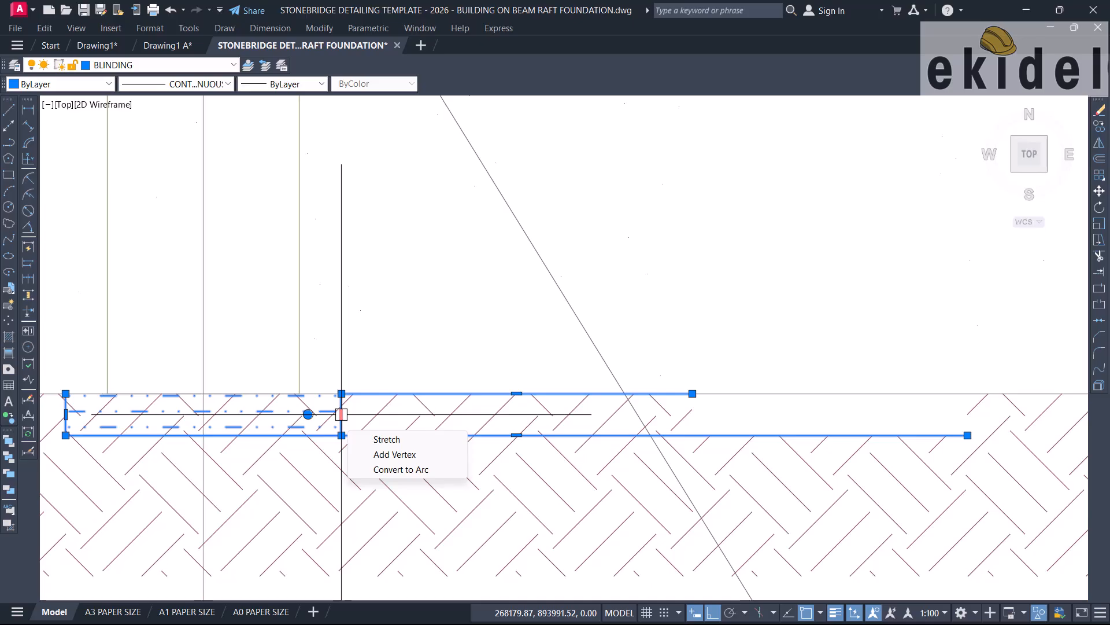
key("Escape")
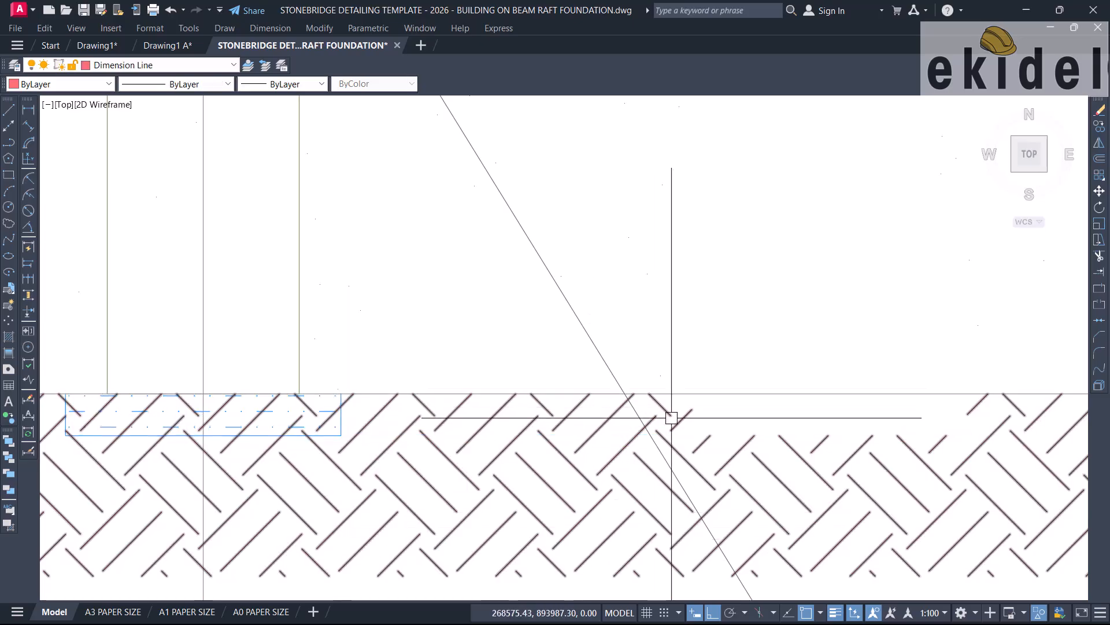
Close the notch in the earth hatch at the old blinding position by stretching its bottom edge up to the sand's base line.
scroll(669, 415, "down", 3)
scroll(717, 399, "up", 3)
left_click(738, 379)
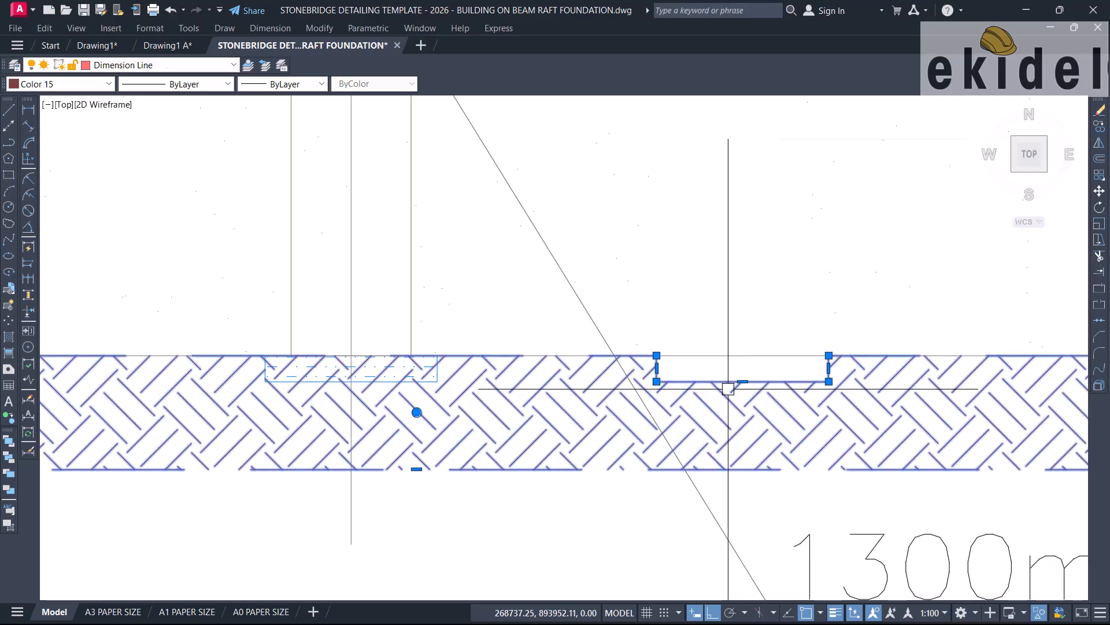
left_click(743, 355)
scroll(455, 373, "up", 4)
key("Escape")
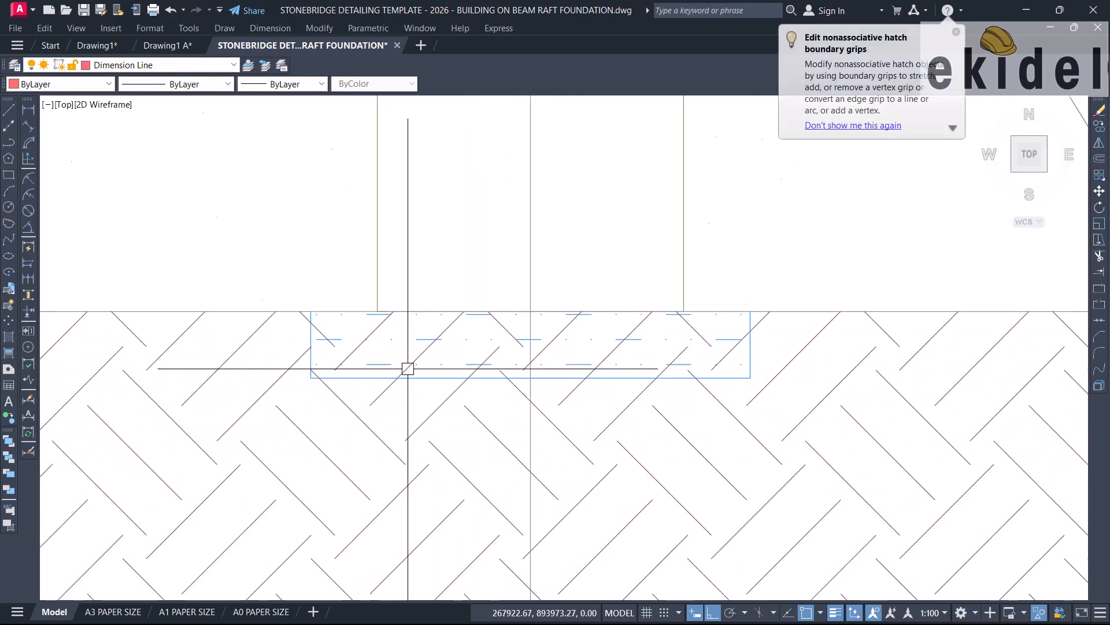
Trim the earth hatch out of the blinding rectangle under the grid 5 beam, using its outline as cutting edges.
left_click(291, 299)
left_click(800, 423)
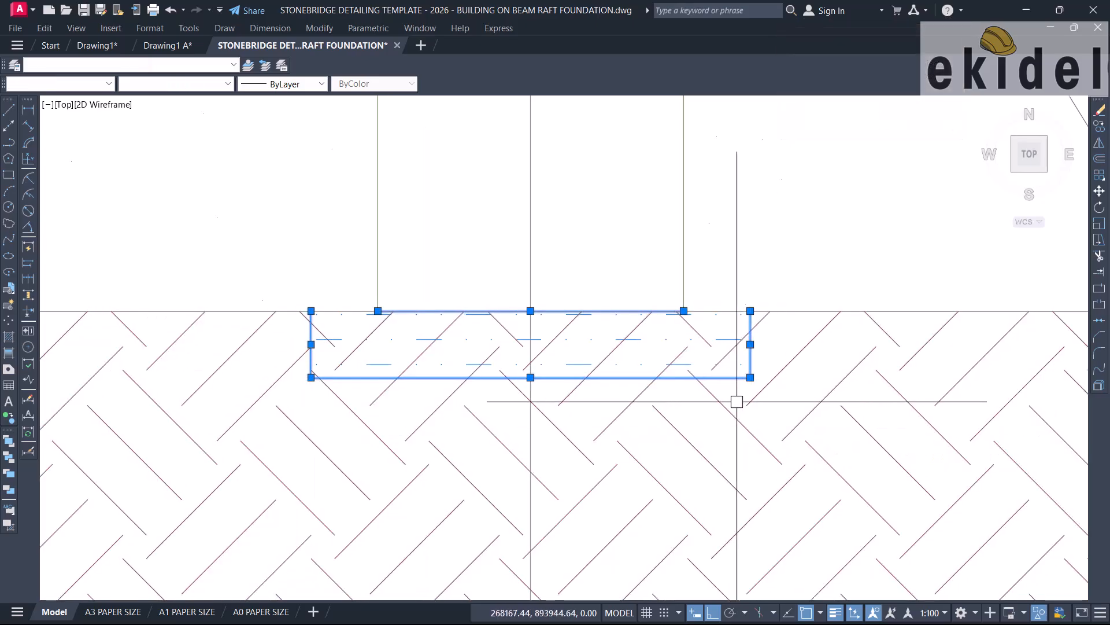
scroll(746, 317, "up", 2)
type("tr")
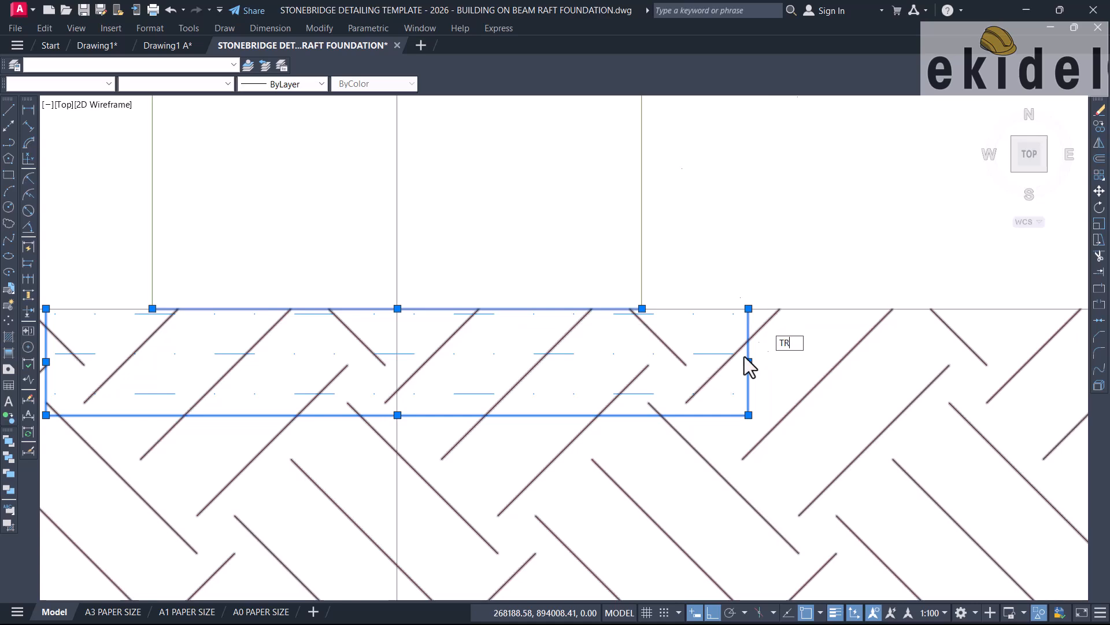
key("Return")
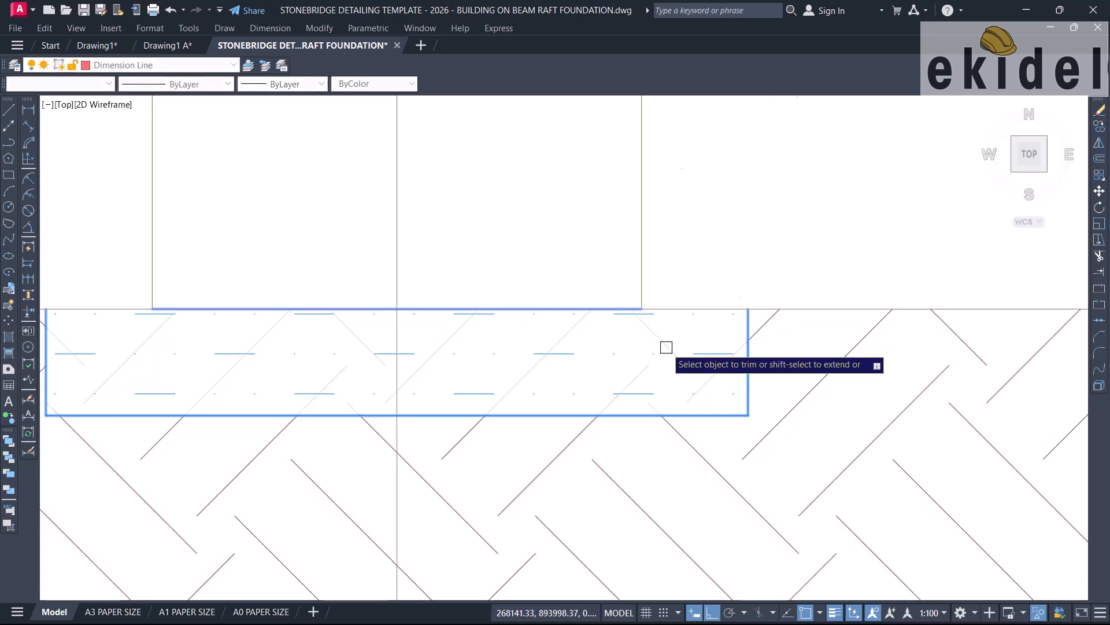
scroll(717, 341, "down", 4)
key("Escape")
Change the depth label of the grid 5 ground beam to "800mm DEPTH GROUND BEAM" and copy its full text.
scroll(709, 385, "down", 5)
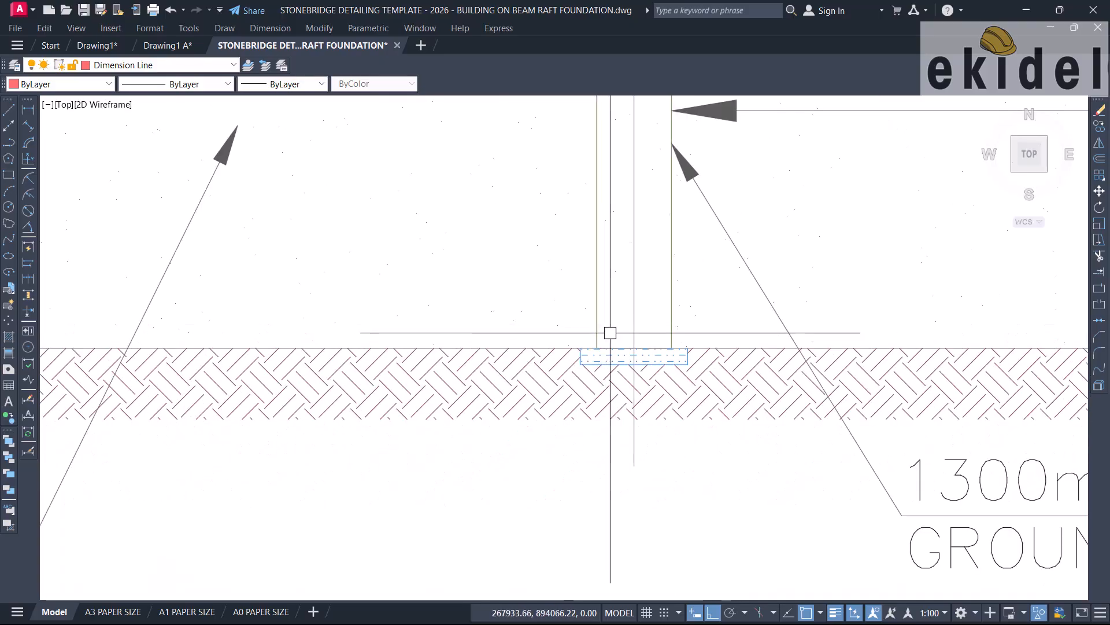
scroll(719, 373, "up", 4)
left_click(719, 373)
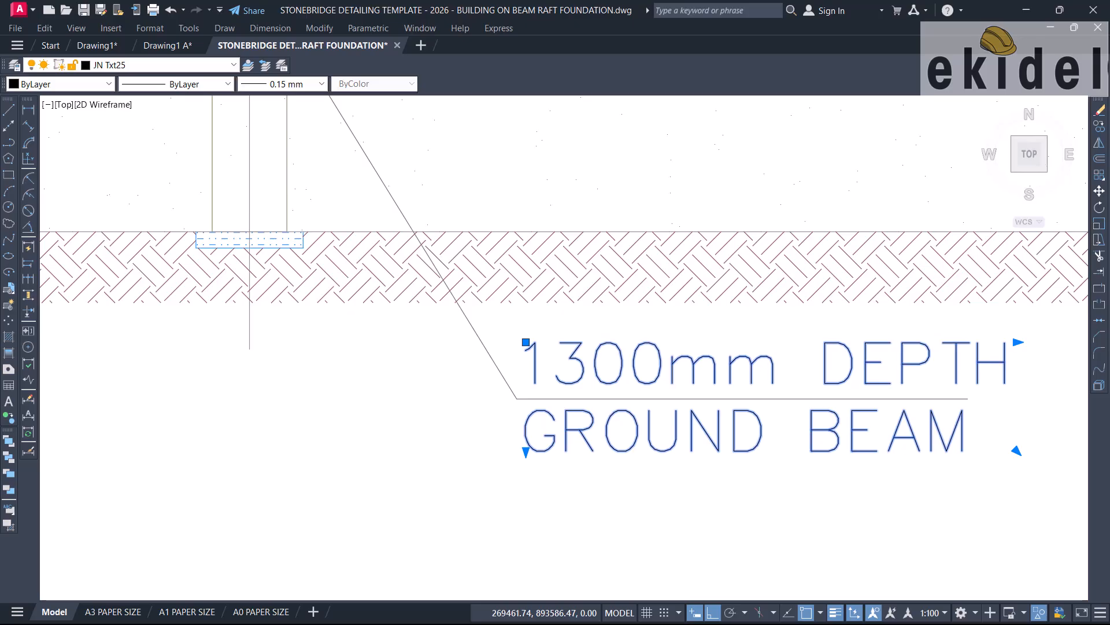
double_click(719, 373)
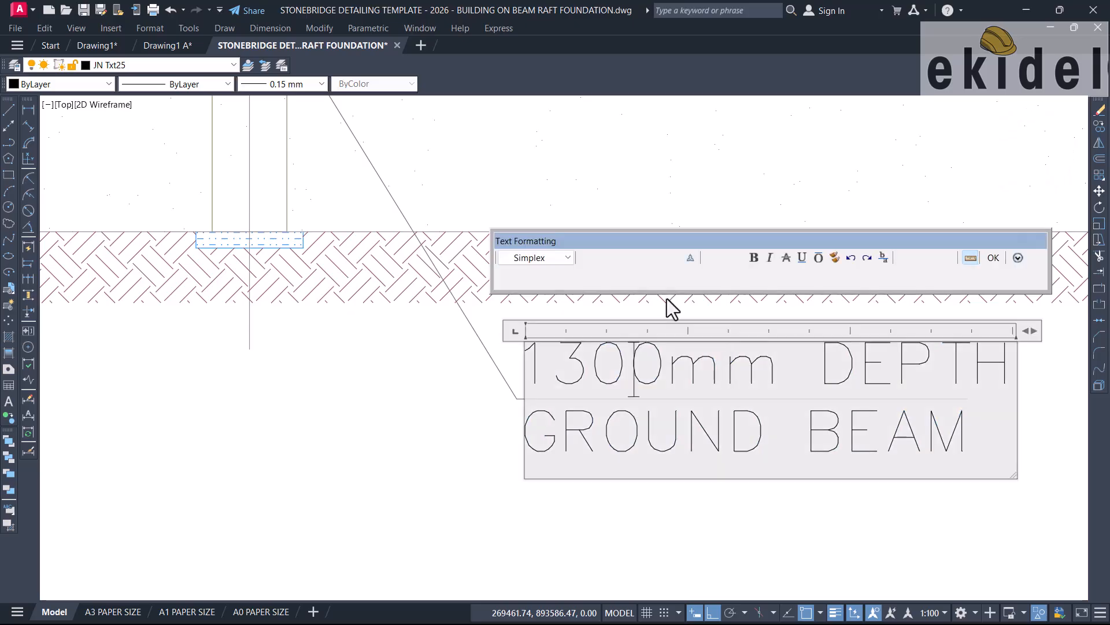
left_click_drag(597, 357, 560, 359)
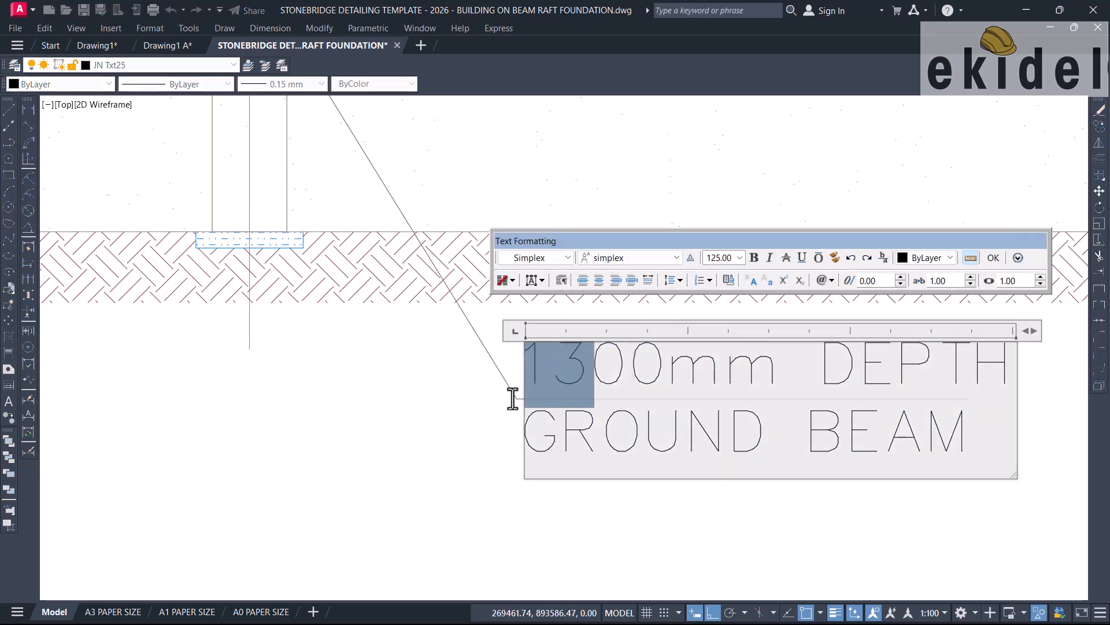
type("8")
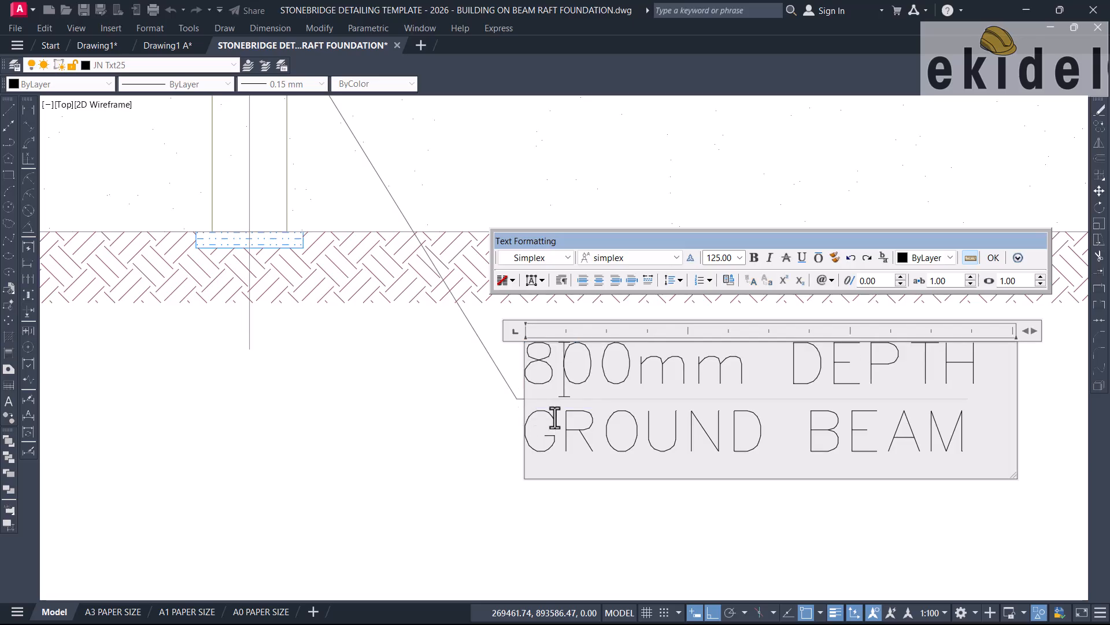
key("ctrl+a")
key("ctrl+c")
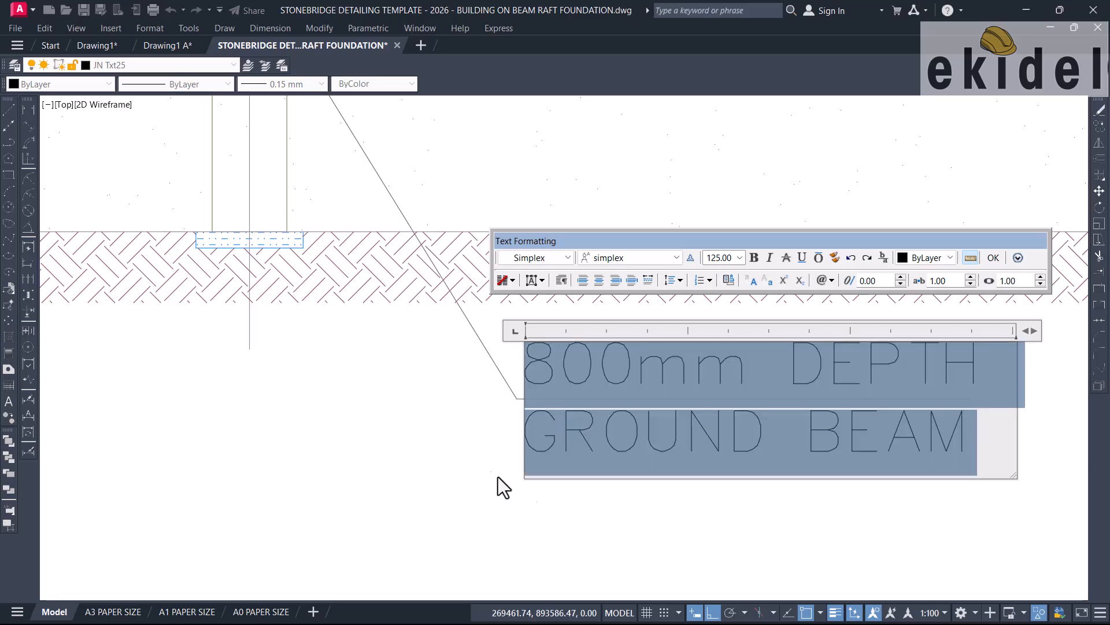
left_click(523, 488)
Replace the depth label of the grid 1 ground beam with the copied text "800mm DEPTH GROUND BEAM".
scroll(523, 488, "down", 5)
scroll(497, 419, "up", 3)
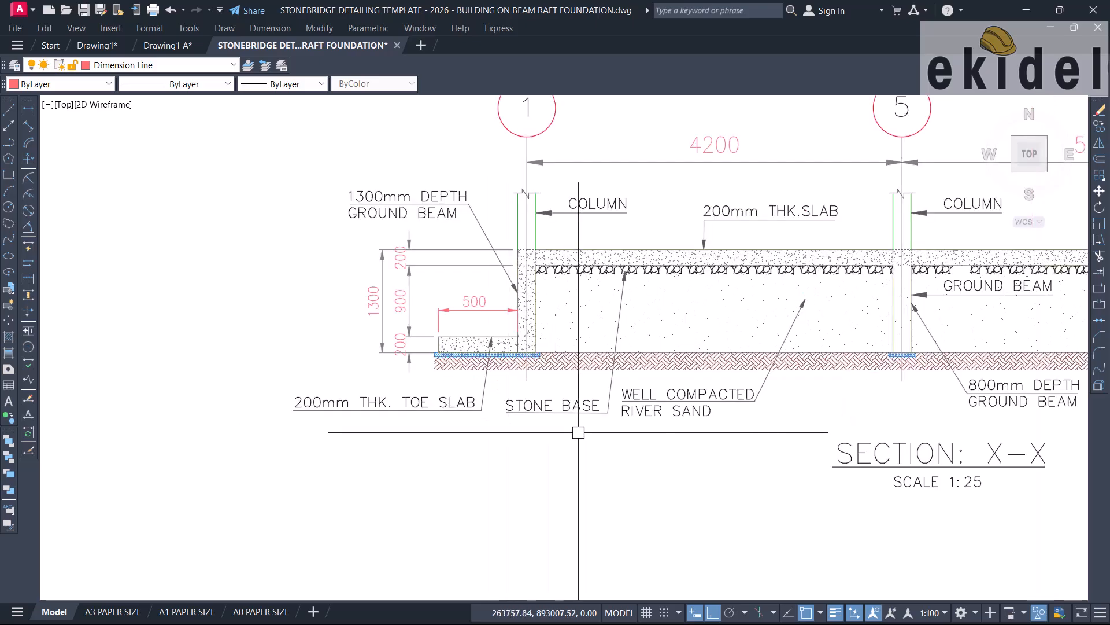
scroll(413, 231, "up", 2)
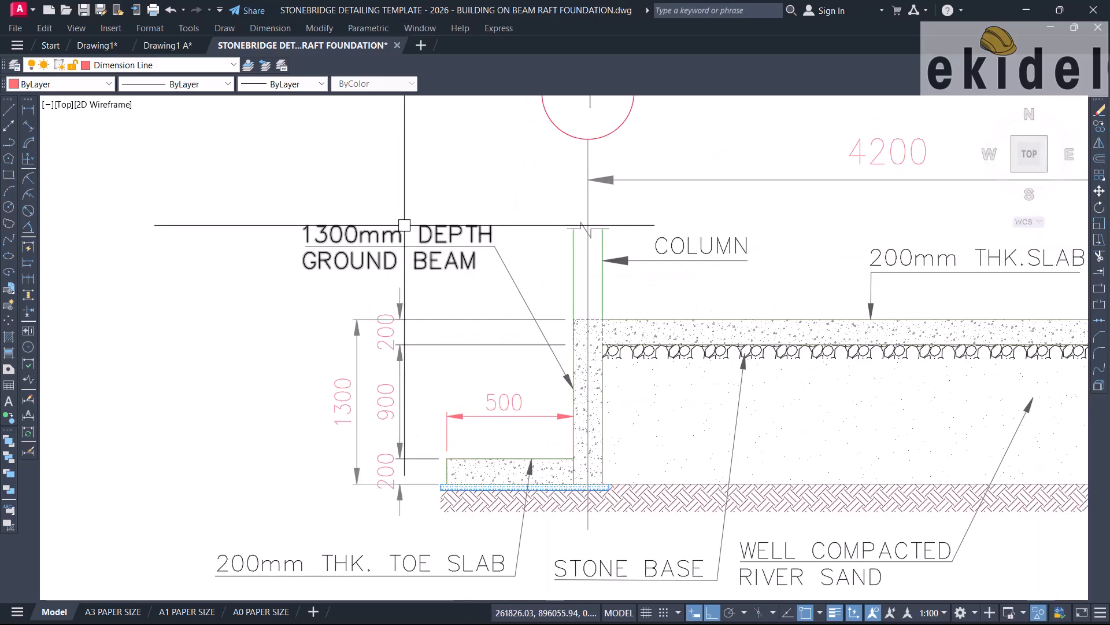
left_click(394, 235)
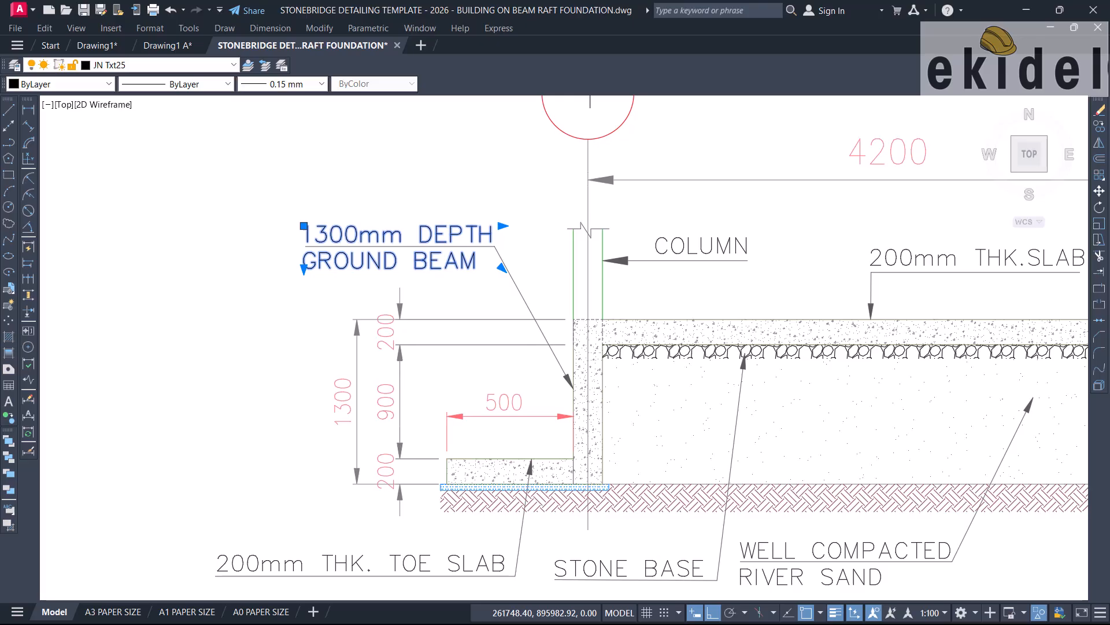
double_click(392, 234)
key("ctrl+a")
key("ctrl+v")
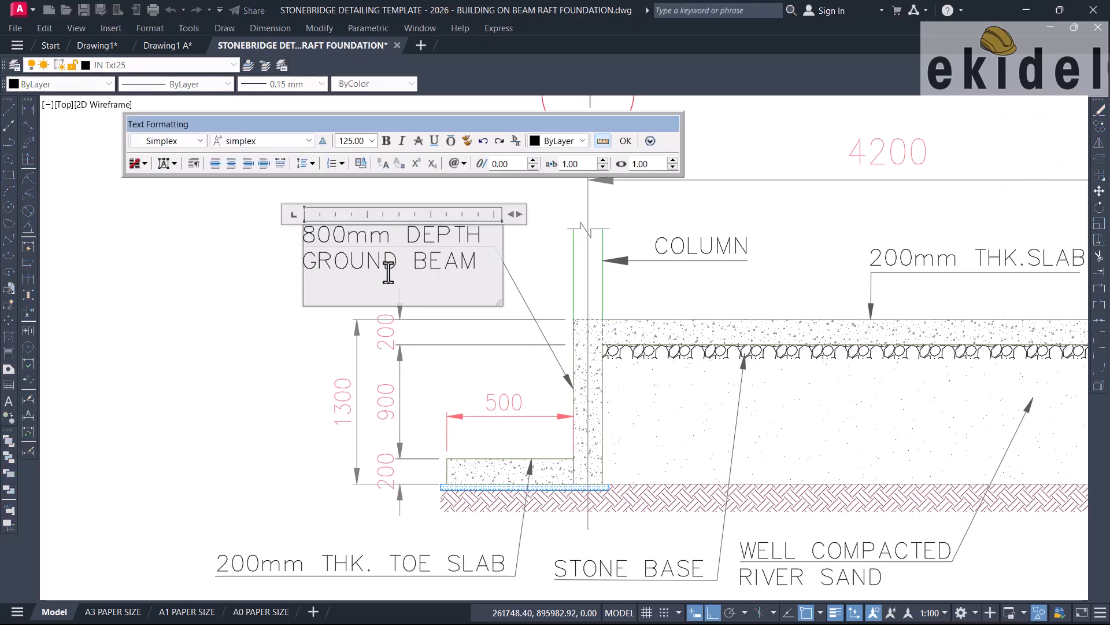
left_click(297, 323)
Override the text of the toe slab projection dimension at grid 10 with 500.
scroll(332, 324, "down", 3)
middle_click_drag(700, 317, 604, 283)
scroll(261, 400, "up", 2)
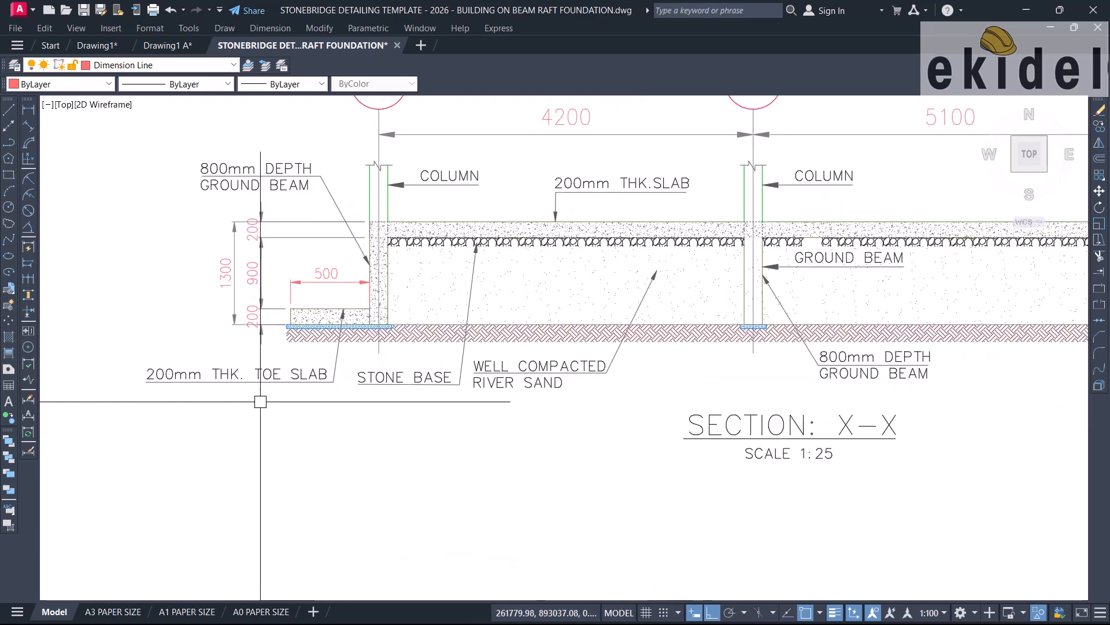
scroll(304, 367, "down", 2)
middle_click_drag(843, 339, 789, 339)
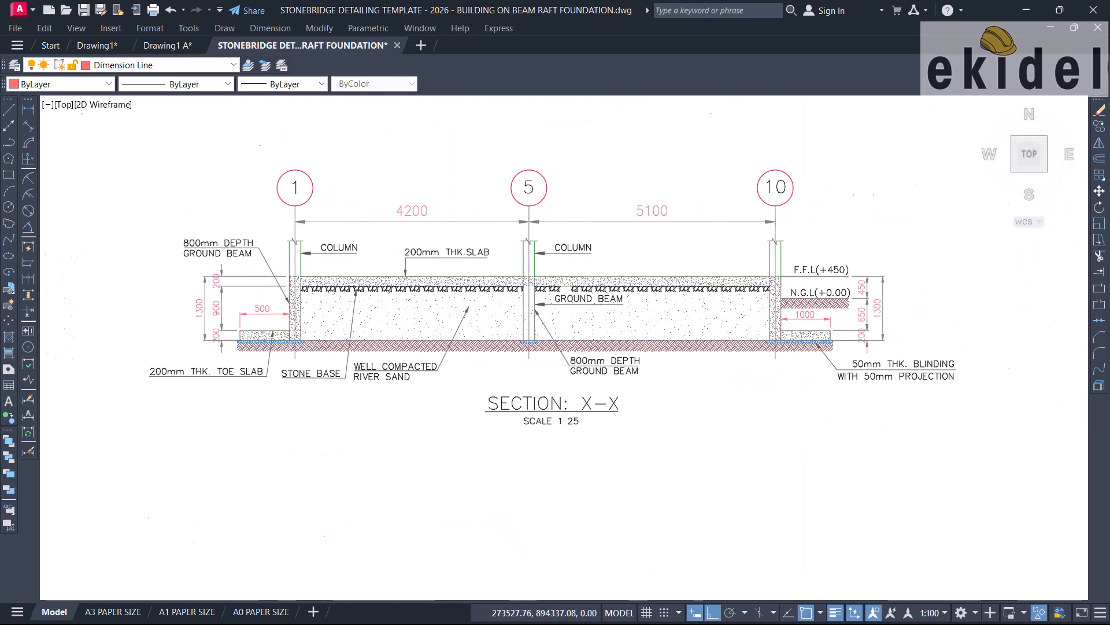
scroll(804, 322, "up", 4)
left_click(811, 302)
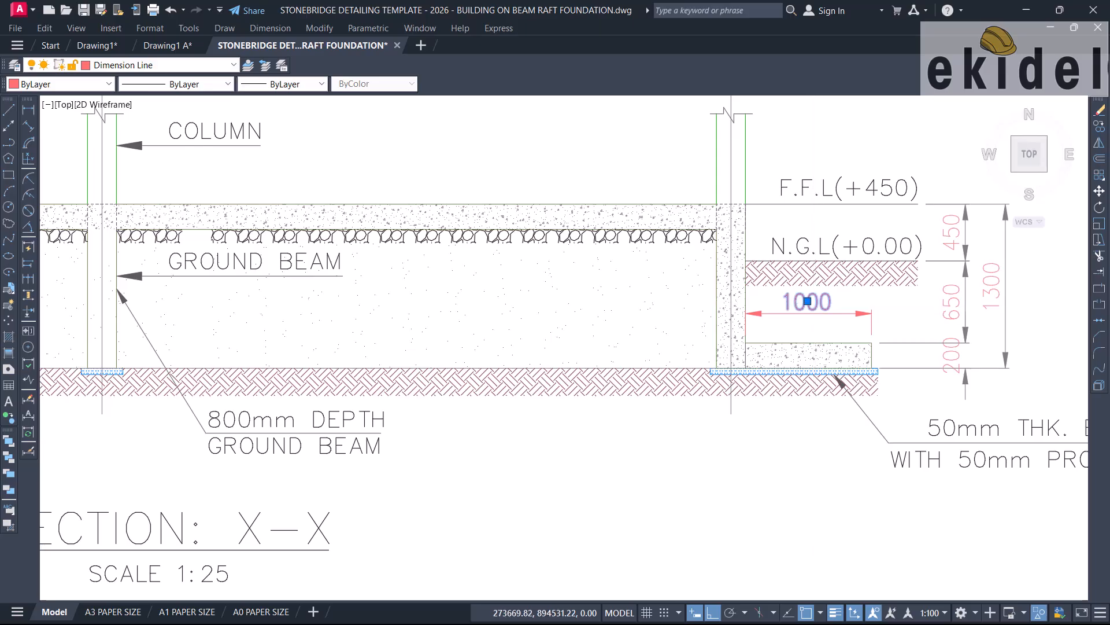
double_click(807, 300)
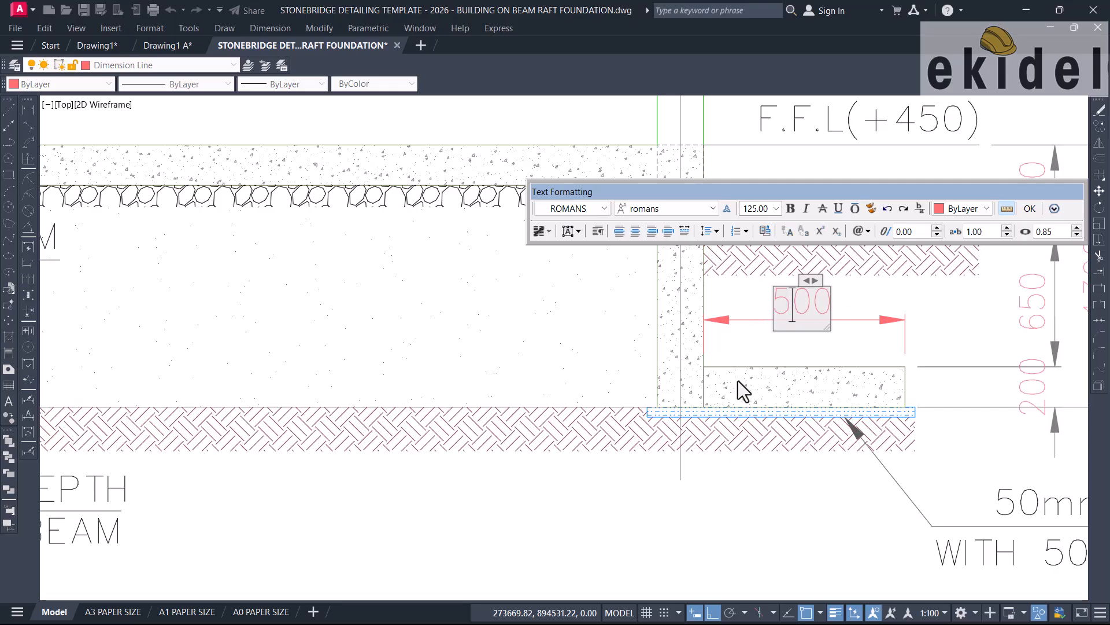
left_click(738, 381)
scroll(862, 241, "down", 3)
scroll(752, 250, "up", 5)
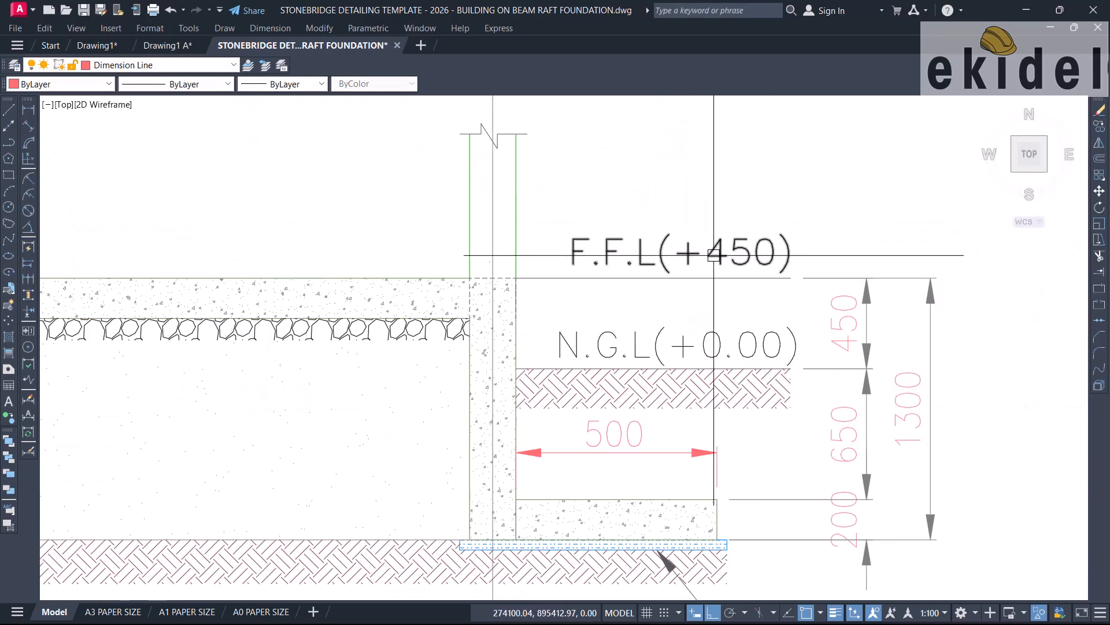
scroll(723, 249, "down", 2)
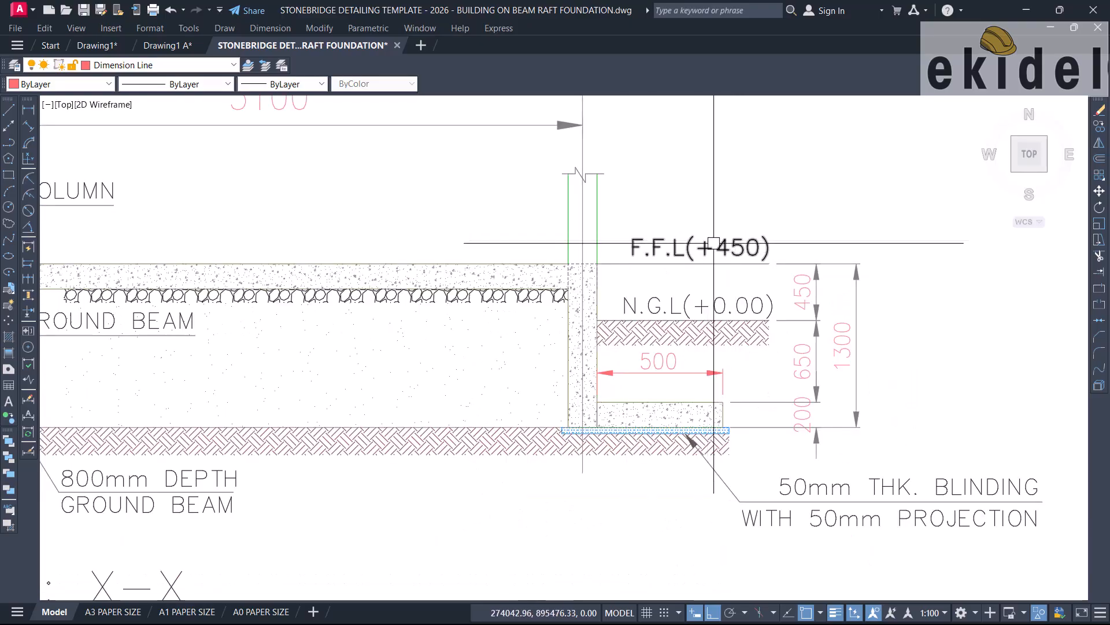
scroll(806, 399, "down", 5)
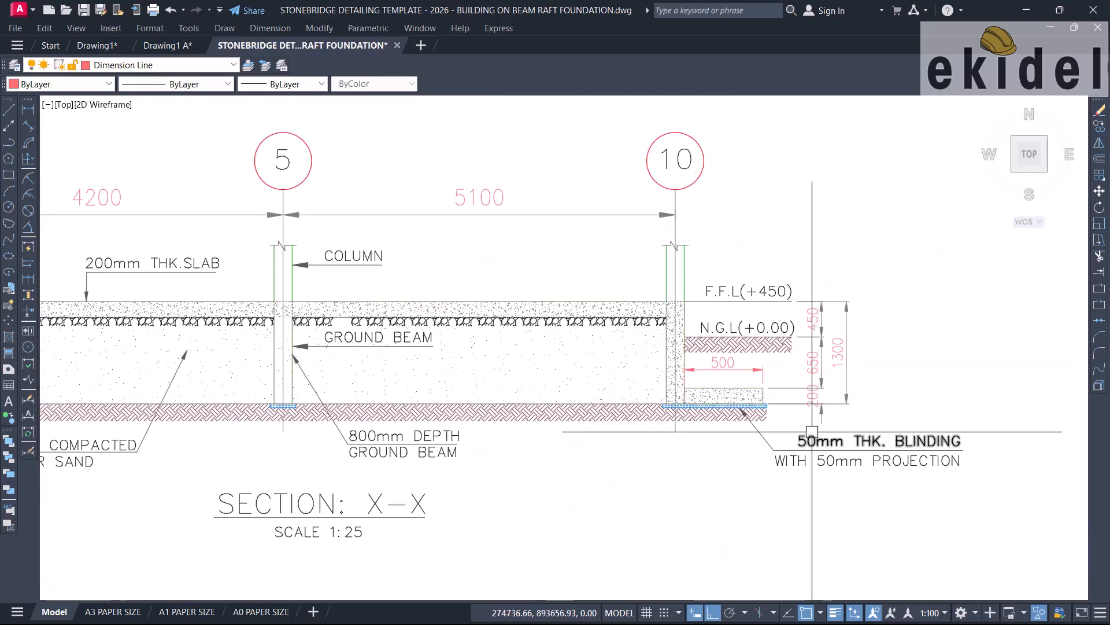
scroll(799, 413, "up", 5)
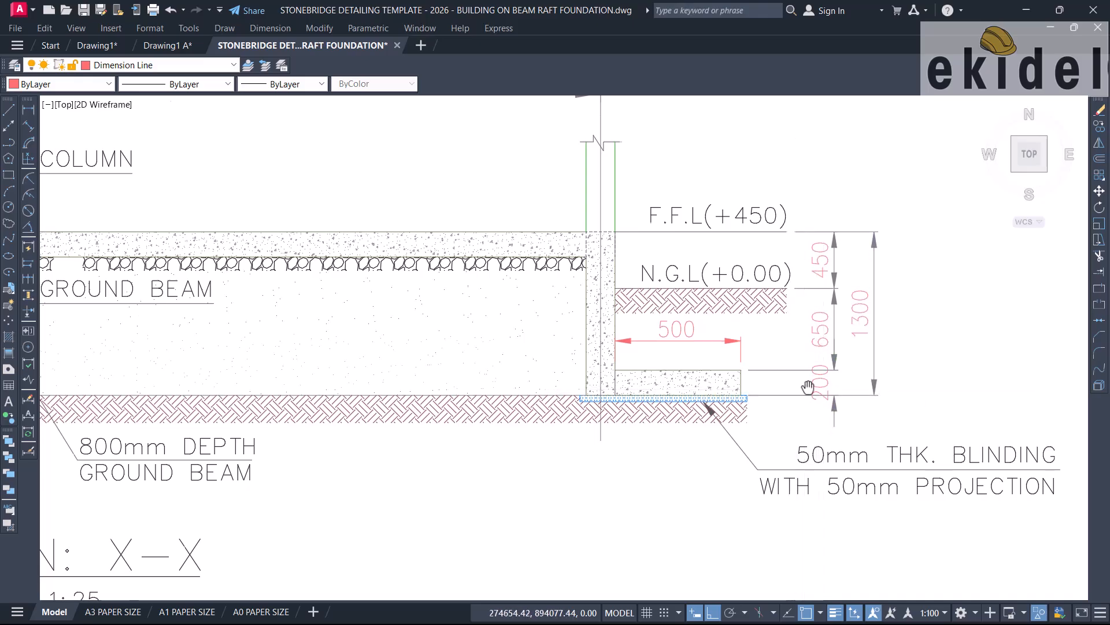
scroll(748, 359, "up", 2)
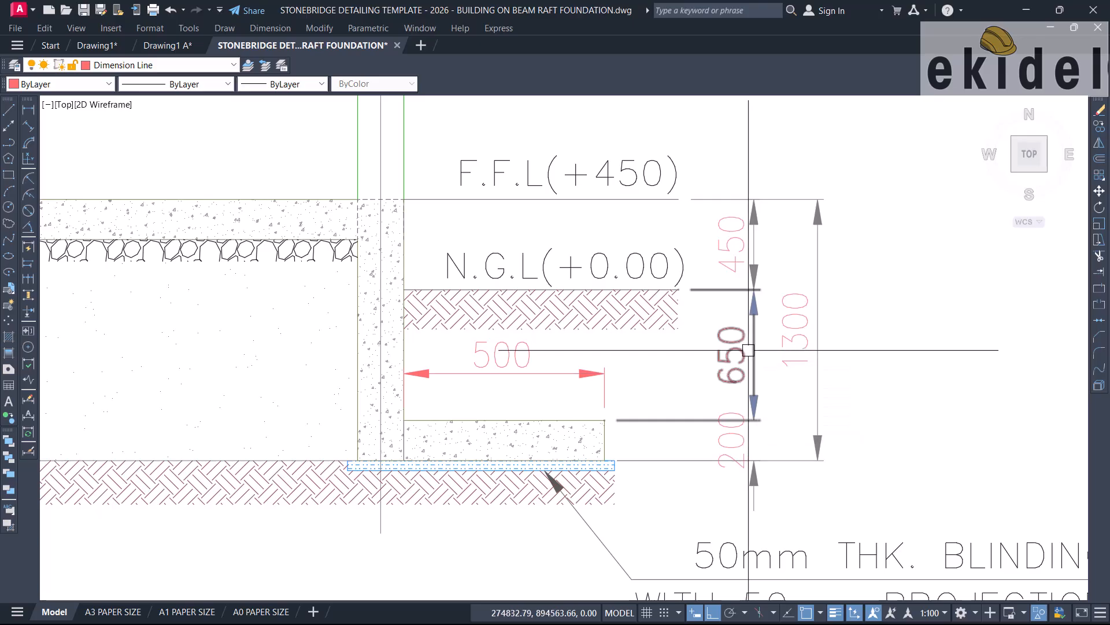
Override the text of the overall height dimension at grid 1 with 800.
scroll(752, 364, "down", 4)
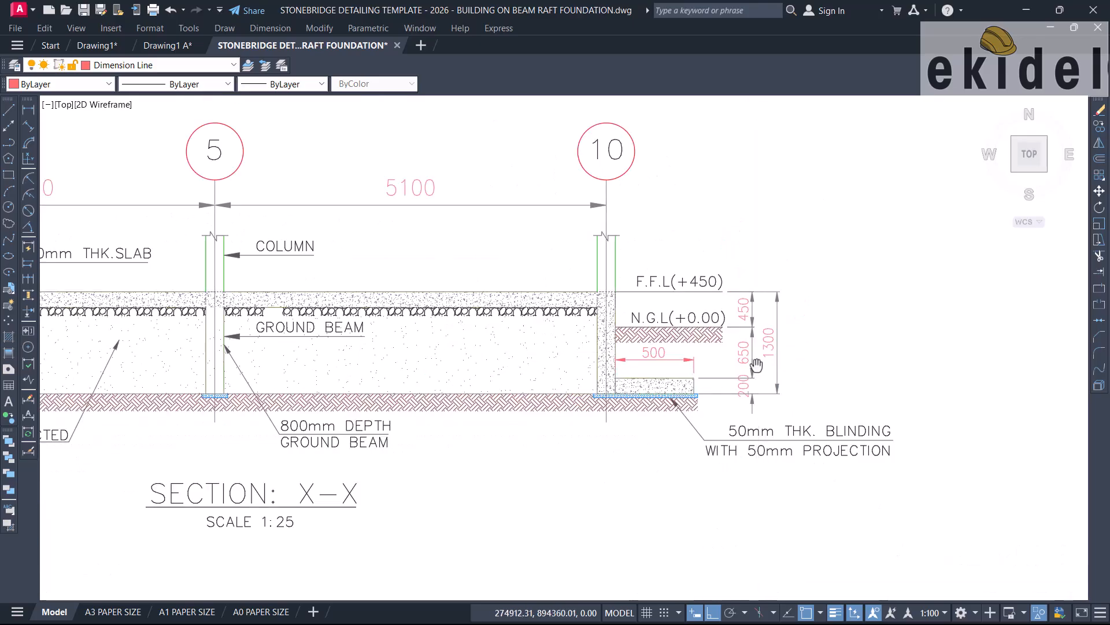
scroll(835, 336, "up", 3)
scroll(852, 285, "down", 4)
middle_click_drag(560, 322, 691, 328)
scroll(356, 298, "up", 4)
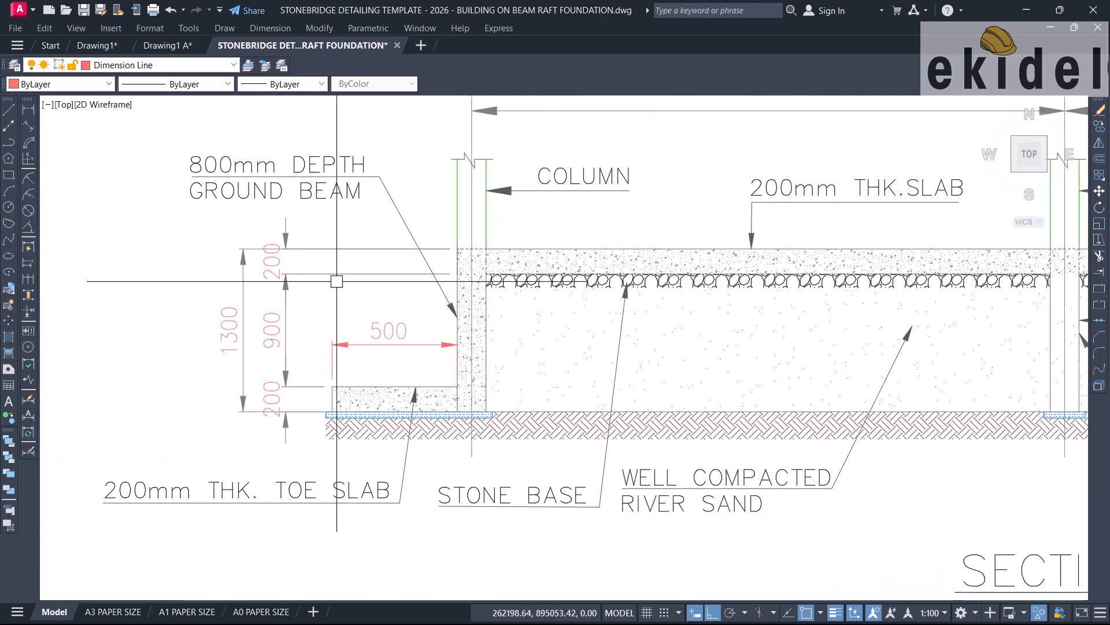
scroll(475, 306, "down", 2)
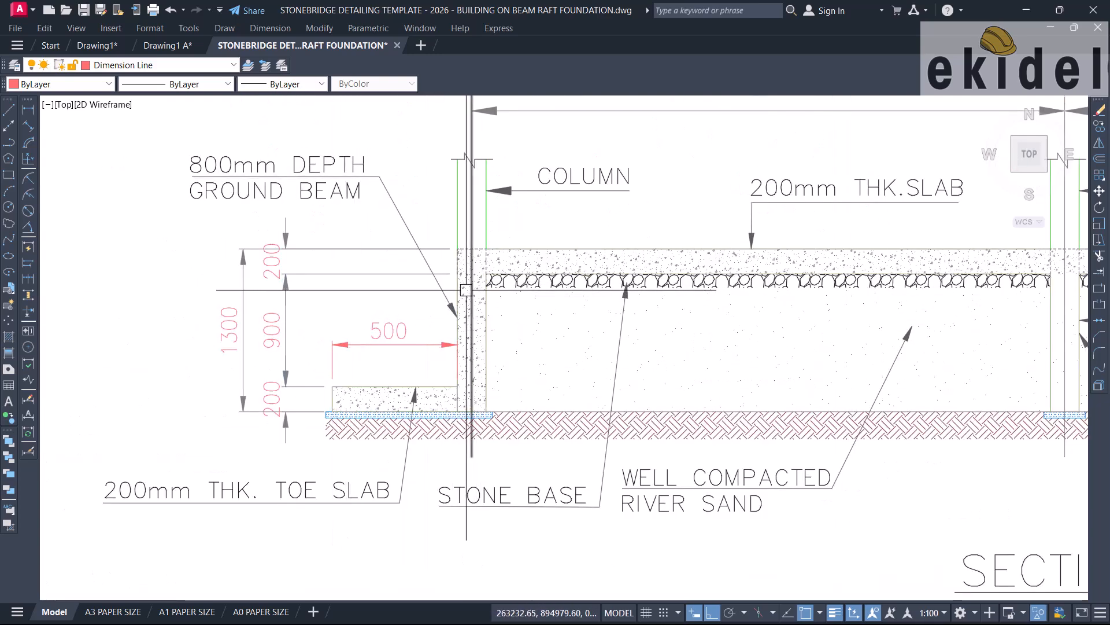
scroll(453, 241, "up", 3)
scroll(270, 303, "down", 4)
scroll(318, 296, "up", 2)
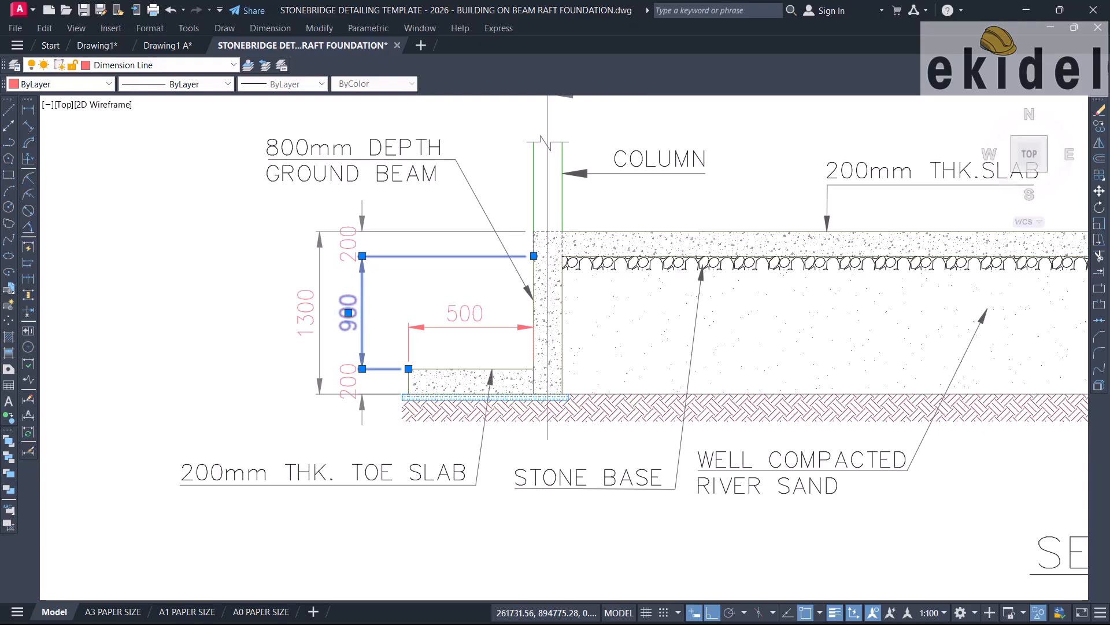
double_click(349, 312)
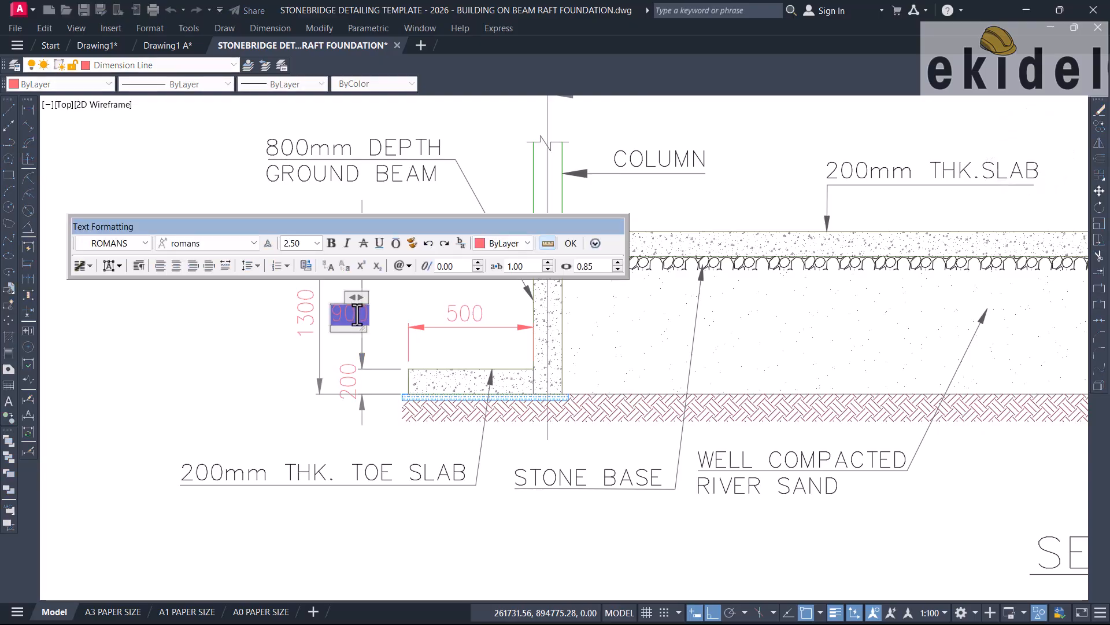
left_click(382, 331)
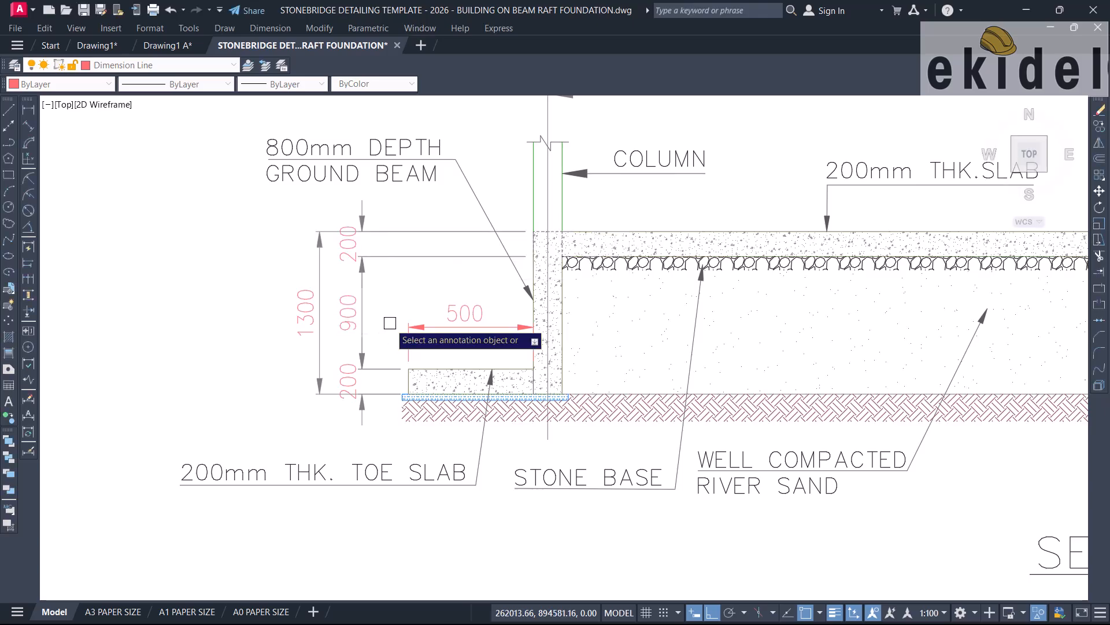
scroll(333, 274, "up", 2)
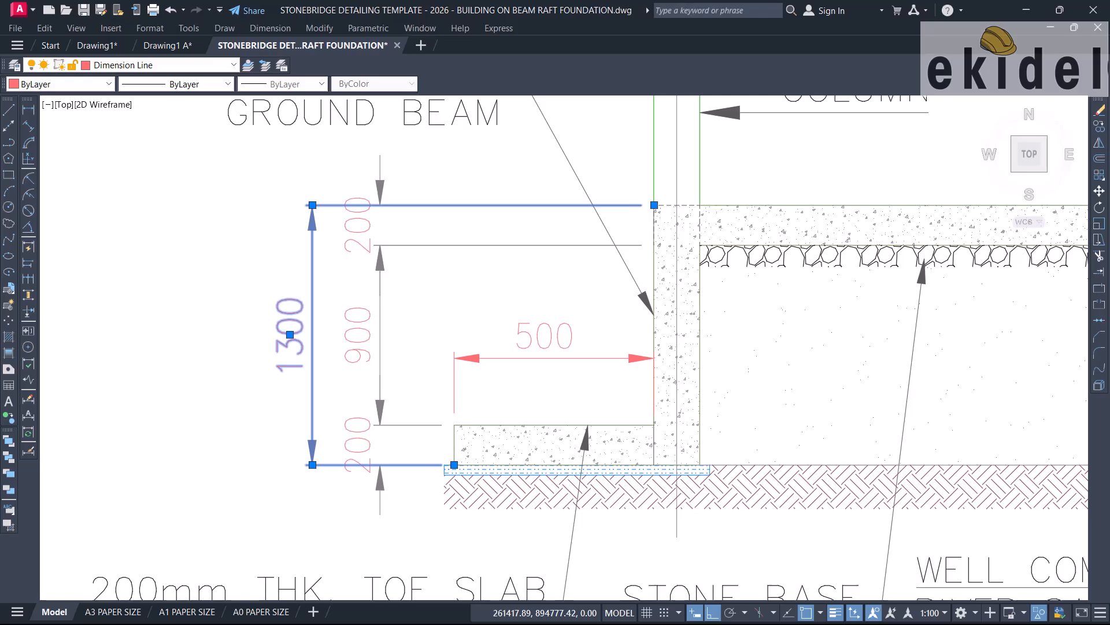
double_click(290, 334)
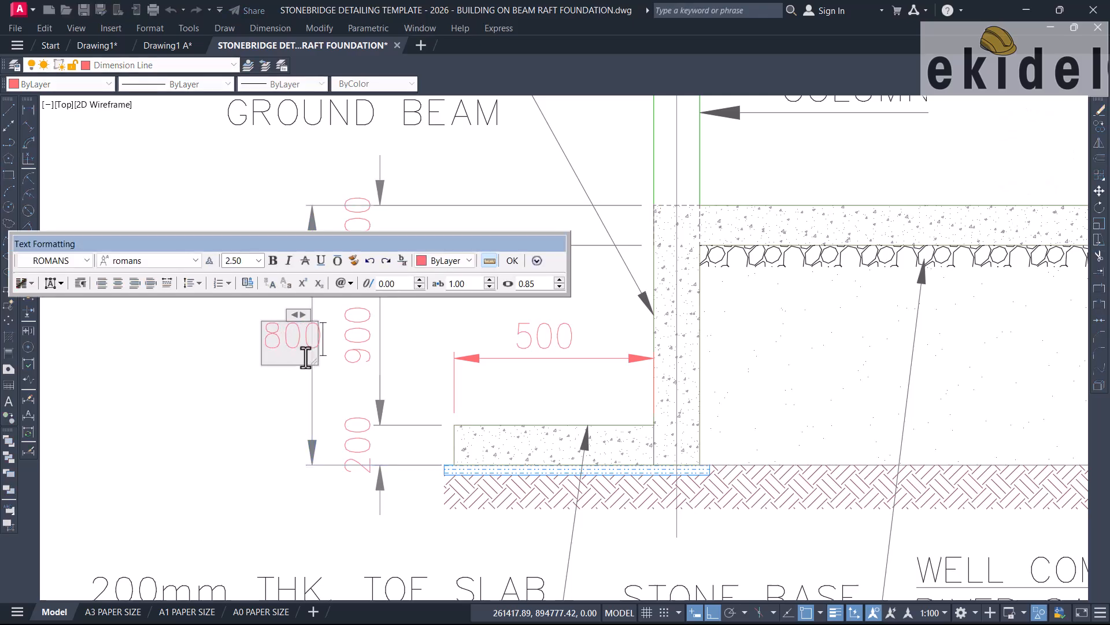
left_click(422, 342)
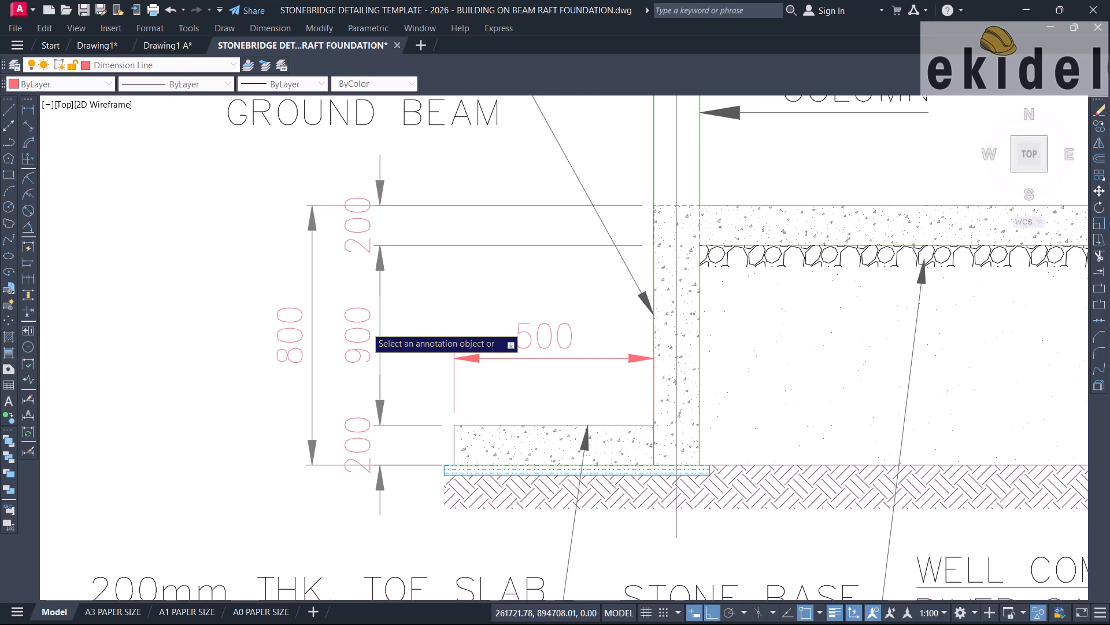
Override the text of the middle height dimension at grid 1, between slab and toe slab, with 400.
left_click(358, 336)
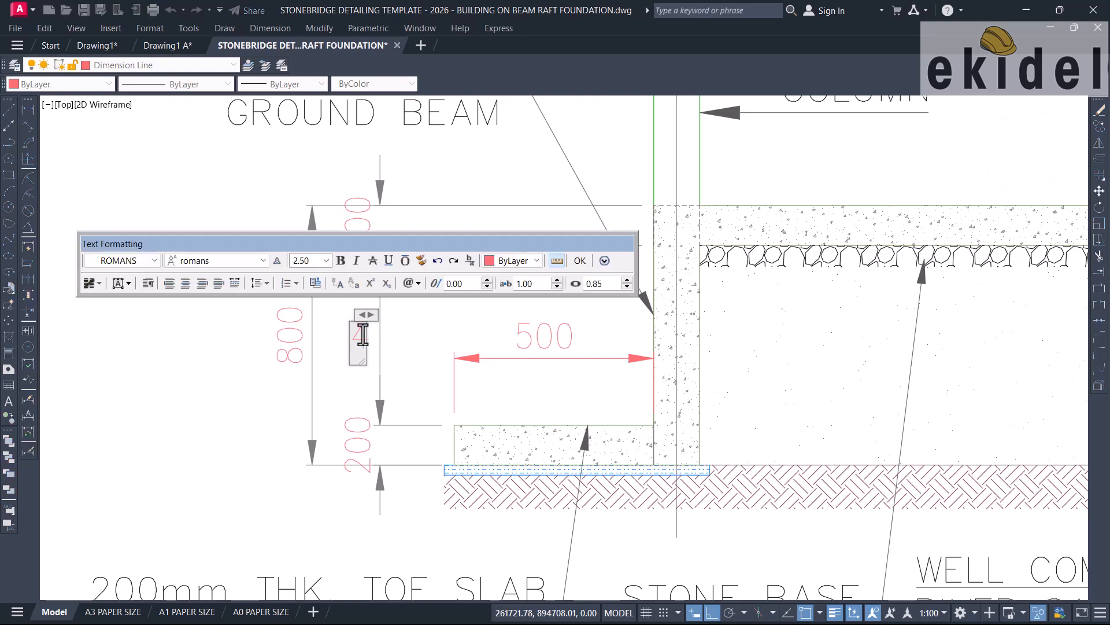
left_click(423, 356)
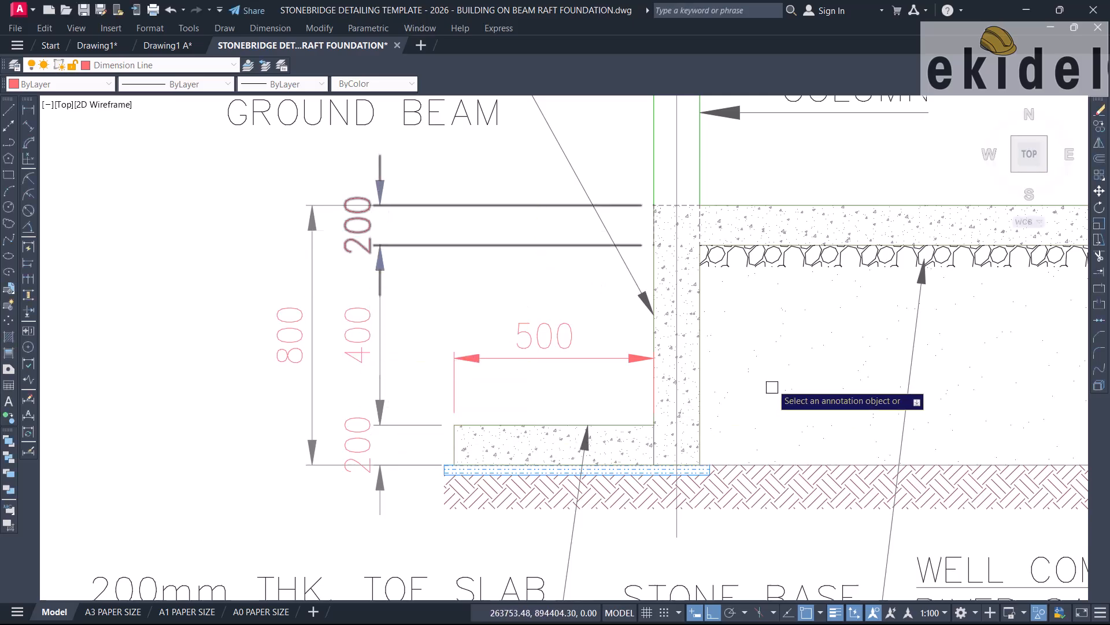
key("Escape")
key("Escape")
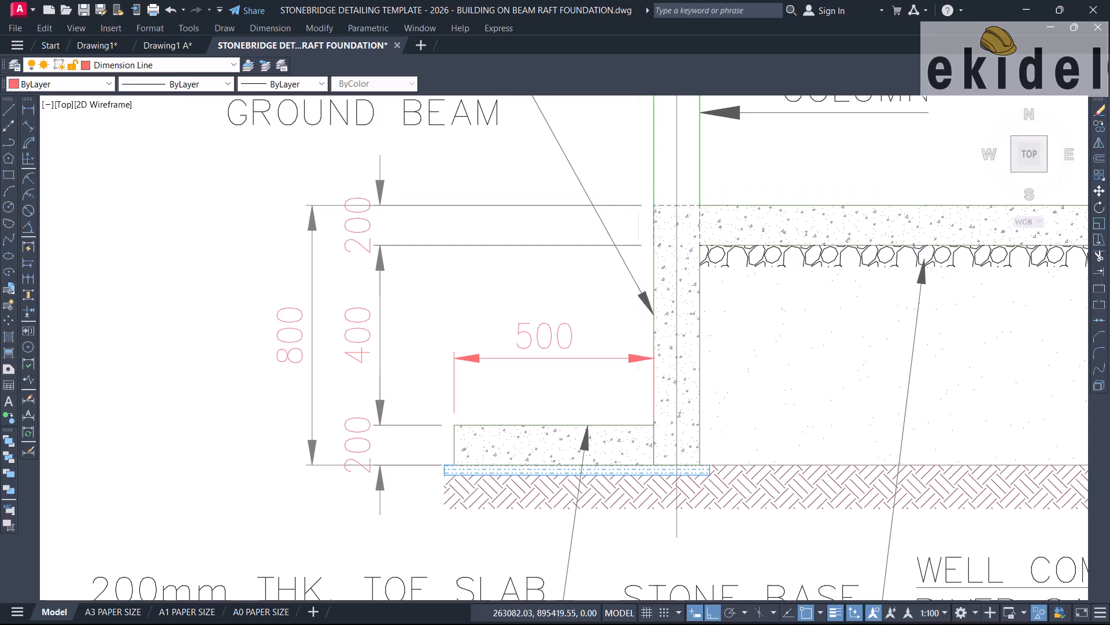
Examine the grid 1 beam and the labels around the grid 5 beam in Section X-X.
left_click(638, 184)
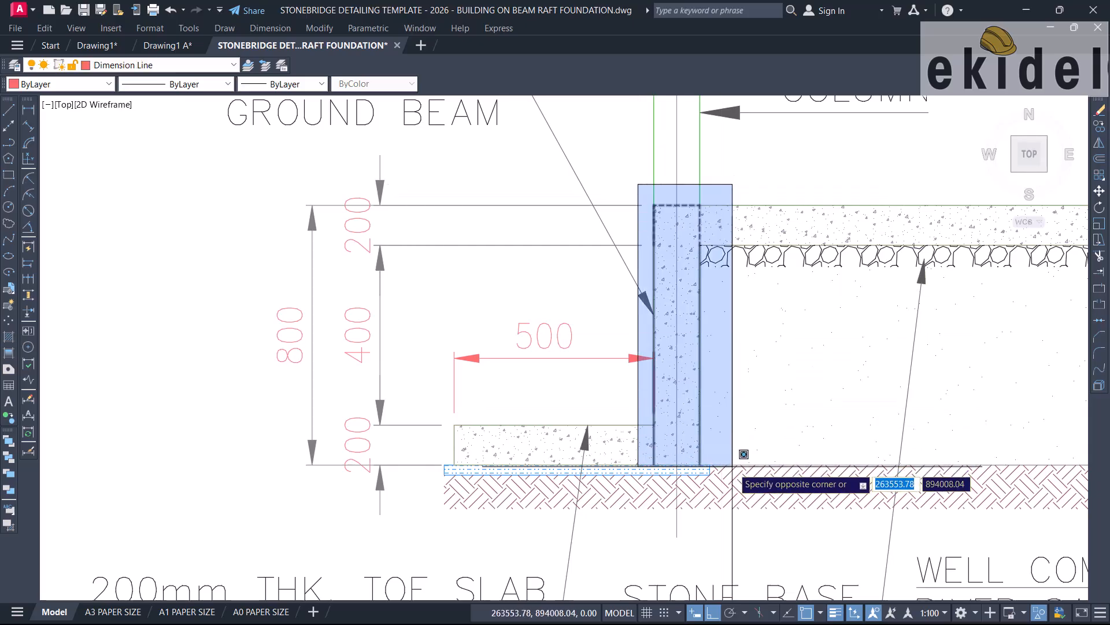
left_click(745, 456)
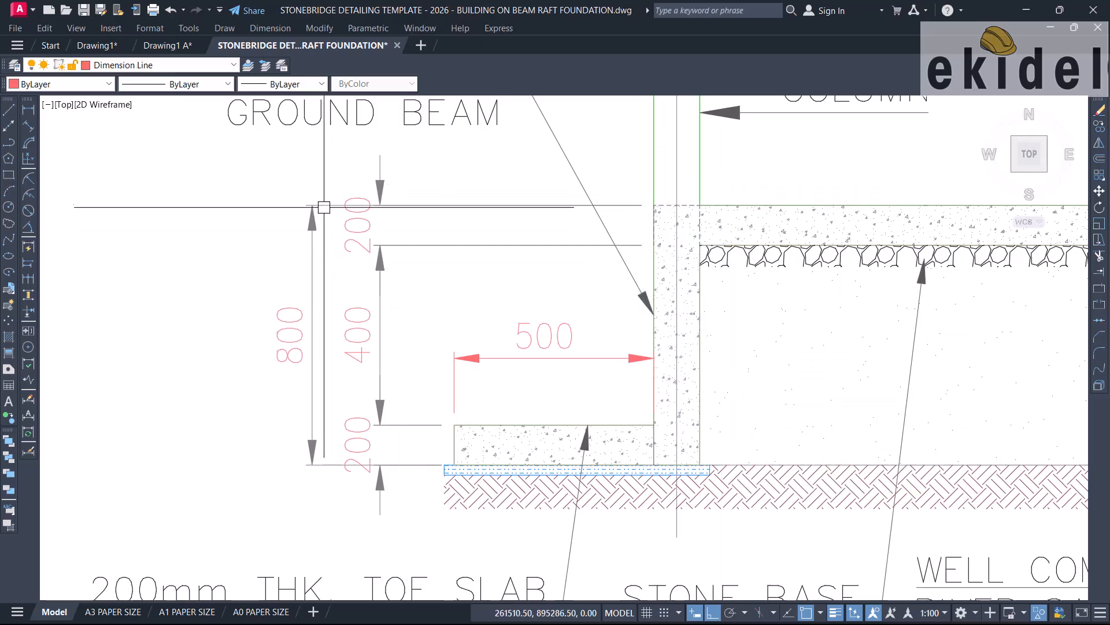
scroll(414, 279, "down", 4)
scroll(412, 218, "up", 1)
scroll(415, 218, "down", 1)
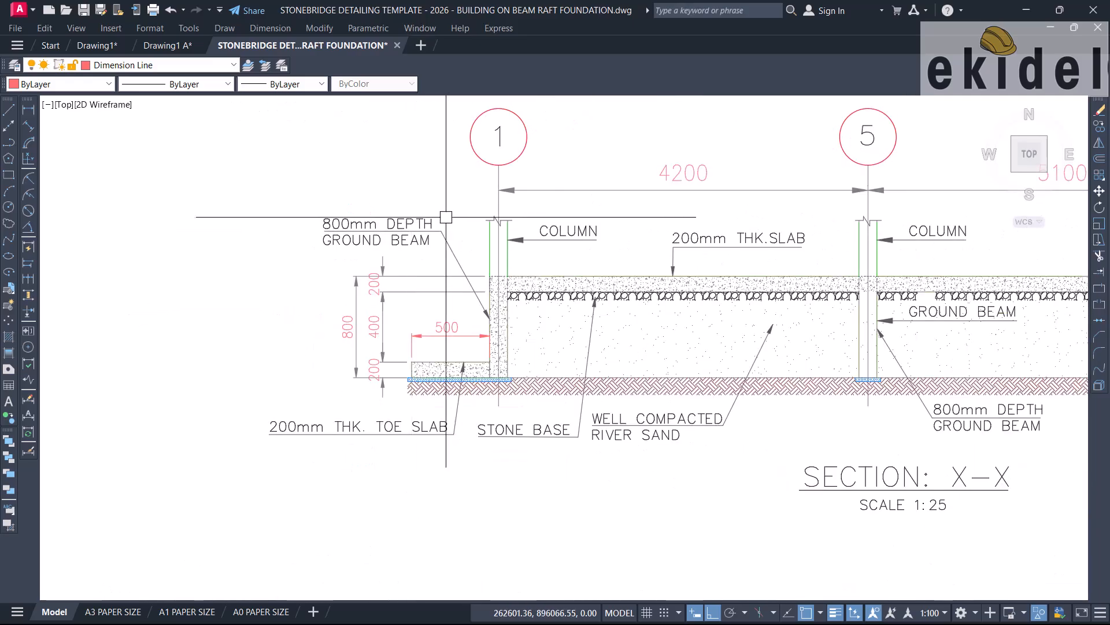
scroll(700, 312, "down", 1)
middle_click_drag(699, 312, 464, 230)
scroll(639, 235, "up", 2)
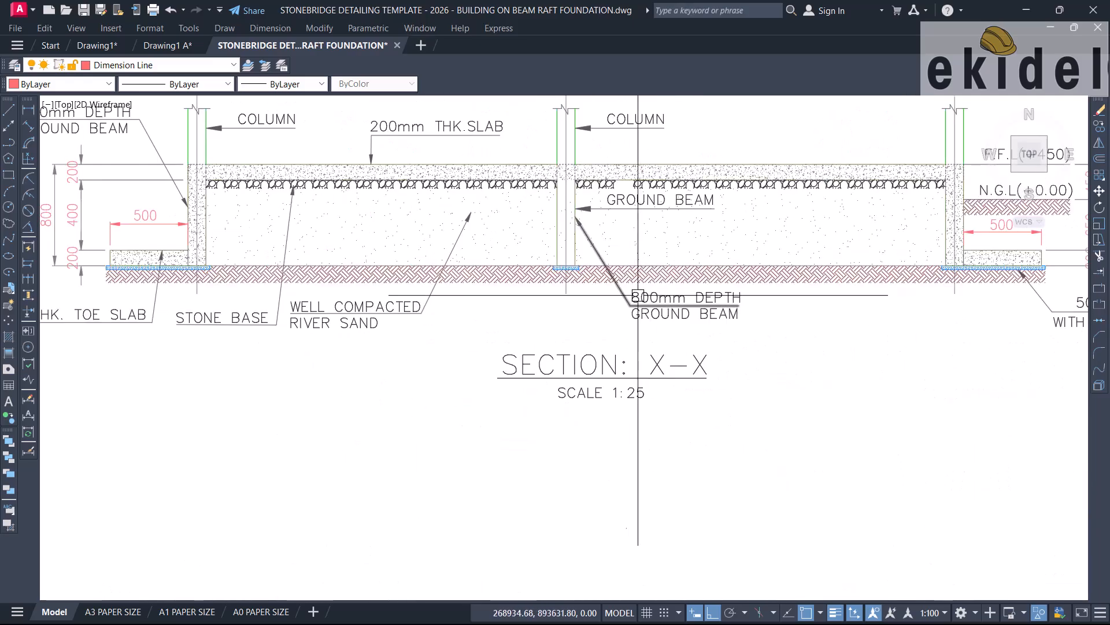
scroll(613, 192, "up", 2)
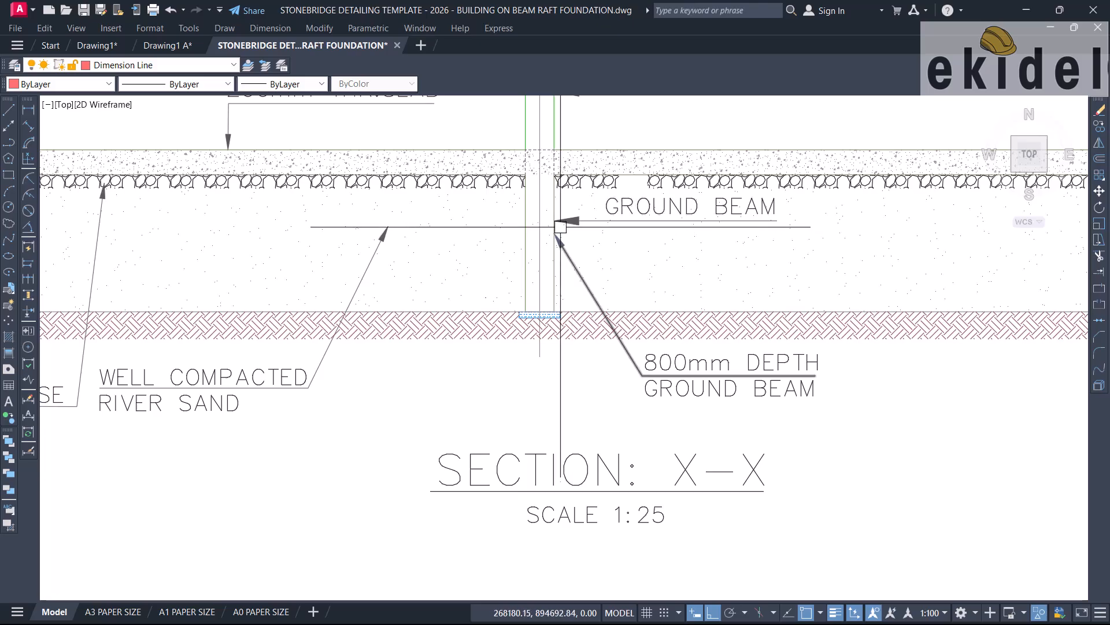
scroll(541, 189, "up", 3)
scroll(602, 263, "down", 3)
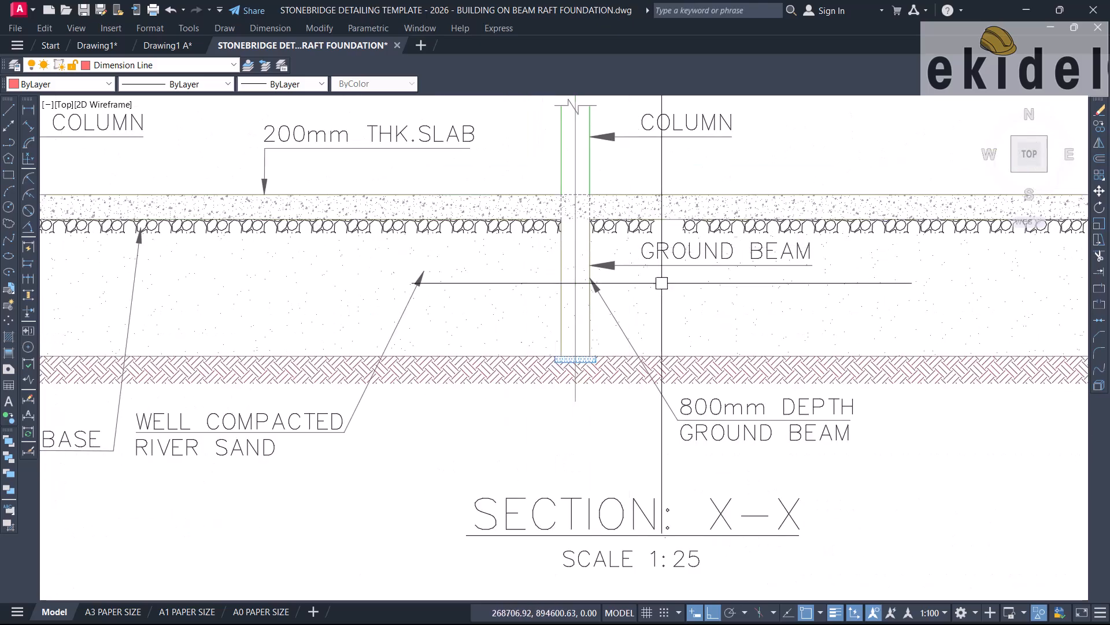
scroll(669, 273, "down", 1)
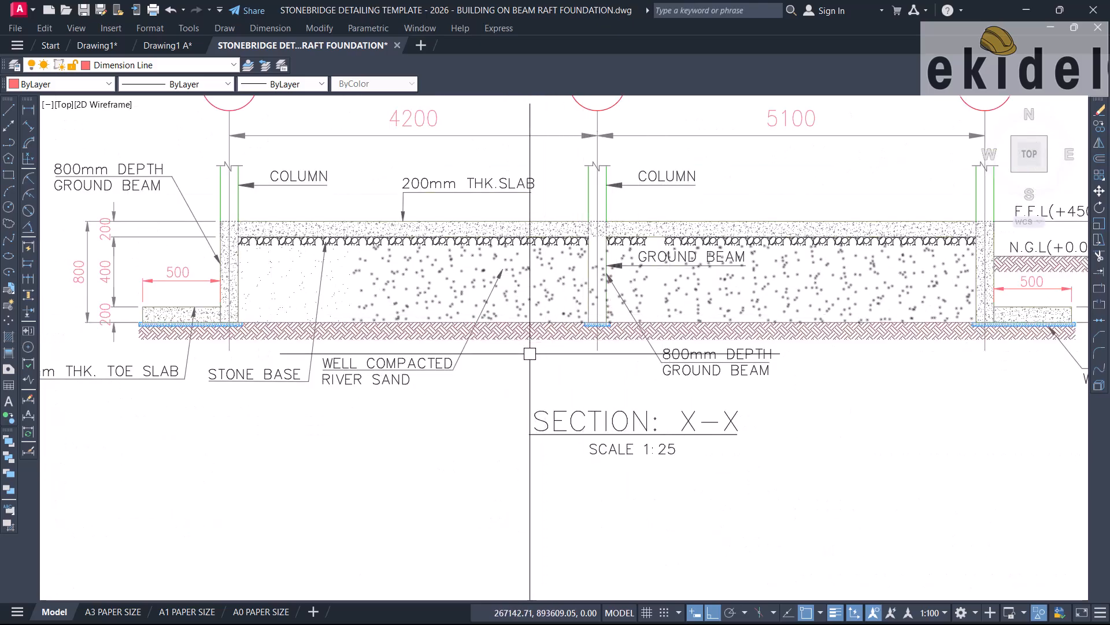
Move the WELL COMPACTED RIVER SAND label with its leader closer to the grid 5 beam.
scroll(484, 364, "up", 4)
left_click(492, 358)
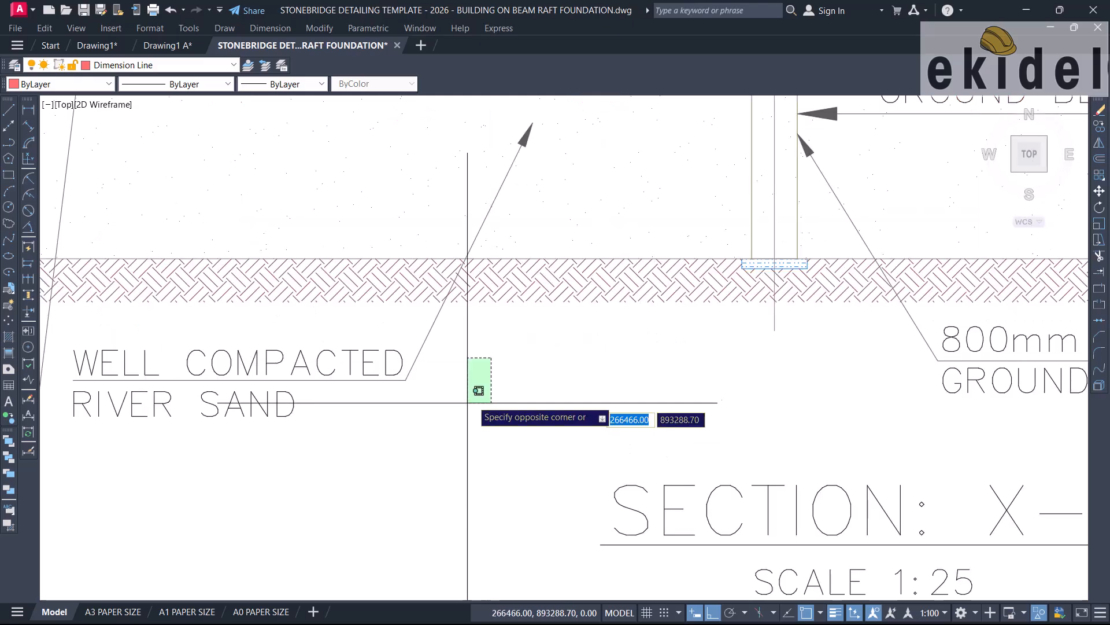
left_click(303, 418)
type("M")
key("Return")
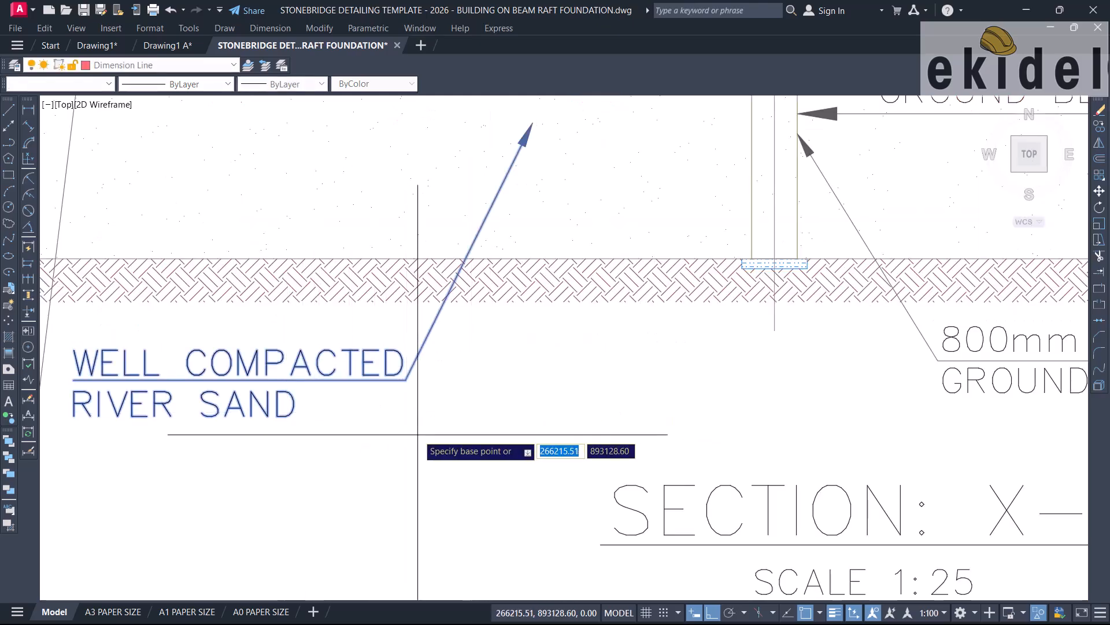
left_click(432, 415)
scroll(530, 411, "down", 5)
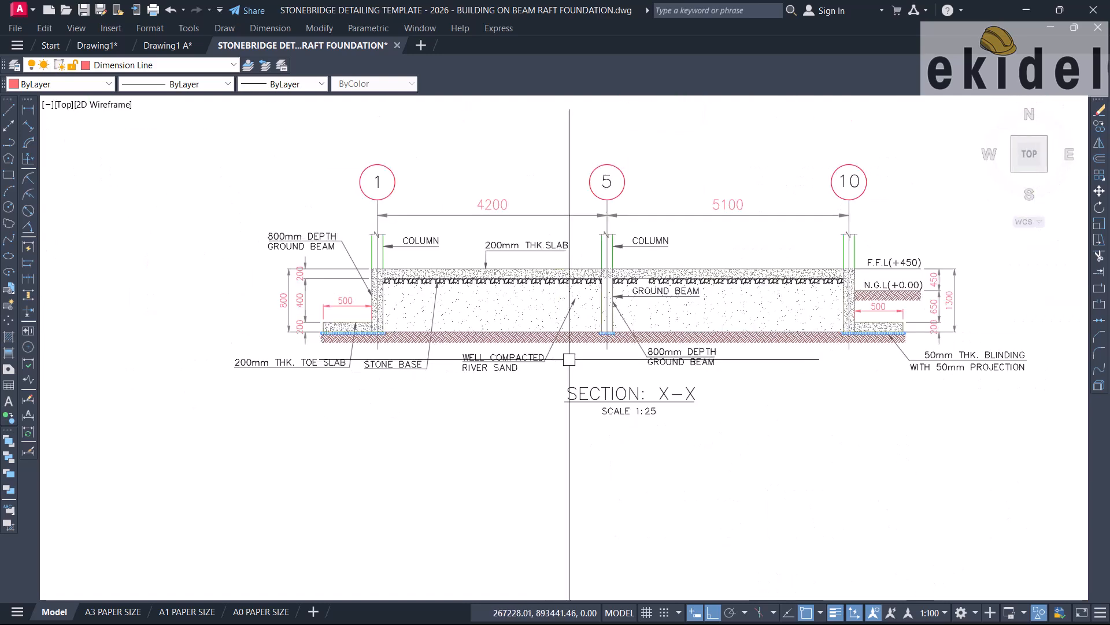
Delete the long vertical construction lines projected through the foundation plan along the section's grids and edges.
scroll(590, 358, "up", 2)
scroll(535, 357, "down", 2)
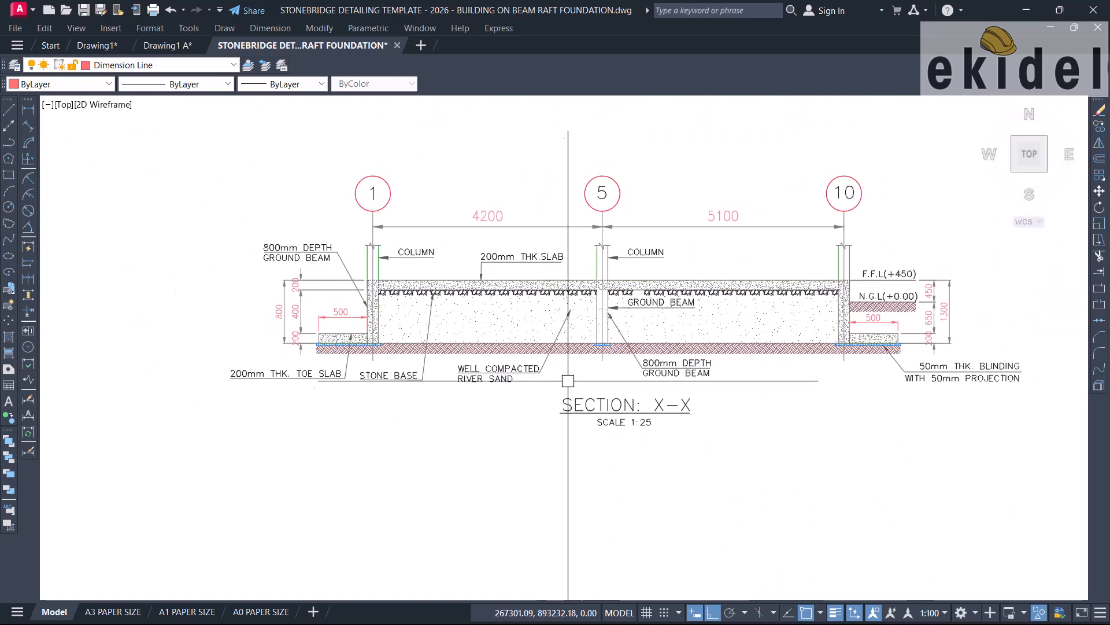
scroll(645, 428, "up", 1)
middle_click_drag(686, 401, 563, 384)
scroll(564, 383, "down", 2)
scroll(573, 360, "down", 3)
middle_click_drag(632, 547, 598, 350)
scroll(595, 339, "up", 2)
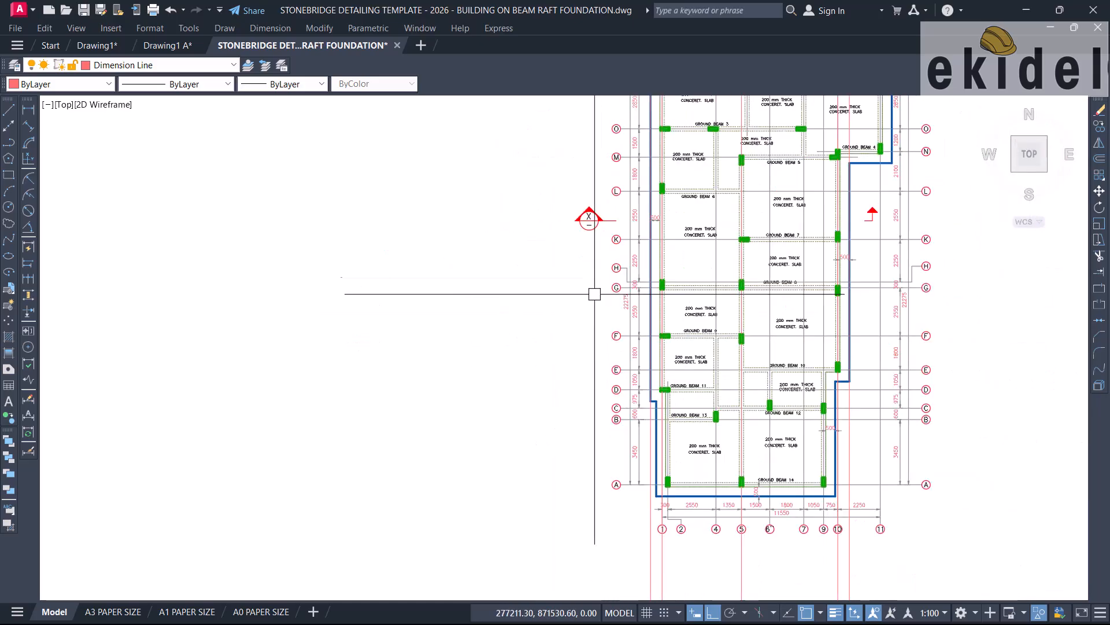
scroll(580, 219, "down", 2)
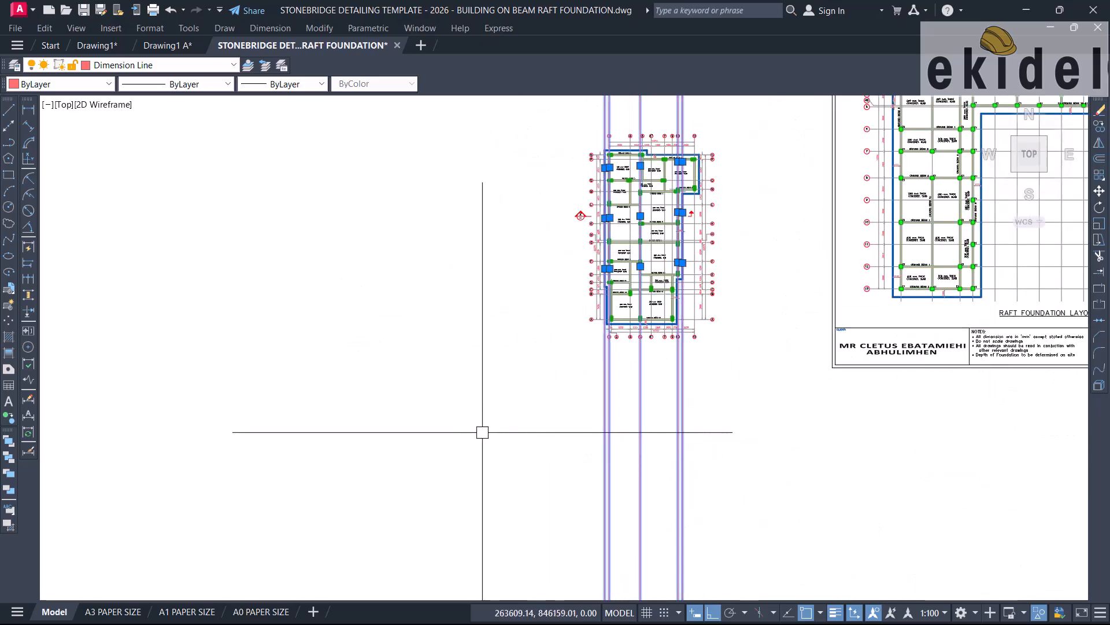
middle_click_drag(524, 414, 559, 623)
scroll(541, 330, "up", 3)
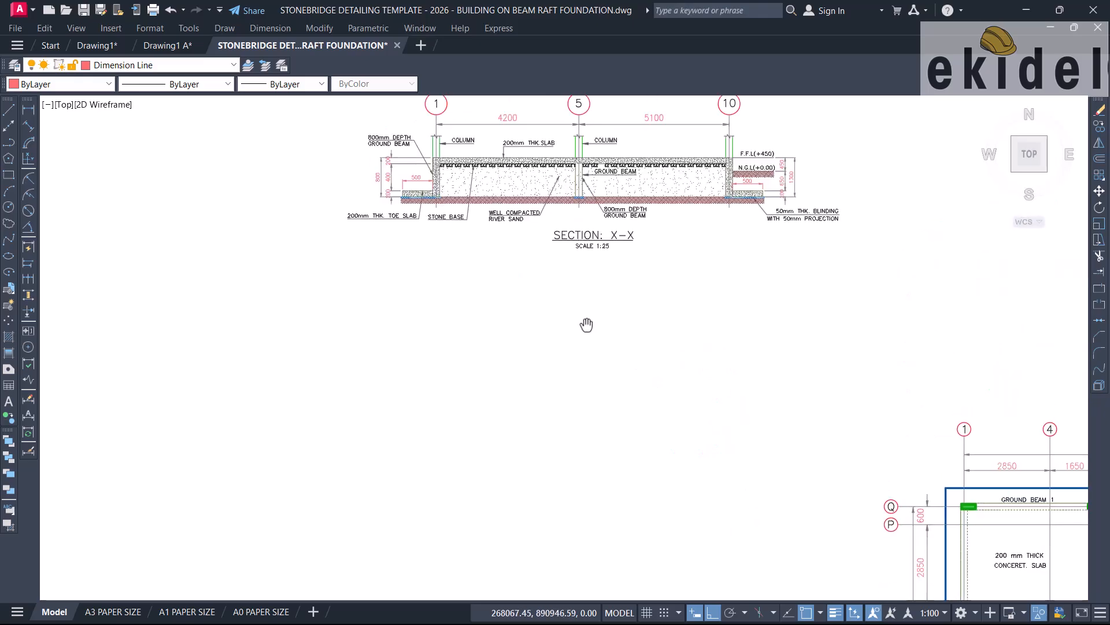
middle_click_drag(580, 243, 574, 485)
left_click(691, 203)
left_click(597, 250)
key("Delete")
left_click(736, 218)
left_click(483, 261)
Override the text of the overall height dimension at grid 10 with 800.
scroll(653, 355, "up", 4)
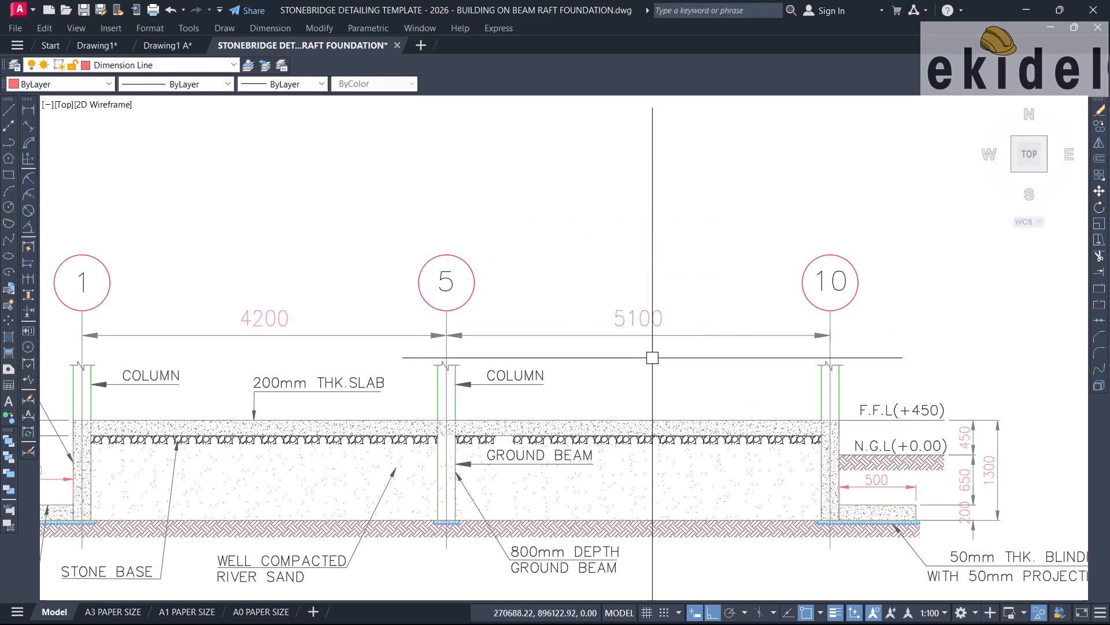
middle_click_drag(652, 357, 605, 288)
scroll(912, 379, "down", 2)
scroll(827, 385, "up", 6)
left_click(823, 384)
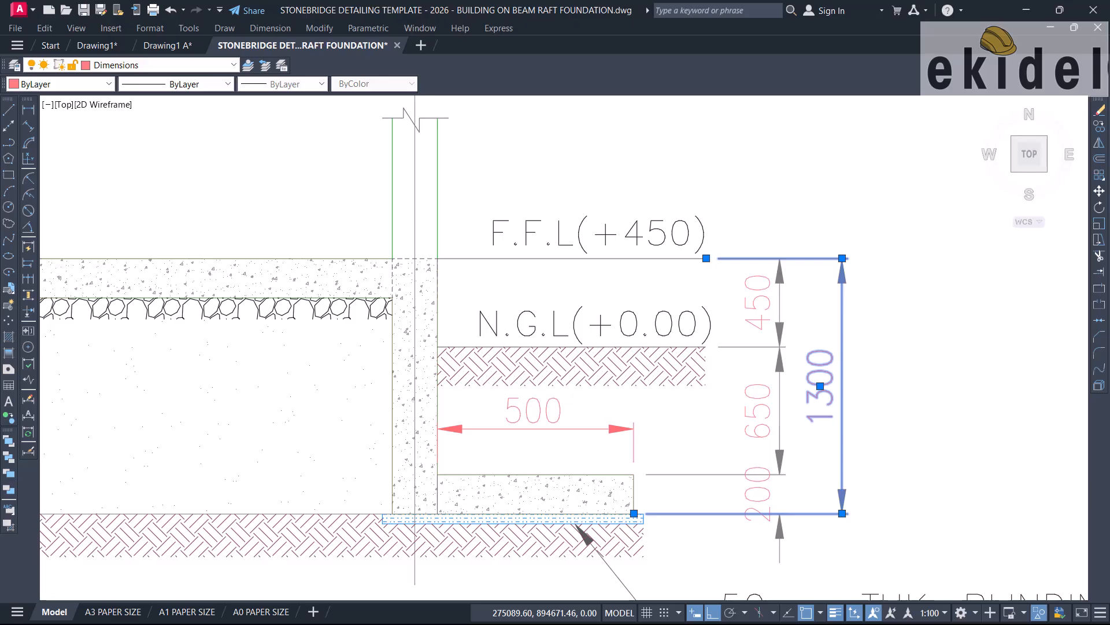
double_click(821, 388)
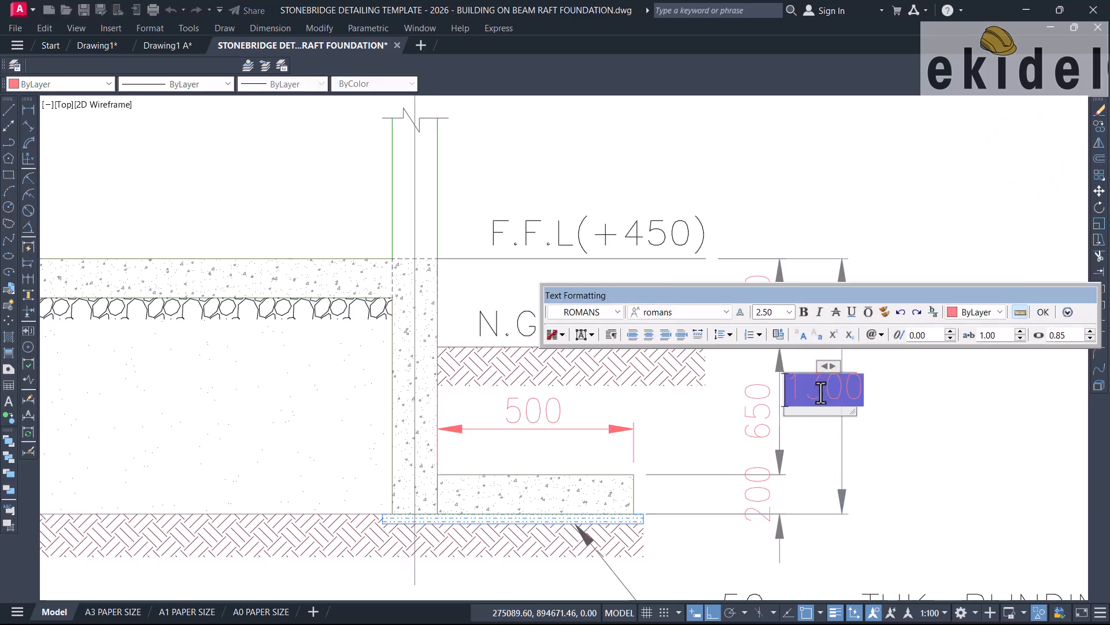
type("450")
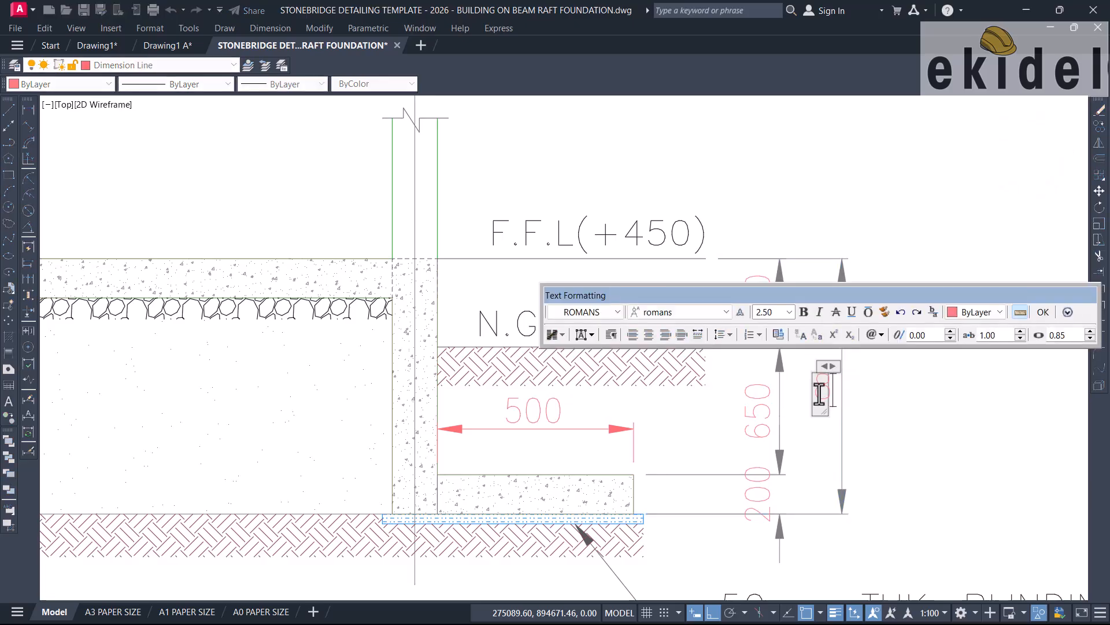
left_click(828, 432)
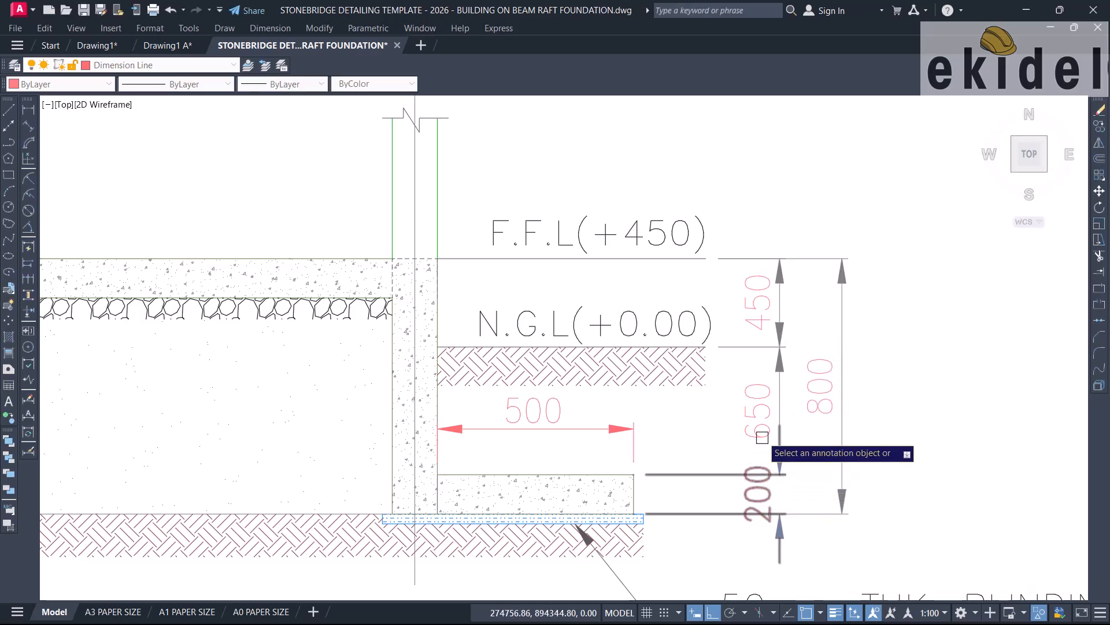
Delete the height dimension between natural ground level and the top of the toe slab at grid 10.
scroll(764, 399, "down", 3)
middle_click_drag(561, 396, 1013, 364)
middle_click_drag(425, 348, 120, 343)
middle_click_drag(955, 373, 808, 362)
scroll(808, 361, "up", 4)
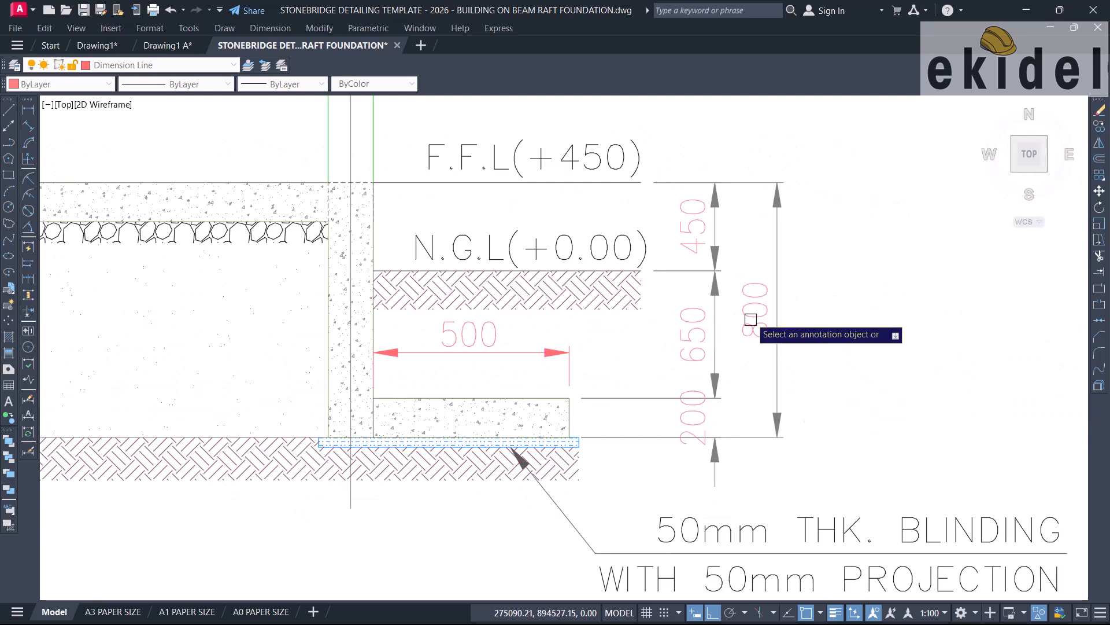
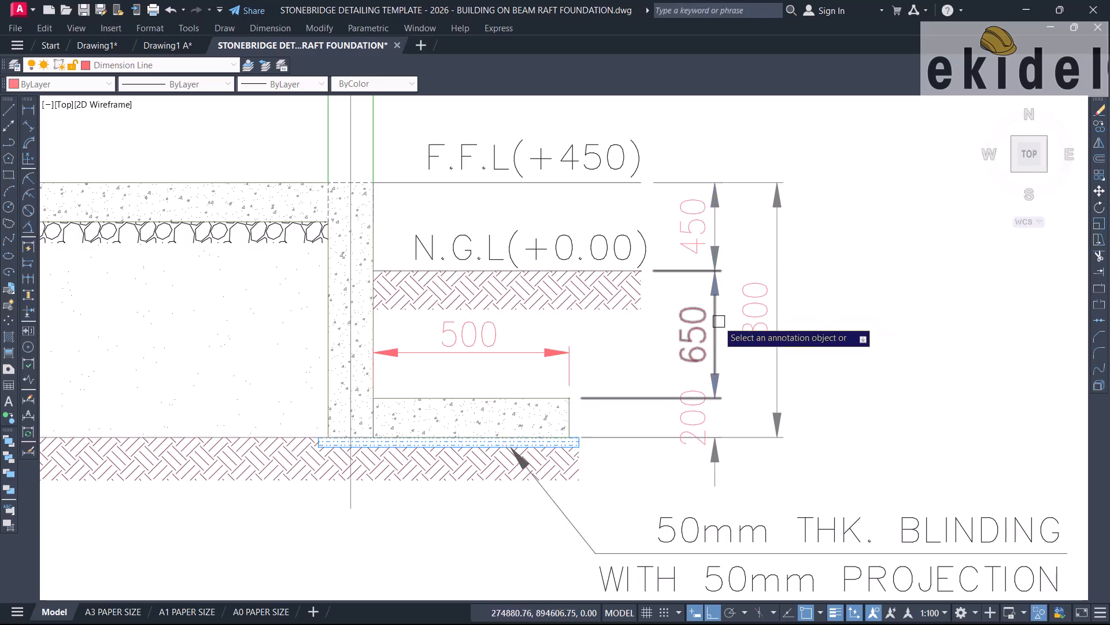
left_click(714, 316)
left_click(713, 330)
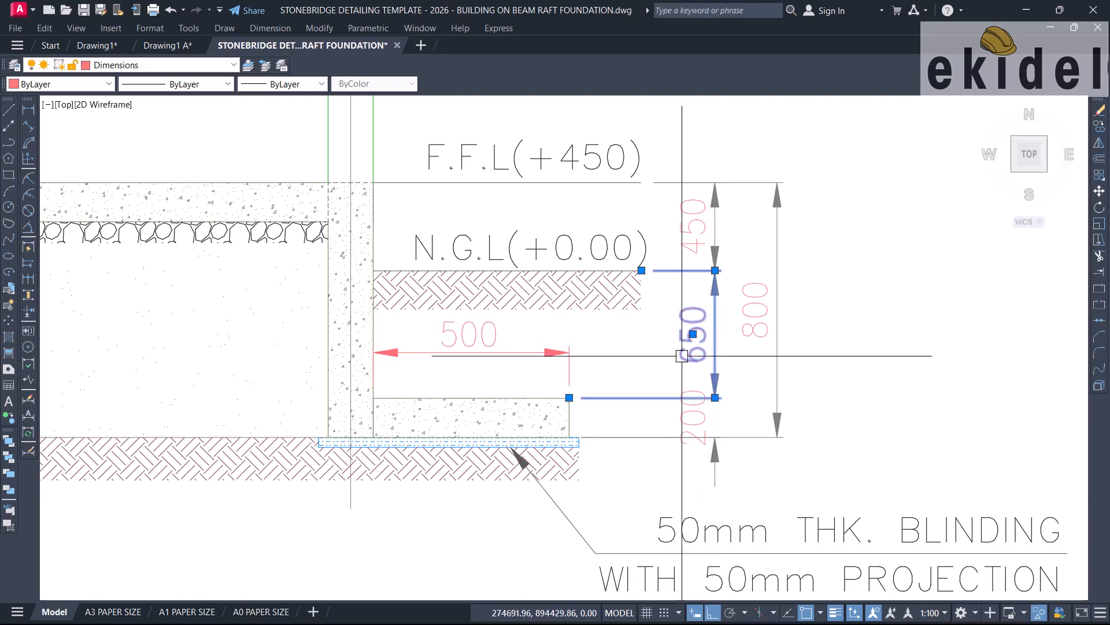
key("Delete")
scroll(754, 347, "down", 4)
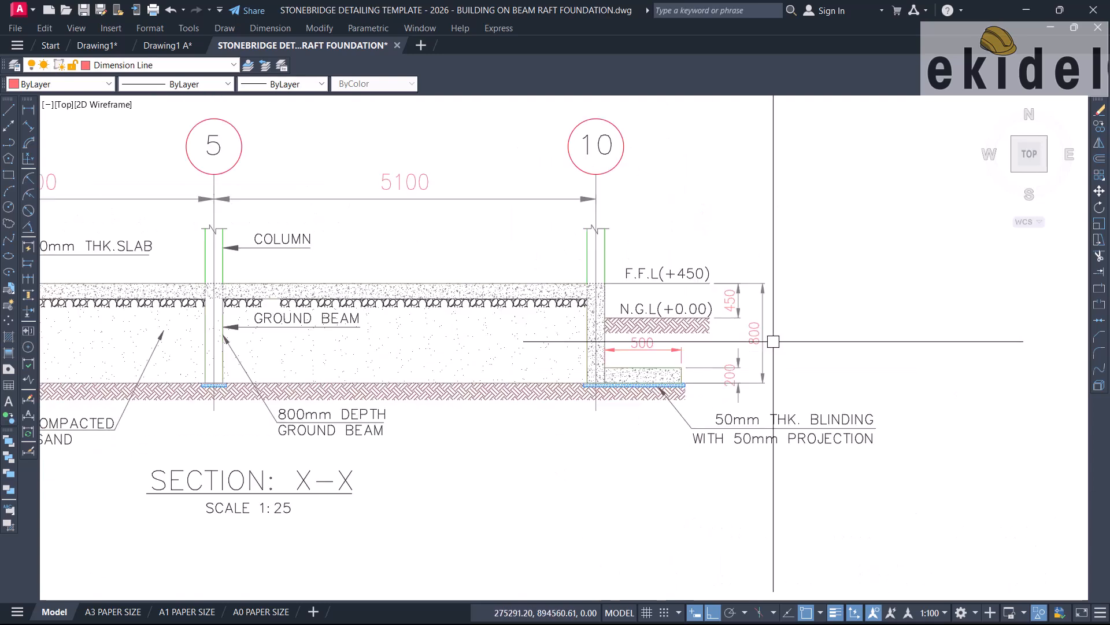
Delete the overall 800 height dimension beside the toe slab at grid 10.
scroll(753, 326, "up", 2)
scroll(778, 323, "down", 2)
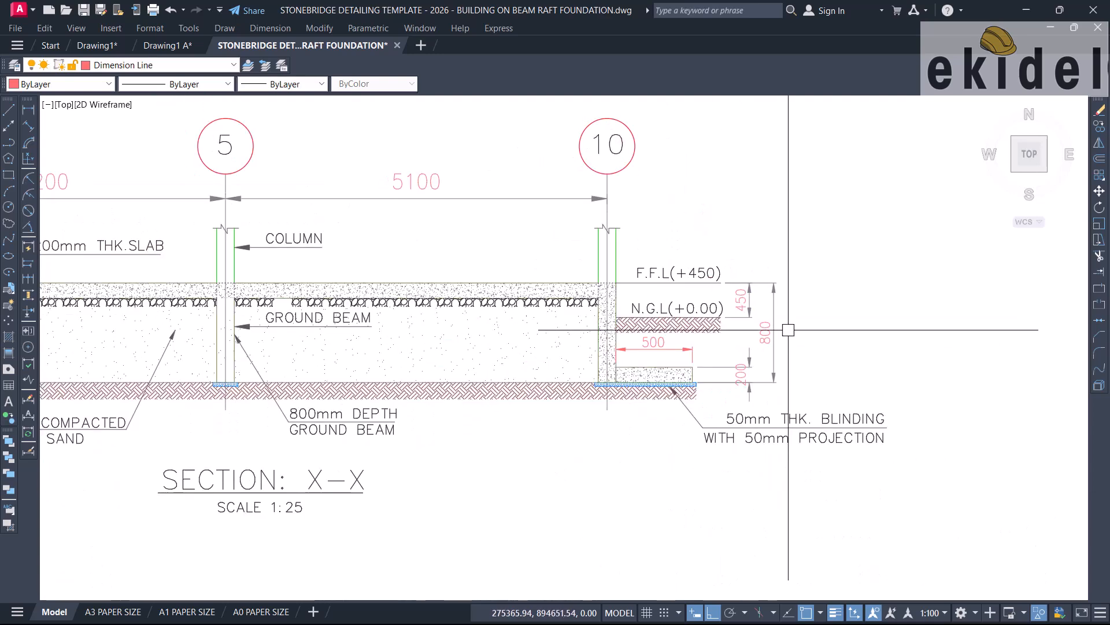
scroll(785, 339, "up", 2)
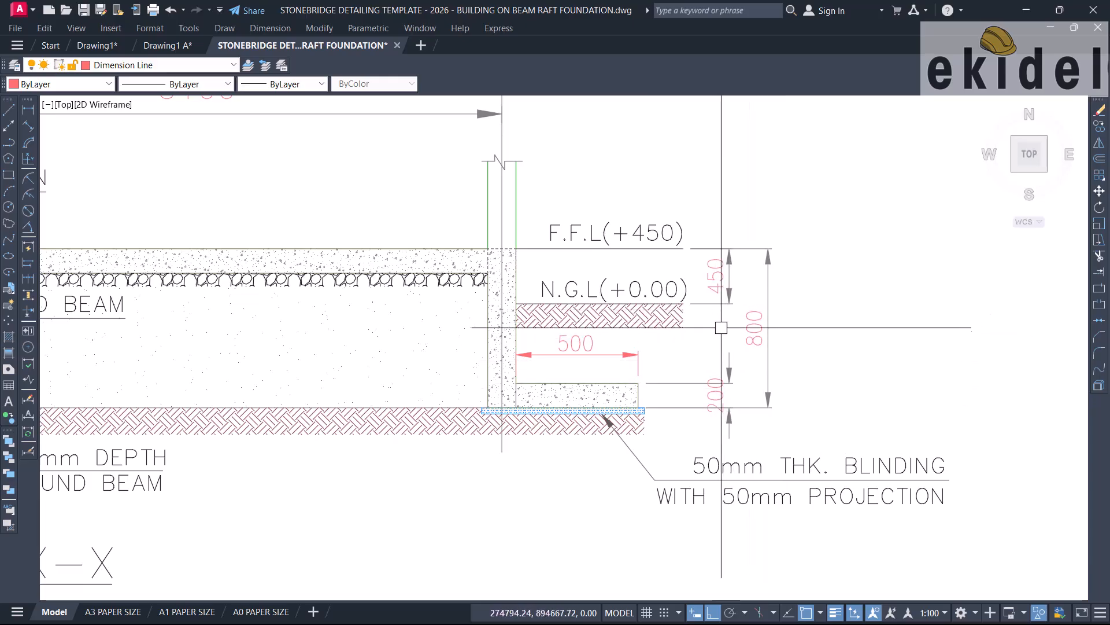
scroll(722, 306, "up", 2)
scroll(722, 270, "down", 3)
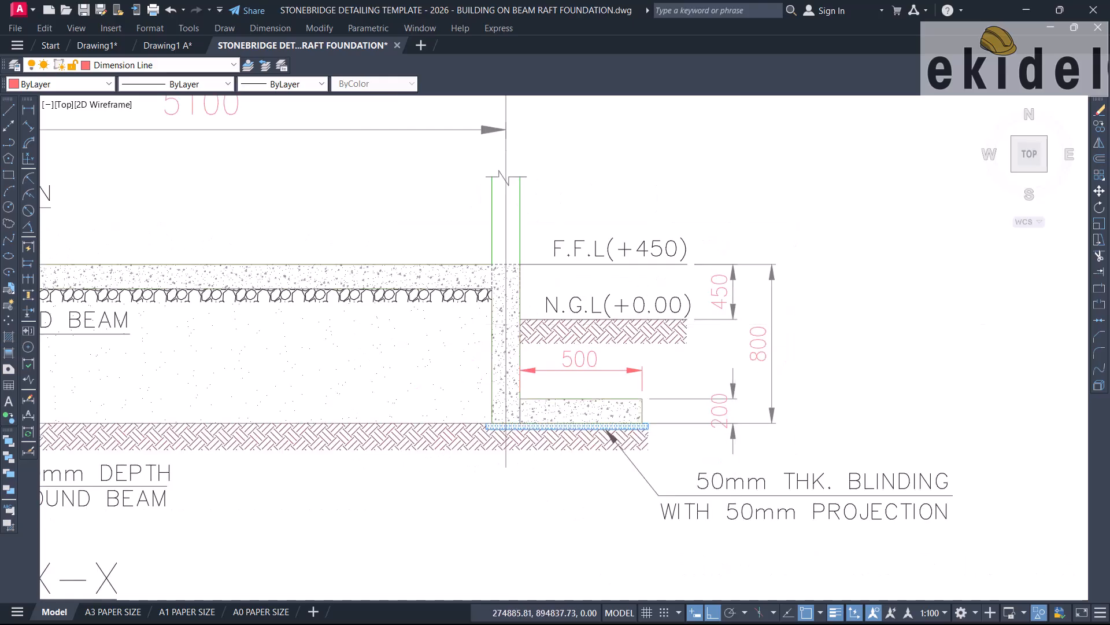
scroll(772, 337, "up", 2)
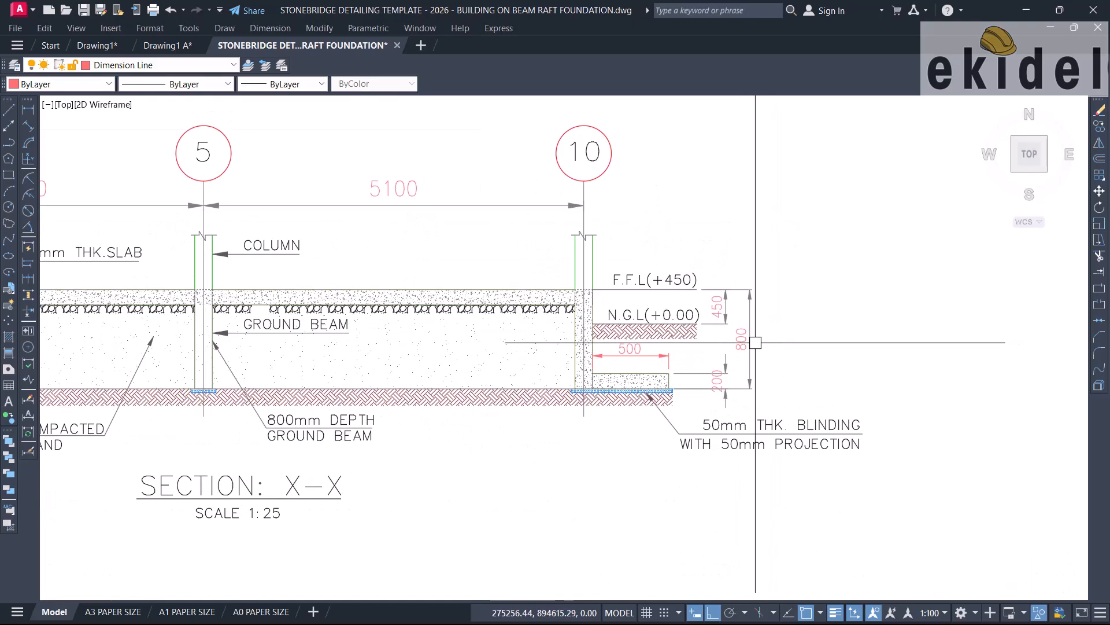
scroll(720, 324, "up", 3)
scroll(787, 280, "down", 6)
scroll(773, 319, "up", 3)
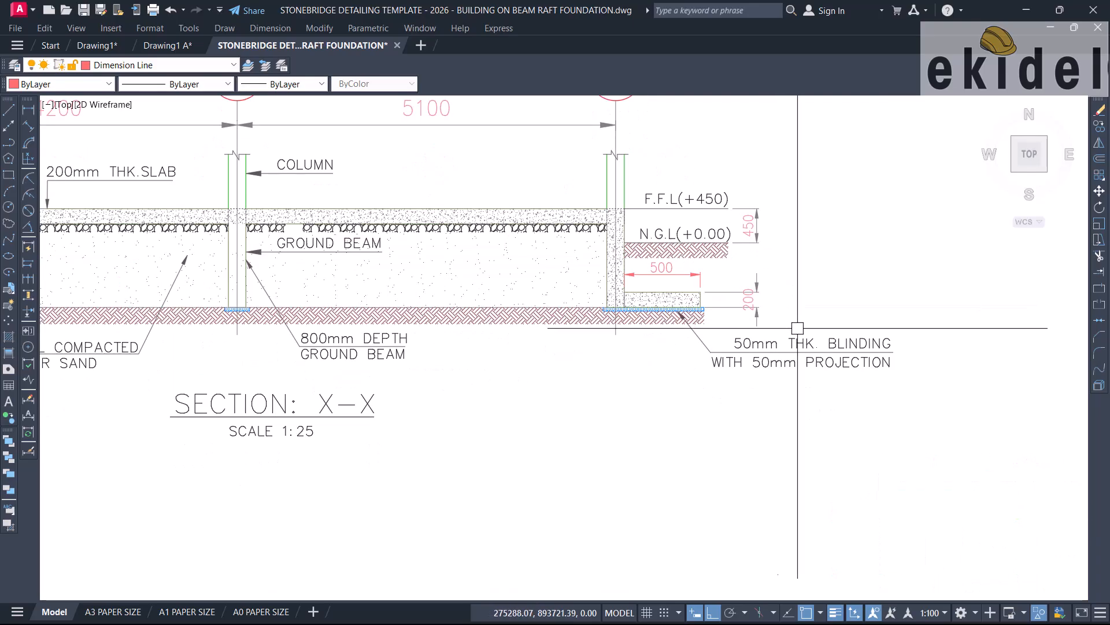
scroll(933, 341, "down", 2)
scroll(789, 324, "up", 4)
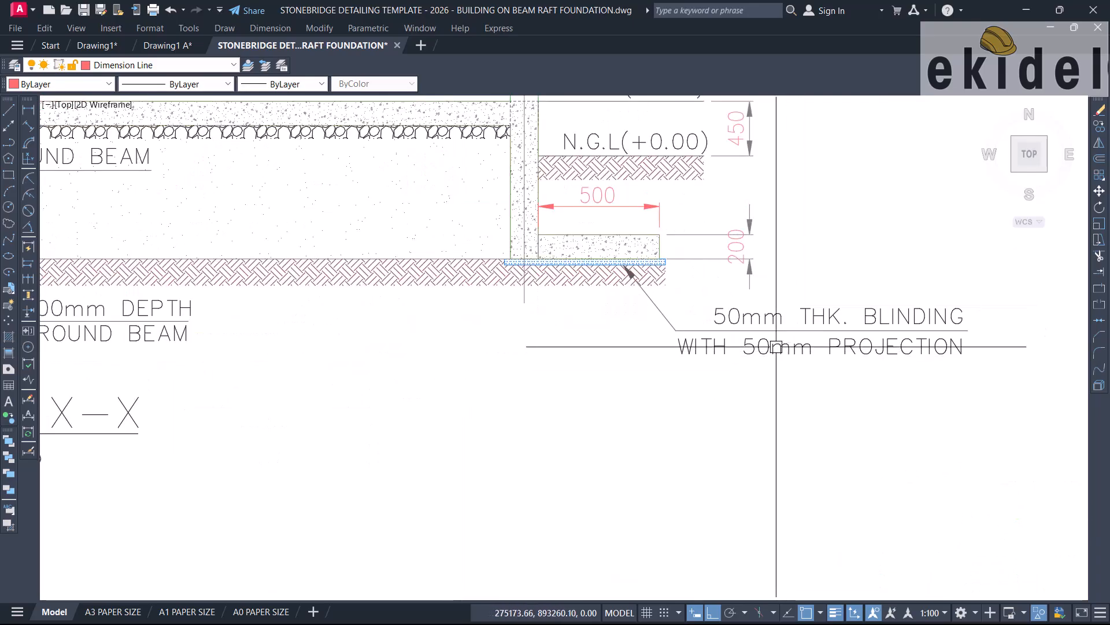
scroll(794, 311, "down", 3)
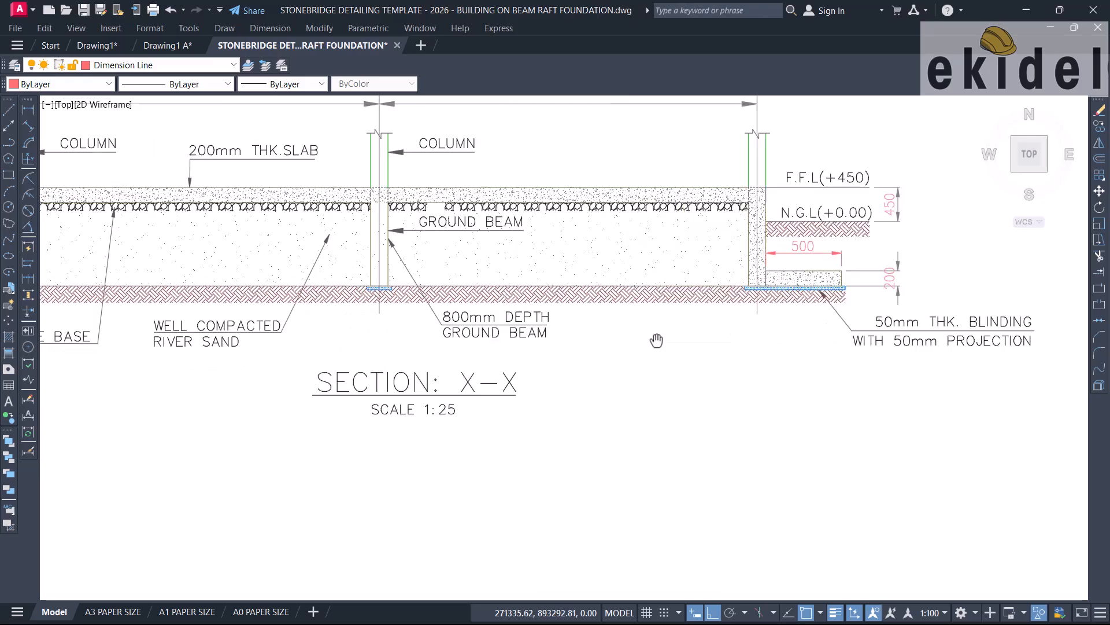
Stretch the end of the stone base hatch near grid 5 to close the gap above the GROUND BEAM label.
scroll(601, 211, "up", 4)
left_click(590, 209)
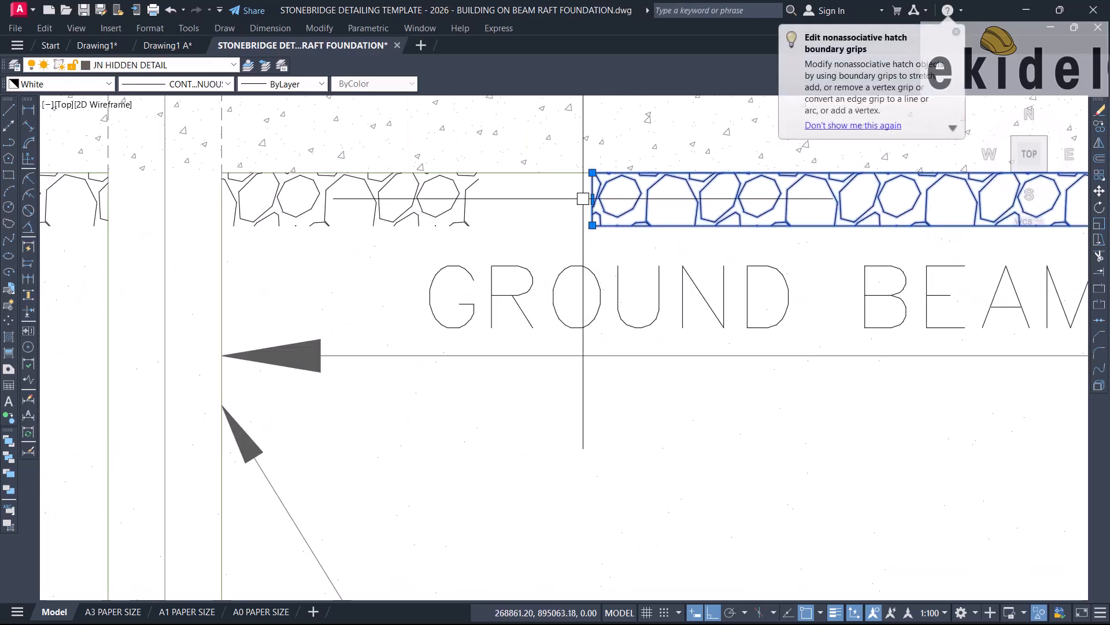
left_click(593, 199)
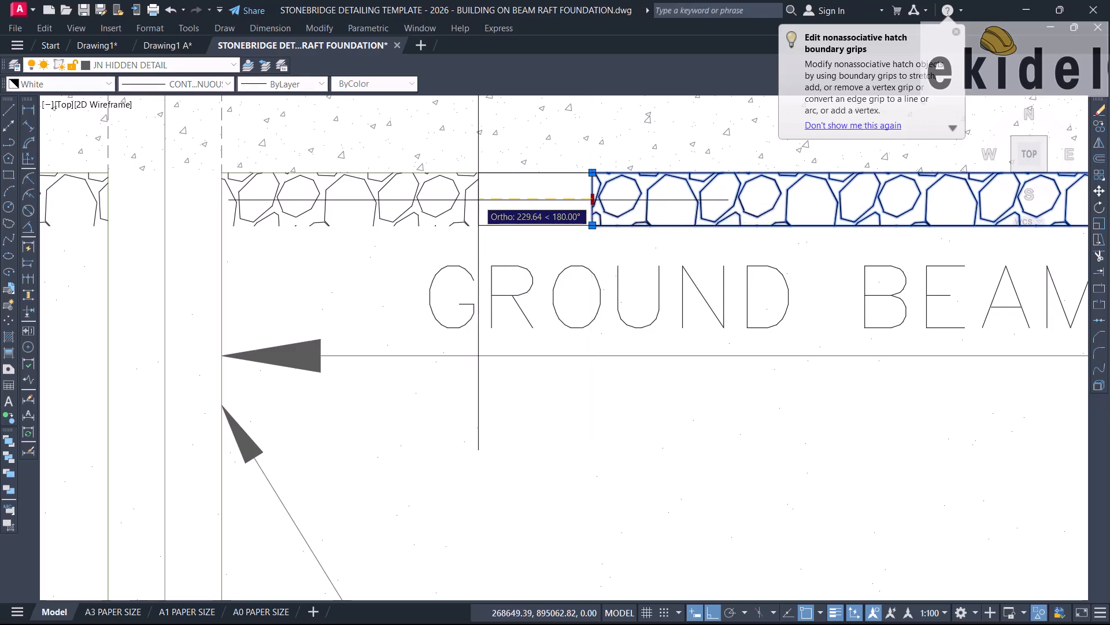
left_click(477, 201)
scroll(478, 200, "down", 8)
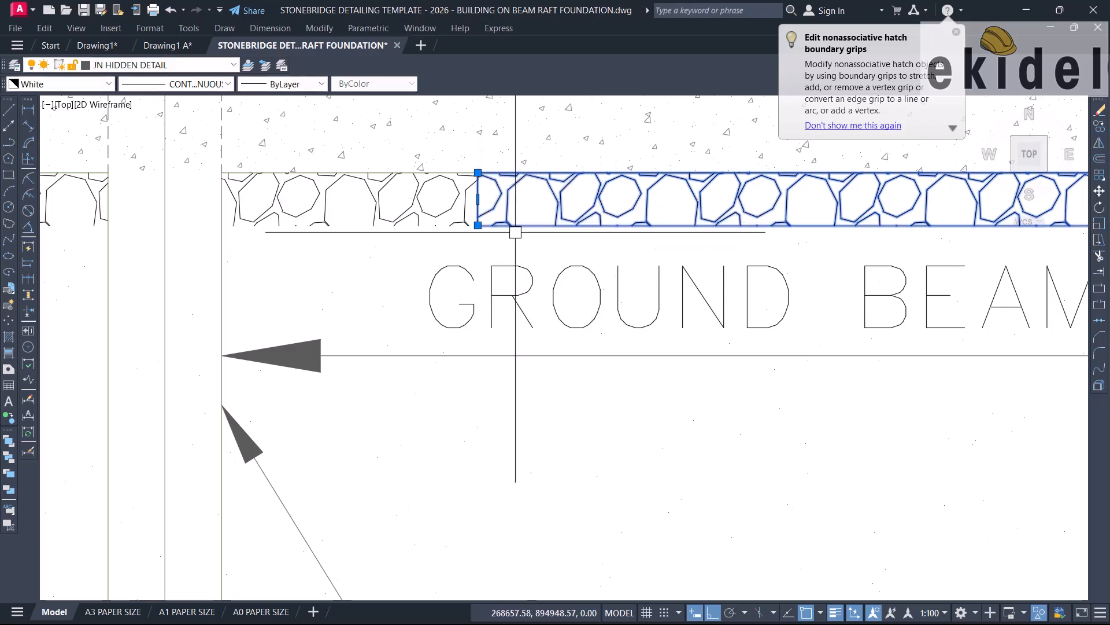
key("Escape")
middle_click_drag(396, 236, 413, 242)
scroll(413, 242, "down", 2)
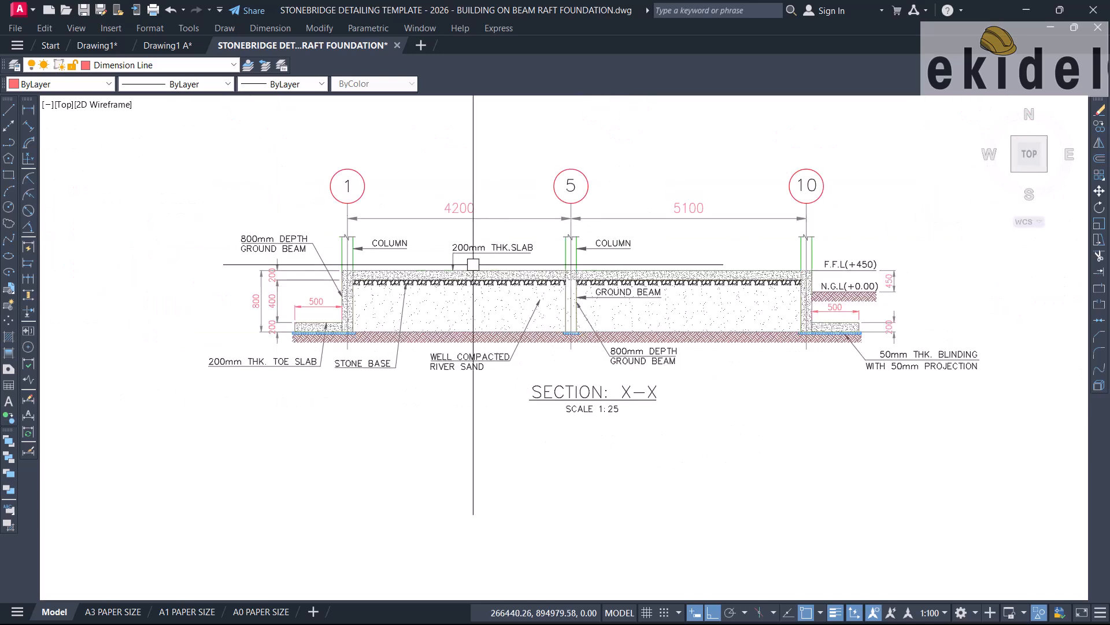
Match the properties of the 450 height dimension onto the 4200 and 5100 grid dimensions.
middle_click_drag(679, 203, 581, 241)
type("MA")
key("Return")
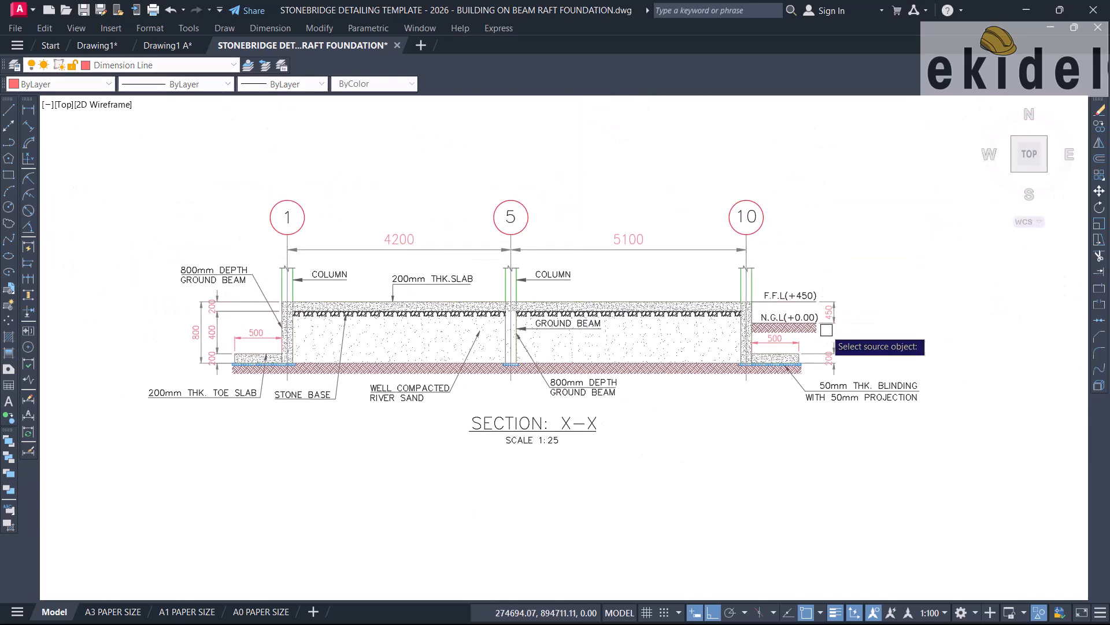
left_click(831, 312)
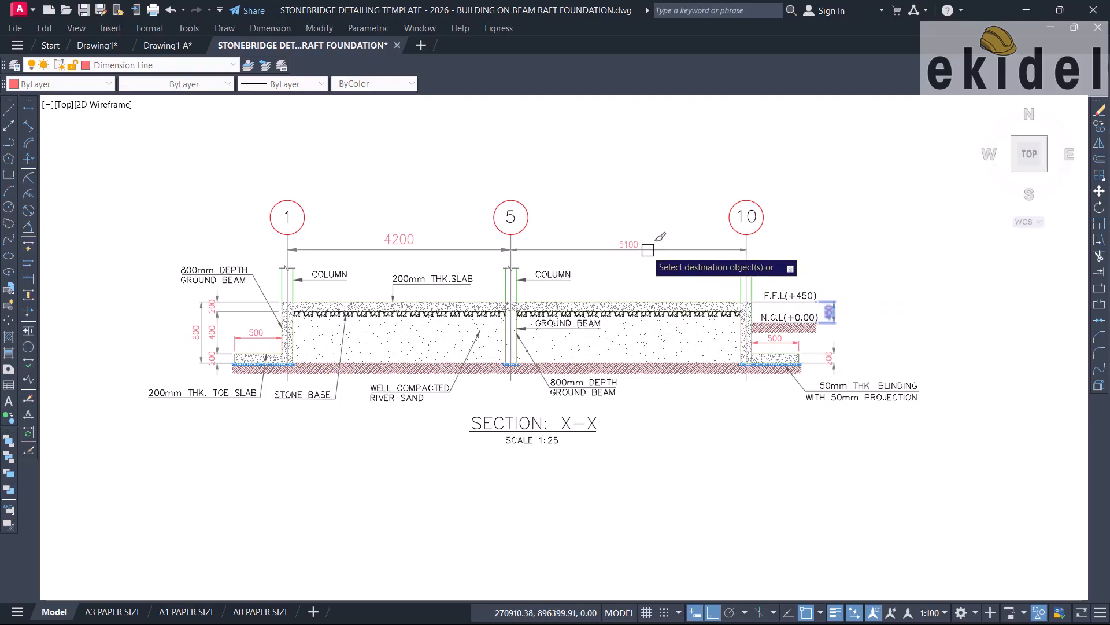
key("Escape")
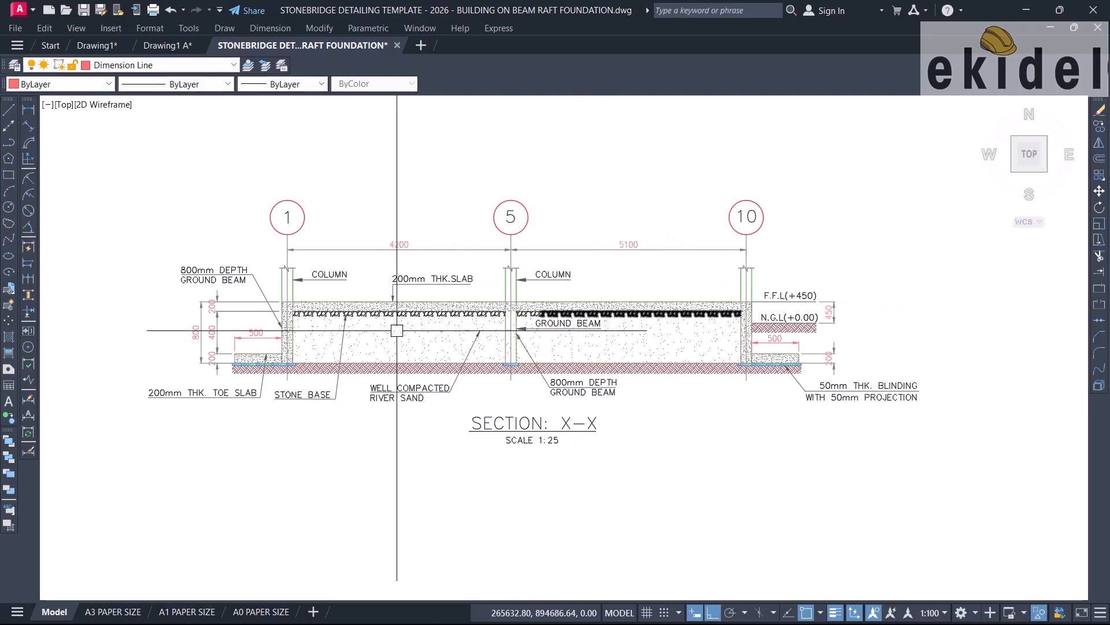
key("Return")
scroll(829, 338, "up", 4)
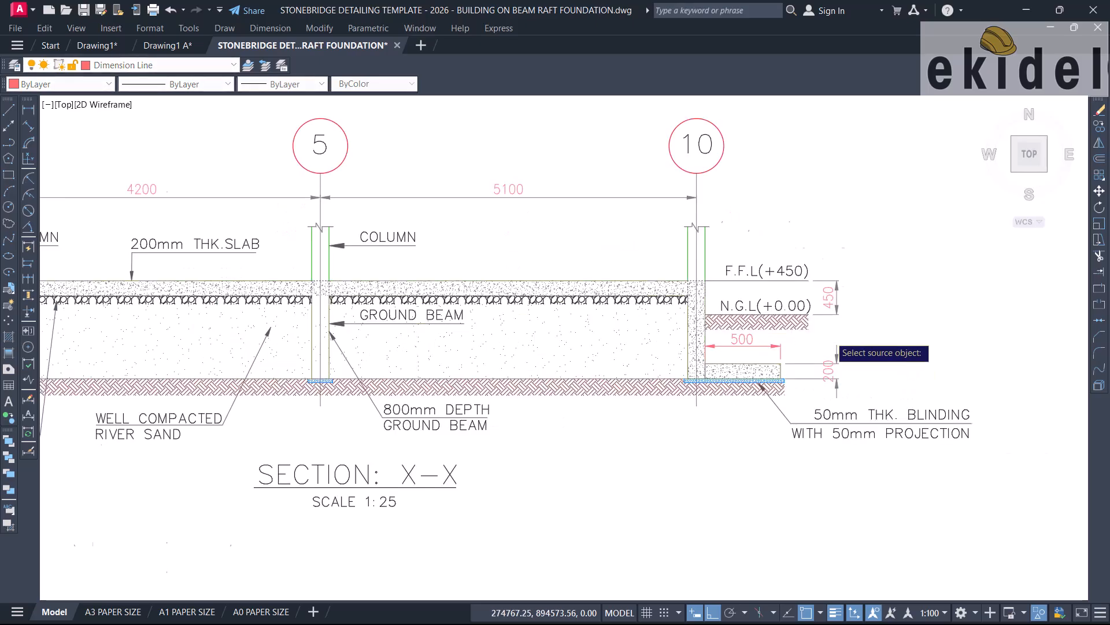
left_click(833, 296)
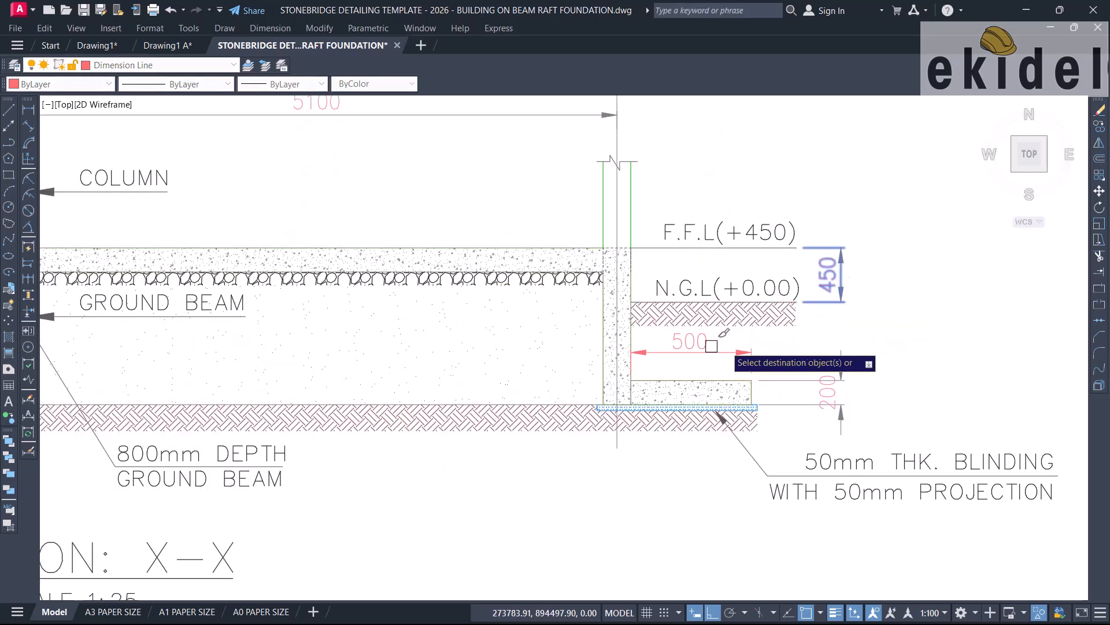
scroll(737, 356, "up", 2)
key("Escape")
left_click(744, 348)
key("Escape")
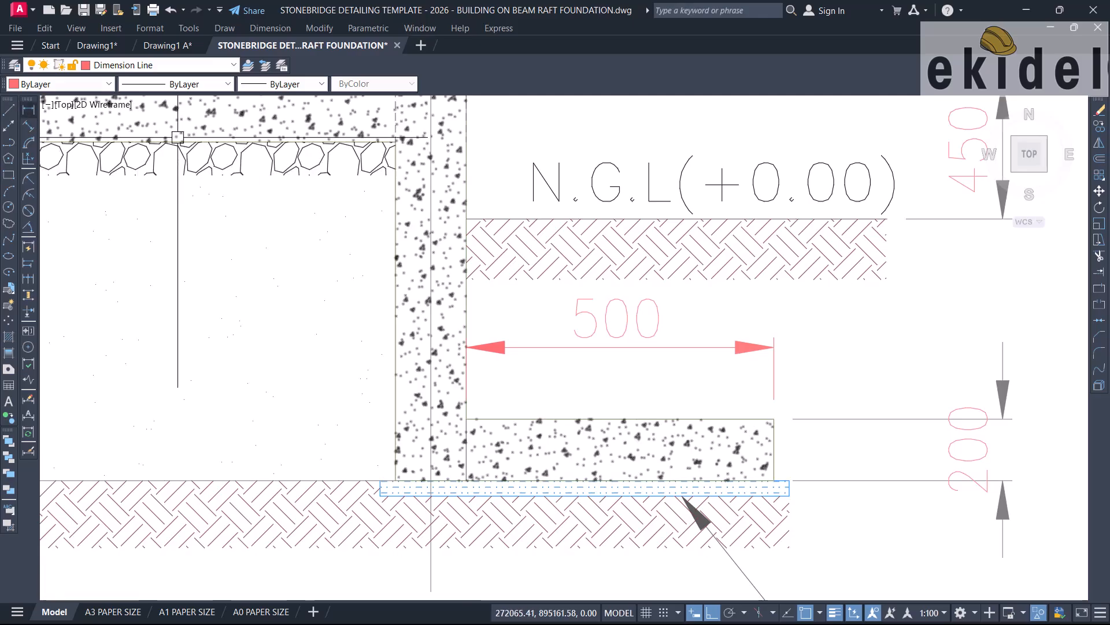
Add a linear dimension across the top of the toe slab at grid 10, just below the old 500 dimension.
left_click(27, 109)
left_click(467, 417)
left_click(776, 425)
left_click(720, 370)
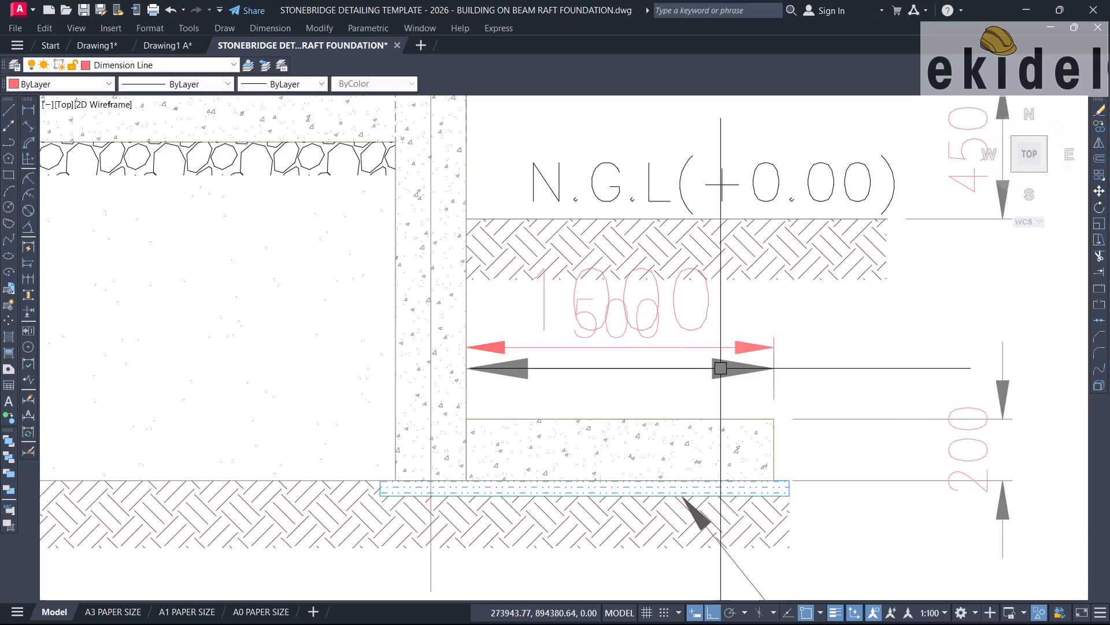
Match the properties of the 200 toe slab thickness dimension onto the new toe slab length dimension at grid 10.
type("MA")
key("Return")
scroll(692, 390, "down", 2)
left_click(826, 418)
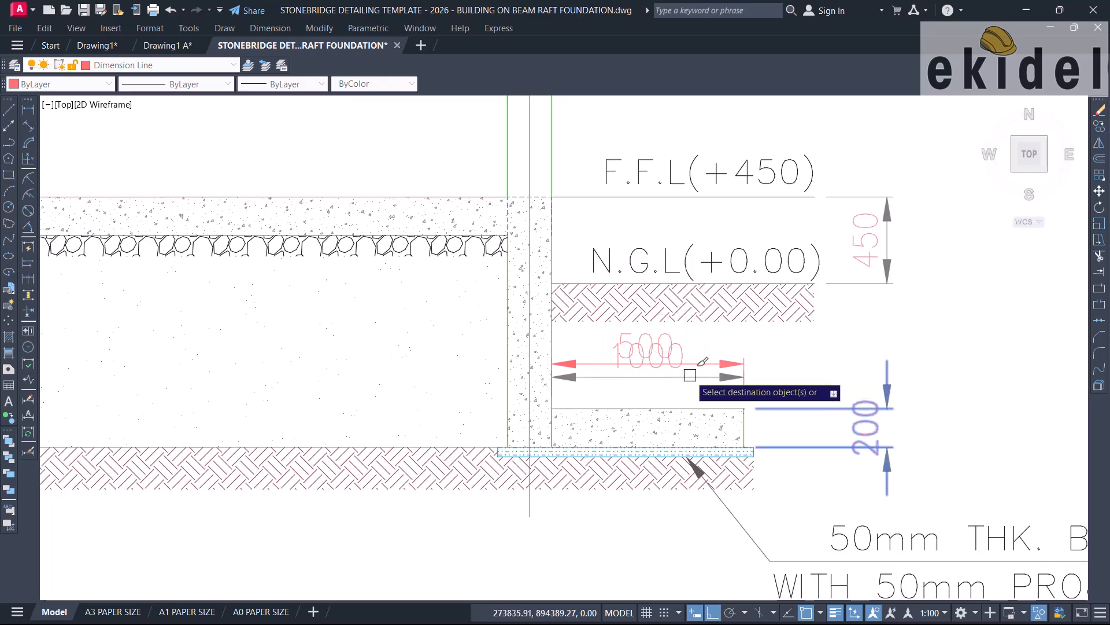
scroll(674, 365, "up", 2)
key("Return")
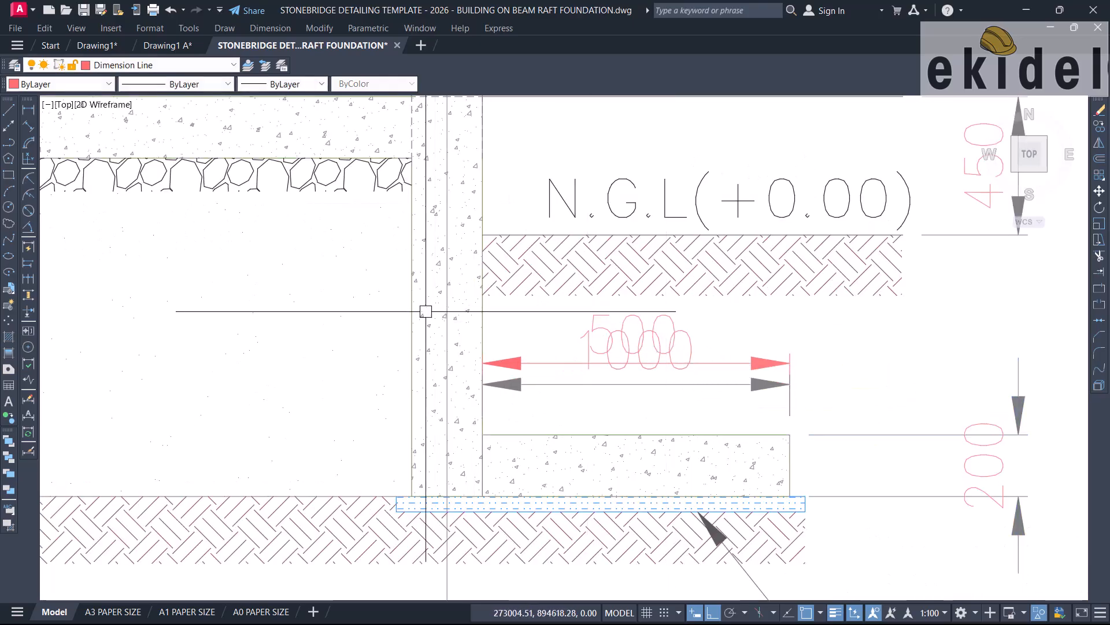
Delete the old red-arrowed 500 dimension above the toe slab at grid 10.
left_click(375, 307)
left_click(879, 372)
key("Delete")
Override the new toe slab length dimension's text with 500 and delete the leftover red extension line at its end.
left_click(701, 351)
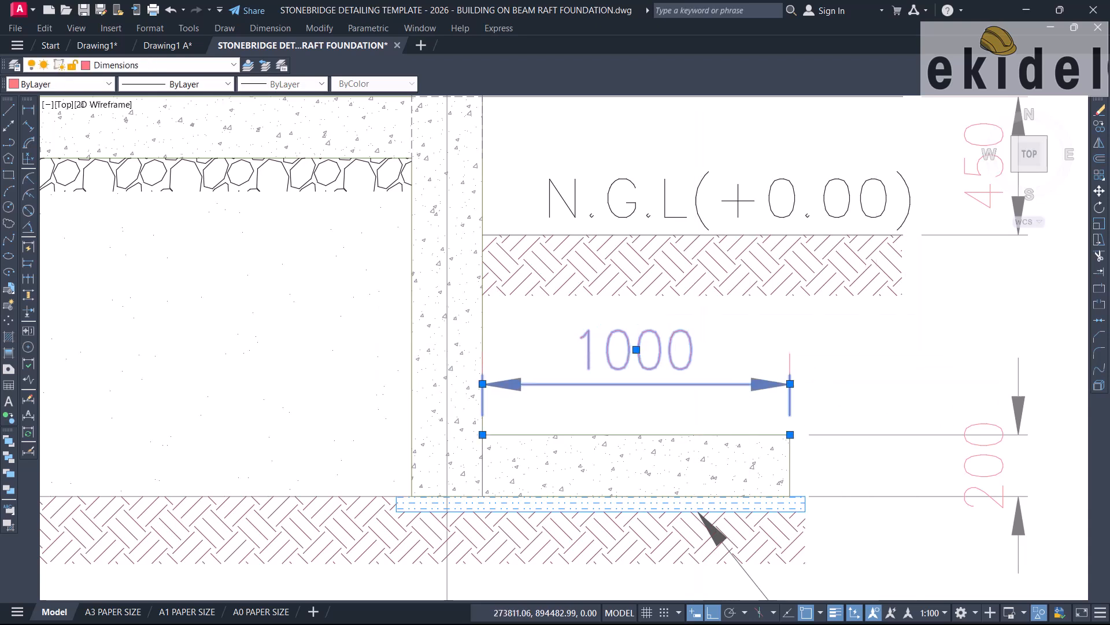
double_click(631, 359)
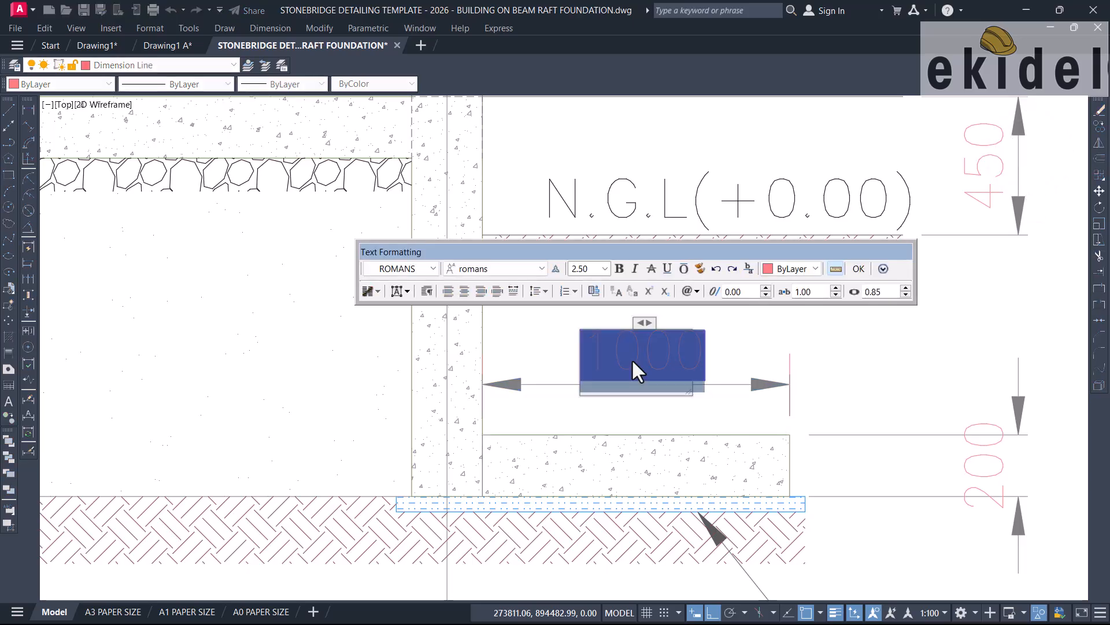
type("5")
left_click(745, 342)
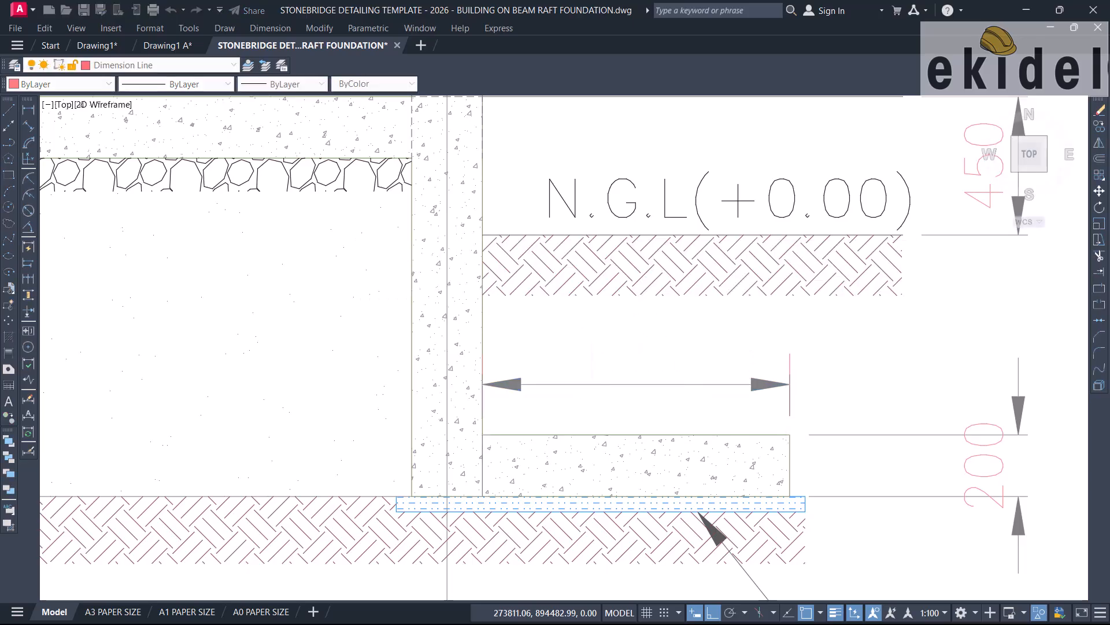
left_click(791, 355)
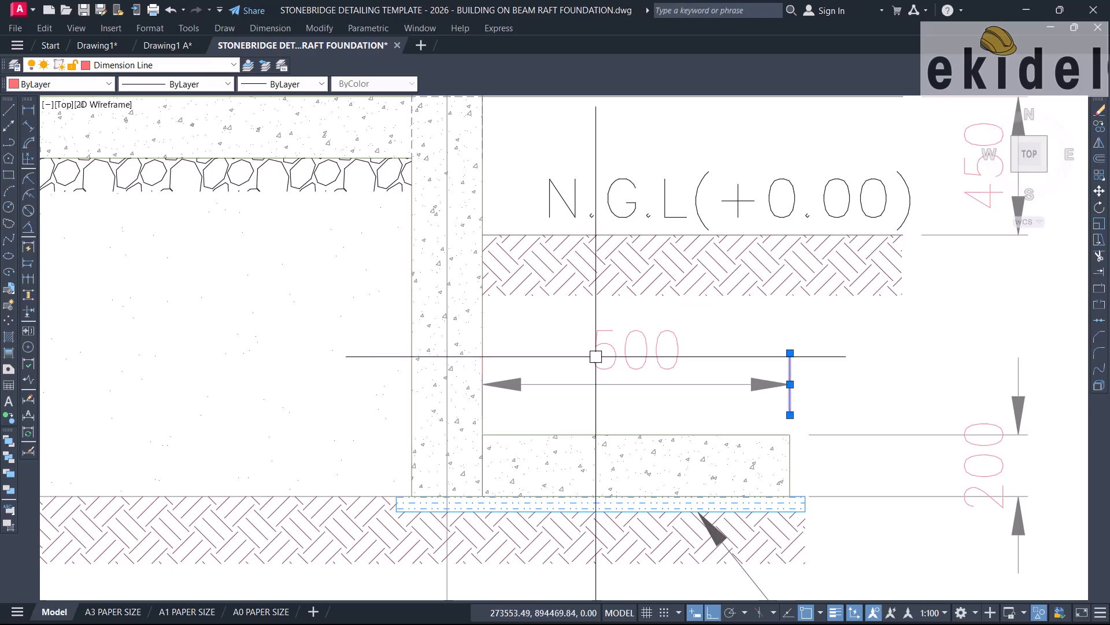
key("Delete")
Copy the 500 dimension from the toe slab at grid 10 onto the toe slab at grid 1, aligned with the beam's outer face.
left_click(636, 349)
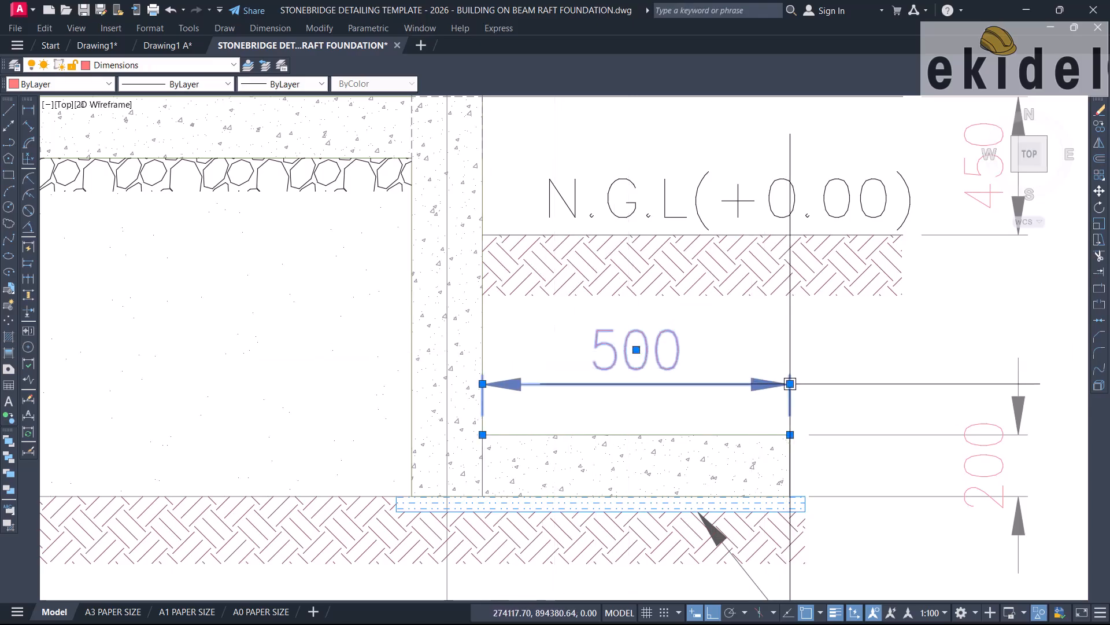
scroll(791, 382, "up", 4)
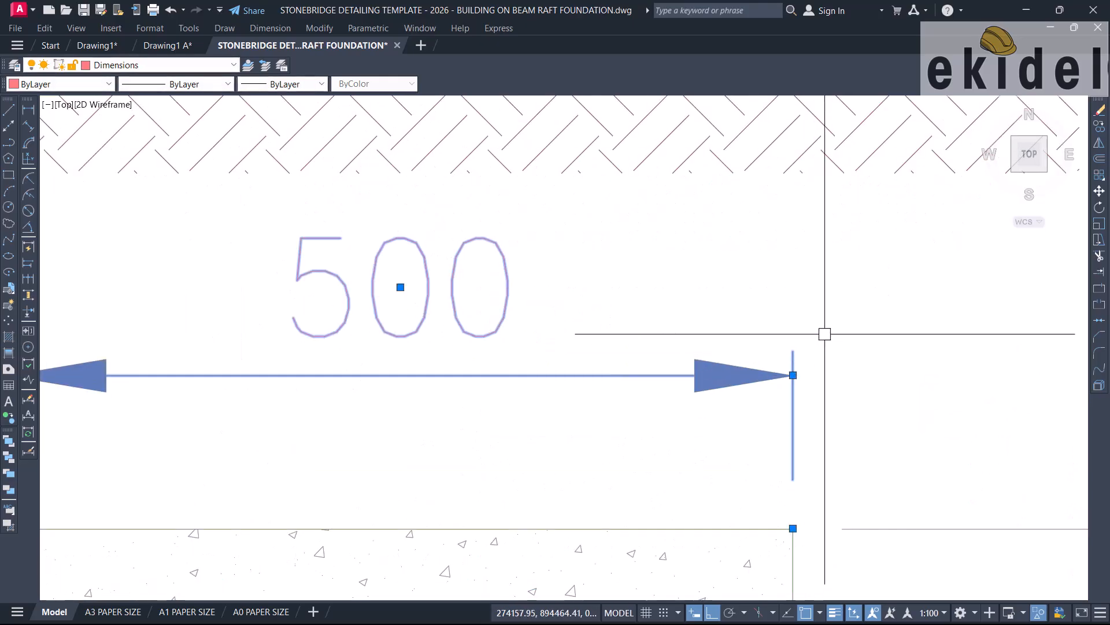
type("co")
key("Return")
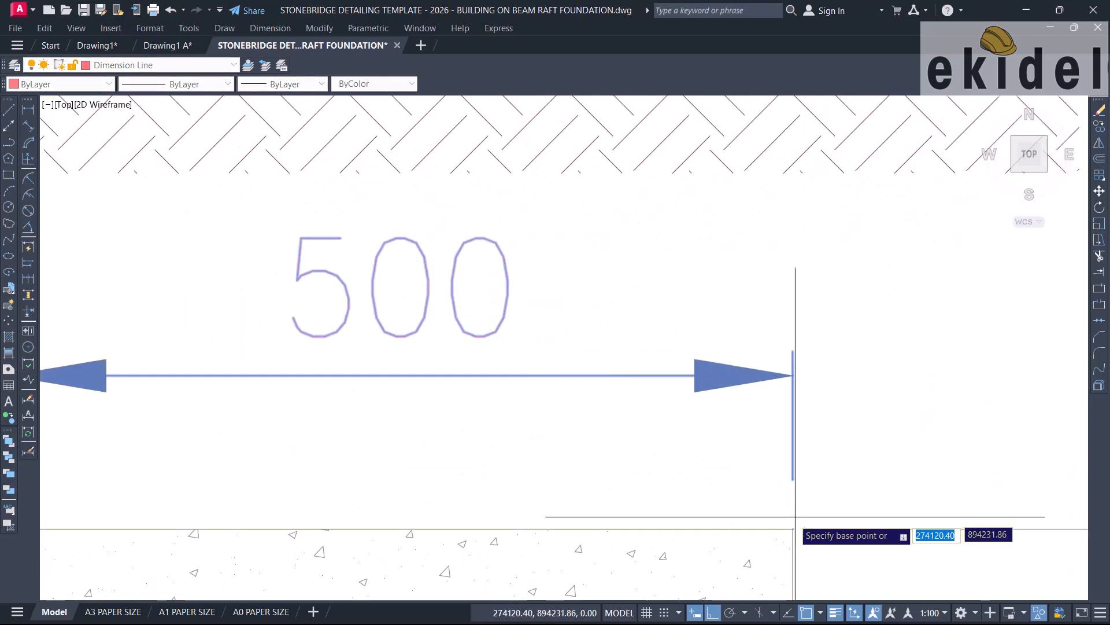
left_click(793, 529)
scroll(823, 416, "down", 12)
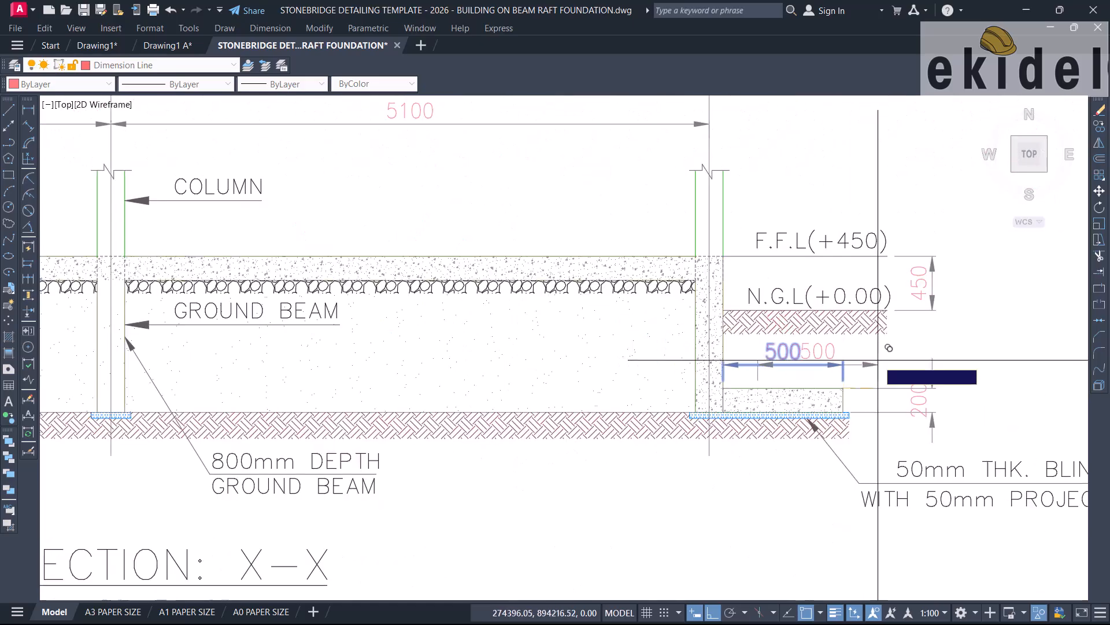
scroll(347, 359, "up", 10)
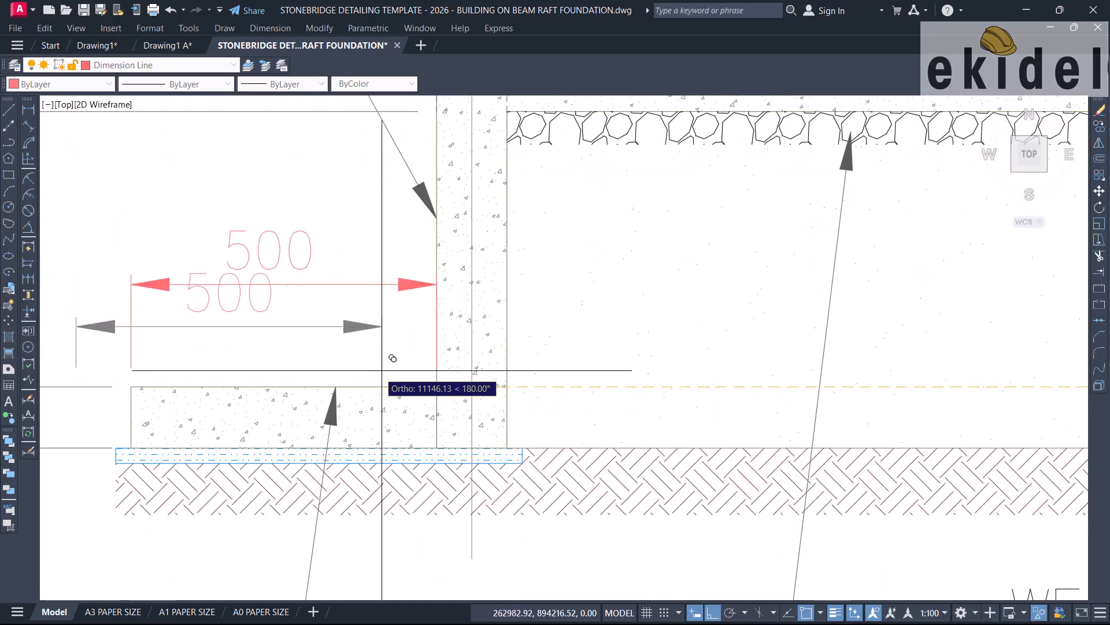
left_click(436, 386)
key("Escape")
Delete the old red-arrowed 500 dimension and its leftover extension line above the toe slab at grid 1.
left_click(104, 216)
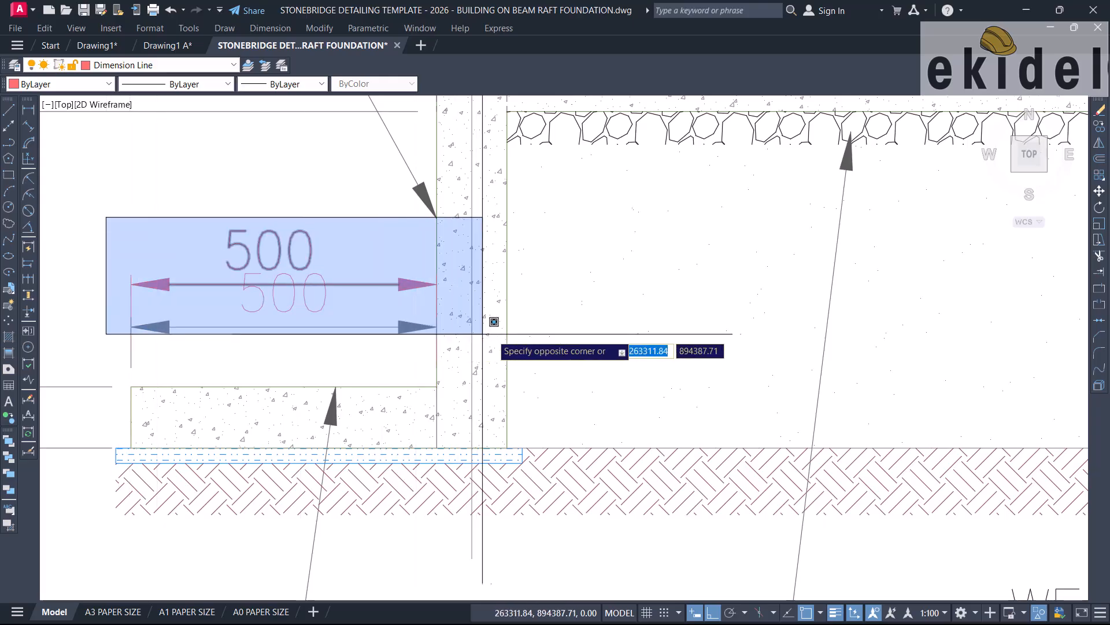
left_click(508, 341)
key("Delete")
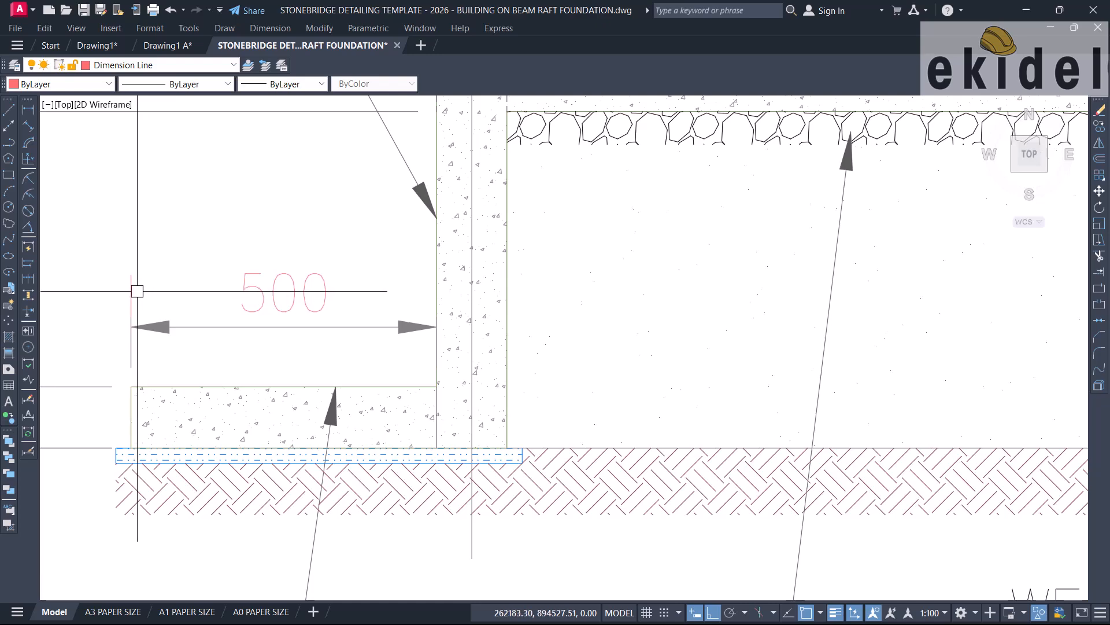
key("Delete")
key("Escape")
scroll(437, 311, "down", 6)
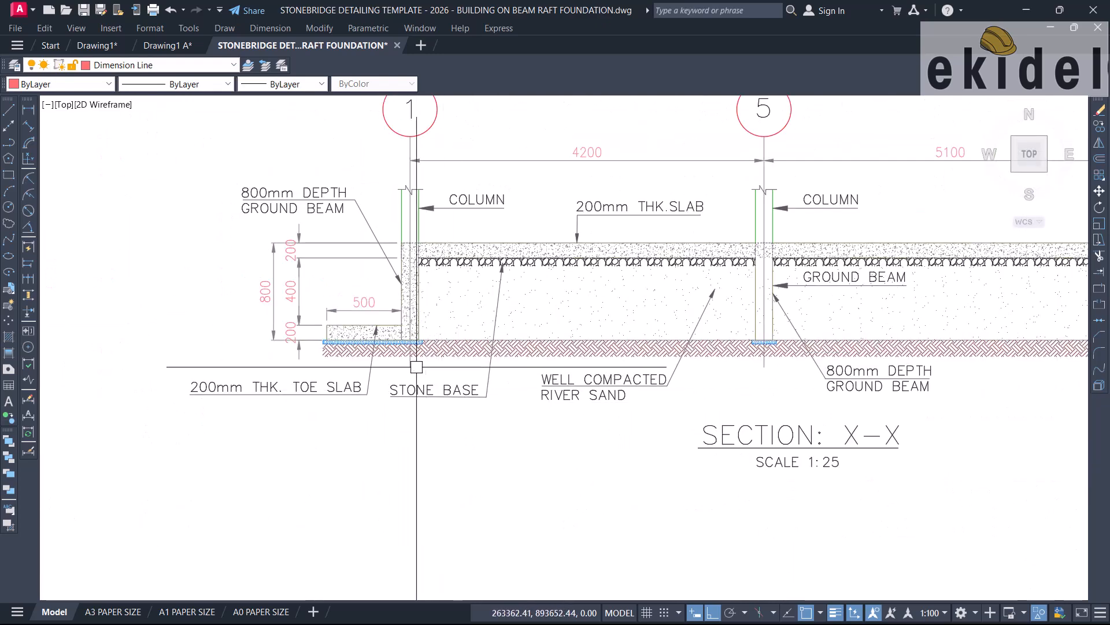
Move the finished Section X-X detail from above the smaller raft foundation plan to just below that plan.
scroll(296, 272, "down", 6)
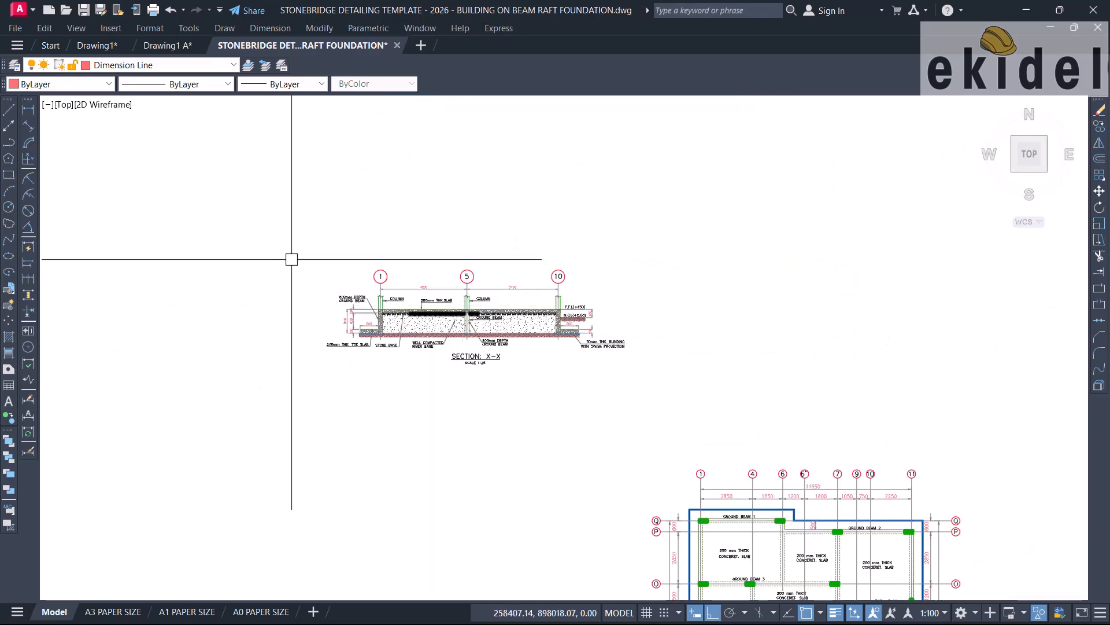
left_click(277, 223)
scroll(666, 382, "up", 3)
left_click(666, 390)
key("m")
key("Return")
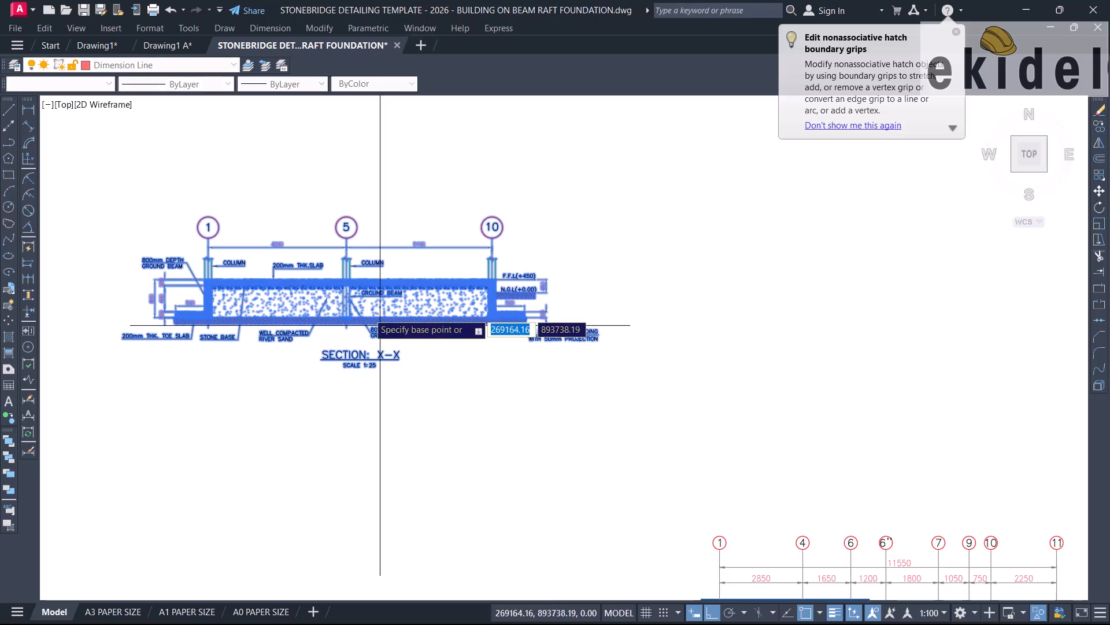
left_click(376, 328)
scroll(371, 240, "down", 5)
key("F8")
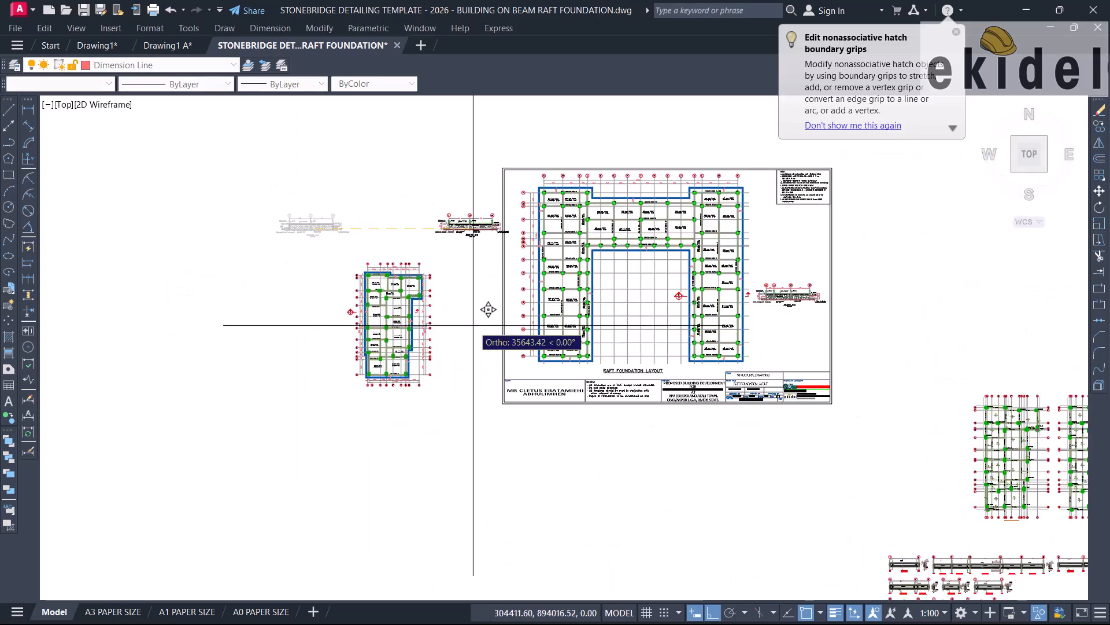
scroll(449, 404, "up", 3)
left_click(443, 416)
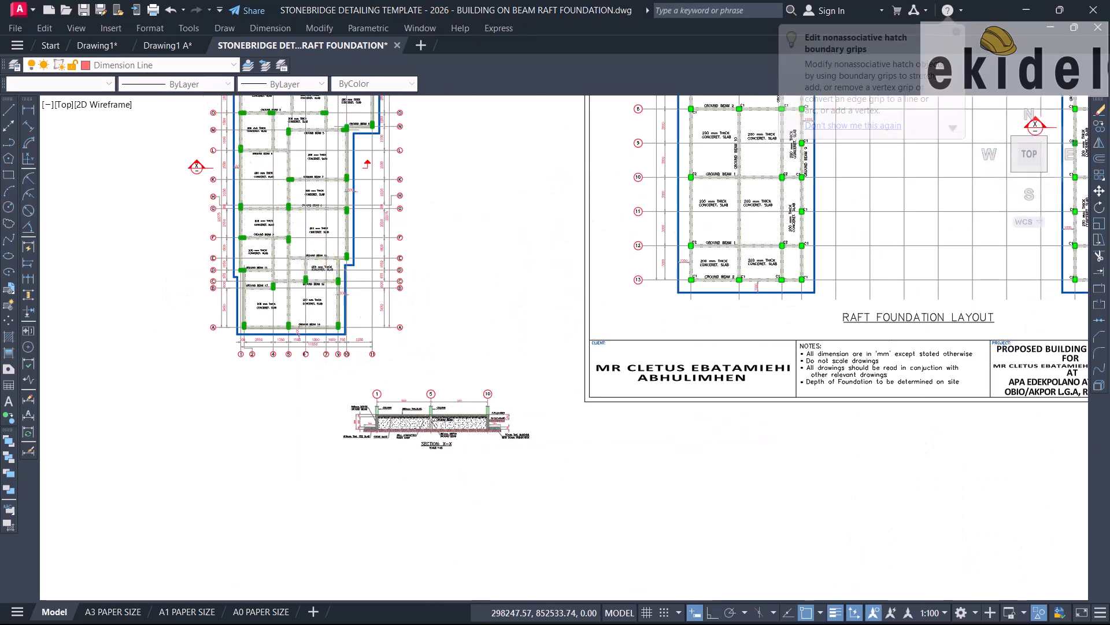
Move the large raft foundation layout sheet, with its plan and section detail, upward to clear space beside the smaller plan.
scroll(433, 462, "down", 5)
left_click(376, 233)
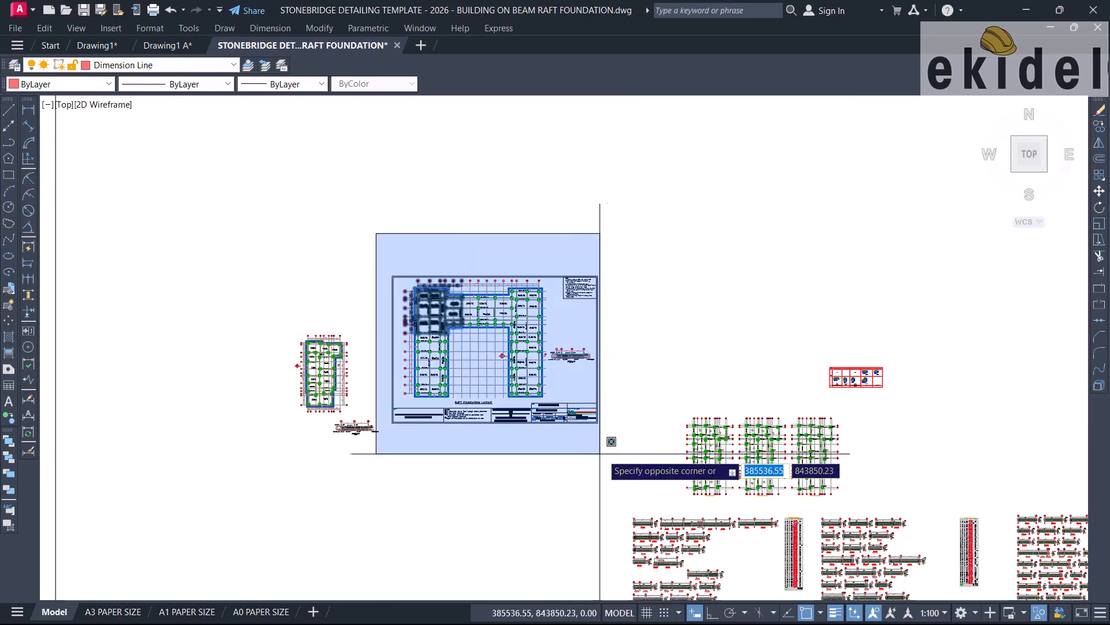
left_click(620, 445)
type("m")
key("space")
left_click(536, 422)
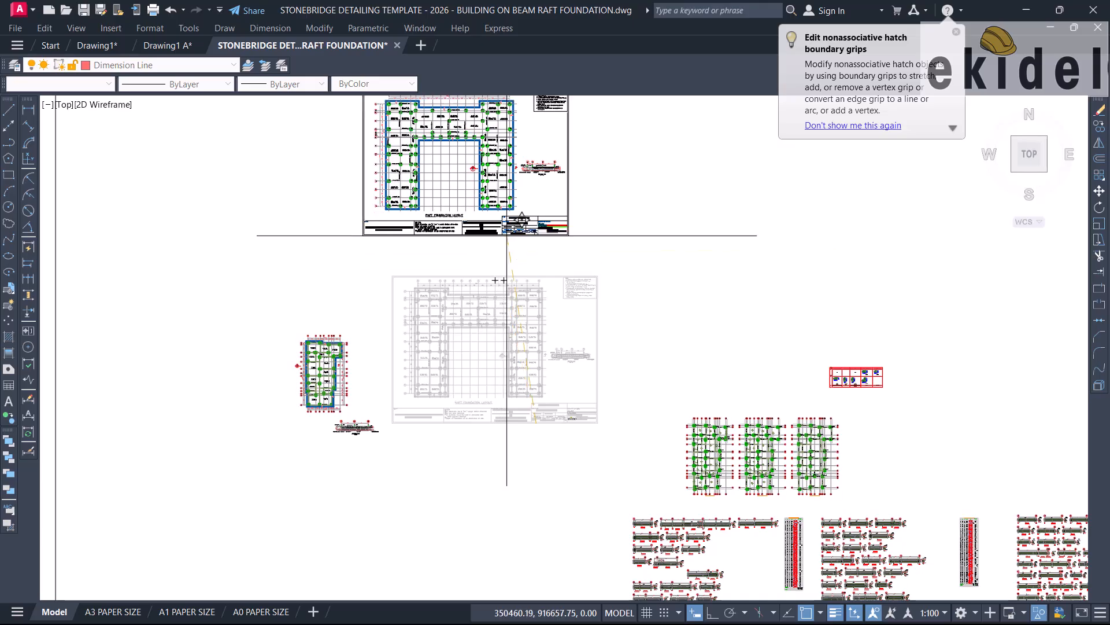
left_click(507, 235)
Copy the sheet border, title block and RAFT FOUNDATION LAYOUT title to the empty space beside the smaller raft plan.
scroll(364, 387, "up", 4)
scroll(428, 417, "down", 3)
middle_click_drag(428, 416, 391, 564)
scroll(628, 327, "up", 2)
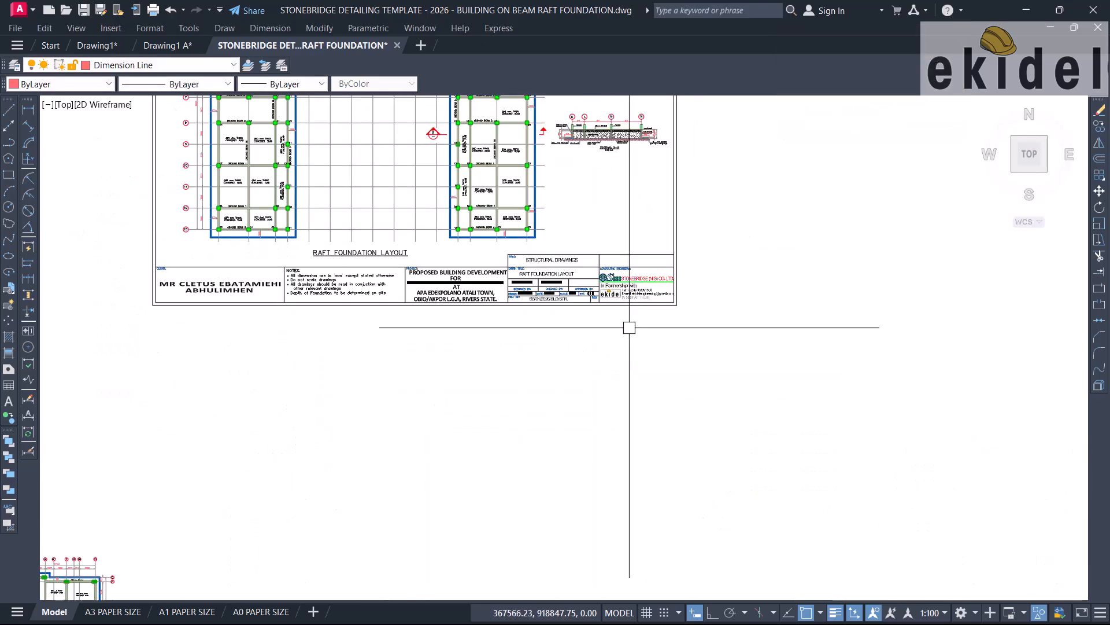
left_click(705, 250)
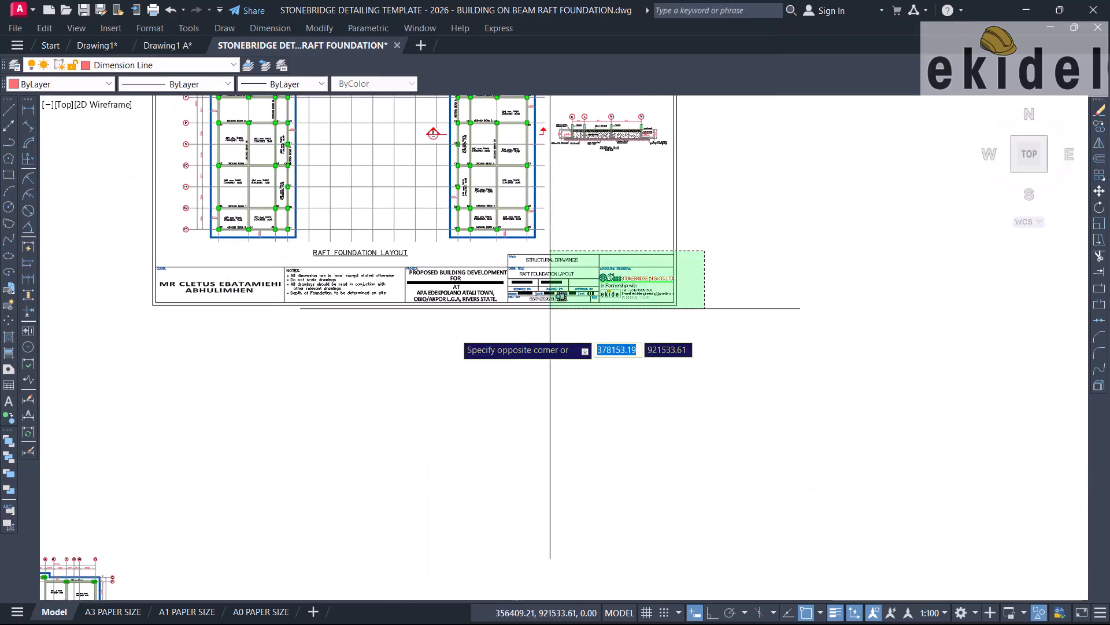
left_click(153, 343)
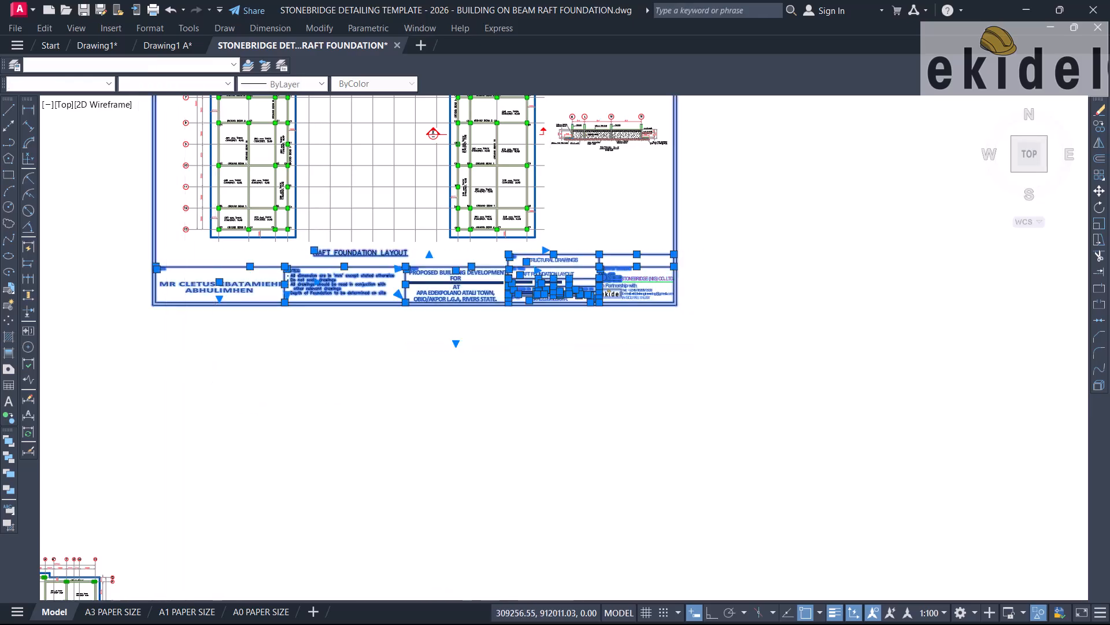
type("co")
key("space")
left_click(375, 304)
scroll(379, 299, "down", 10)
scroll(384, 358, "up", 8)
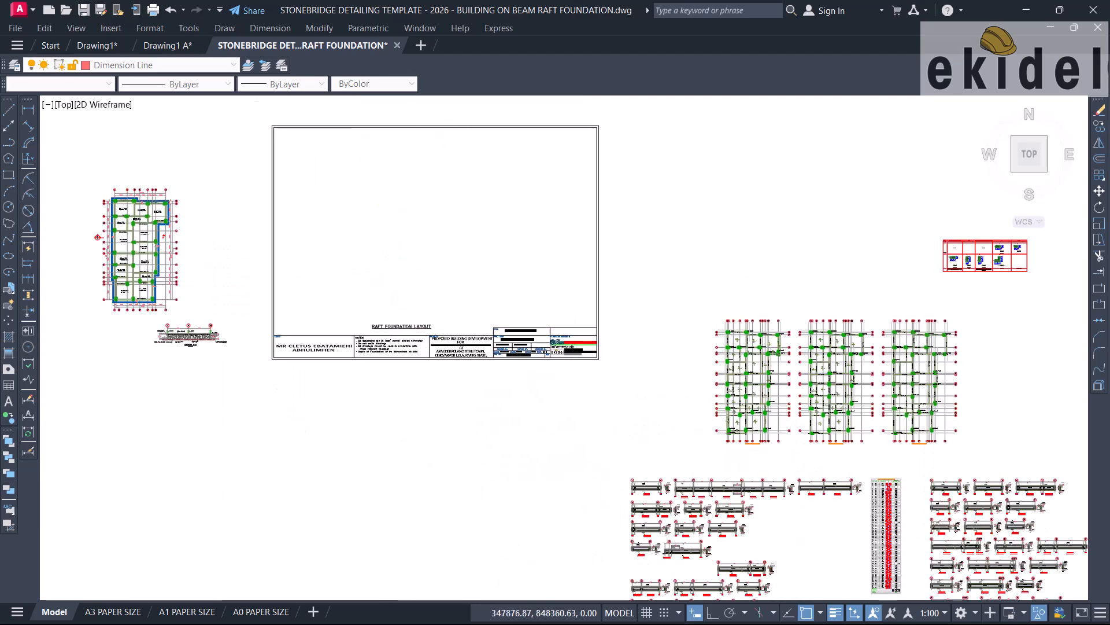
left_click(411, 357)
Move the smaller raft foundation plan into the copied sheet border, leaving its section detail outside.
scroll(294, 304, "down", 2)
scroll(133, 211, "up", 2)
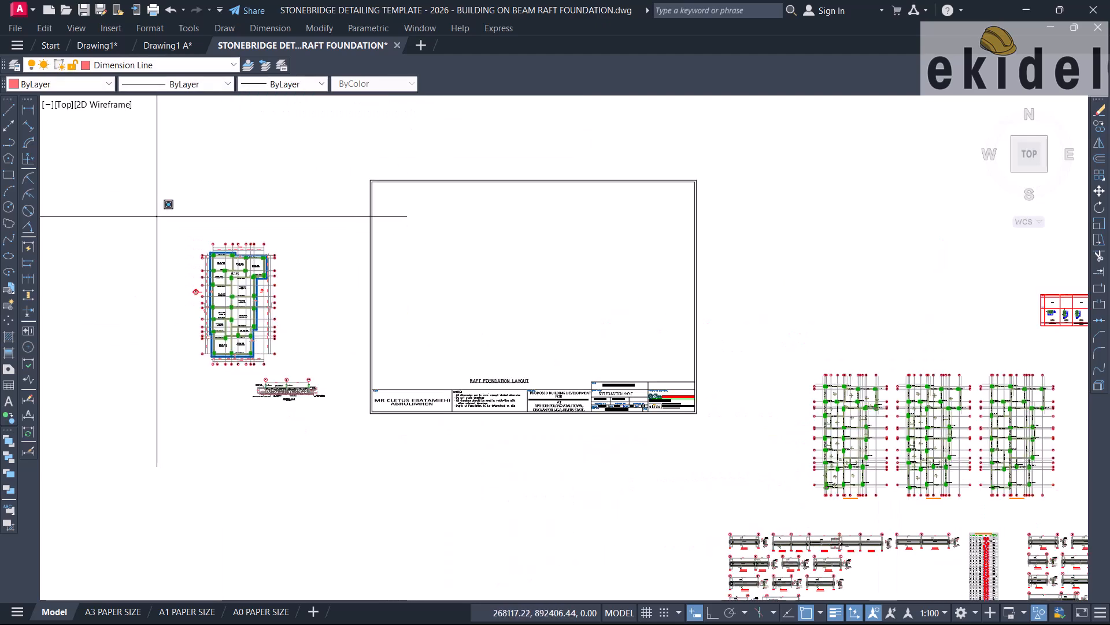
left_click(157, 215)
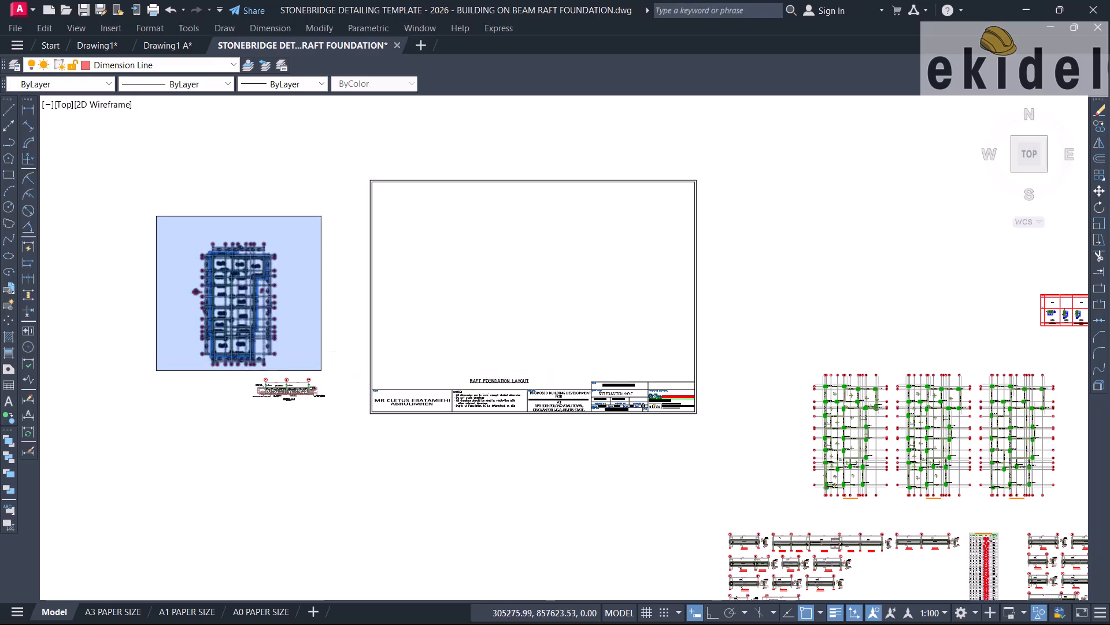
left_click(321, 370)
type("m")
key("Return")
left_click(234, 327)
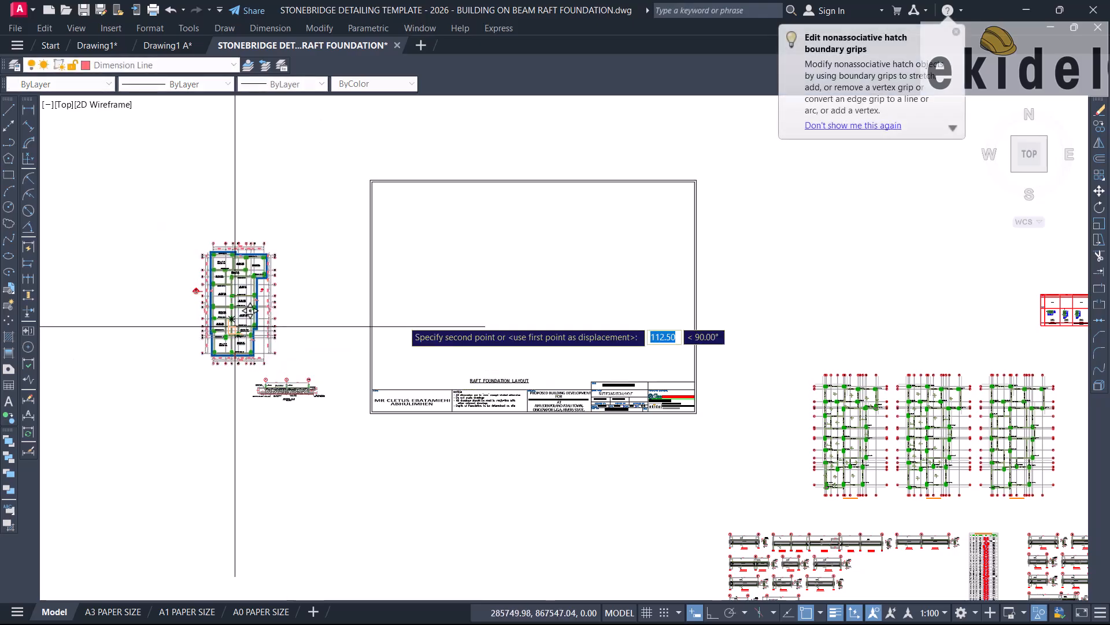
scroll(447, 296, "up", 4)
middle_click_drag(447, 296, 360, 323)
scroll(361, 322, "down", 2)
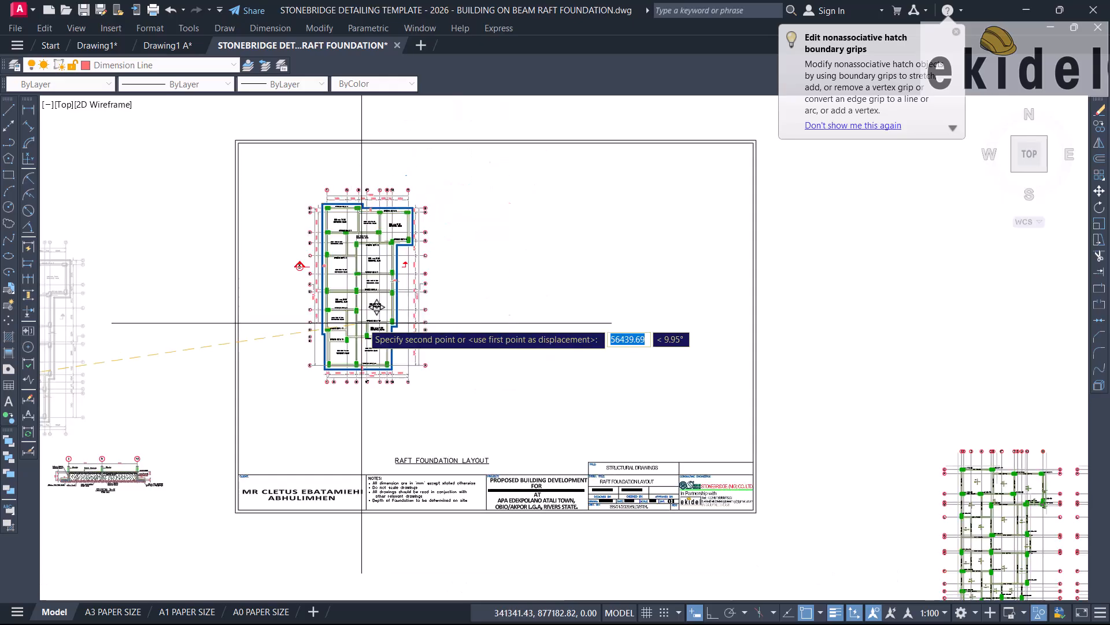
left_click(450, 324)
Move the RAFT FOUNDATION LAYOUT title to just beneath the plan in the copied sheet.
scroll(446, 290, "down", 2)
scroll(475, 382, "up", 2)
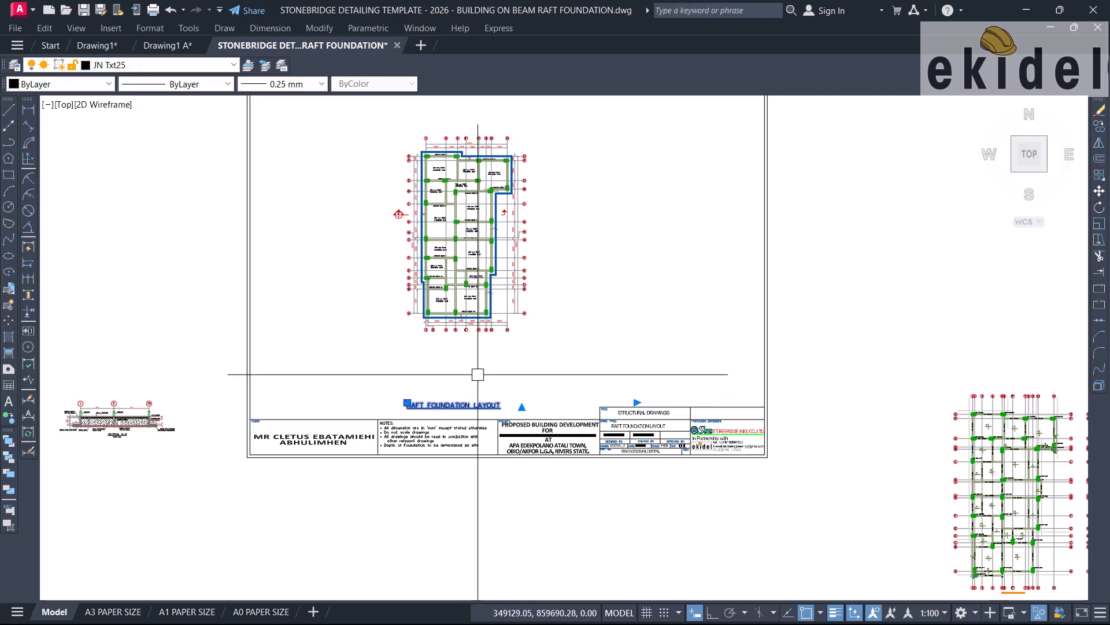
left_click(477, 394)
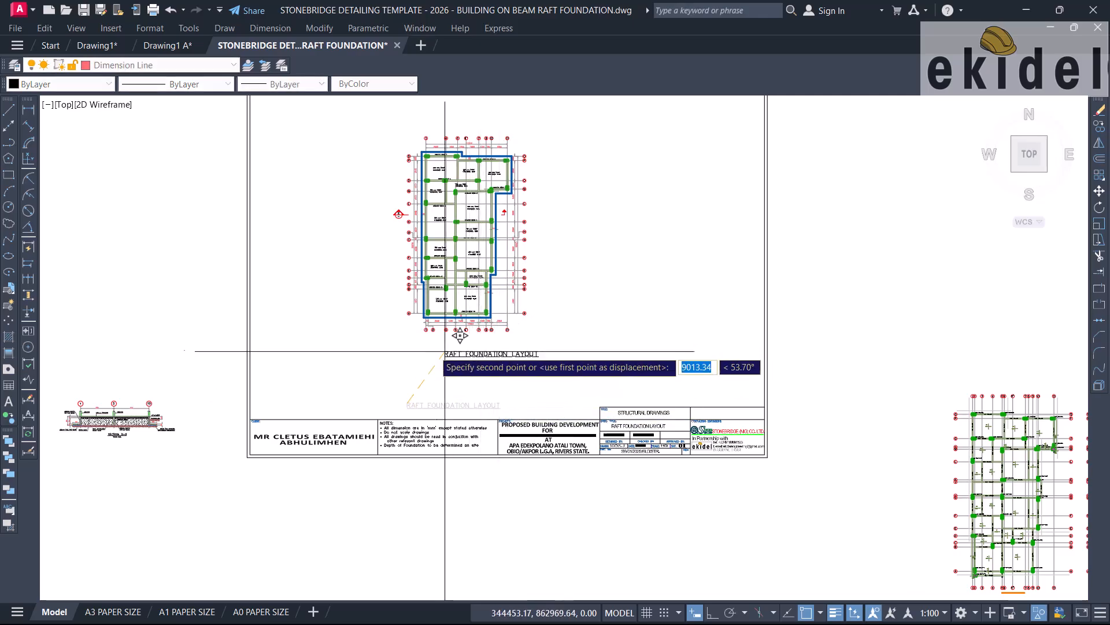
left_click(431, 346)
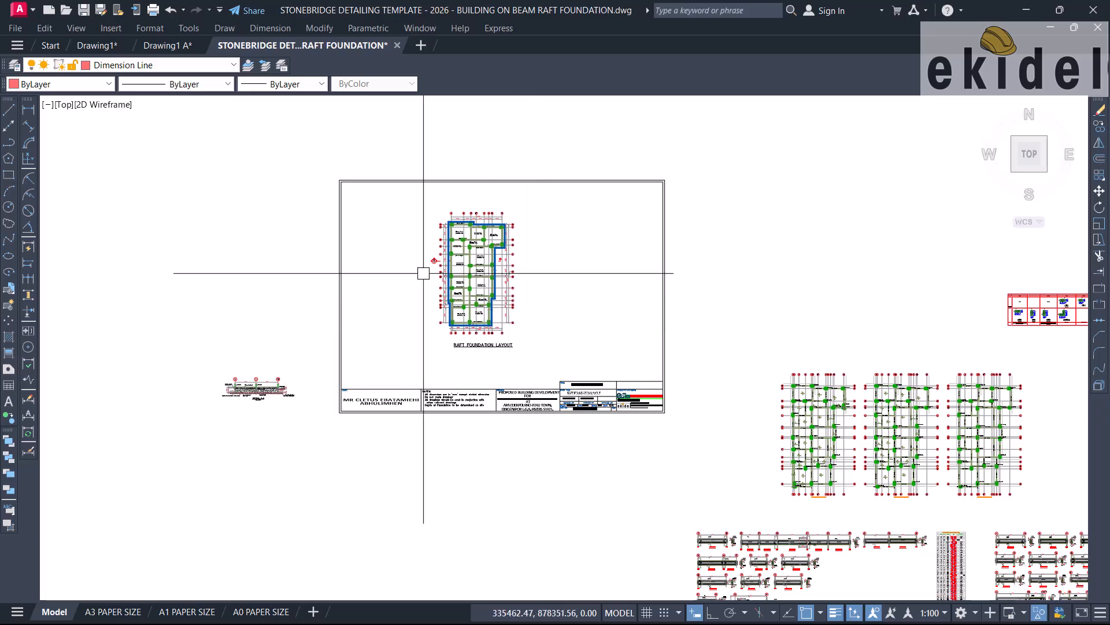
scroll(443, 263, "up", 2)
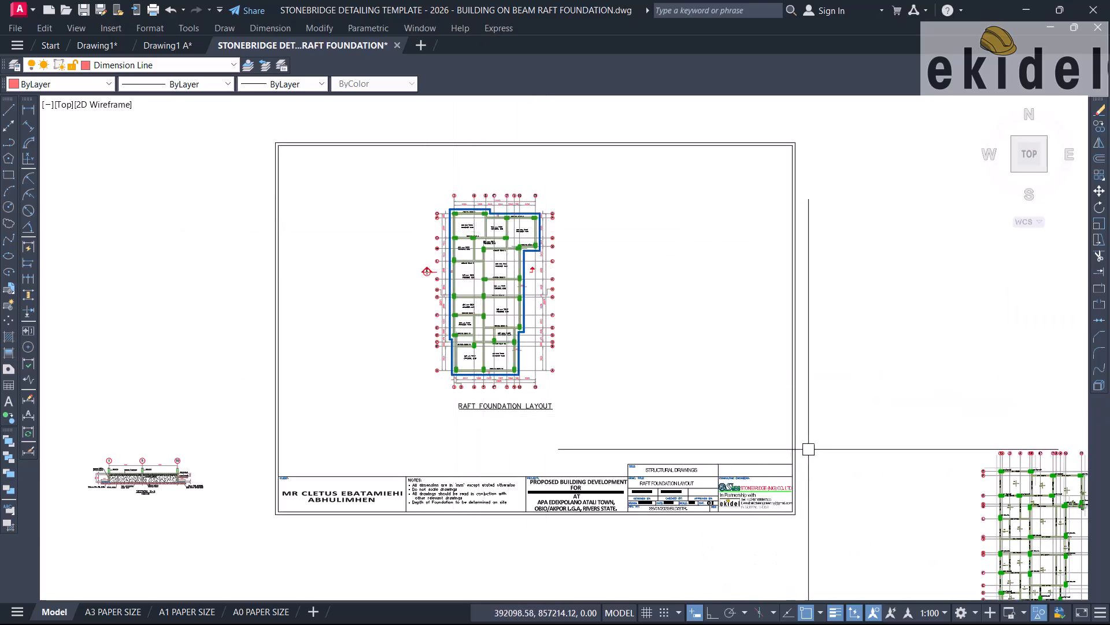
Scale the copied sheet border and title block by a factor of 0.75.
left_click(257, 576)
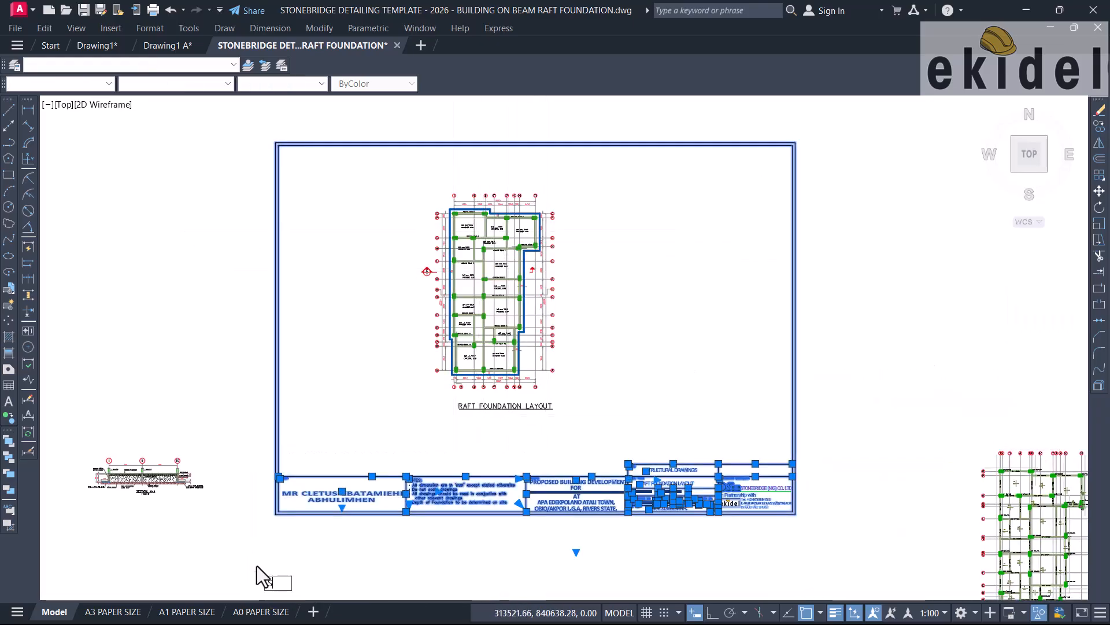
key("Escape")
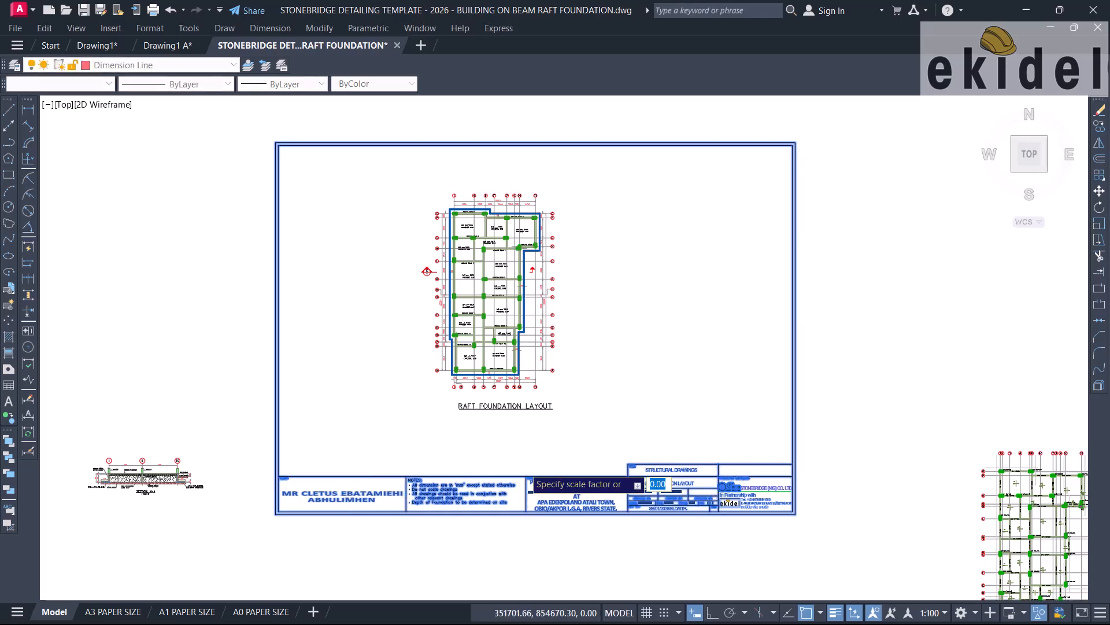
type("0.75")
key("Return")
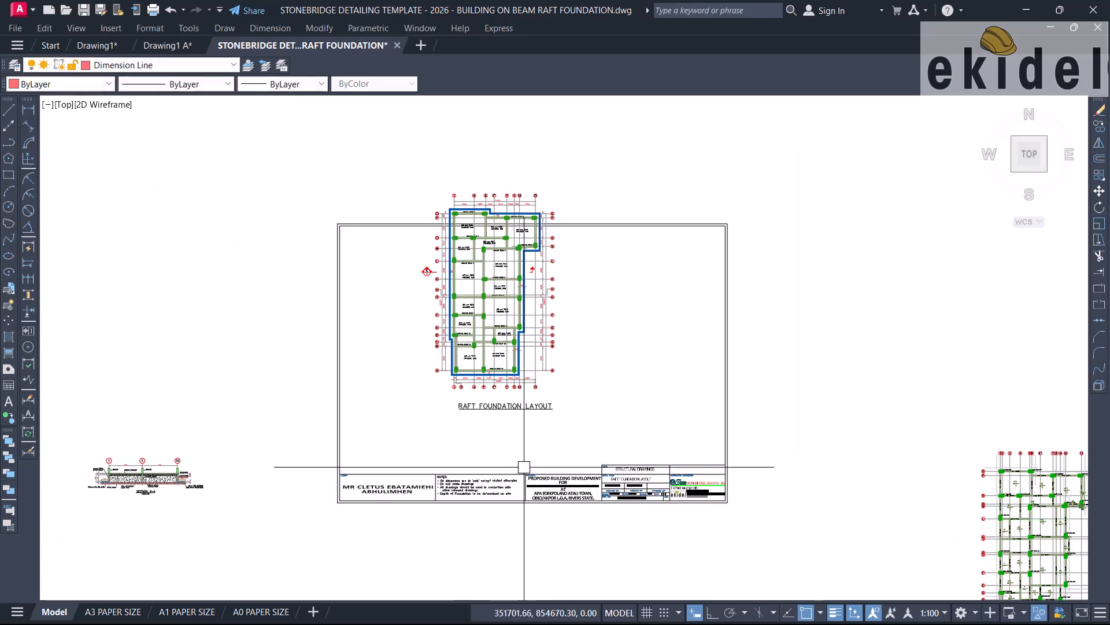
Move the reduced sheet border and title block up so that they enclose the whole raft plan.
left_click(752, 441)
left_click(325, 528)
type("m")
key("Return")
left_click(609, 404)
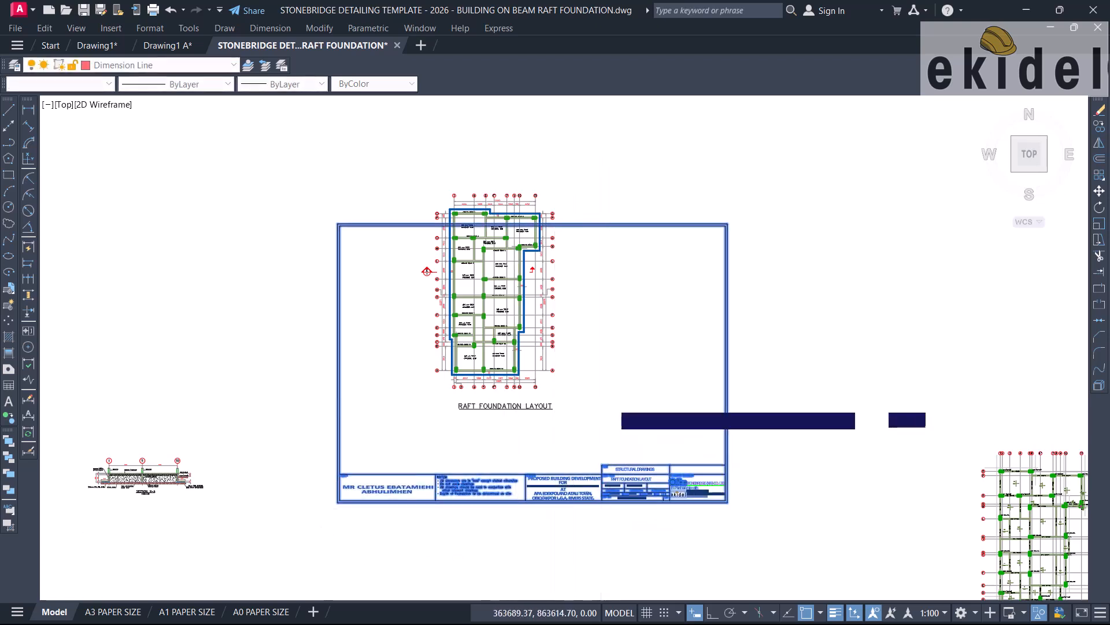
left_click(629, 343)
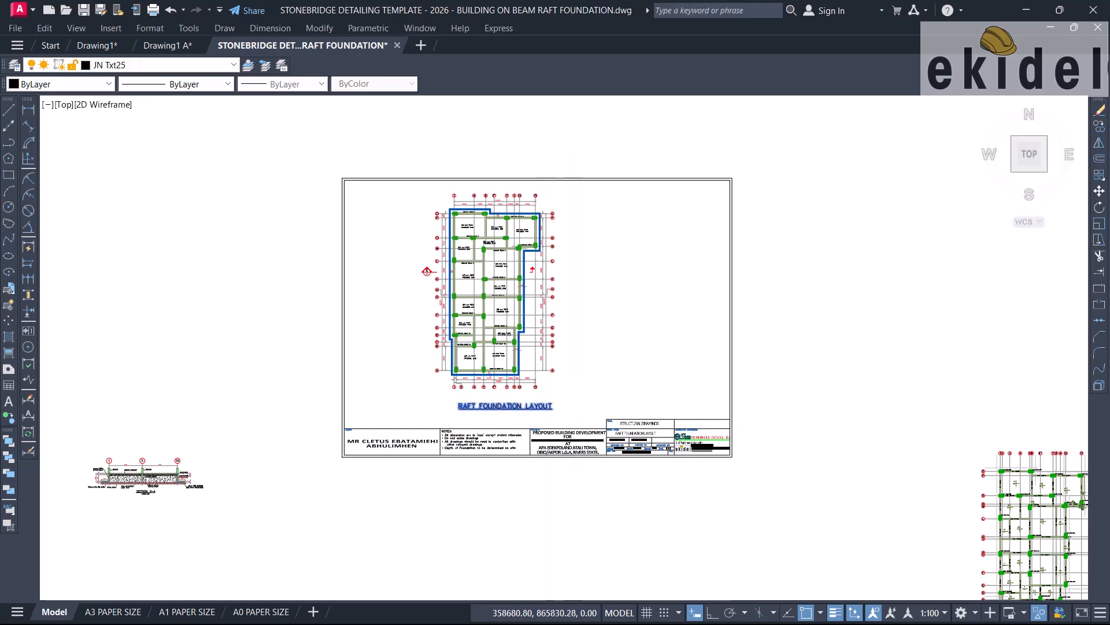
Move the RAFT FOUNDATION LAYOUT title closer to the underside of the plan.
key("space")
scroll(581, 388, "up", 3)
left_click(605, 387)
left_click(587, 373)
scroll(694, 370, "down", 3)
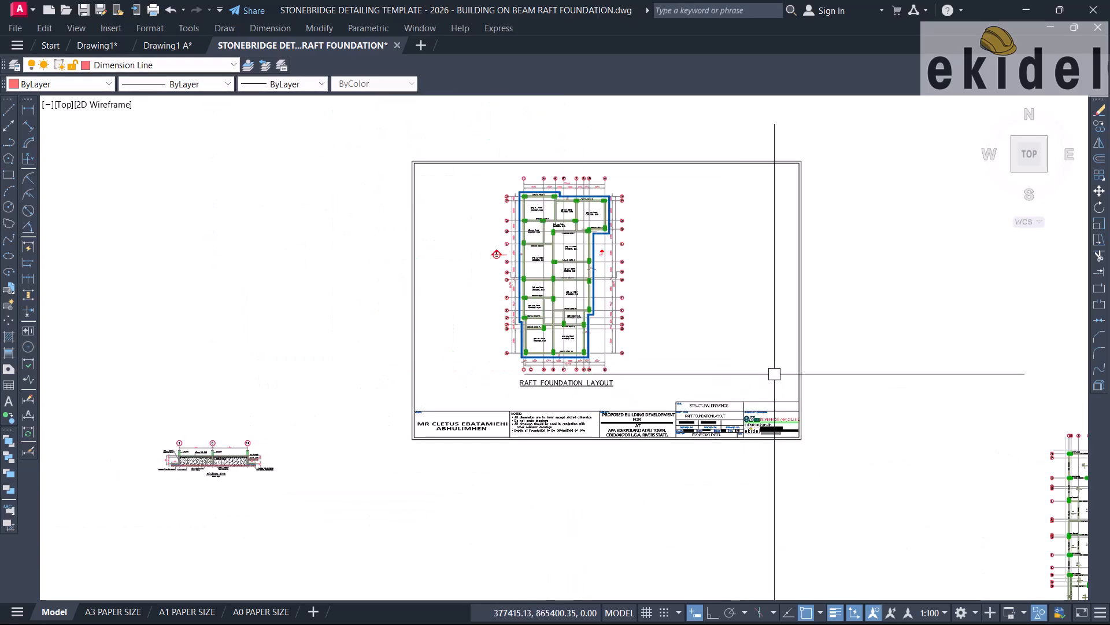
Scale the copied sheet border and title block by a factor of 0.9.
left_click(840, 394)
left_click(371, 468)
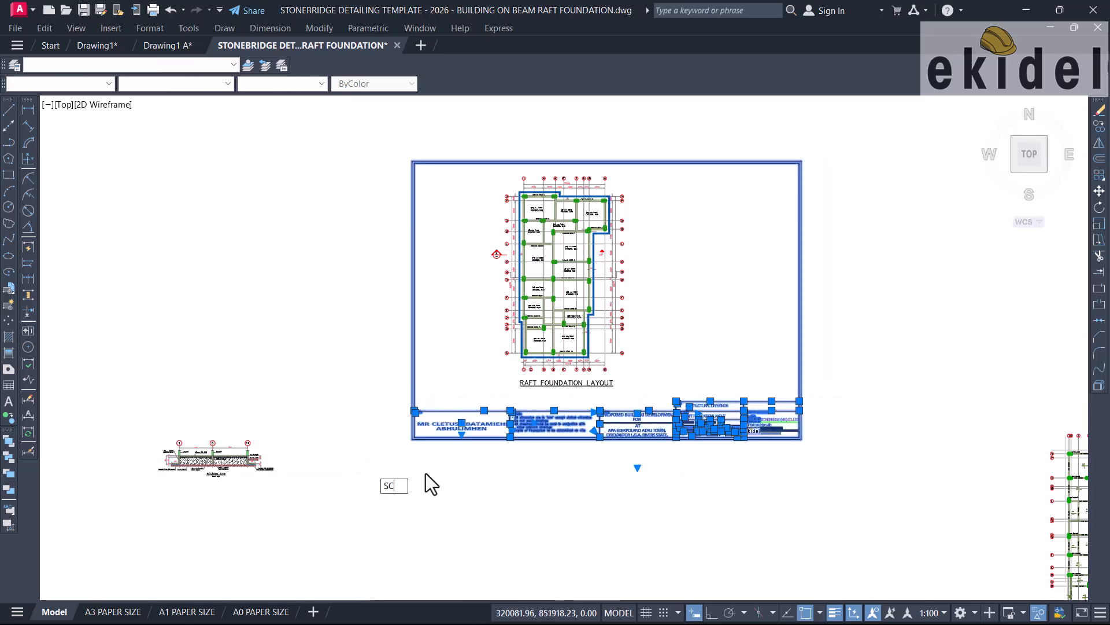
key("Return")
scroll(652, 375, "up", 2)
scroll(618, 416, "down", 2)
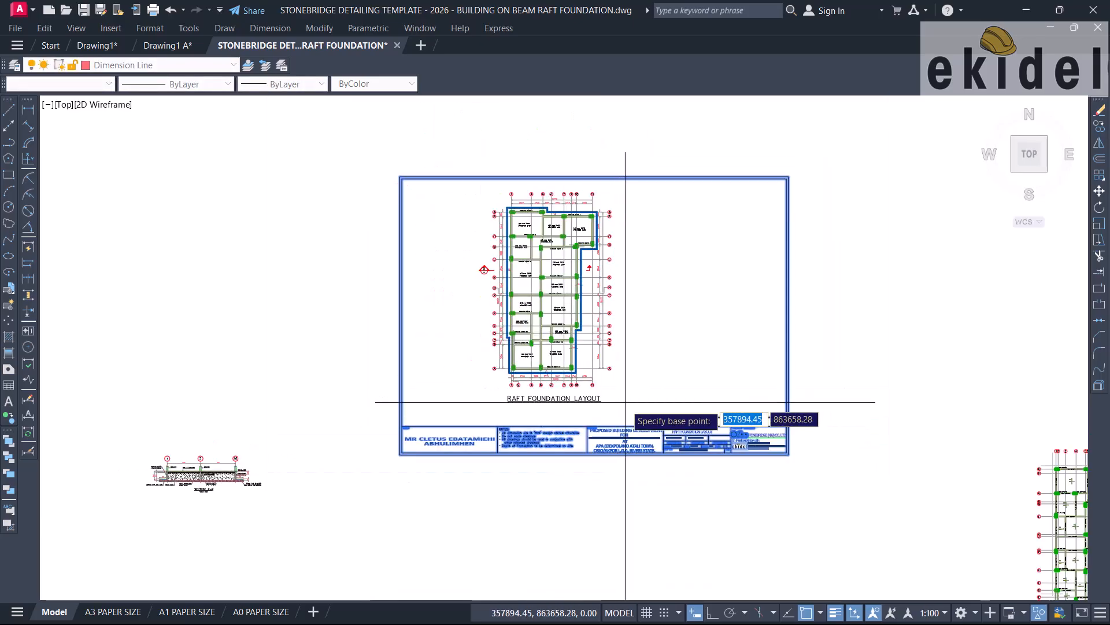
type(".9")
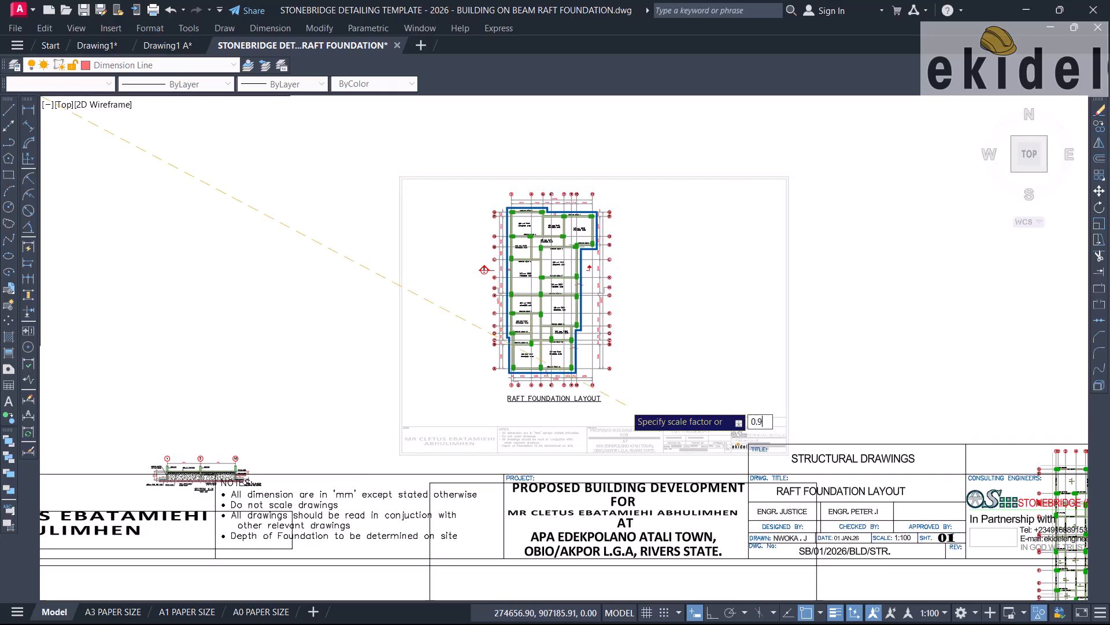
key("Return")
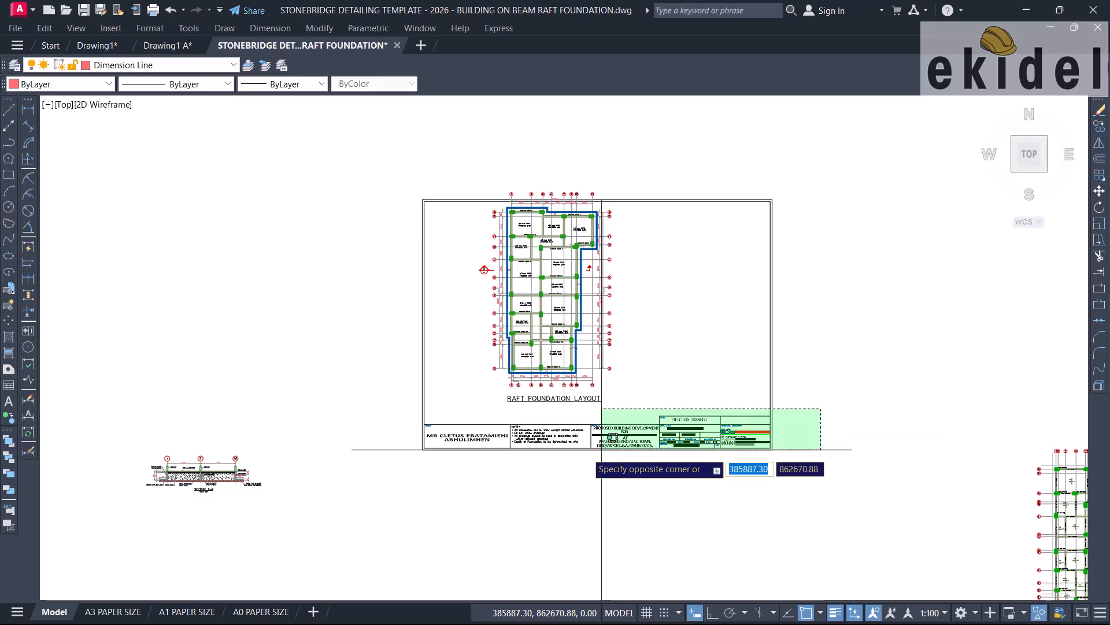
Move the rescaled sheet border and title block so that they enclose the raft plan and its title again.
left_click(404, 461)
key("m")
key("Return")
left_click(687, 491)
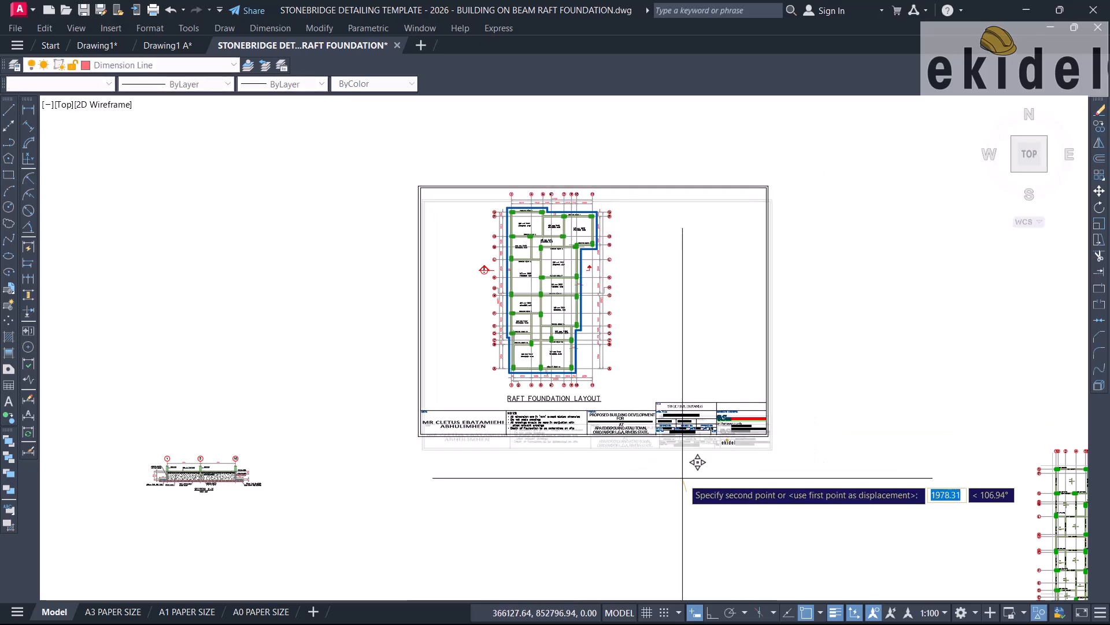
left_click(690, 478)
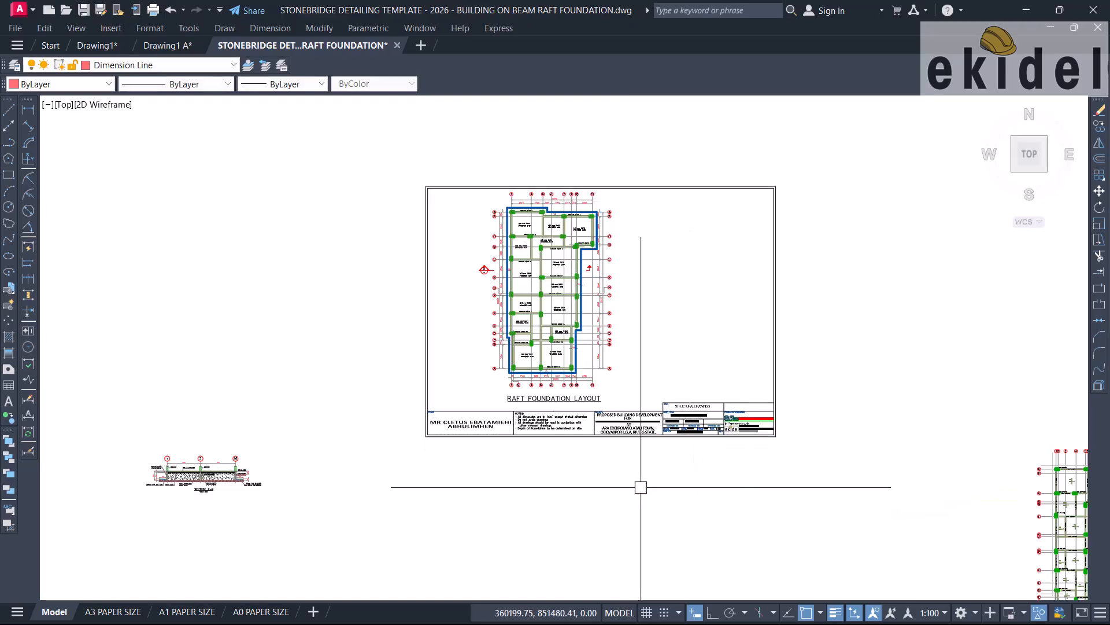
Copy the Section X-X detail into the empty area of the new sheet beside the raft plan.
left_click(315, 383)
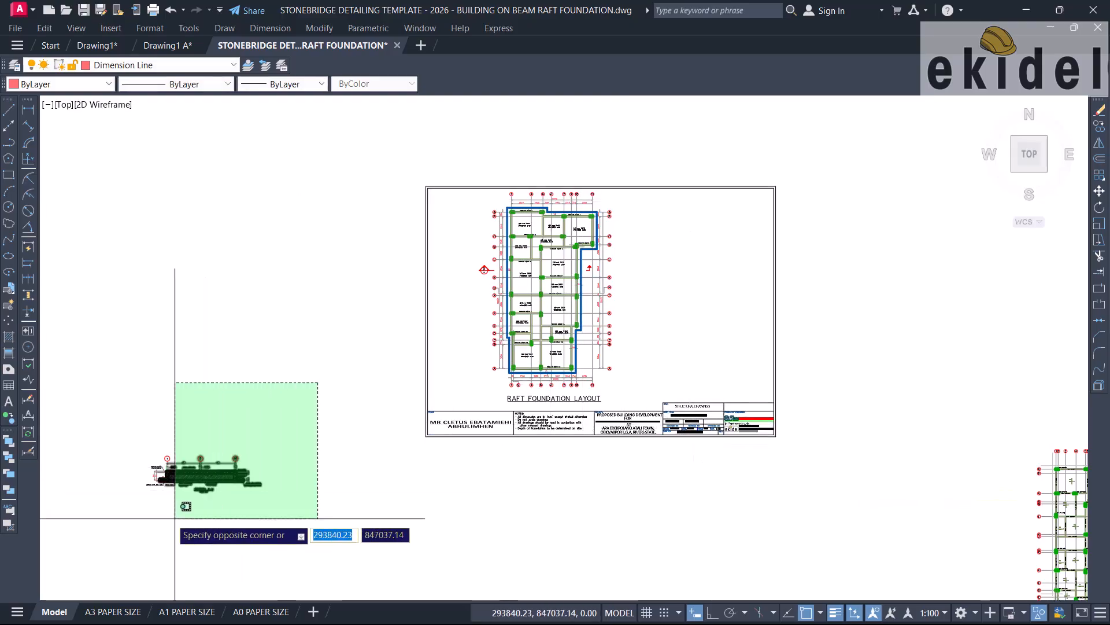
left_click(136, 514)
type("c")
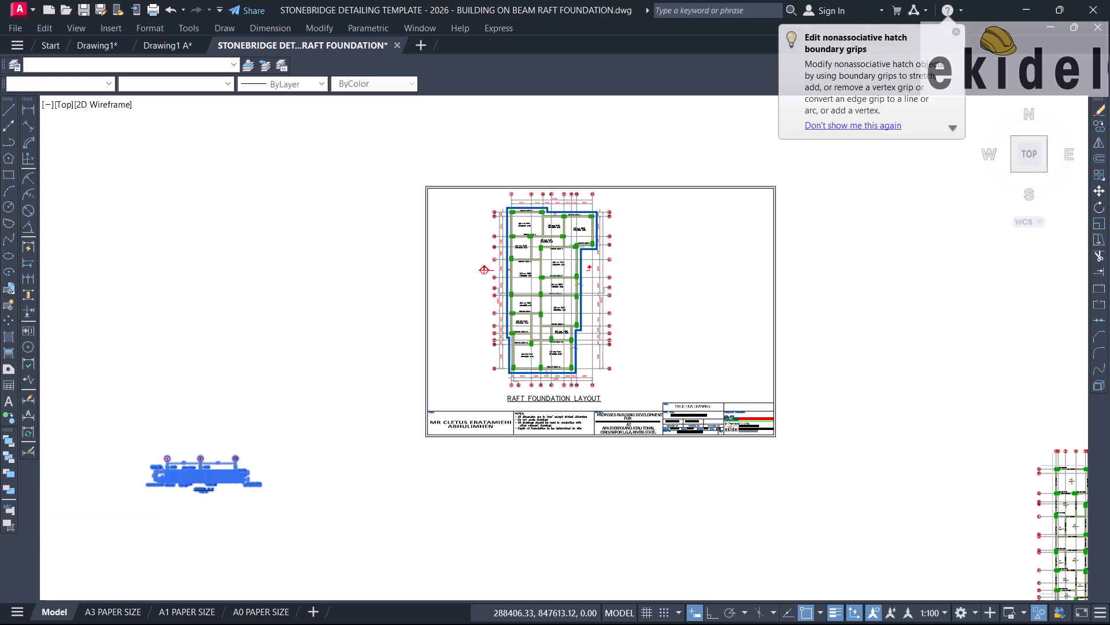
key("Return")
left_click(179, 485)
scroll(235, 499, "down", 2)
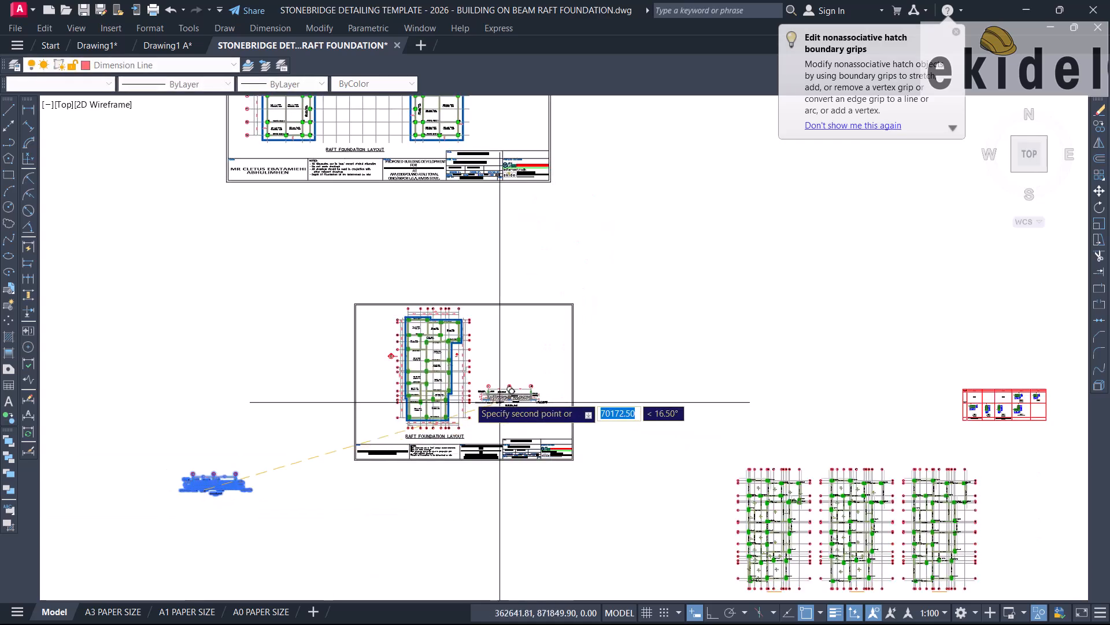
scroll(500, 399, "up", 2)
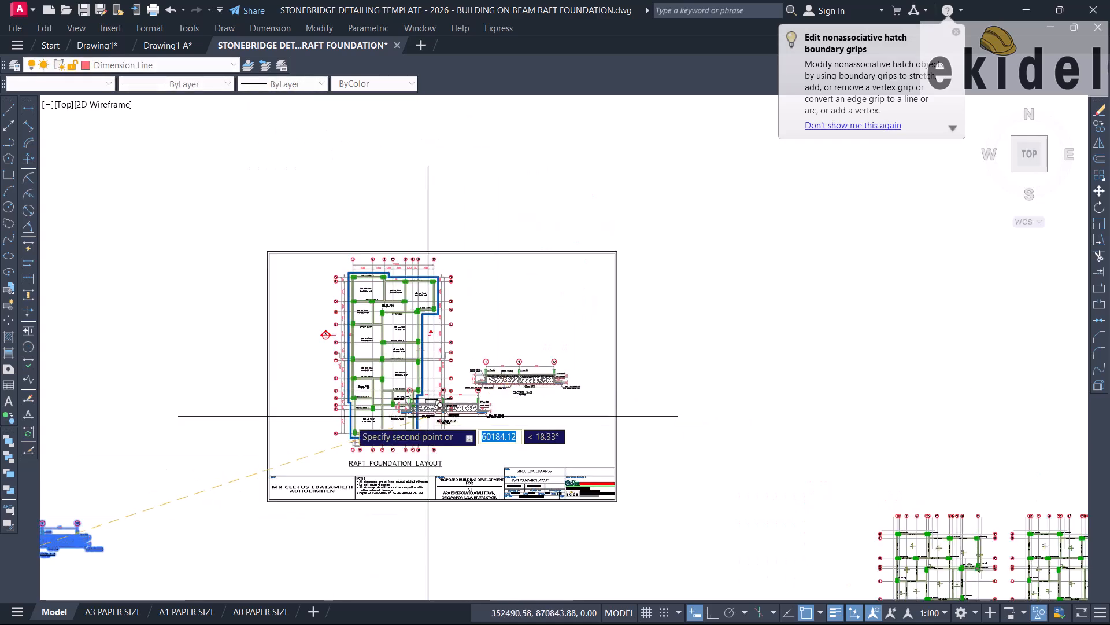
key("Escape")
Delete the original Section X-X detail left outside the new sheet.
scroll(431, 401, "down", 2)
middle_click_drag(431, 402, 502, 391)
left_click(317, 412)
left_click(175, 510)
key("Delete")
scroll(568, 368, "up", 5)
scroll(562, 376, "up", 5)
scroll(578, 371, "down", 8)
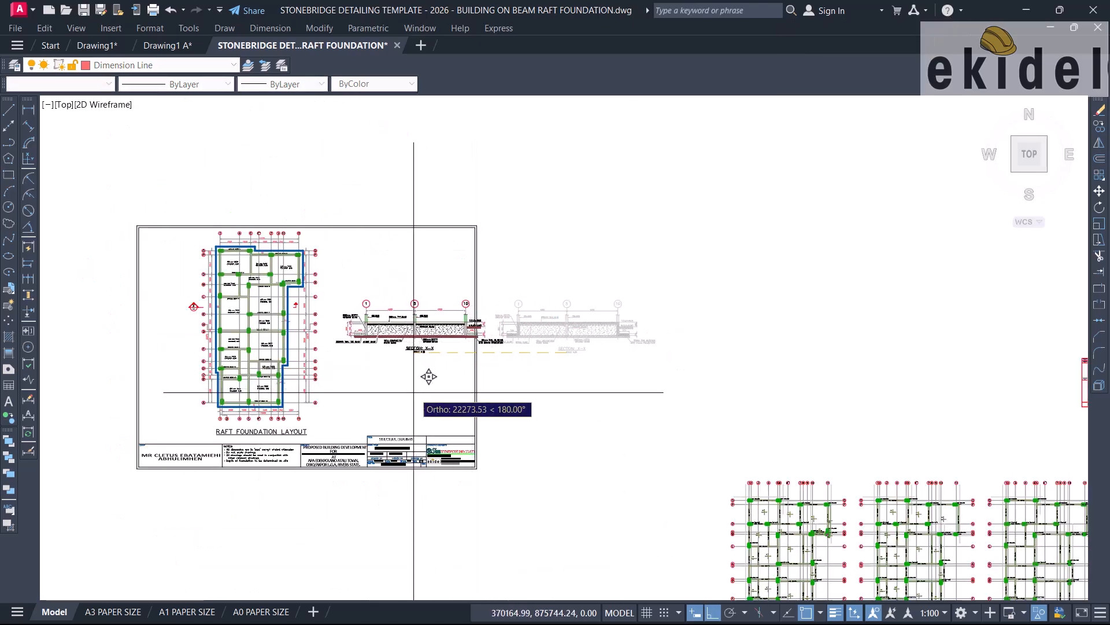
Place the Section X-X detail outside the second sheet, just beyond its right border.
scroll(397, 379, "up", 4)
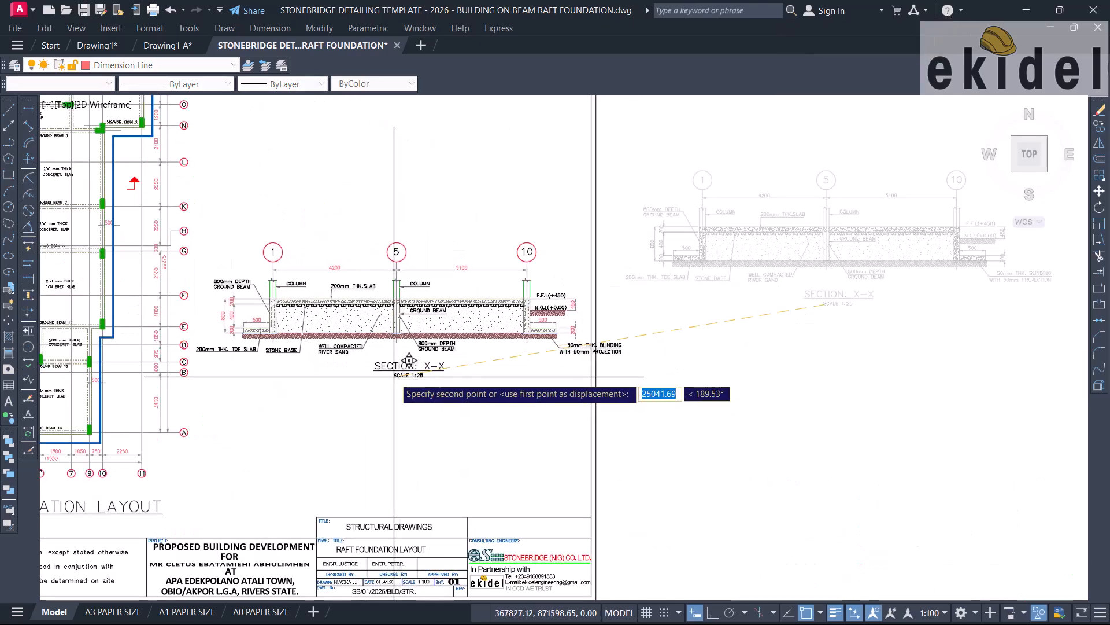
scroll(399, 375, "down", 4)
left_click(611, 373)
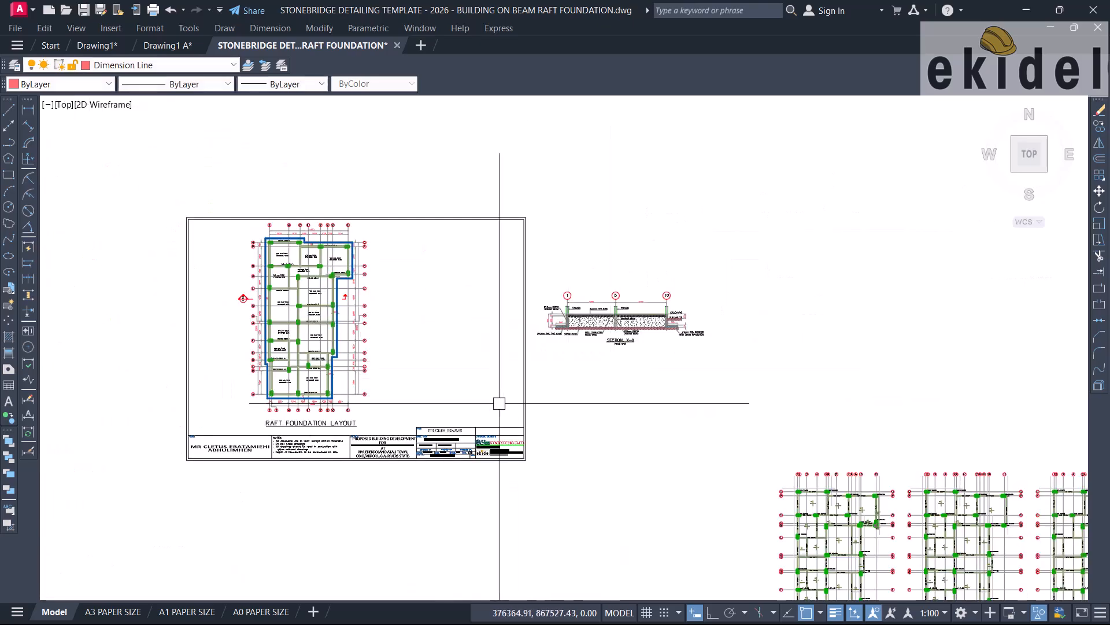
Move the second sheet's border, title block and plan title horizontally to the right relative to the raft plan.
middle_click_drag(495, 404, 639, 440)
scroll(640, 439, "up", 2)
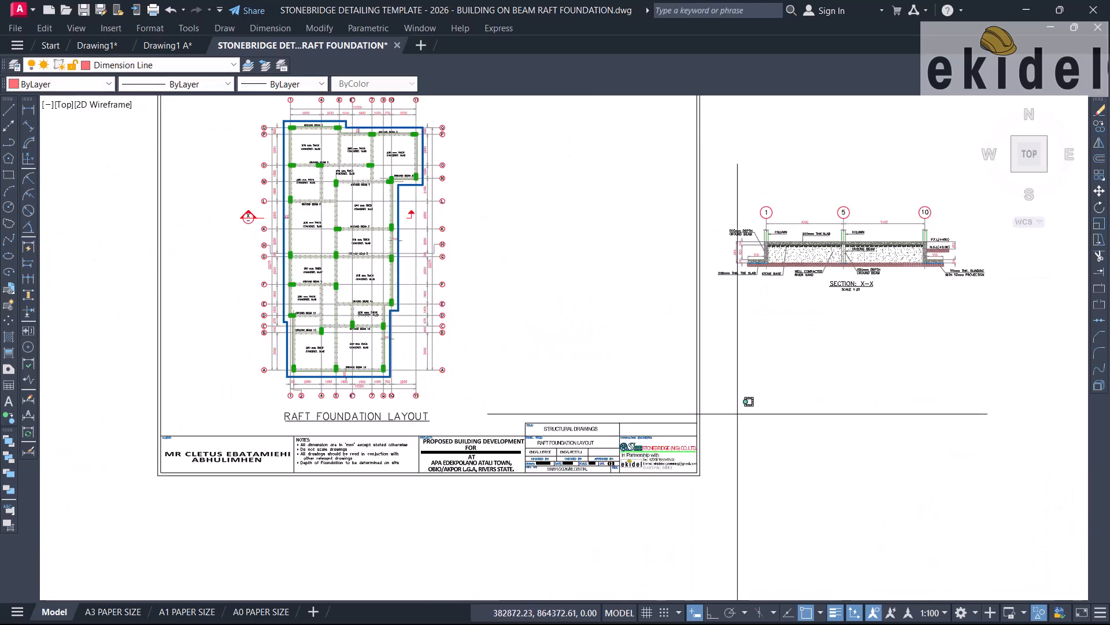
left_click(738, 414)
left_click(141, 517)
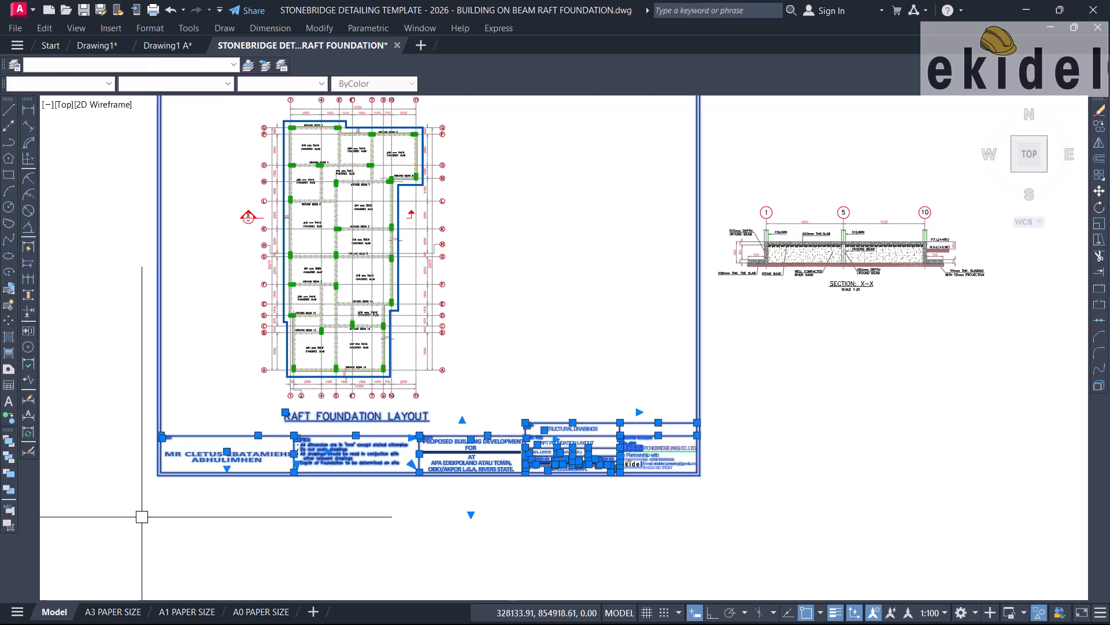
type("m")
key("Return")
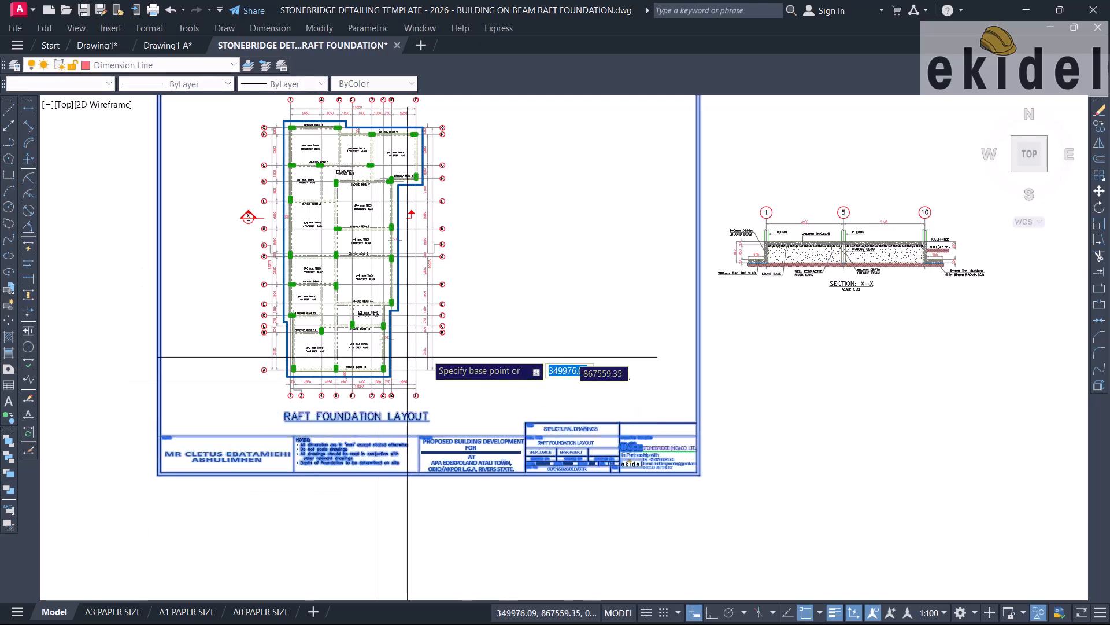
left_click(473, 345)
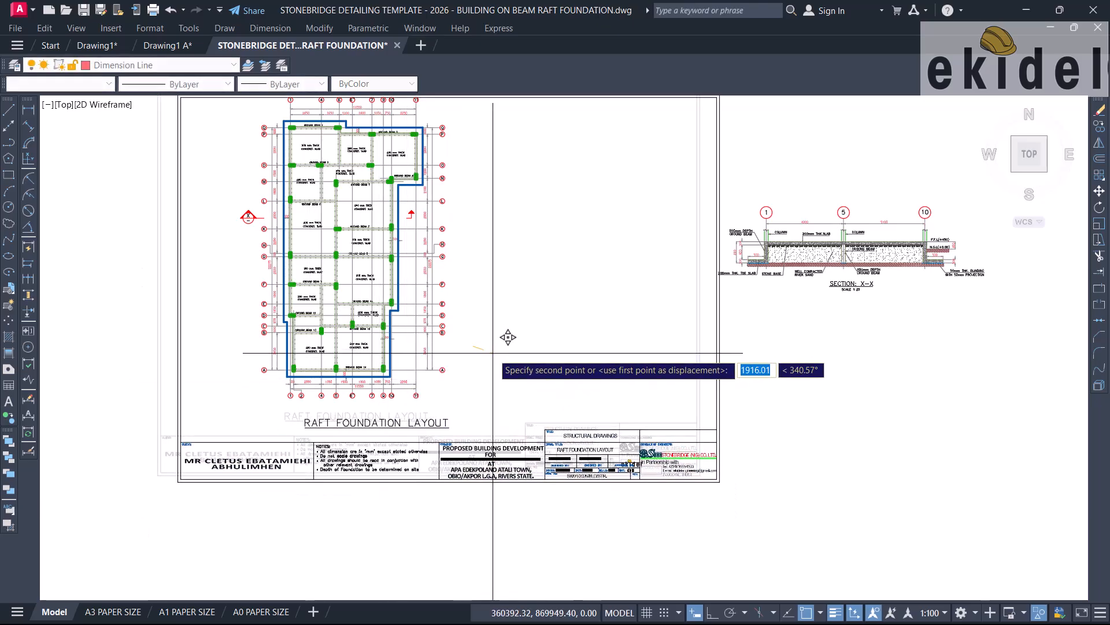
key("F8")
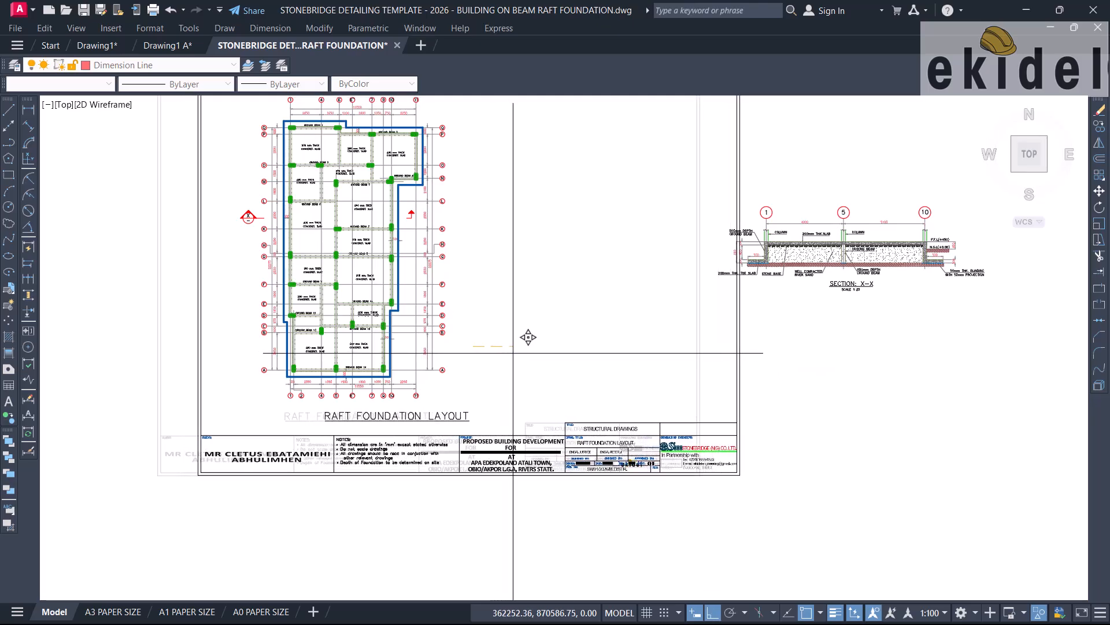
left_click(528, 336)
Move the RAFT FOUNDATION LAYOUT title back beneath the raft plan on the second sheet.
key("Return")
scroll(506, 396, "up", 2)
left_click(524, 378)
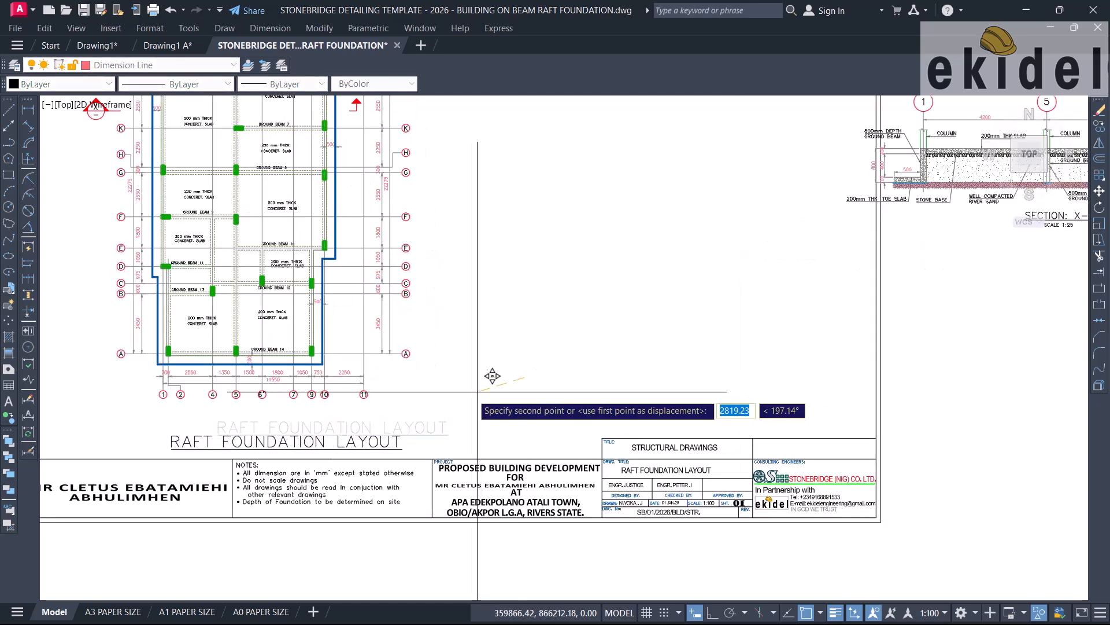
left_click(458, 385)
Move the Section X-X detail inside the second sheet, into the empty area just above the title block.
scroll(458, 385, "down", 4)
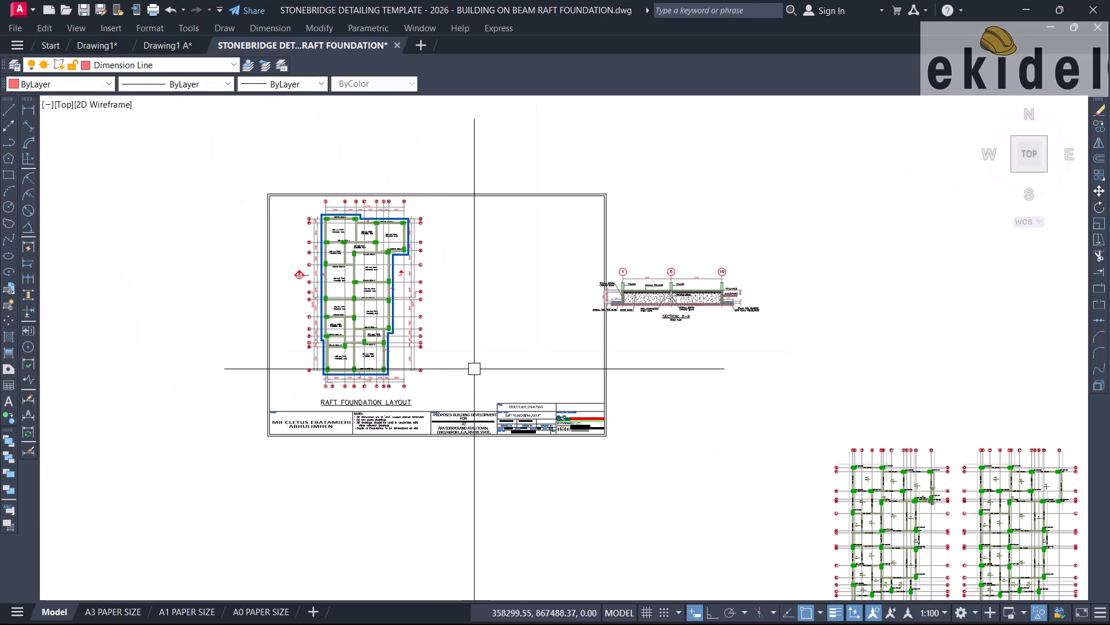
left_click(533, 249)
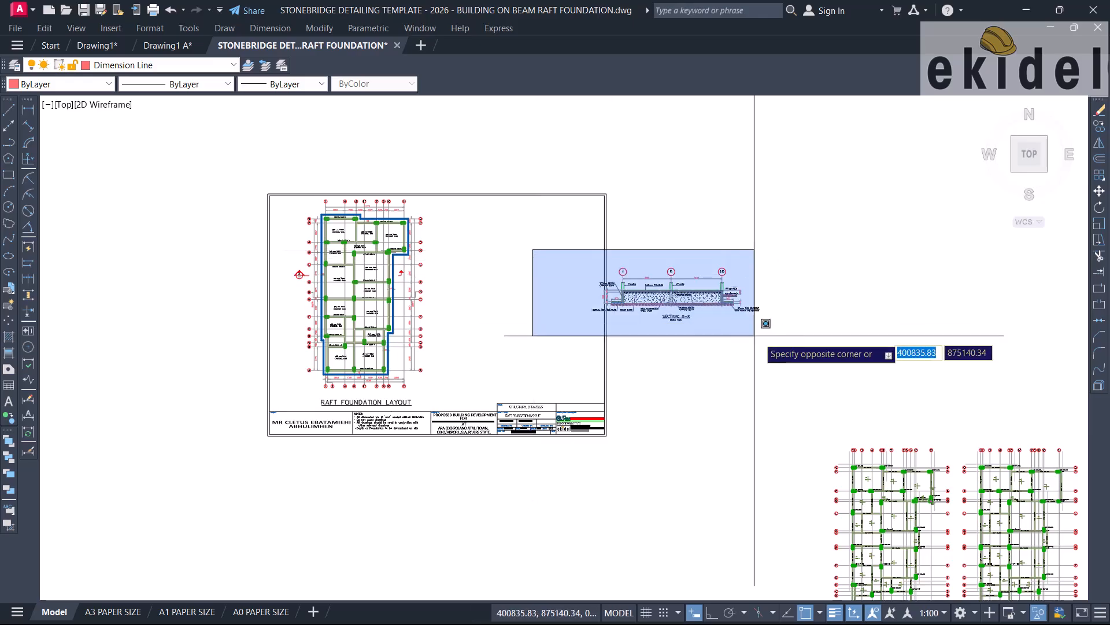
left_click(786, 341)
key("Return")
left_click(705, 303)
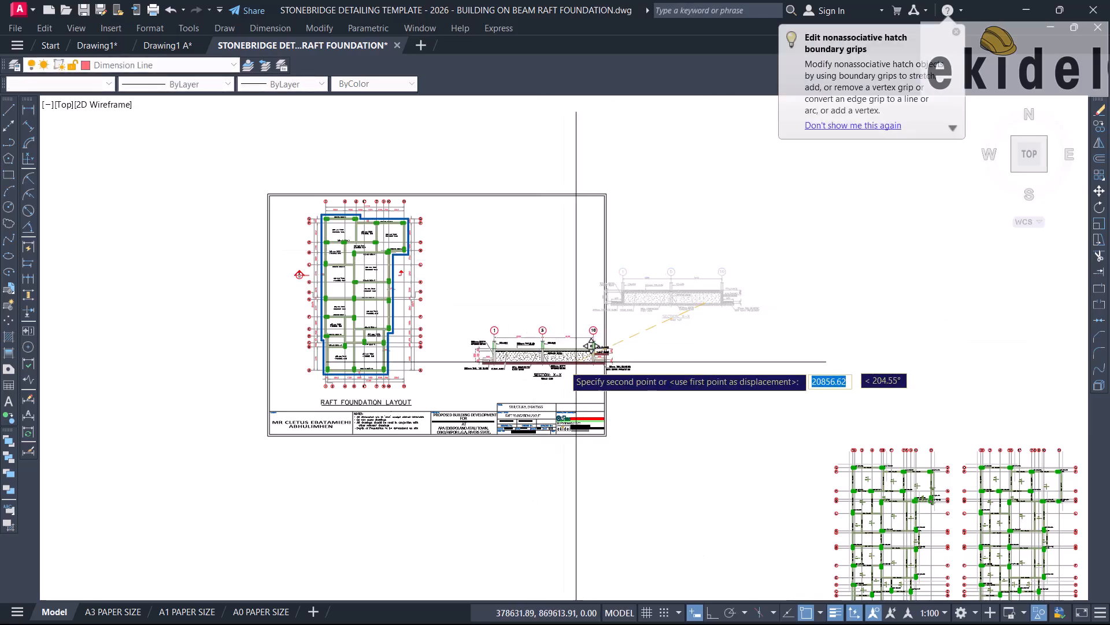
scroll(549, 369, "up", 2)
scroll(549, 369, "up", 2)
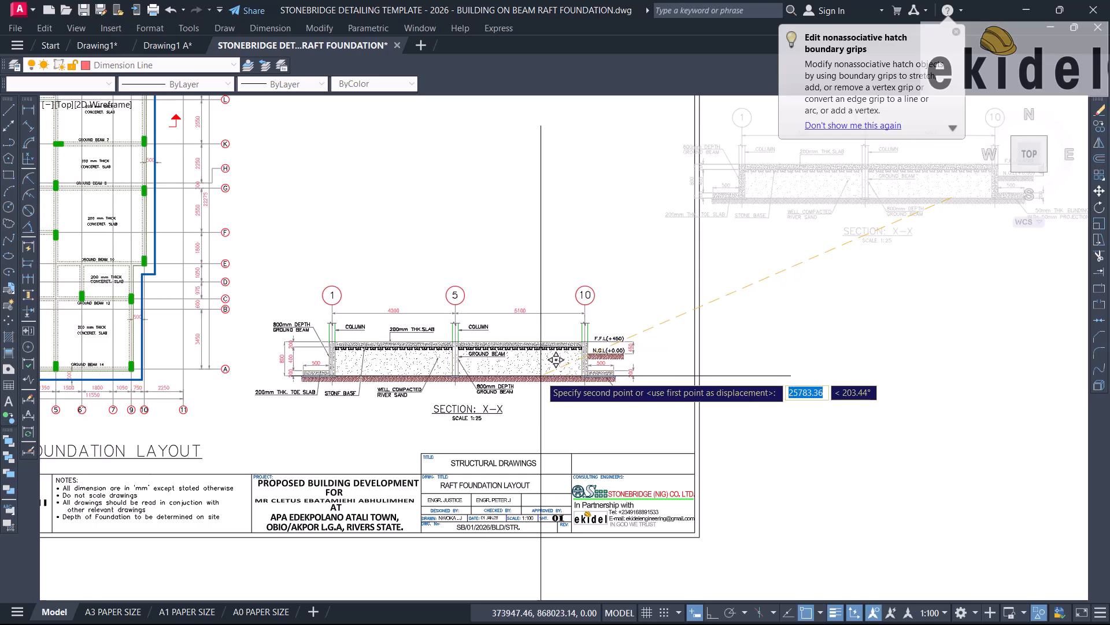
left_click(542, 373)
Copy the boxed NOTES from the first raft sheet's upper right corner to the same inner corner of the second sheet.
scroll(523, 336, "down", 8)
middle_click_drag(627, 321, 619, 529)
scroll(507, 335, "up", 3)
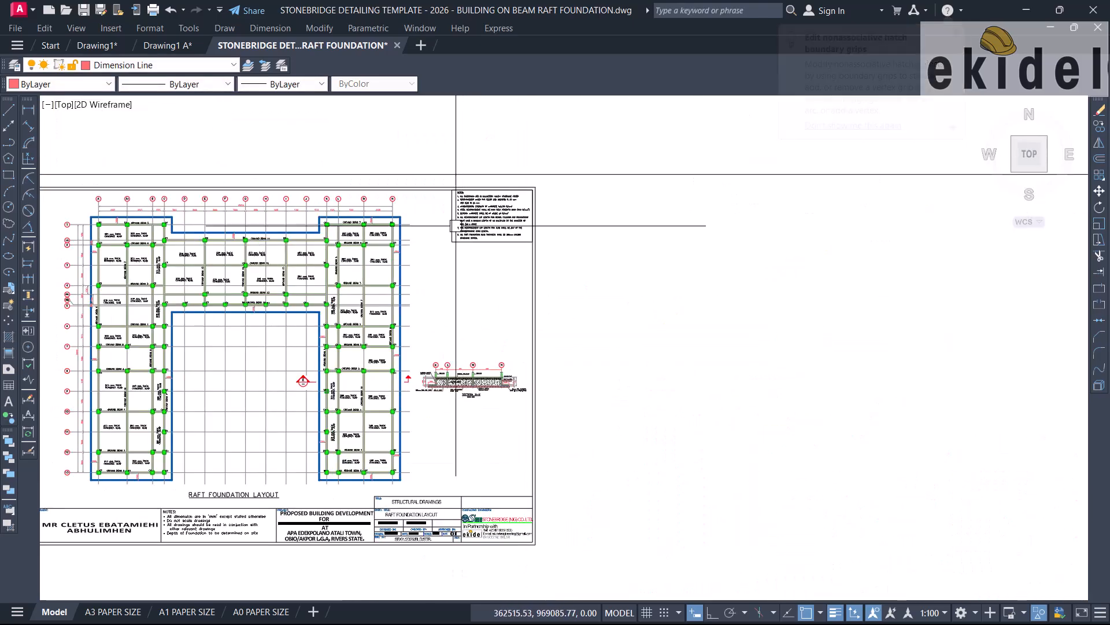
left_click(430, 151)
left_click(621, 246)
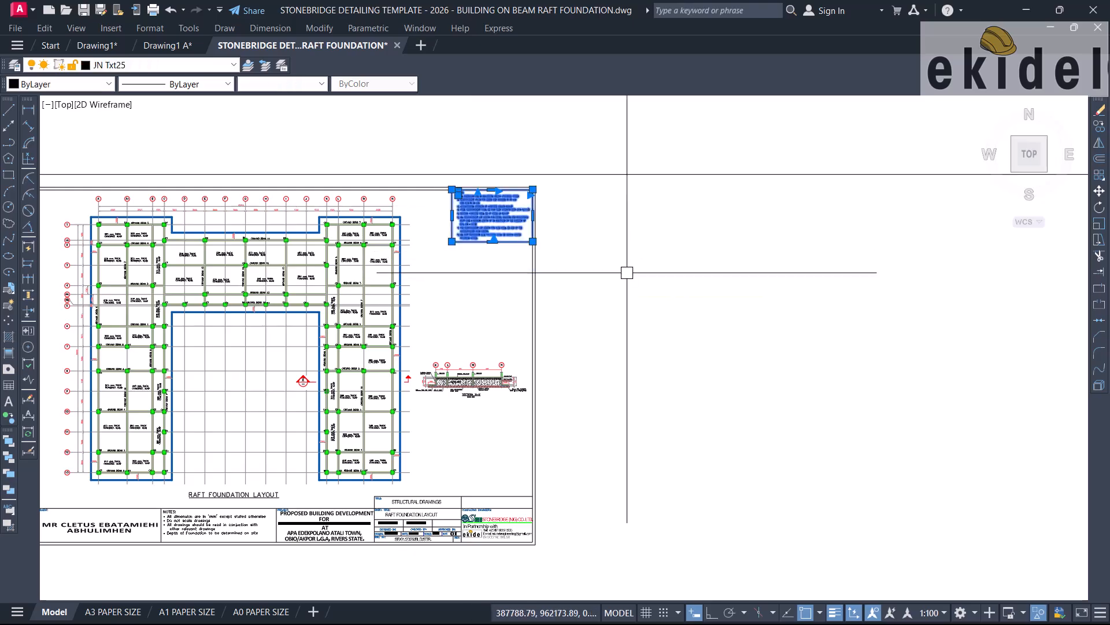
key("Return")
scroll(523, 243, "up", 10)
left_click(516, 295)
scroll(578, 304, "down", 10)
scroll(607, 376, "up", 10)
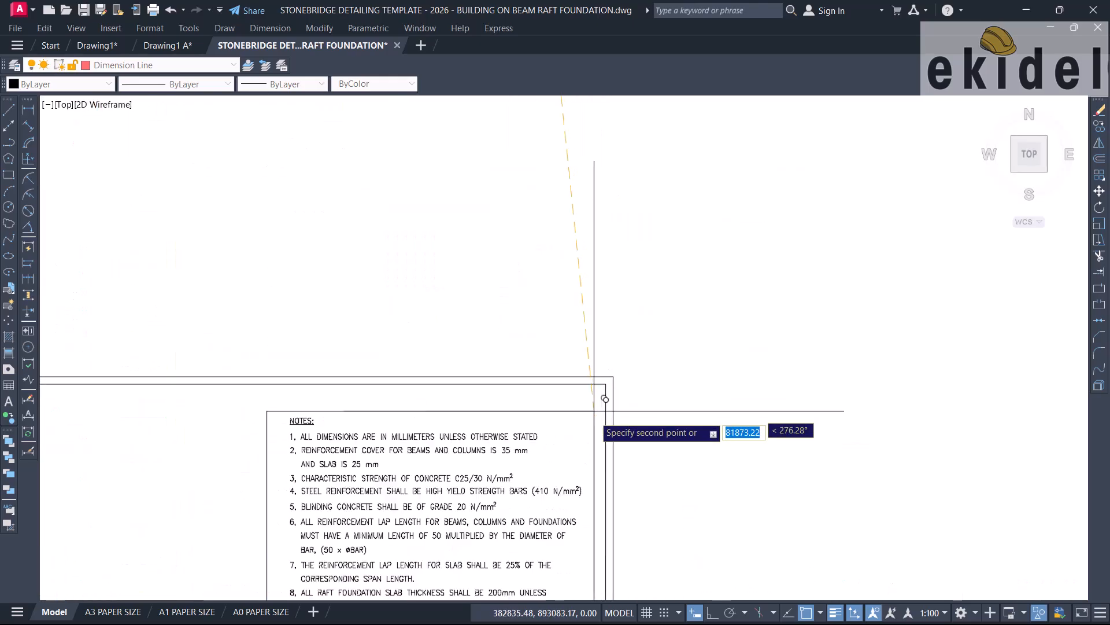
scroll(633, 261, "down", 5)
key("Escape")
Edit note 2 in the copied notes so the reinforcement cover is 50 mm for beams and columns and 50 mm for the slab.
scroll(779, 174, "down", 5)
scroll(673, 221, "up", 11)
middle_click_drag(681, 224, 442, 237)
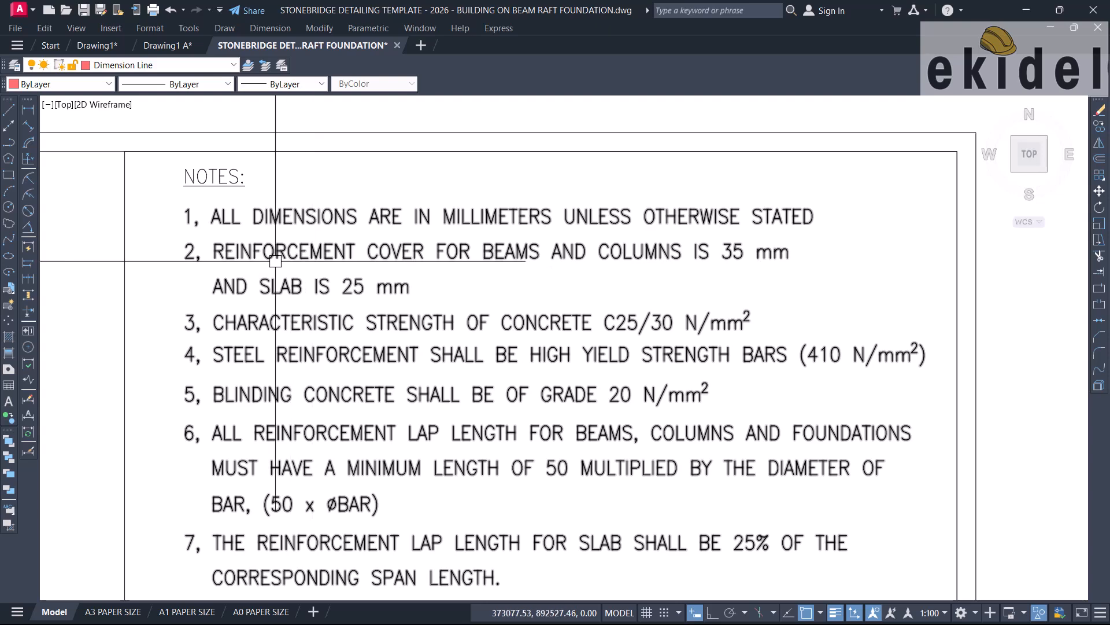
scroll(748, 255, "up", 2)
left_click(746, 252)
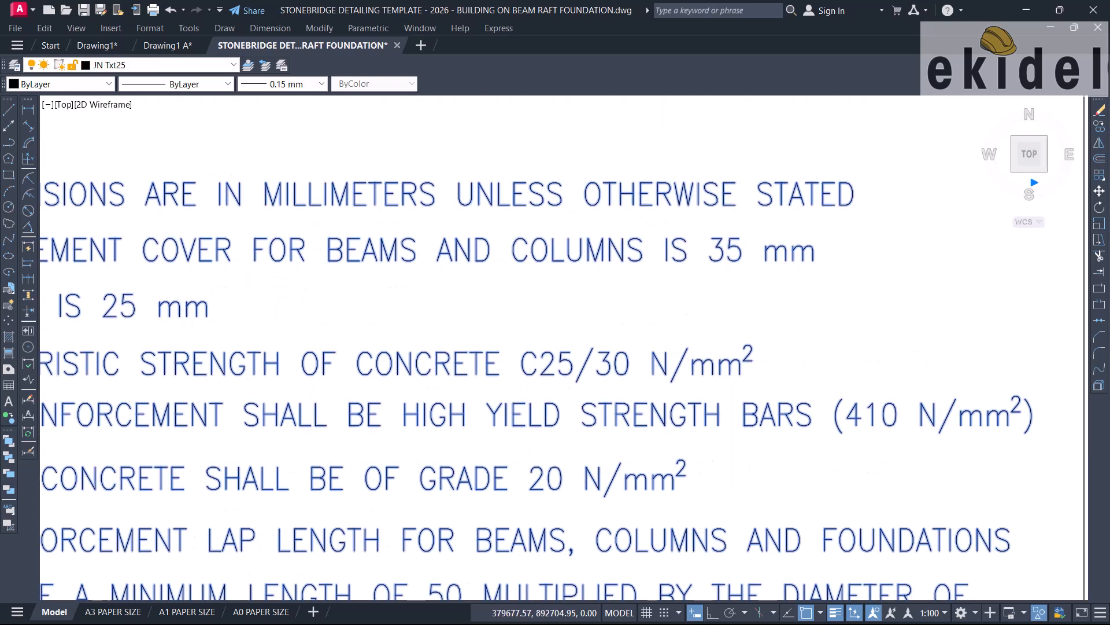
double_click(738, 251)
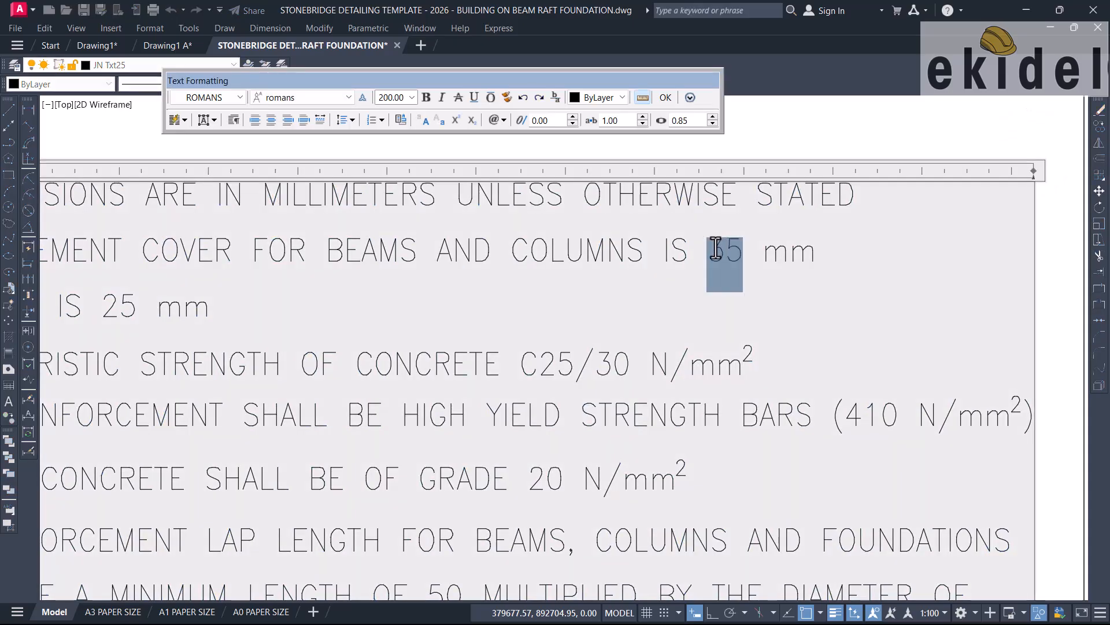
scroll(729, 243, "down", 3)
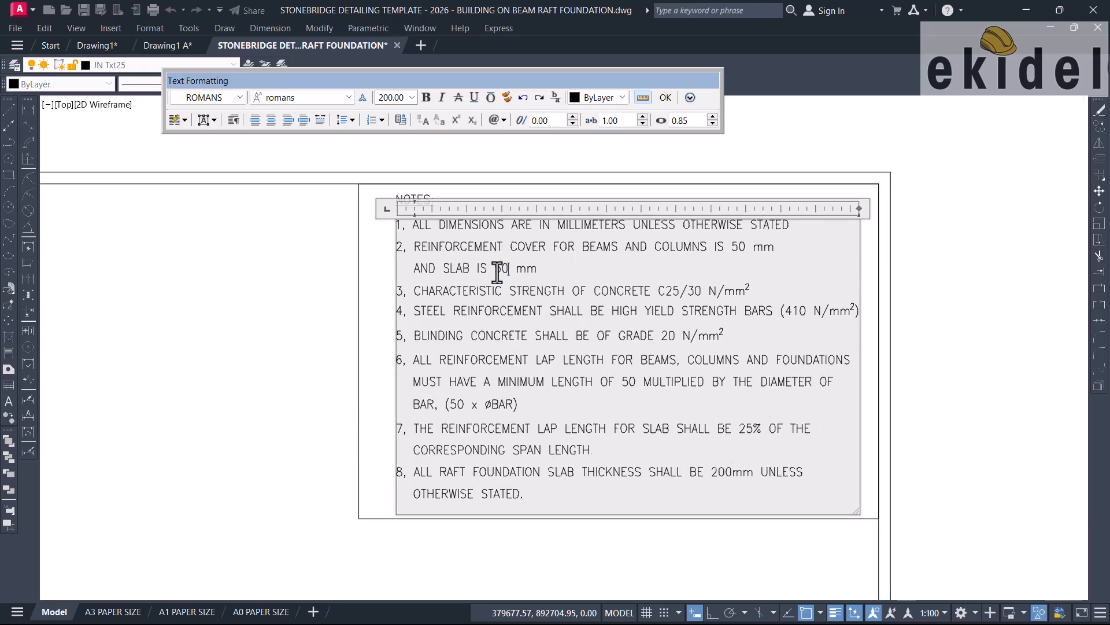
scroll(542, 306, "up", 2)
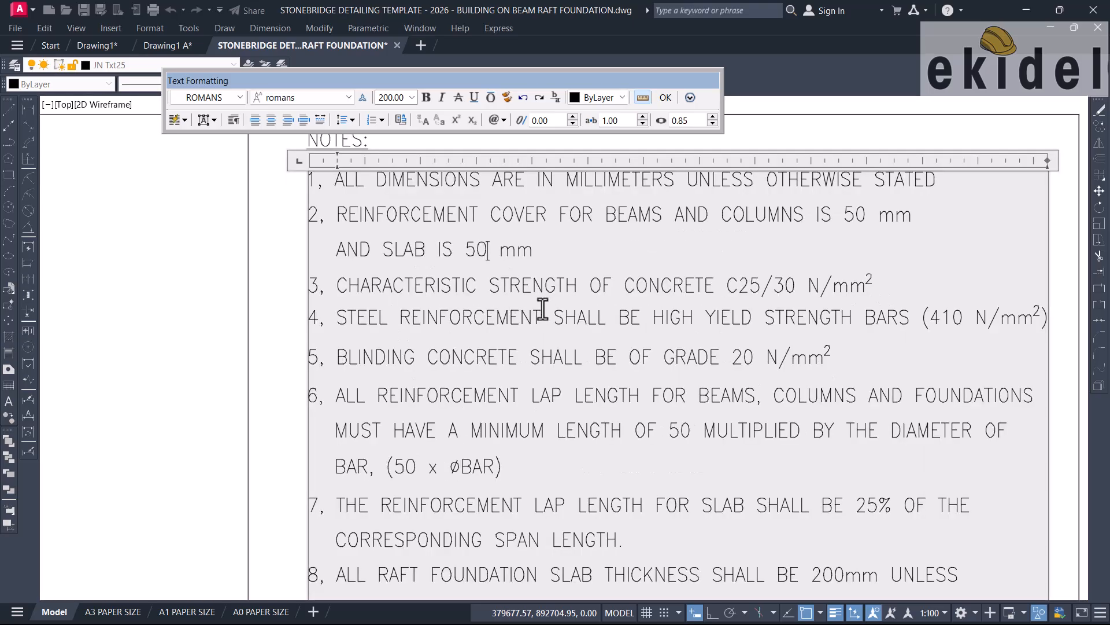
scroll(440, 323, "down", 2)
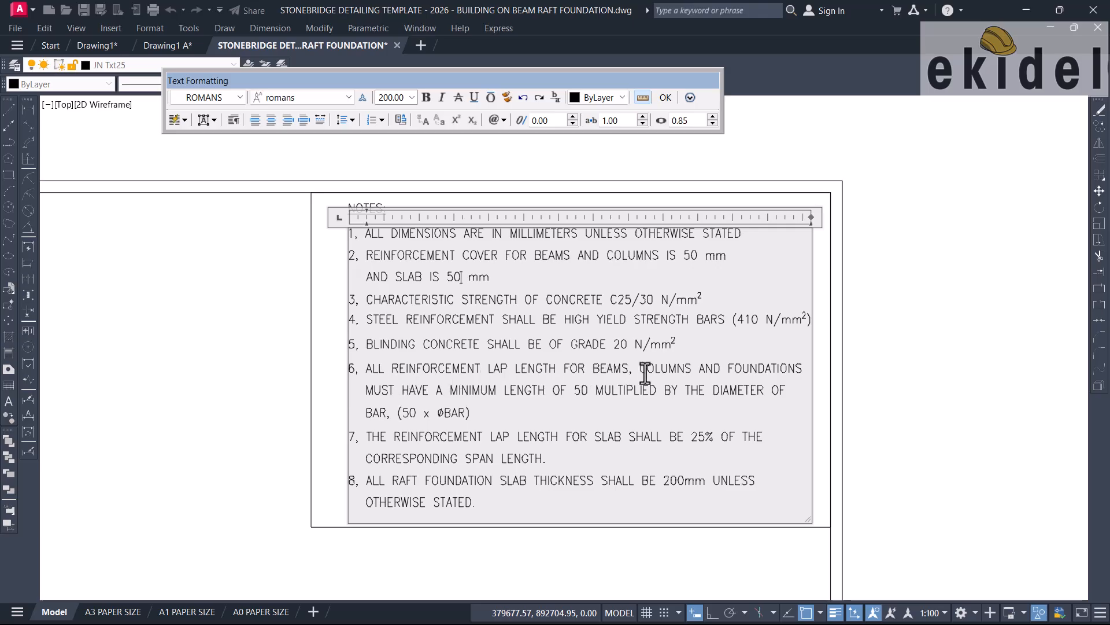
scroll(442, 435, "up", 2)
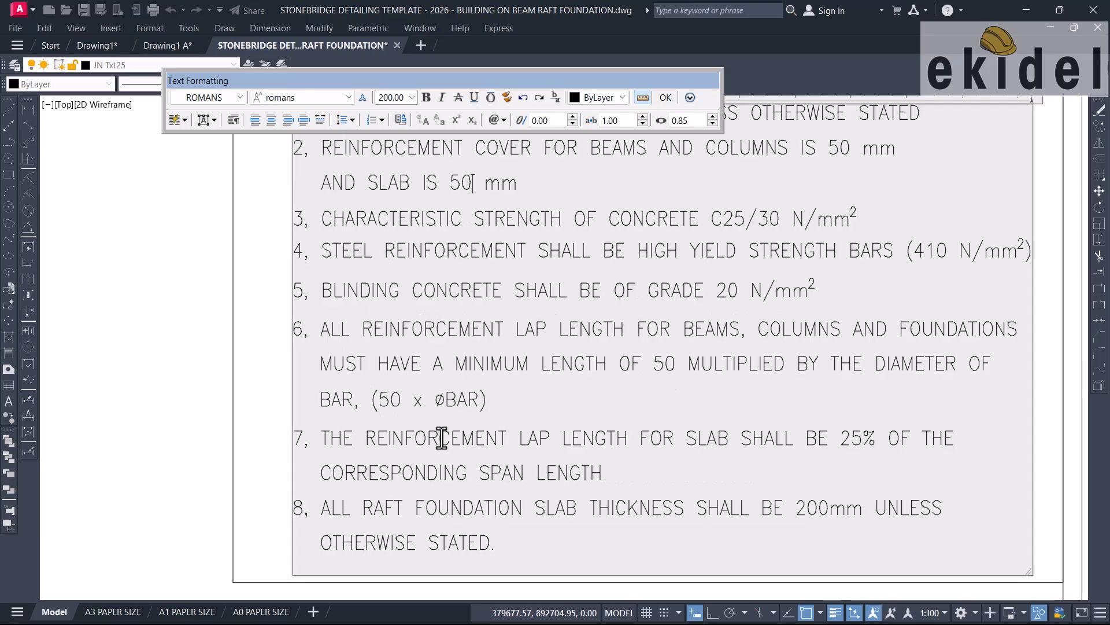
scroll(358, 437, "down", 2)
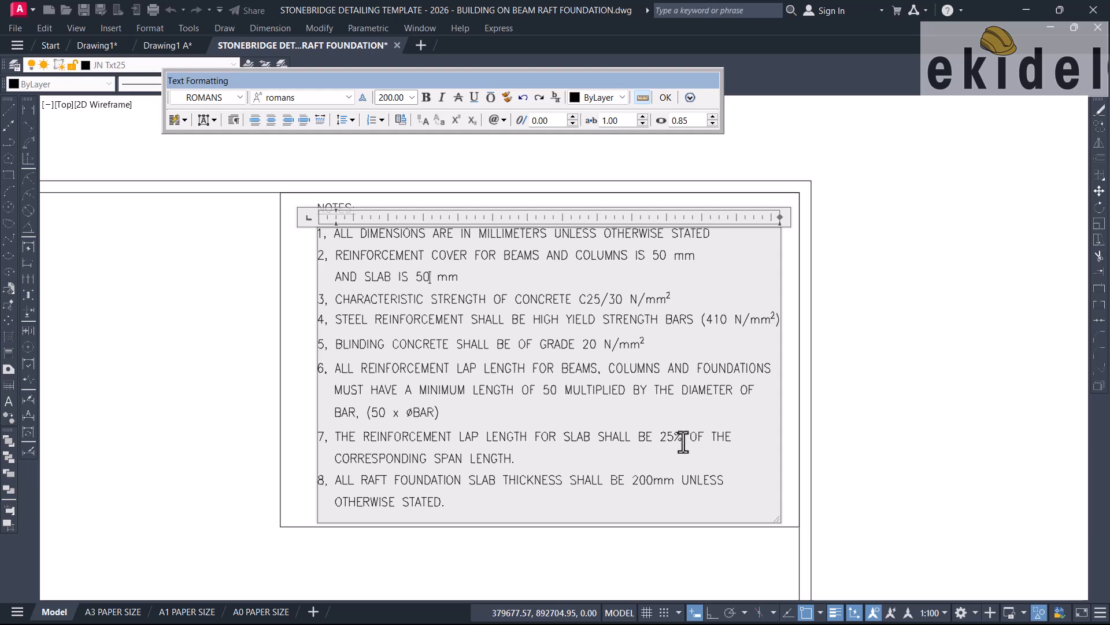
scroll(382, 489, "up", 2)
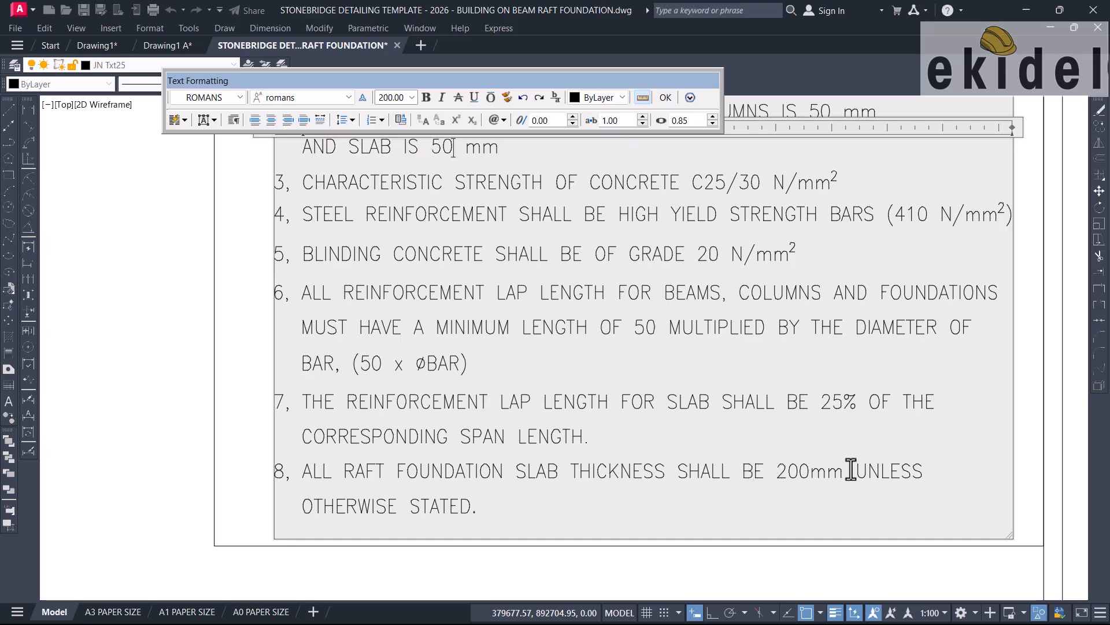
scroll(601, 403, "down", 2)
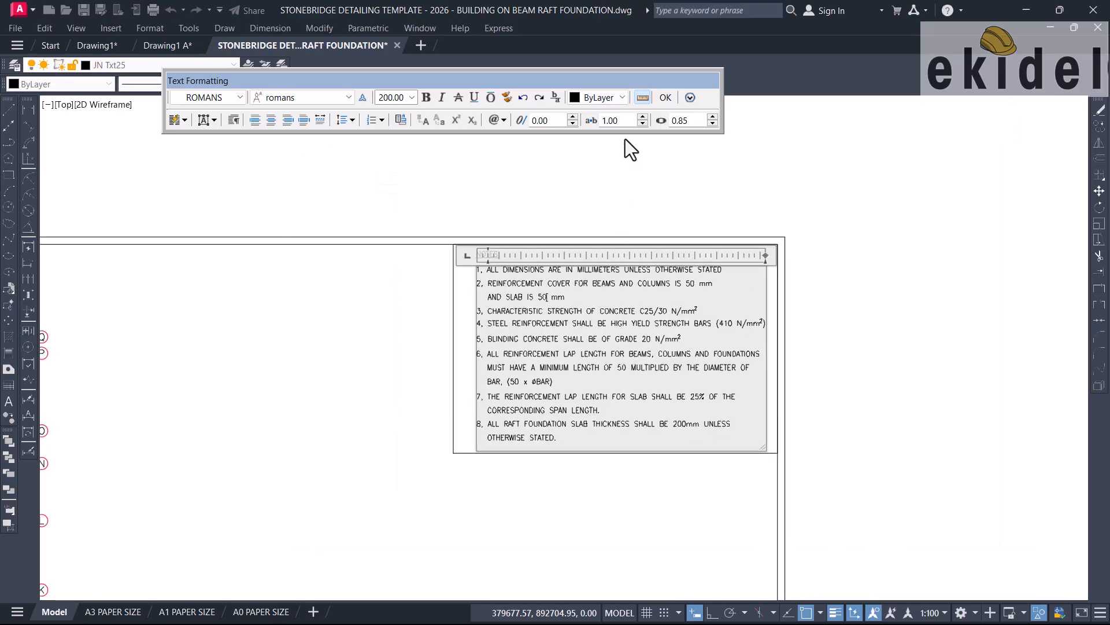
key("Escape")
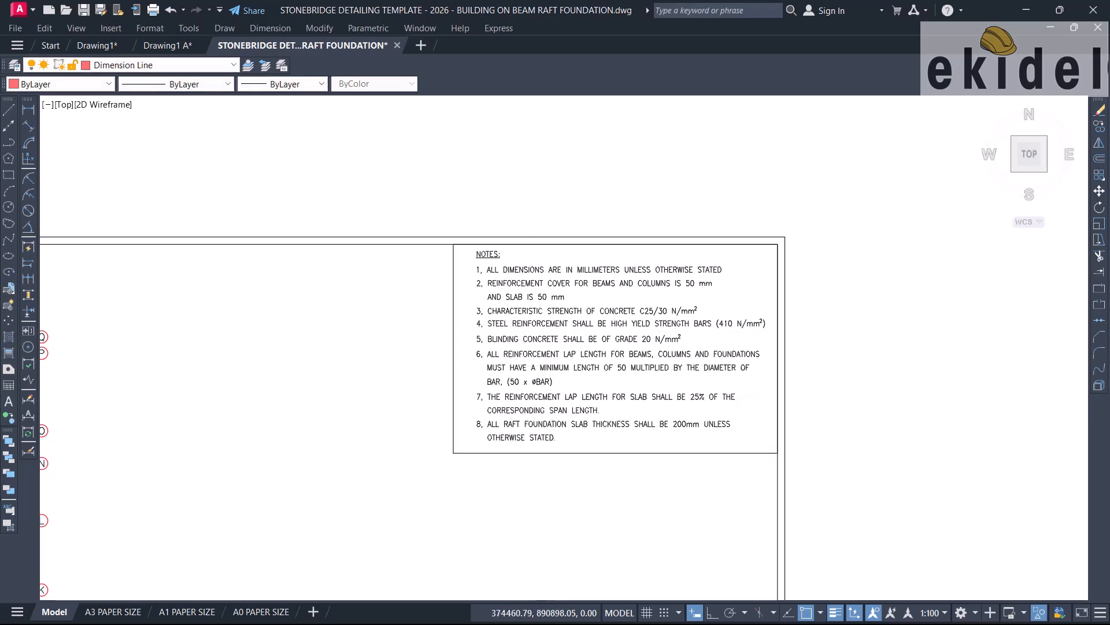
Examine the assembled second sheet, checking the raft plan, notes and section, and its position among the other drawings.
scroll(625, 291, "down", 8)
scroll(569, 381, "up", 4)
middle_click_drag(530, 350, 530, 465)
scroll(351, 276, "up", 2)
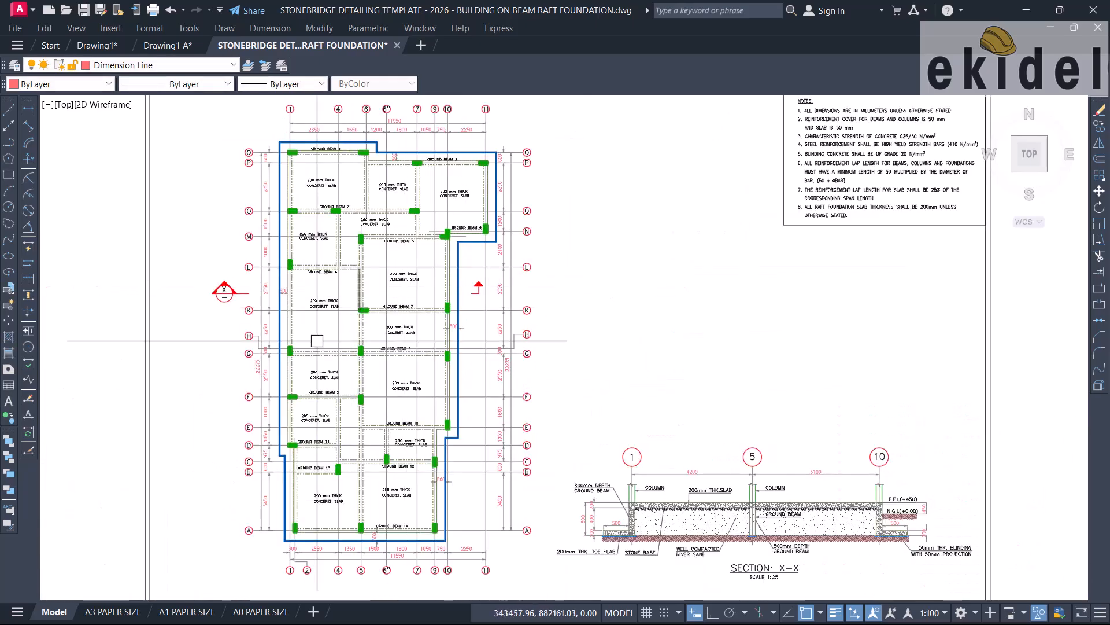
scroll(347, 237, "up", 5)
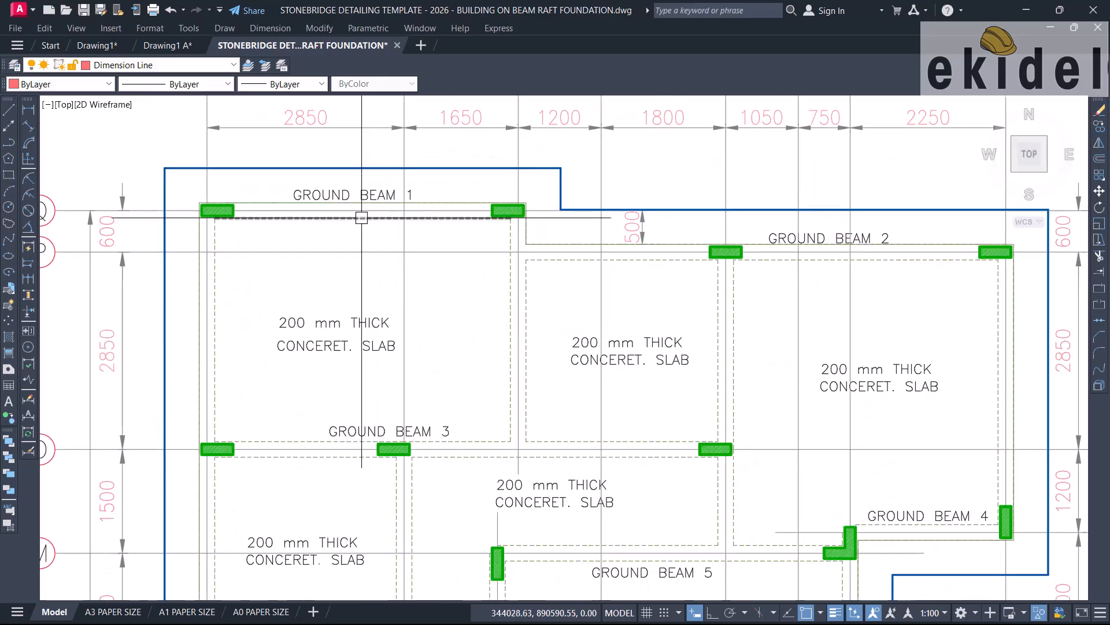
scroll(366, 245, "down", 8)
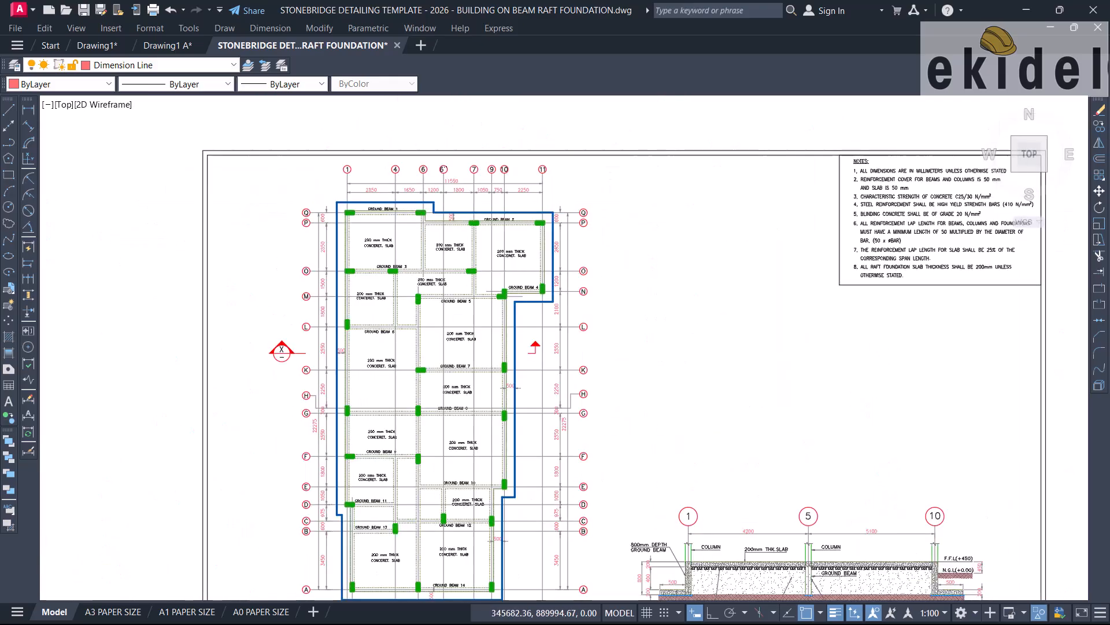
scroll(439, 229, "down", 5)
scroll(465, 255, "up", 3)
scroll(501, 353, "down", 4)
scroll(504, 491, "up", 3)
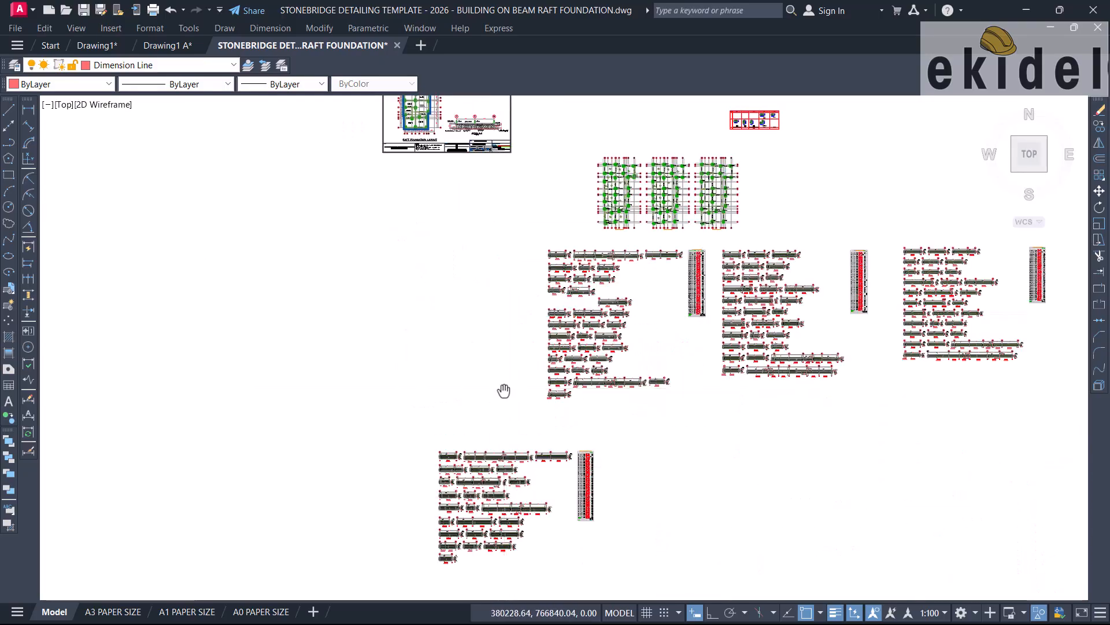
Move the entire second raft foundation sheet to the empty area below the lowest group of beam details.
middle_click_drag(503, 387, 520, 528)
left_click(607, 198)
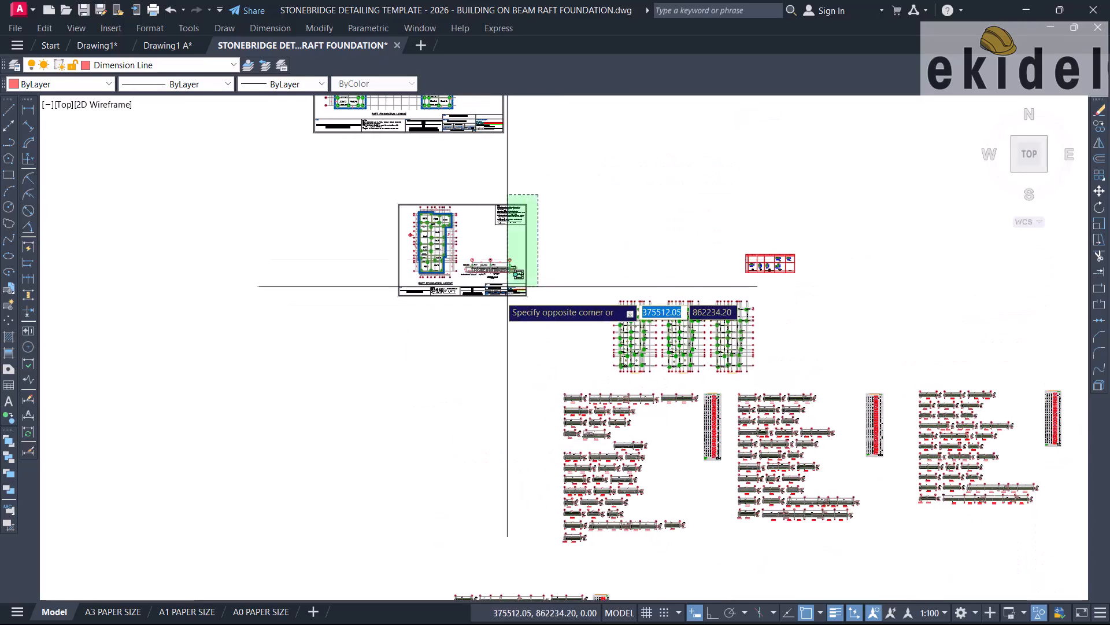
left_click(355, 336)
left_click(440, 278)
scroll(474, 218, "down", 5)
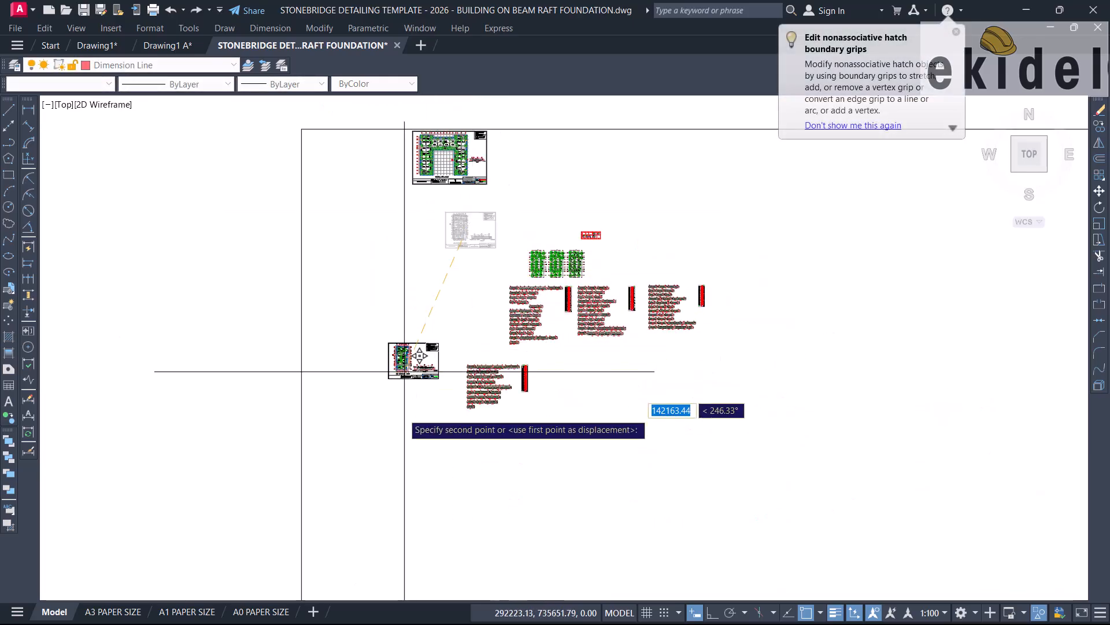
scroll(410, 458, "up", 4)
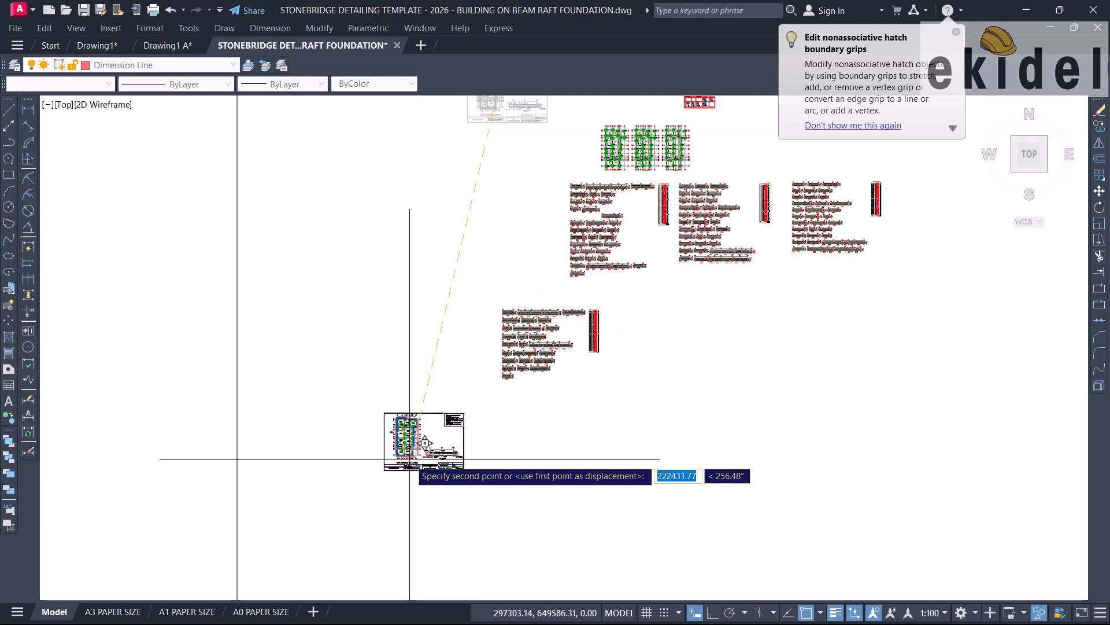
scroll(409, 450, "down", 4)
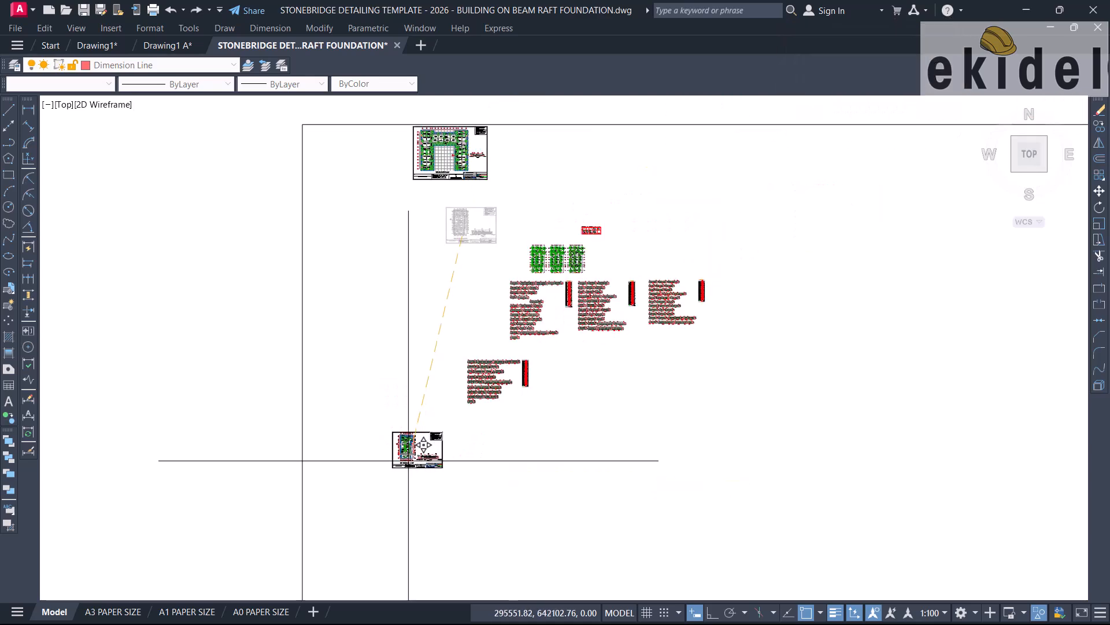
left_click(409, 457)
scroll(398, 485, "down", 5)
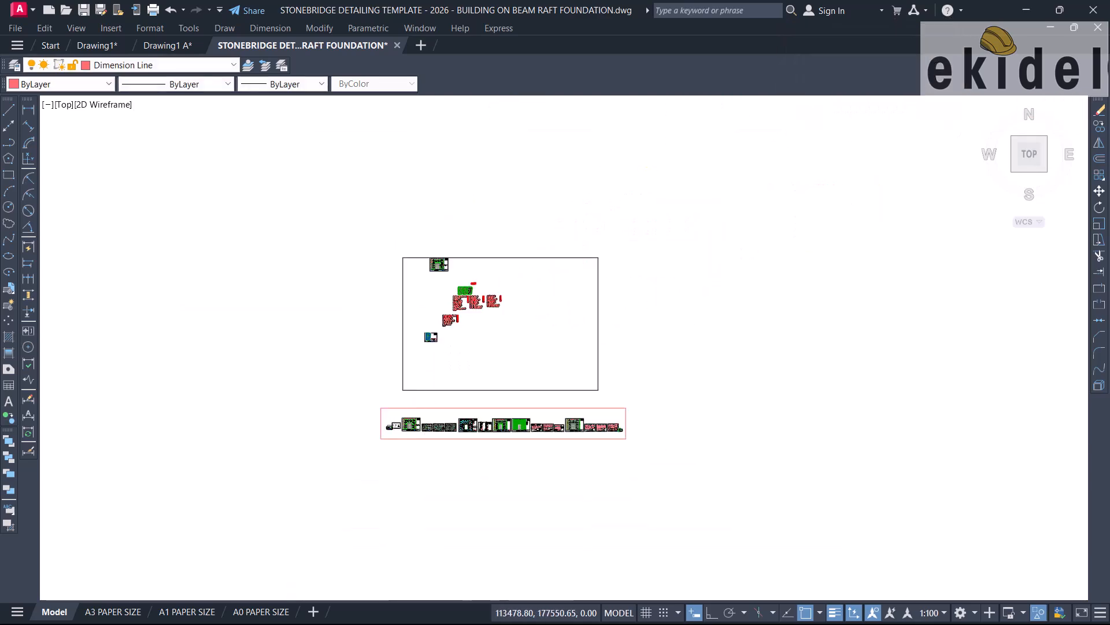
Copy the structural drawings cover sheet and the general notes sheet from the lower row of sheets to beside the second raft foundation sheet.
scroll(394, 430, "up", 9)
left_click(284, 209)
left_click(682, 459)
type("o")
key("Return")
left_click(673, 412)
scroll(665, 416, "down", 4)
middle_click_drag(624, 457, 553, 555)
scroll(595, 324, "down", 2)
middle_click_drag(601, 315, 494, 486)
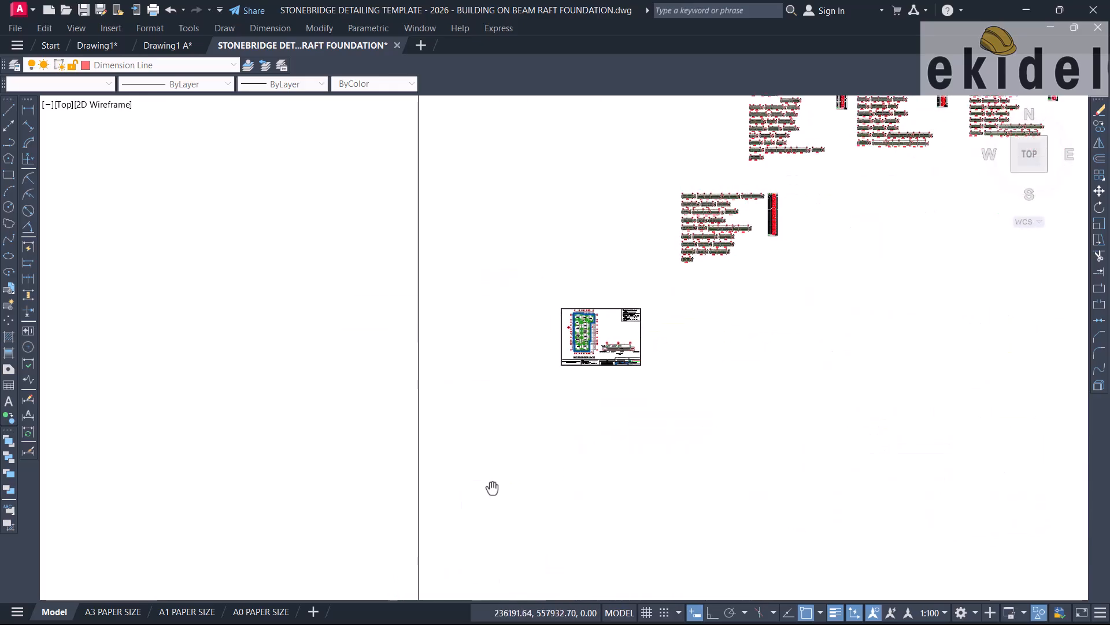
scroll(516, 408, "up", 4)
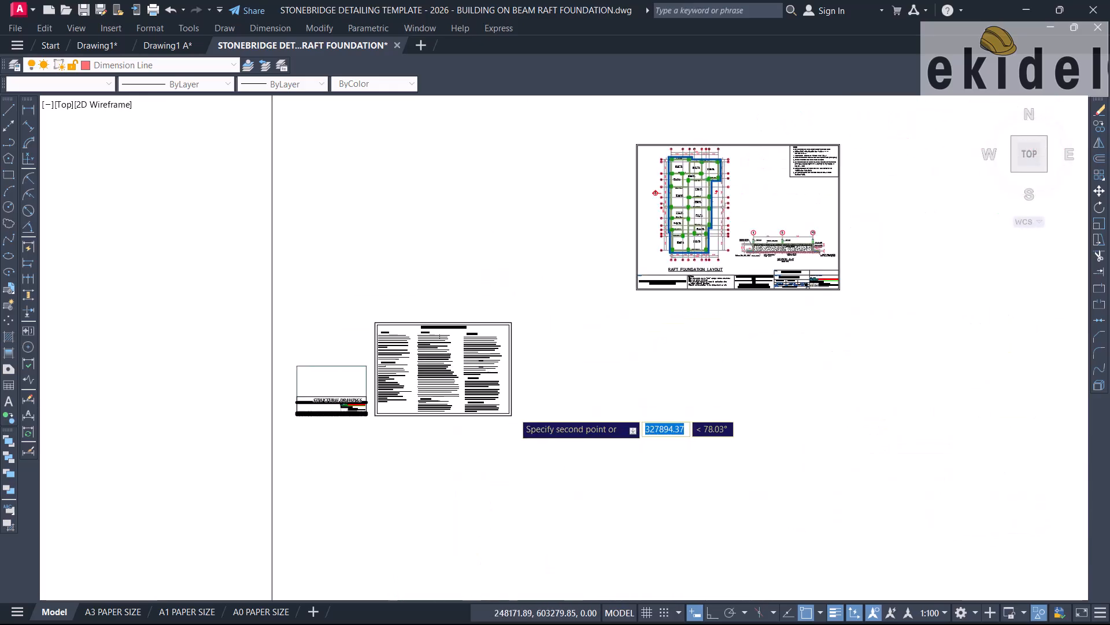
left_click(618, 289)
key("Escape")
Examine the second raft plan, the beam detail sheets in the lower row, and the ungrouped beam details above the second raft sheet.
scroll(461, 428, "down", 4)
scroll(586, 354, "up", 9)
scroll(391, 250, "up", 6)
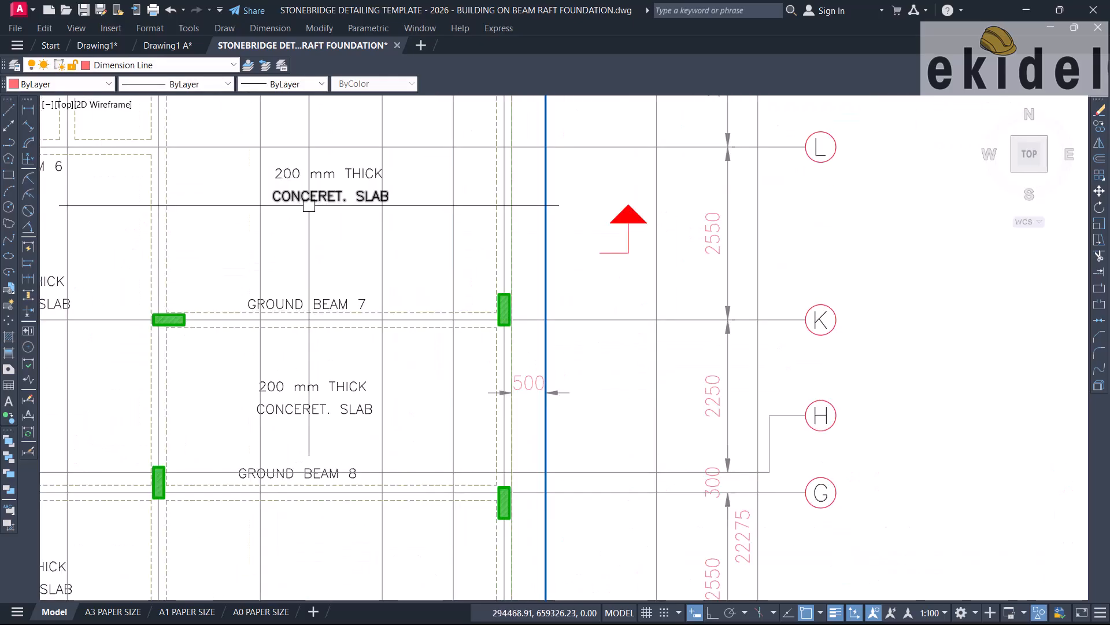
scroll(330, 240, "down", 10)
scroll(495, 196, "down", 8)
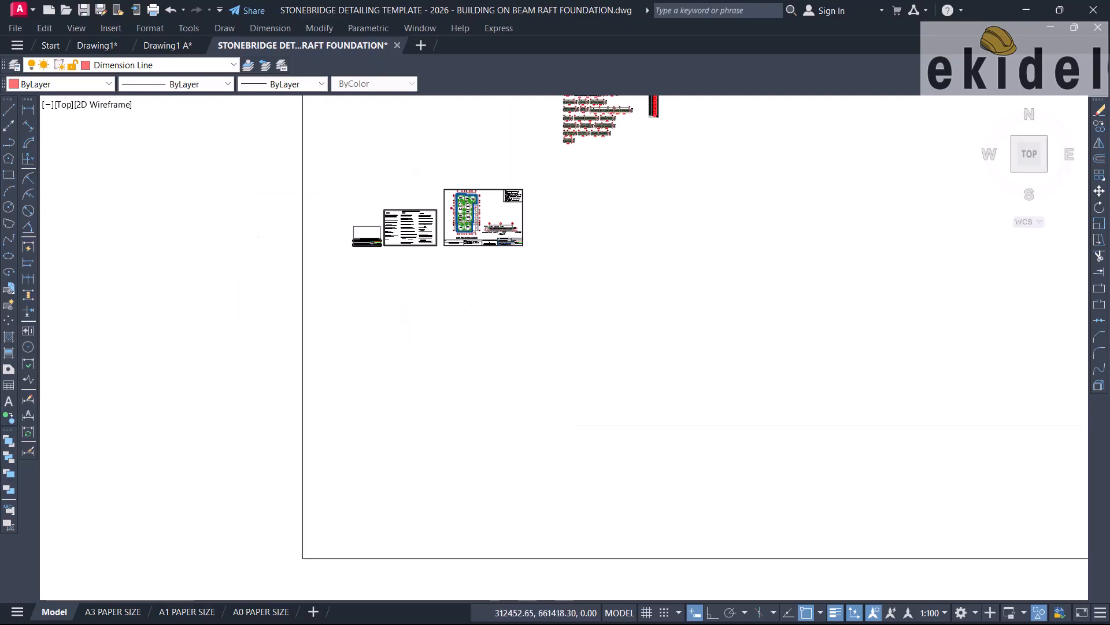
middle_click_drag(520, 405, 505, 218)
middle_click_drag(429, 478, 458, 382)
scroll(466, 284, "up", 10)
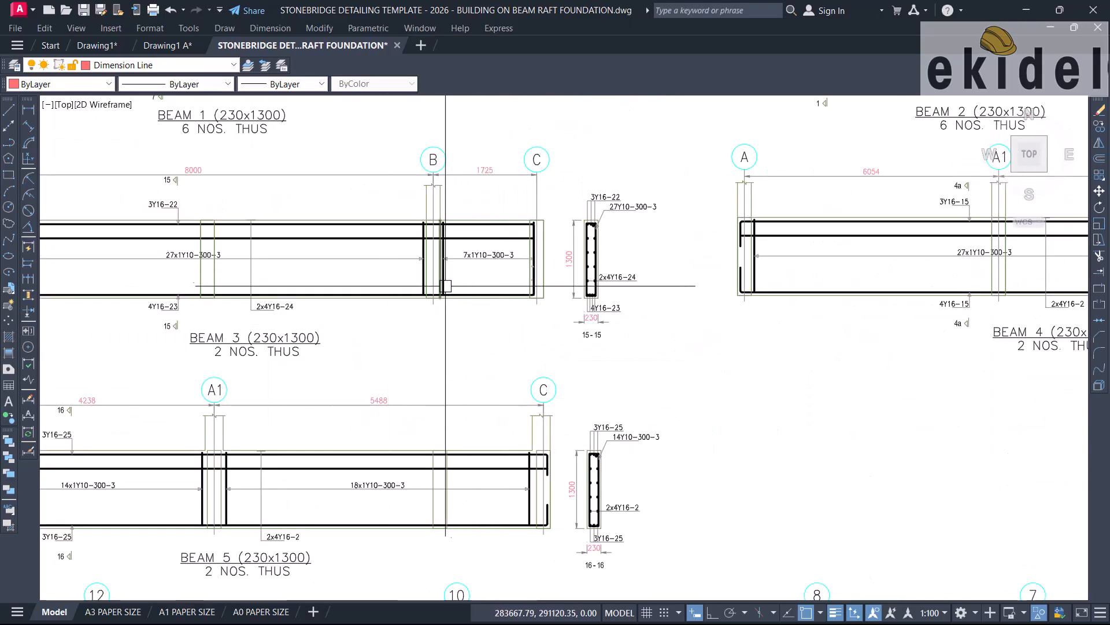
scroll(456, 309, "down", 15)
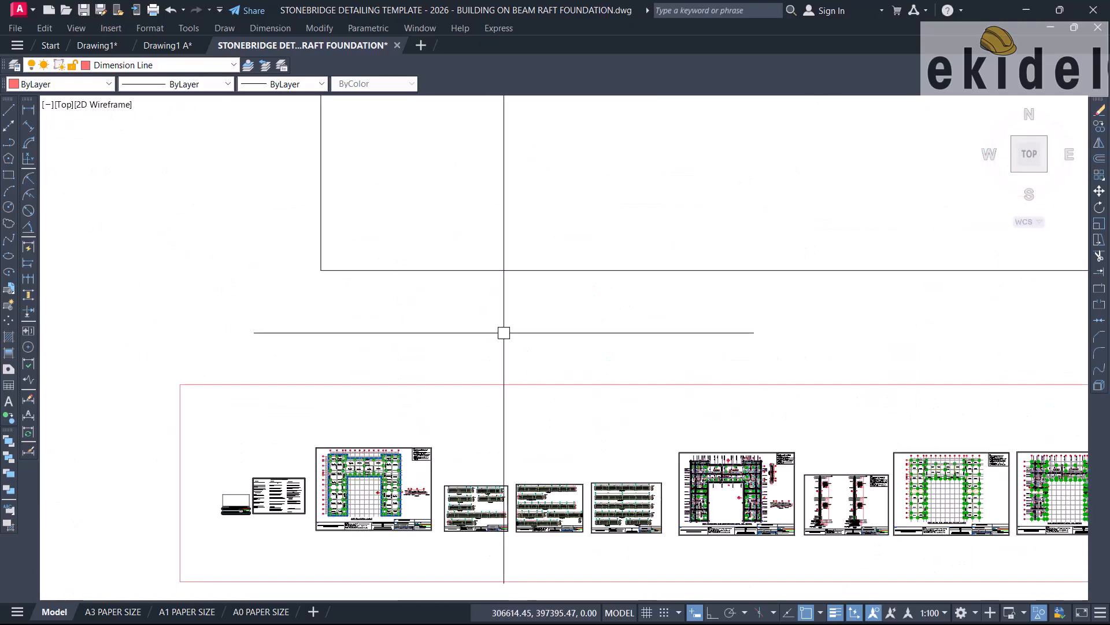
scroll(454, 416, "up", 12)
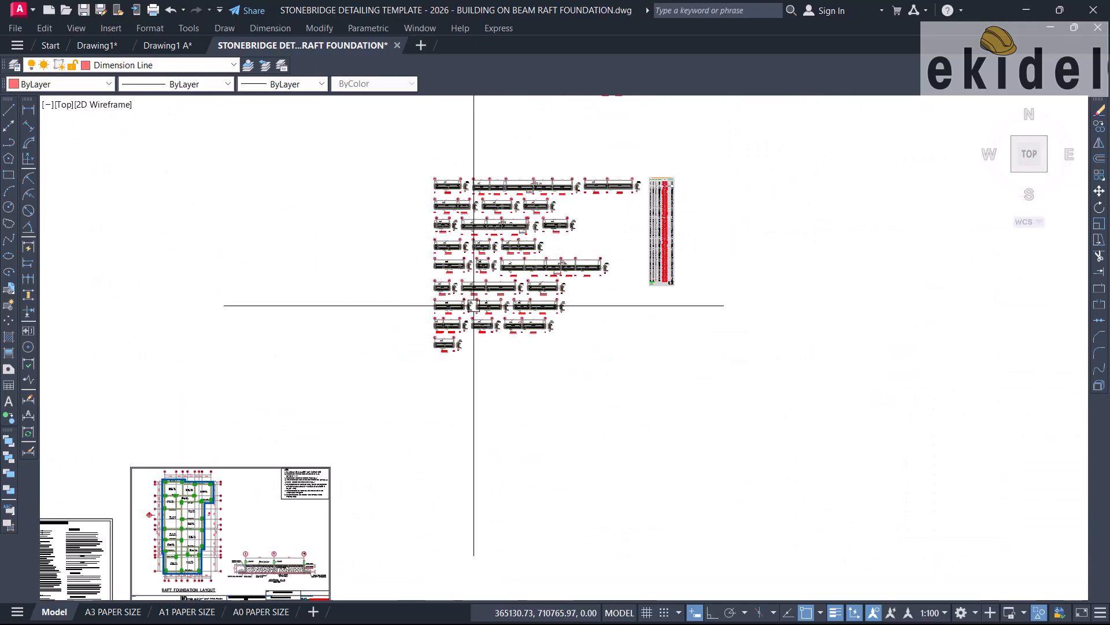